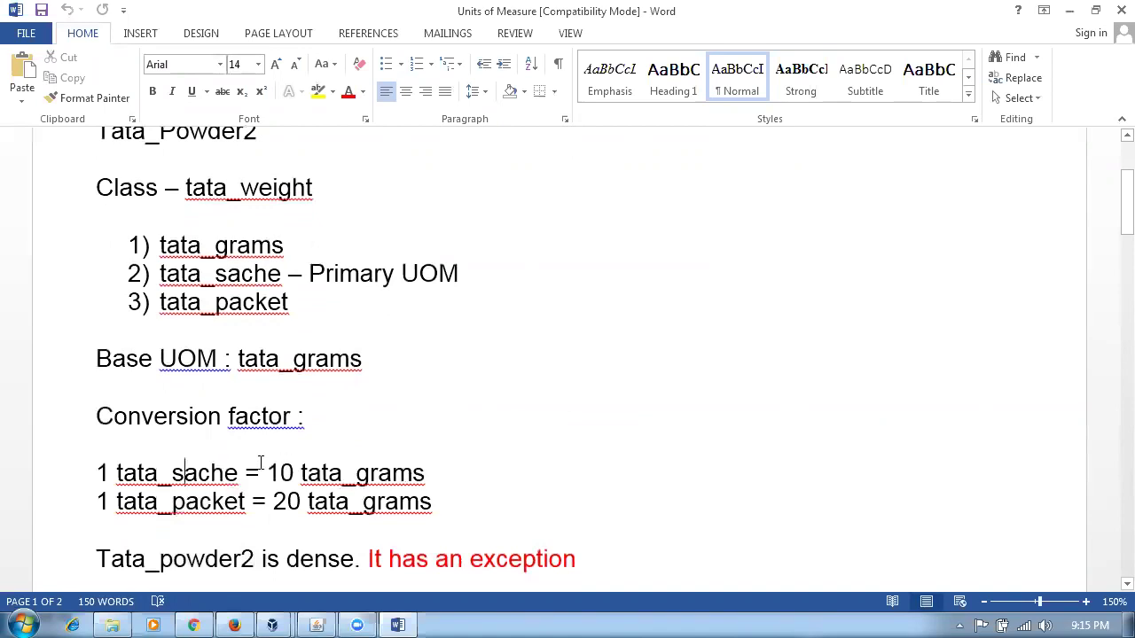
- Review the sache-to-grams factor, the Tata_powder2 packet exception and the dense-powder note in Word
{"action": "left_click_drag", "start_coordinate": [246, 473], "coordinate": [426, 473]}
{"action": "left_click", "coordinate": [213, 503]}
{"action": "scroll", "coordinate": [394, 526], "scroll_direction": "down", "scroll_amount": 2}
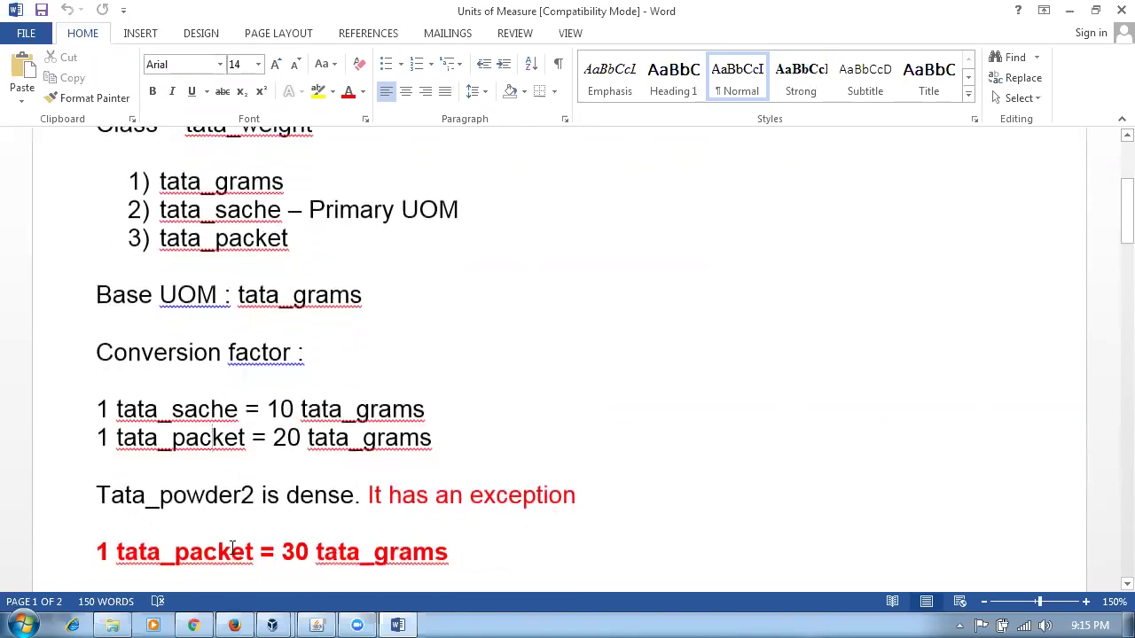
{"action": "left_click_drag", "start_coordinate": [232, 551], "coordinate": [390, 564]}
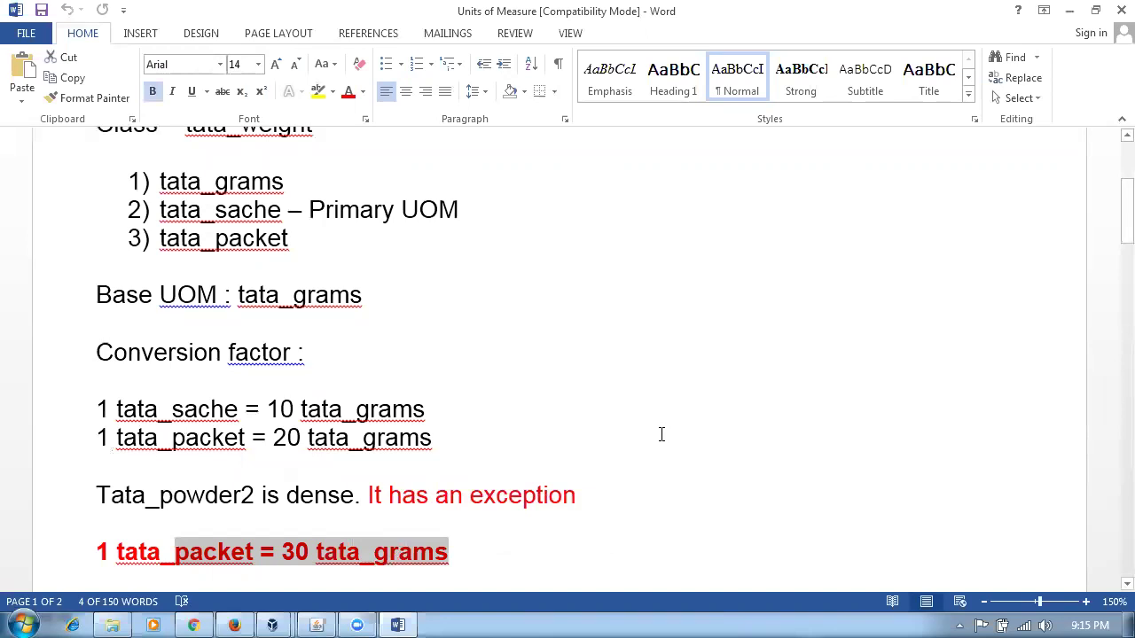
{"action": "scroll", "coordinate": [660, 434], "scroll_direction": "up", "scroll_amount": 3}
{"action": "left_click_drag", "start_coordinate": [174, 257], "coordinate": [320, 256]}
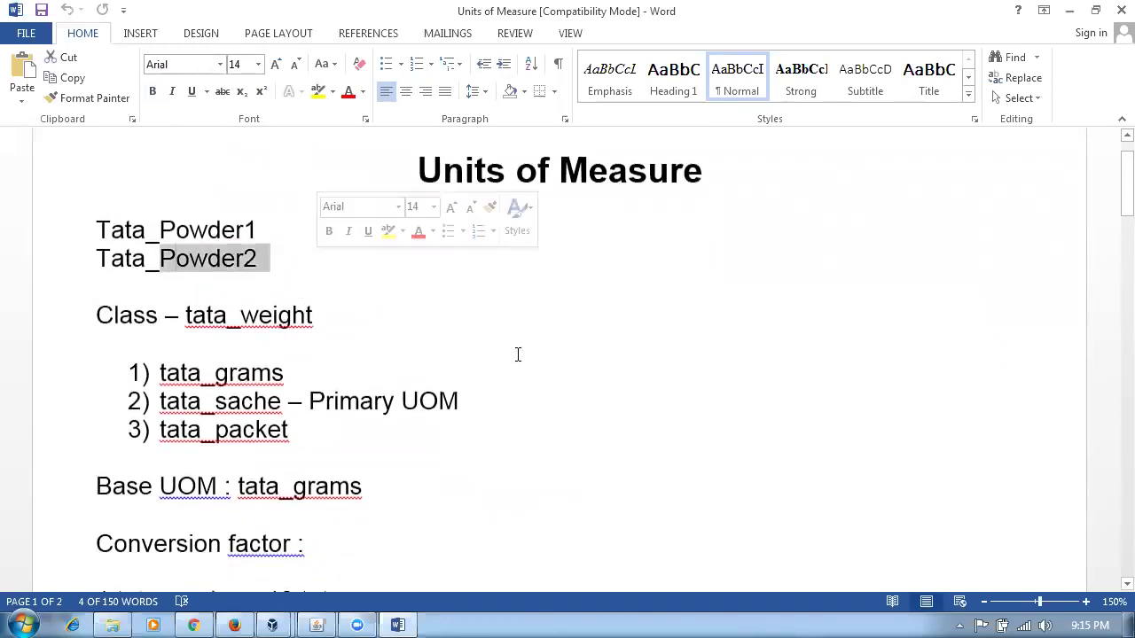
{"action": "left_click", "coordinate": [471, 440]}
{"action": "scroll", "coordinate": [471, 440], "scroll_direction": "down", "scroll_amount": 2}
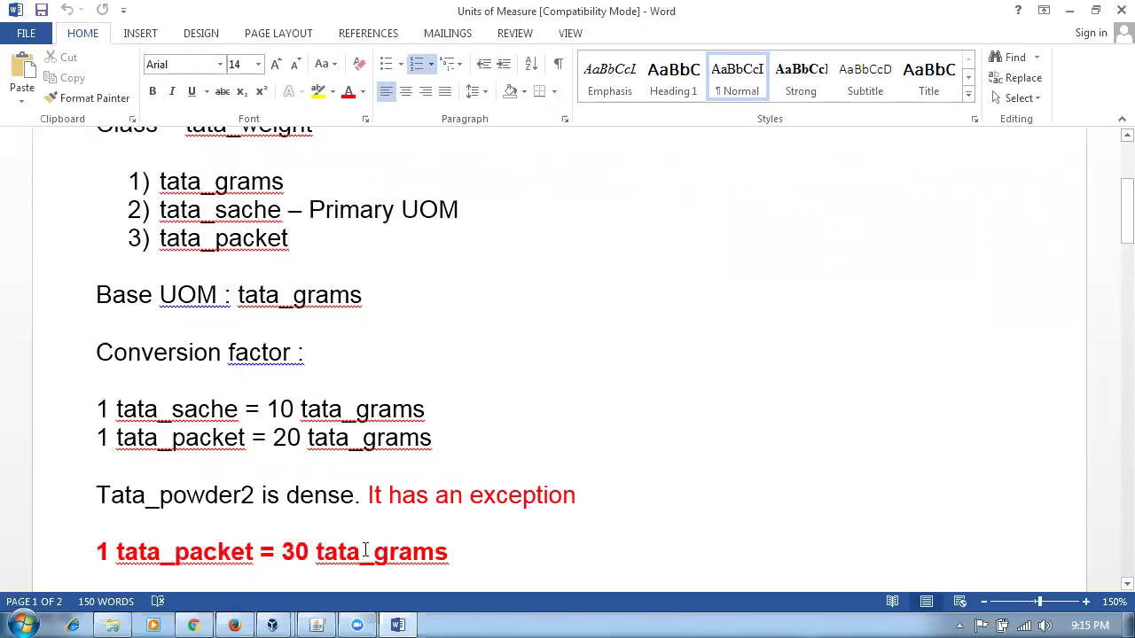
{"action": "left_click_drag", "start_coordinate": [176, 493], "coordinate": [575, 499]}
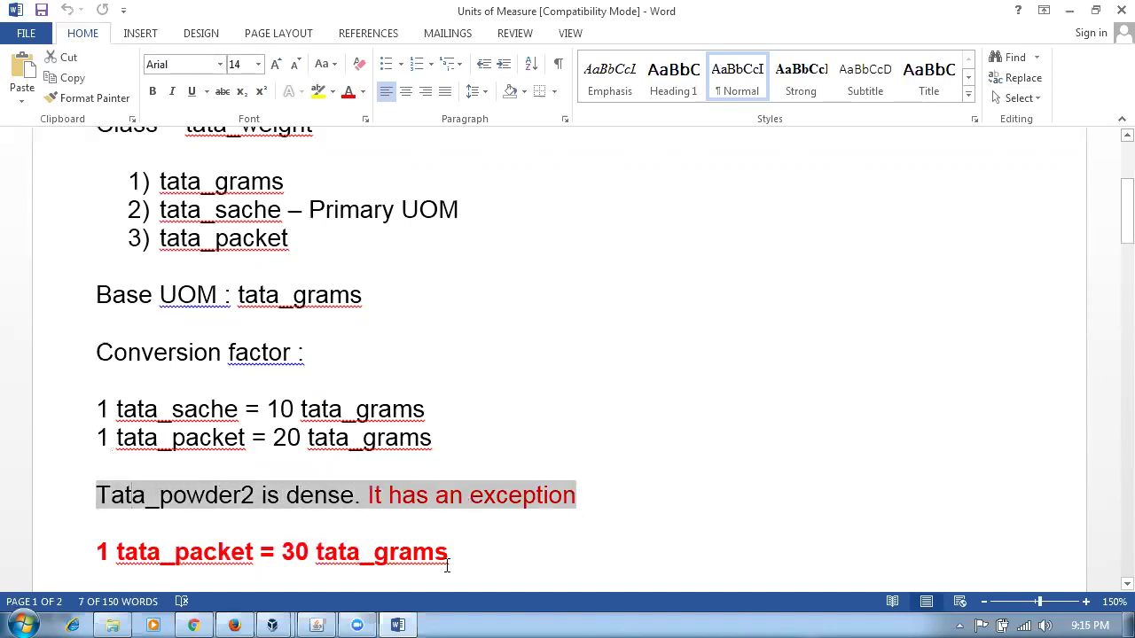
{"action": "left_click", "coordinate": [405, 552]}
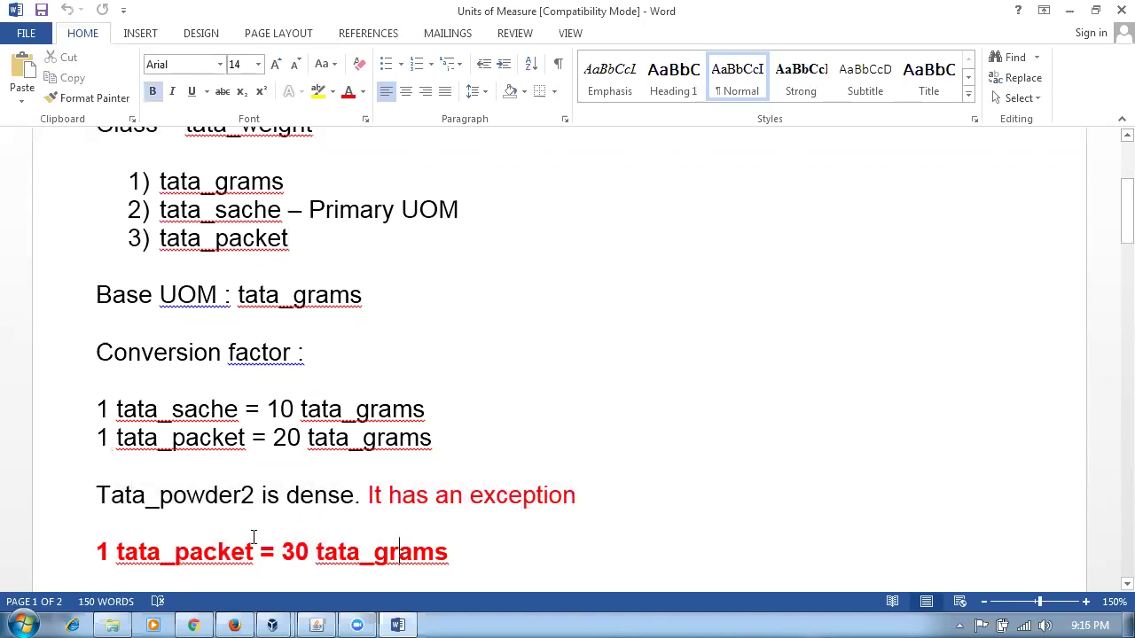
- Pick out the word weight in the class name, then bring the Oracle browser forward
{"action": "scroll", "coordinate": [401, 549], "scroll_direction": "up", "scroll_amount": 1}
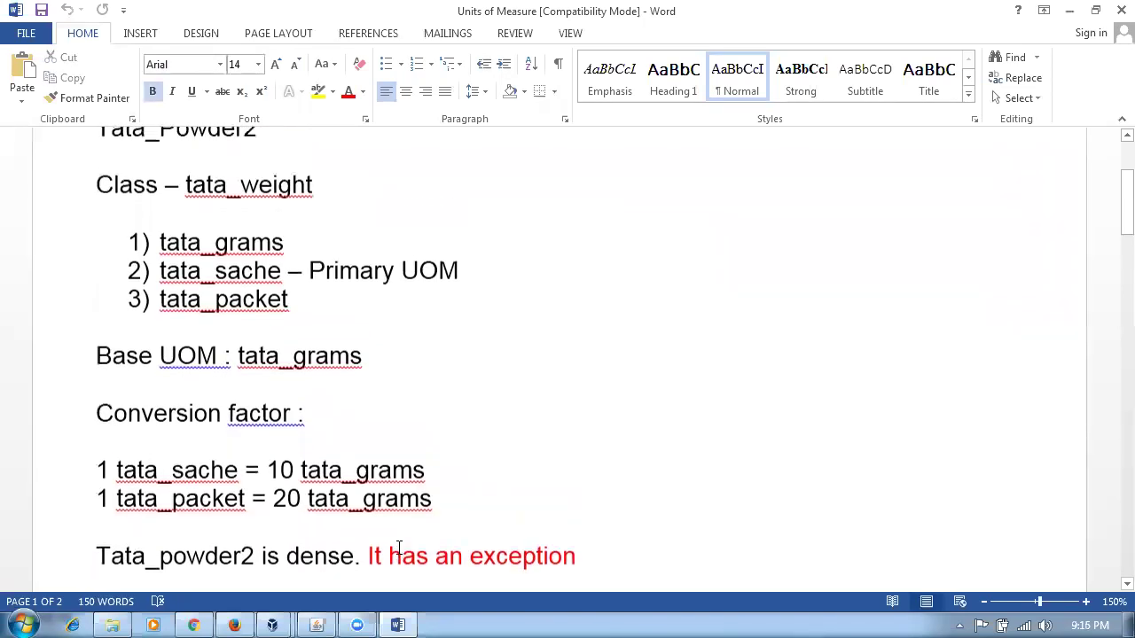
{"action": "scroll", "coordinate": [396, 550], "scroll_direction": "up", "scroll_amount": 1}
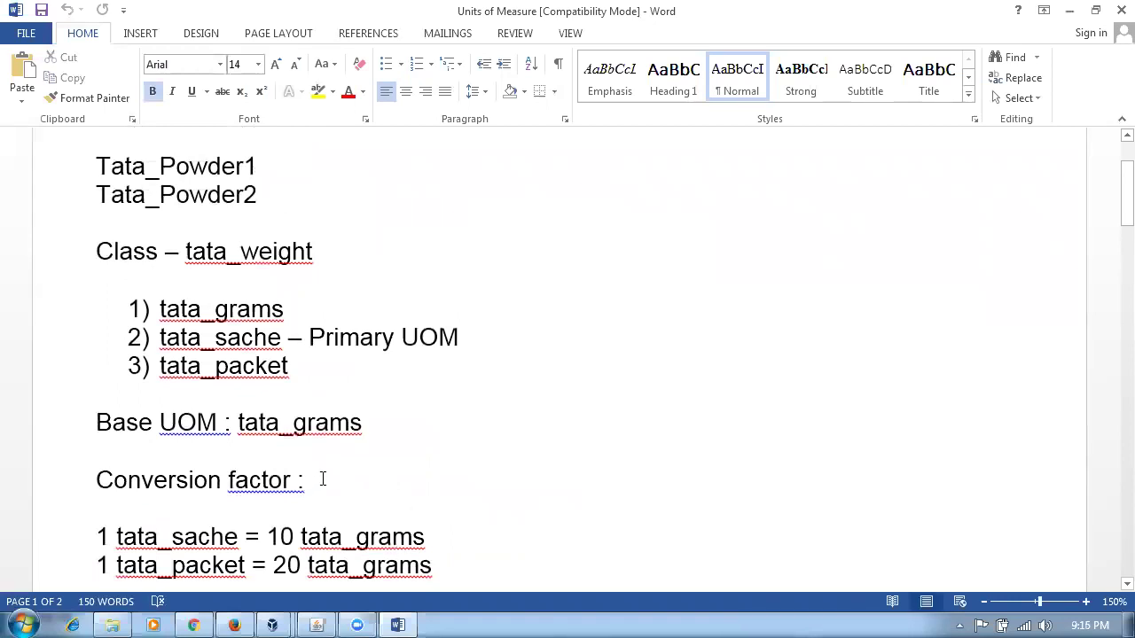
{"action": "left_click", "coordinate": [351, 450]}
{"action": "left_click", "coordinate": [296, 511]}
{"action": "left_click", "coordinate": [234, 448]}
{"action": "left_click", "coordinate": [240, 395]}
{"action": "double_click", "coordinate": [263, 250]}
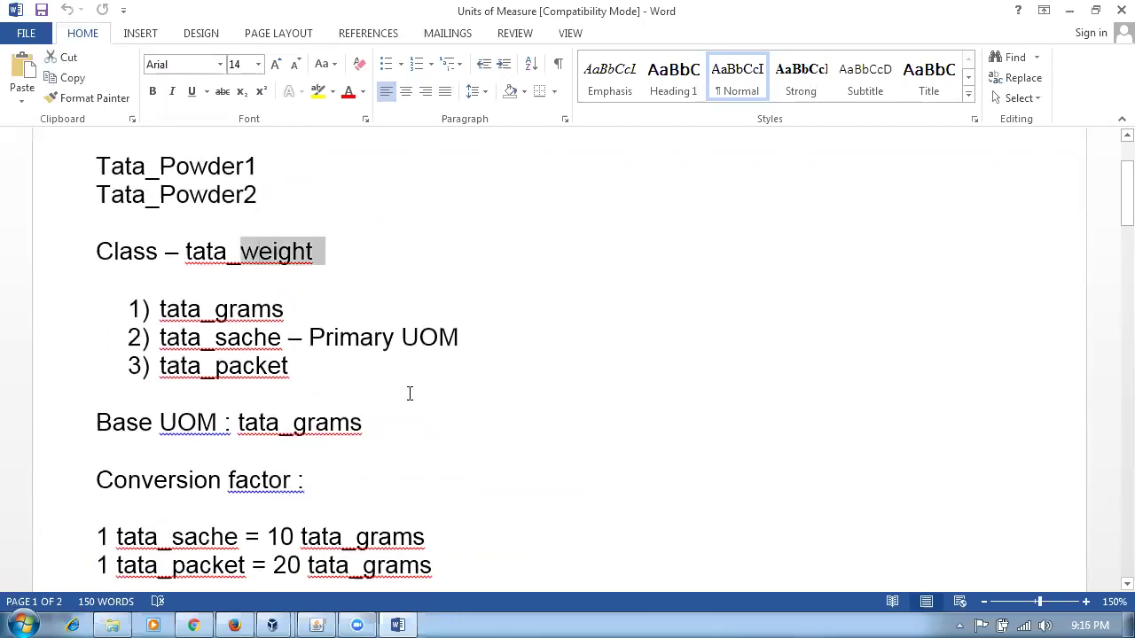
{"action": "left_click", "coordinate": [235, 625]}
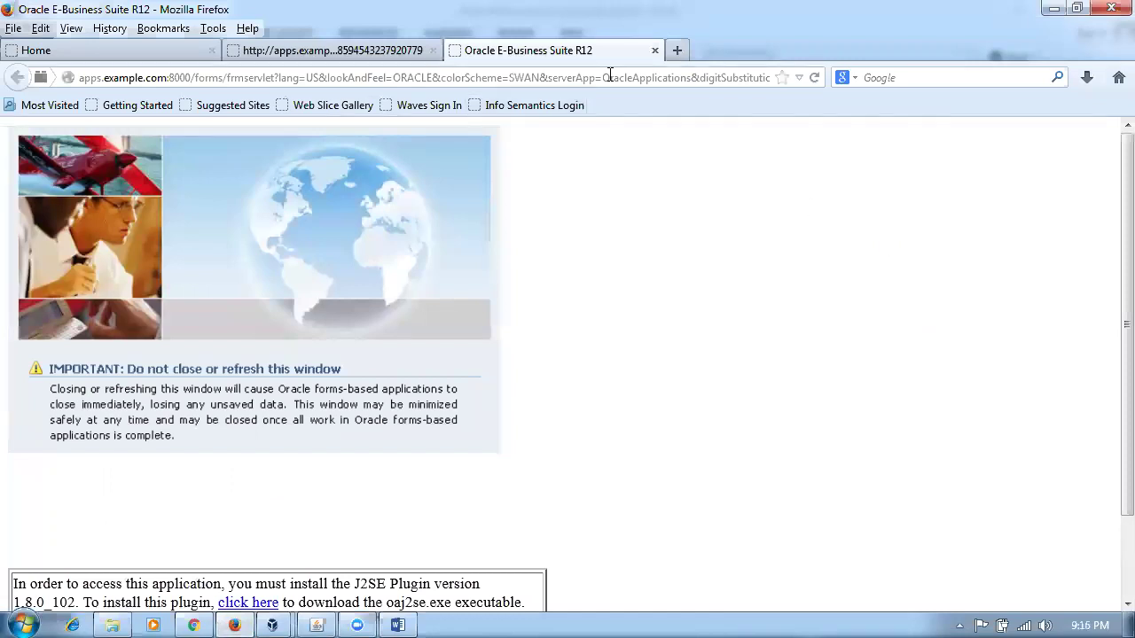
- Load the suggested Oracle Cloud address in a new browser tab
{"action": "left_click", "coordinate": [676, 51]}
{"action": "type", "text": "e"}
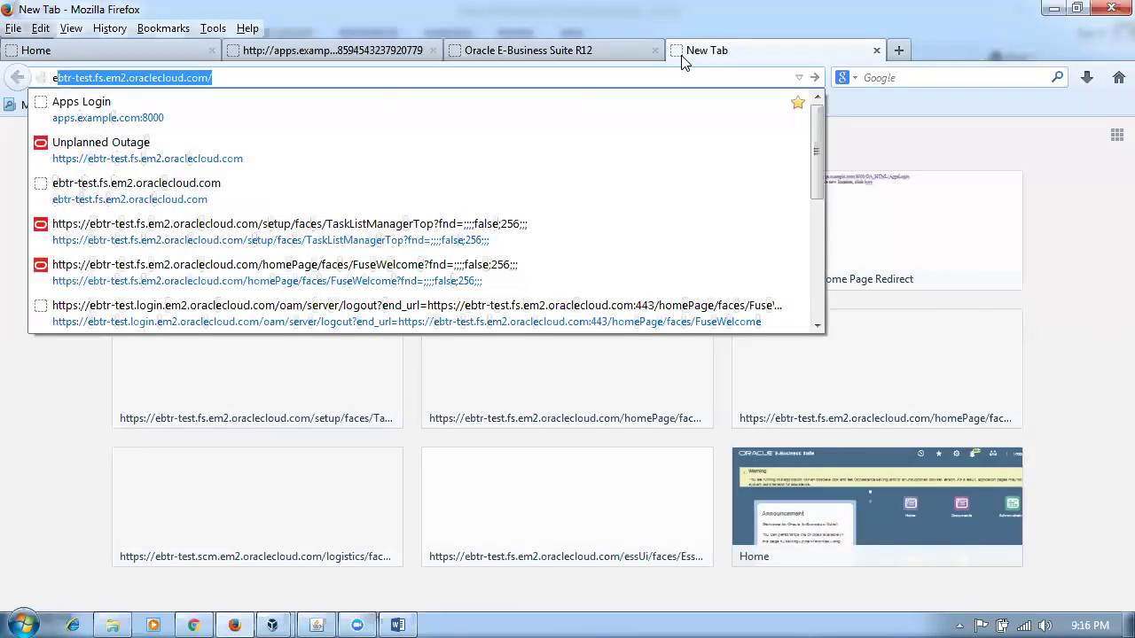
{"action": "key", "text": "Return"}
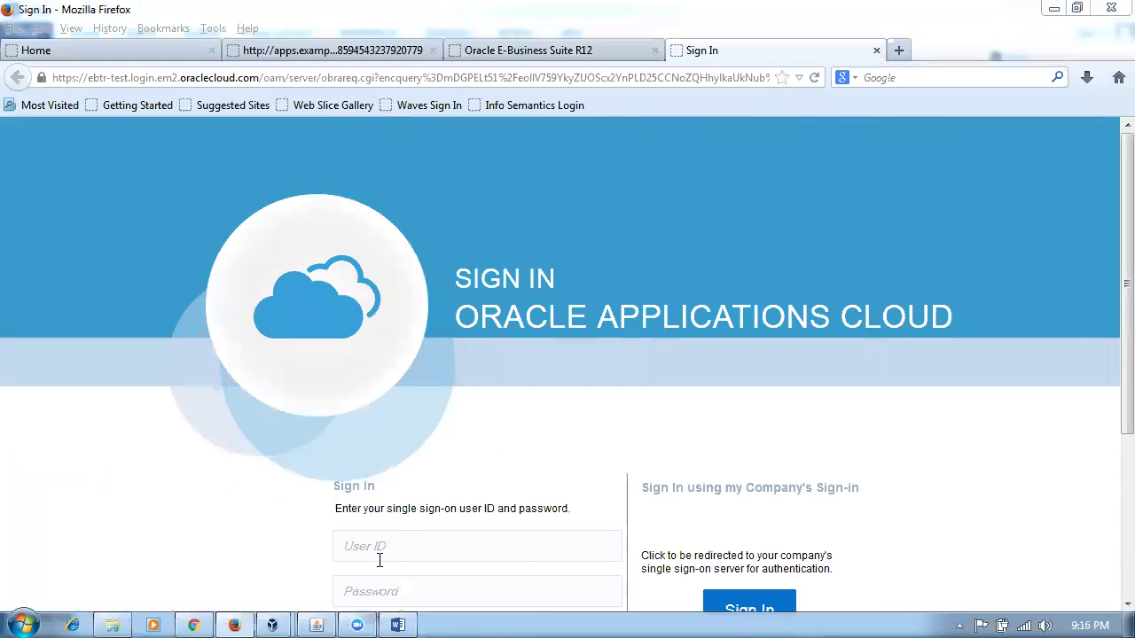
- Sign in with the saved user ID and the account password, then open the settings and actions list
{"action": "left_click", "coordinate": [380, 547]}
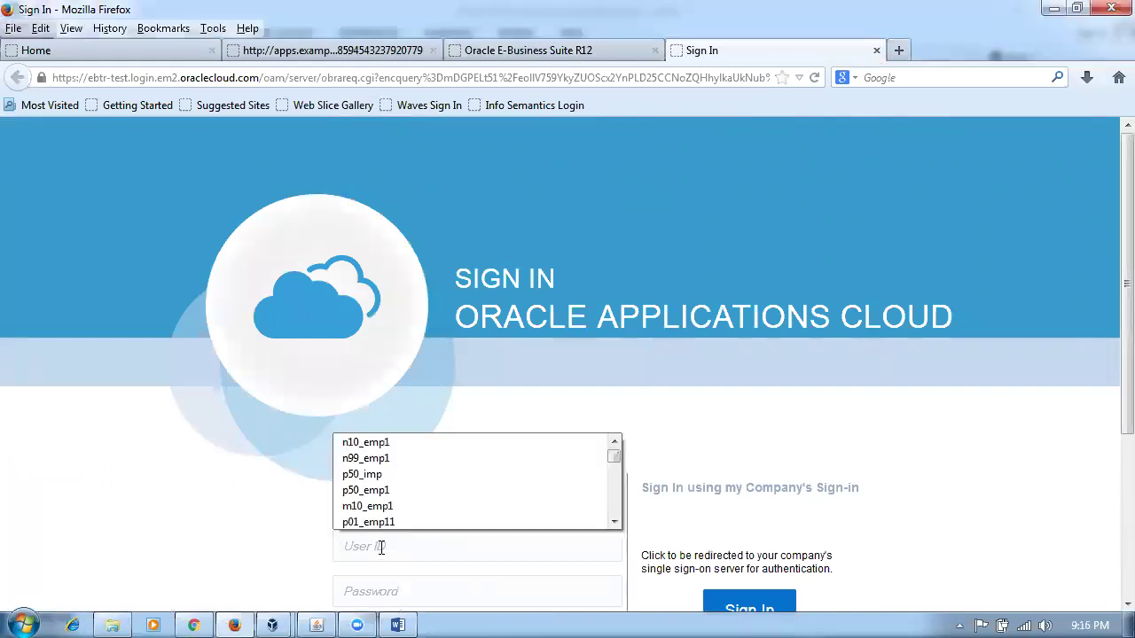
{"action": "type", "text": "p50"}
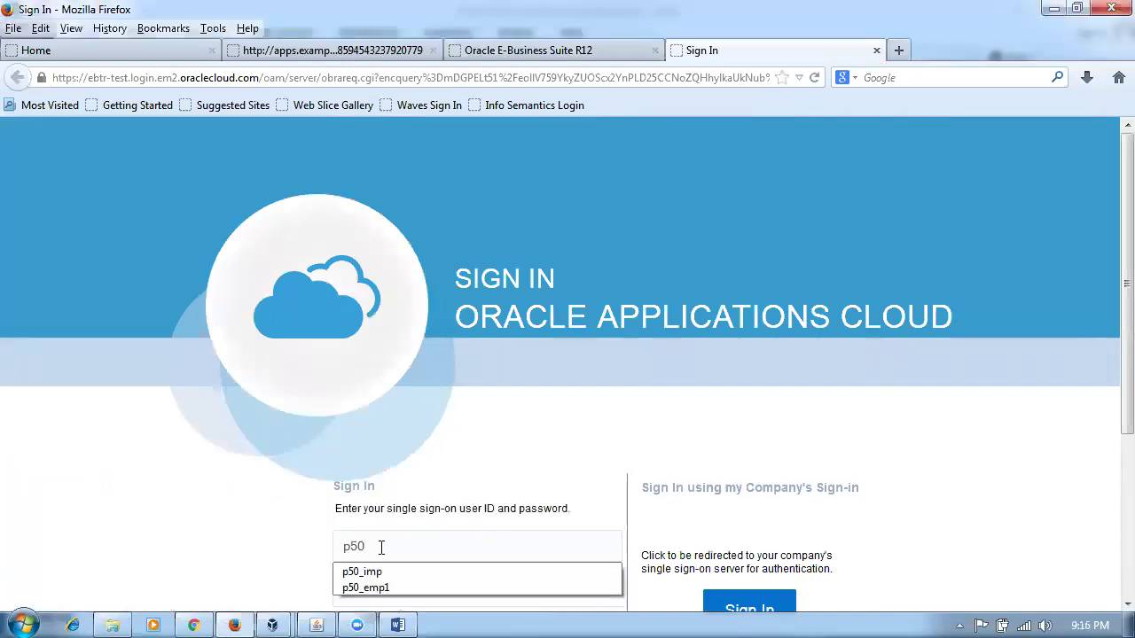
{"action": "left_click", "coordinate": [423, 587]}
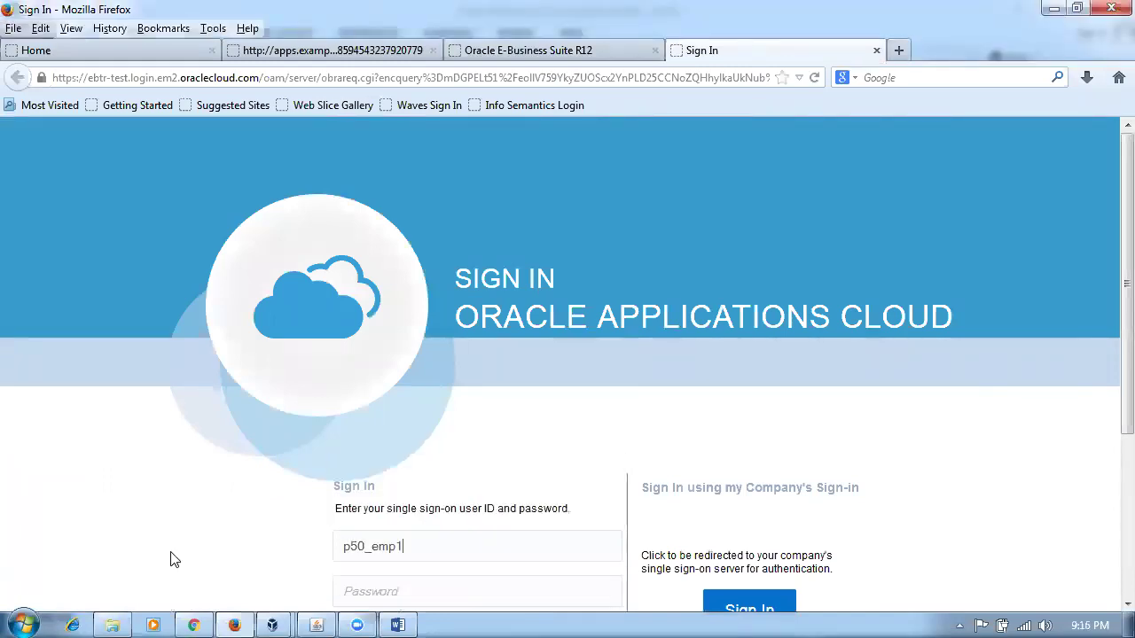
{"action": "left_click", "coordinate": [449, 593]}
{"action": "type", "text": "••••••••••"}
{"action": "key", "text": "Return"}
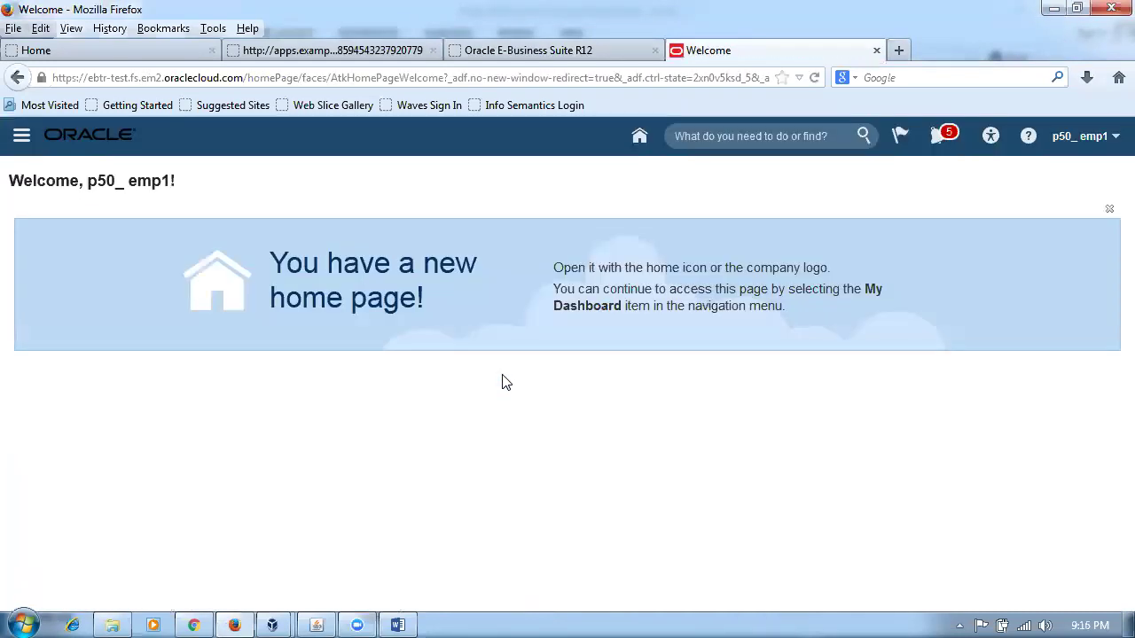
{"action": "left_click", "coordinate": [1081, 140]}
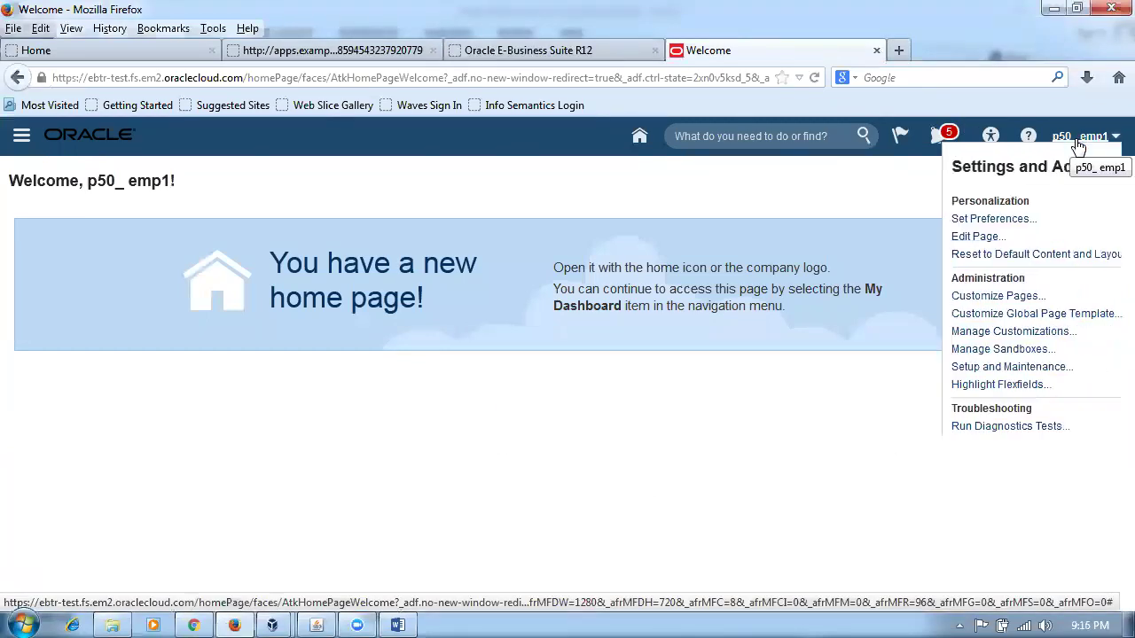
- Search Setup and Maintenance for man%unit%meas% and open the Manage Units of Measure task
{"action": "left_click", "coordinate": [984, 369]}
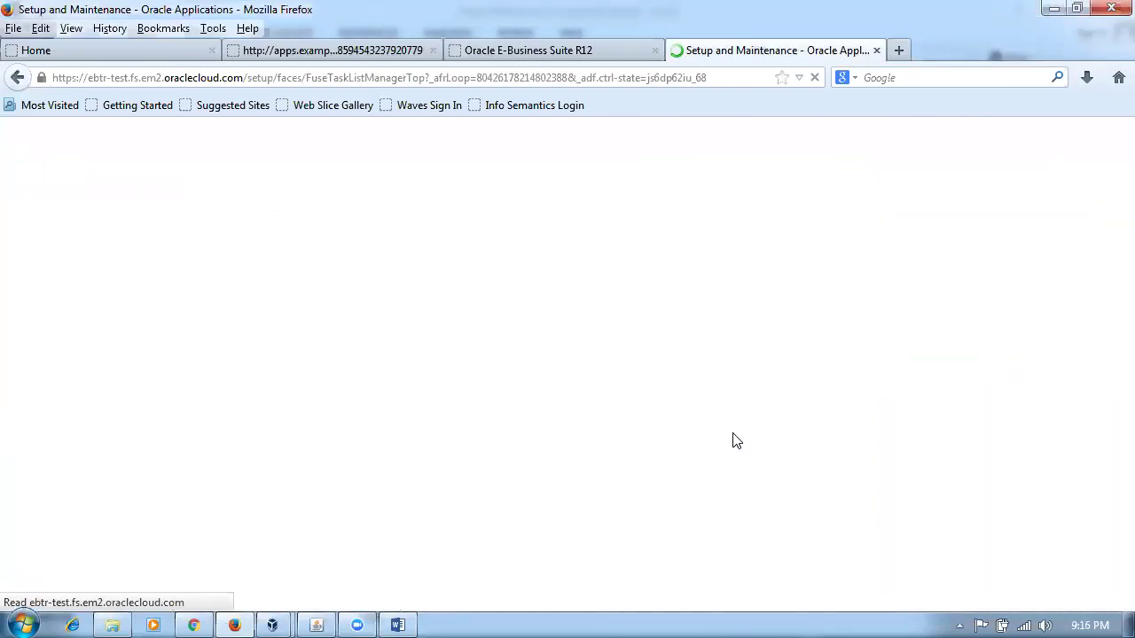
{"action": "type", "text": "man%unit%meas%"}
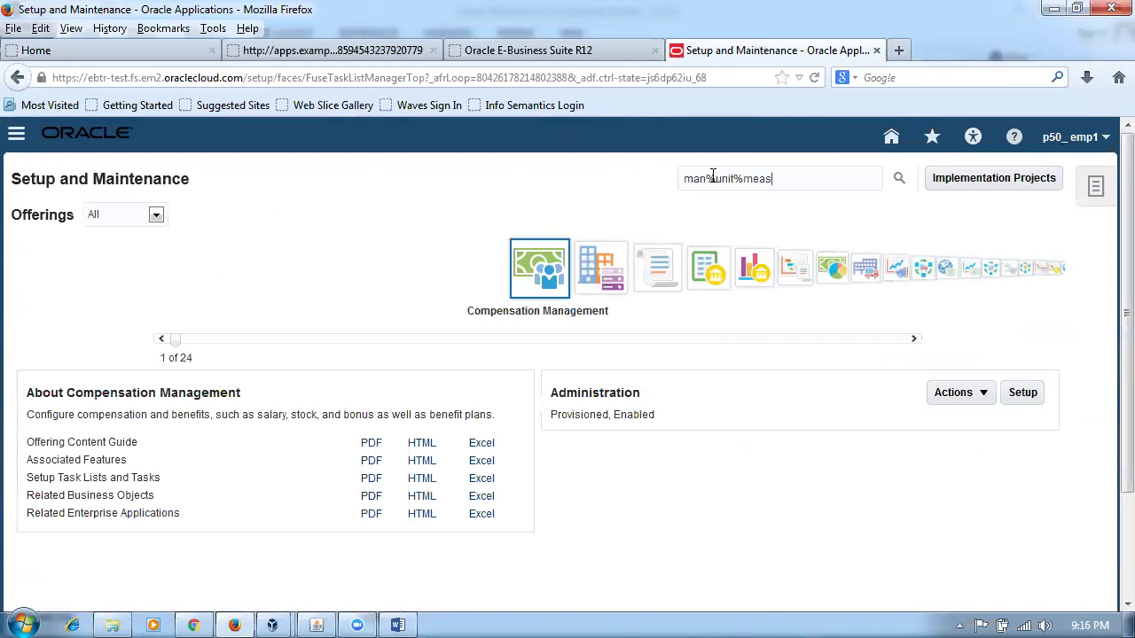
{"action": "key", "text": "Return"}
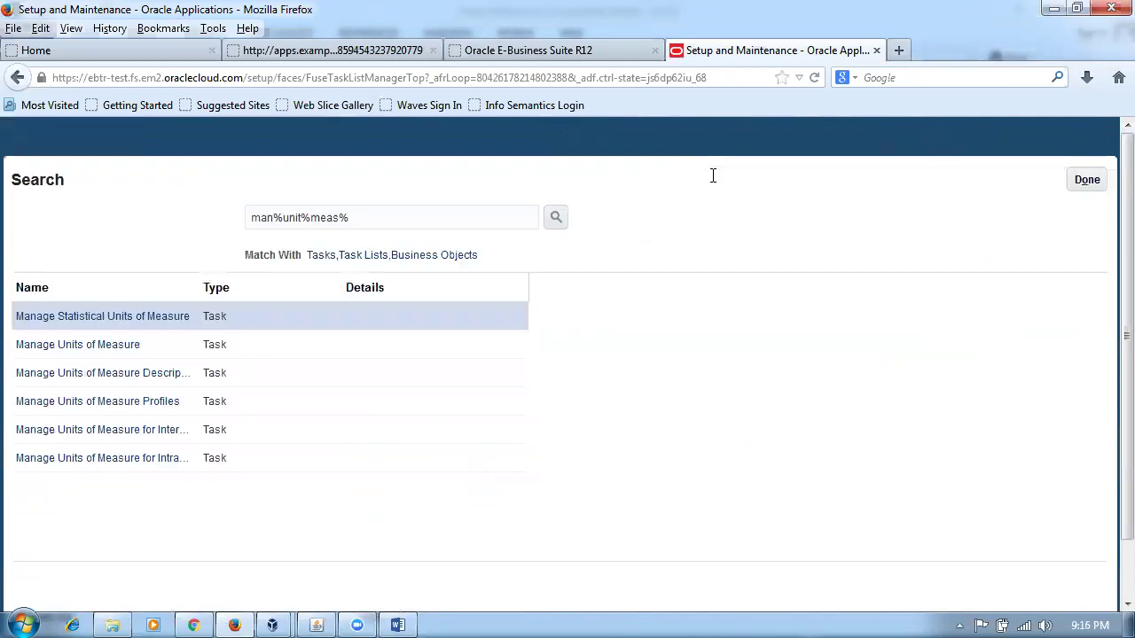
{"action": "left_click", "coordinate": [65, 341]}
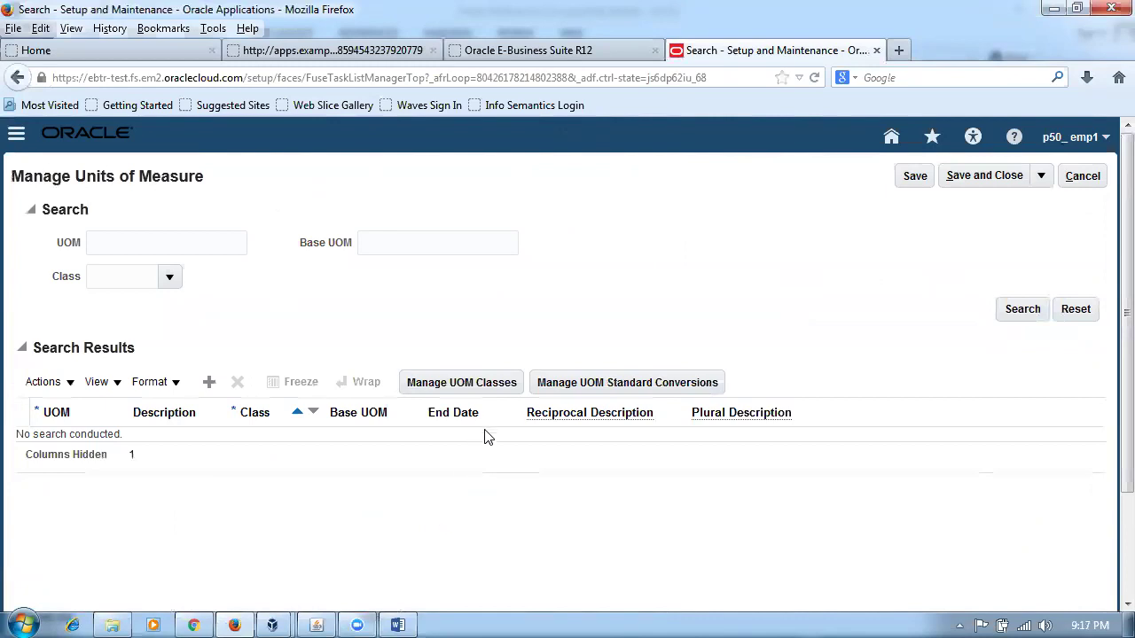
- Add a UOM class row named p50_weight with description weight class
{"action": "left_click", "coordinate": [484, 386]}
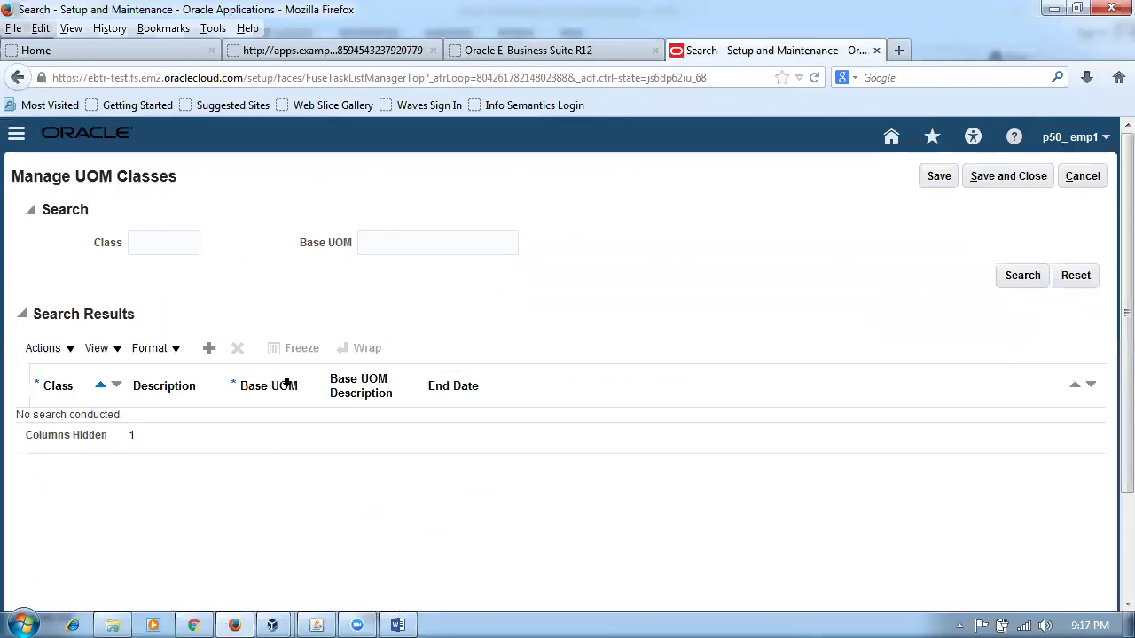
{"action": "left_click", "coordinate": [209, 350]}
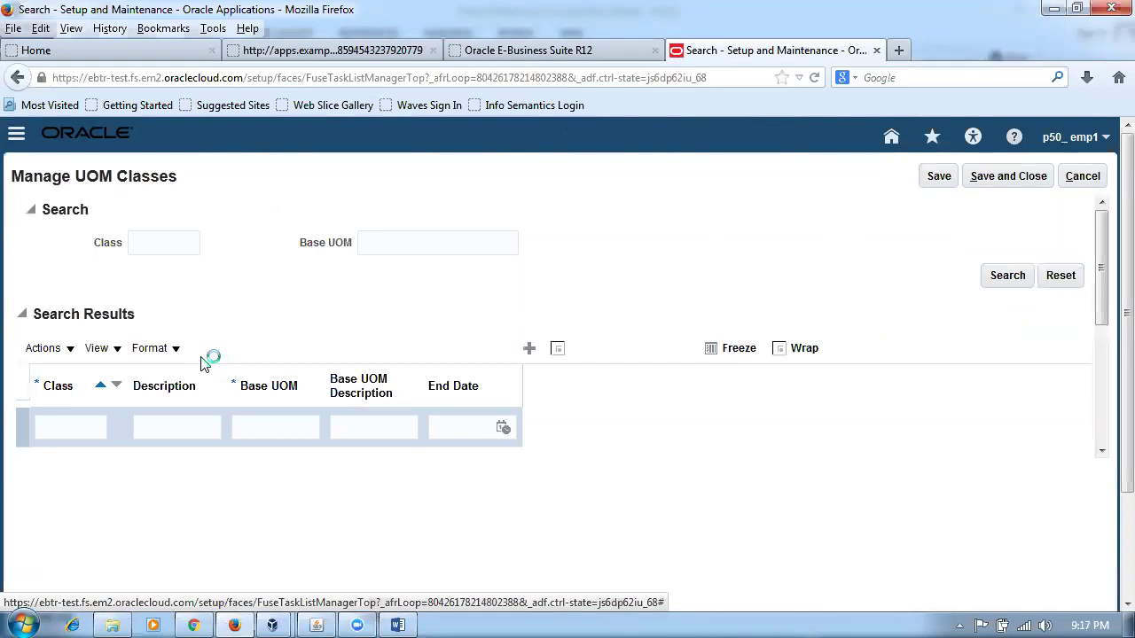
{"action": "left_click", "coordinate": [83, 424]}
{"action": "type", "text": "p50_weight"}
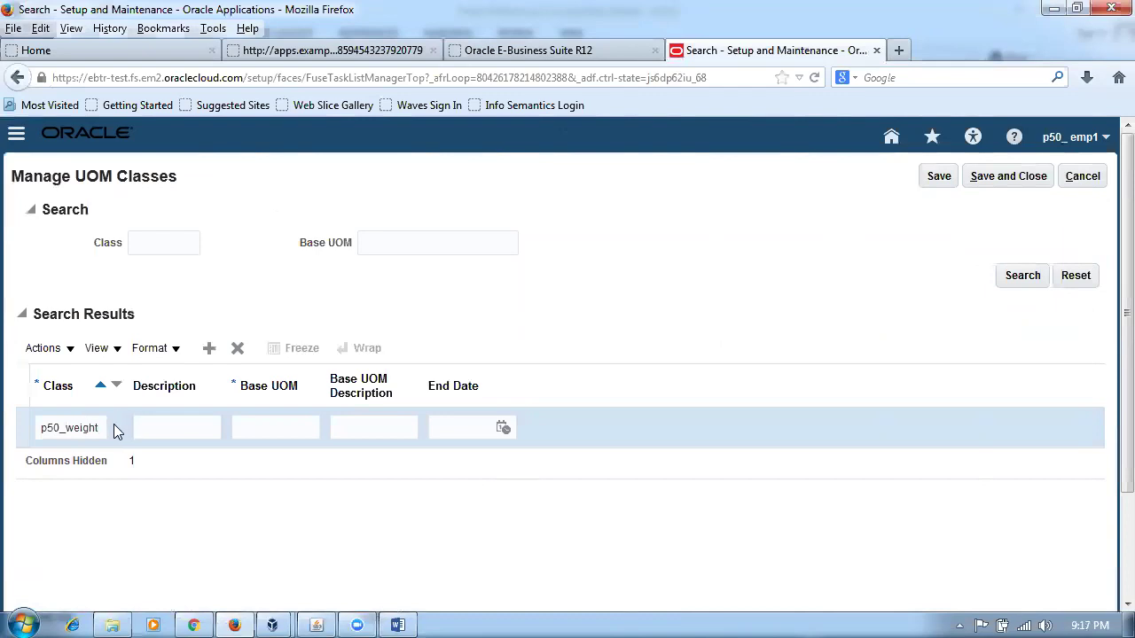
{"action": "left_click", "coordinate": [159, 429]}
{"action": "type", "text": "w"}
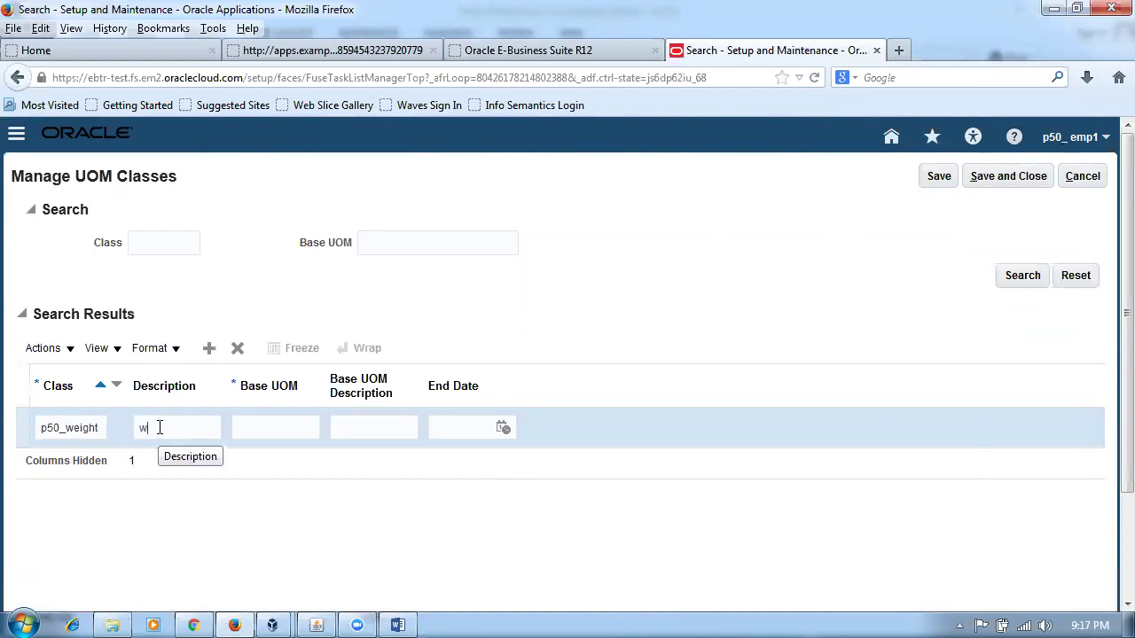
{"action": "type", "text": "eight class"}
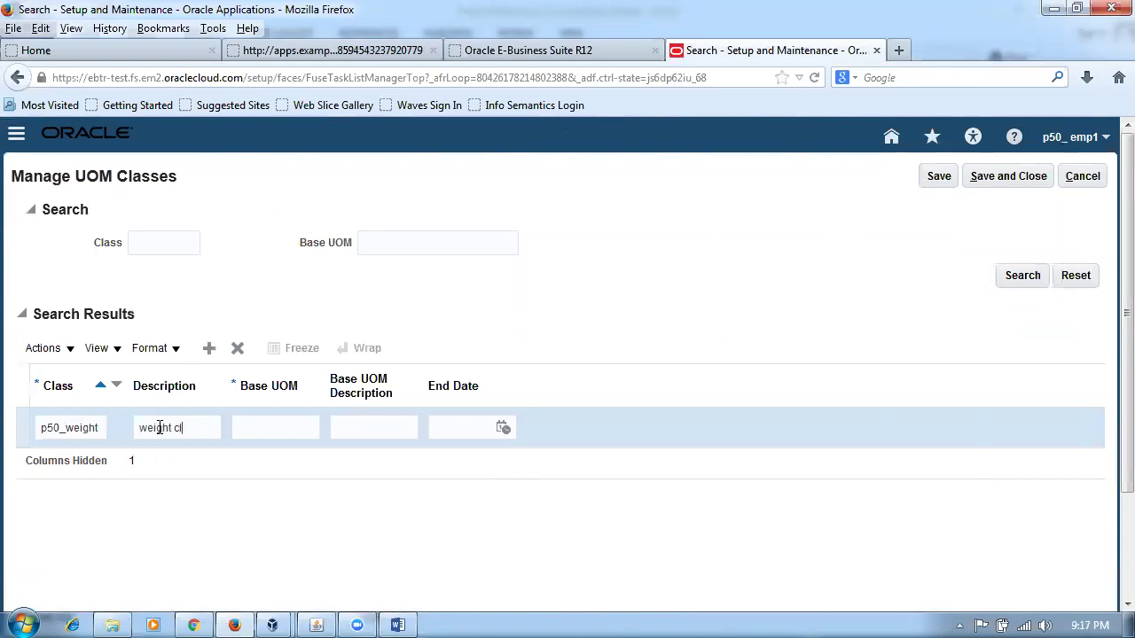
- Set the class's base UOM to p50_Grams, described as p50_grams, after checking the Word notes
{"action": "left_click", "coordinate": [264, 420]}
{"action": "left_click", "coordinate": [397, 625]}
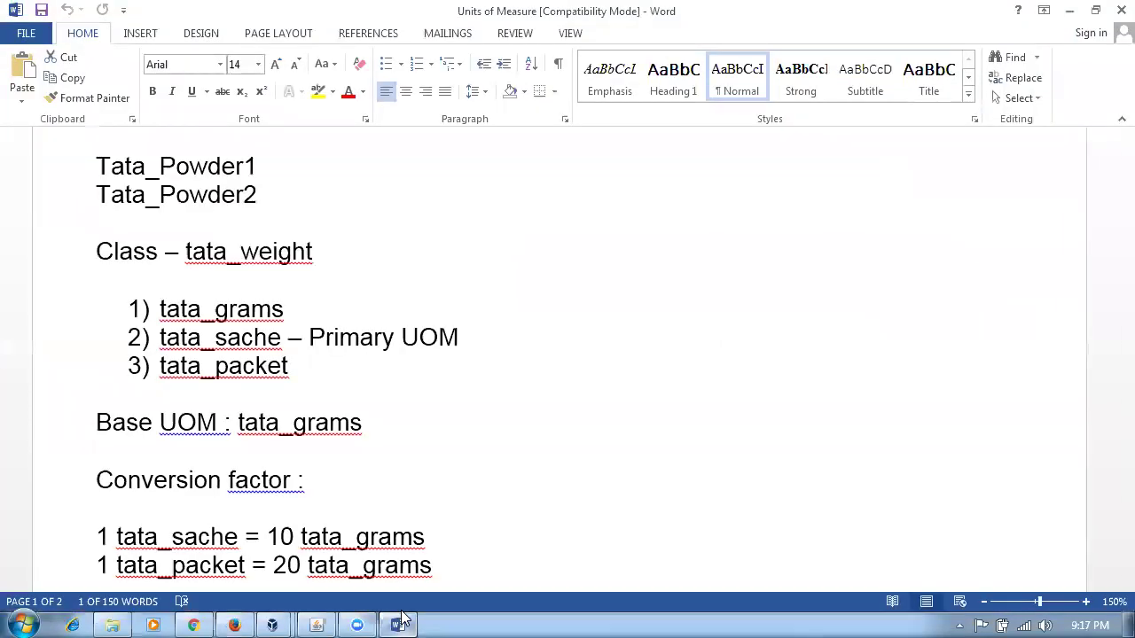
{"action": "left_click_drag", "start_coordinate": [96, 422], "coordinate": [354, 423]}
{"action": "key", "text": "alt+Tab"}
{"action": "type", "text": "p50_grams"}
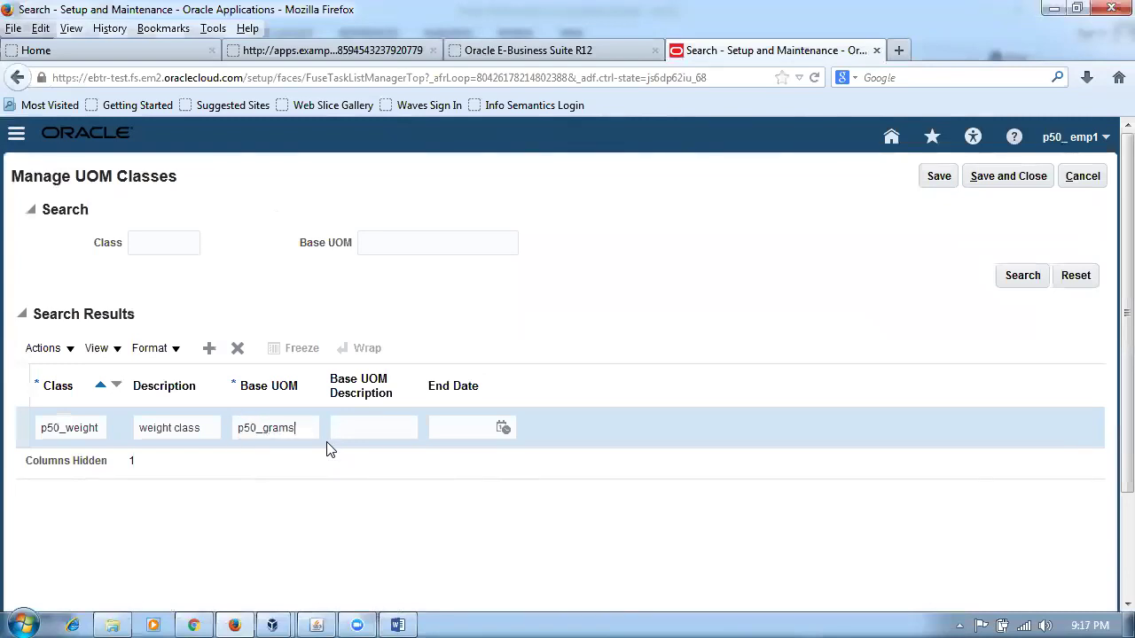
{"action": "left_click_drag", "start_coordinate": [306, 429], "coordinate": [188, 448]}
{"action": "key", "text": "ctrl+c"}
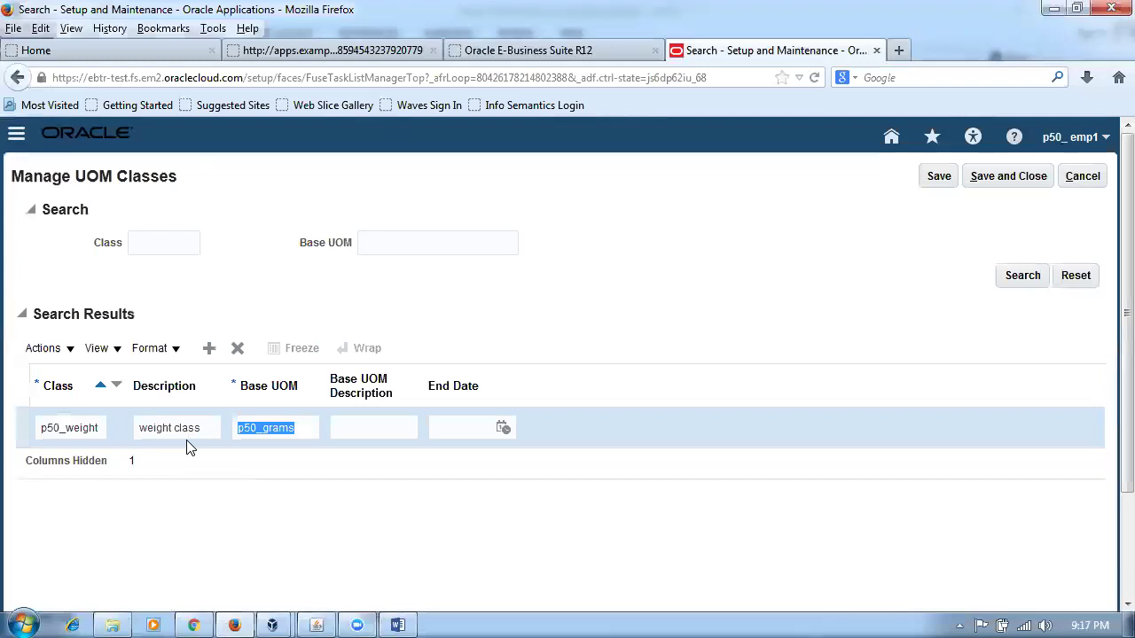
{"action": "left_click", "coordinate": [352, 427]}
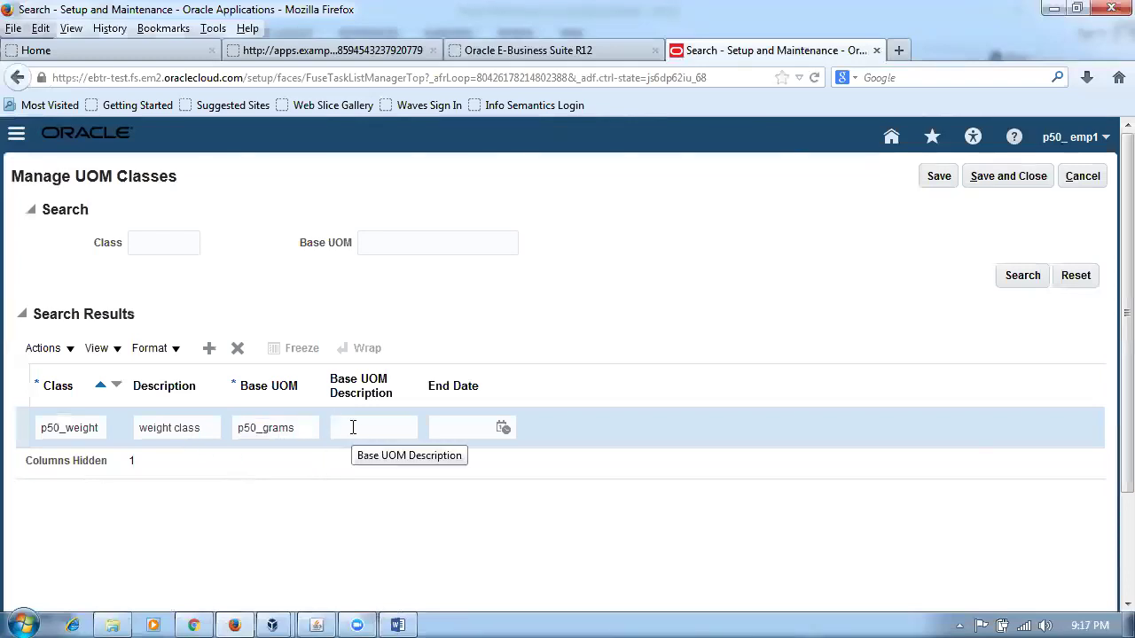
{"action": "key", "text": "ctrl+v"}
{"action": "left_click", "coordinate": [267, 431]}
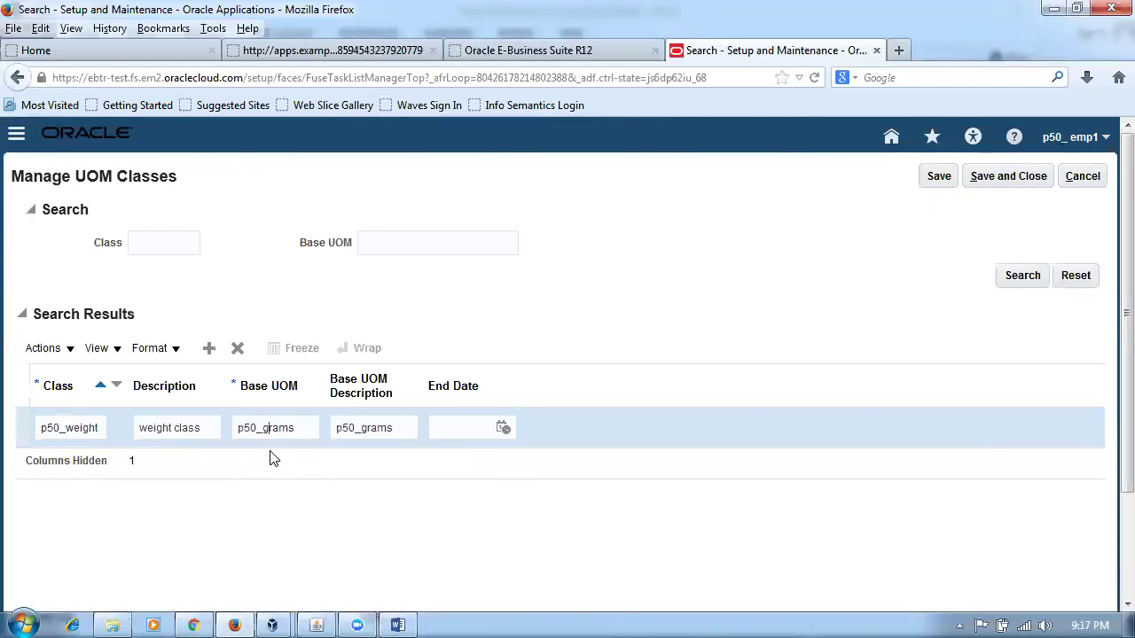
{"action": "key", "text": "BackSpace"}
{"action": "type", "text": "G"}
- In E-Business Suite, close the Length conversions and inspect the Hyd Pres L base unit and code
{"action": "left_click", "coordinate": [316, 625]}
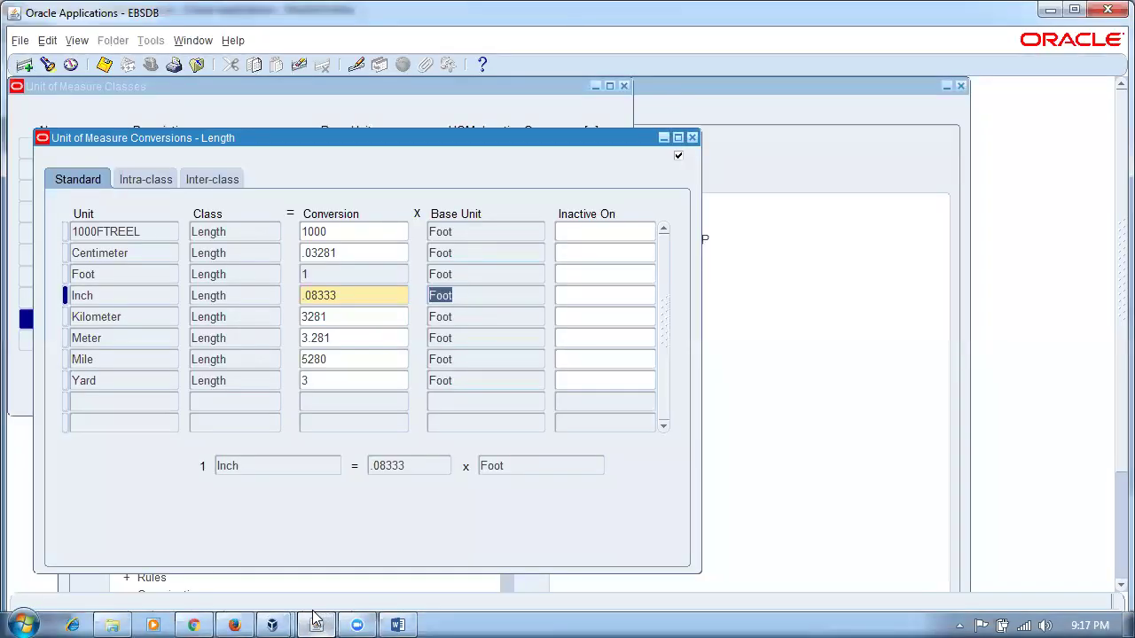
{"action": "left_click", "coordinate": [691, 137]}
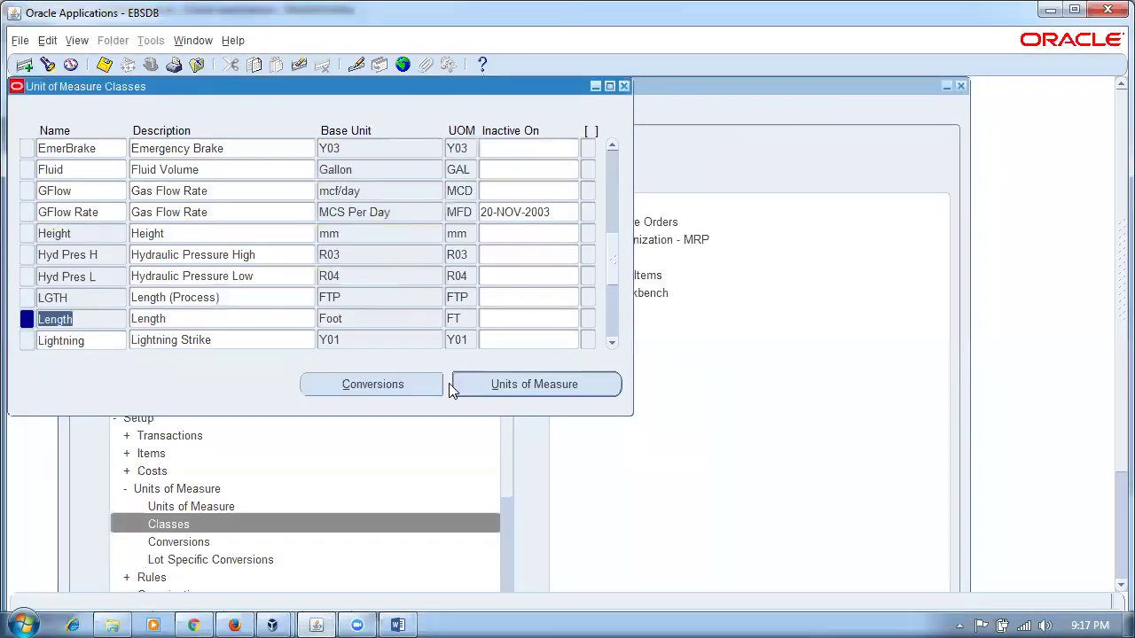
{"action": "left_click", "coordinate": [352, 275]}
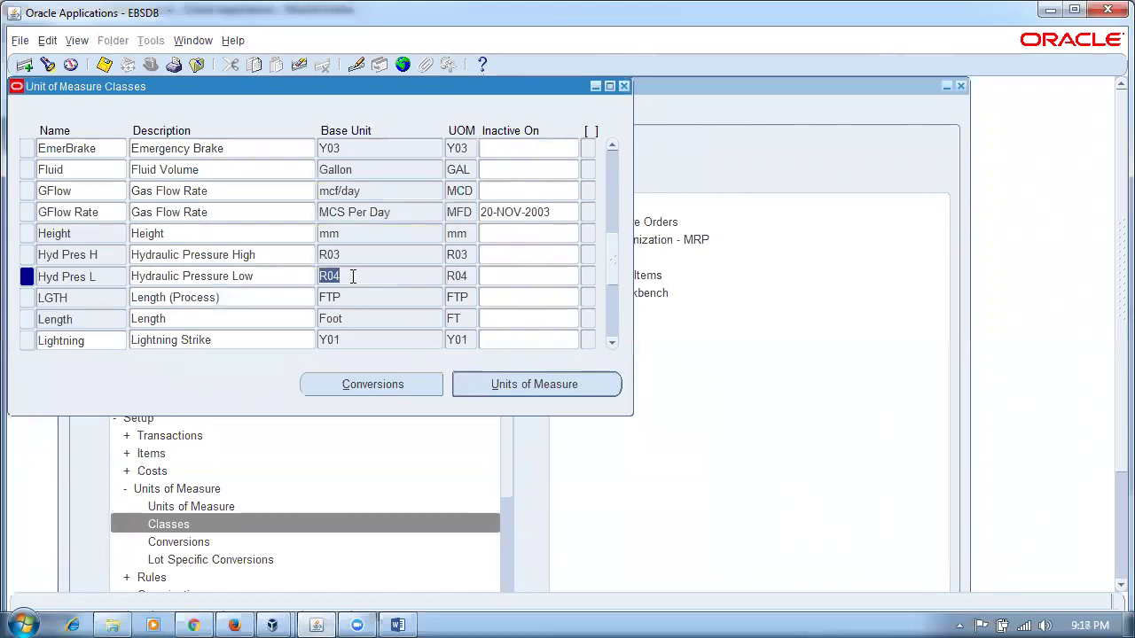
{"action": "left_click", "coordinate": [475, 276]}
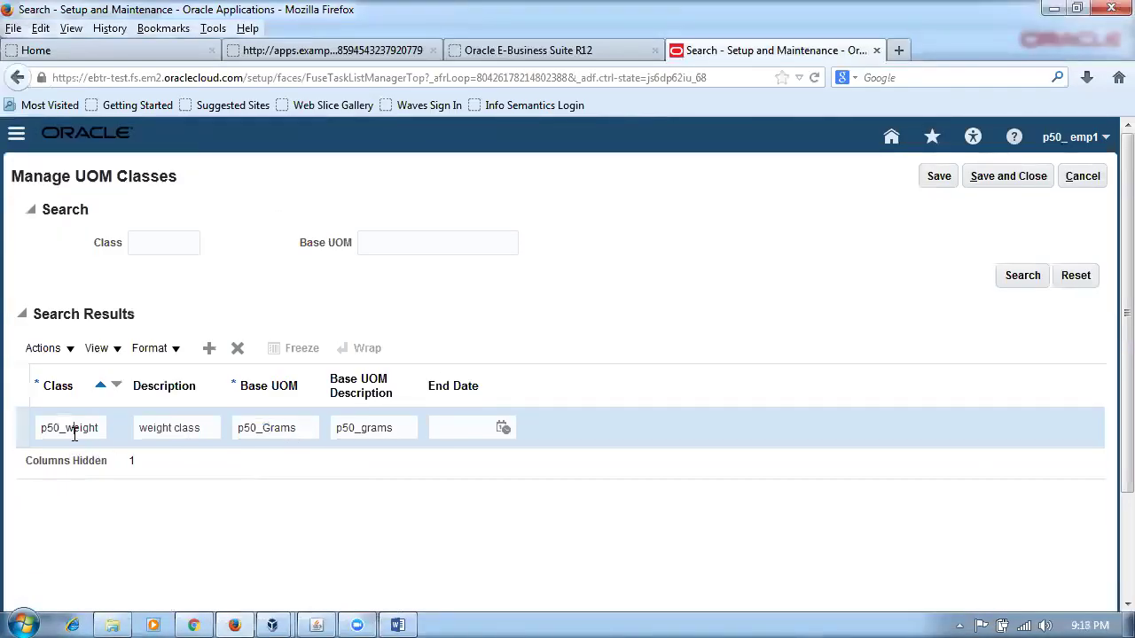
- Select the p50_weight class row and save and close the classes page
{"action": "left_click_drag", "start_coordinate": [300, 429], "coordinate": [296, 433]}
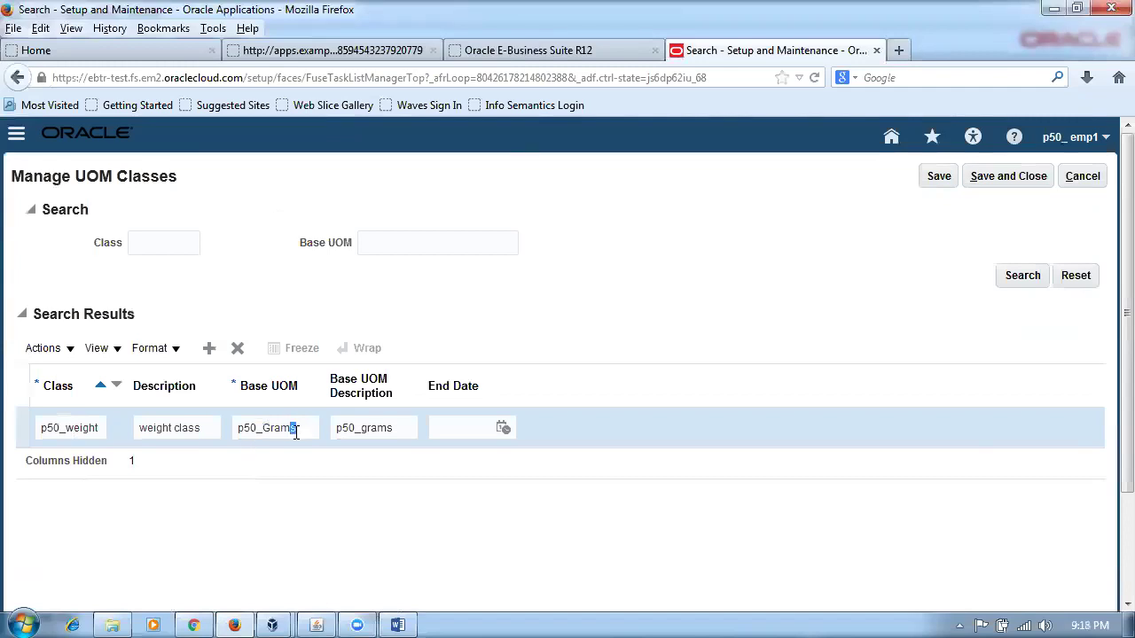
{"action": "left_click", "coordinate": [587, 325]}
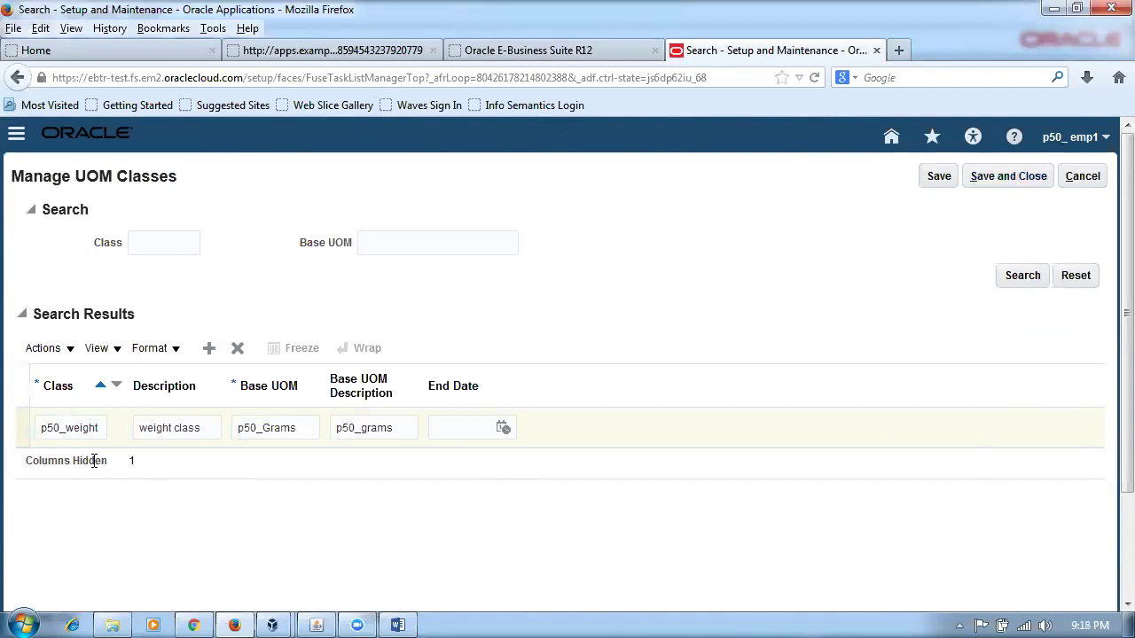
{"action": "left_click", "coordinate": [75, 429]}
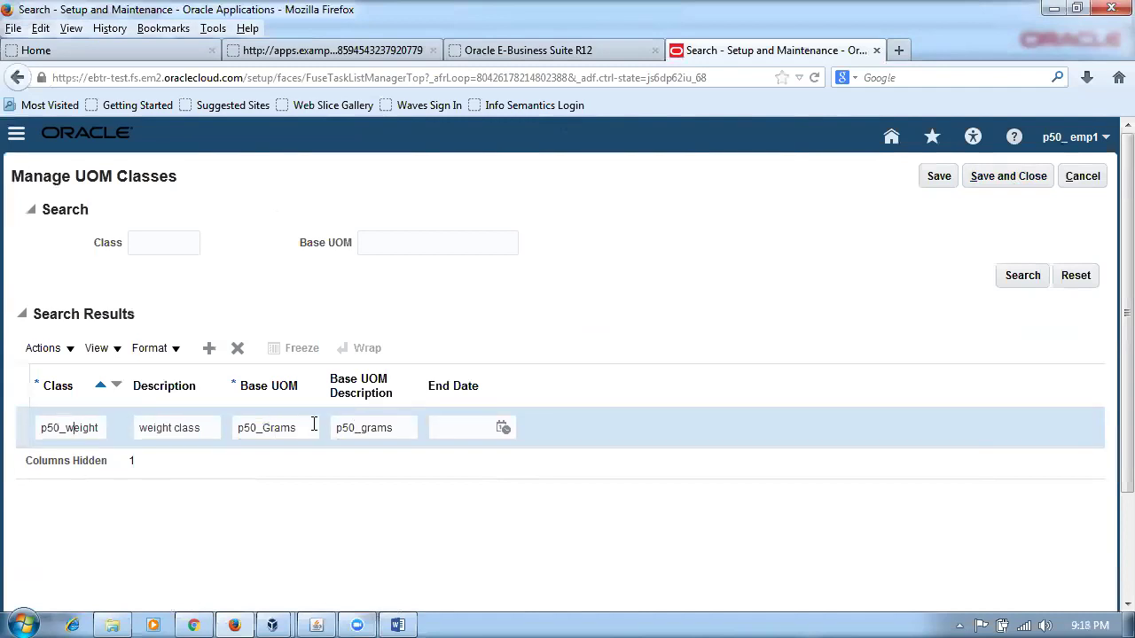
{"action": "left_click", "coordinate": [1030, 182]}
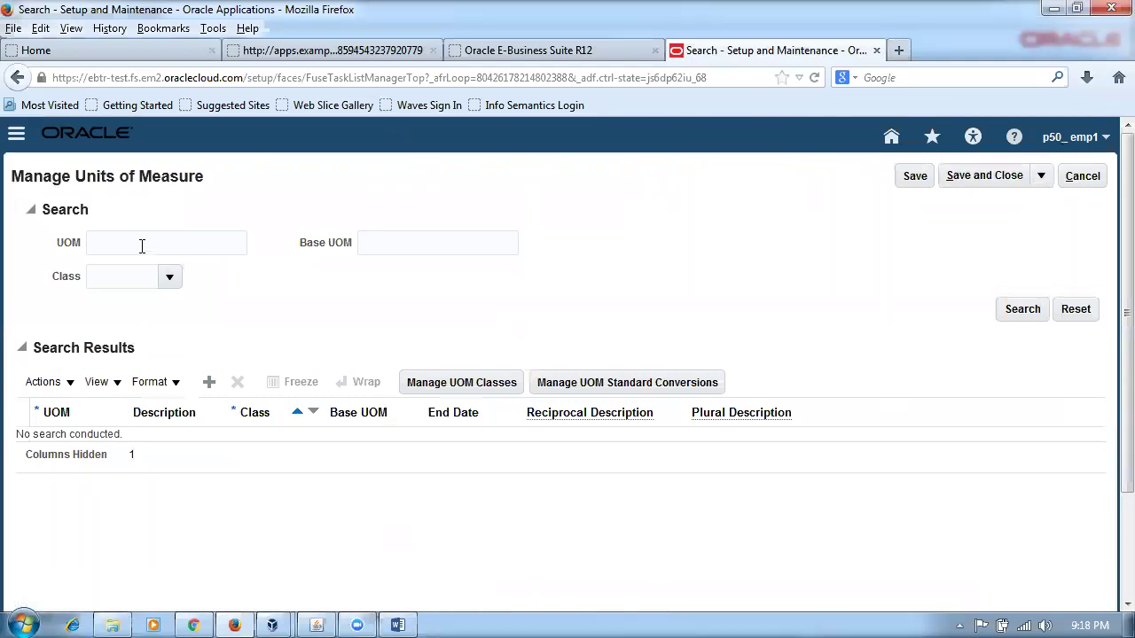
- Search UOM classes for p50 to confirm p50_weight exists, then cancel back to Manage Units of Measure
{"action": "left_click", "coordinate": [143, 246]}
{"action": "type", "text": "p50"}
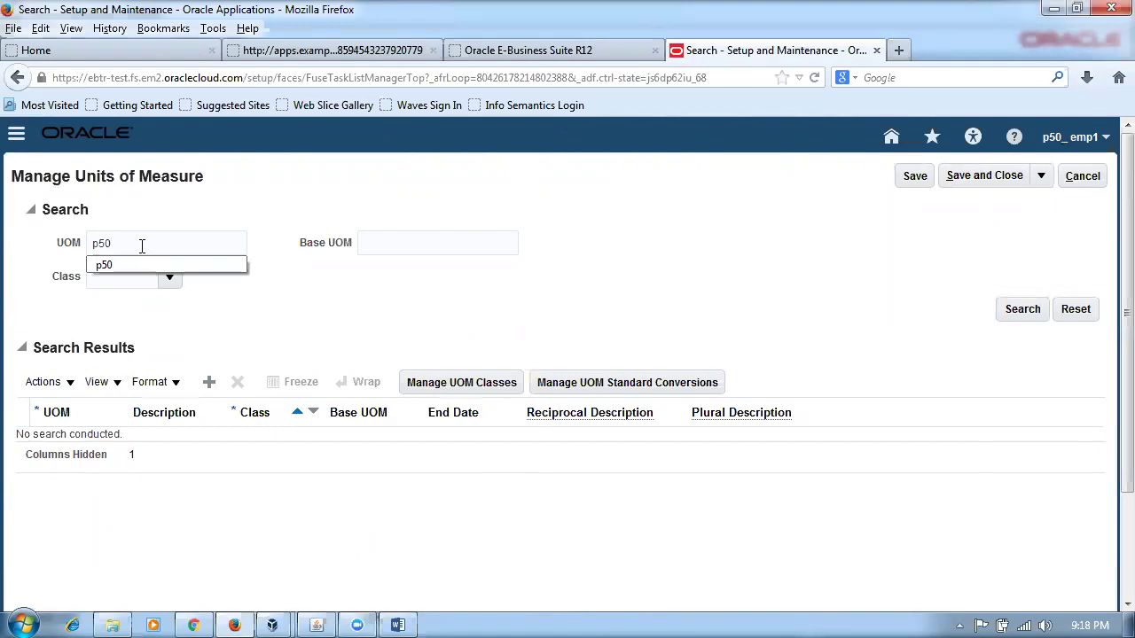
{"action": "key", "text": "Down"}
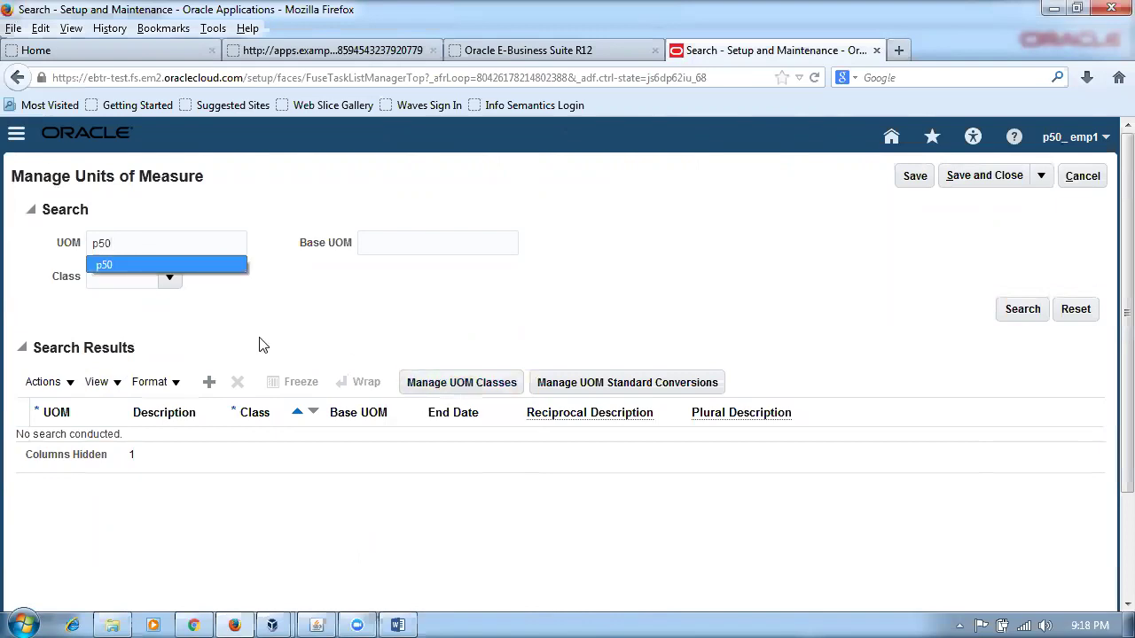
{"action": "key", "text": "BackSpace"}
{"action": "key", "text": "BackSpace"}
{"action": "key", "text": "BackSpace"}
{"action": "left_click", "coordinate": [507, 384]}
{"action": "left_click", "coordinate": [162, 250]}
{"action": "type", "text": "p50"}
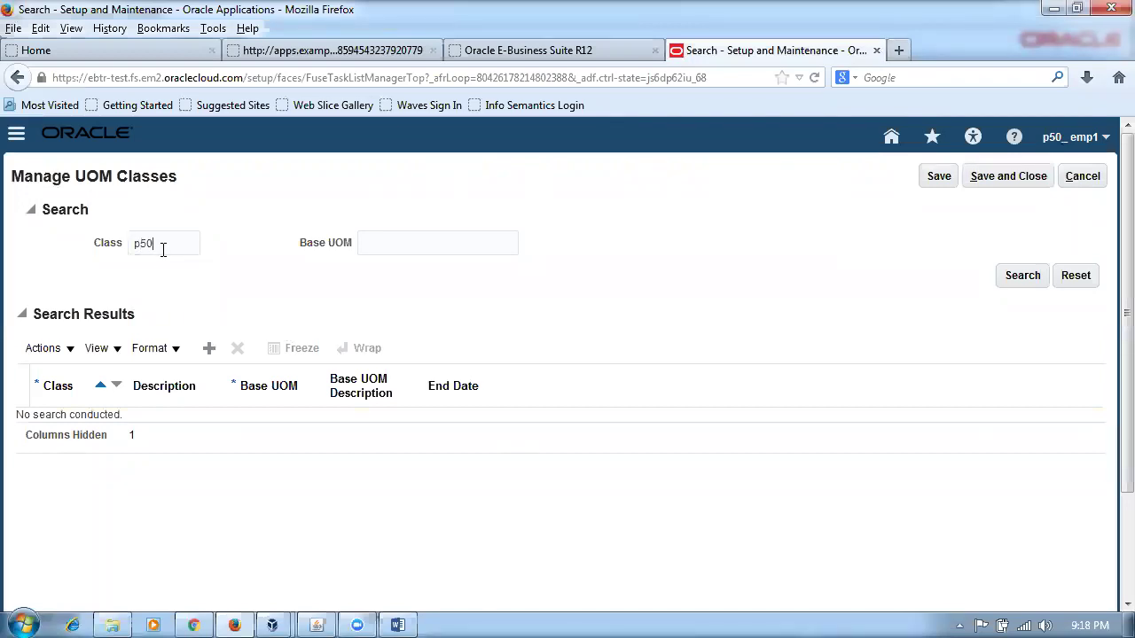
{"action": "left_click", "coordinate": [1019, 275]}
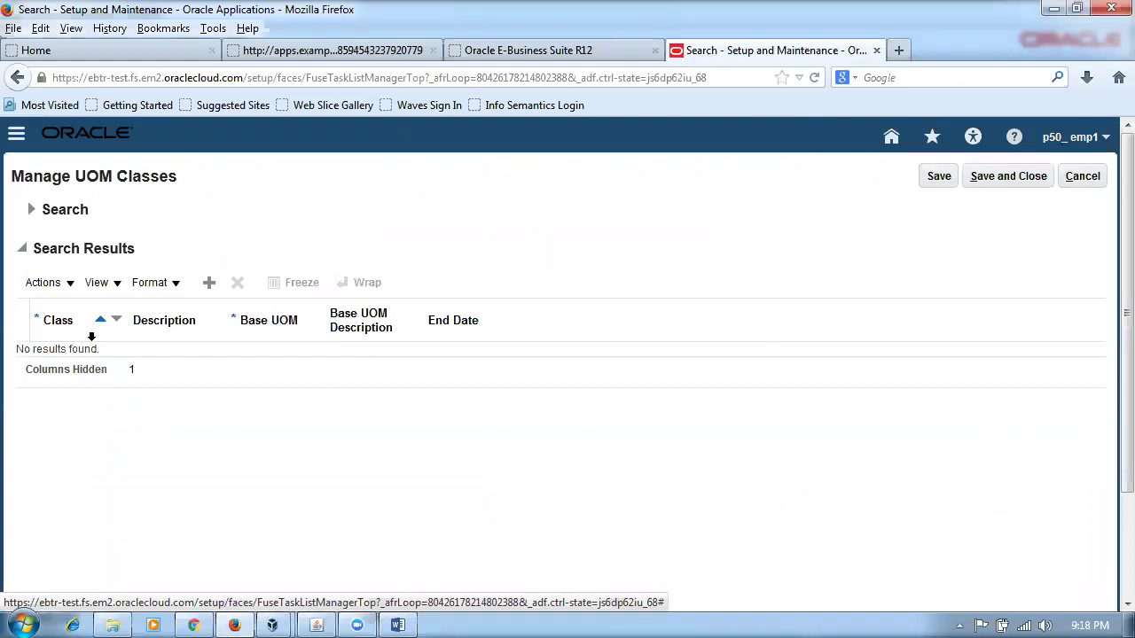
{"action": "left_click", "coordinate": [32, 210]}
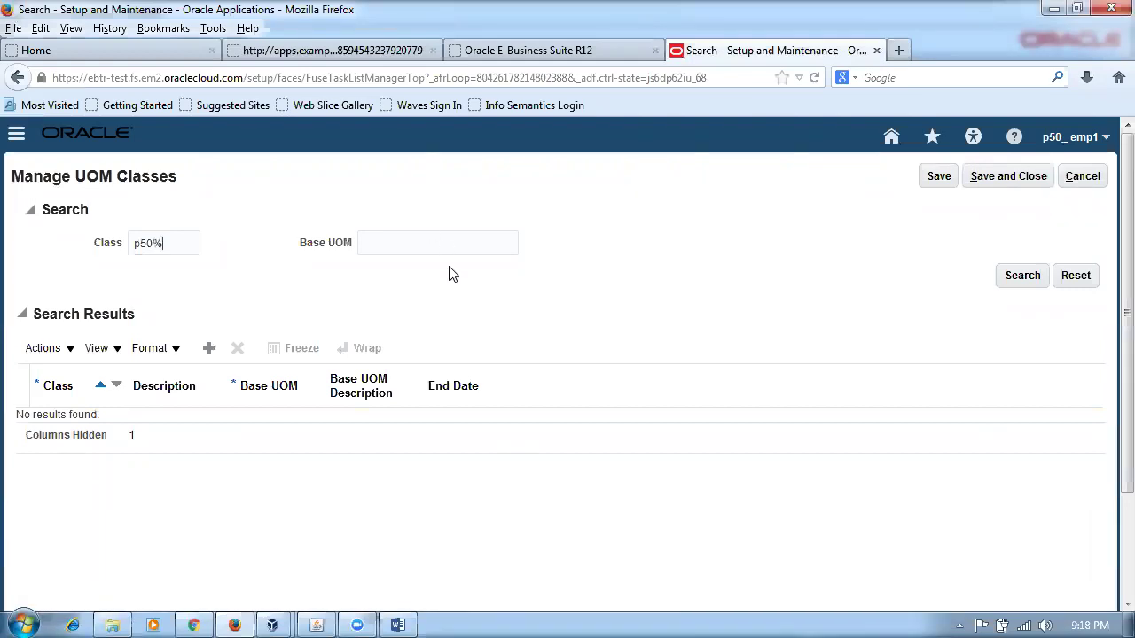
{"action": "left_click", "coordinate": [1018, 278]}
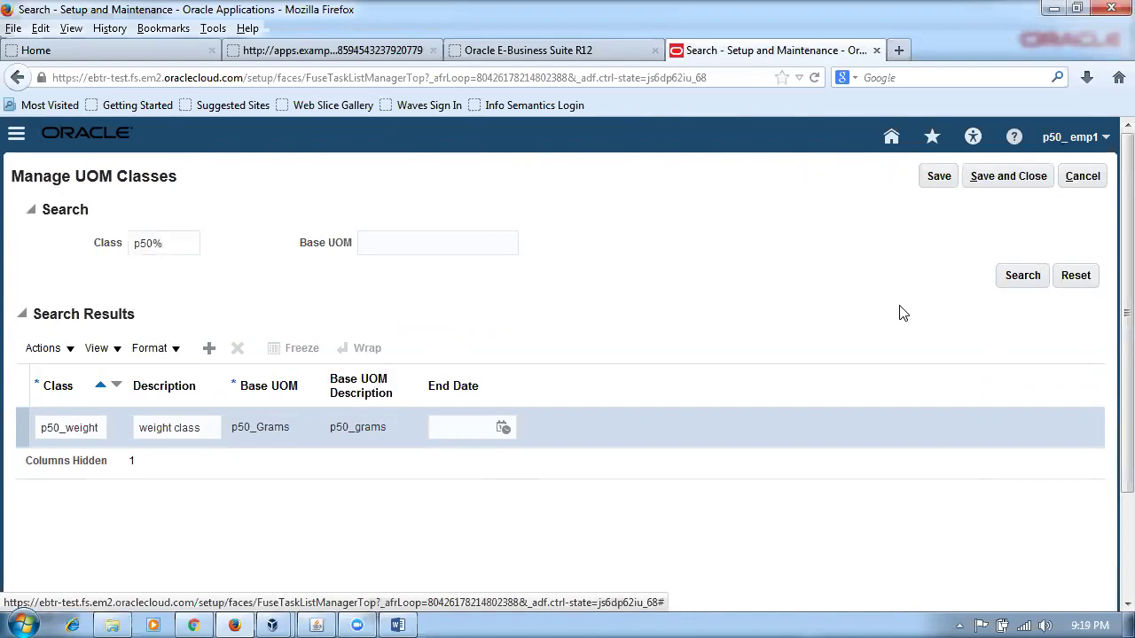
{"action": "left_click", "coordinate": [1083, 176]}
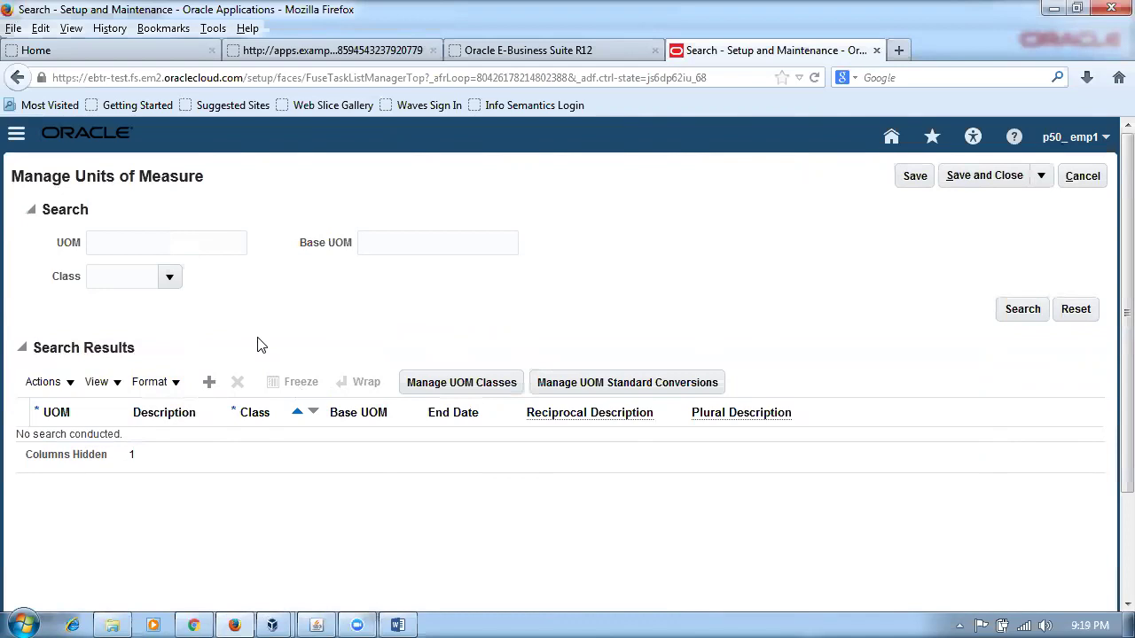
- Check the tata_sache and tata_packet unit names in the Word notes
{"action": "left_click_drag", "start_coordinate": [43, 174], "coordinate": [152, 173]}
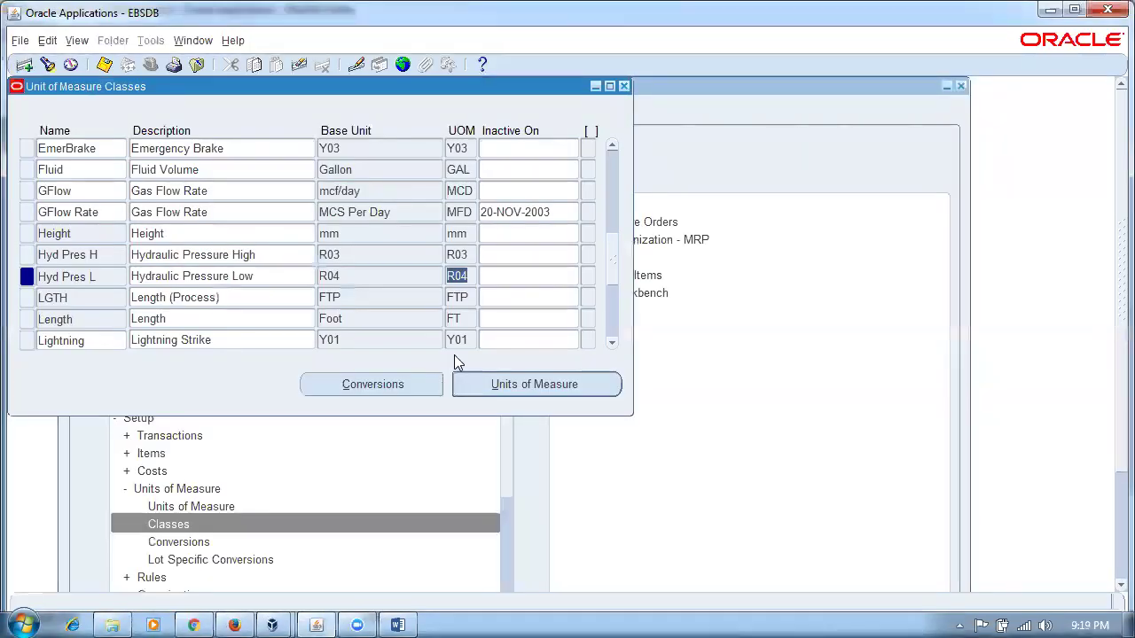
{"action": "left_click", "coordinate": [397, 625]}
{"action": "left_click", "coordinate": [385, 411]}
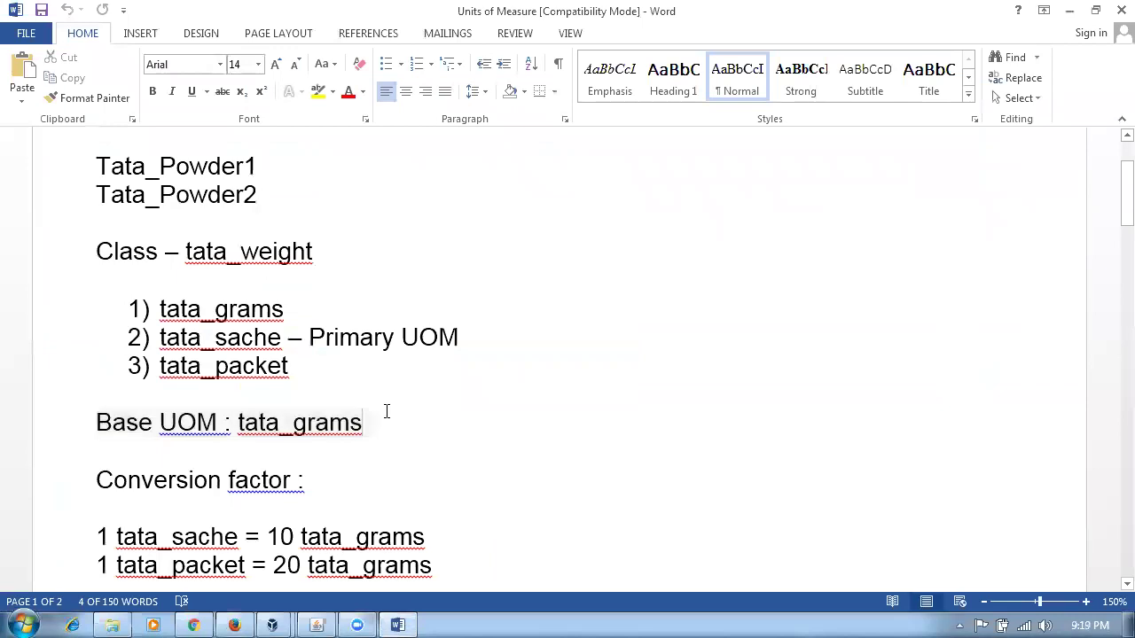
{"action": "double_click", "coordinate": [174, 344]}
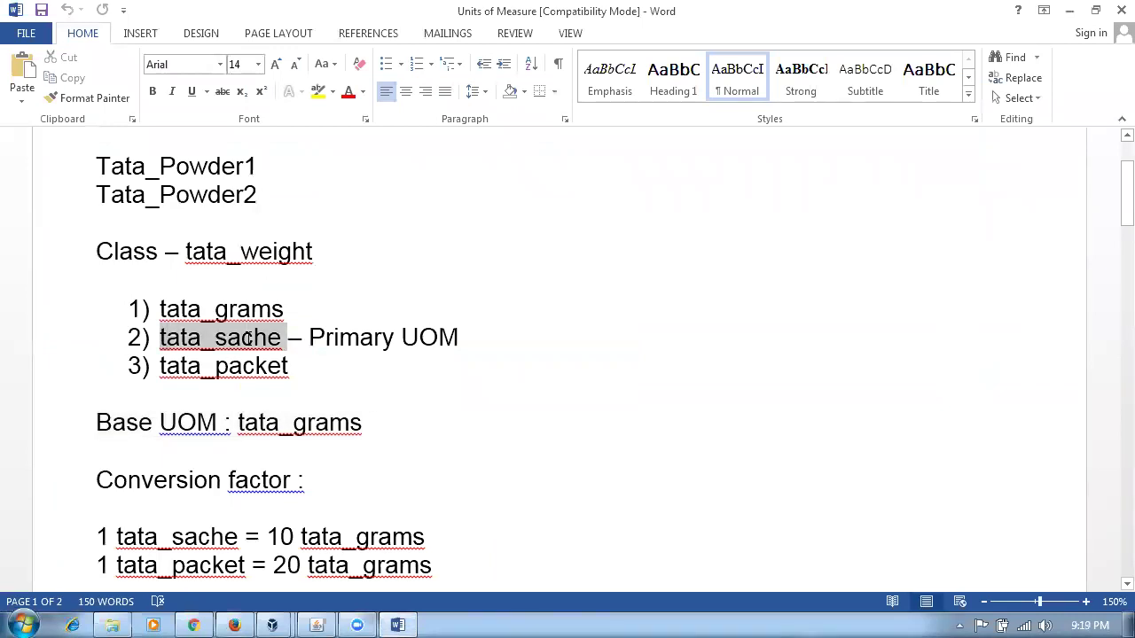
{"action": "triple_click", "coordinate": [255, 366]}
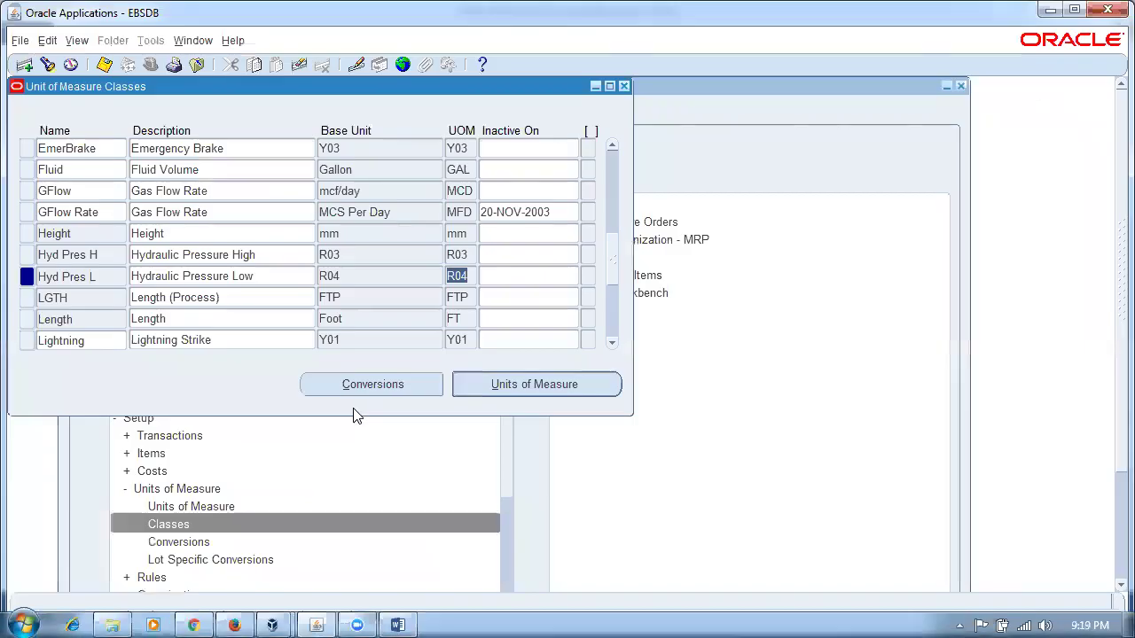
- Back in Oracle, add a blank row to the units of measure results
{"action": "left_click", "coordinate": [234, 625]}
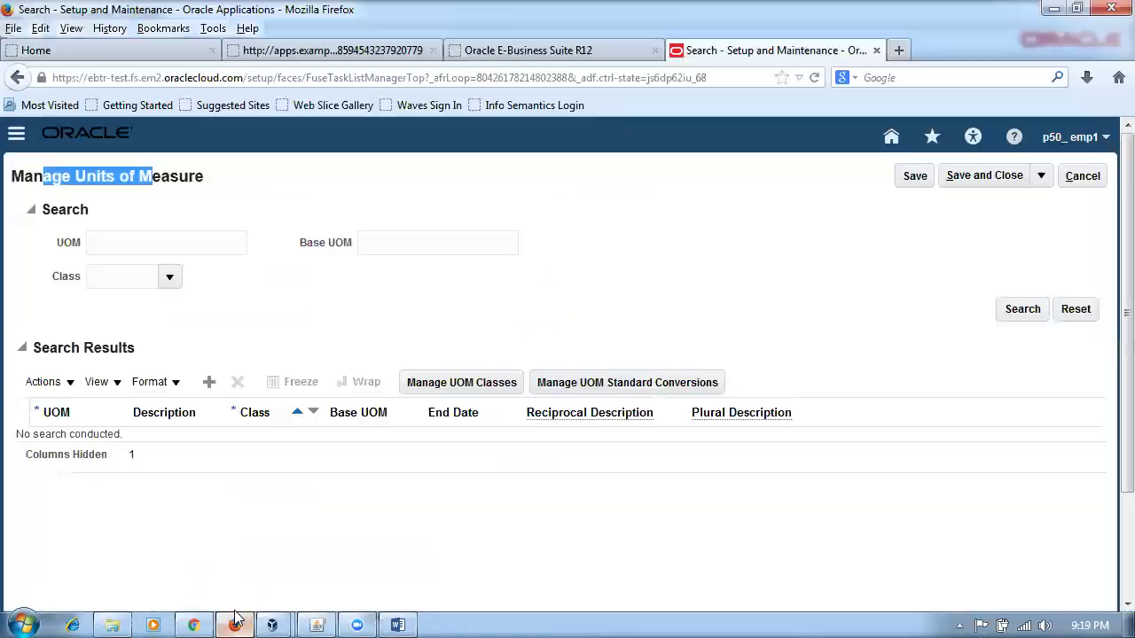
{"action": "left_click", "coordinate": [77, 171]}
{"action": "left_click", "coordinate": [209, 382]}
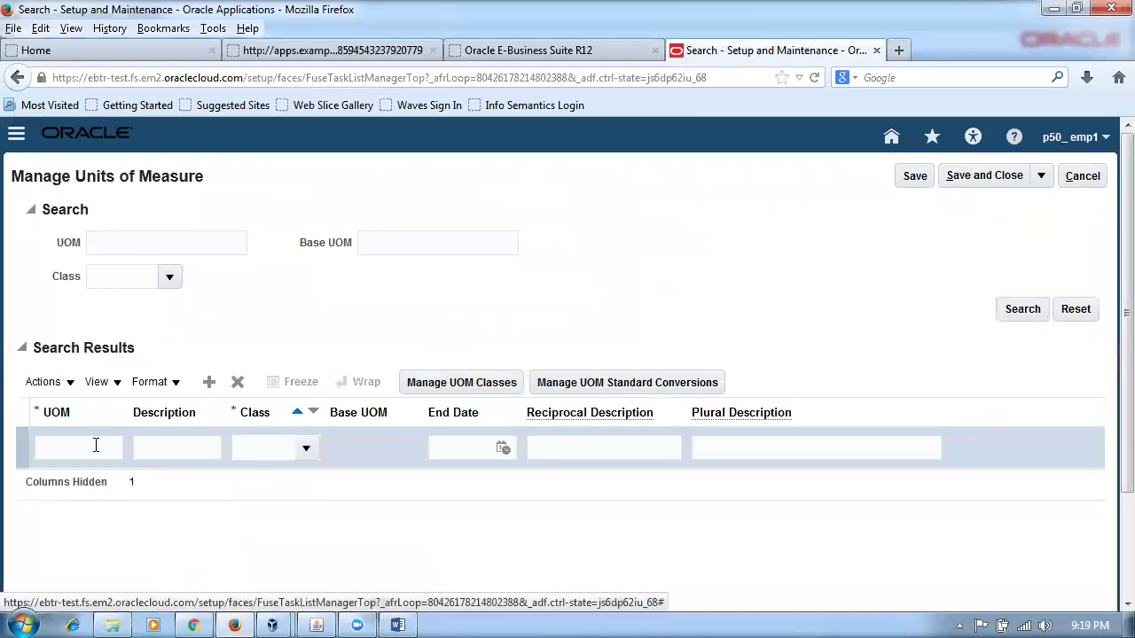
- Enter unit p50_Sache, reusing the name as its description, in class p50_weight, then add a second row
{"action": "left_click", "coordinate": [93, 445]}
{"action": "type", "text": "p50_Sache"}
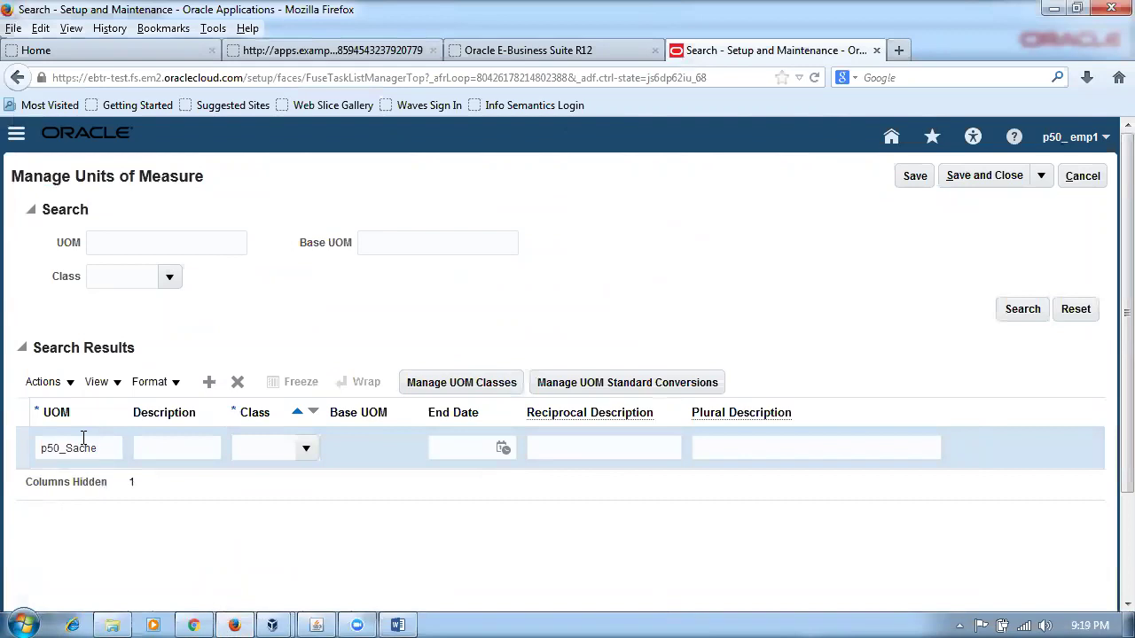
{"action": "left_click_drag", "start_coordinate": [103, 448], "coordinate": [30, 458]}
{"action": "key", "text": "ctrl+c"}
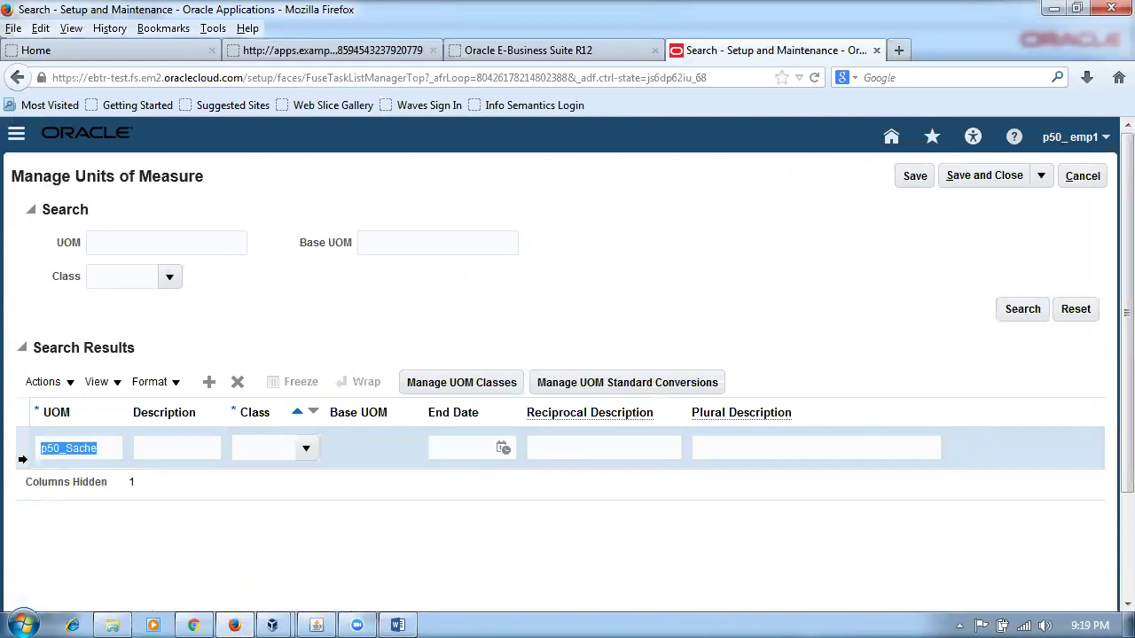
{"action": "left_click", "coordinate": [144, 450]}
{"action": "key", "text": "ctrl+v"}
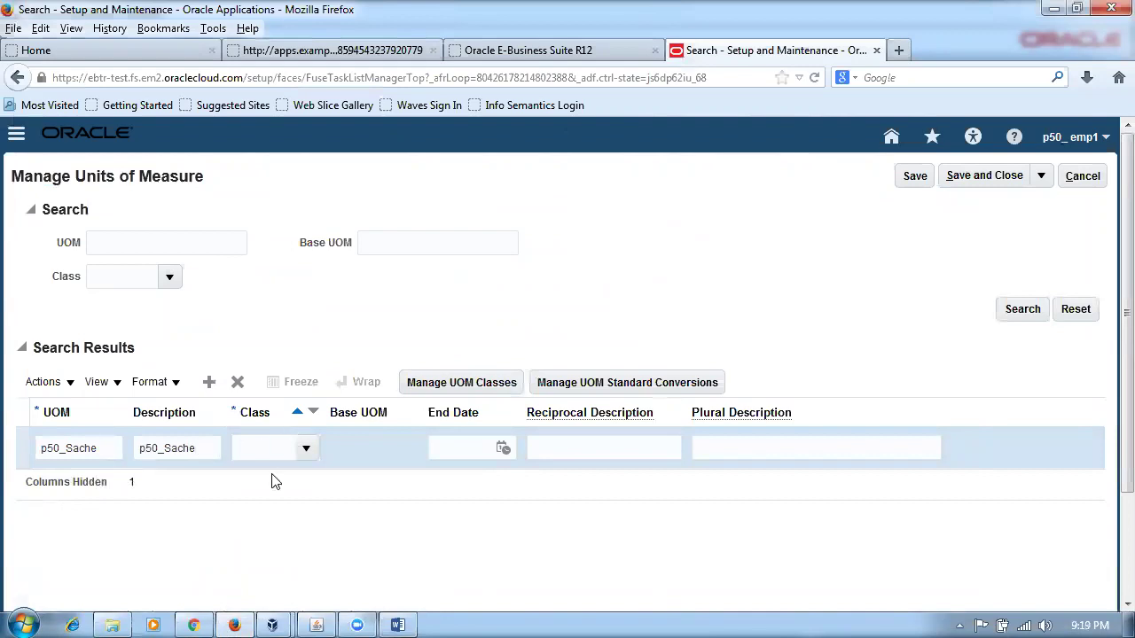
{"action": "type", "text": "p50"}
{"action": "key", "text": "Tab"}
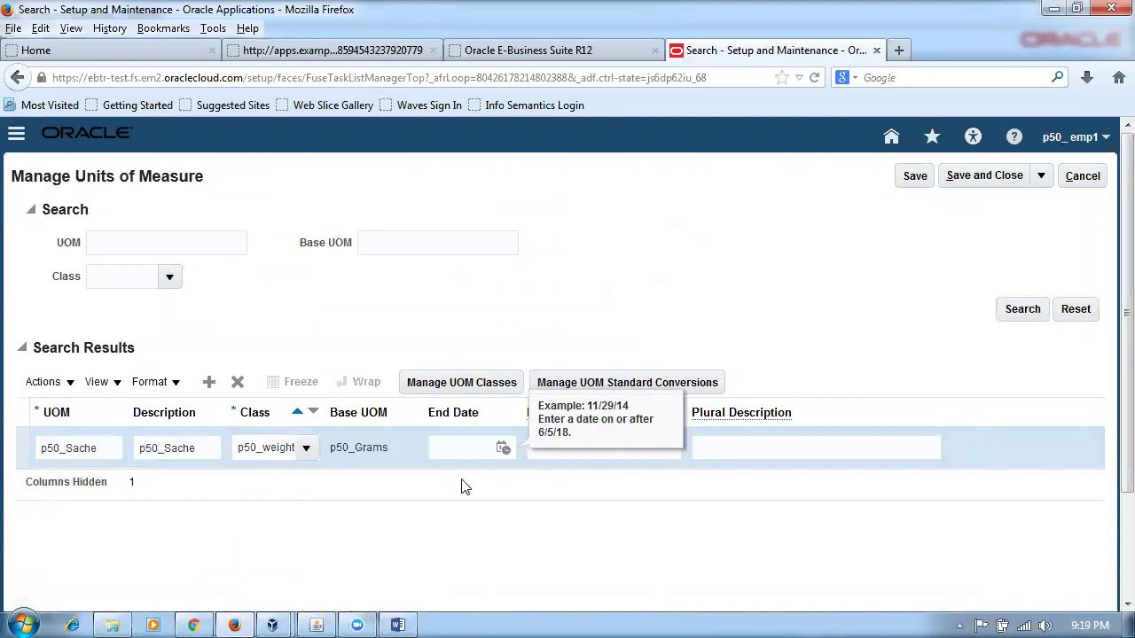
{"action": "left_click", "coordinate": [501, 560]}
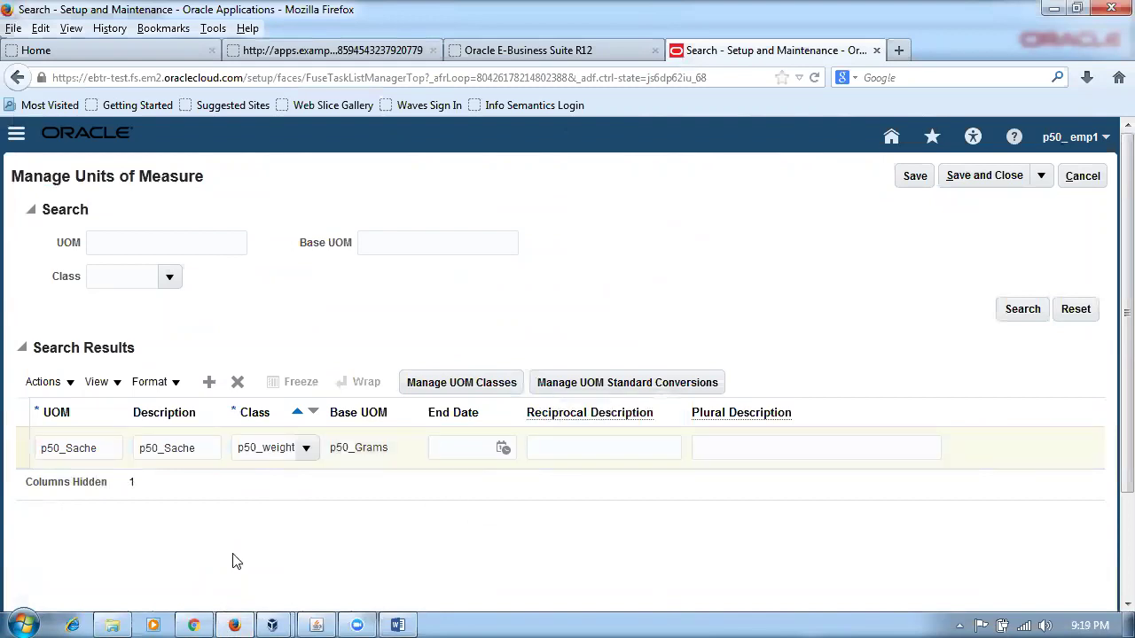
{"action": "left_click", "coordinate": [210, 388]}
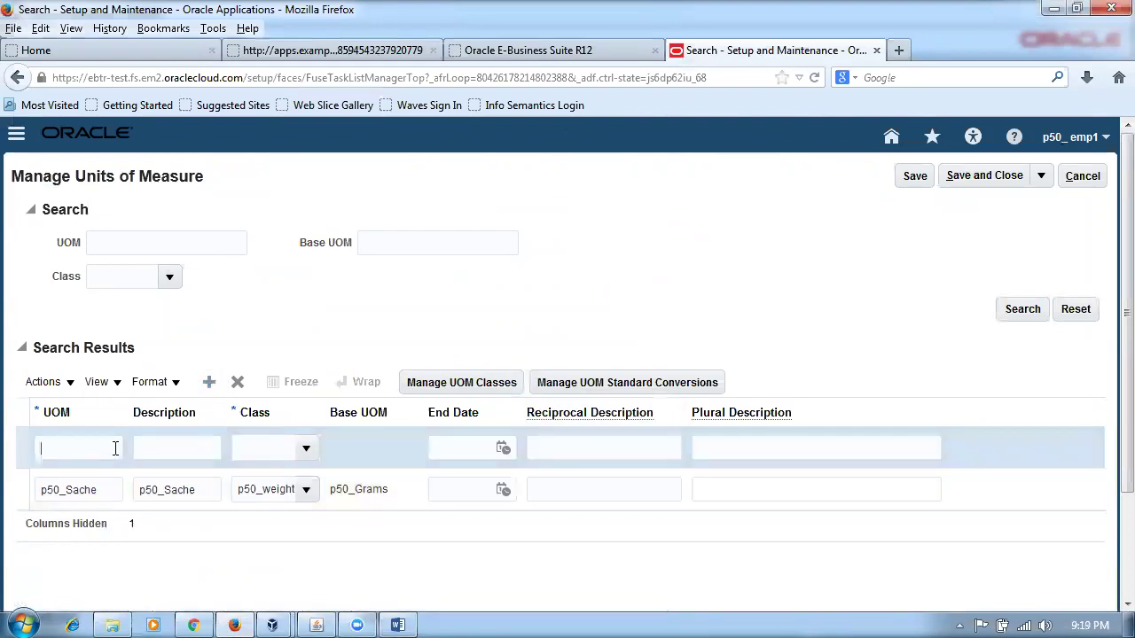
- Enter unit p50_Packet in the new row and reuse the name as its description
{"action": "type", "text": "p50_pa"}
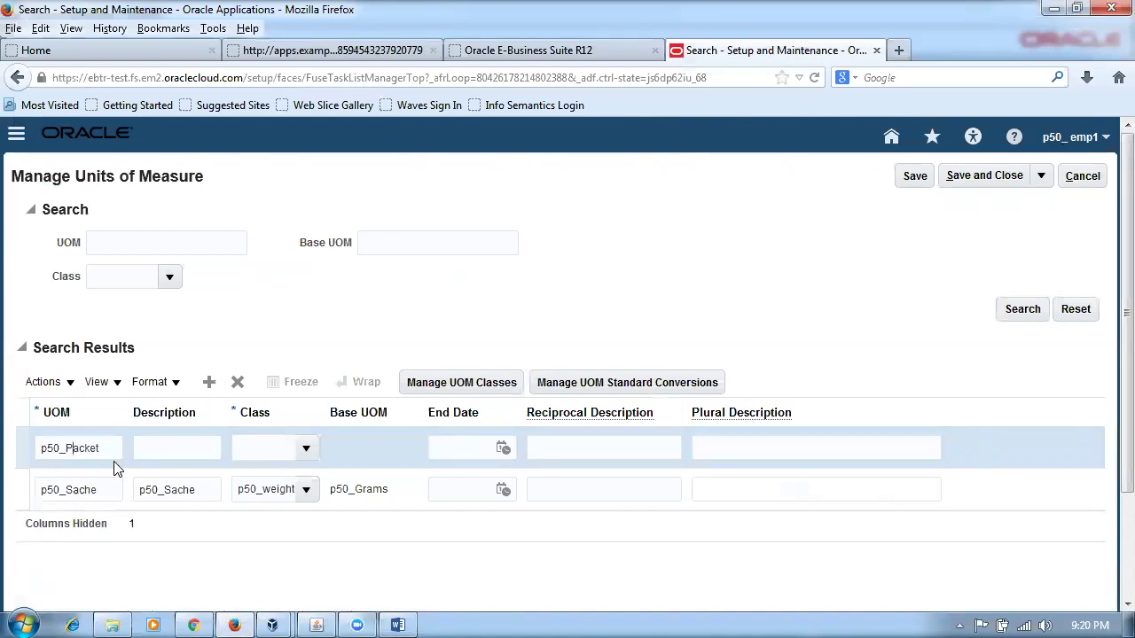
{"action": "left_click_drag", "start_coordinate": [114, 449], "coordinate": [9, 454]}
{"action": "key", "text": "ctrl+c"}
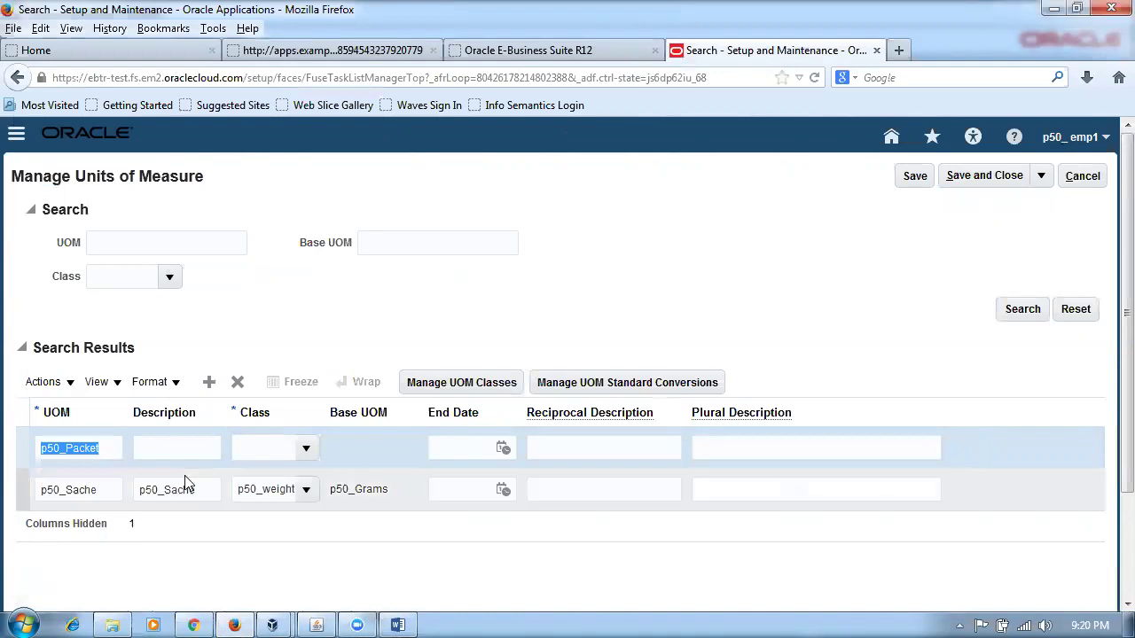
{"action": "left_click", "coordinate": [181, 456]}
{"action": "key", "text": "ctrl+v"}
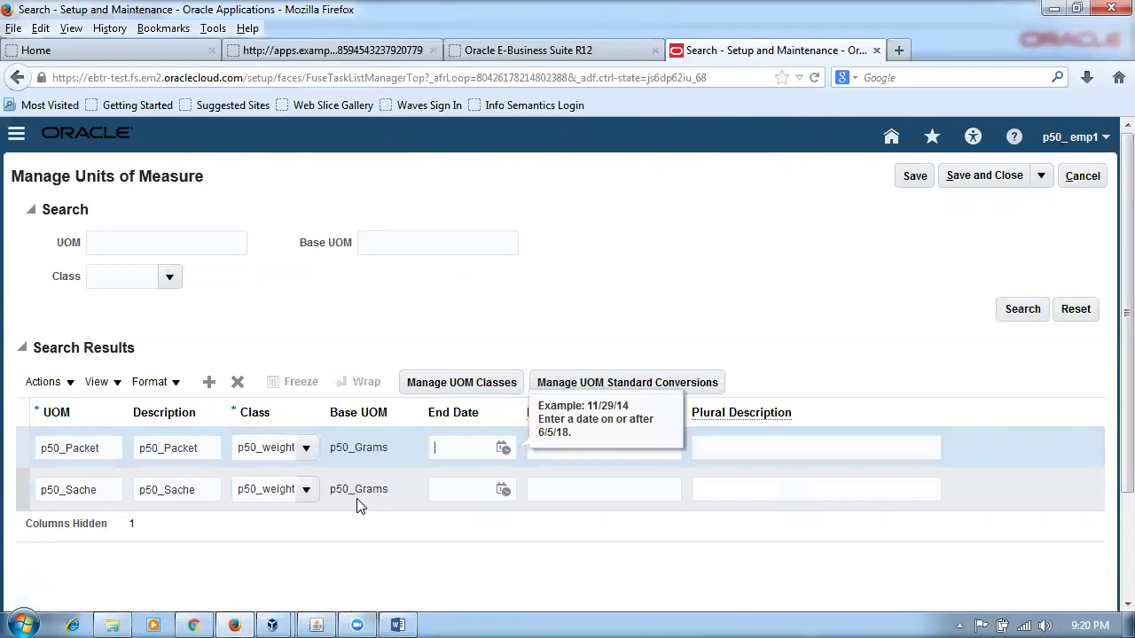
- Leave the packet row's end date and other descriptions as they are, and save and close the new units
{"action": "left_click", "coordinate": [650, 298]}
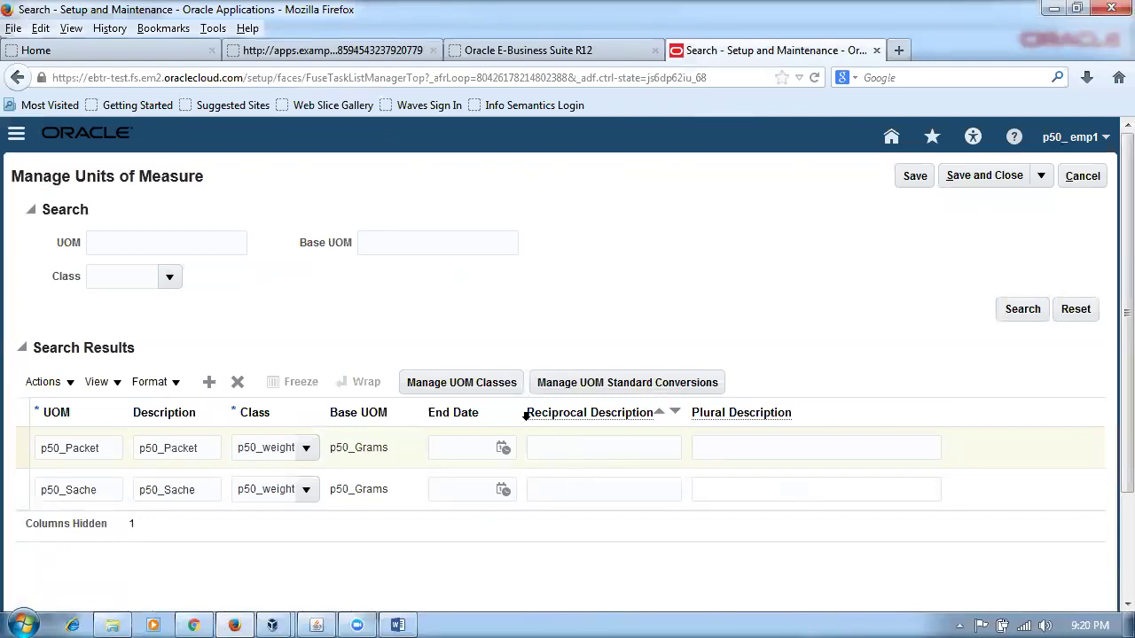
{"action": "left_click", "coordinate": [754, 449]}
{"action": "left_click", "coordinate": [565, 449]}
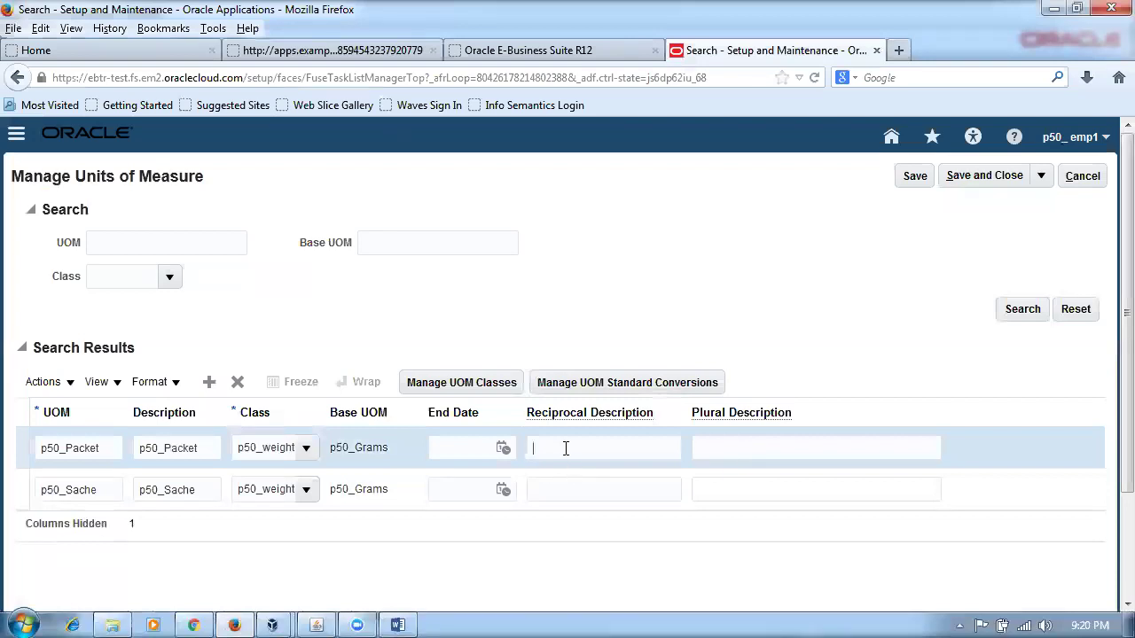
{"action": "left_click", "coordinate": [635, 330]}
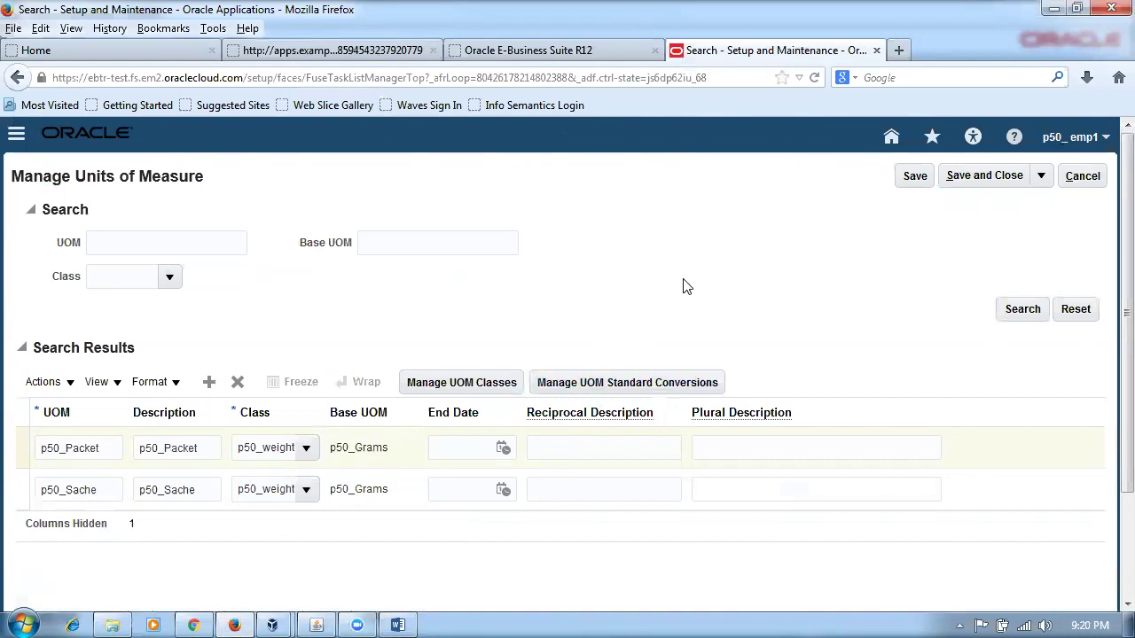
{"action": "left_click", "coordinate": [990, 175]}
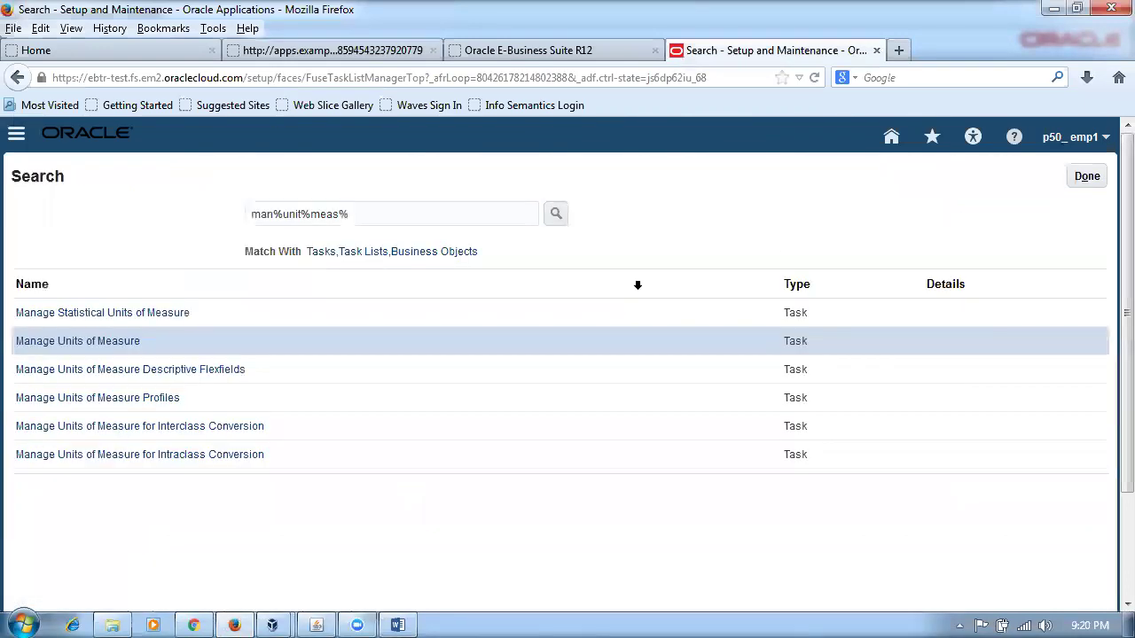
- Reopen Manage Units of Measure and check the sache and packet to-grams conversion factors in Word
{"action": "left_click", "coordinate": [98, 341]}
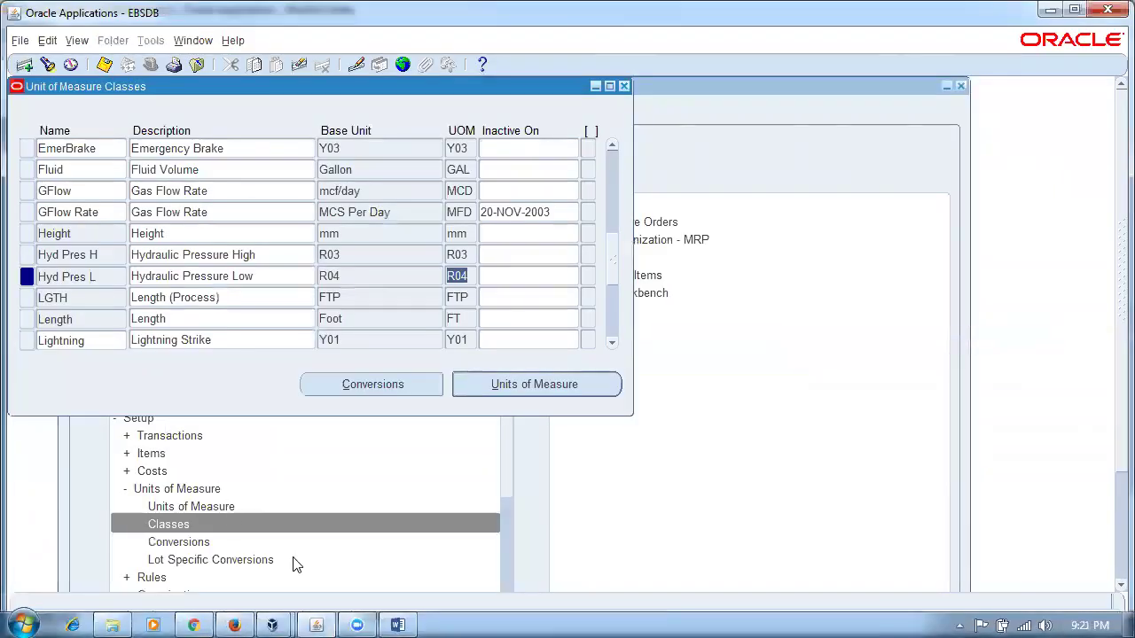
{"action": "left_click", "coordinate": [401, 624]}
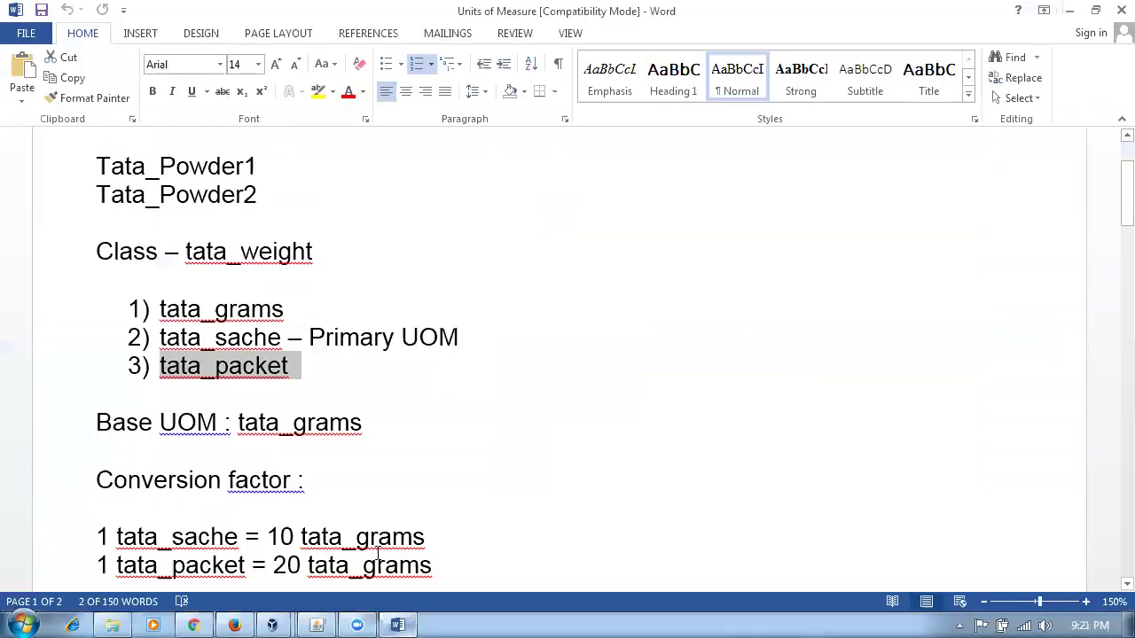
{"action": "left_click", "coordinate": [408, 510]}
{"action": "scroll", "coordinate": [407, 514], "scroll_direction": "down", "scroll_amount": 3}
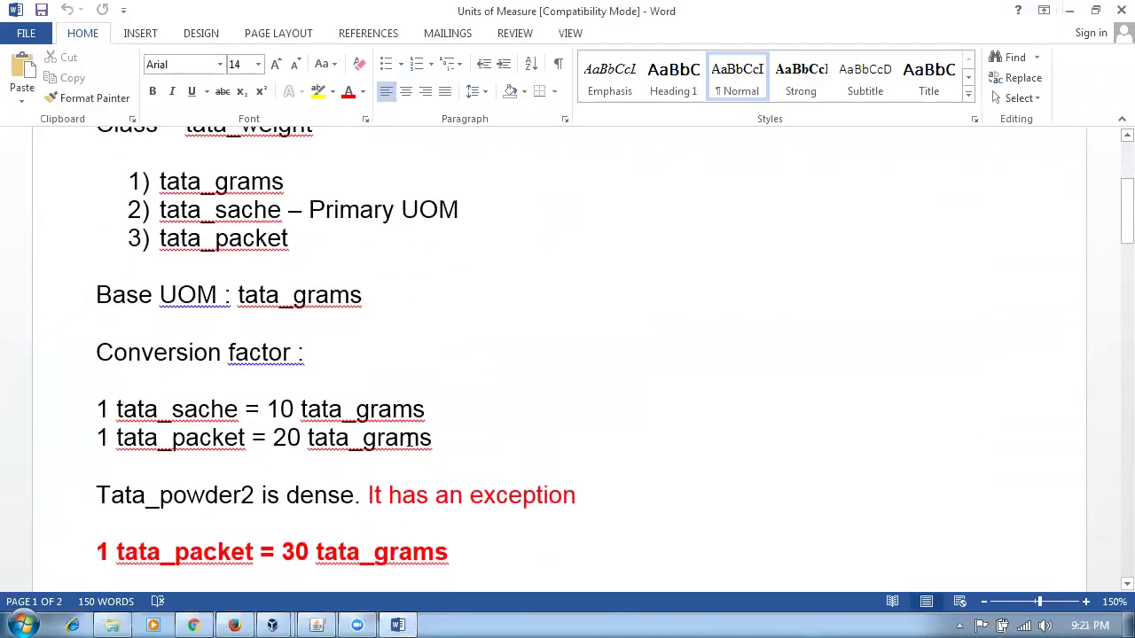
{"action": "left_click_drag", "start_coordinate": [171, 410], "coordinate": [440, 409]}
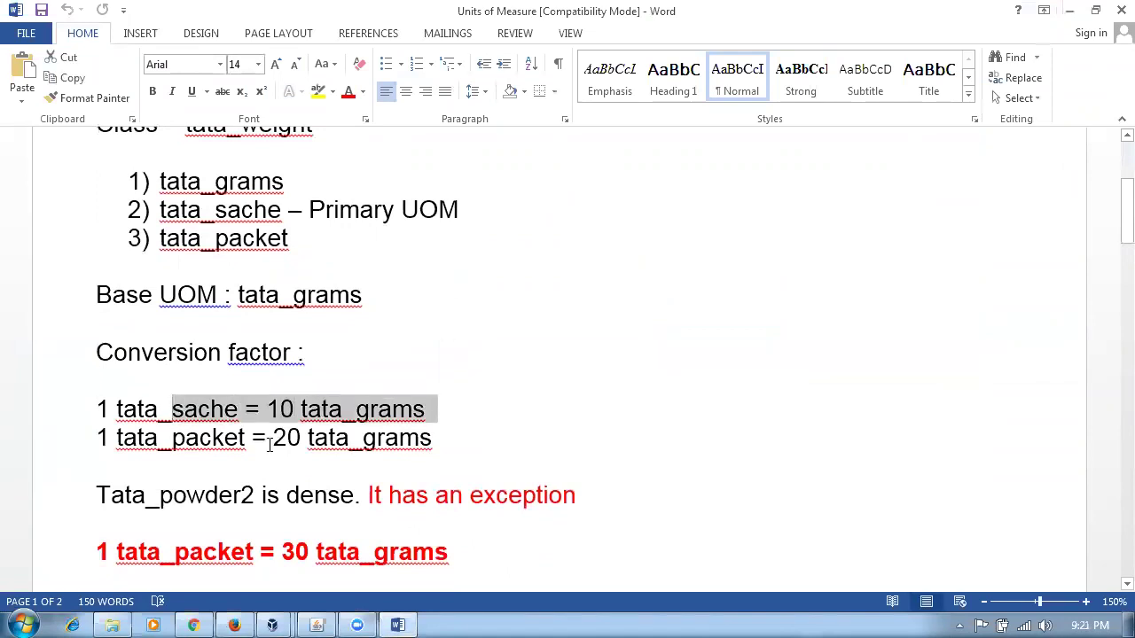
{"action": "left_click_drag", "start_coordinate": [172, 438], "coordinate": [383, 434]}
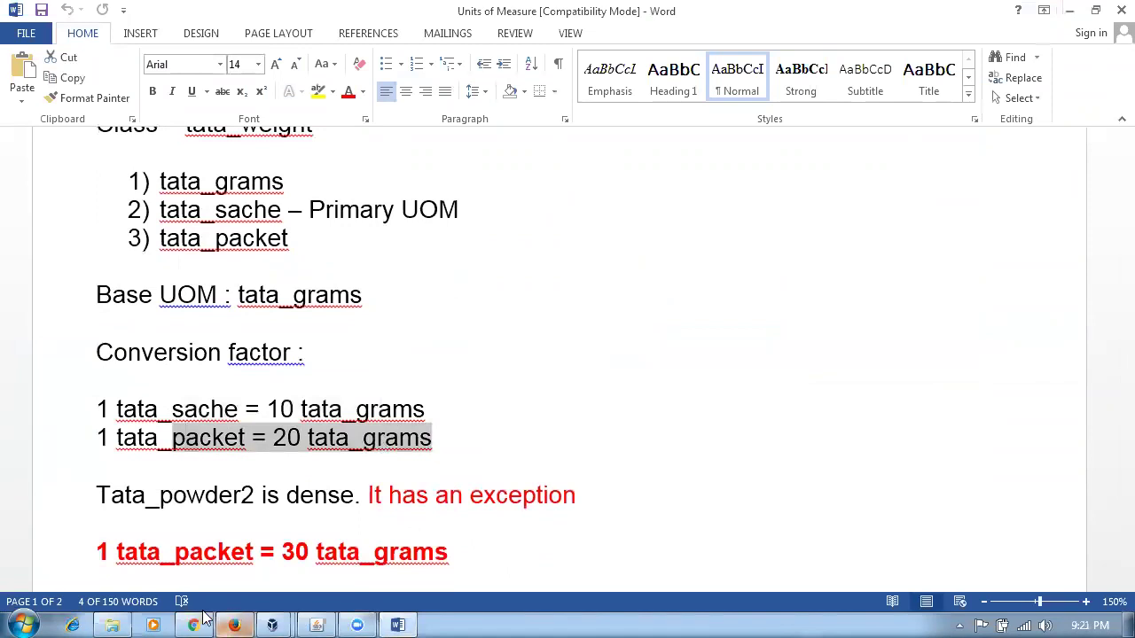
{"action": "left_click", "coordinate": [231, 623]}
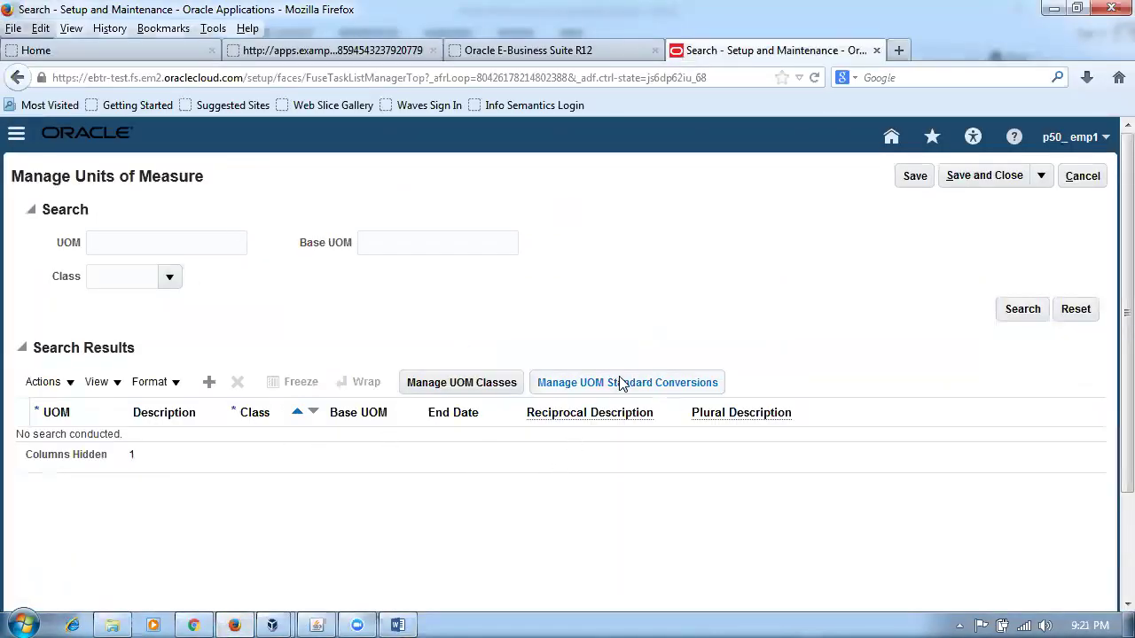
- Add a standard conversion of 10 p50_Grams per p50_Sache and start a second row
{"action": "left_click", "coordinate": [578, 390]}
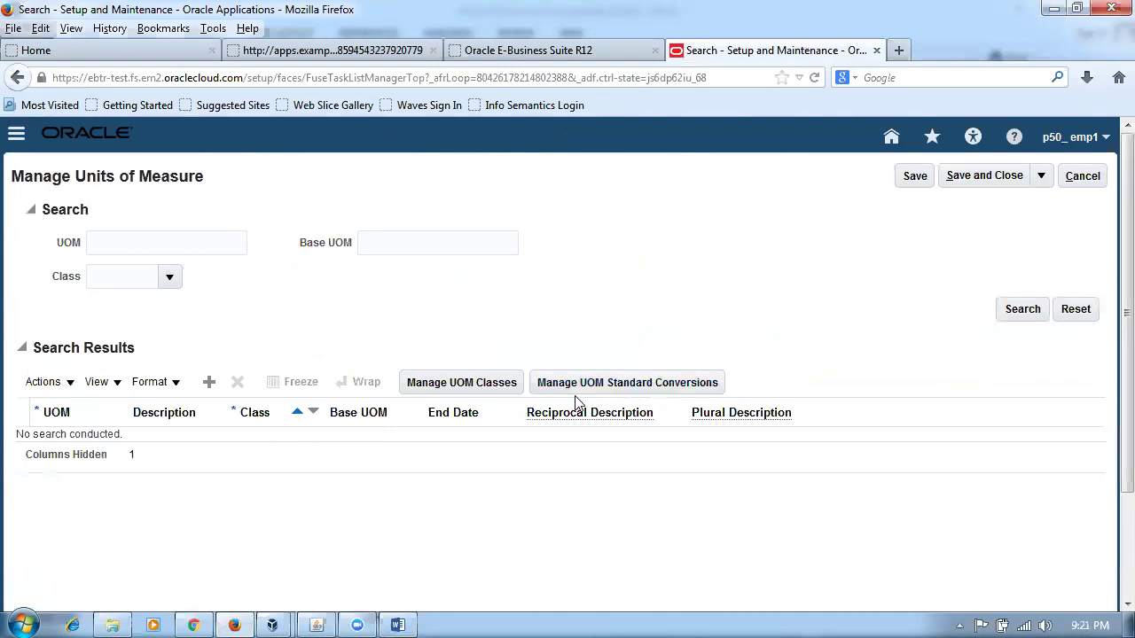
{"action": "left_click", "coordinate": [626, 387]}
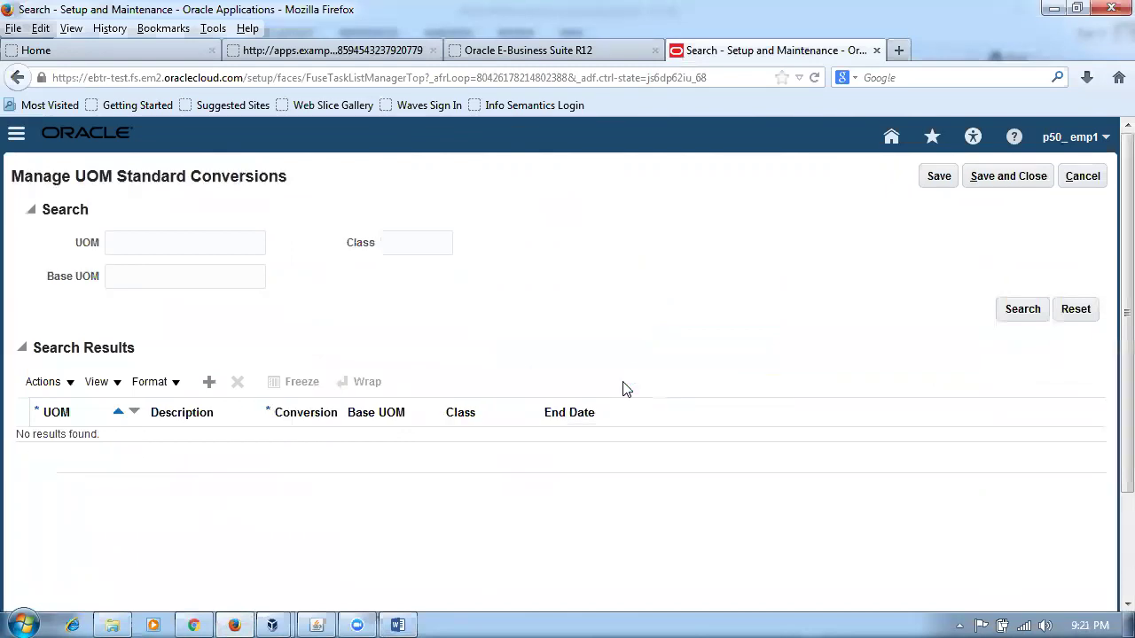
{"action": "left_click", "coordinate": [209, 384]}
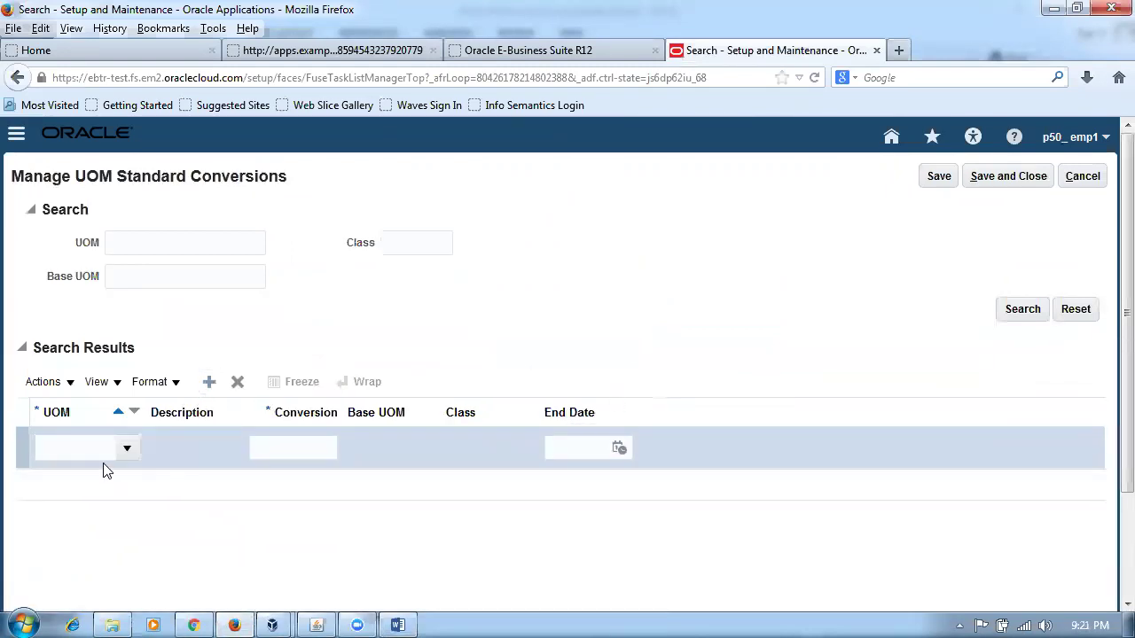
{"action": "left_click", "coordinate": [87, 447]}
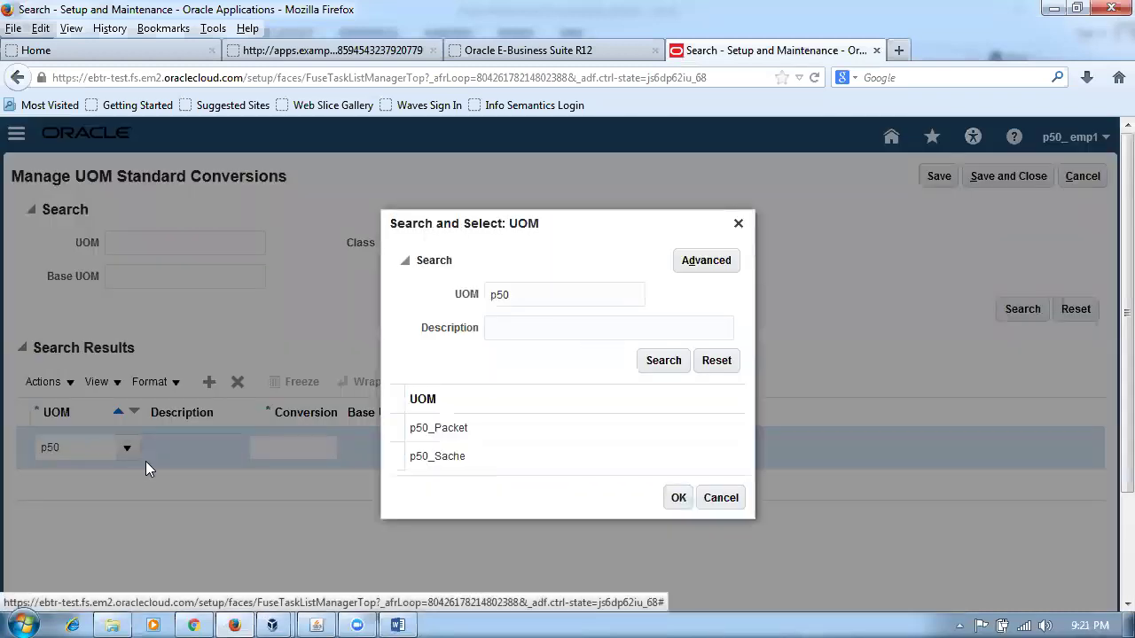
{"action": "left_click", "coordinate": [443, 456]}
{"action": "left_click", "coordinate": [681, 498]}
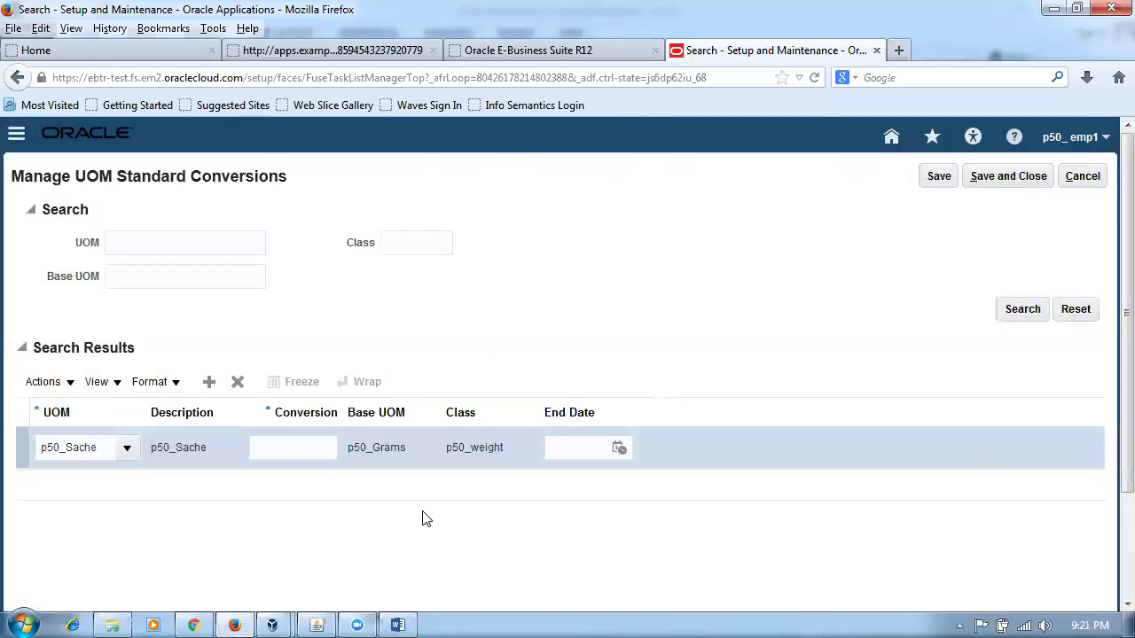
{"action": "left_click", "coordinate": [287, 457]}
{"action": "type", "text": "10"}
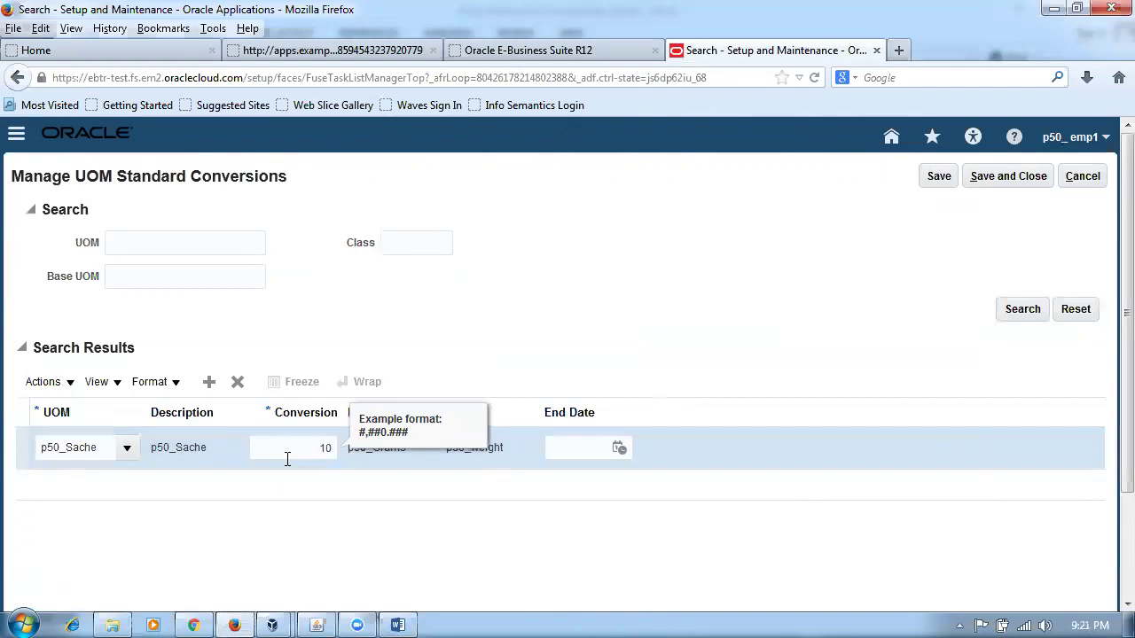
{"action": "left_click", "coordinate": [382, 337]}
{"action": "left_click", "coordinate": [212, 383]}
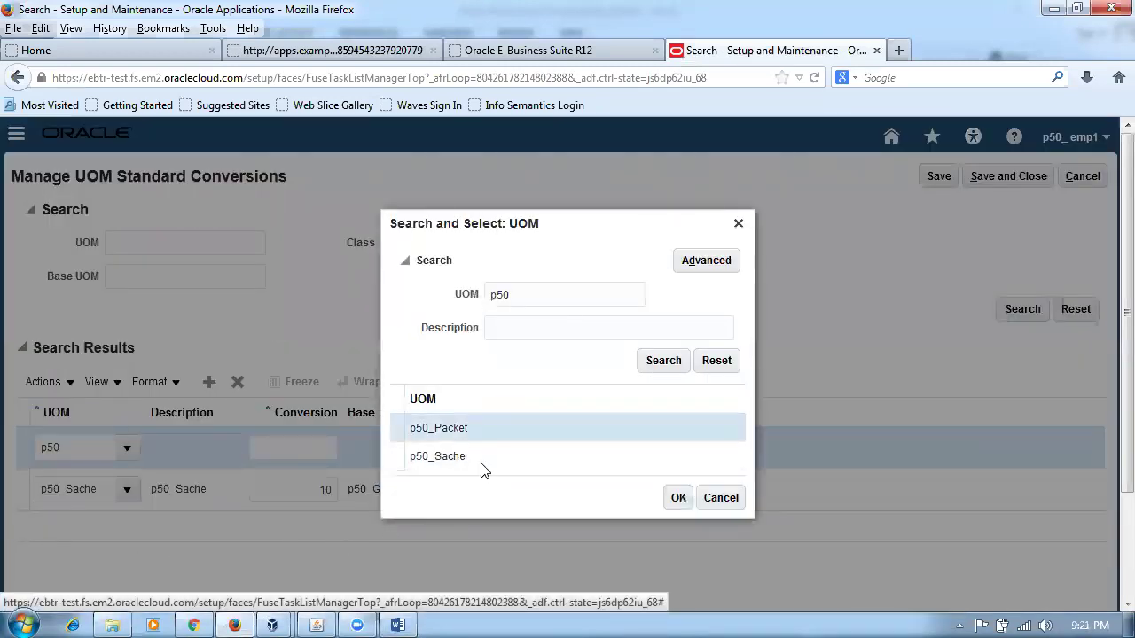
- Set p50_Packet to convert at 20 p50_Grams and save both conversions
{"action": "left_click", "coordinate": [679, 498]}
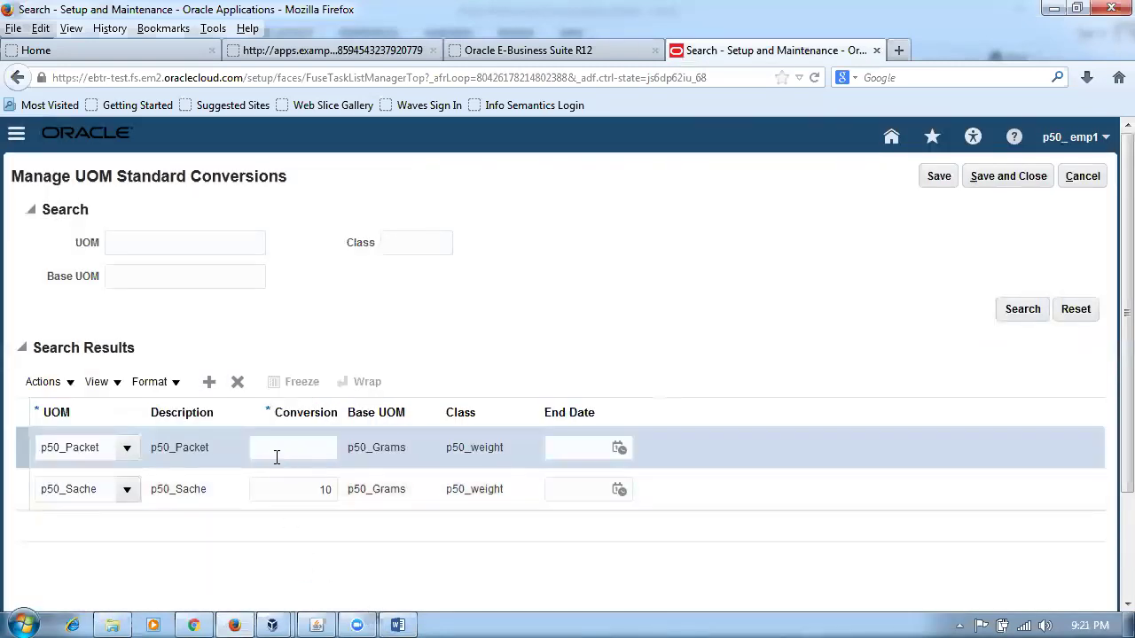
{"action": "left_click", "coordinate": [267, 455]}
{"action": "type", "text": "20"}
{"action": "left_click", "coordinate": [78, 469]}
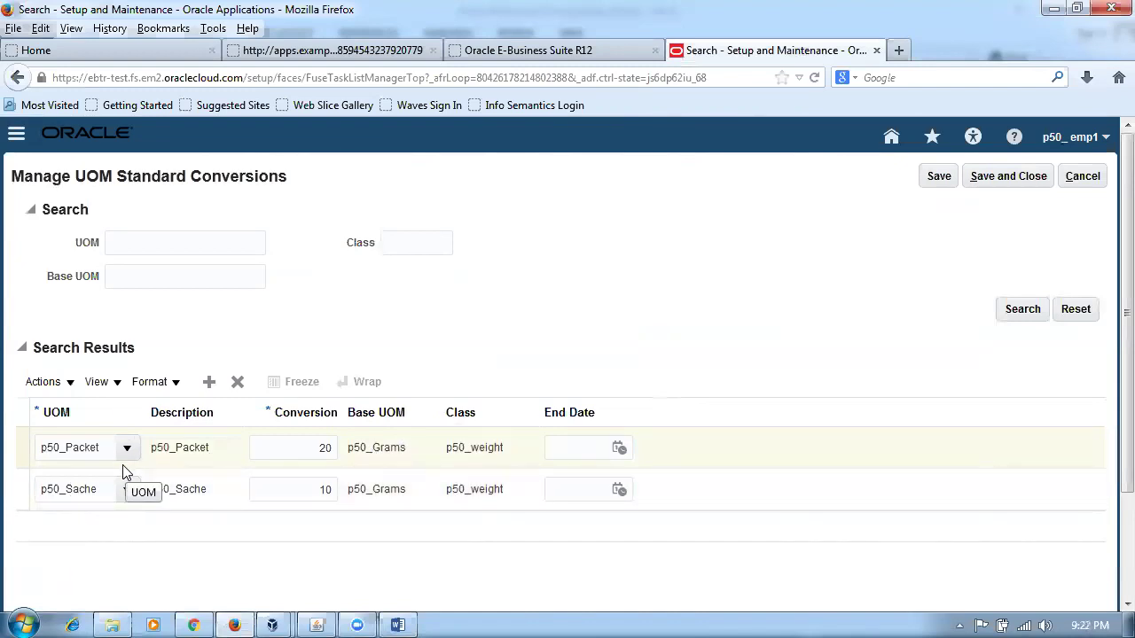
{"action": "left_click", "coordinate": [1003, 188]}
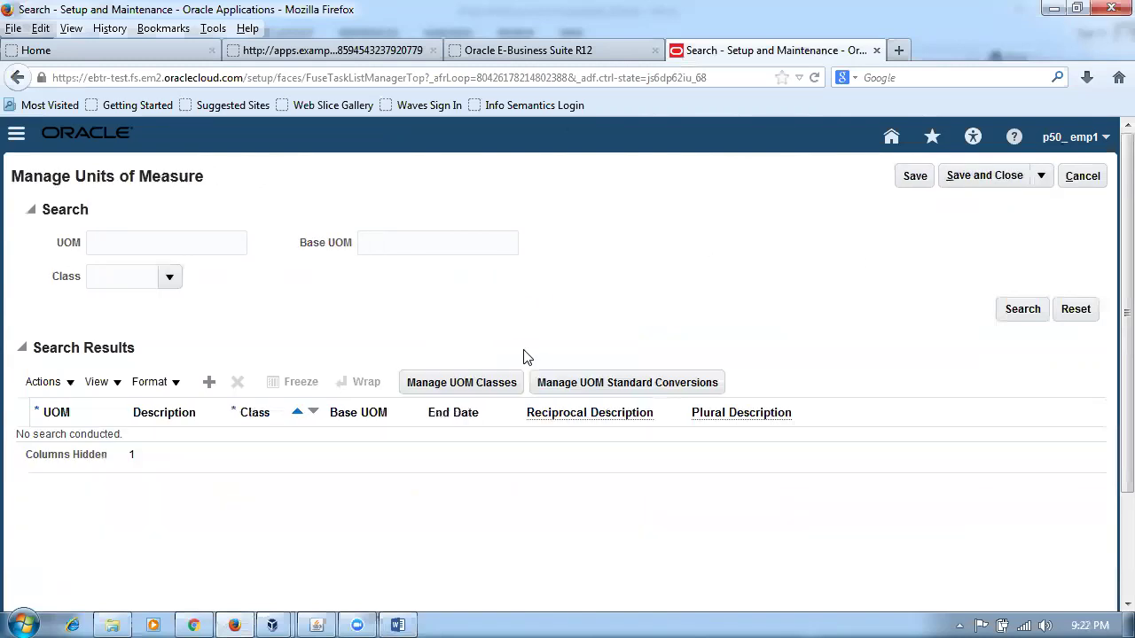
- In the Word notes, review the item names Tata_Powder1 and Tata_Powder2
{"action": "left_click", "coordinate": [415, 620]}
{"action": "left_click", "coordinate": [471, 496]}
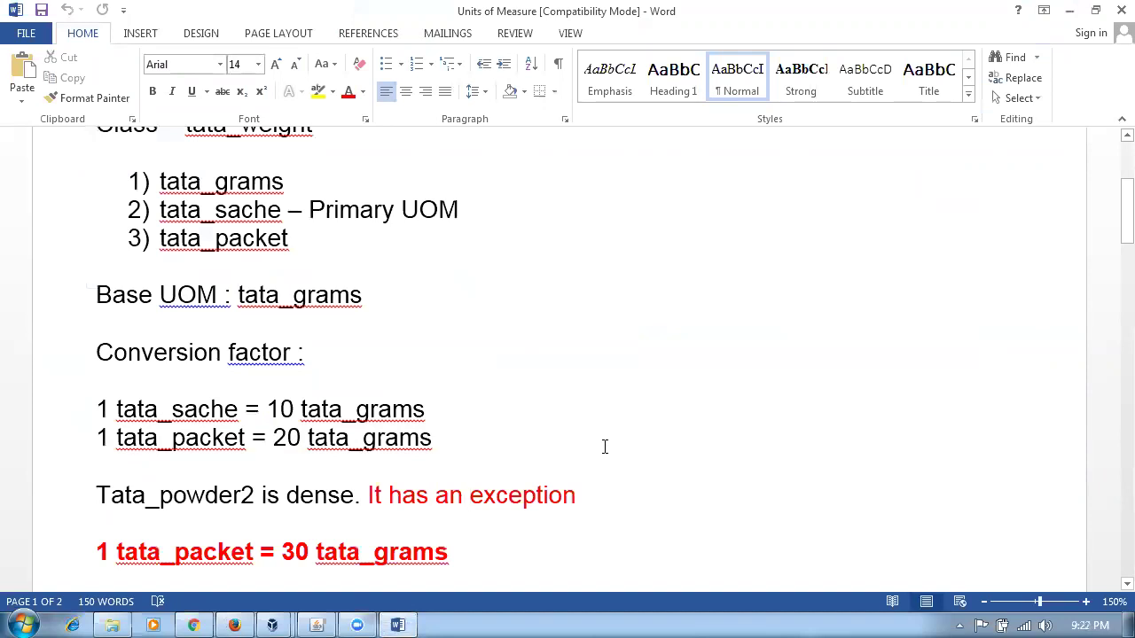
{"action": "scroll", "coordinate": [608, 444], "scroll_direction": "down", "scroll_amount": 1}
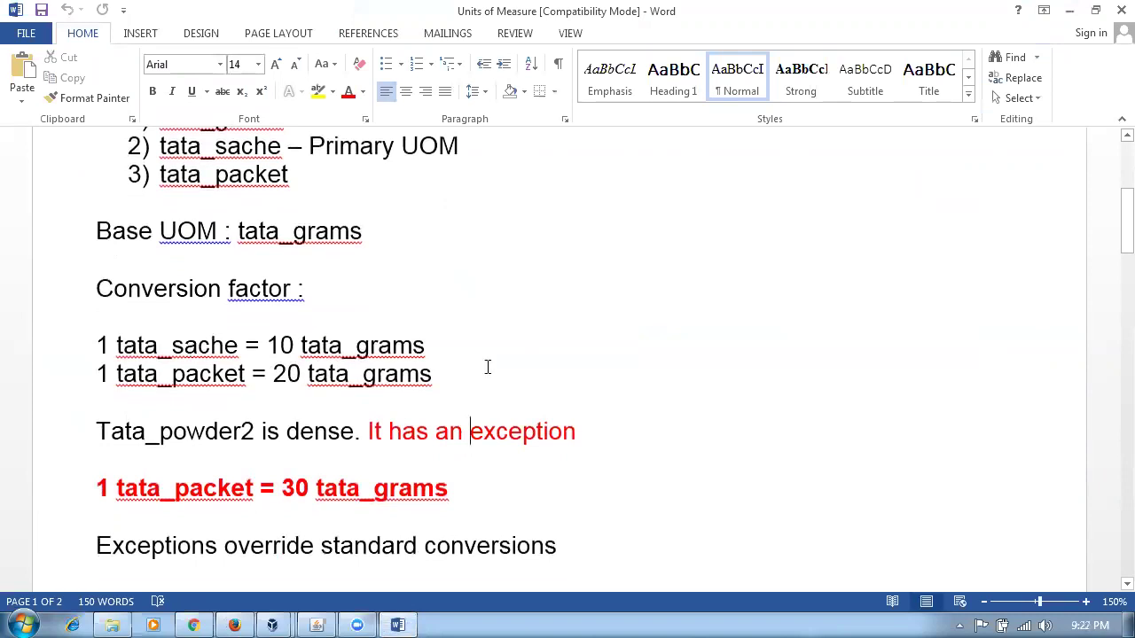
{"action": "scroll", "coordinate": [487, 367], "scroll_direction": "up", "scroll_amount": 3}
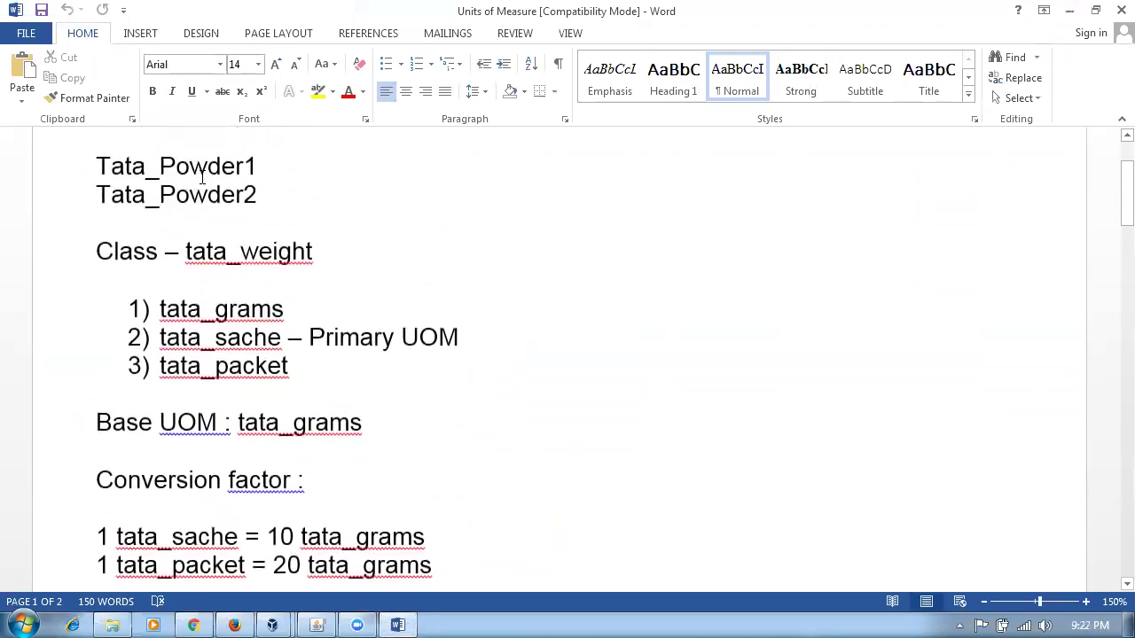
{"action": "double_click", "coordinate": [202, 177]}
{"action": "left_click", "coordinate": [274, 195]}
{"action": "double_click", "coordinate": [299, 197]}
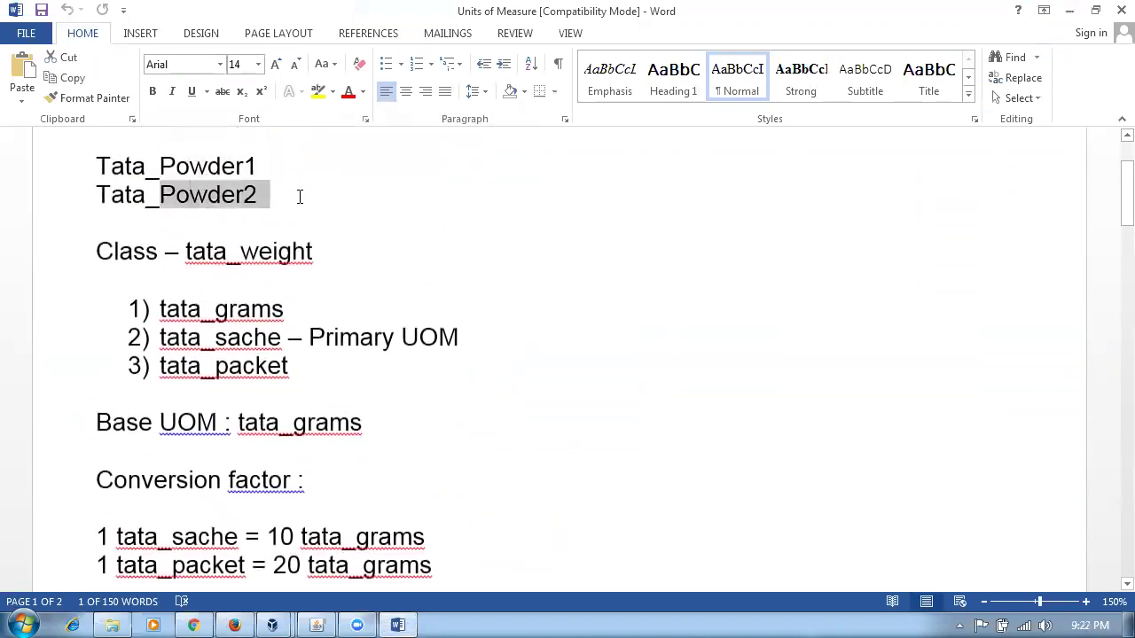
{"action": "double_click", "coordinate": [213, 167]}
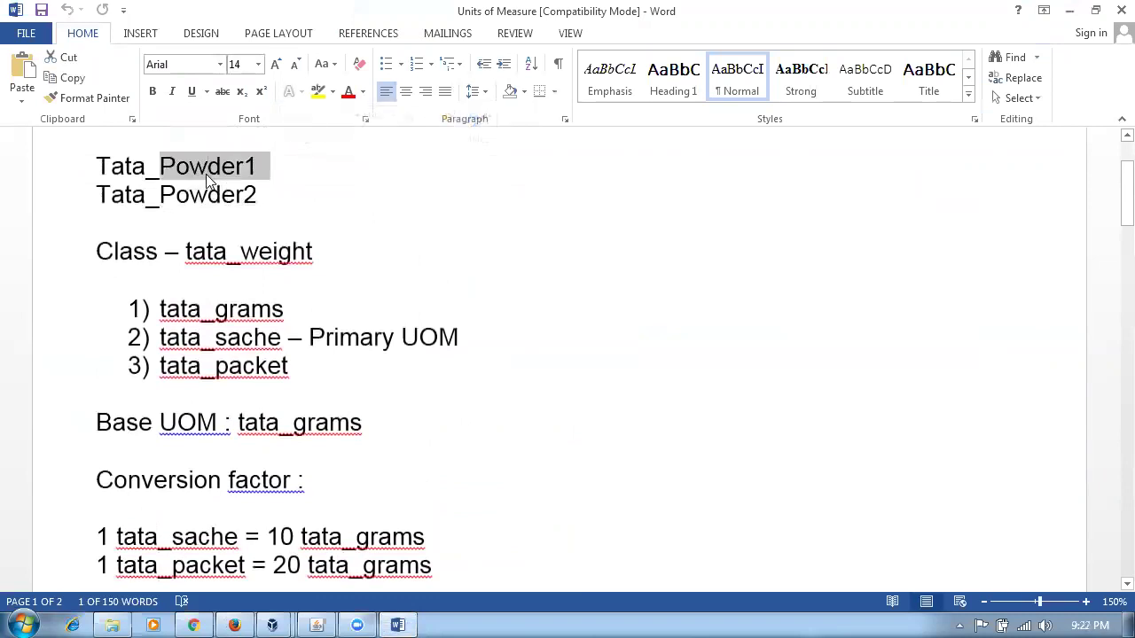
{"action": "left_click_drag", "start_coordinate": [196, 194], "coordinate": [266, 186]}
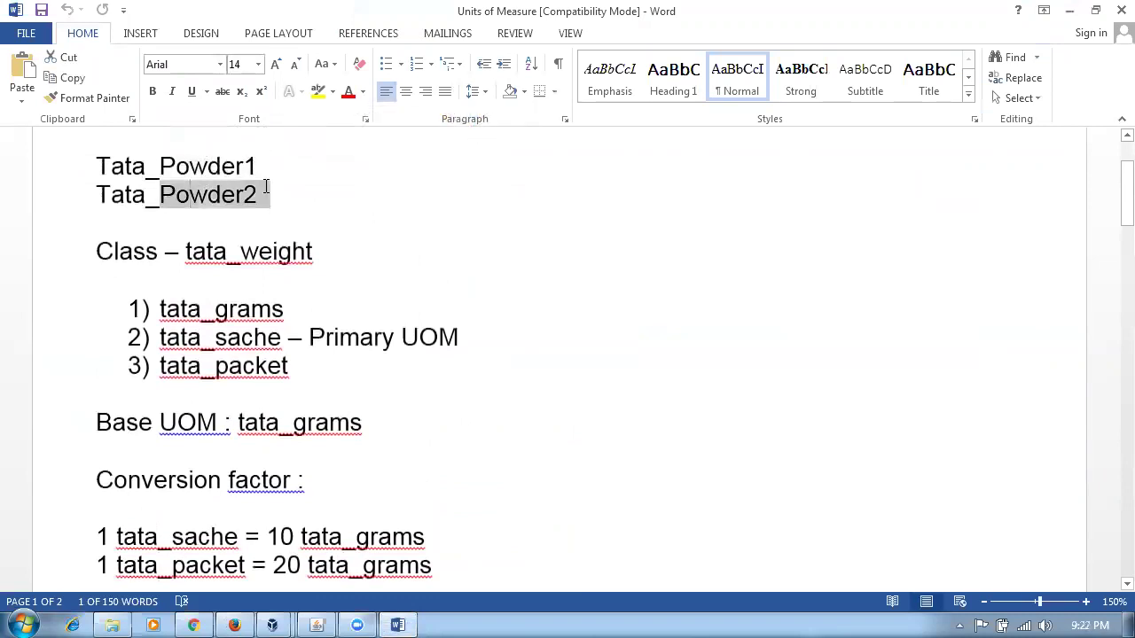
{"action": "key", "text": "Right"}
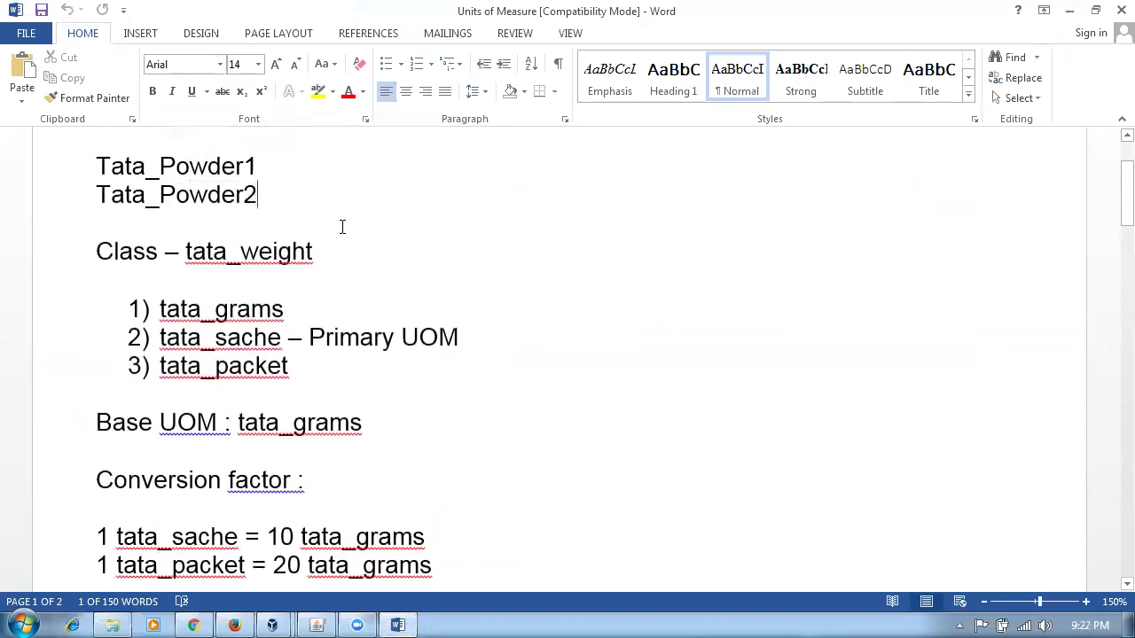
- Review the sache-to-grams conversion, 30 gram packet exception and dense Tata_powder2 note
{"action": "scroll", "coordinate": [335, 241], "scroll_direction": "down", "scroll_amount": 1}
{"action": "scroll", "coordinate": [335, 242], "scroll_direction": "down", "scroll_amount": 2}
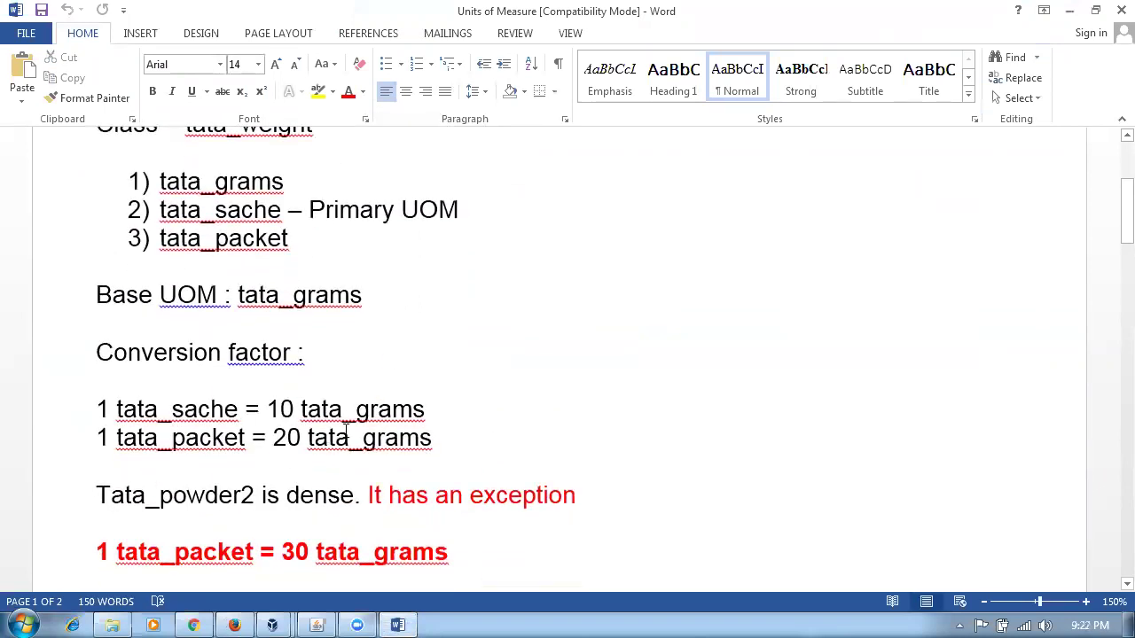
{"action": "left_click_drag", "start_coordinate": [135, 405], "coordinate": [387, 406]}
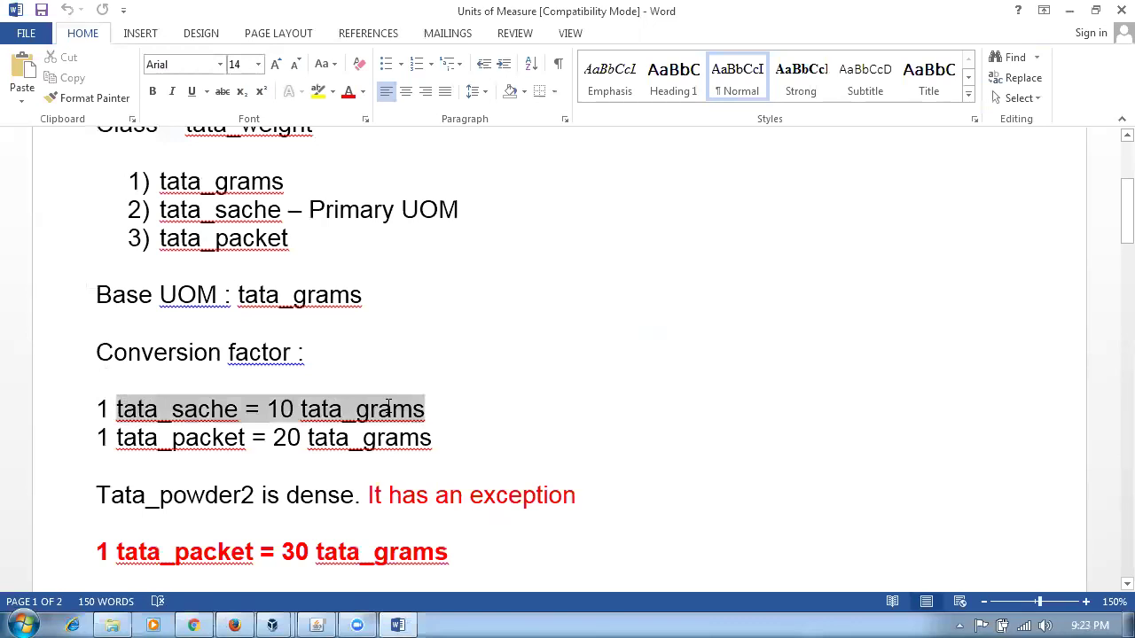
{"action": "left_click", "coordinate": [185, 438]}
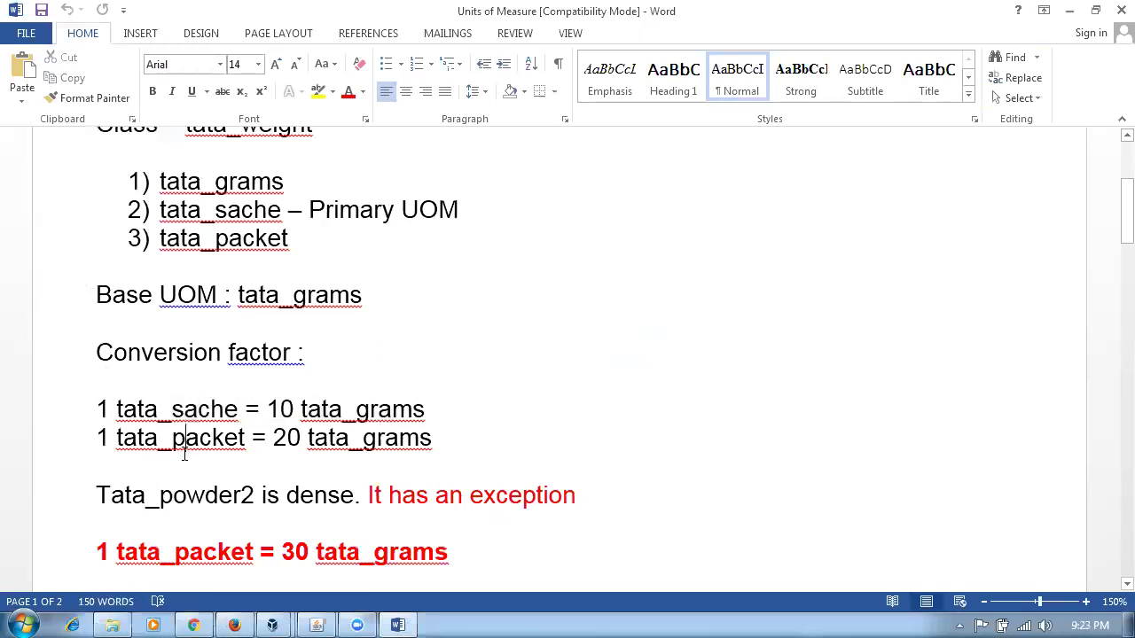
{"action": "left_click_drag", "start_coordinate": [159, 552], "coordinate": [360, 553]}
{"action": "left_click_drag", "start_coordinate": [204, 501], "coordinate": [258, 499]}
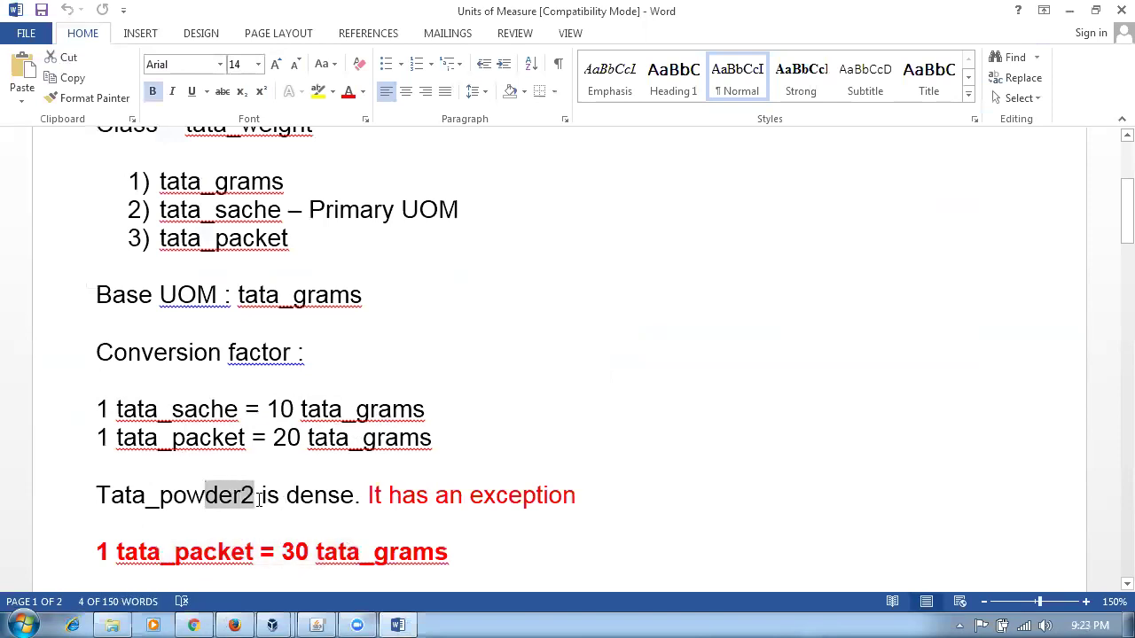
{"action": "left_click", "coordinate": [575, 459]}
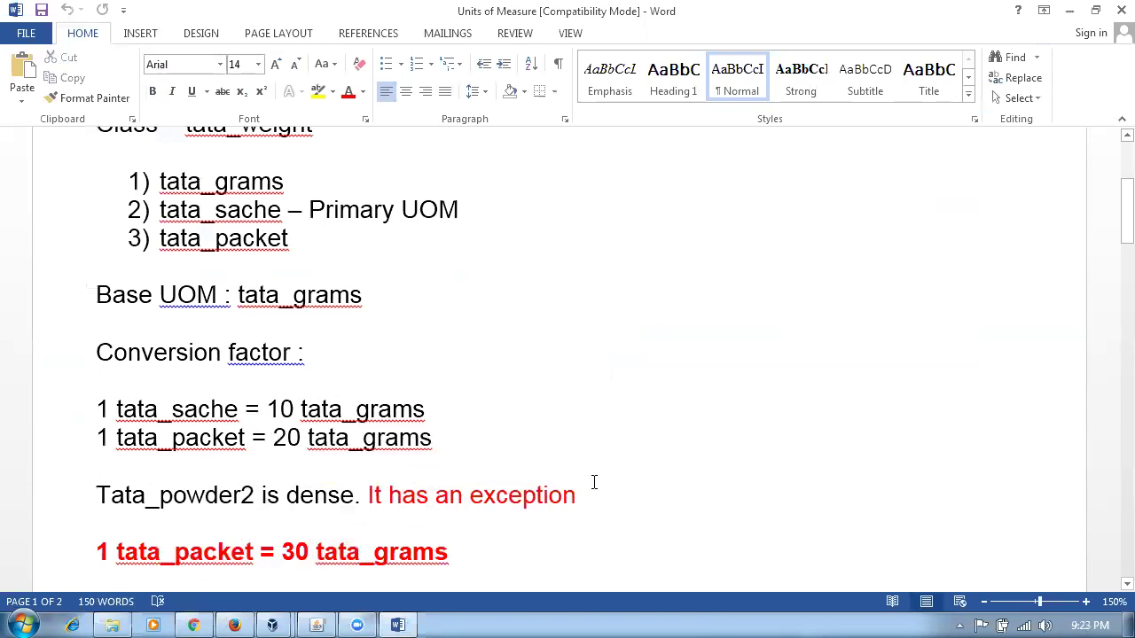
{"action": "scroll", "coordinate": [585, 474], "scroll_direction": "down", "scroll_amount": 1}
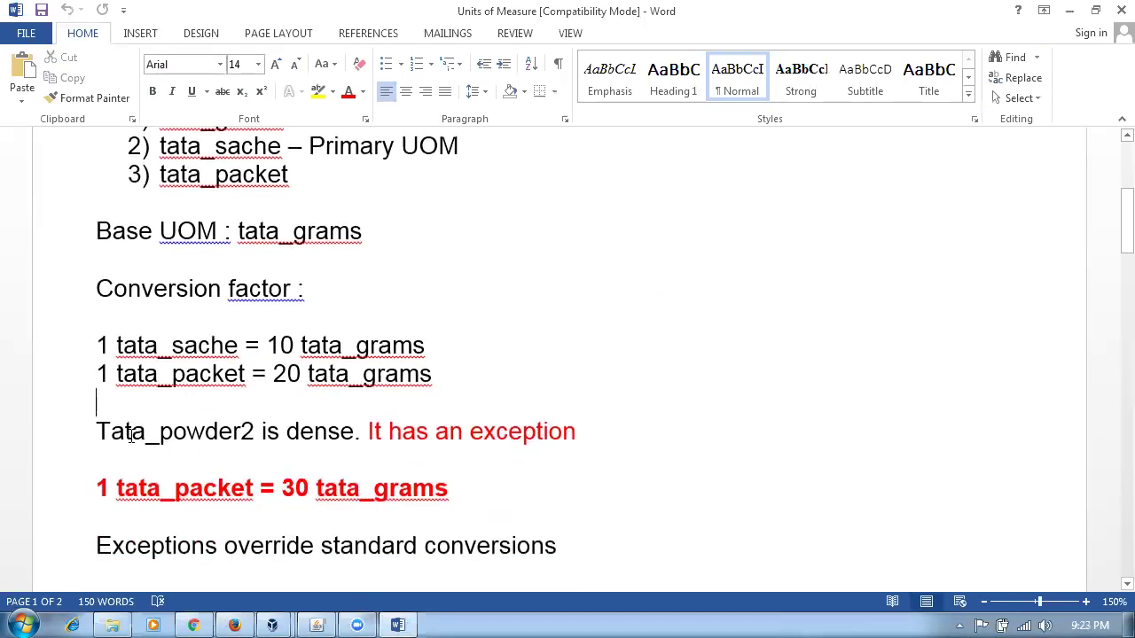
{"action": "left_click_drag", "start_coordinate": [145, 434], "coordinate": [537, 427]}
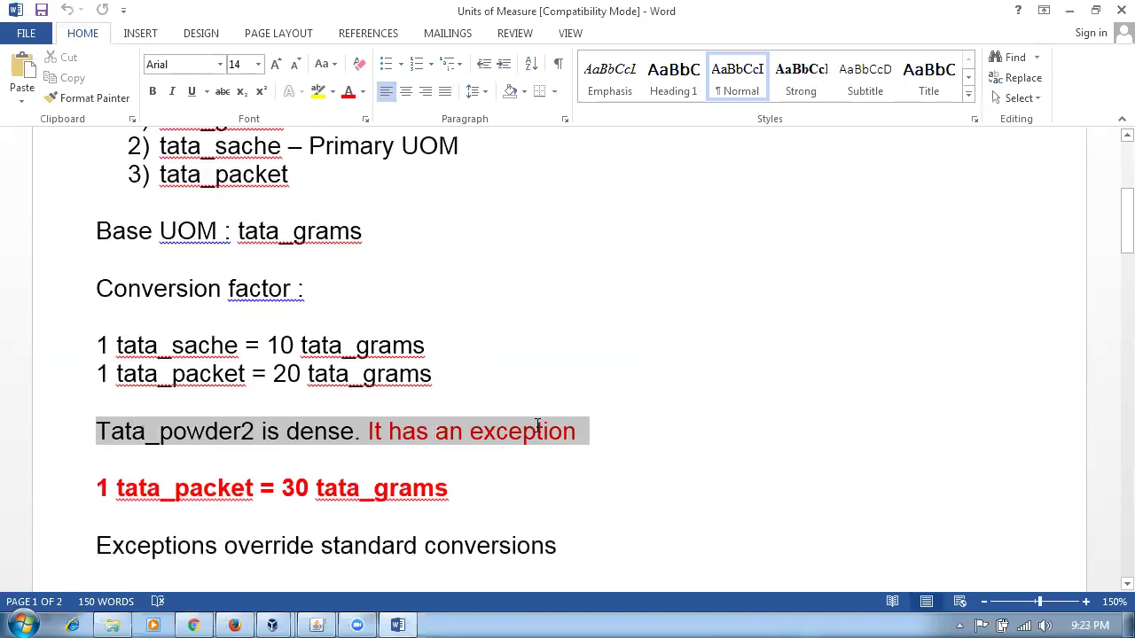
{"action": "left_click", "coordinate": [558, 495]}
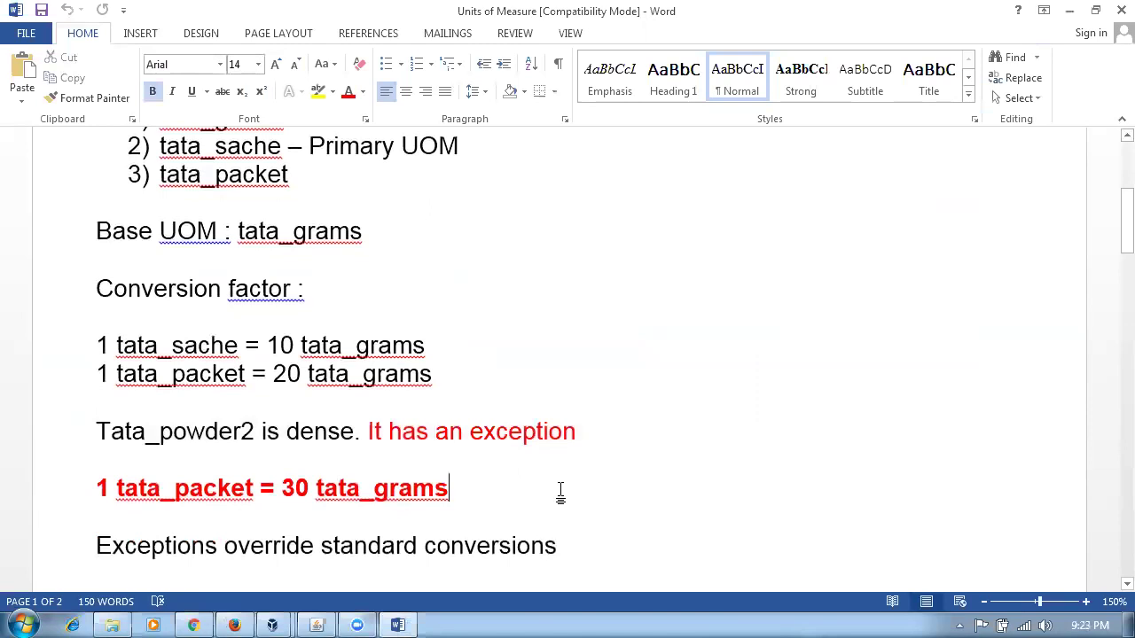
{"action": "scroll", "coordinate": [557, 494], "scroll_direction": "up", "scroll_amount": 2}
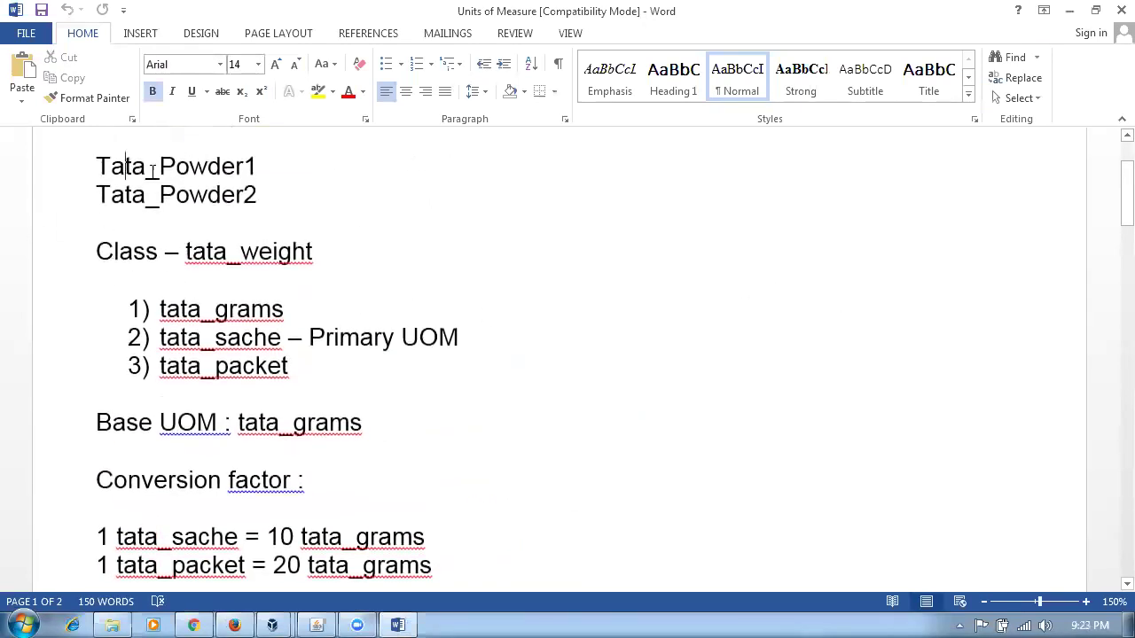
{"action": "left_click_drag", "start_coordinate": [153, 170], "coordinate": [266, 197]}
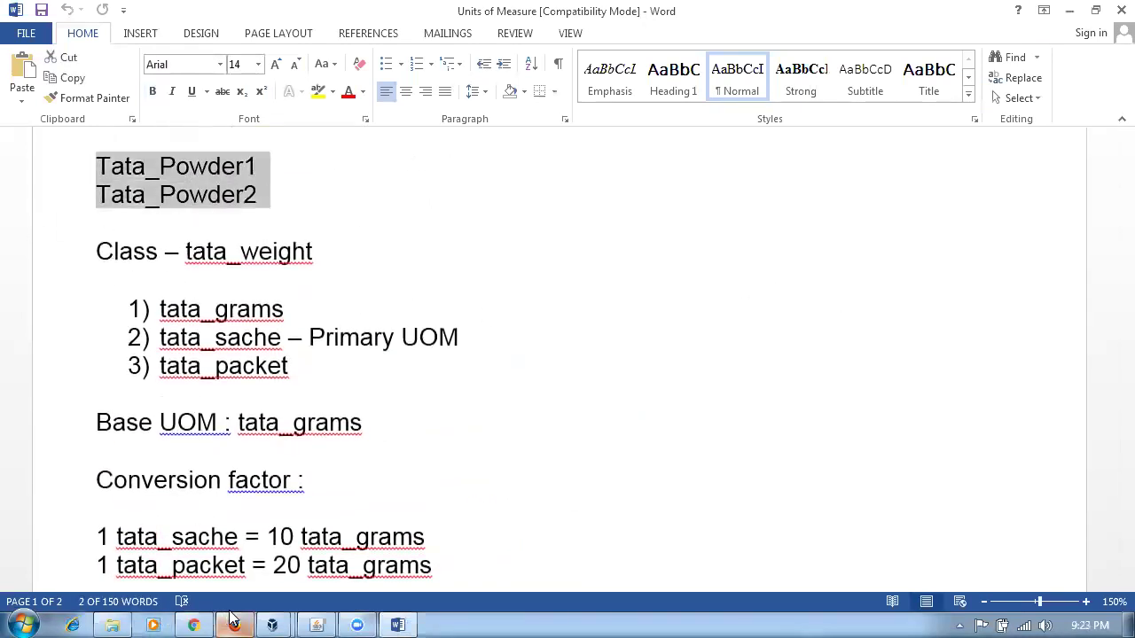
{"action": "left_click", "coordinate": [233, 621]}
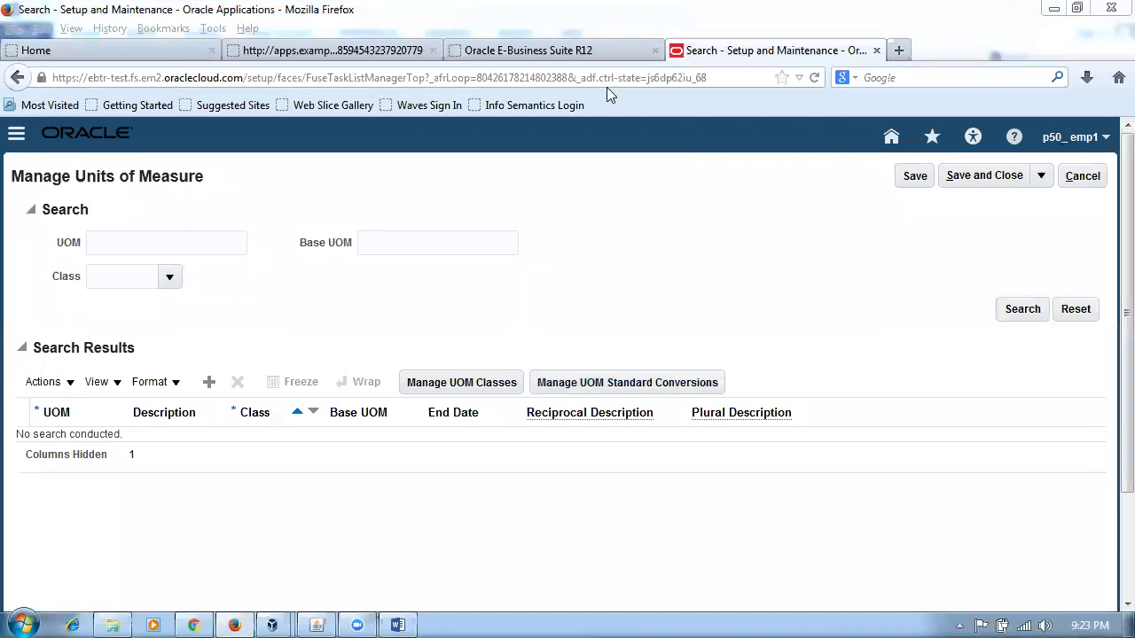
- In a new tab, open Product Management > Product Information Management and launch Create Item
{"action": "key", "text": "ctrl+t"}
{"action": "type", "text": "e"}
{"action": "key", "text": "Return"}
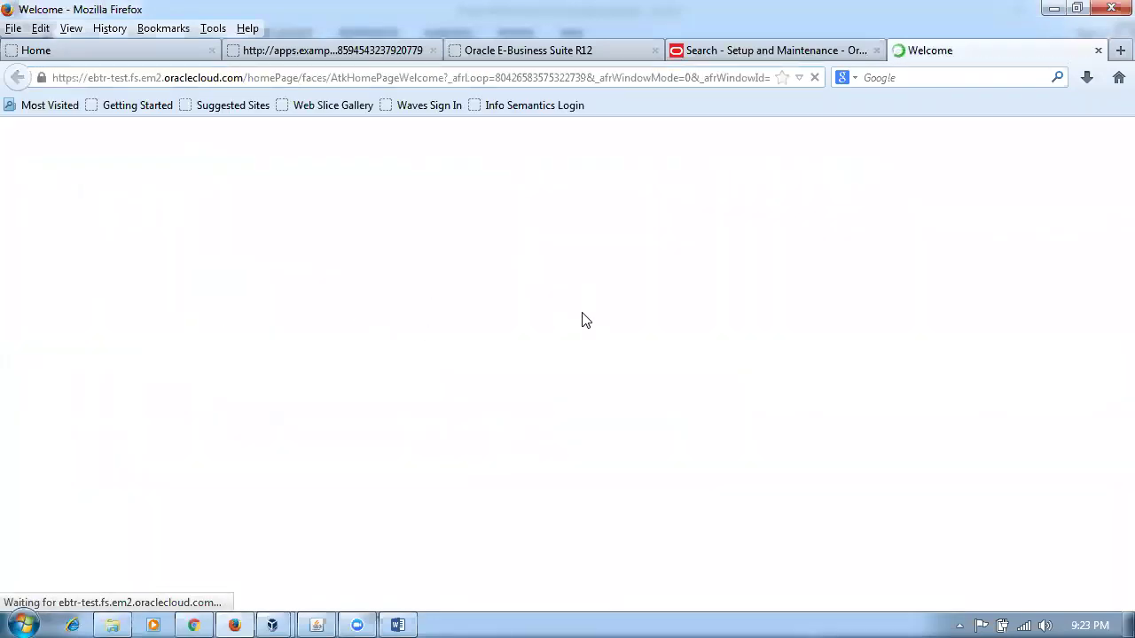
{"action": "left_click", "coordinate": [640, 137]}
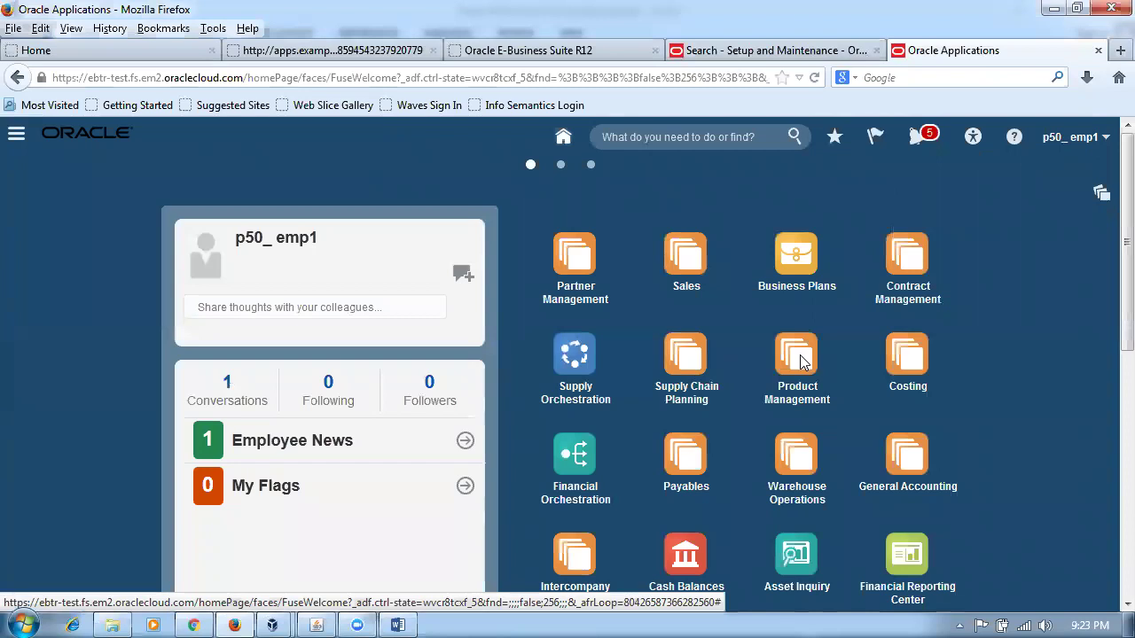
{"action": "left_click", "coordinate": [802, 360]}
{"action": "left_click", "coordinate": [802, 465]}
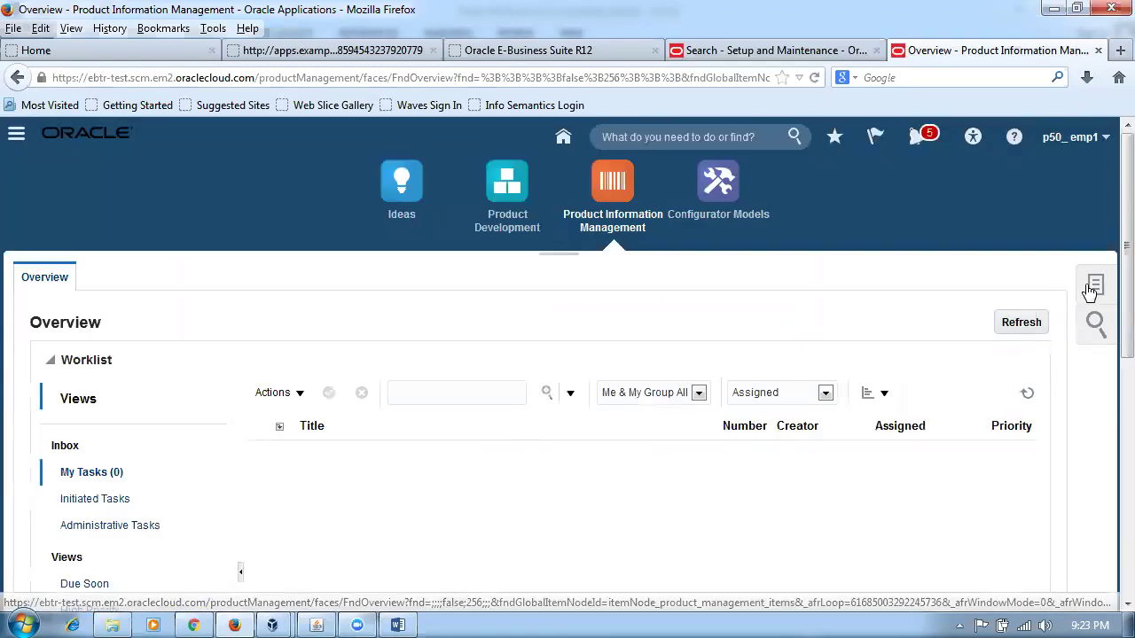
{"action": "left_click", "coordinate": [1096, 287]}
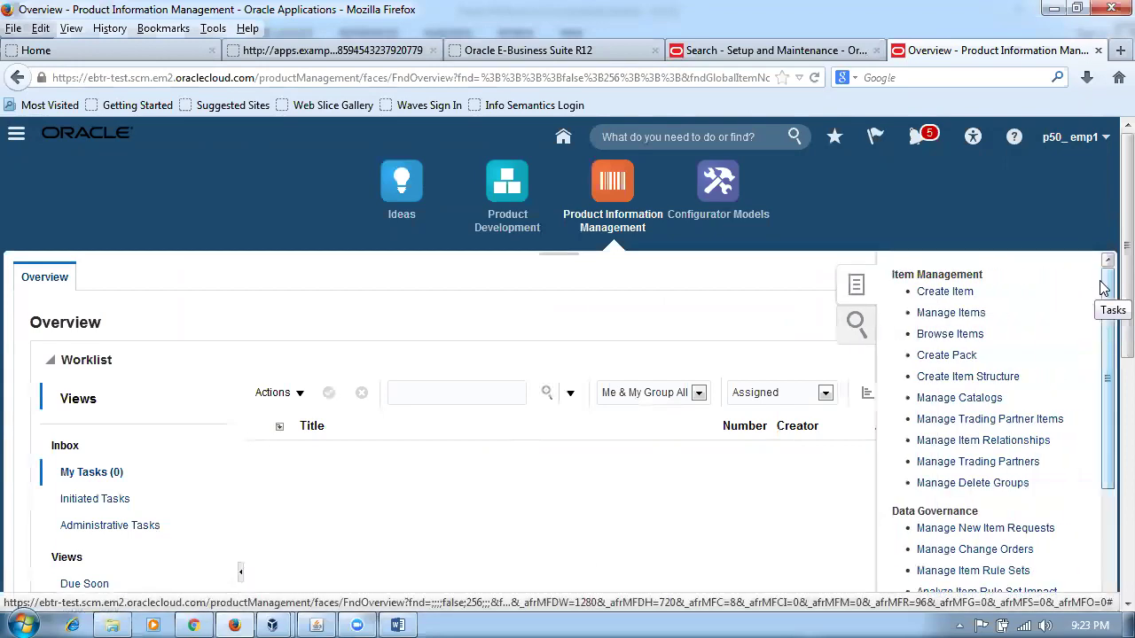
{"action": "left_click", "coordinate": [962, 291]}
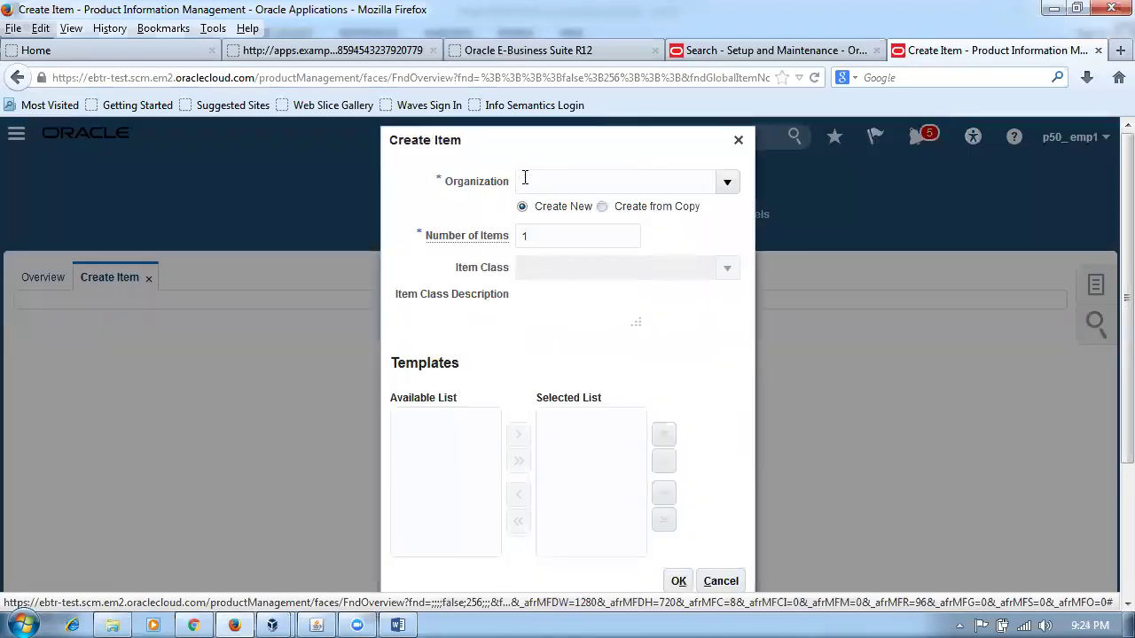
- Start a new item in organization P500, Root Item Class, using the p50_pur_item template
{"action": "left_click", "coordinate": [517, 181]}
{"action": "type", "text": "p500"}
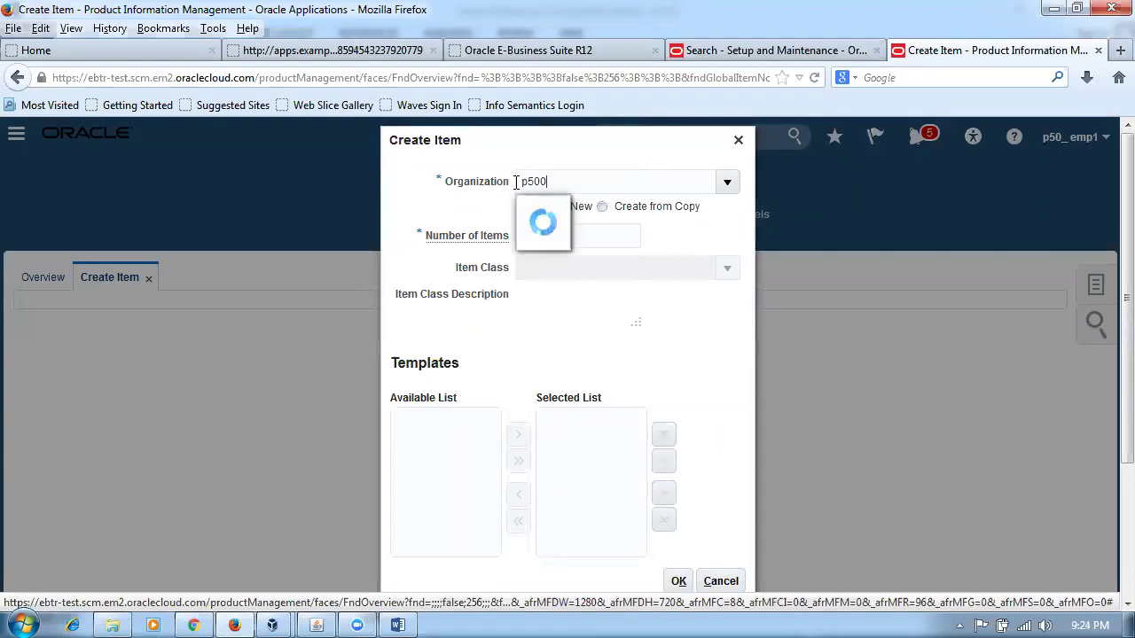
{"action": "left_click", "coordinate": [548, 221]}
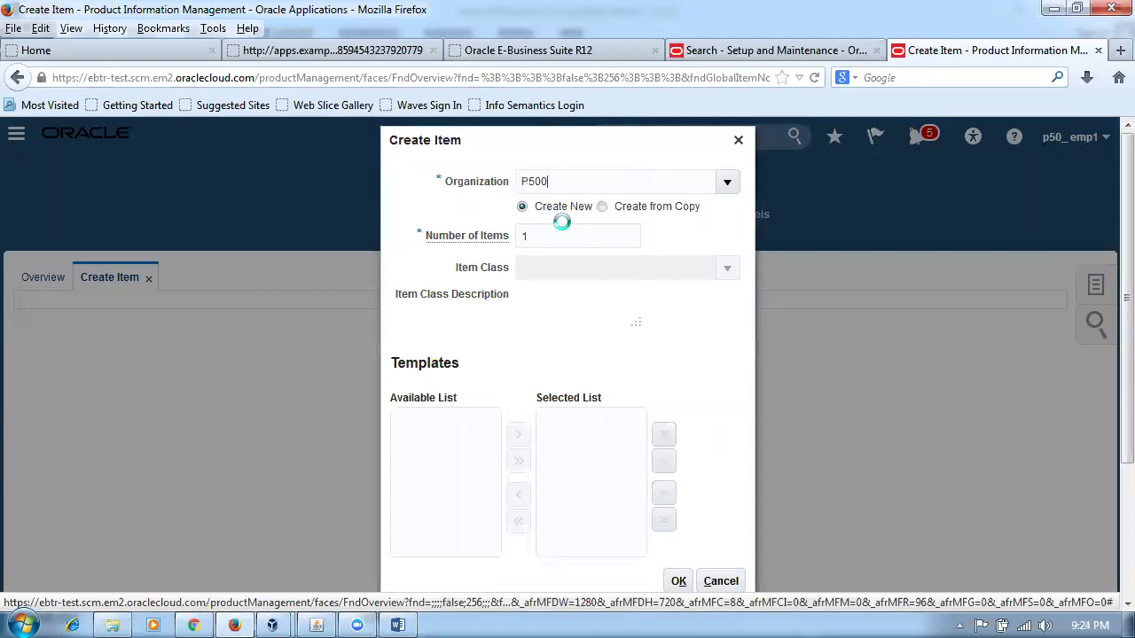
{"action": "left_click", "coordinate": [563, 261]}
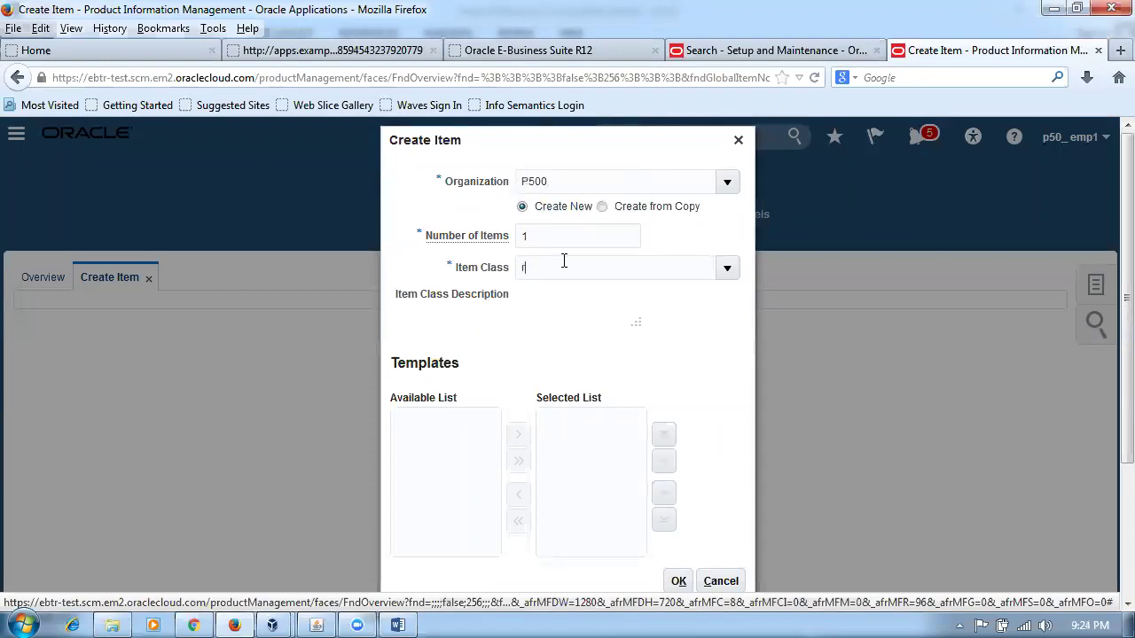
{"action": "type", "text": "root"}
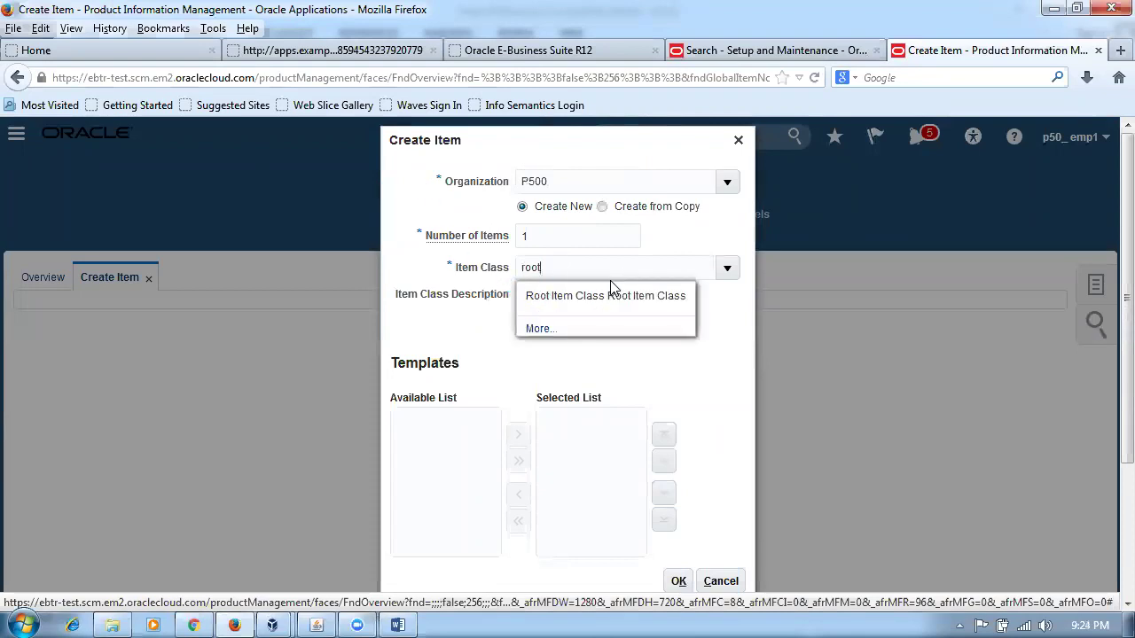
{"action": "left_click", "coordinate": [602, 301]}
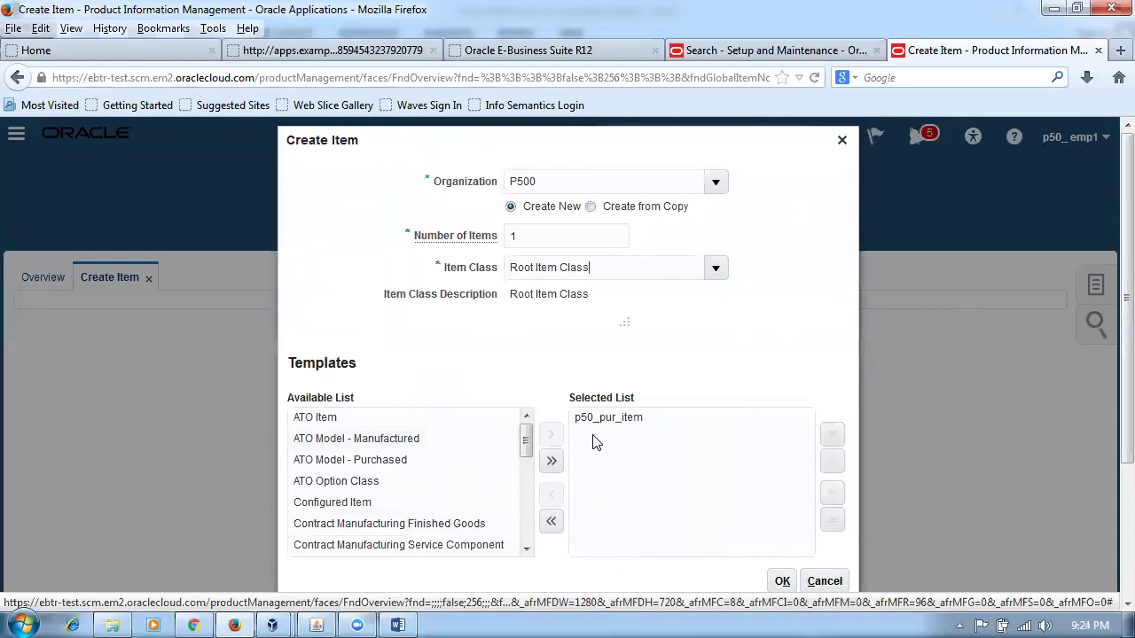
{"action": "left_click", "coordinate": [782, 581]}
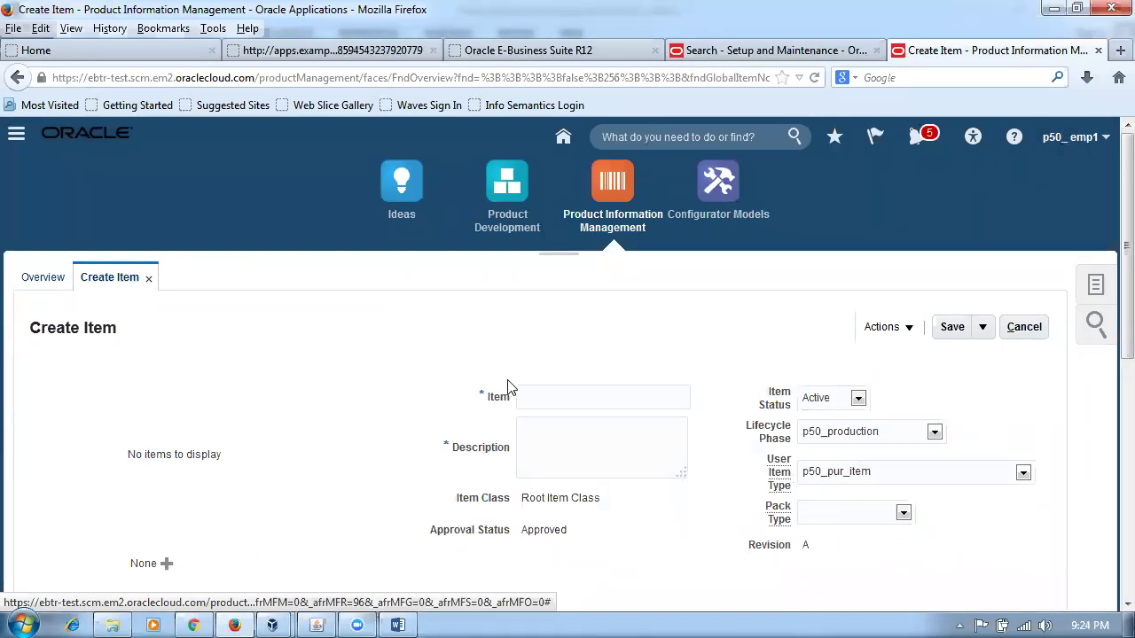
- Name the item p50_Powder_1 with description 'Less dense powder'
{"action": "left_click", "coordinate": [583, 391]}
{"action": "type", "text": "p50"}
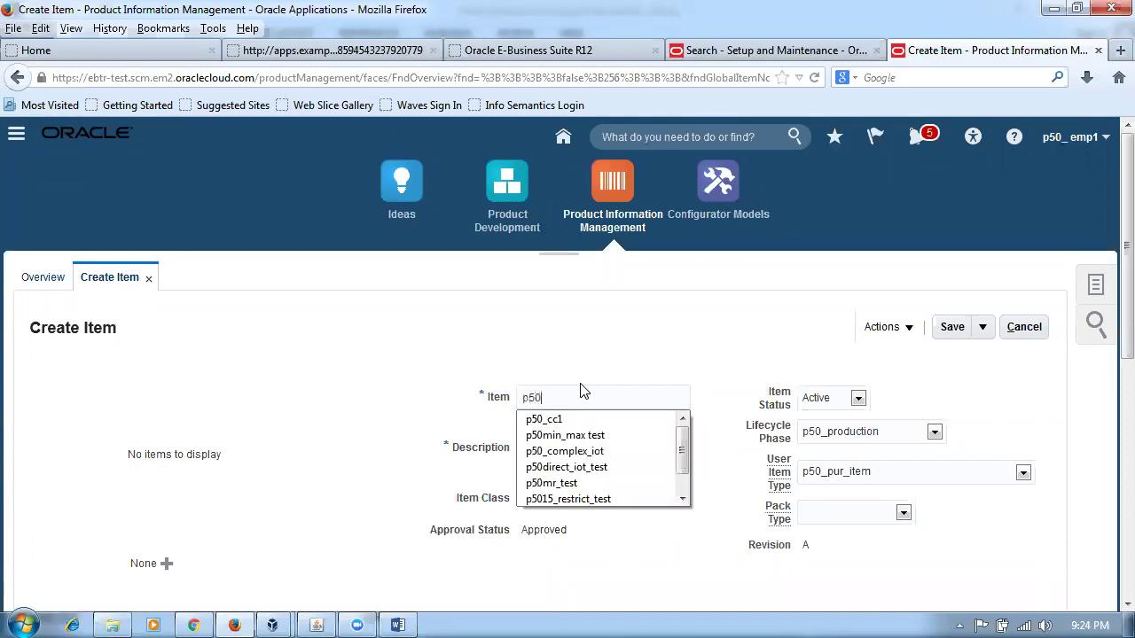
{"action": "type", "text": "_P"}
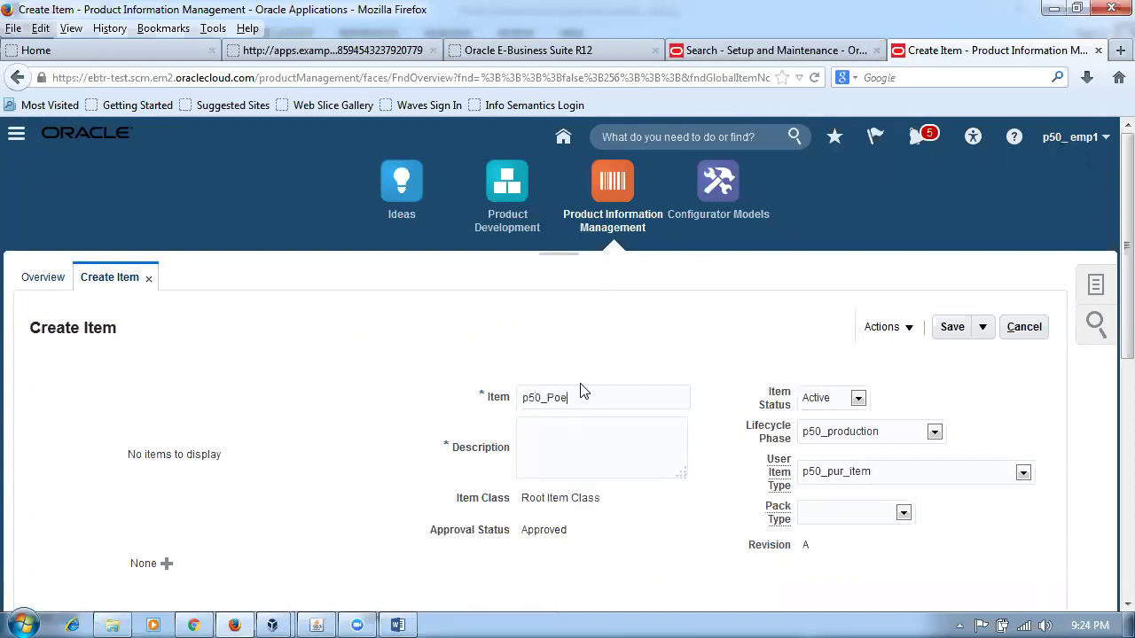
{"action": "type", "text": "oe"}
{"action": "key", "text": "BackSpace"}
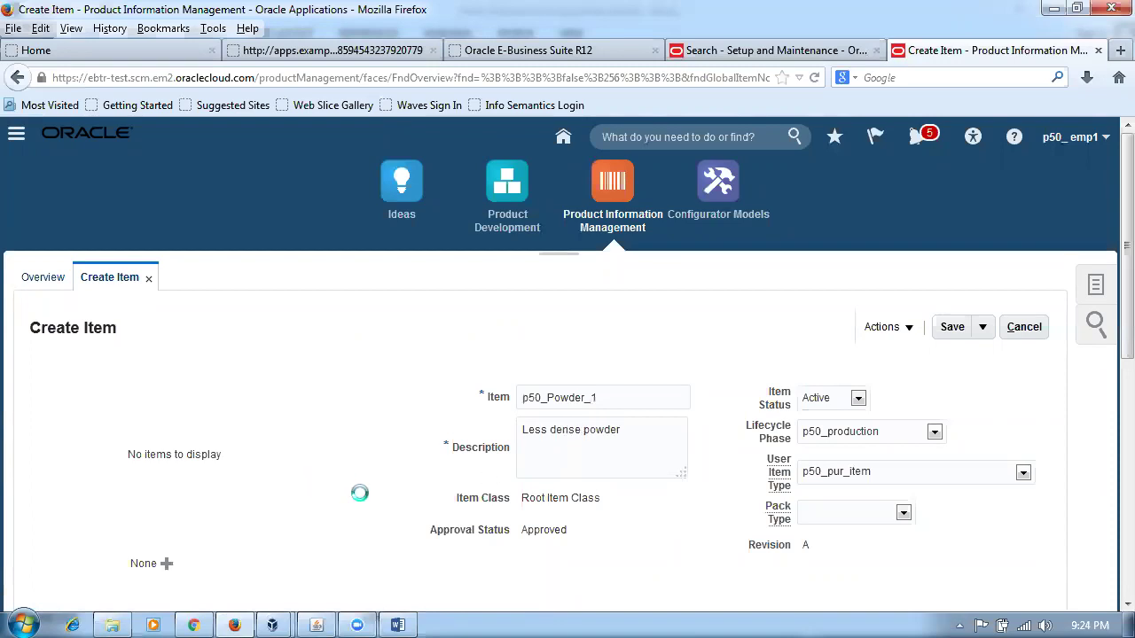
- Replace the primary unit of measure Each with p50_Sache
{"action": "scroll", "coordinate": [360, 506], "scroll_direction": "down", "scroll_amount": 2}
{"action": "scroll", "coordinate": [359, 506], "scroll_direction": "down", "scroll_amount": 5}
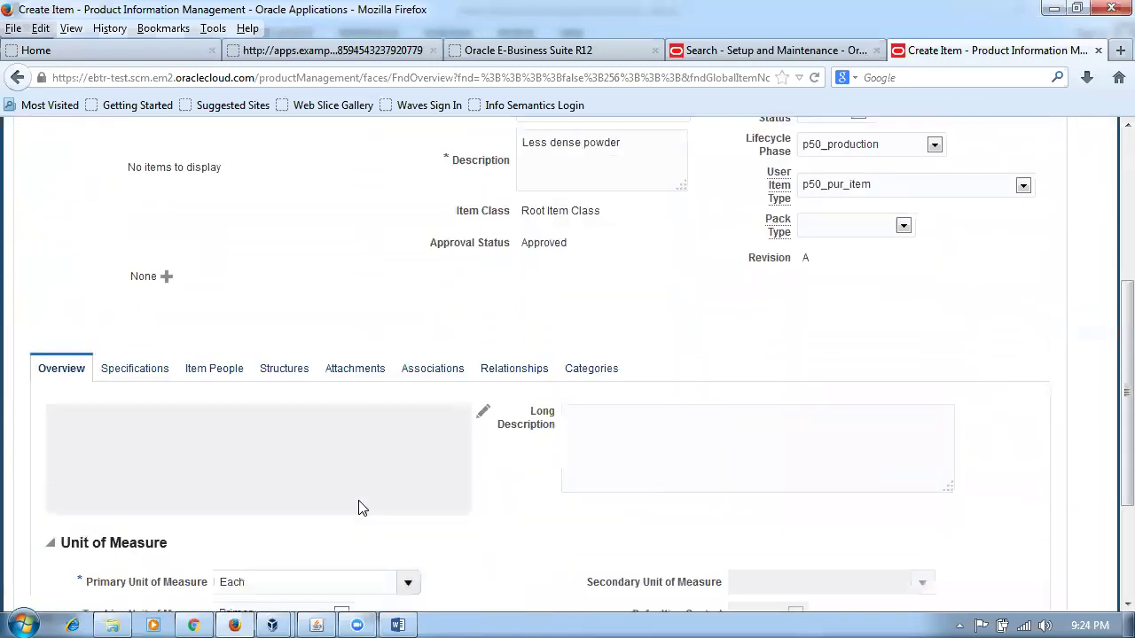
{"action": "left_click_drag", "start_coordinate": [280, 467], "coordinate": [4, 490]}
{"action": "type", "text": "p50"}
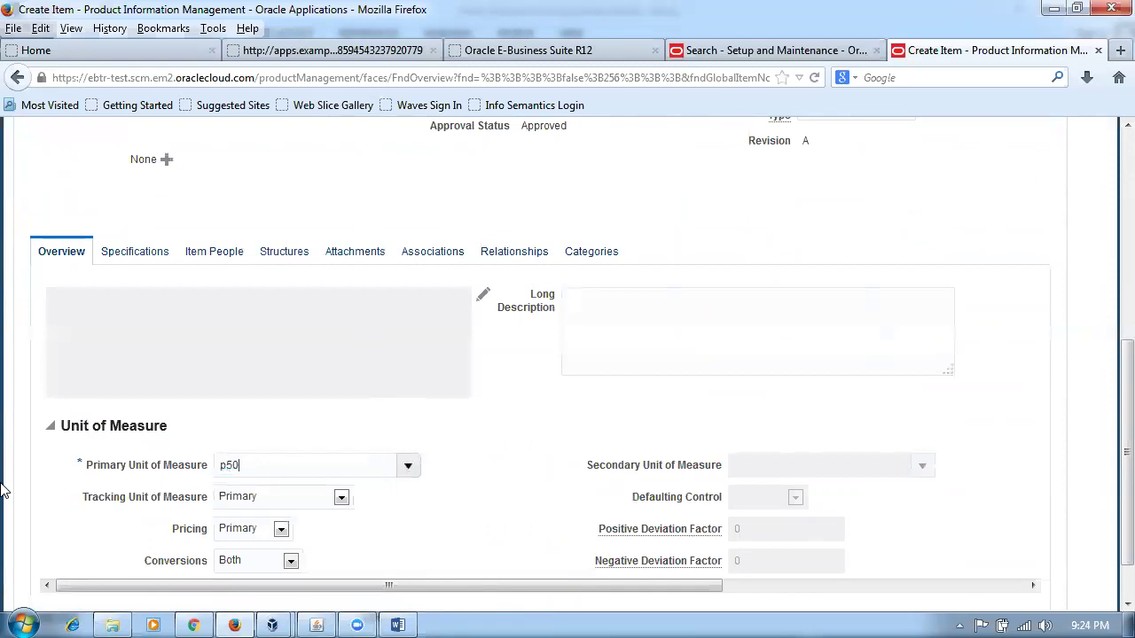
{"action": "left_click", "coordinate": [376, 448]}
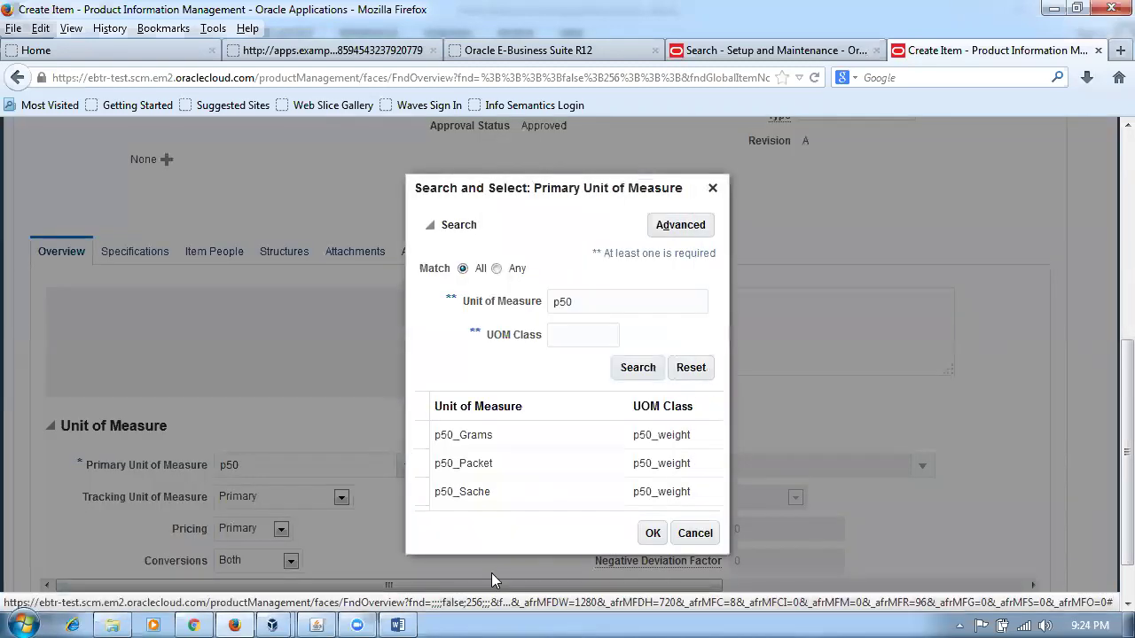
{"action": "left_click", "coordinate": [505, 507]}
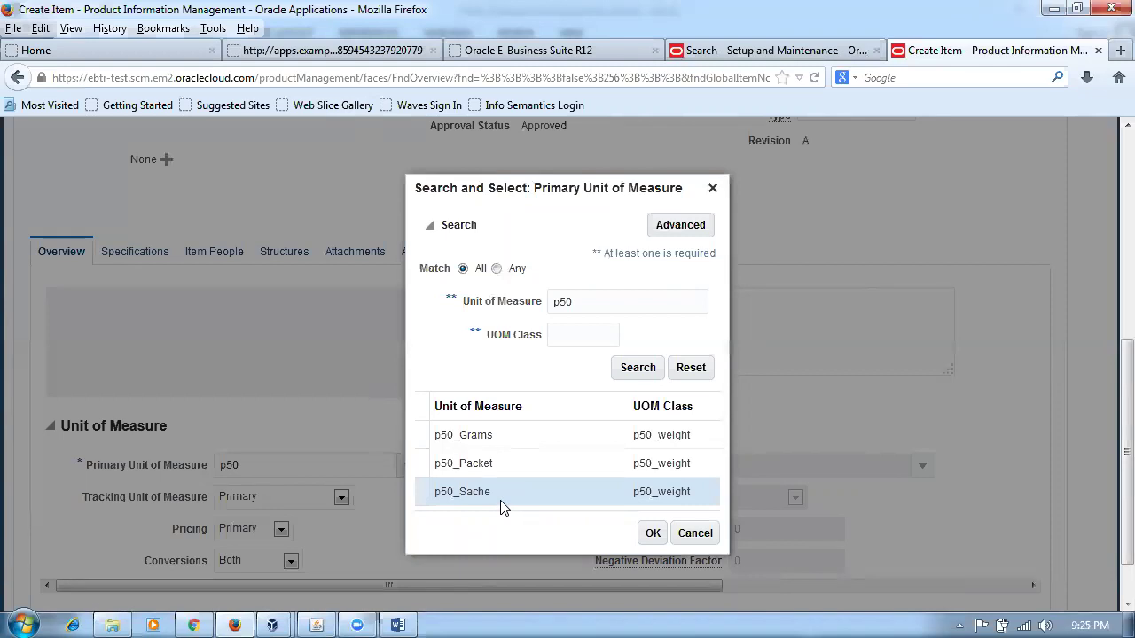
{"action": "left_click", "coordinate": [653, 533]}
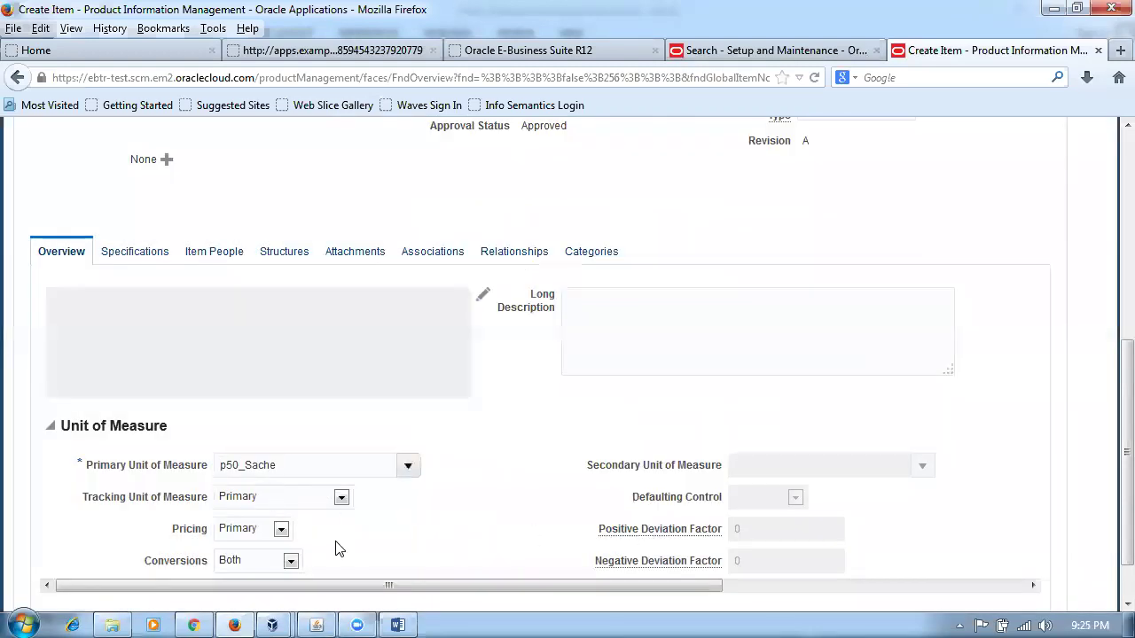
{"action": "left_click", "coordinate": [397, 625]}
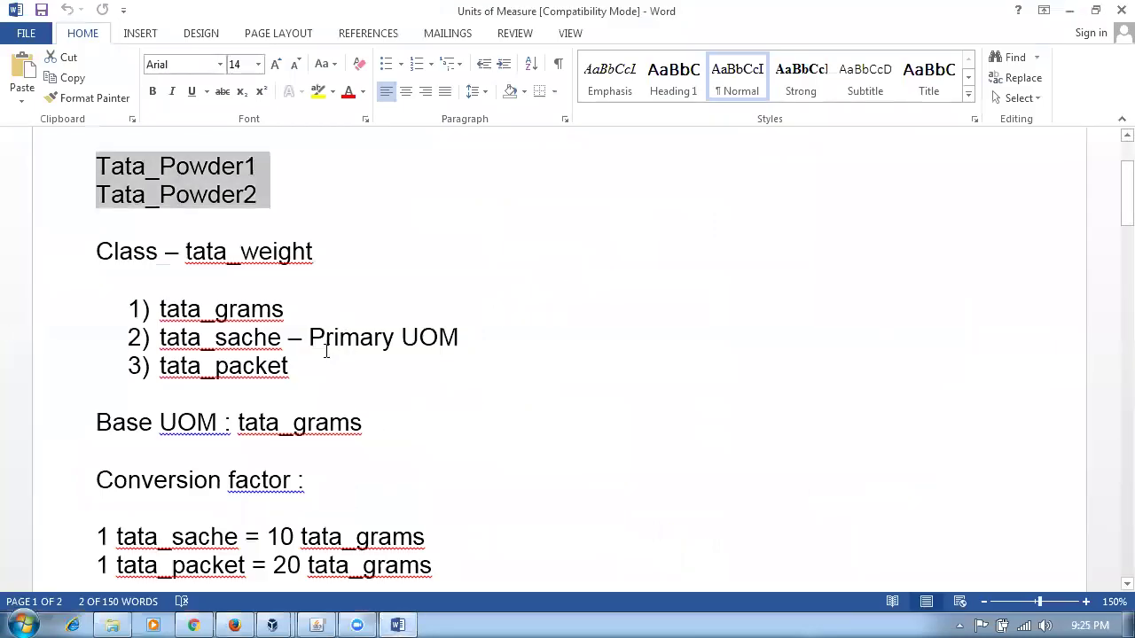
- Check the tata_sache Primary UOM note in Word, then return to Create Item
{"action": "left_click_drag", "start_coordinate": [225, 335], "coordinate": [387, 347]}
{"action": "key", "text": "alt+Tab"}
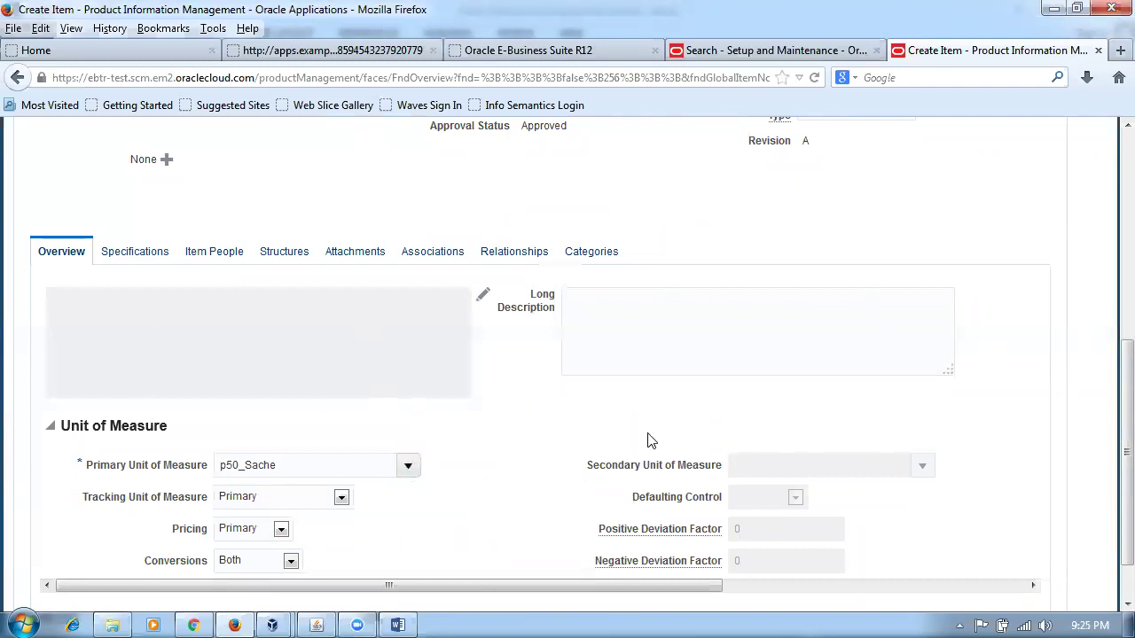
- Associate organization P503 (p50_child_org_3) with the item alongside P500
{"action": "scroll", "coordinate": [656, 355], "scroll_direction": "up", "scroll_amount": 2}
{"action": "left_click", "coordinate": [436, 356]}
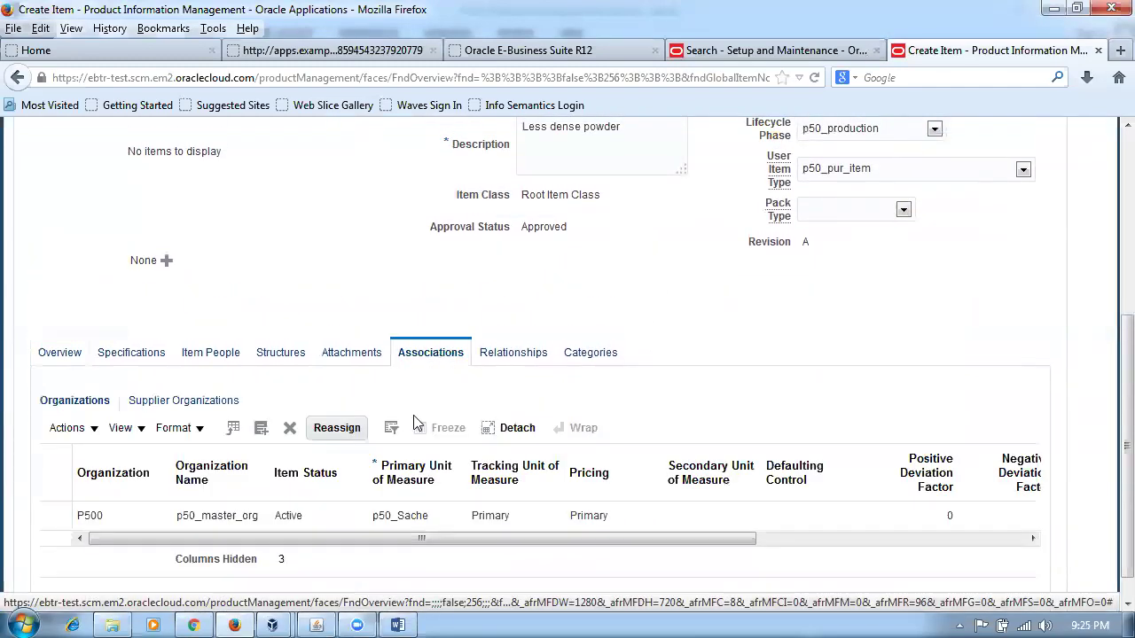
{"action": "left_click", "coordinate": [55, 429]}
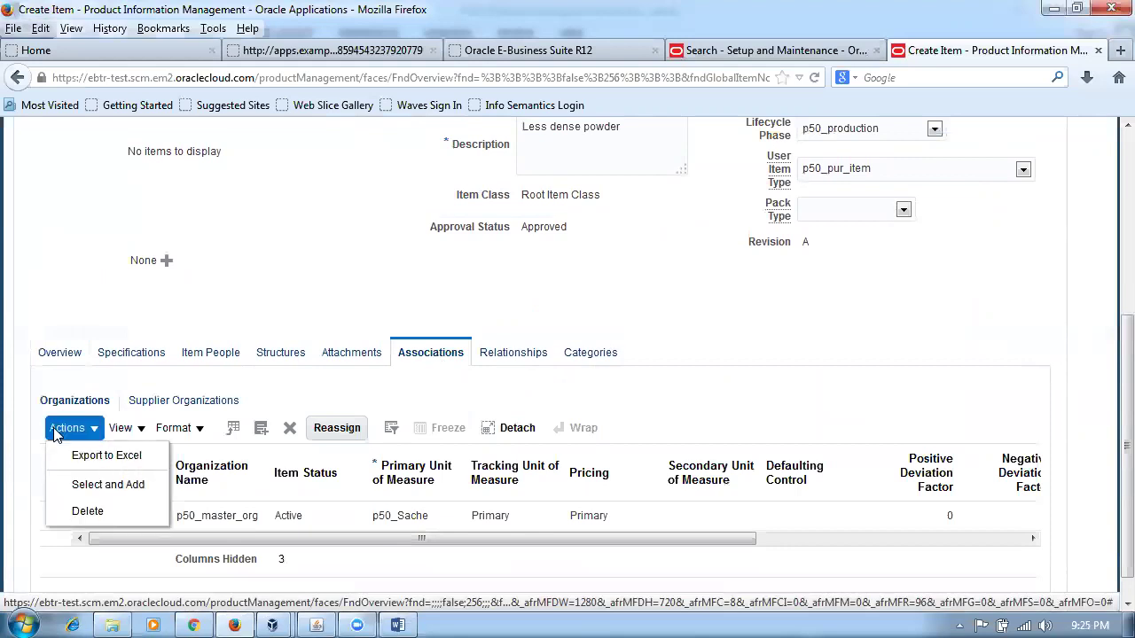
{"action": "left_click", "coordinate": [79, 484]}
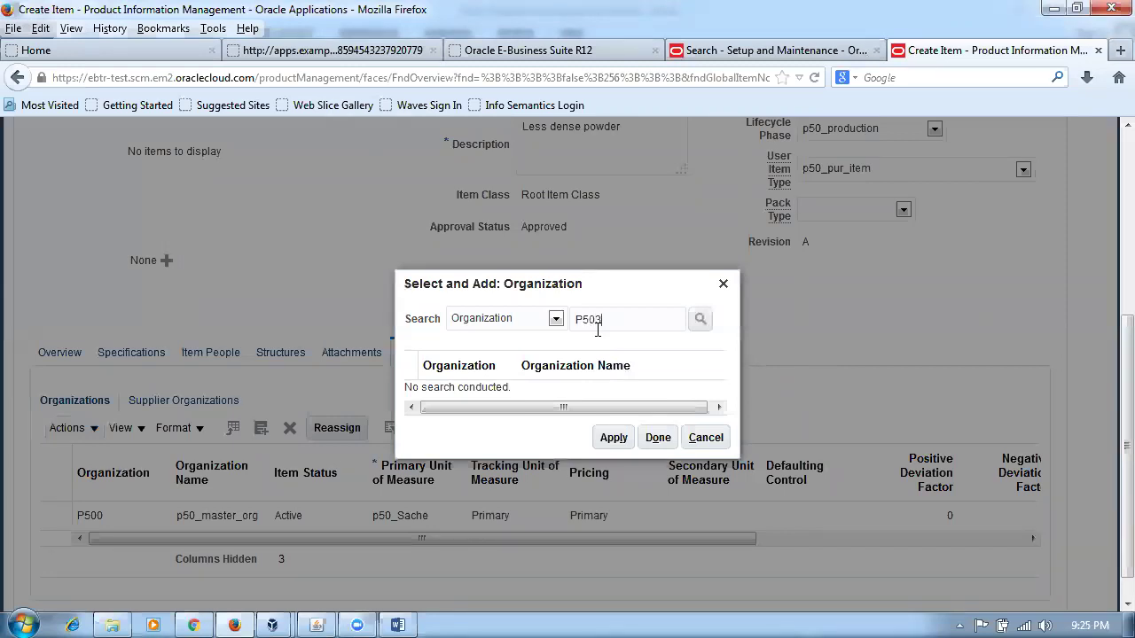
{"action": "left_click", "coordinate": [700, 318]}
{"action": "left_click", "coordinate": [477, 391]}
{"action": "left_click", "coordinate": [655, 445]}
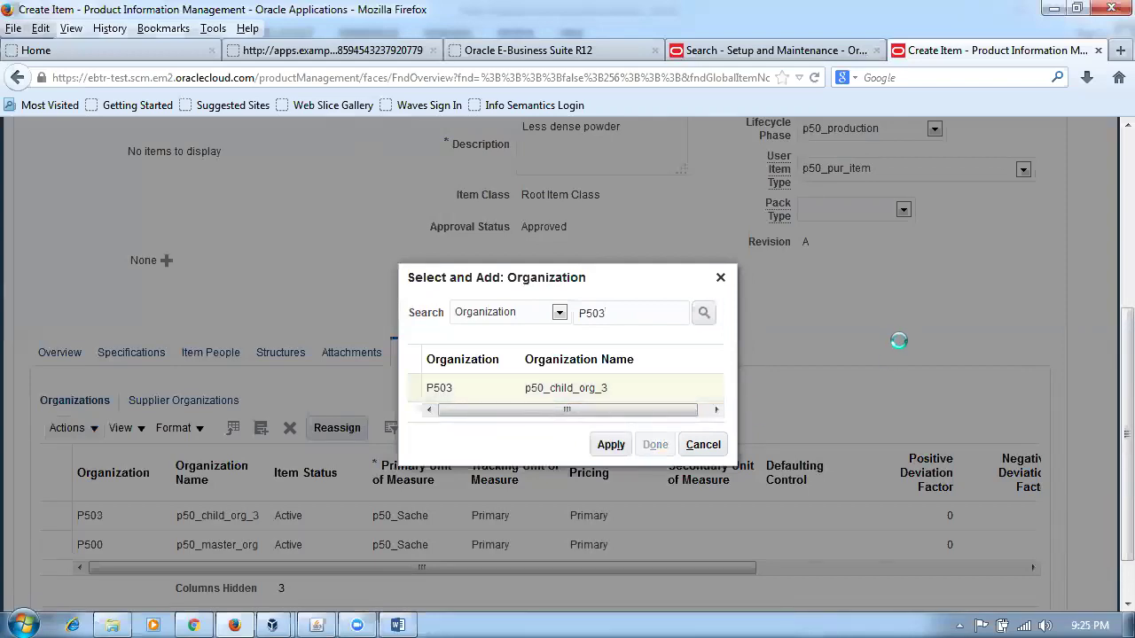
{"action": "scroll", "coordinate": [895, 356], "scroll_direction": "down", "scroll_amount": 7}
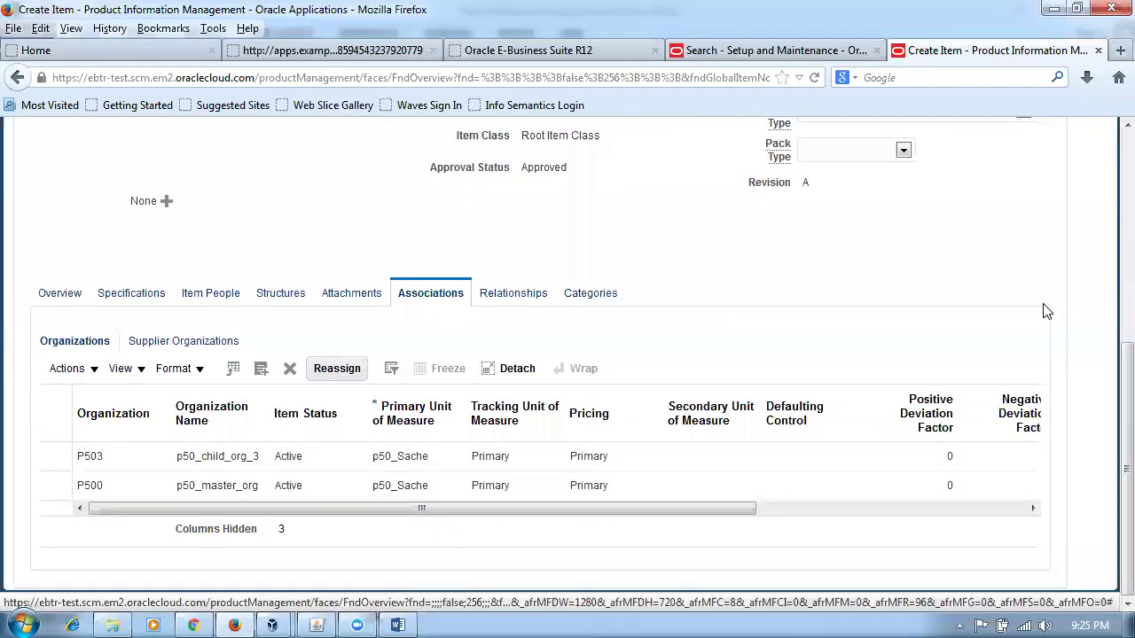
{"action": "scroll", "coordinate": [1046, 311], "scroll_direction": "up", "scroll_amount": 6}
- Save and close p50_Powder_1 and begin creating another item
{"action": "left_click", "coordinate": [982, 267]}
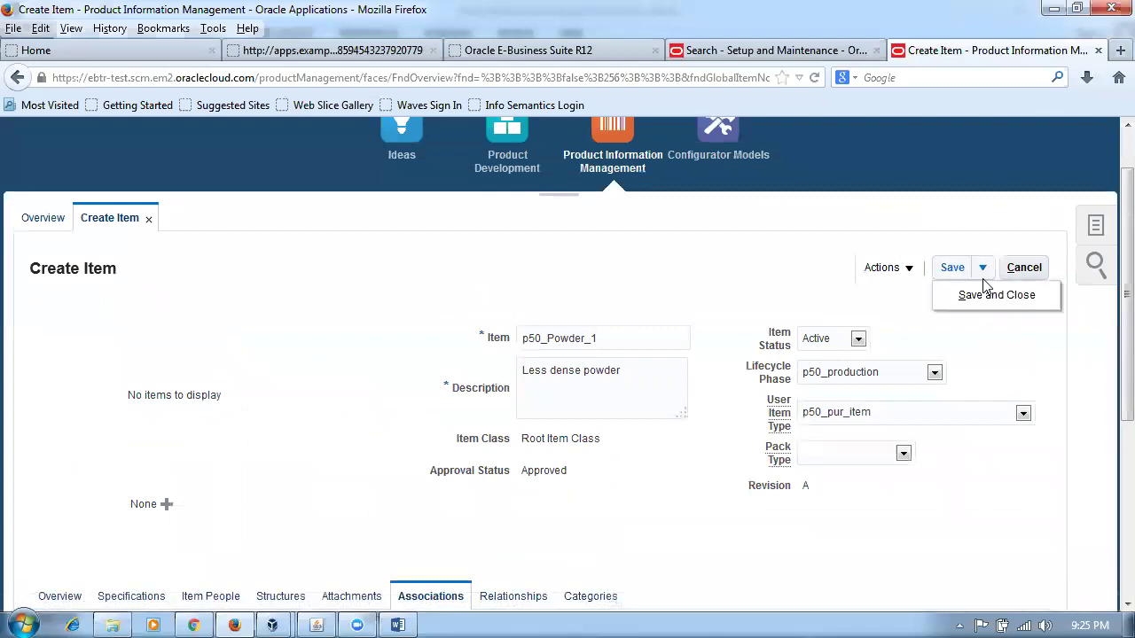
{"action": "left_click", "coordinate": [982, 297]}
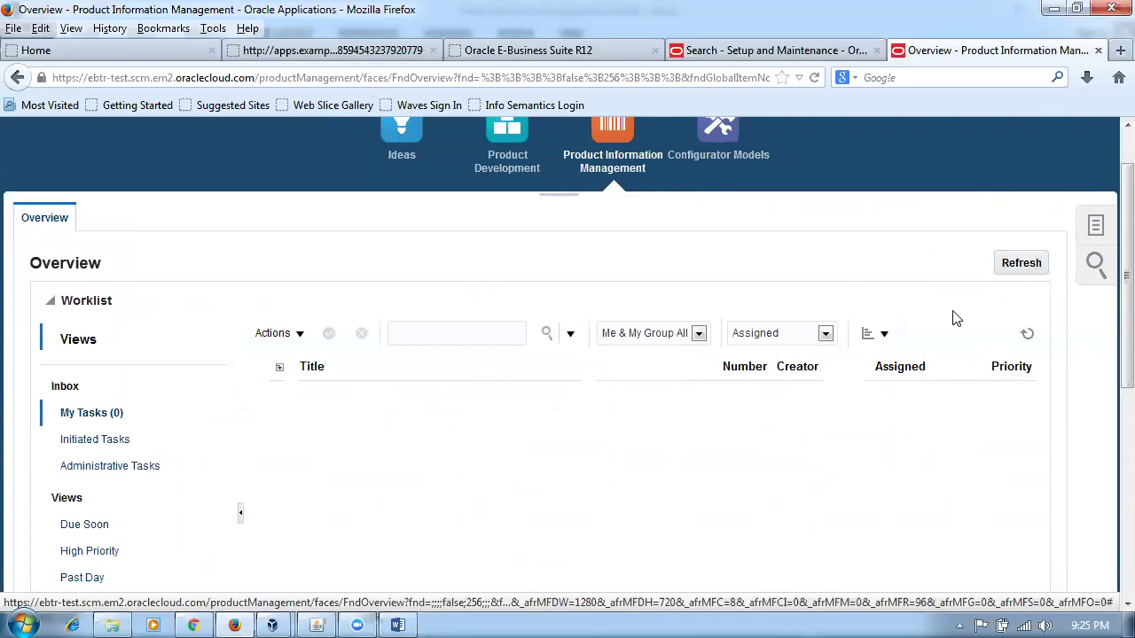
{"action": "left_click", "coordinate": [1093, 233]}
{"action": "left_click", "coordinate": [947, 232]}
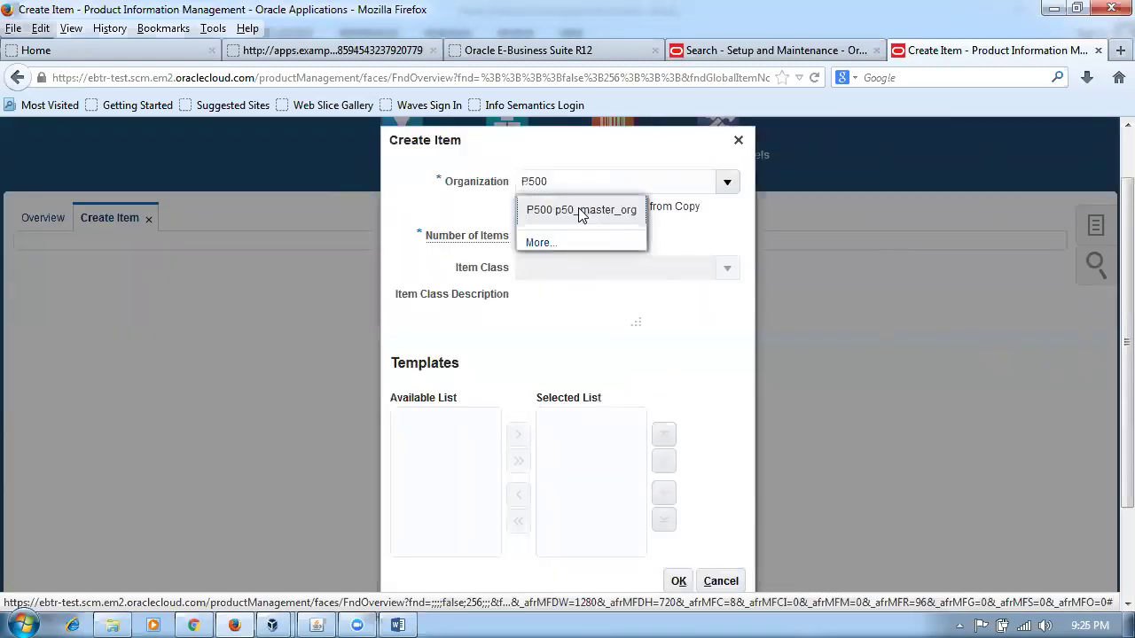
- Create a P500 Root Item Class item p50_Powder_2, described as 'More dense powder'
{"action": "left_click", "coordinate": [580, 211]}
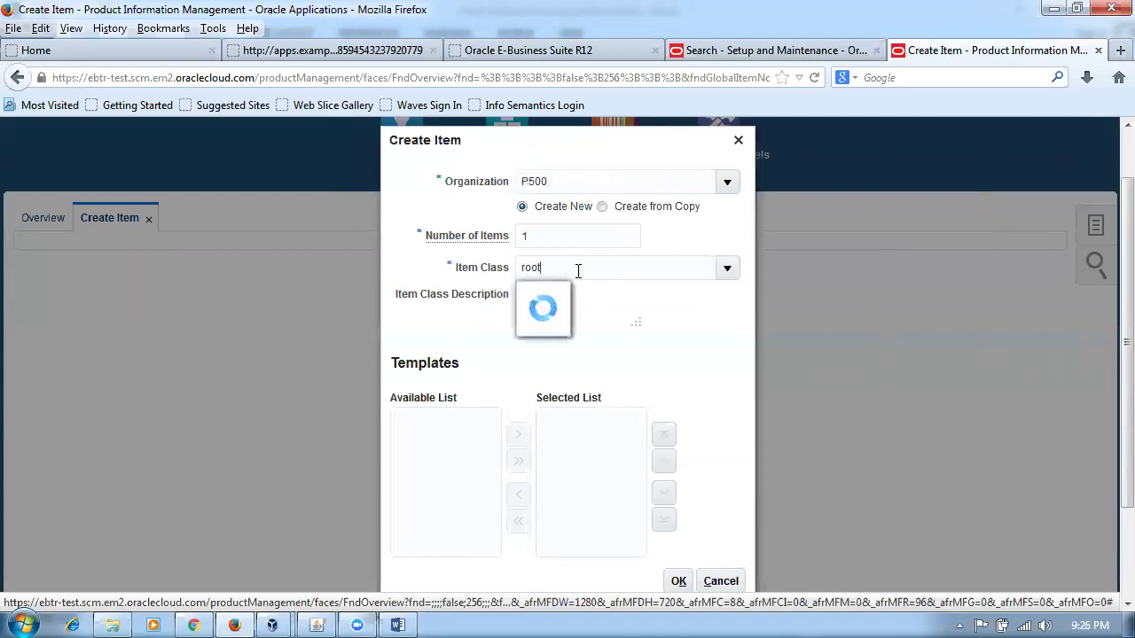
{"action": "left_click", "coordinate": [579, 291]}
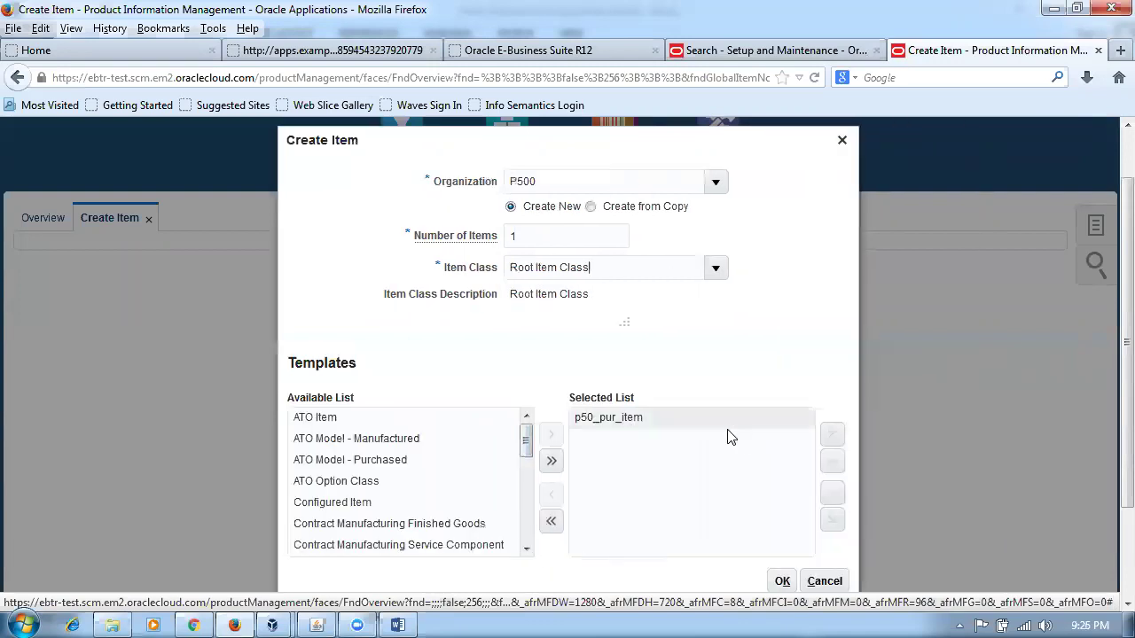
{"action": "left_click", "coordinate": [786, 580]}
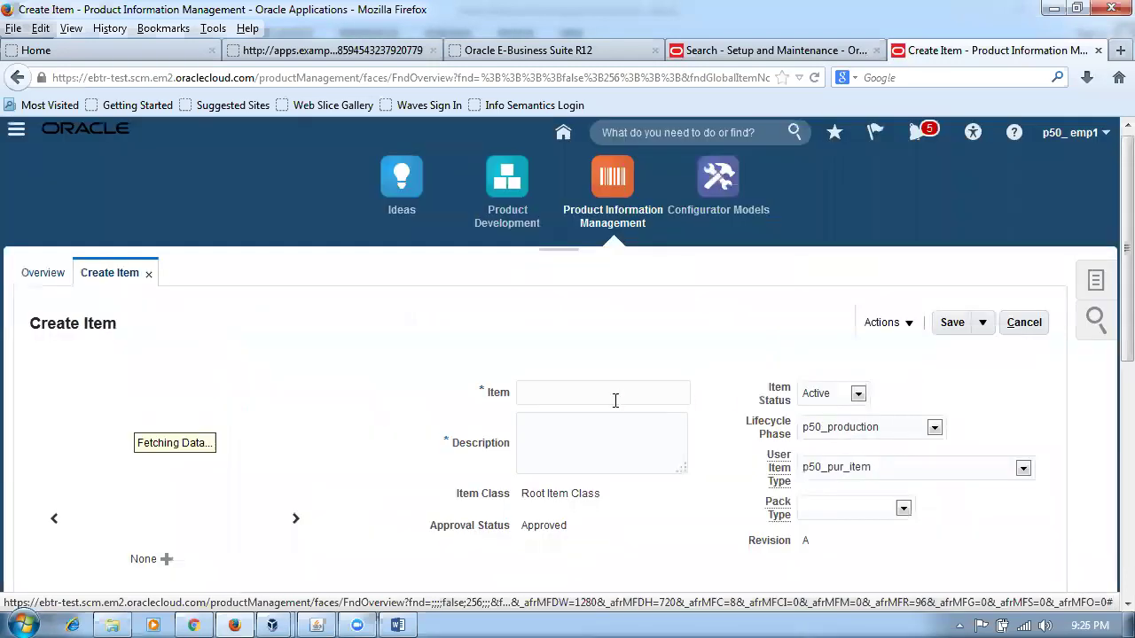
{"action": "left_click", "coordinate": [612, 398]}
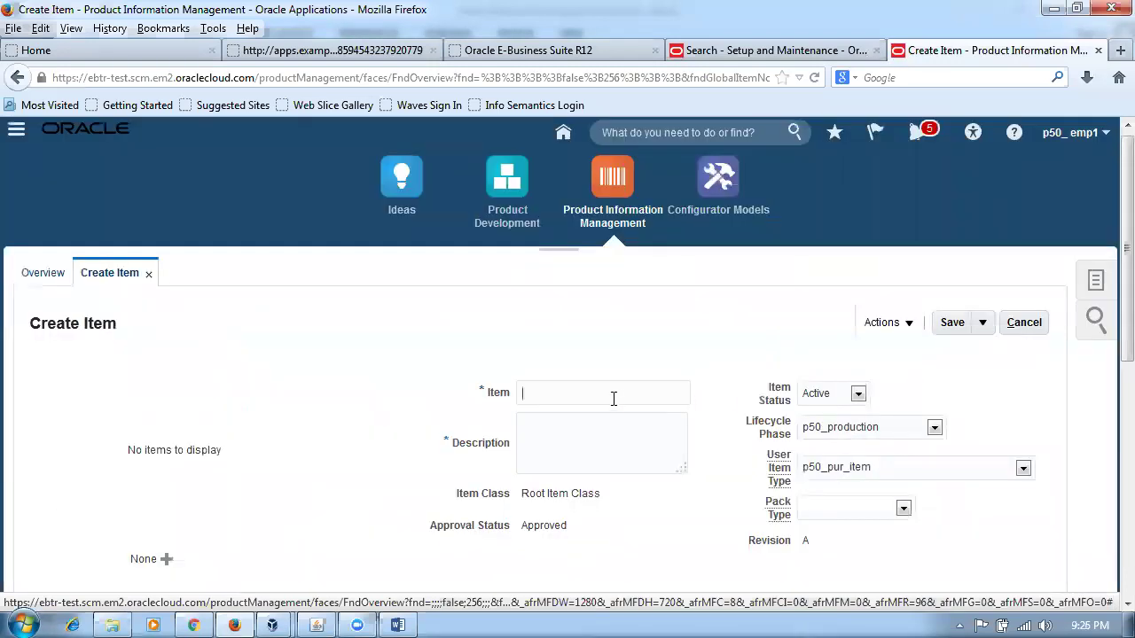
{"action": "type", "text": "p50_Powder_2"}
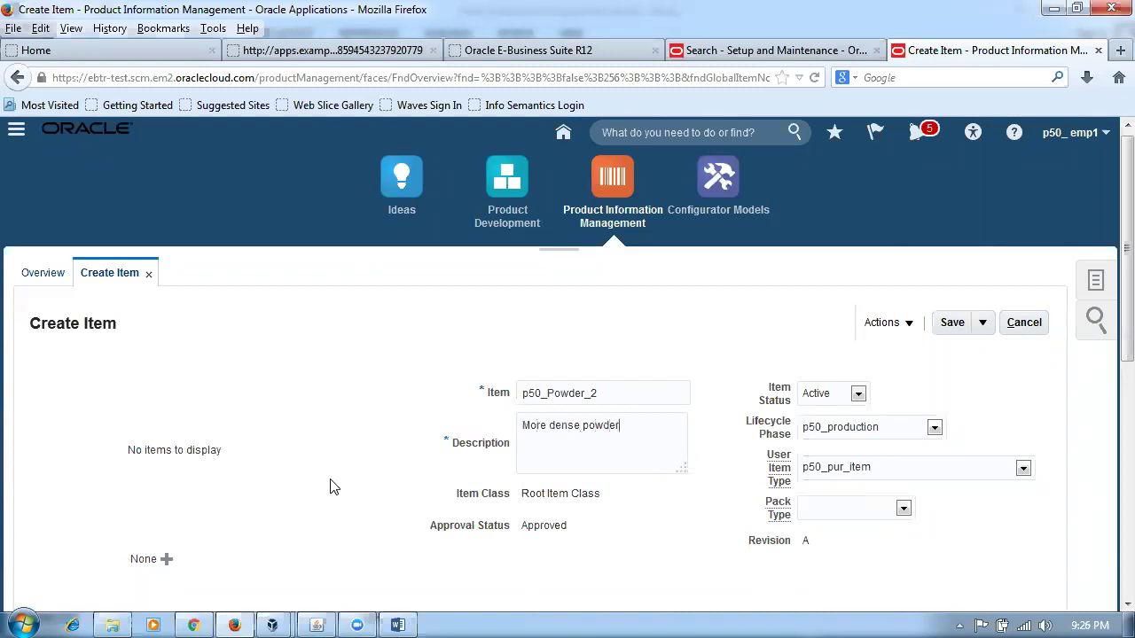
{"action": "scroll", "coordinate": [335, 479], "scroll_direction": "down", "scroll_amount": 5}
{"action": "scroll", "coordinate": [395, 470], "scroll_direction": "down", "scroll_amount": 1}
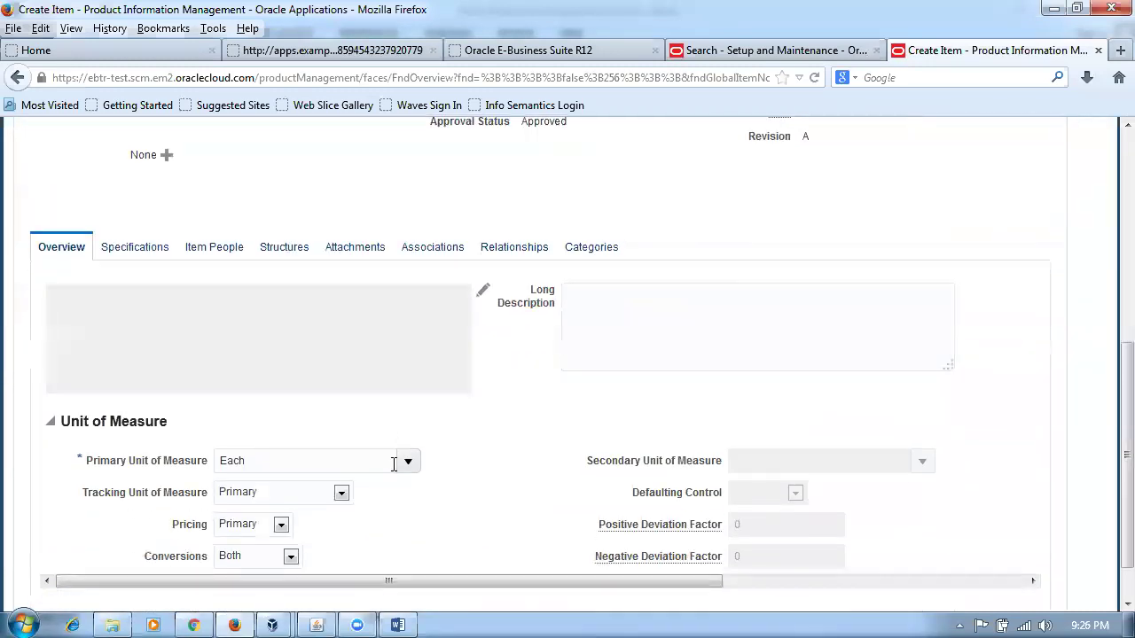
- Replace the Each primary unit of measure with p50_Sache
{"action": "double_click", "coordinate": [314, 450]}
{"action": "type", "text": "p50"}
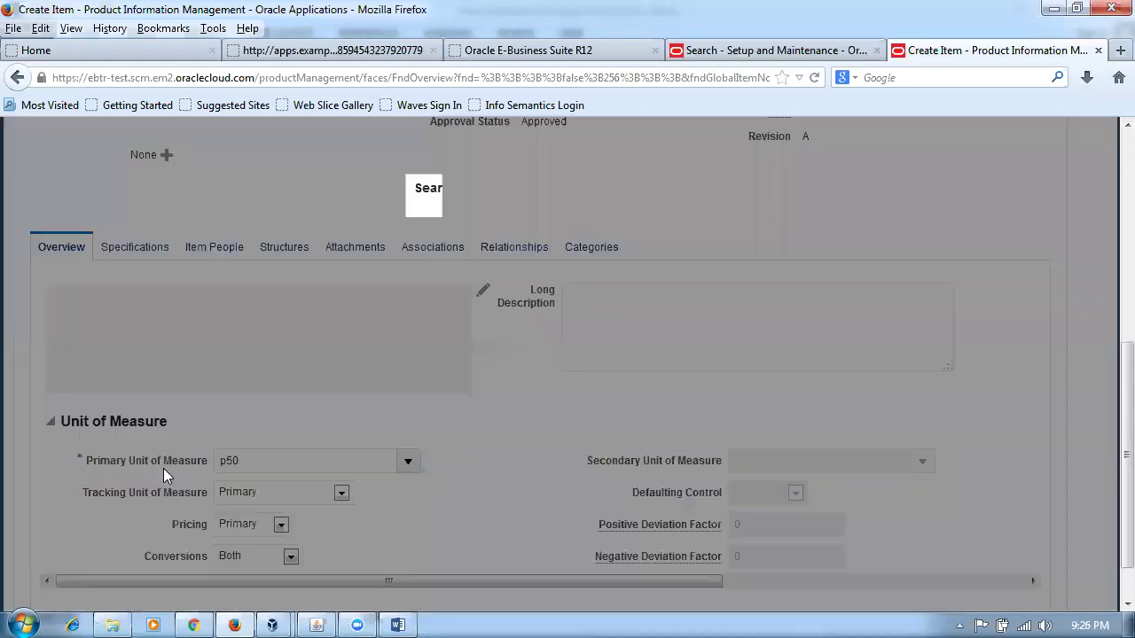
{"action": "left_click", "coordinate": [500, 491]}
{"action": "left_click", "coordinate": [654, 536]}
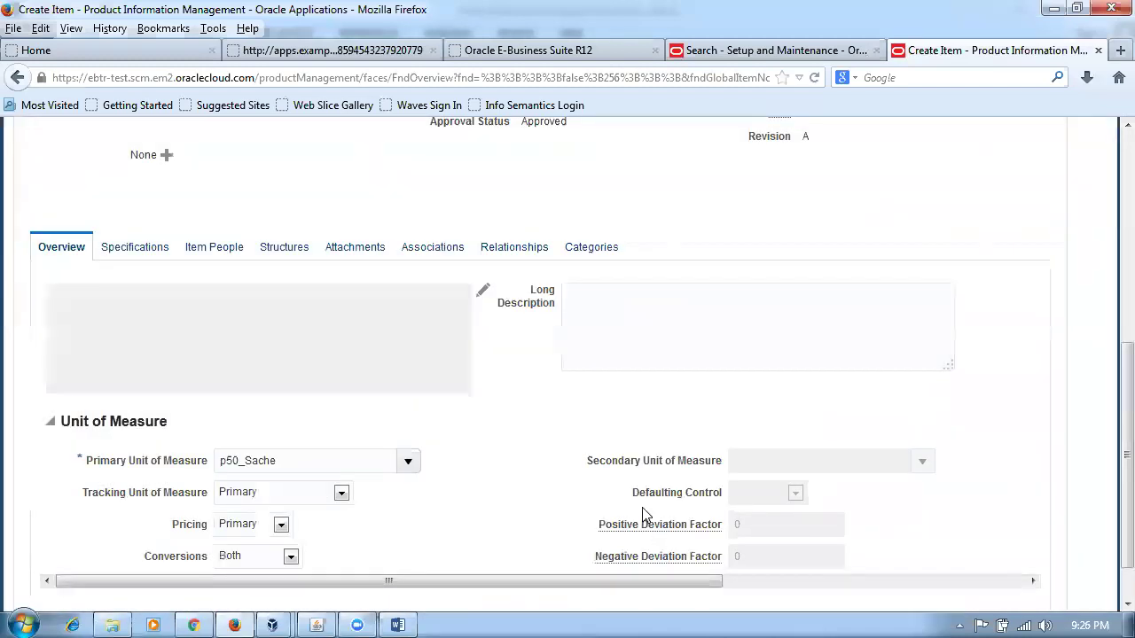
- Under Associations, search for organization p503 and assign P503 to the item
{"action": "left_click", "coordinate": [455, 250]}
{"action": "left_click", "coordinate": [64, 399]}
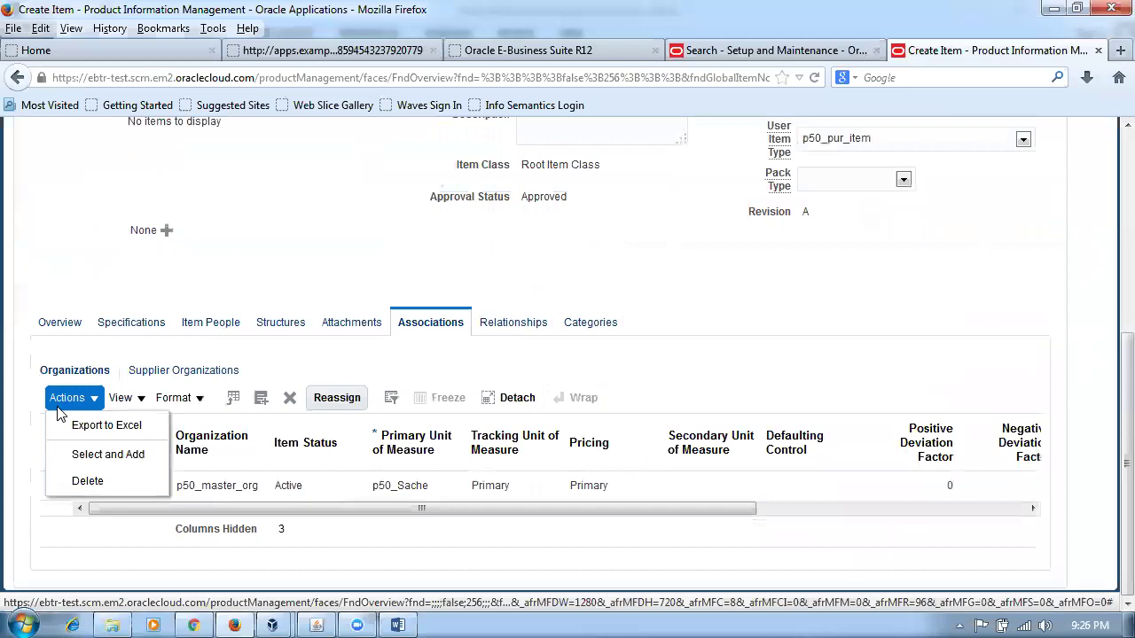
{"action": "left_click", "coordinate": [82, 450]}
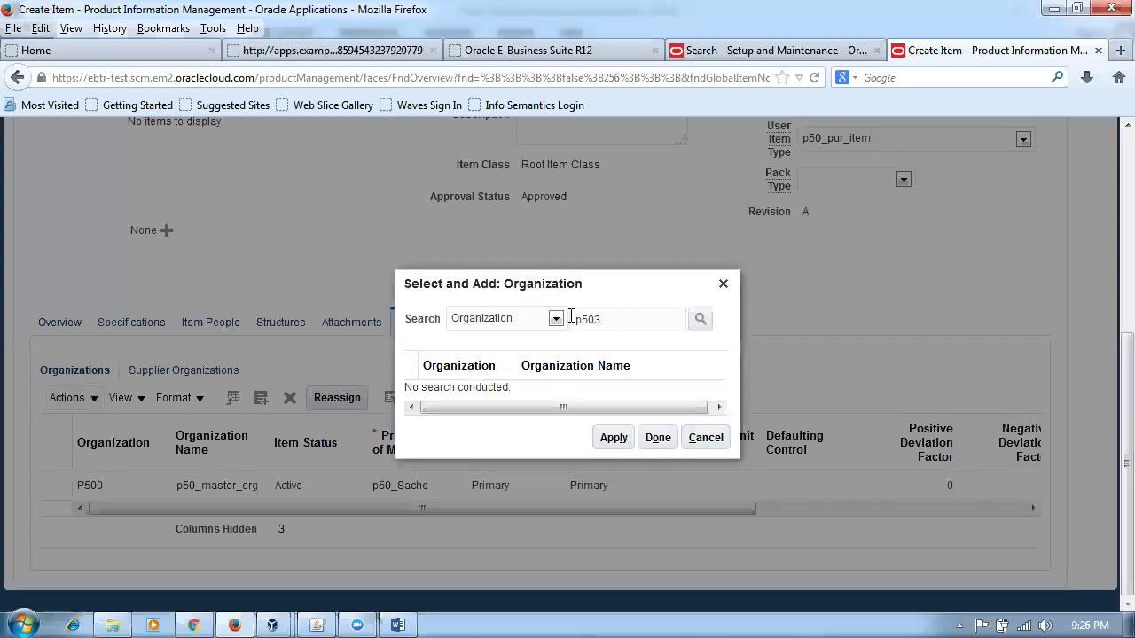
{"action": "key", "text": "Return"}
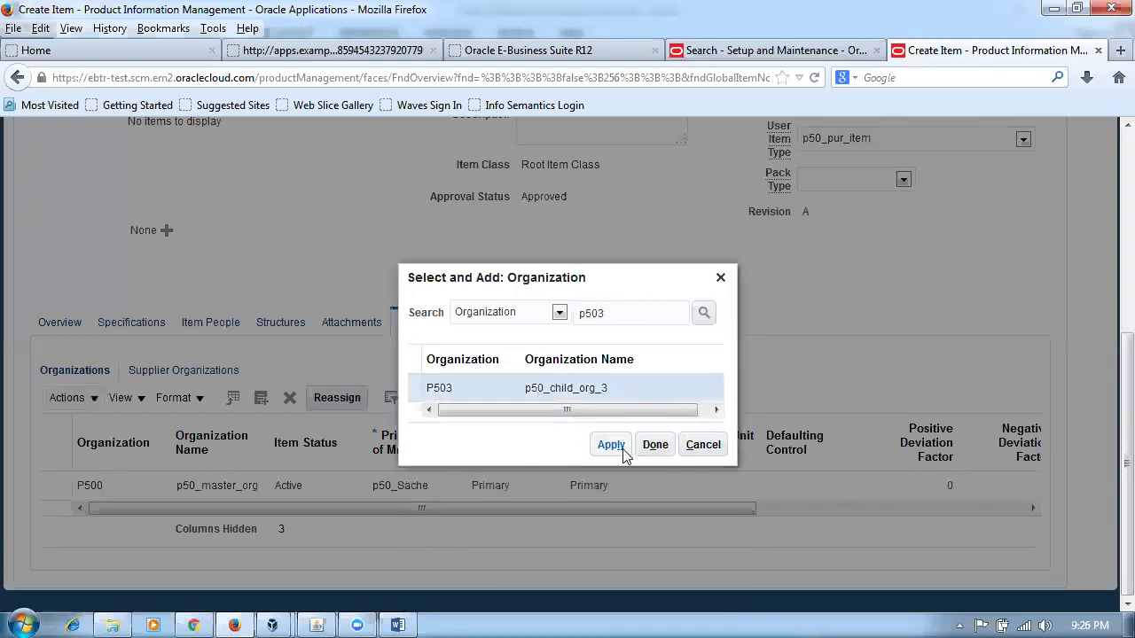
{"action": "left_click", "coordinate": [610, 445]}
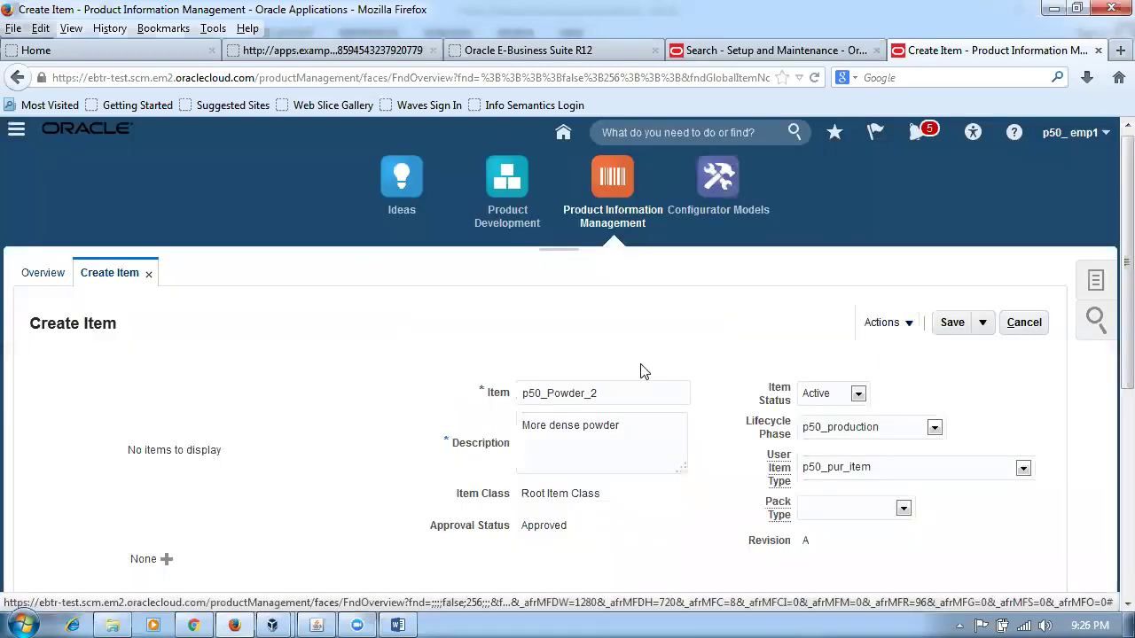
- Check p50_Powder_2's overview details, then Save and Close the item
{"action": "scroll", "coordinate": [645, 373], "scroll_direction": "down", "scroll_amount": 7}
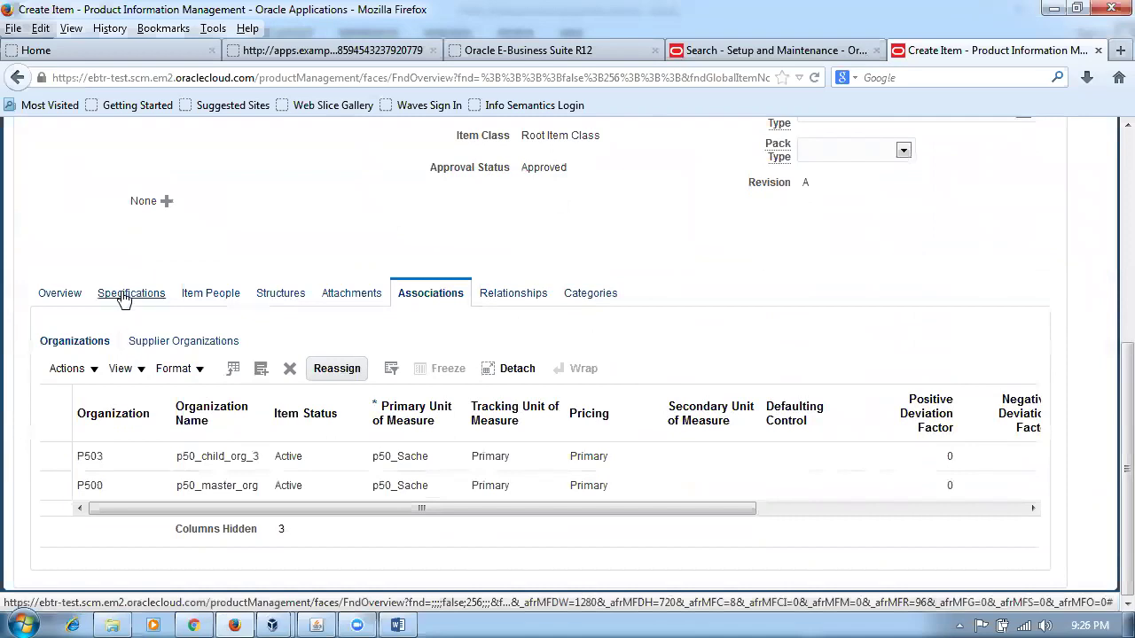
{"action": "left_click", "coordinate": [61, 301]}
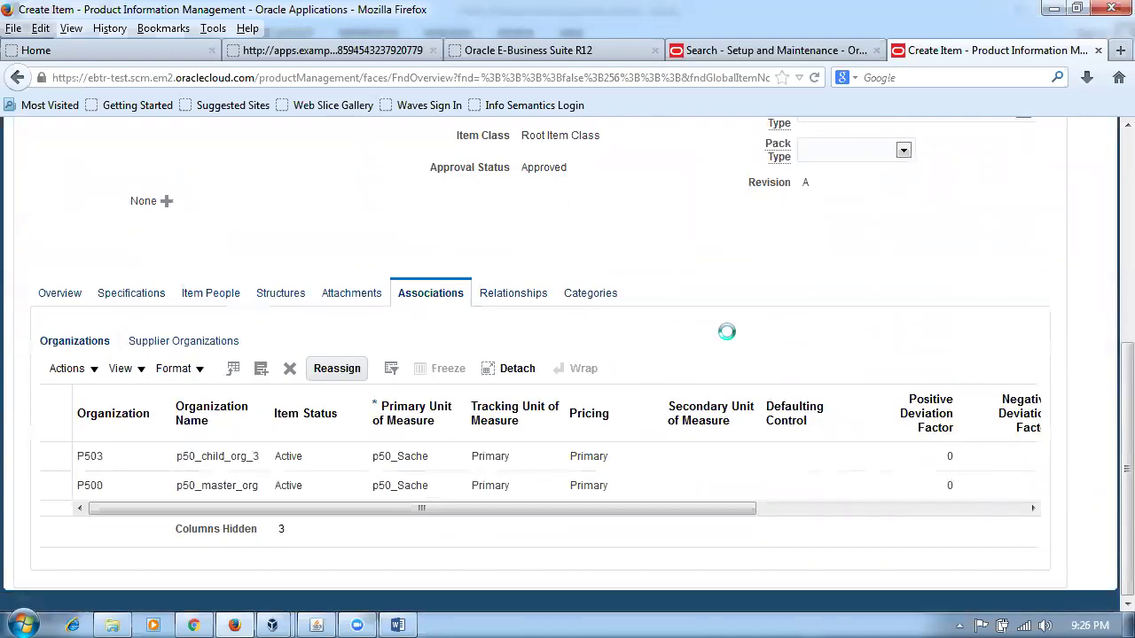
{"action": "scroll", "coordinate": [729, 335], "scroll_direction": "down", "scroll_amount": 2}
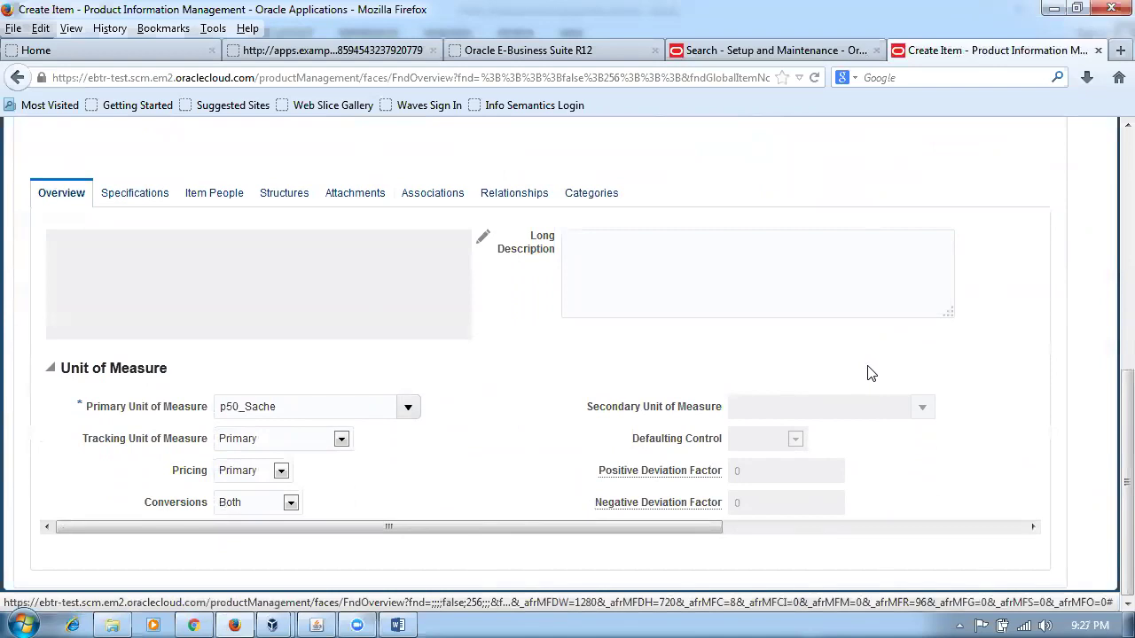
{"action": "scroll", "coordinate": [869, 372], "scroll_direction": "up", "scroll_amount": 6}
{"action": "left_click", "coordinate": [983, 170]}
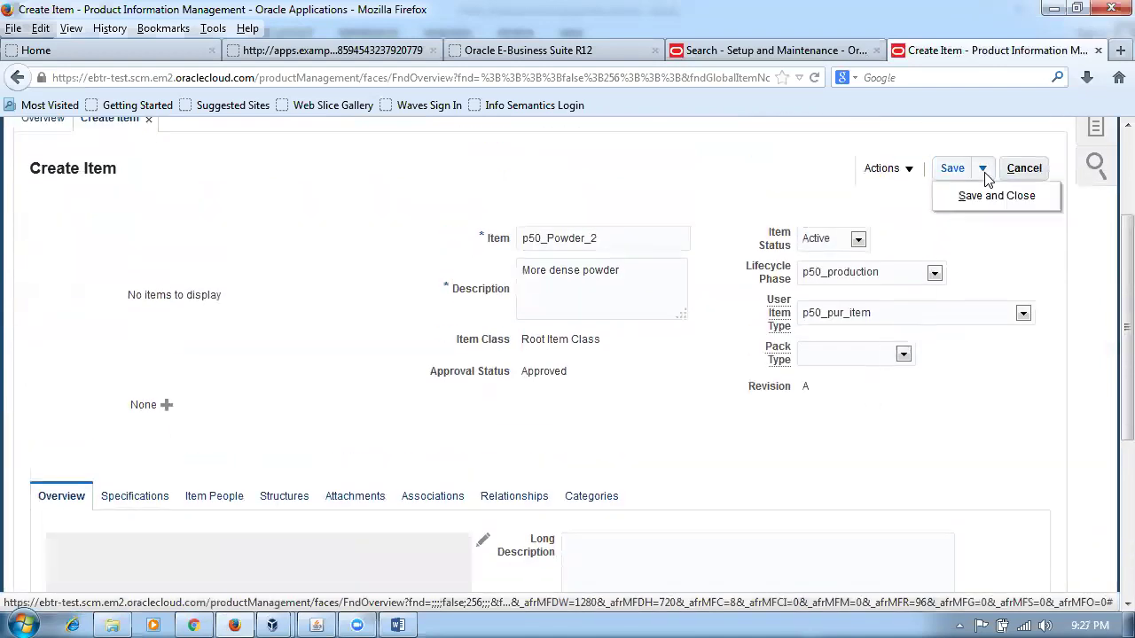
{"action": "left_click", "coordinate": [990, 197]}
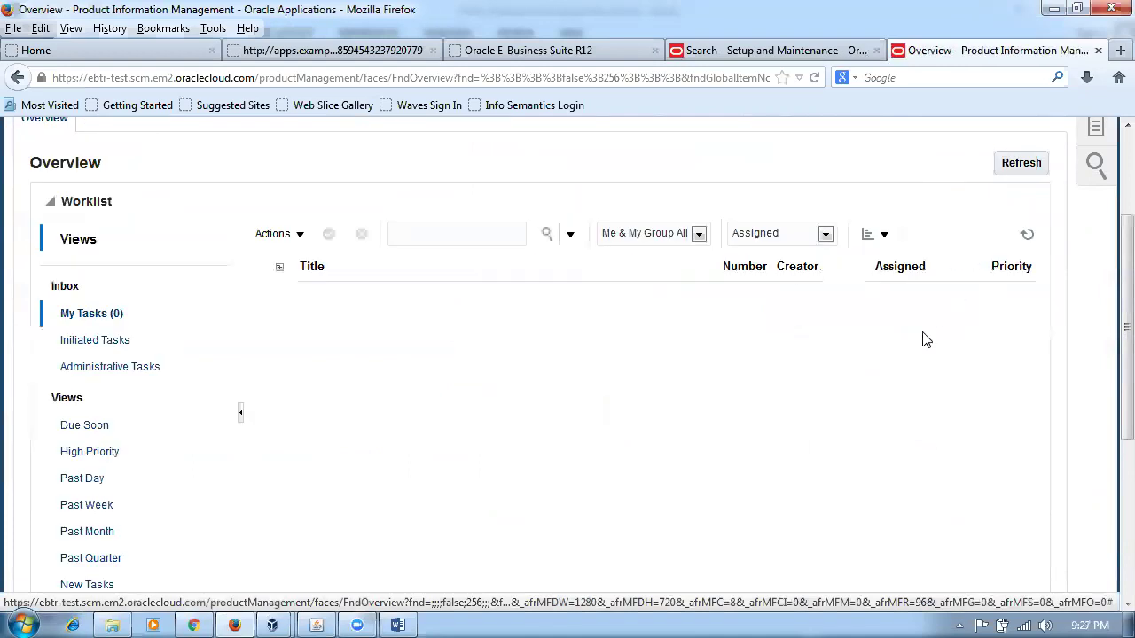
- Go to Setup and Maintenance, search the man%unit%mea% tasks and open Manage Units of Measure
{"action": "scroll", "coordinate": [908, 374], "scroll_direction": "up", "scroll_amount": 3}
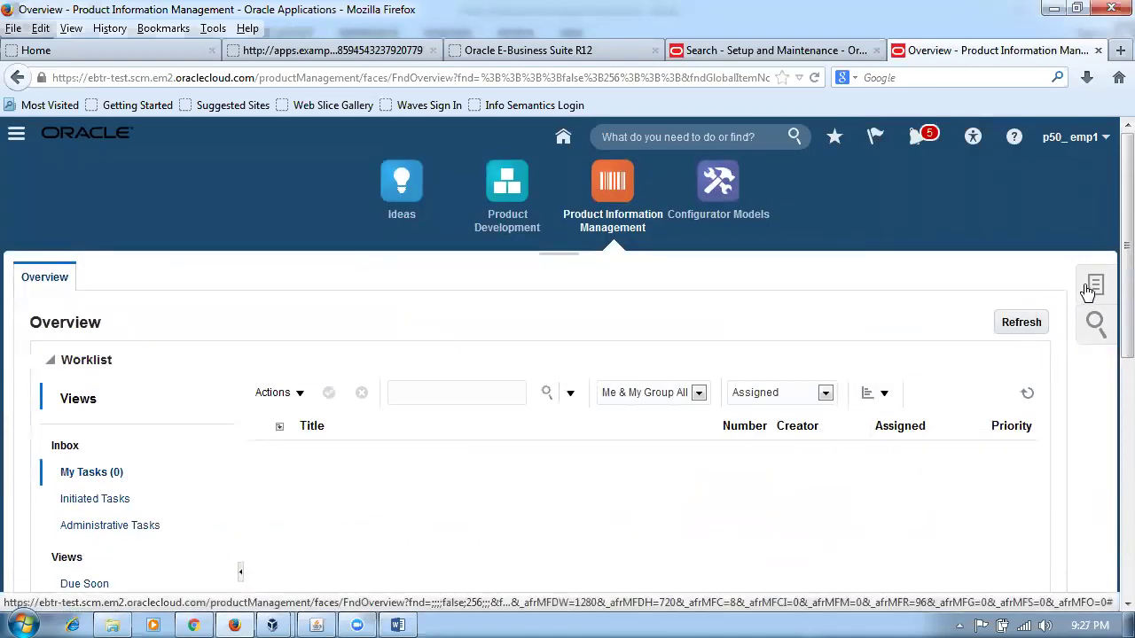
{"action": "left_click", "coordinate": [1093, 286]}
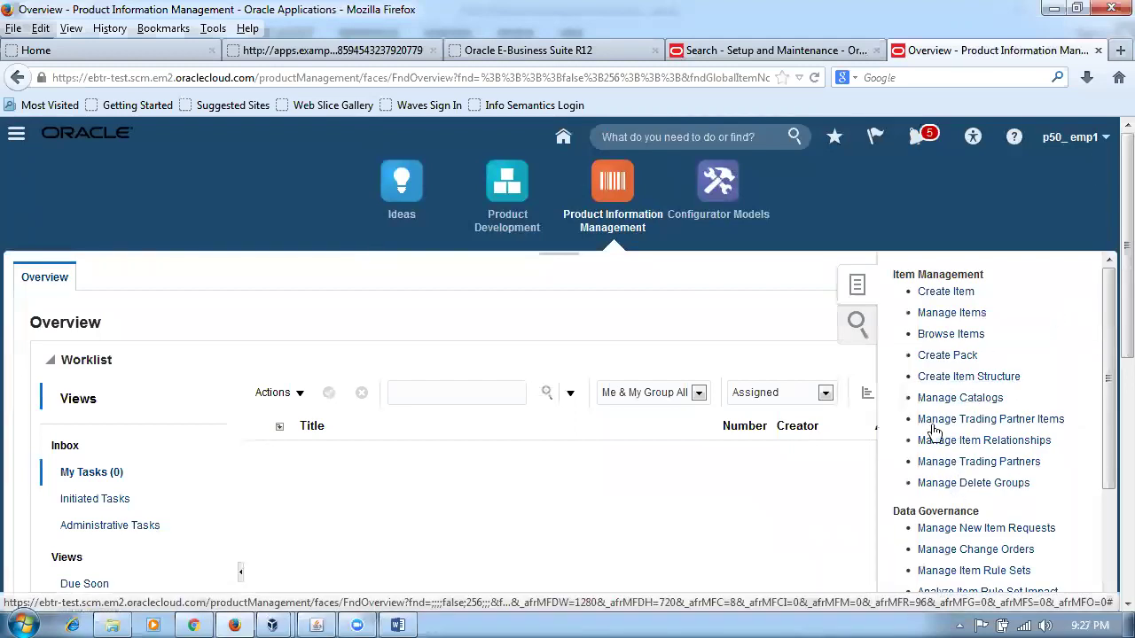
{"action": "left_click", "coordinate": [735, 533]}
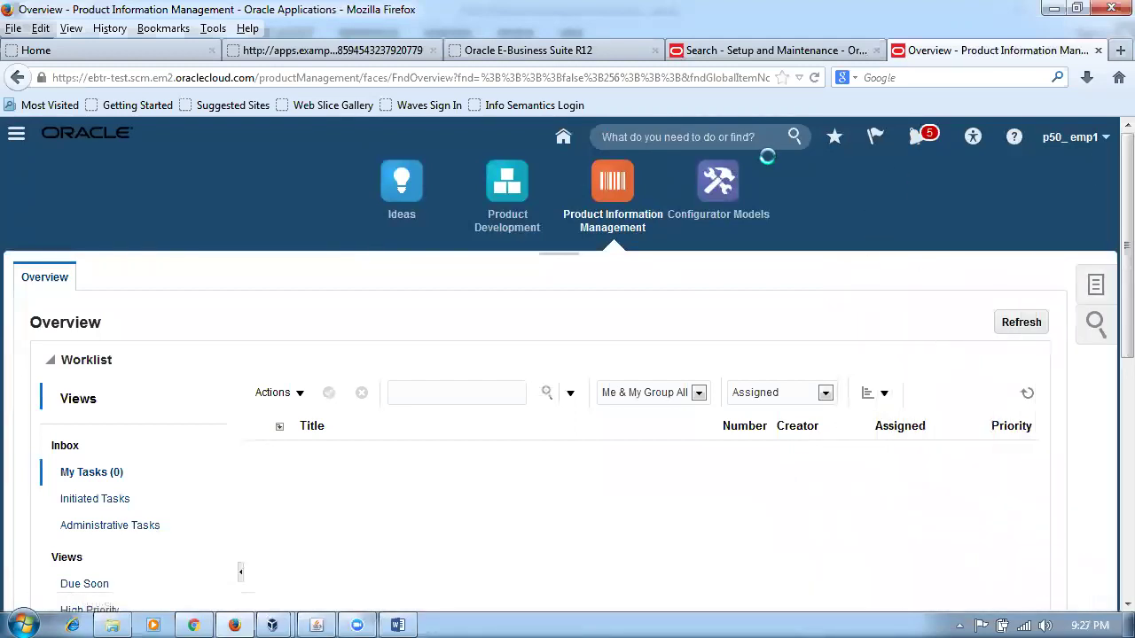
{"action": "left_click", "coordinate": [1063, 142]}
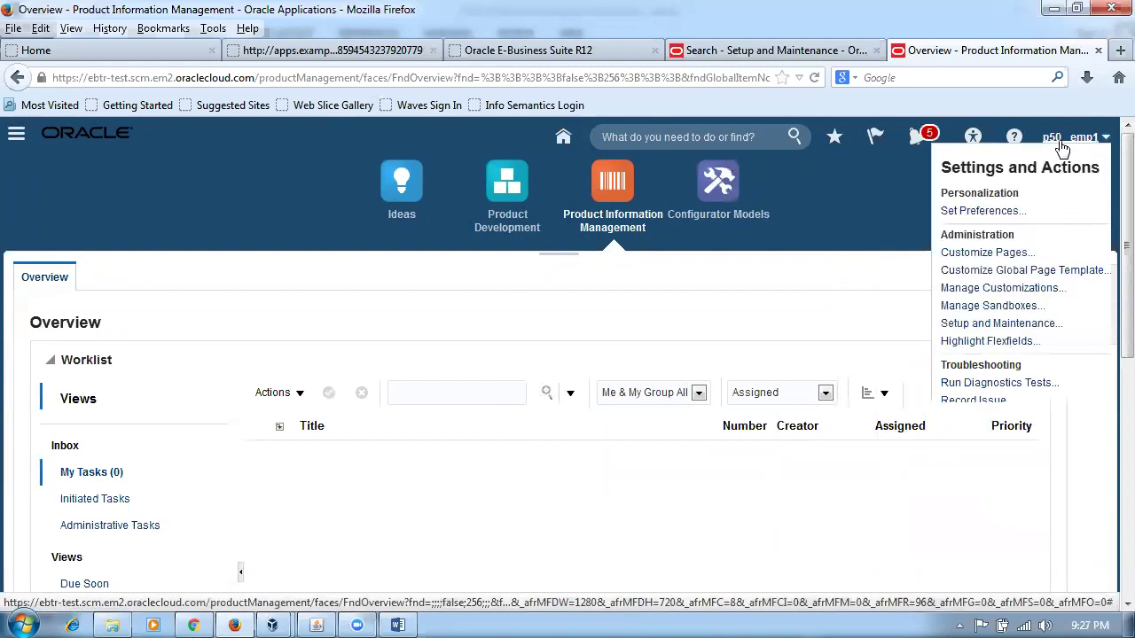
{"action": "left_click", "coordinate": [939, 326]}
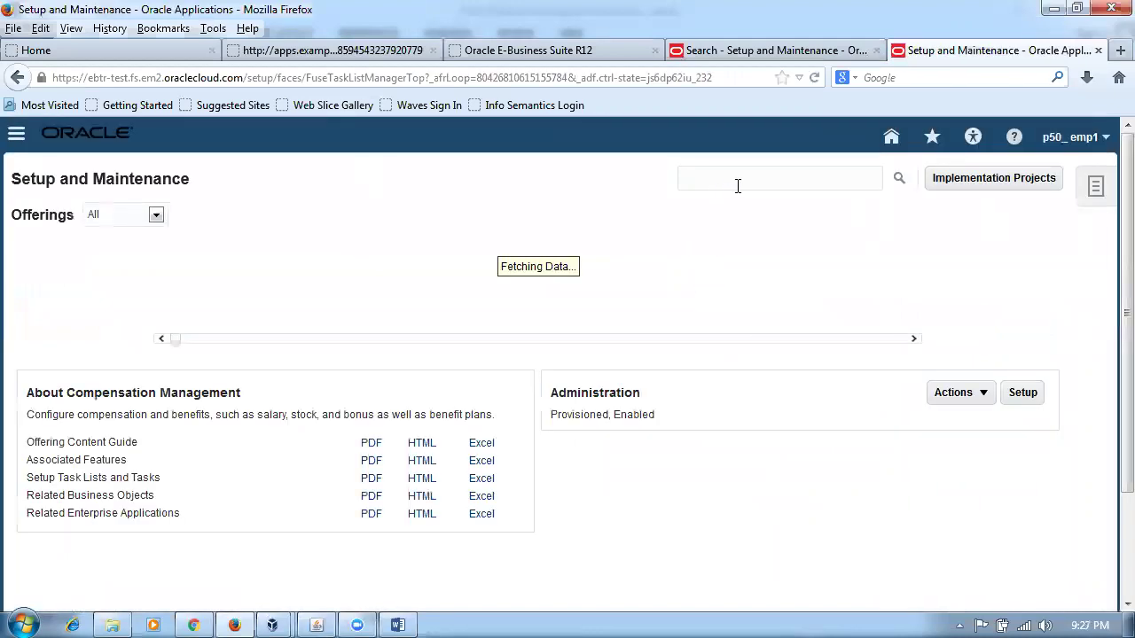
{"action": "left_click", "coordinate": [736, 178]}
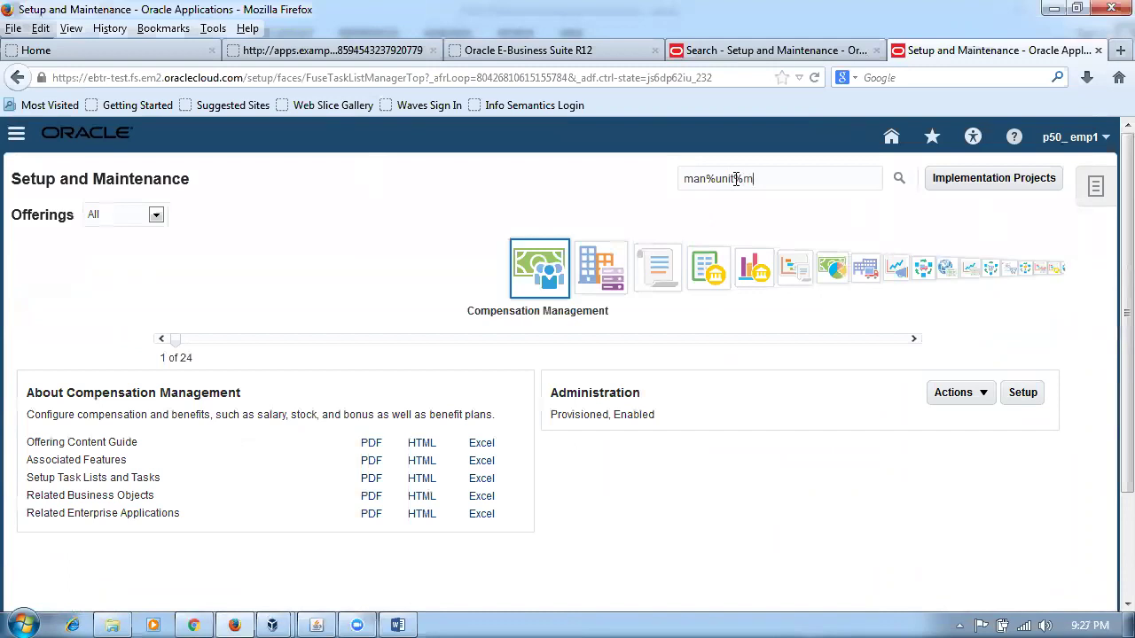
{"action": "key", "text": "Return"}
{"action": "left_click", "coordinate": [89, 346]}
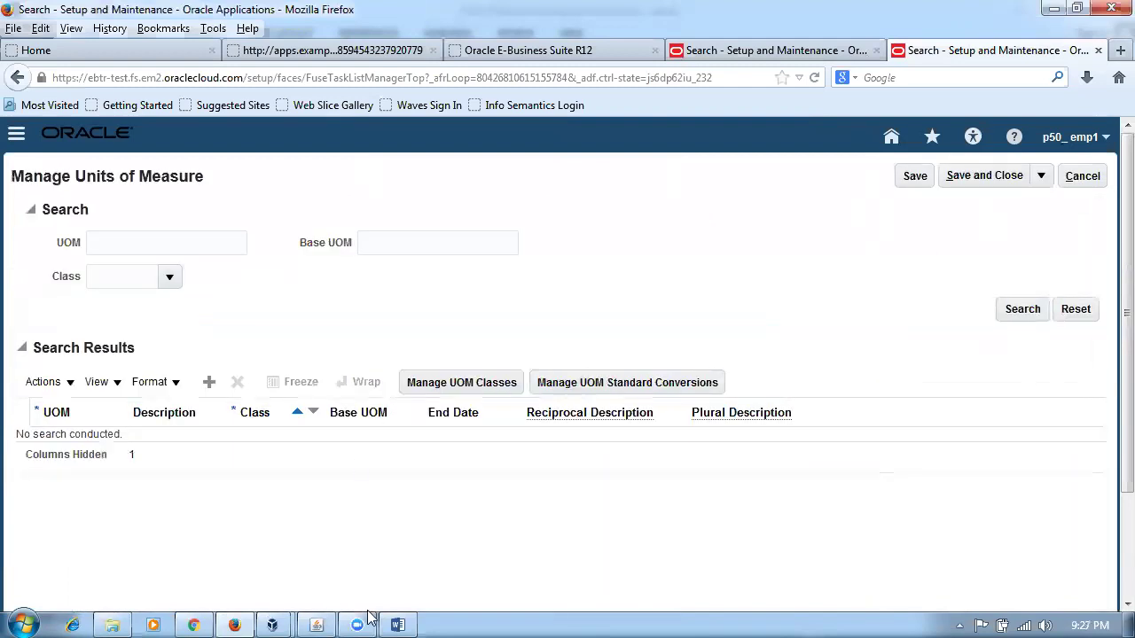
{"action": "left_click", "coordinate": [397, 625]}
{"action": "left_click", "coordinate": [432, 475]}
{"action": "scroll", "coordinate": [432, 475], "scroll_direction": "down", "scroll_amount": 3}
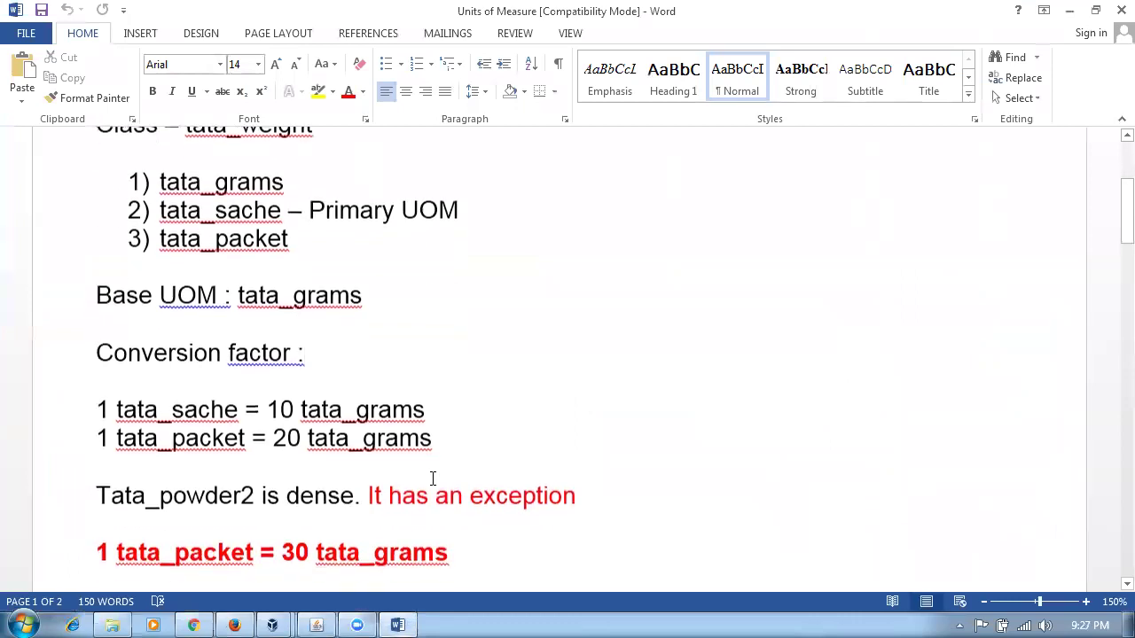
{"action": "left_click", "coordinate": [63, 551]}
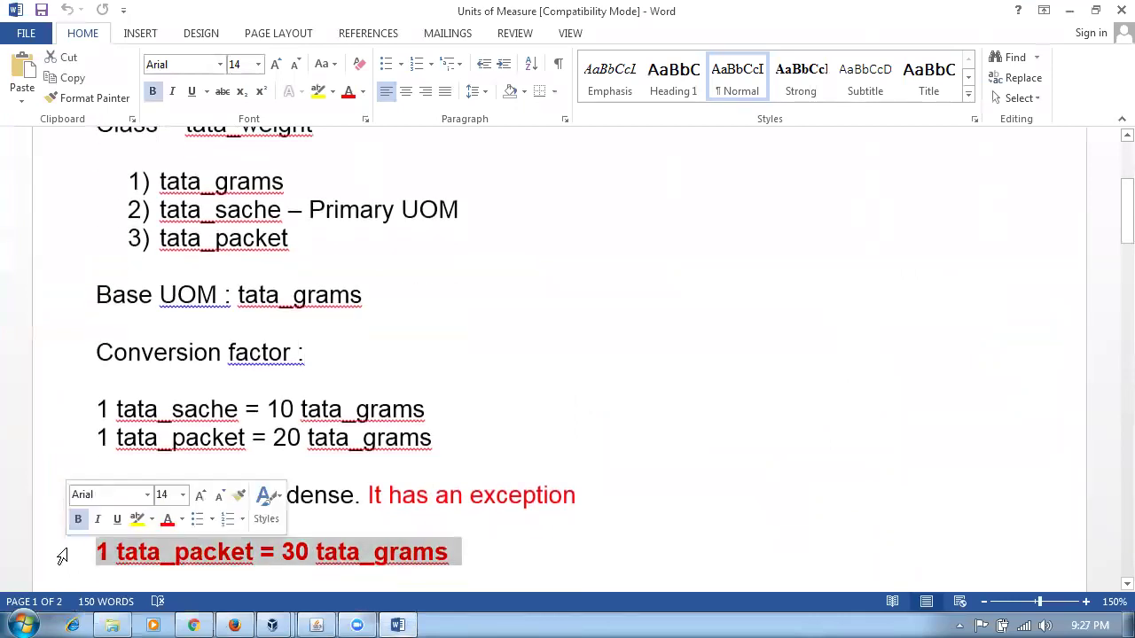
{"action": "left_click", "coordinate": [520, 553]}
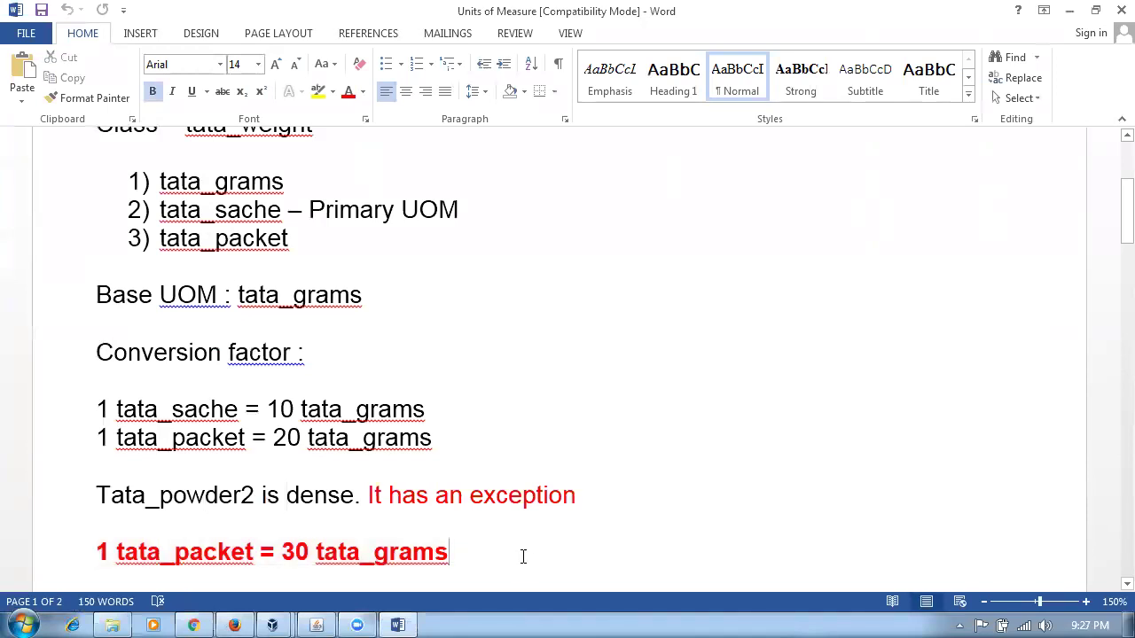
{"action": "scroll", "coordinate": [522, 555], "scroll_direction": "down", "scroll_amount": 3}
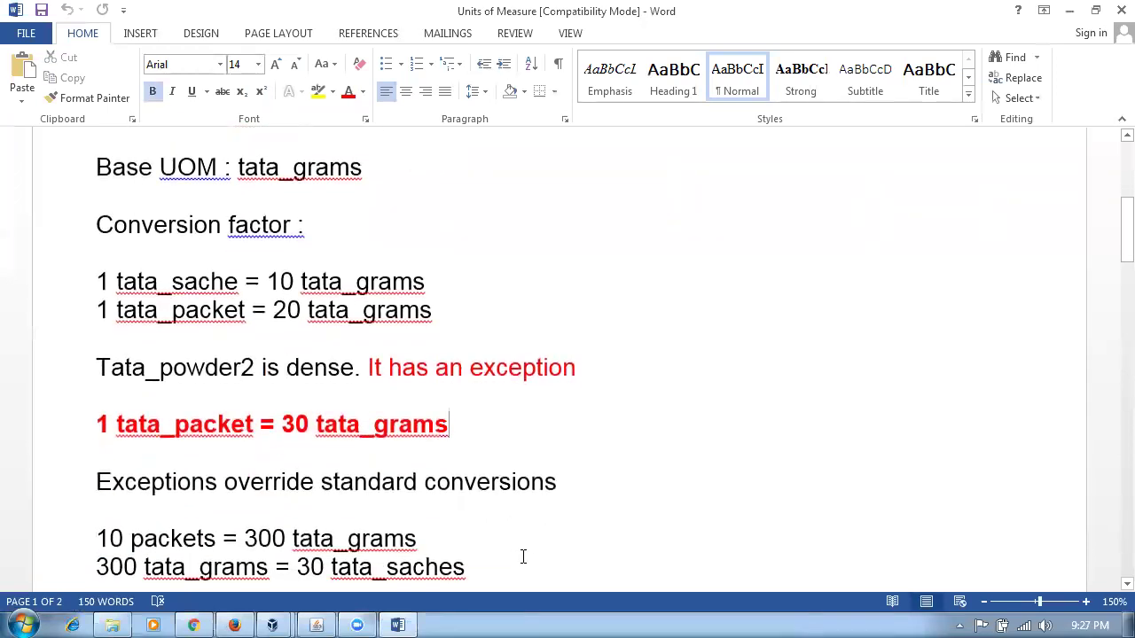
{"action": "left_click", "coordinate": [34, 423]}
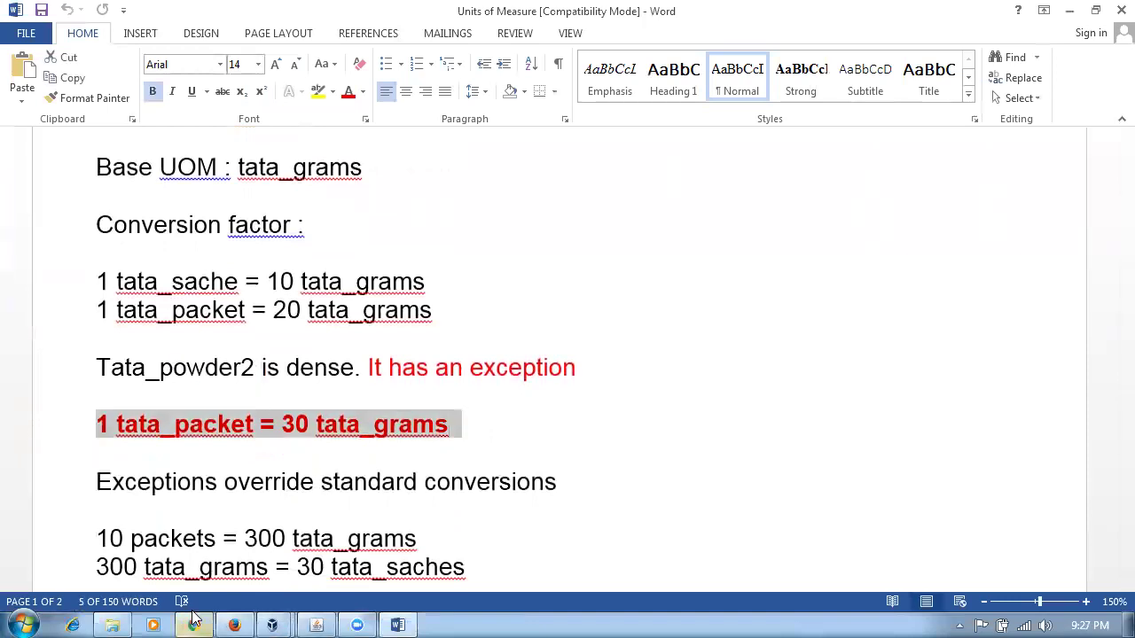
{"action": "left_click", "coordinate": [234, 625]}
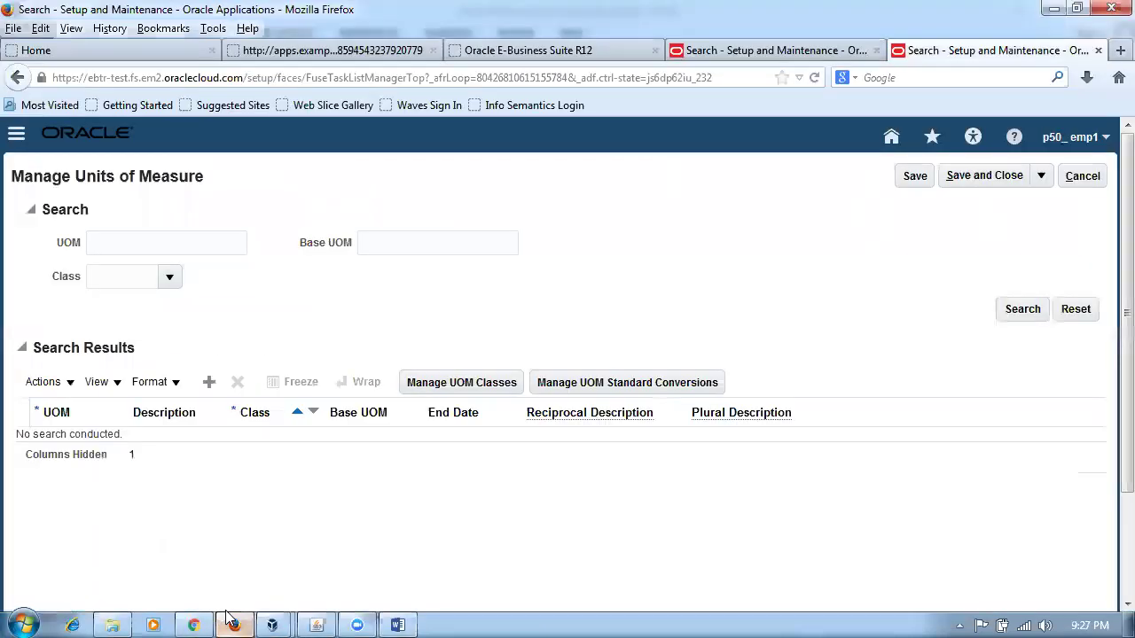
- Open intraclass unit conversions from the unit of measure actions, choosing organization P503
{"action": "left_click", "coordinate": [40, 383]}
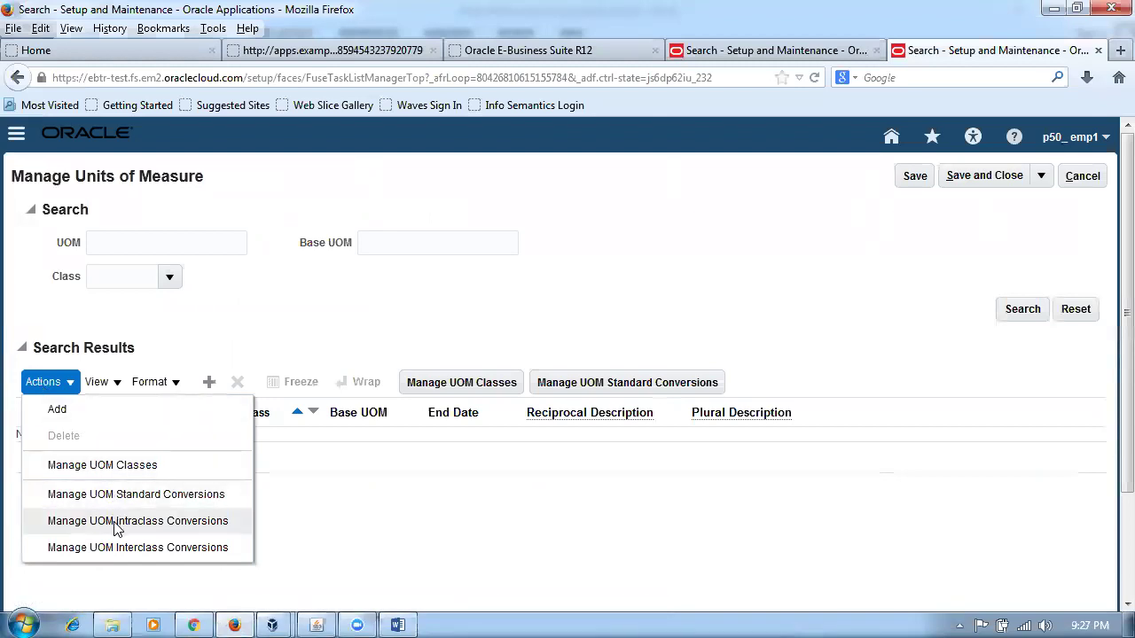
{"action": "left_click_drag", "start_coordinate": [43, 177], "coordinate": [211, 181]}
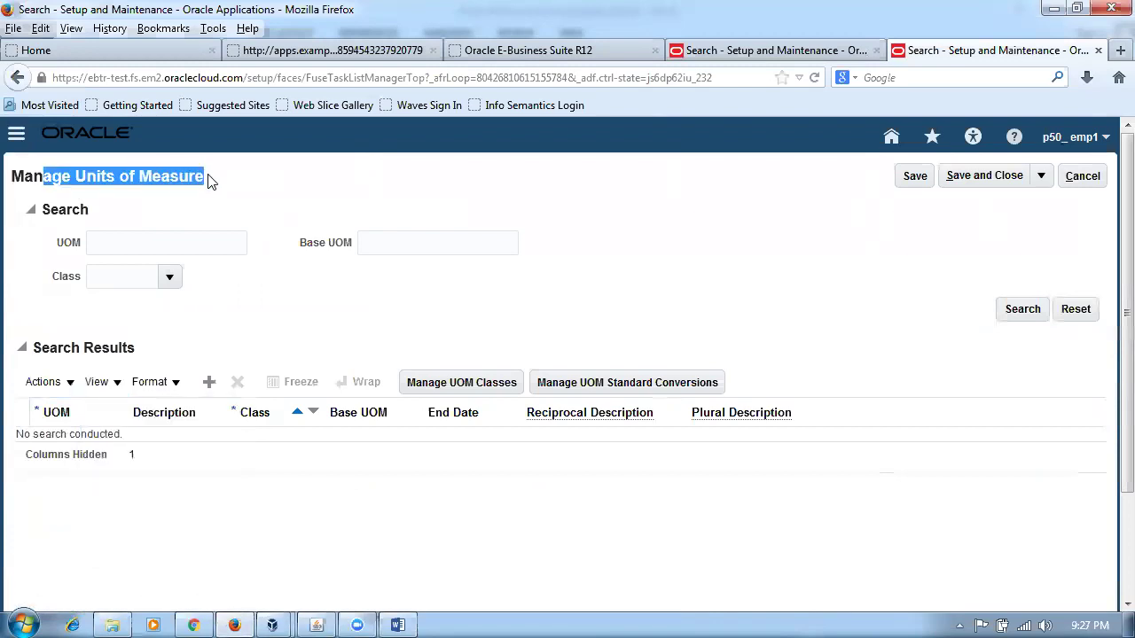
{"action": "left_click", "coordinate": [35, 381]}
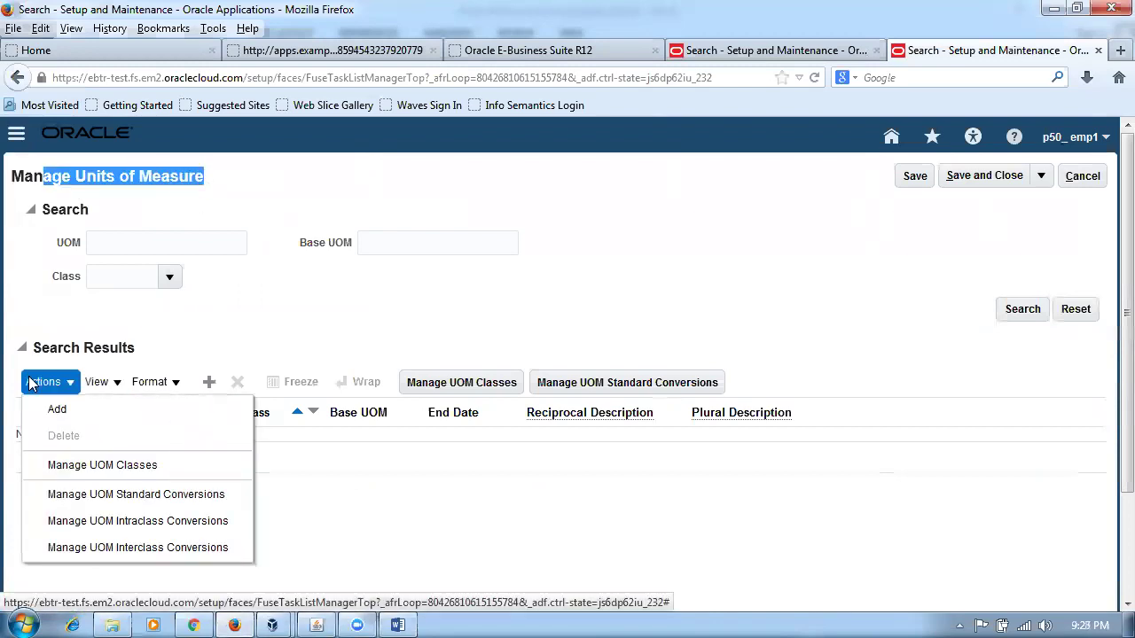
{"action": "left_click", "coordinate": [158, 523]}
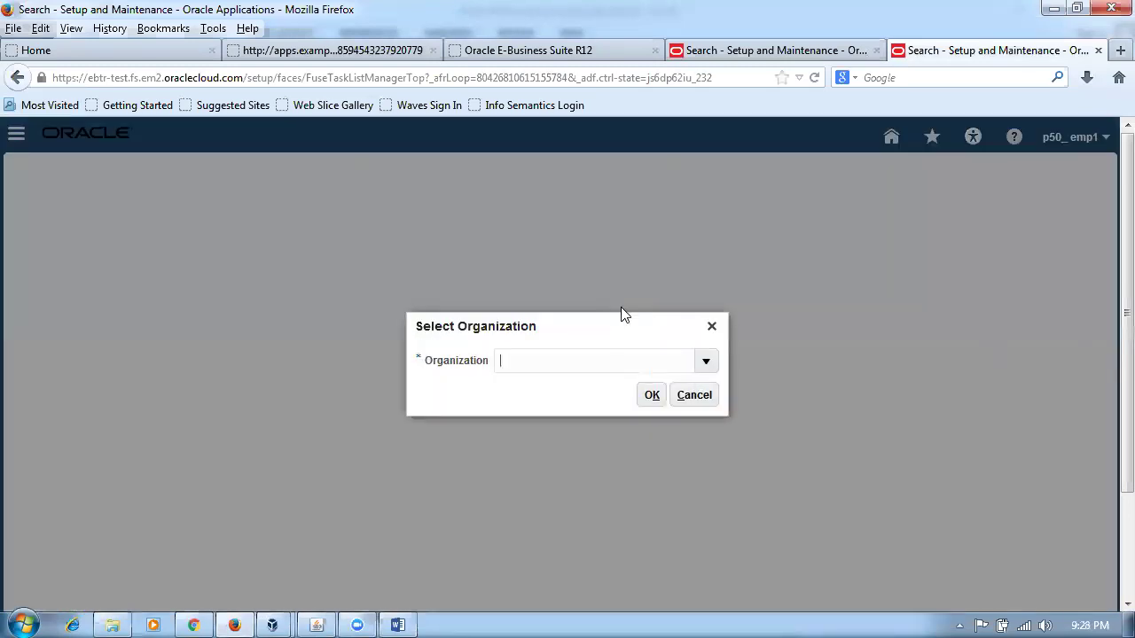
{"action": "type", "text": "P503"}
{"action": "left_click", "coordinate": [639, 398]}
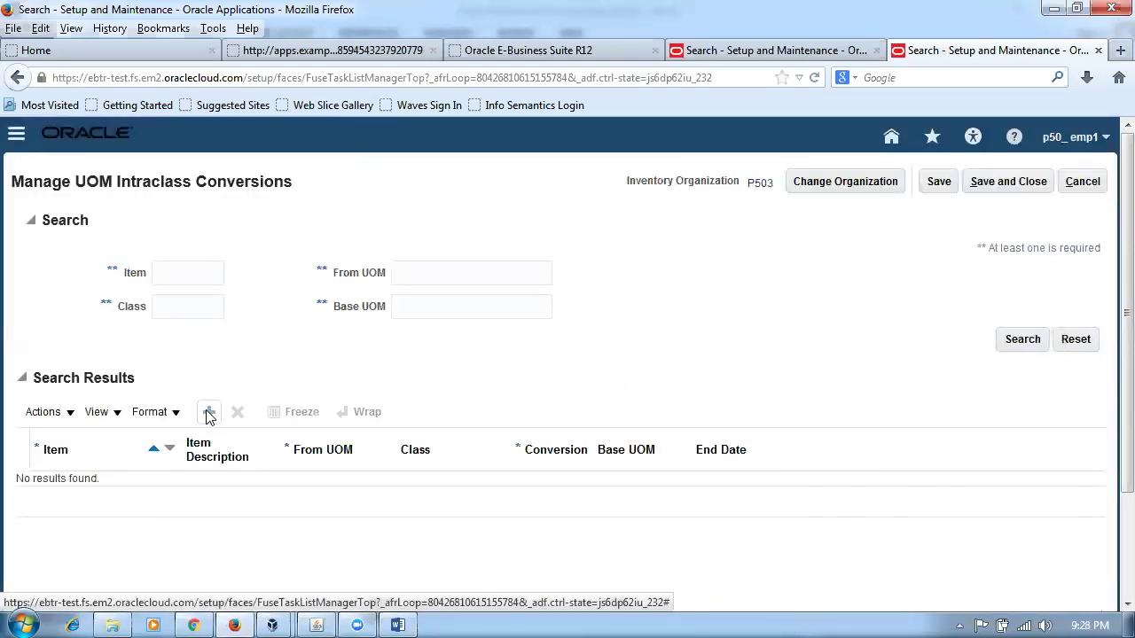
- Add a new intraclass conversion row with item p50_Powder_2
{"action": "left_click_drag", "start_coordinate": [94, 178], "coordinate": [244, 181]}
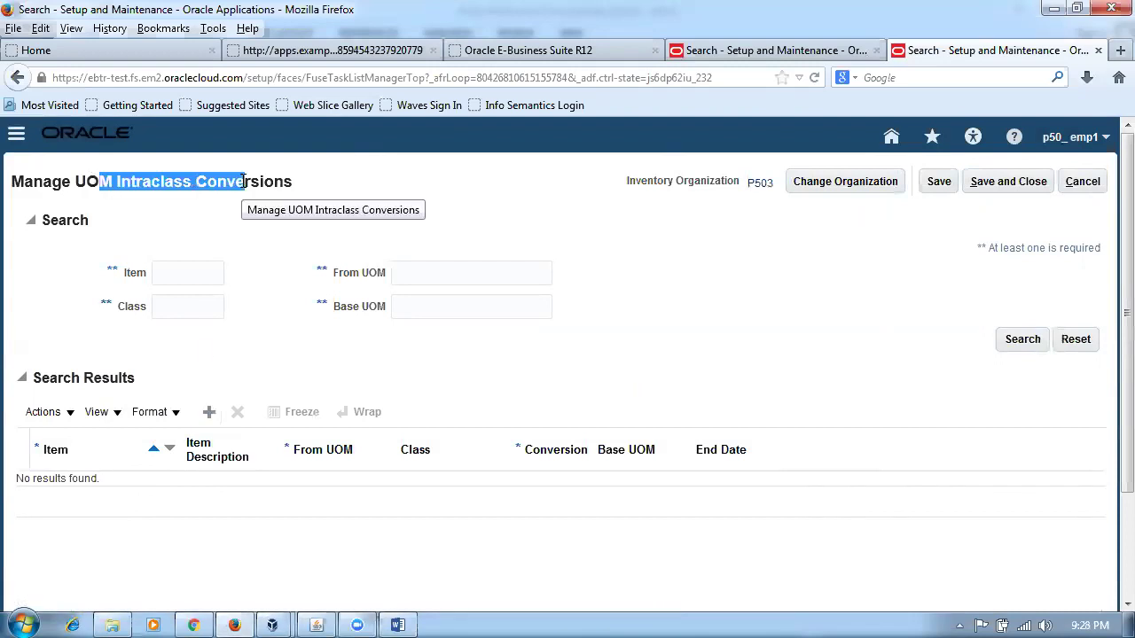
{"action": "left_click", "coordinate": [209, 411]}
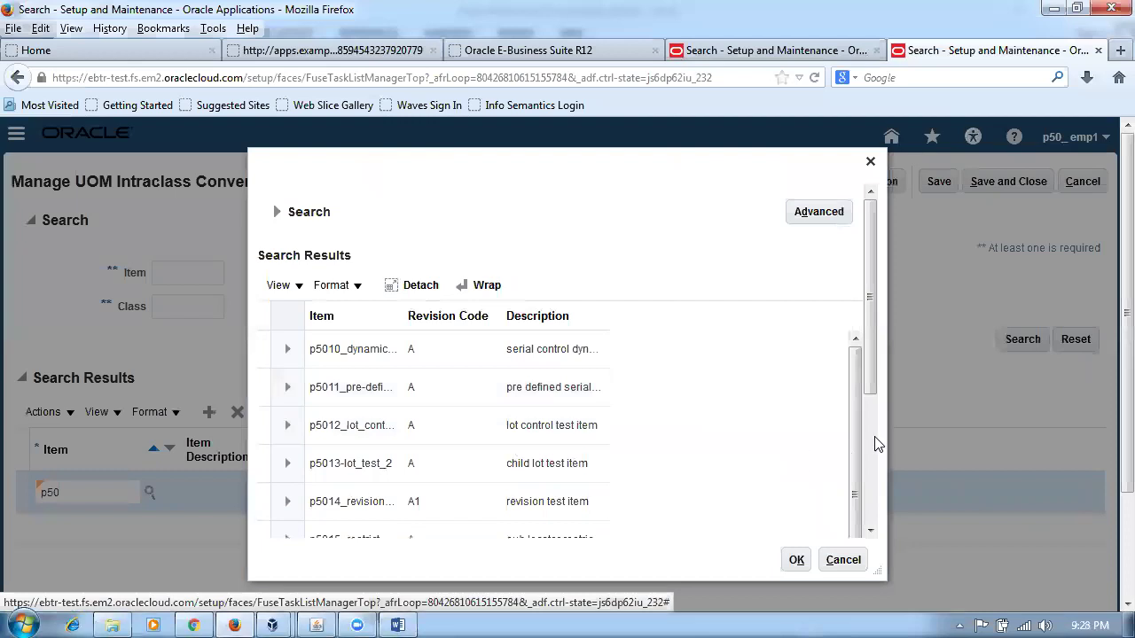
{"action": "scroll", "coordinate": [876, 442], "scroll_direction": "down", "scroll_amount": 3}
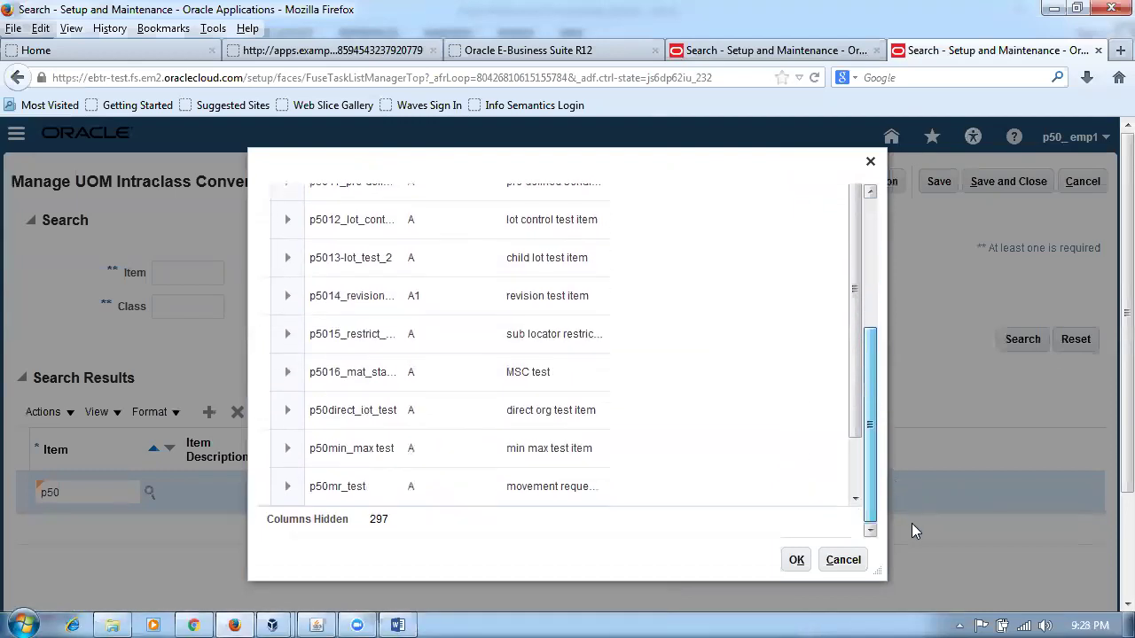
{"action": "left_click_drag", "start_coordinate": [858, 422], "coordinate": [840, 377]}
{"action": "left_click_drag", "start_coordinate": [870, 411], "coordinate": [866, 346]}
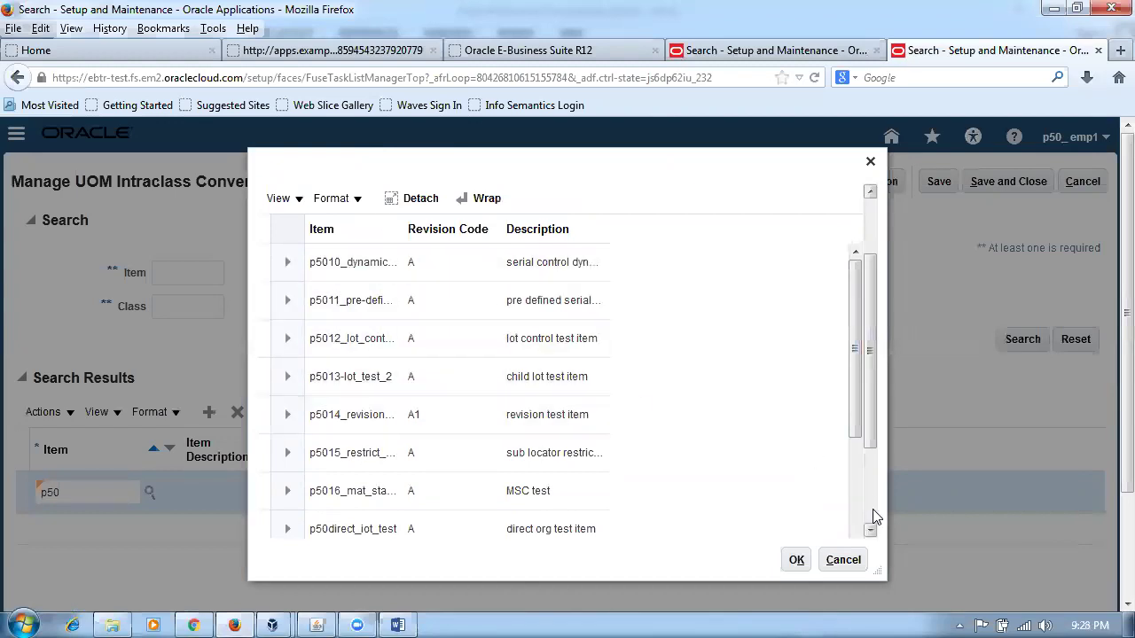
{"action": "left_click", "coordinate": [841, 559]}
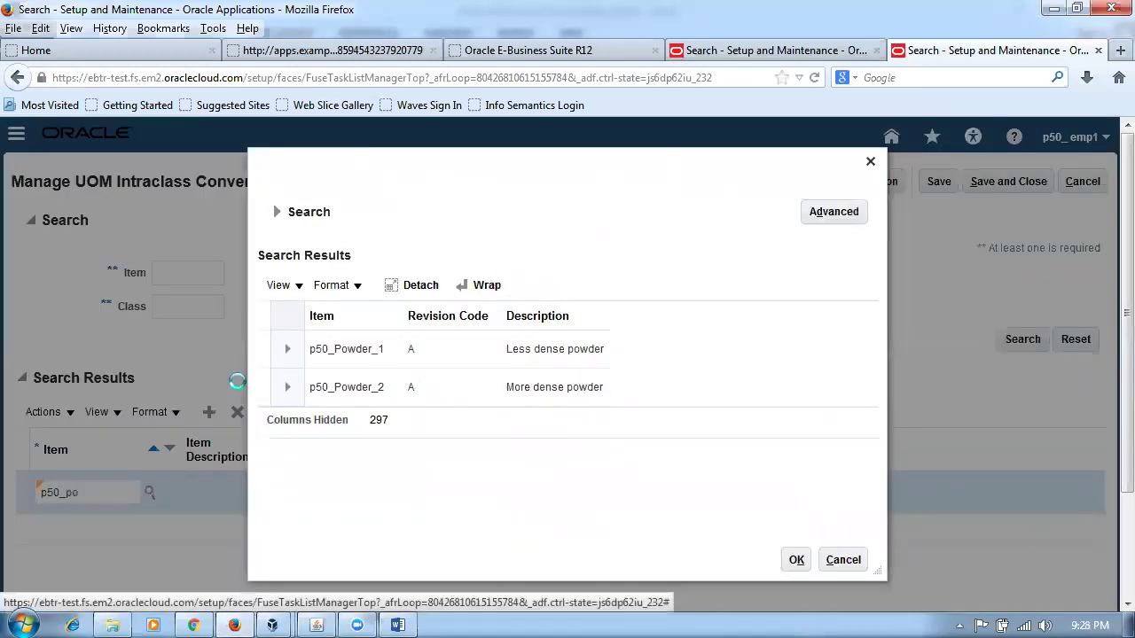
{"action": "left_click", "coordinate": [322, 401]}
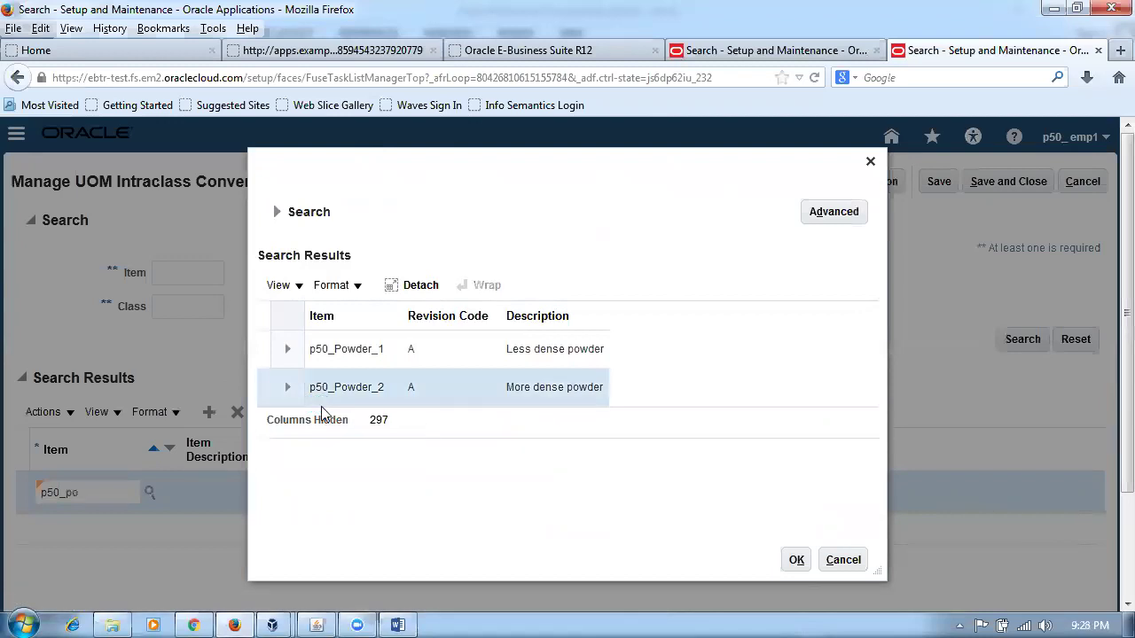
{"action": "left_click", "coordinate": [788, 568]}
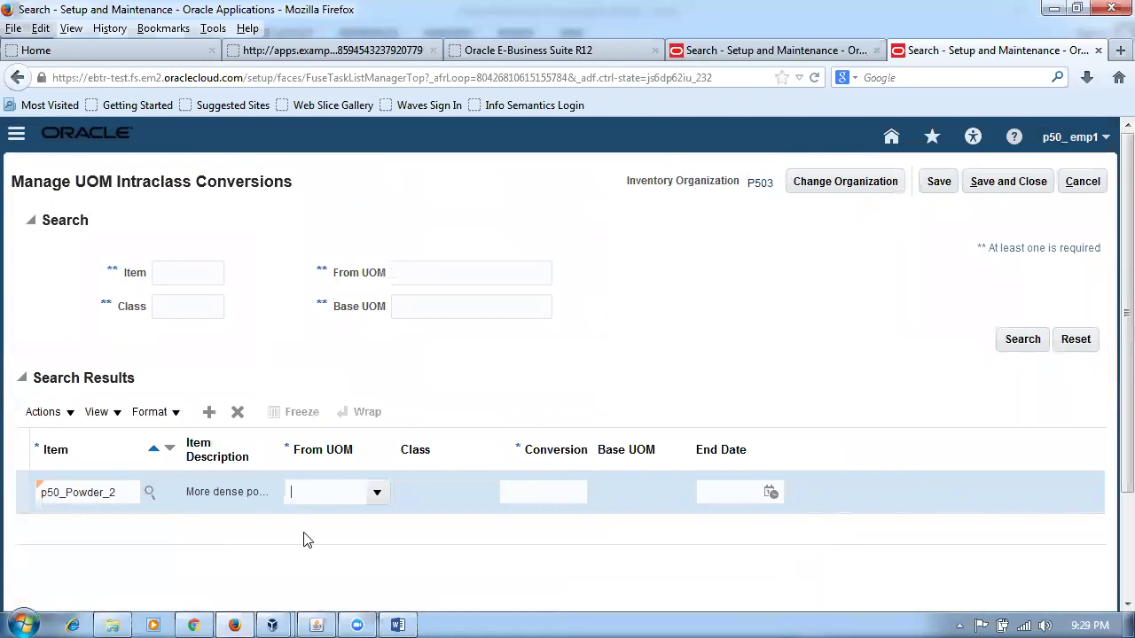
- Set the From UOM to p50_Packet, then select its 20 p50_Grams conversion value
{"action": "type", "text": "0"}
{"action": "key", "text": "Tab"}
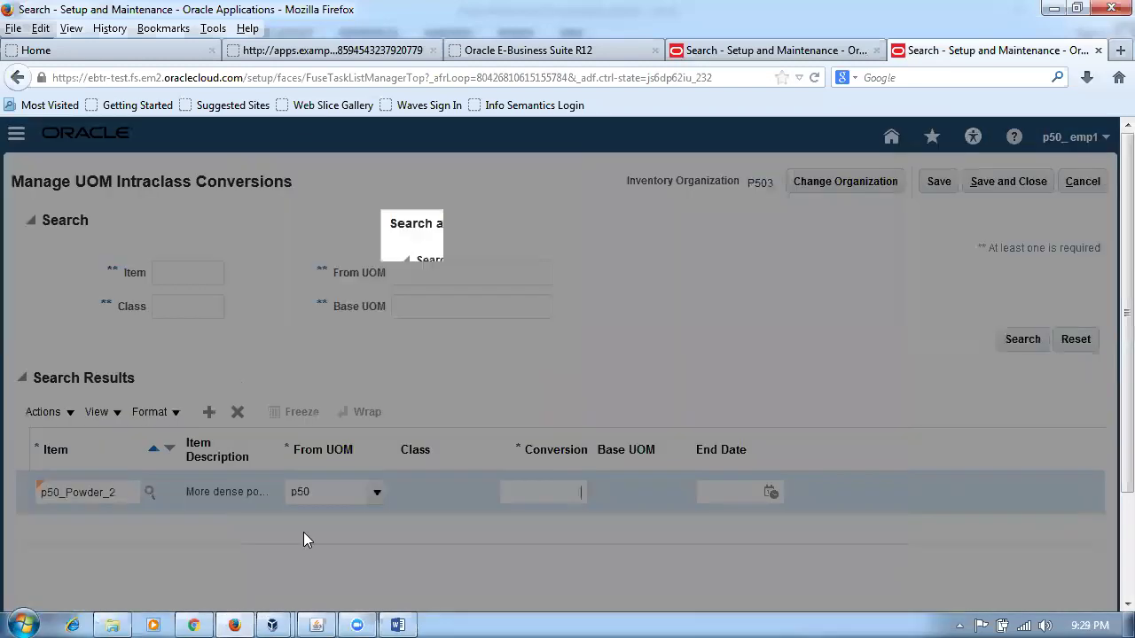
{"action": "left_click", "coordinate": [514, 432]}
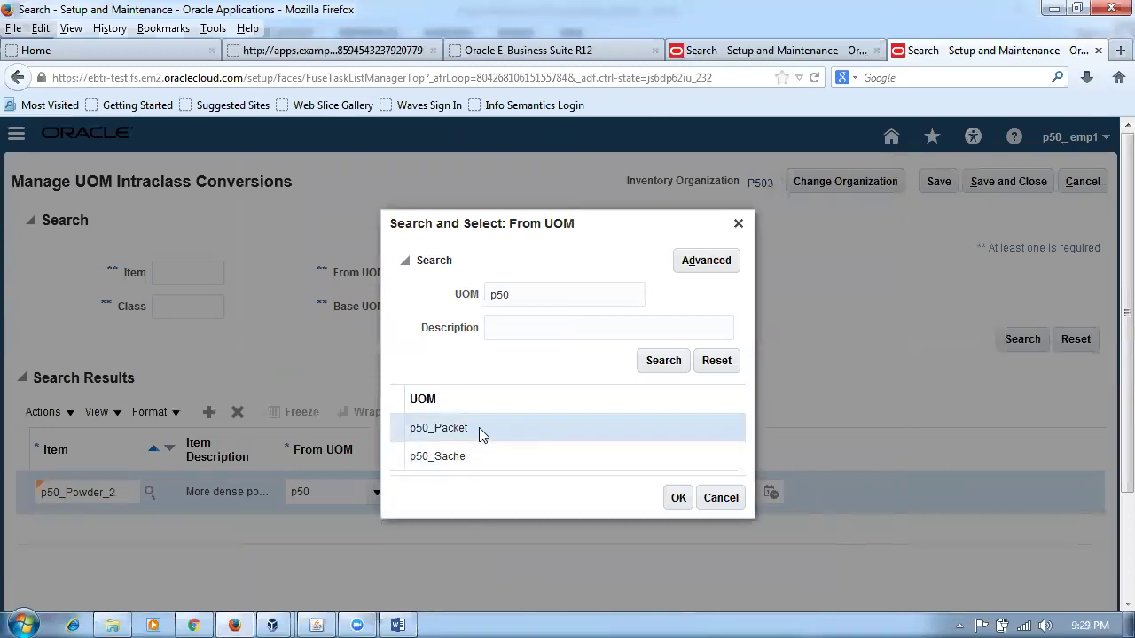
{"action": "left_click", "coordinate": [678, 501]}
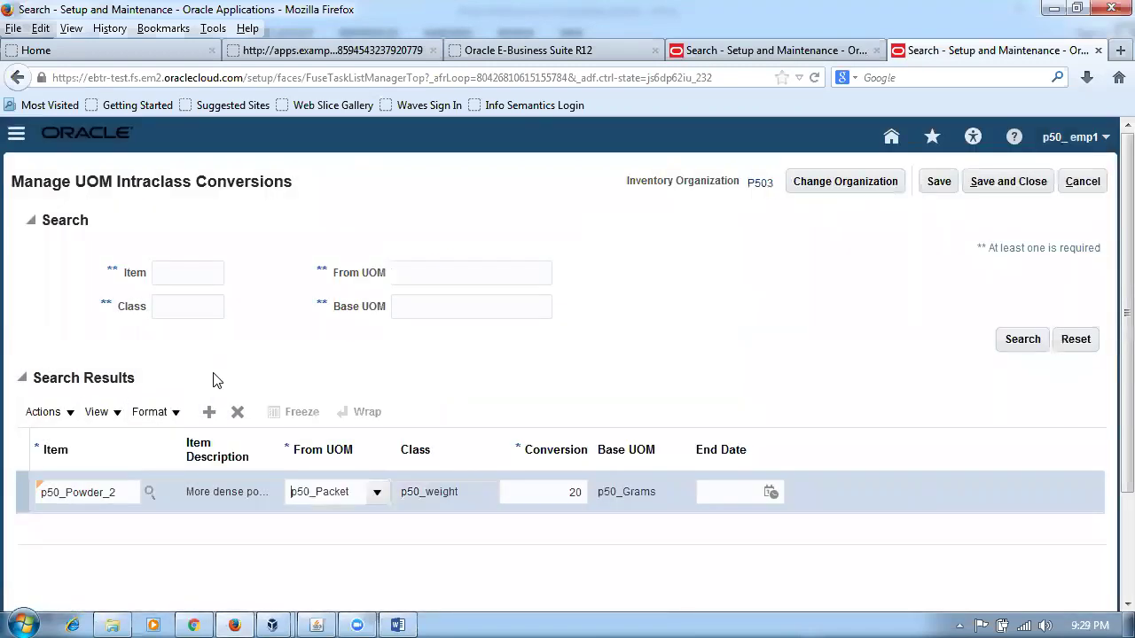
{"action": "left_click", "coordinate": [293, 589]}
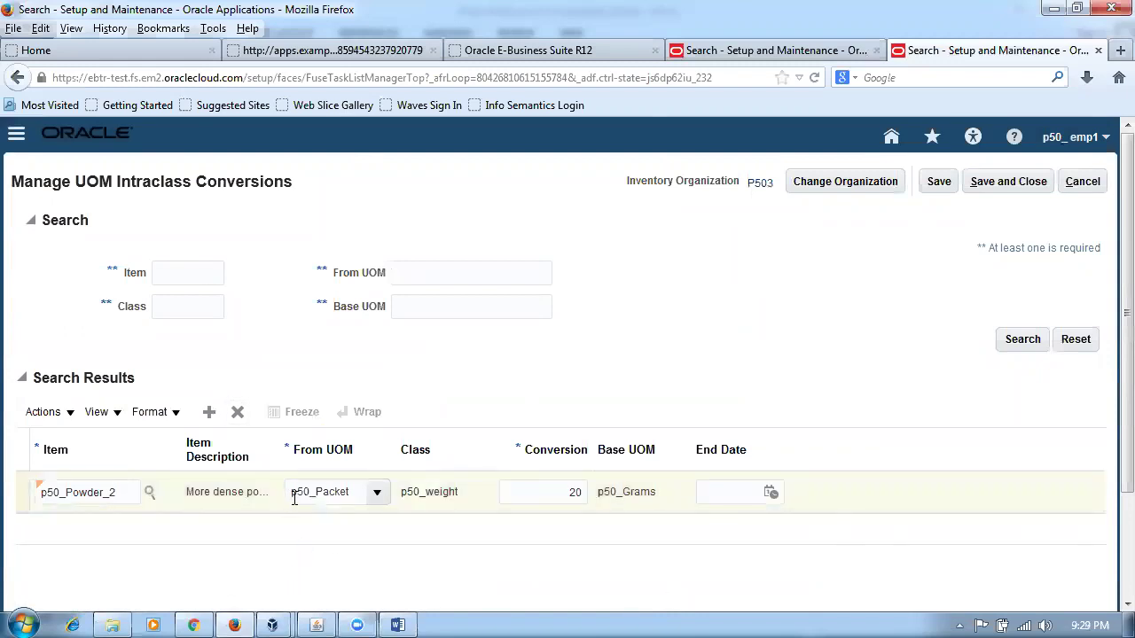
{"action": "left_click", "coordinate": [544, 494]}
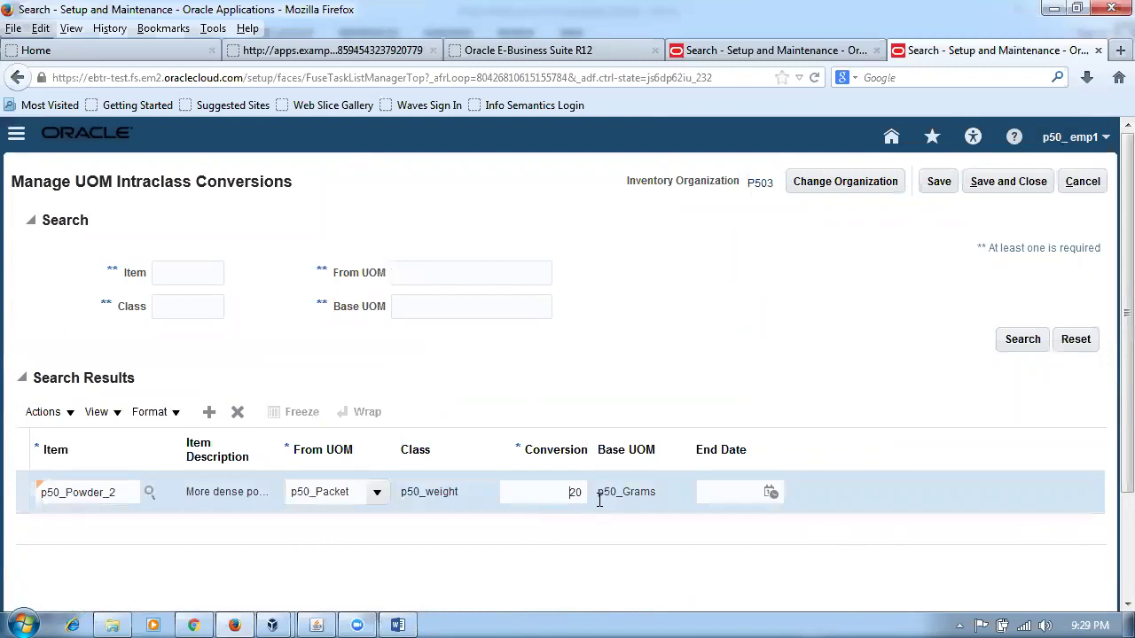
{"action": "key", "text": "ctrl+a"}
{"action": "left_click", "coordinate": [396, 623]}
{"action": "left_click", "coordinate": [389, 499]}
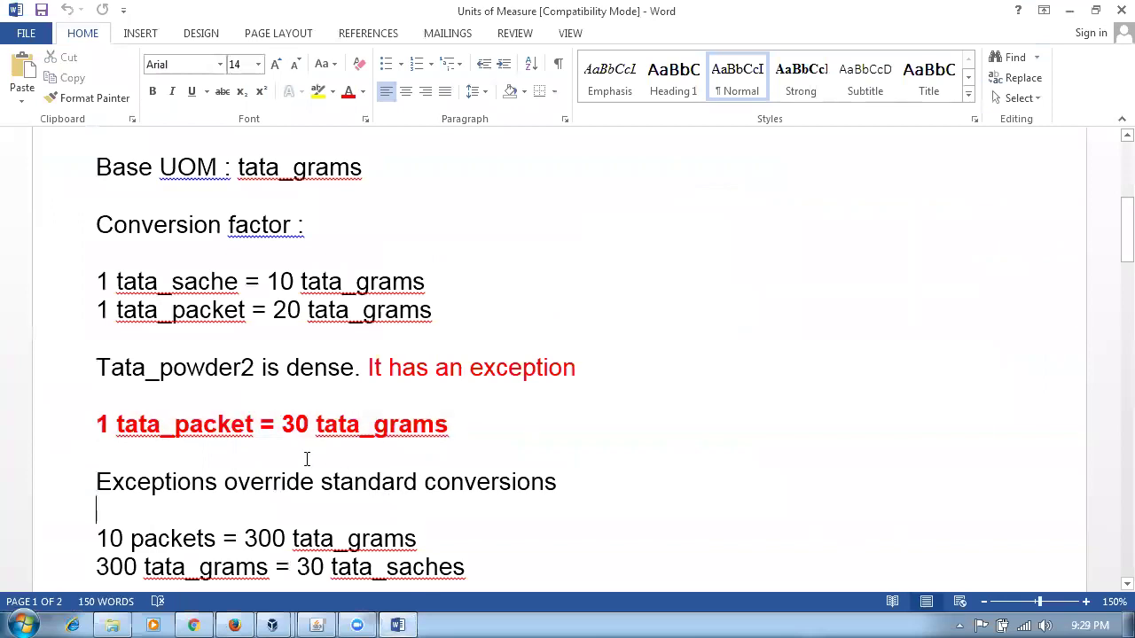
{"action": "left_click_drag", "start_coordinate": [255, 432], "coordinate": [363, 435]}
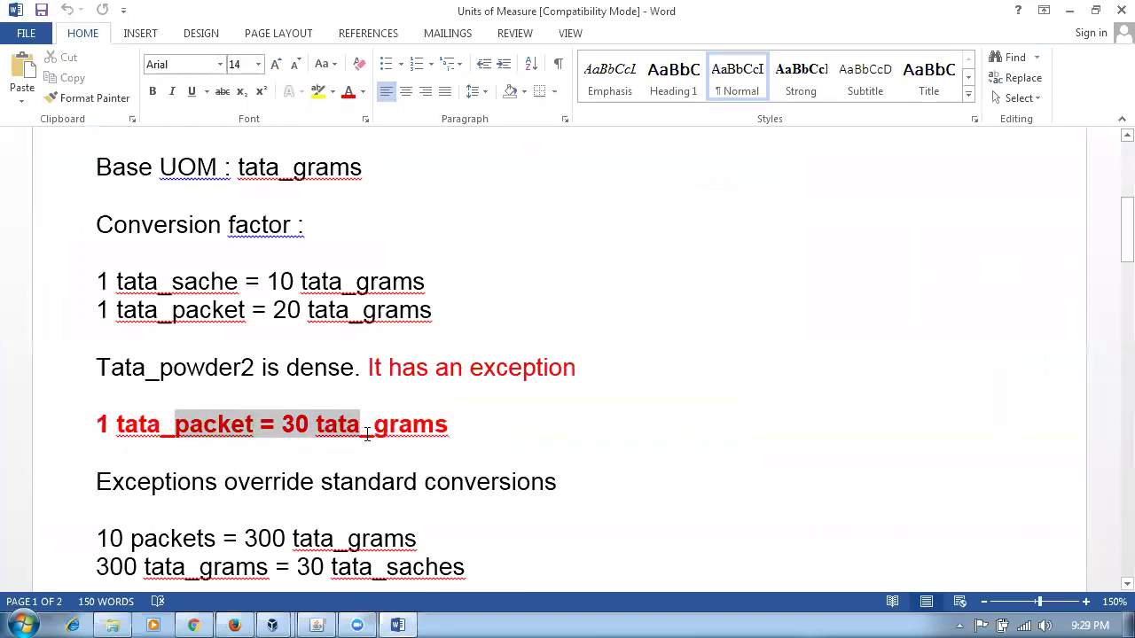
{"action": "left_click_drag", "start_coordinate": [191, 371], "coordinate": [322, 380]}
{"action": "key", "text": "alt+Tab"}
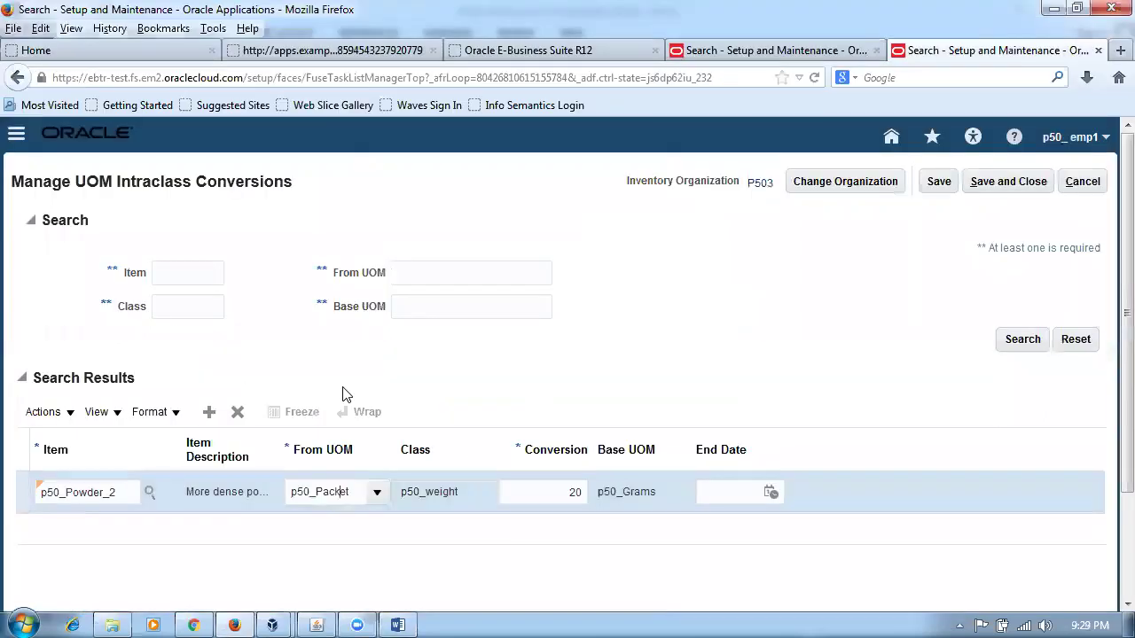
- Change the p50_Packet conversion from 20 to 30 p50_Grams, then Save and Close
{"action": "left_click_drag", "start_coordinate": [559, 494], "coordinate": [575, 494]}
{"action": "type", "text": "30"}
{"action": "key", "text": "Tab"}
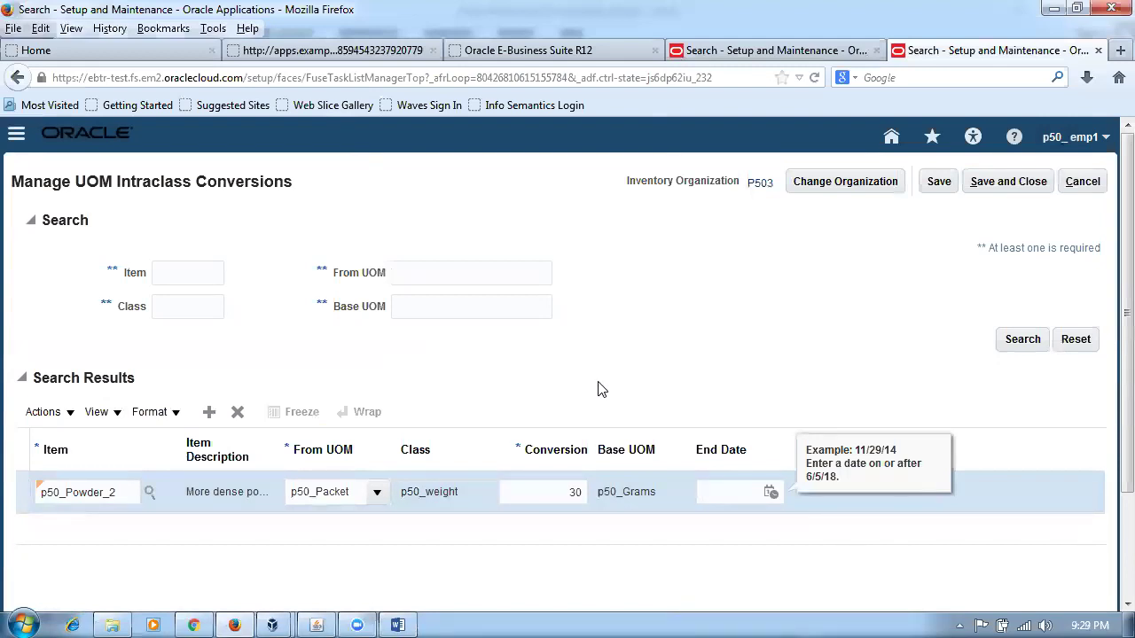
{"action": "left_click", "coordinate": [599, 390]}
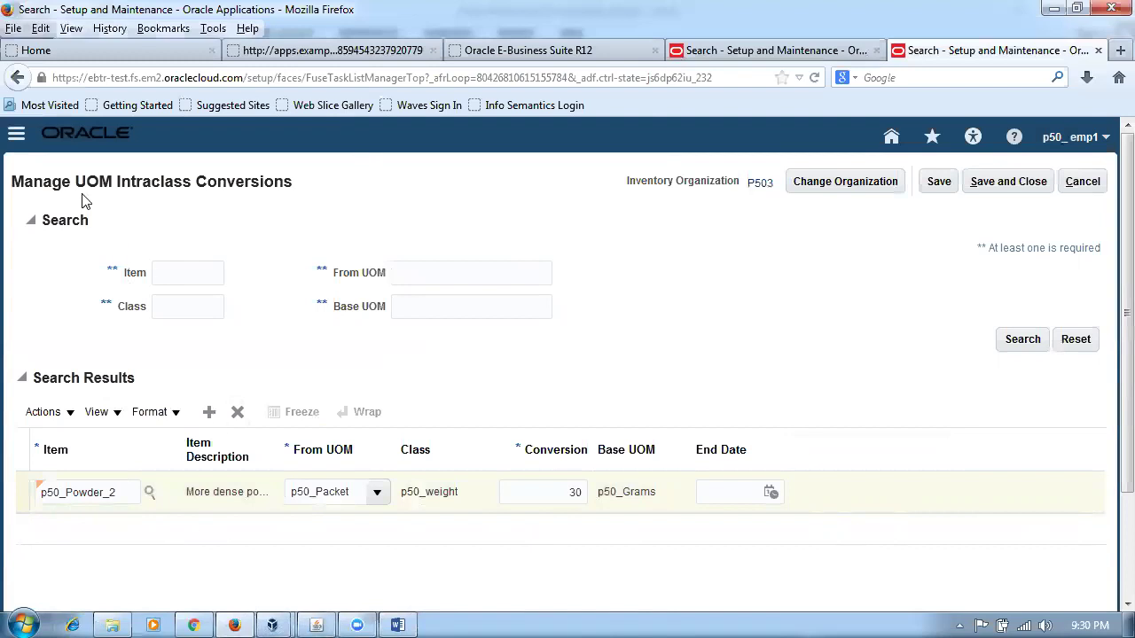
{"action": "left_click_drag", "start_coordinate": [78, 186], "coordinate": [241, 192]}
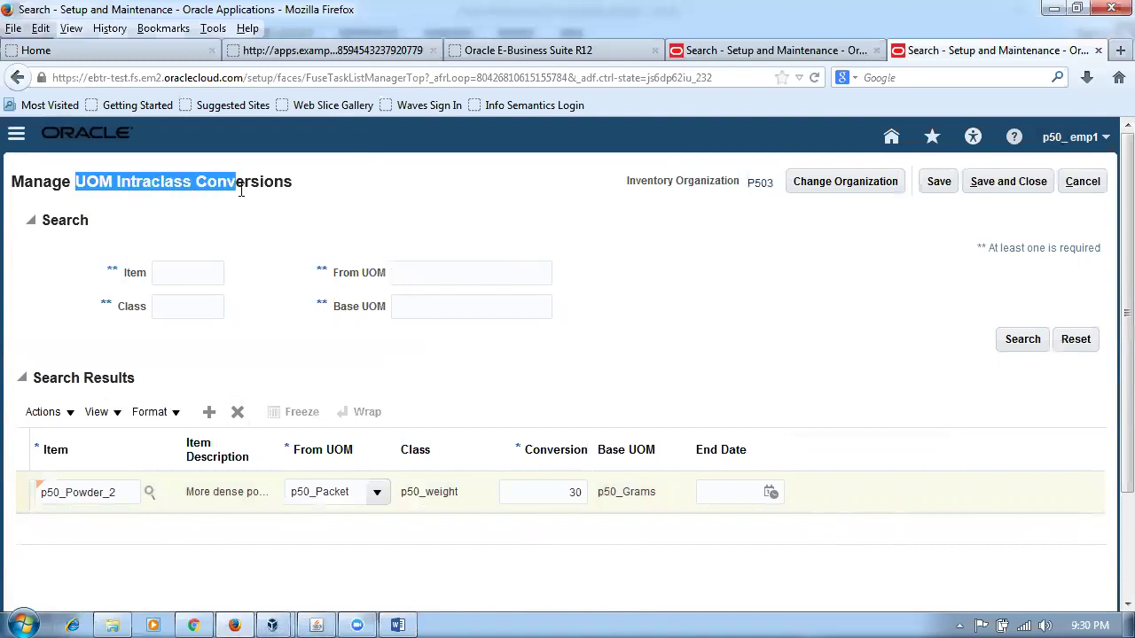
{"action": "left_click", "coordinate": [754, 362]}
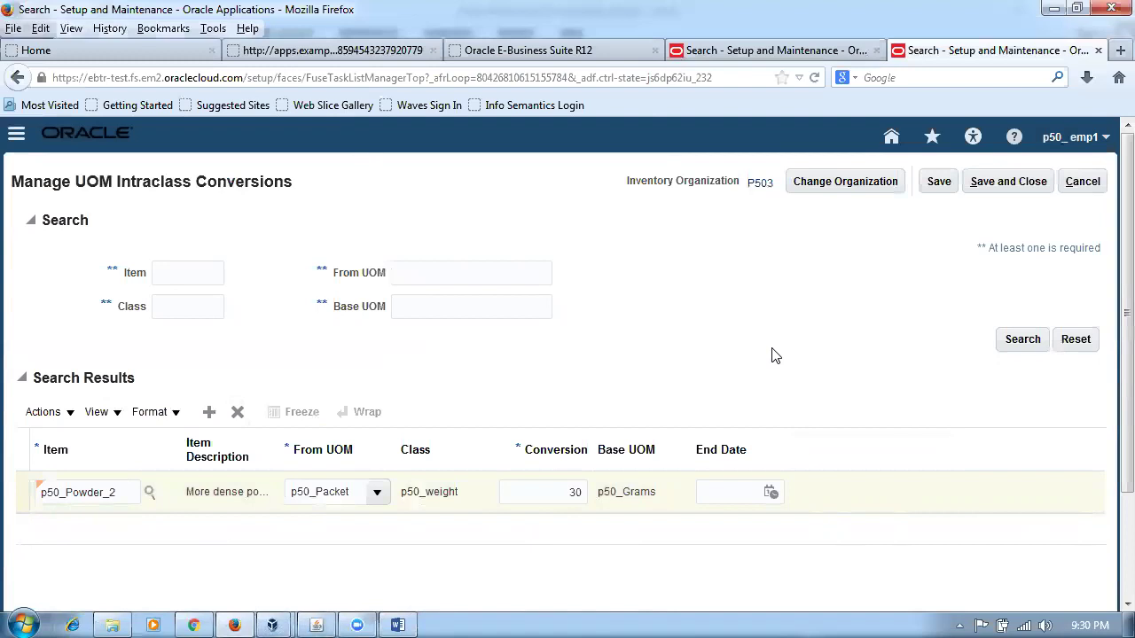
{"action": "left_click", "coordinate": [1023, 188]}
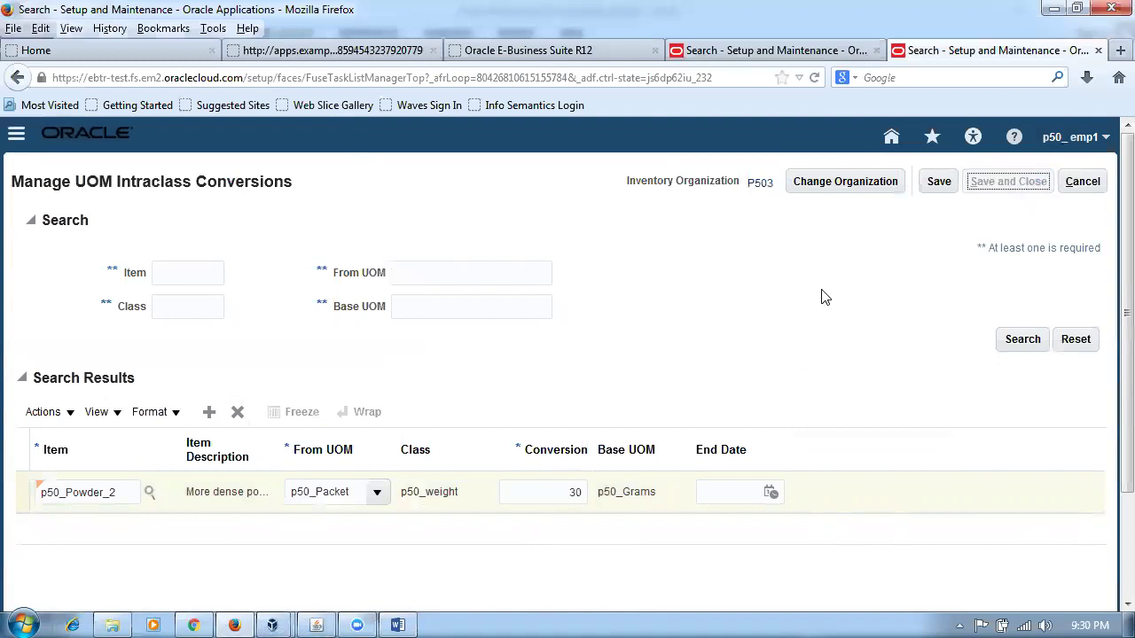
- Read through the Units of Measure notes, highlighting powder2 in the dense-powder sentence
{"action": "left_click", "coordinate": [398, 625]}
{"action": "left_click", "coordinate": [417, 483]}
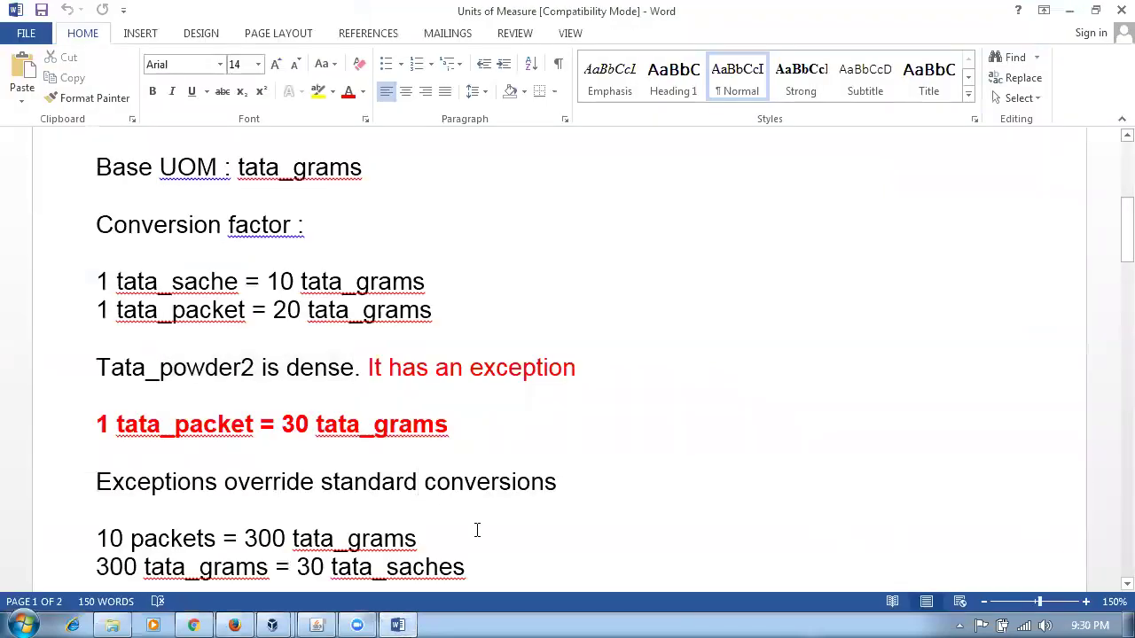
{"action": "scroll", "coordinate": [476, 530], "scroll_direction": "down", "scroll_amount": 1}
{"action": "left_click", "coordinate": [111, 475]}
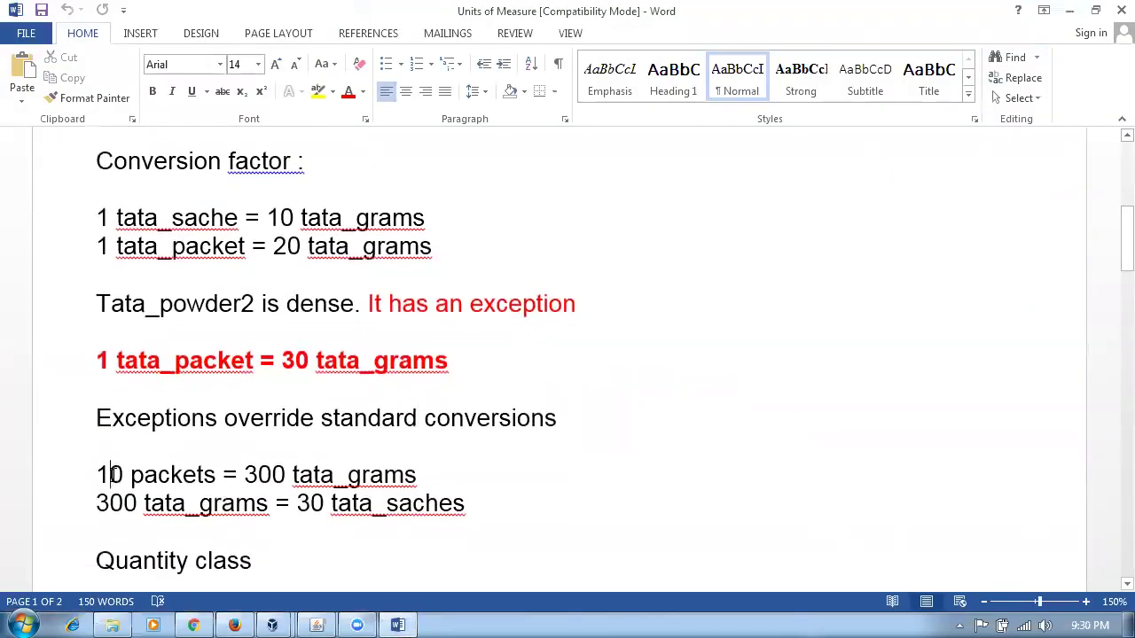
{"action": "left_click_drag", "start_coordinate": [189, 307], "coordinate": [262, 316]}
{"action": "scroll", "coordinate": [373, 463], "scroll_direction": "up", "scroll_amount": 1}
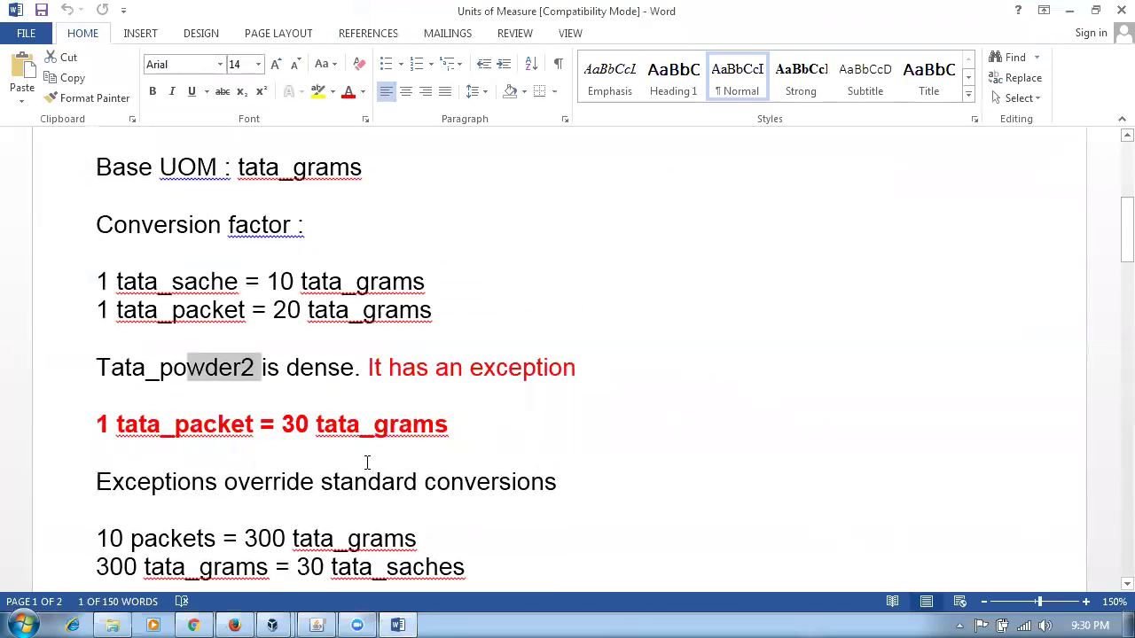
{"action": "scroll", "coordinate": [307, 440], "scroll_direction": "down", "scroll_amount": 1}
{"action": "left_click_drag", "start_coordinate": [144, 474], "coordinate": [178, 475]}
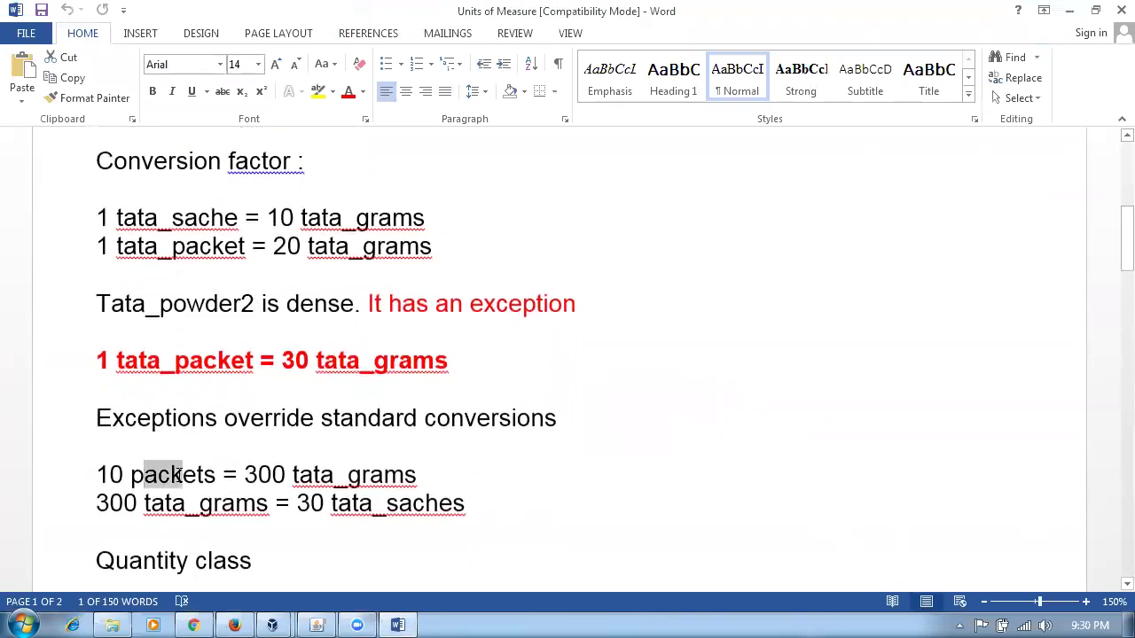
{"action": "scroll", "coordinate": [349, 466], "scroll_direction": "up", "scroll_amount": 3}
- Highlight the notes' unit list: tata_sache as primary UOM, tata_packet and tata_grams
{"action": "left_click_drag", "start_coordinate": [205, 222], "coordinate": [360, 207]}
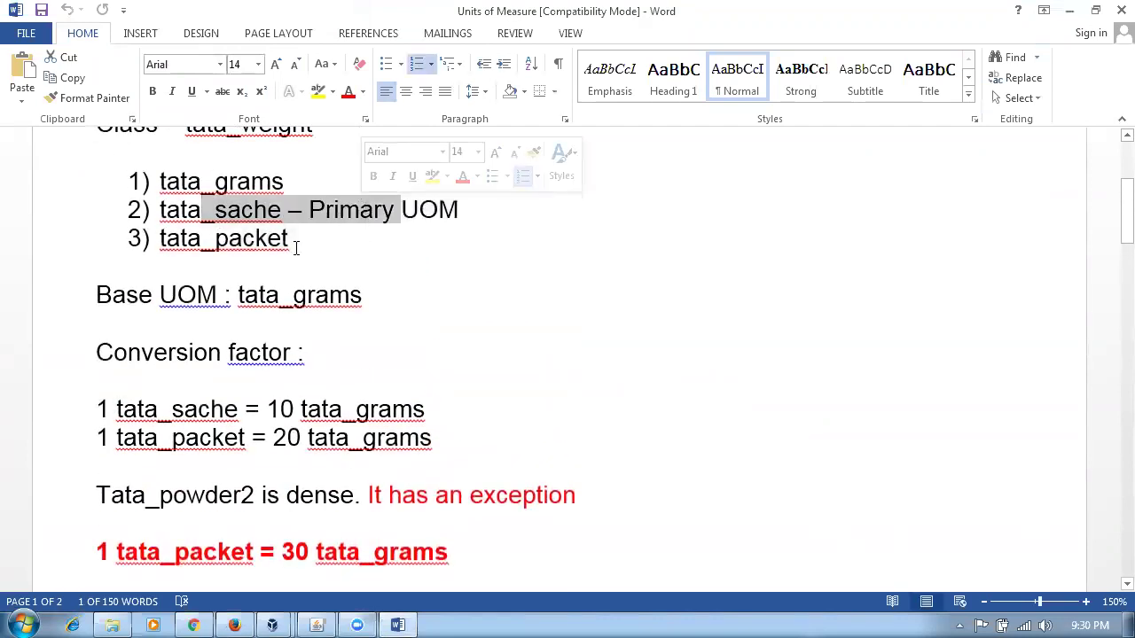
{"action": "left_click_drag", "start_coordinate": [229, 238], "coordinate": [237, 240]}
{"action": "left_click", "coordinate": [220, 220]}
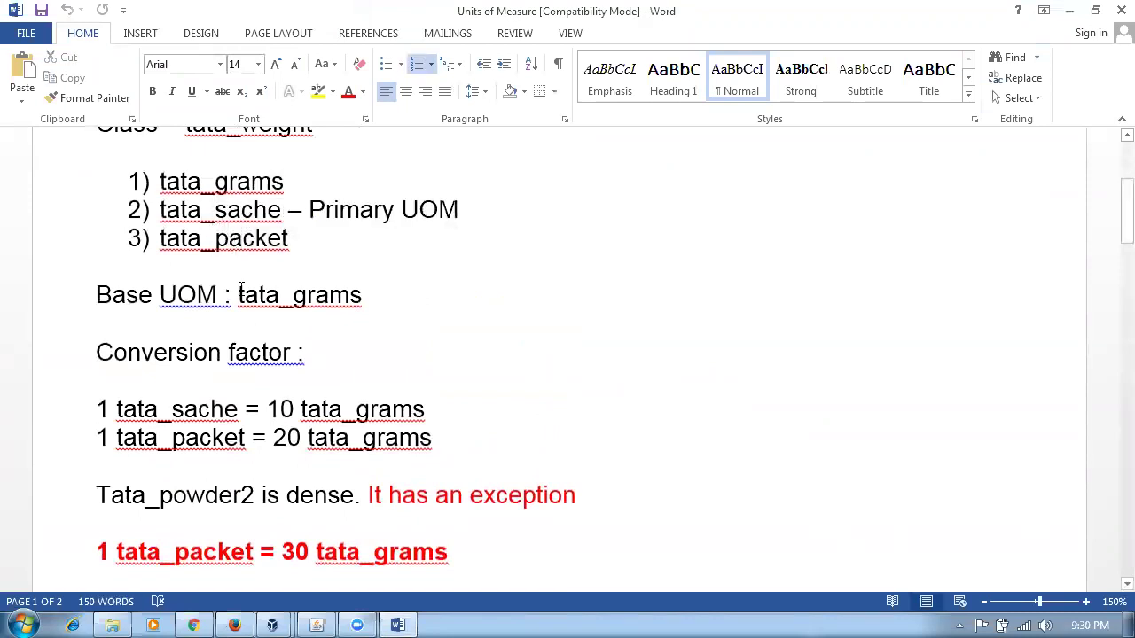
{"action": "left_click_drag", "start_coordinate": [216, 239], "coordinate": [242, 239]}
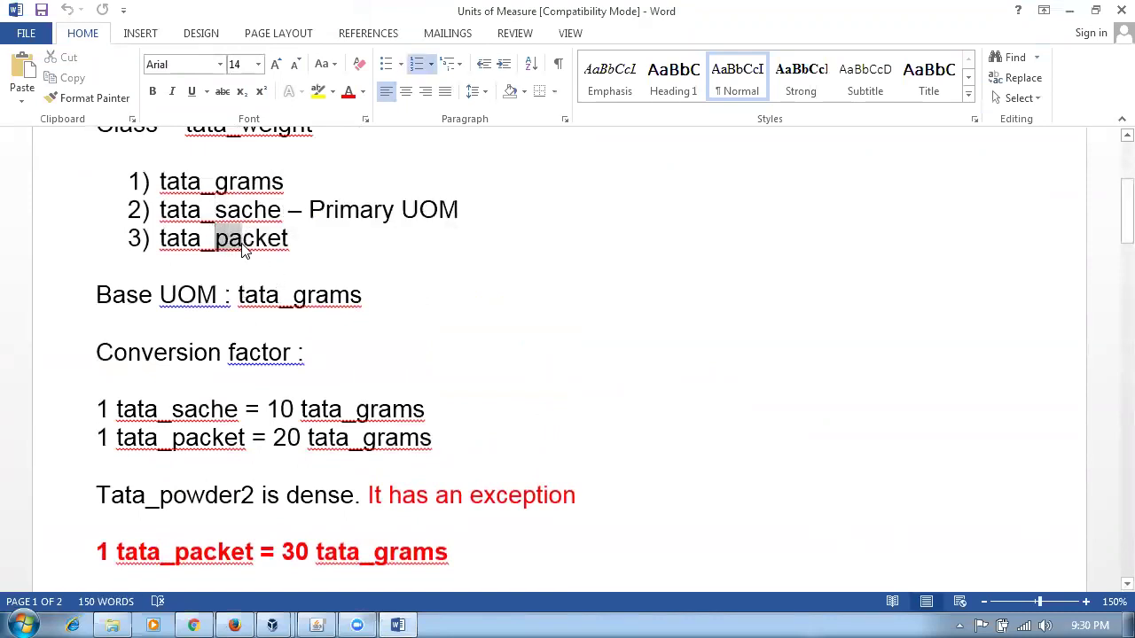
{"action": "left_click_drag", "start_coordinate": [215, 181], "coordinate": [237, 182]}
{"action": "left_click", "coordinate": [227, 210]}
{"action": "left_click_drag", "start_coordinate": [229, 249], "coordinate": [242, 248]}
{"action": "left_click", "coordinate": [217, 183]}
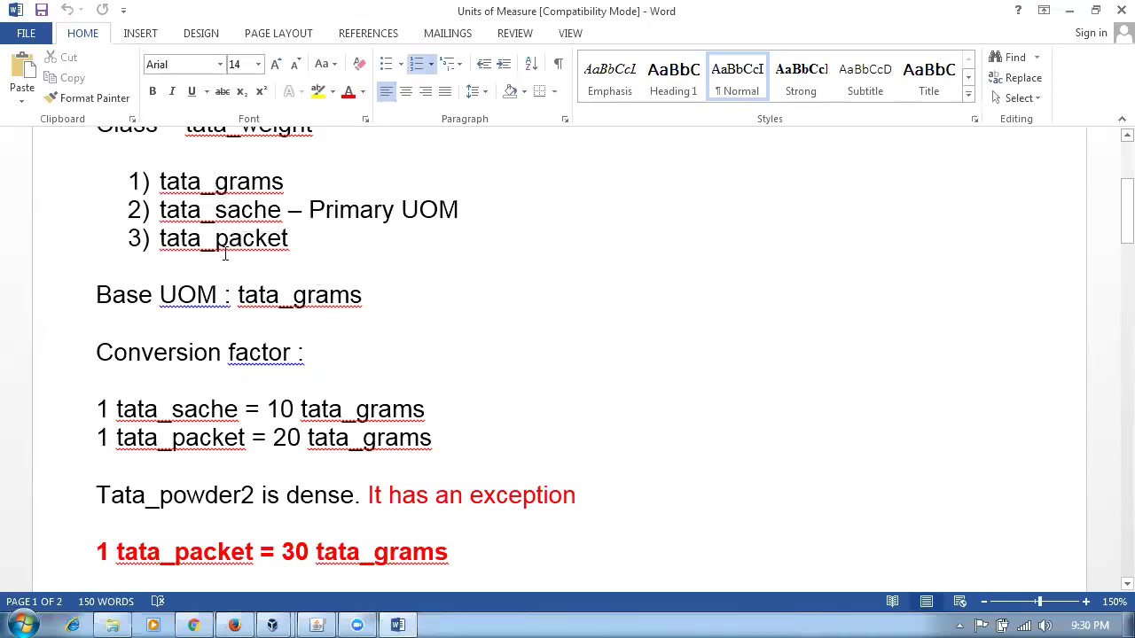
{"action": "left_click_drag", "start_coordinate": [215, 182], "coordinate": [237, 184]}
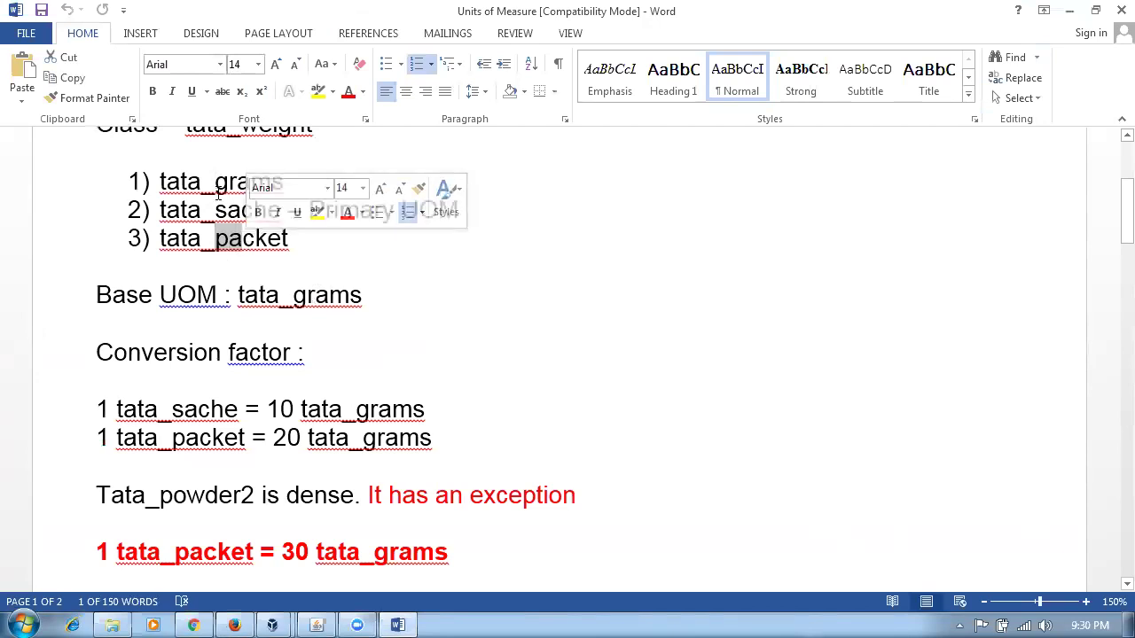
{"action": "left_click", "coordinate": [242, 210]}
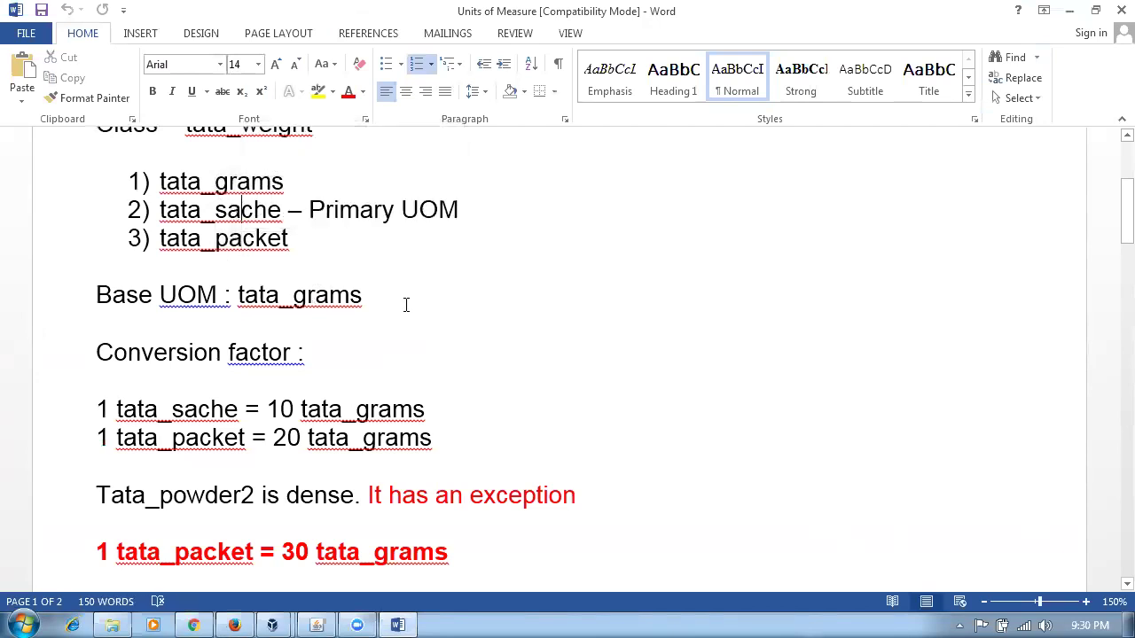
- Trace the working: 10 packets at 20 tata_grams give 300 tata_grams, i.e. 30 tata_saches
{"action": "scroll", "coordinate": [403, 308], "scroll_direction": "down", "scroll_amount": 2}
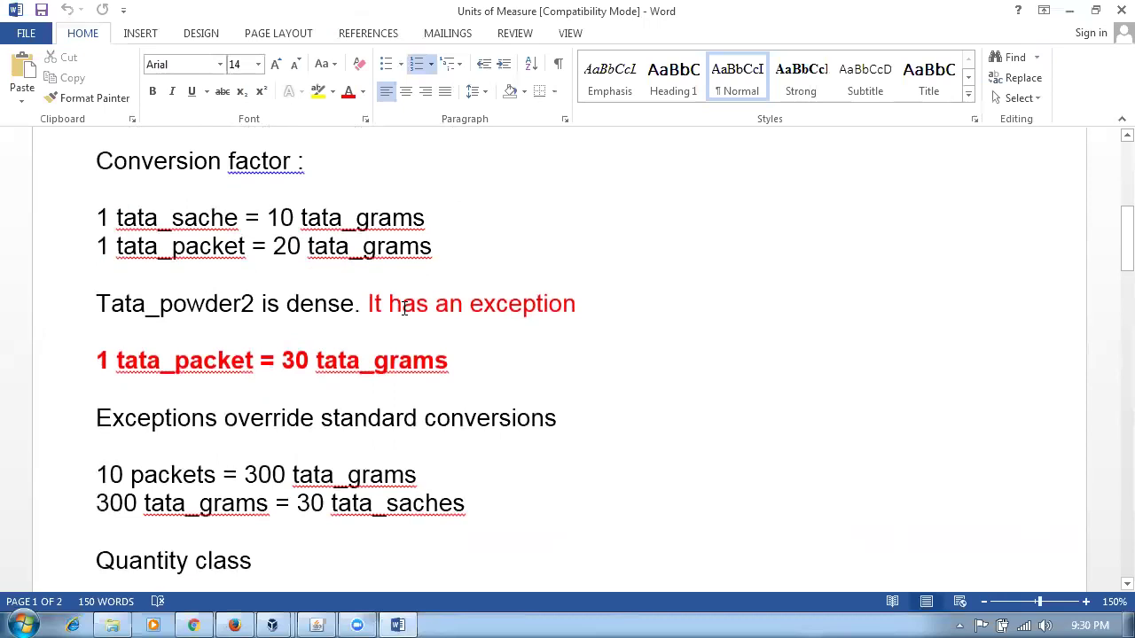
{"action": "scroll", "coordinate": [404, 307], "scroll_direction": "down", "scroll_amount": 1}
{"action": "left_click", "coordinate": [173, 413]}
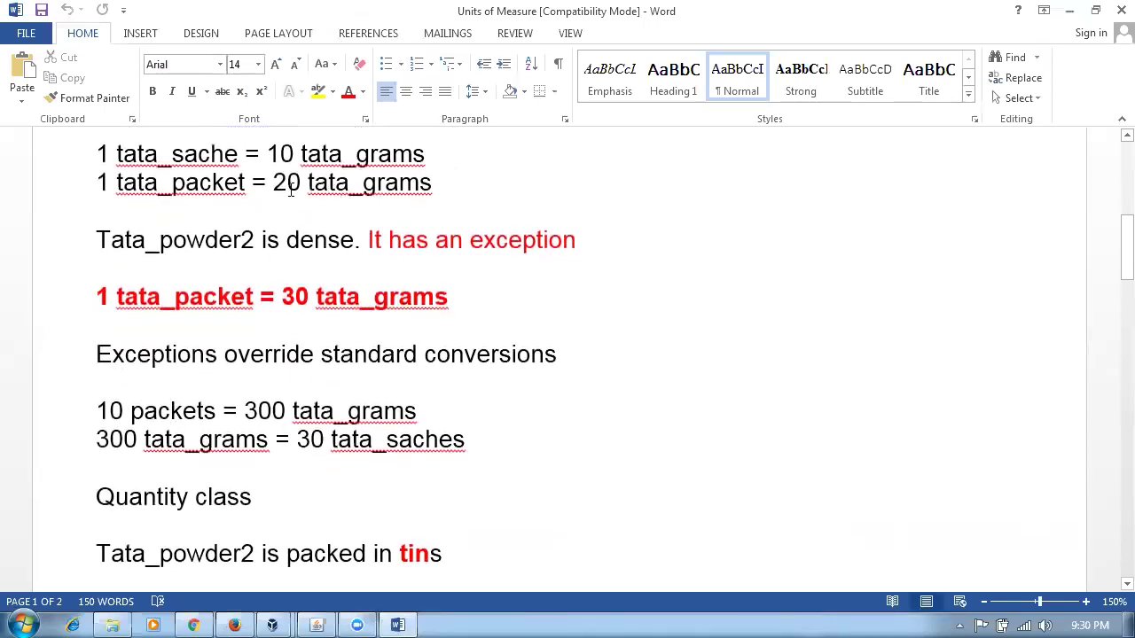
{"action": "left_click_drag", "start_coordinate": [330, 182], "coordinate": [368, 202]}
{"action": "left_click_drag", "start_coordinate": [251, 409], "coordinate": [336, 410]}
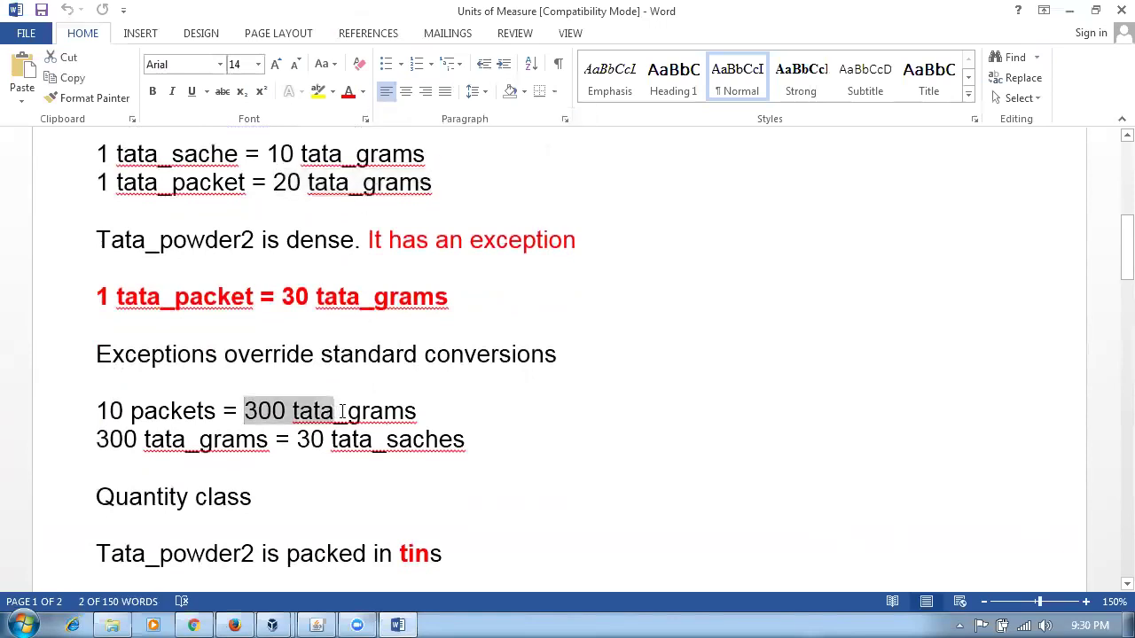
{"action": "left_click", "coordinate": [236, 441]}
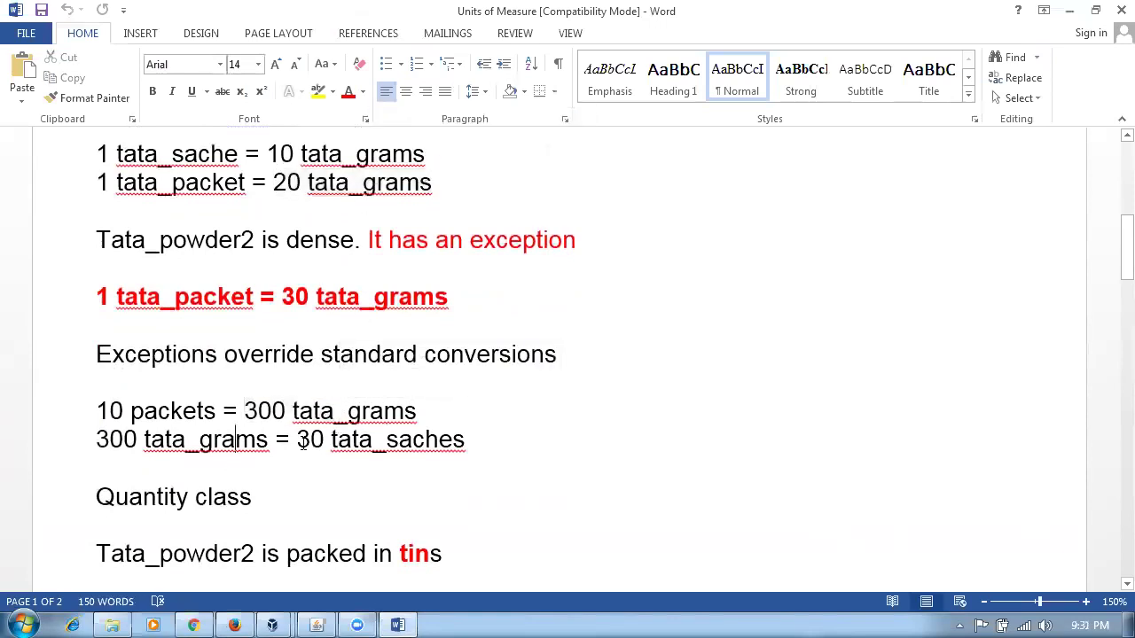
{"action": "left_click_drag", "start_coordinate": [297, 440], "coordinate": [407, 479]}
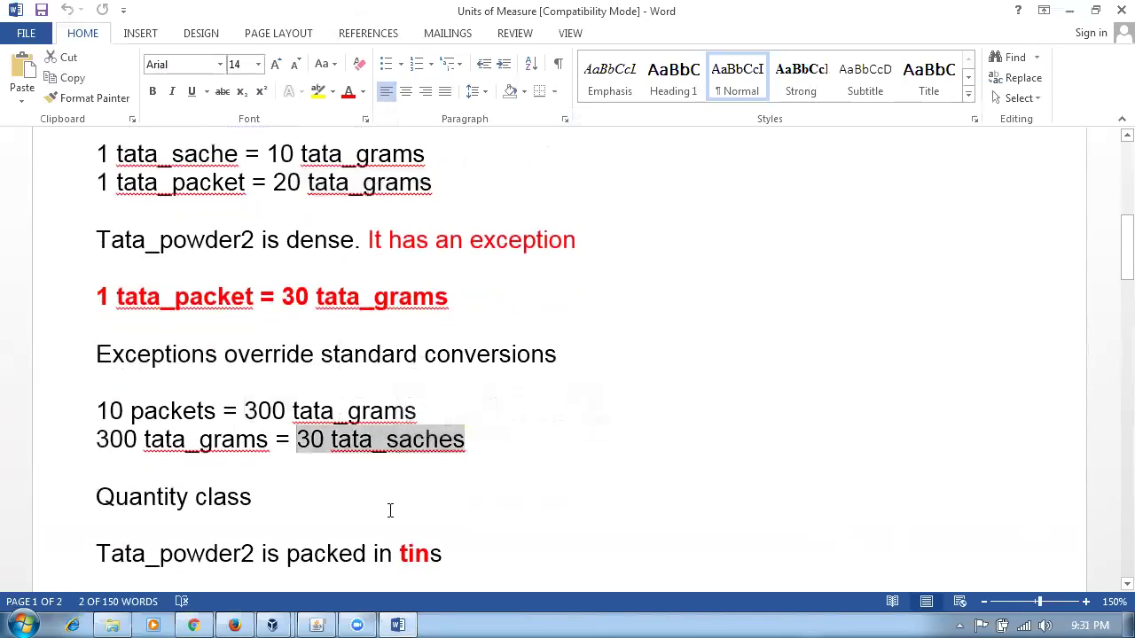
{"action": "left_click", "coordinate": [390, 508]}
{"action": "left_click_drag", "start_coordinate": [203, 411], "coordinate": [269, 439]}
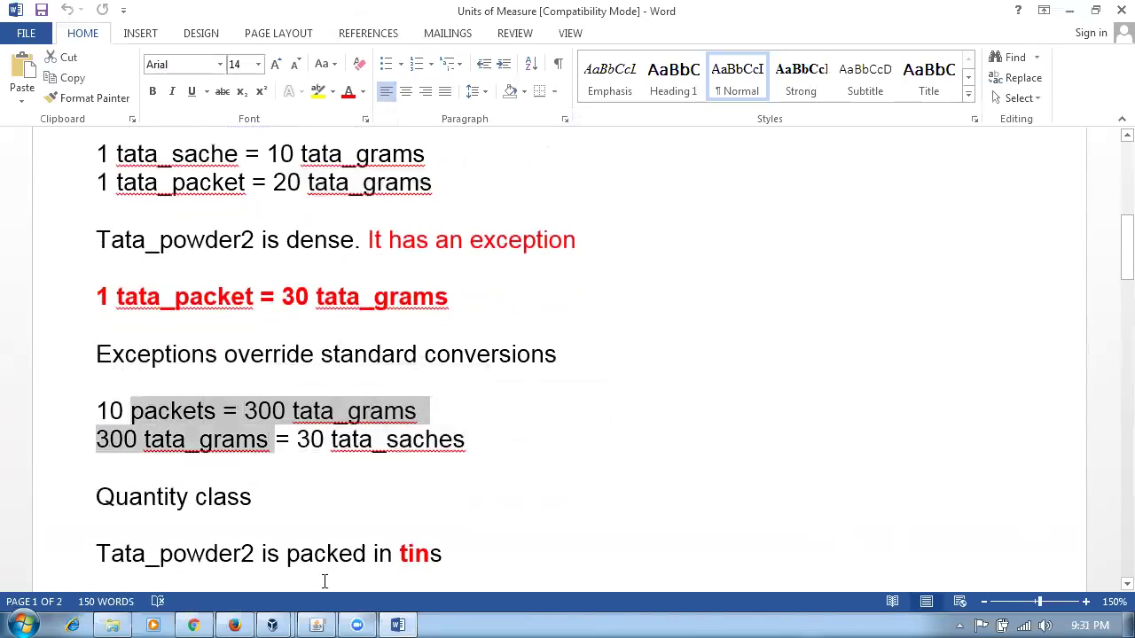
{"action": "left_click", "coordinate": [234, 625]}
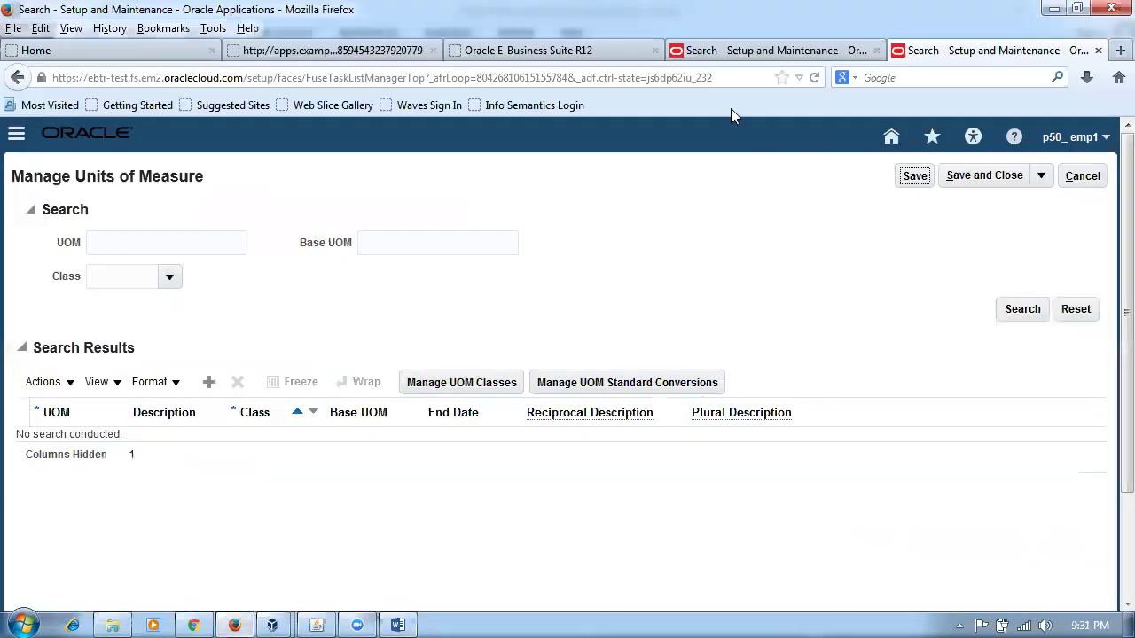
- Save and close the units of measure setup and return to the Oracle home page
{"action": "left_click", "coordinate": [687, 50]}
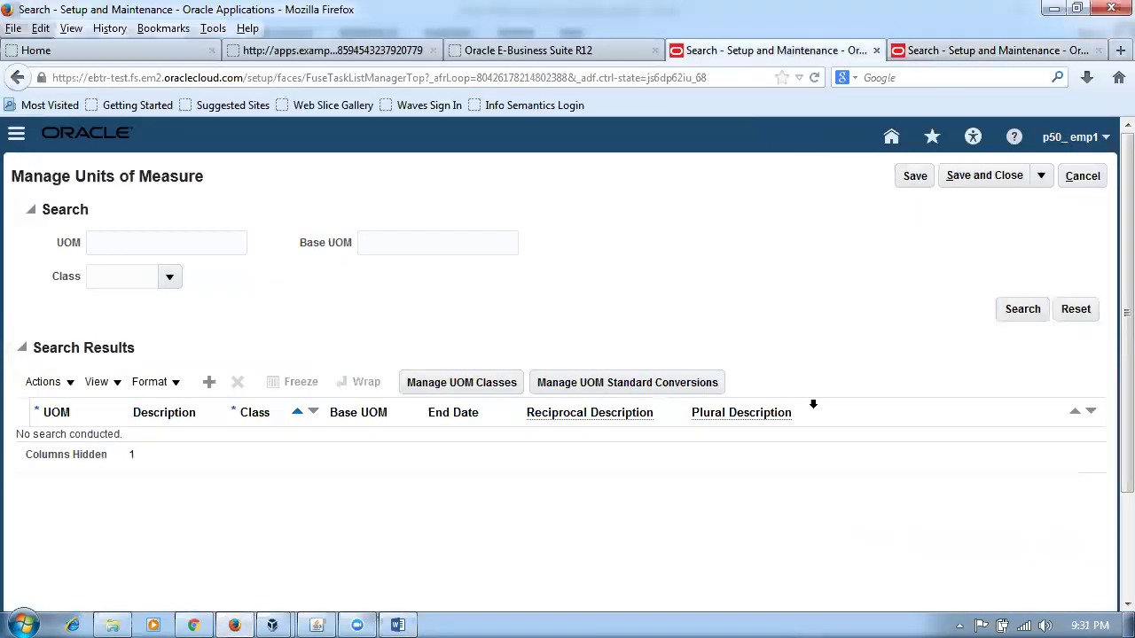
{"action": "left_click", "coordinate": [989, 177]}
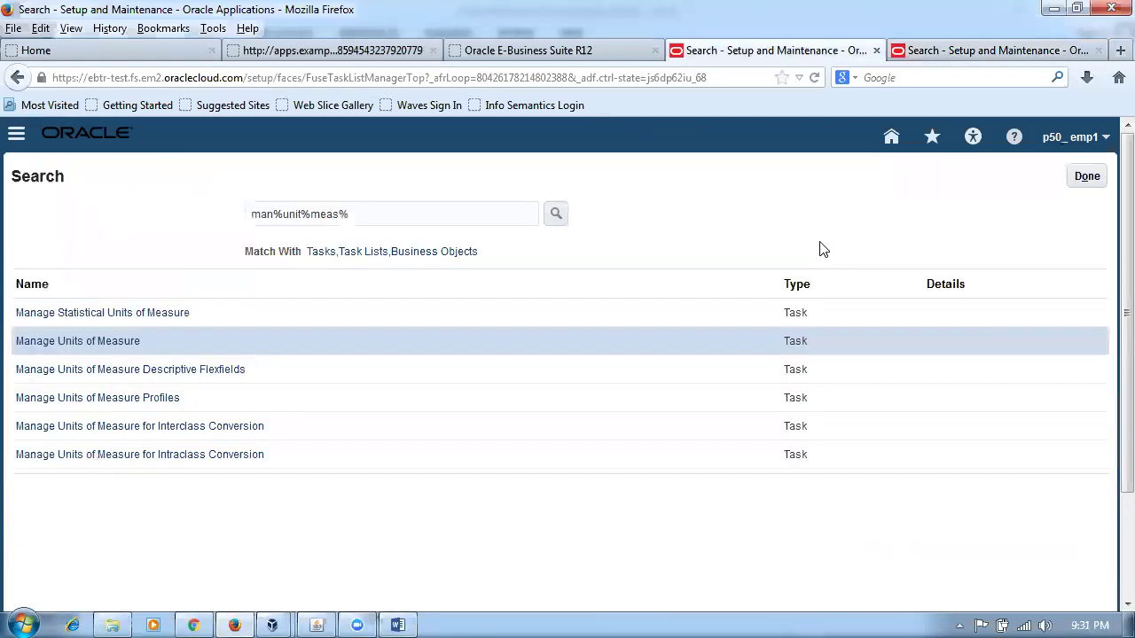
{"action": "left_click", "coordinate": [891, 136]}
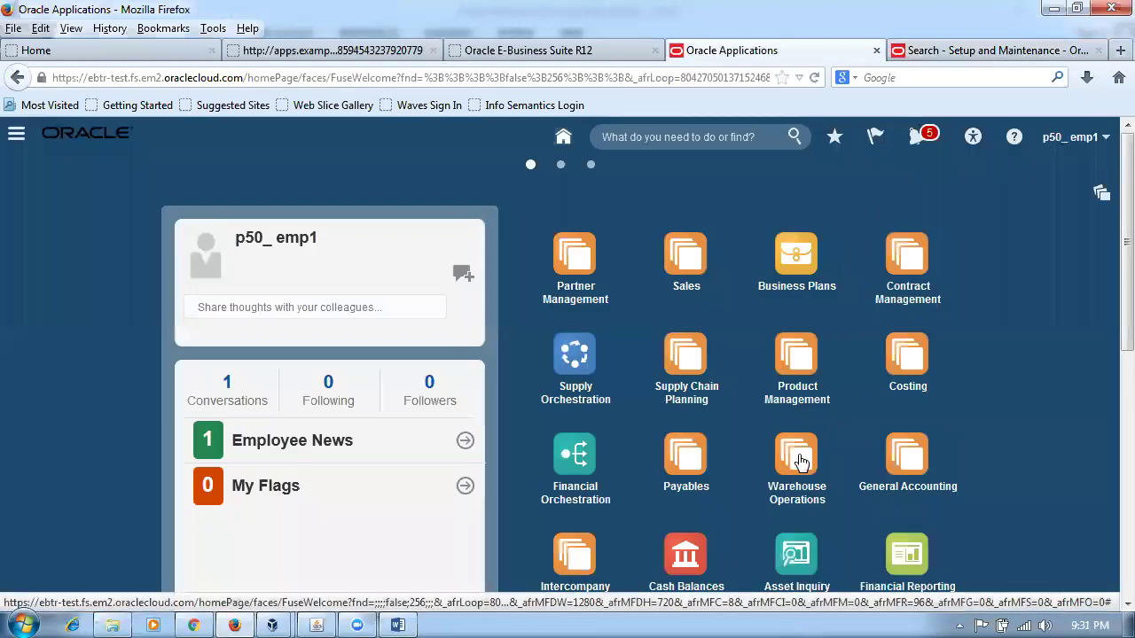
- Open the Inventory work area under Warehouse Operations for organization P503
{"action": "left_click", "coordinate": [801, 461]}
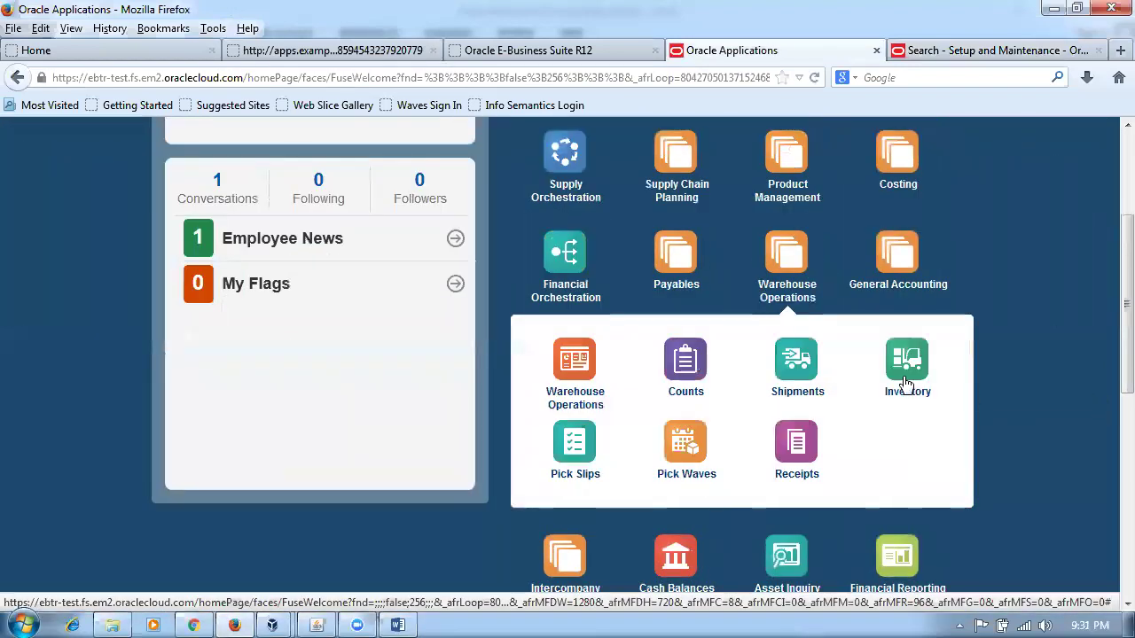
{"action": "left_click", "coordinate": [908, 381]}
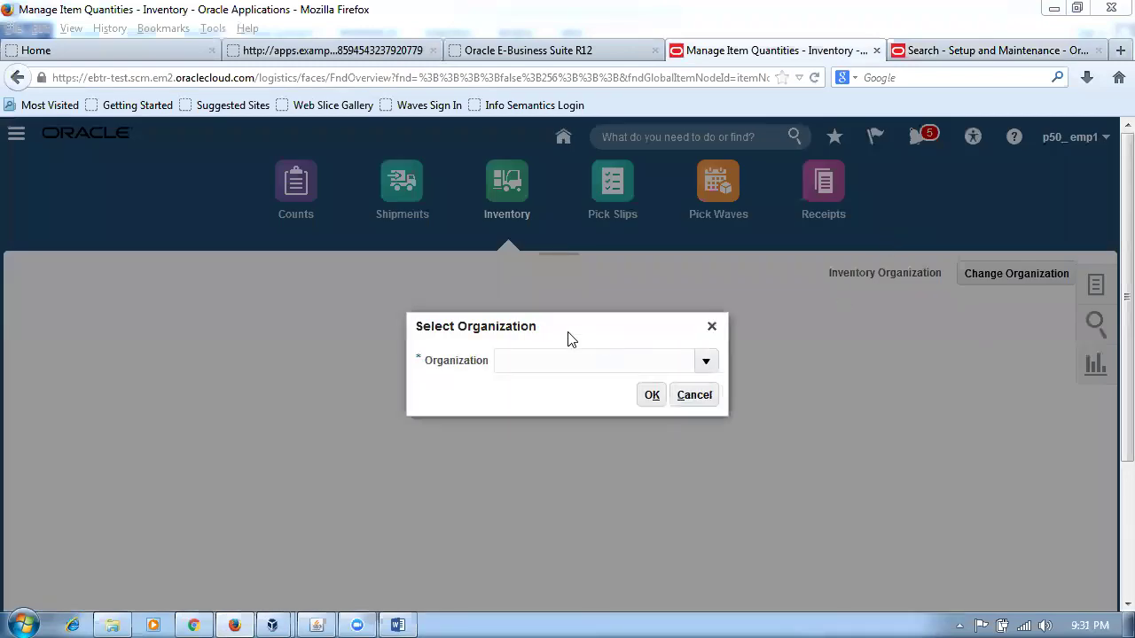
{"action": "left_click", "coordinate": [544, 360]}
{"action": "type", "text": "P503"}
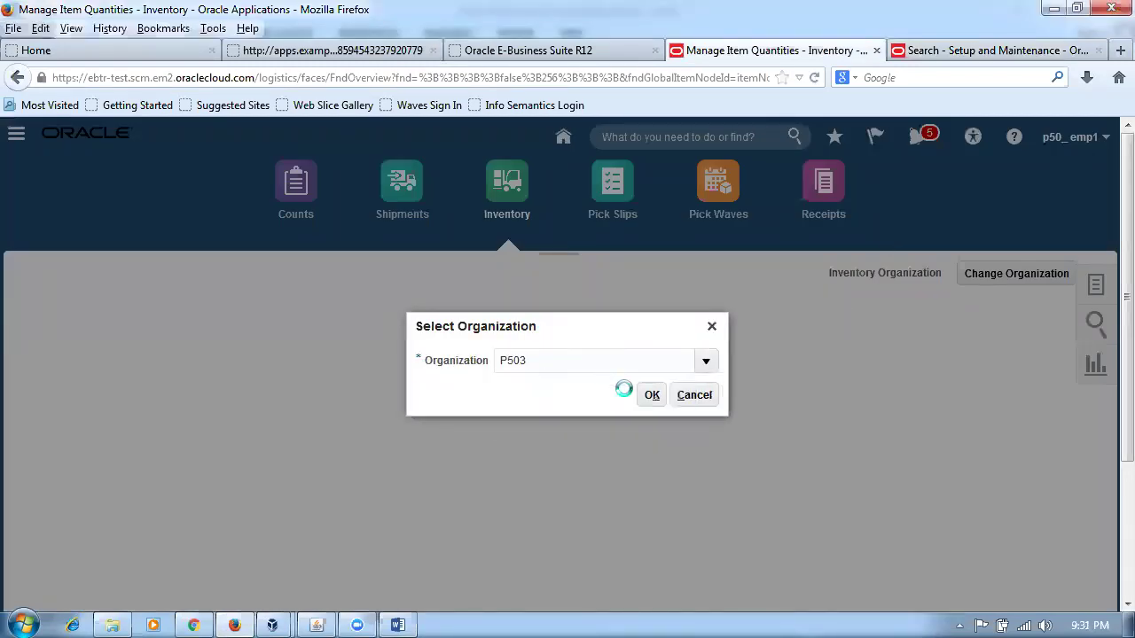
{"action": "left_click", "coordinate": [651, 396]}
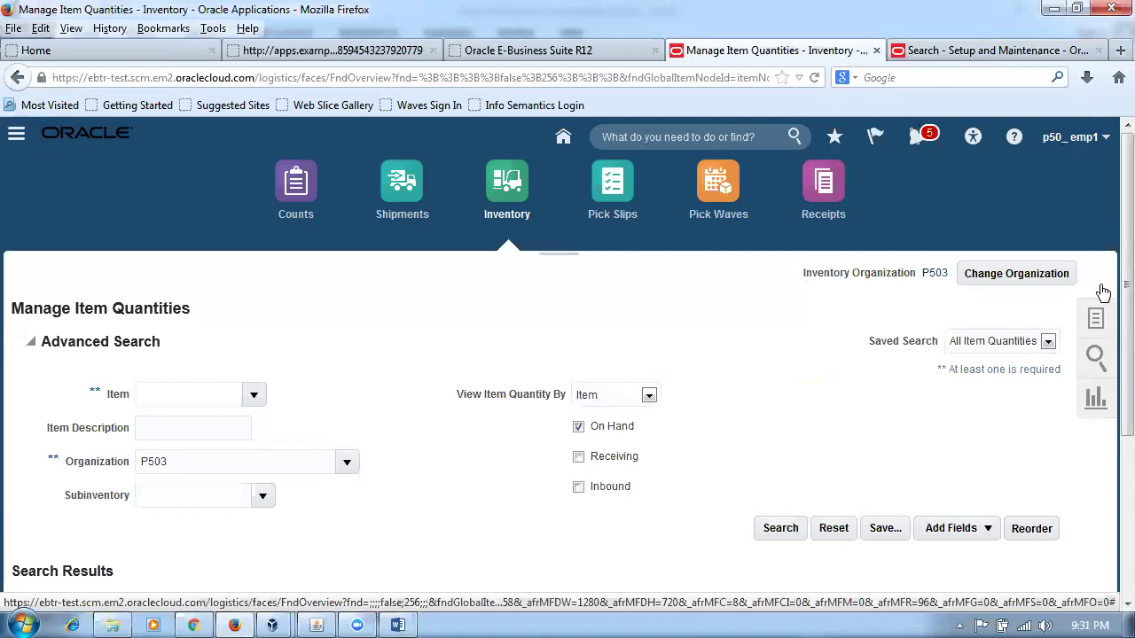
- Create a Miscellaneous Receipt transaction on account 10-100-1000 and add a new line
{"action": "left_click", "coordinate": [1096, 317]}
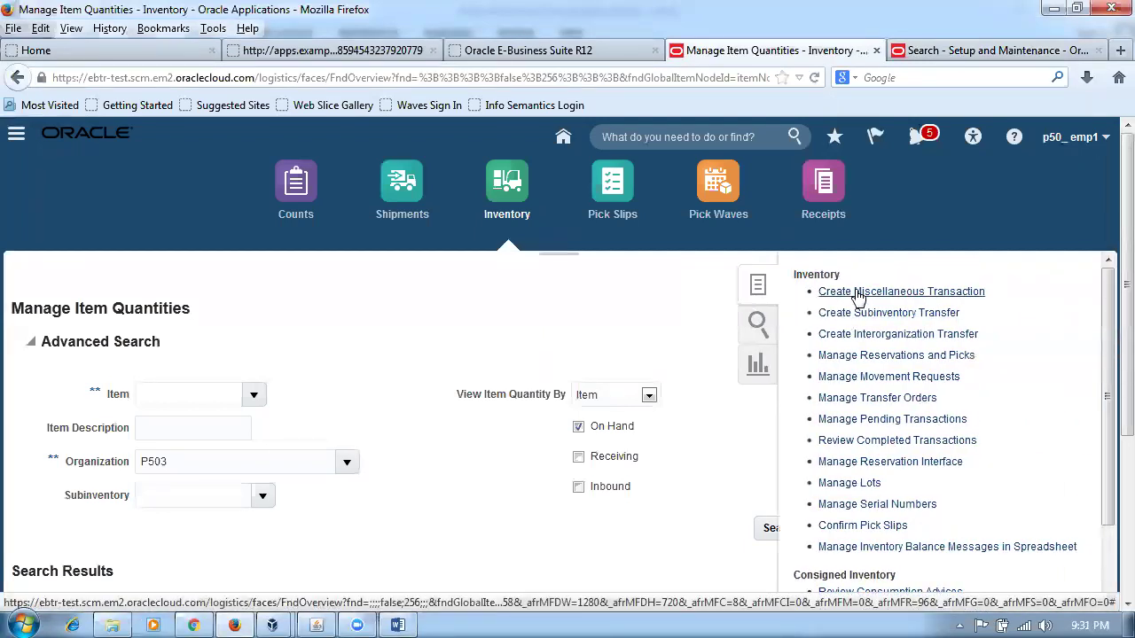
{"action": "left_click", "coordinate": [857, 295]}
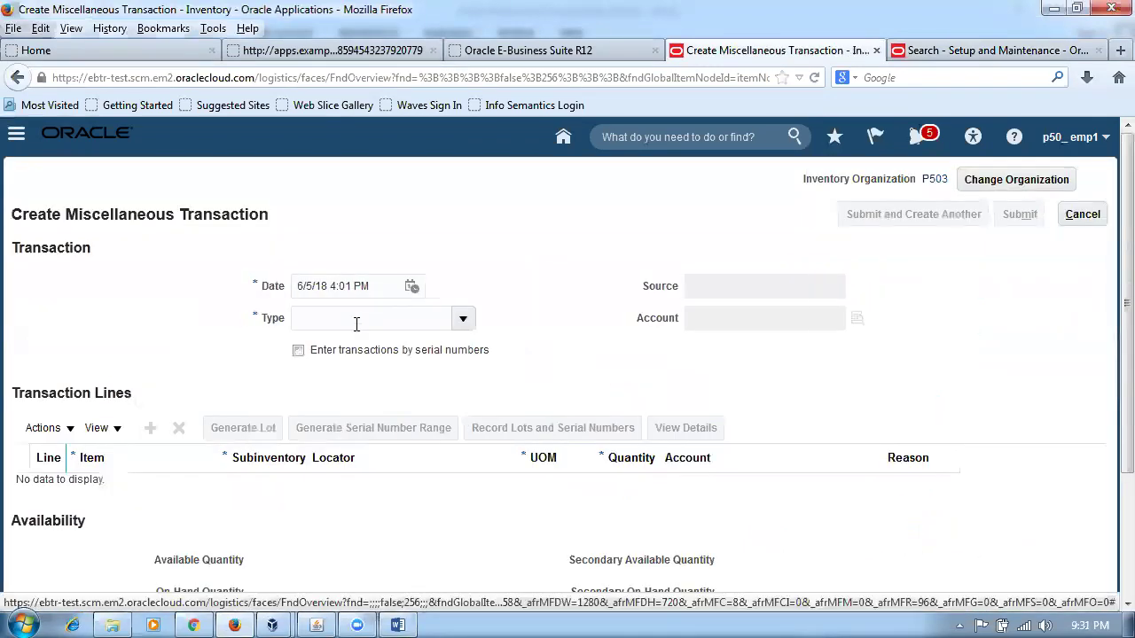
{"action": "type", "text": "mi"}
{"action": "key", "text": "Tab"}
{"action": "left_click", "coordinate": [470, 444]}
{"action": "left_click", "coordinate": [663, 501]}
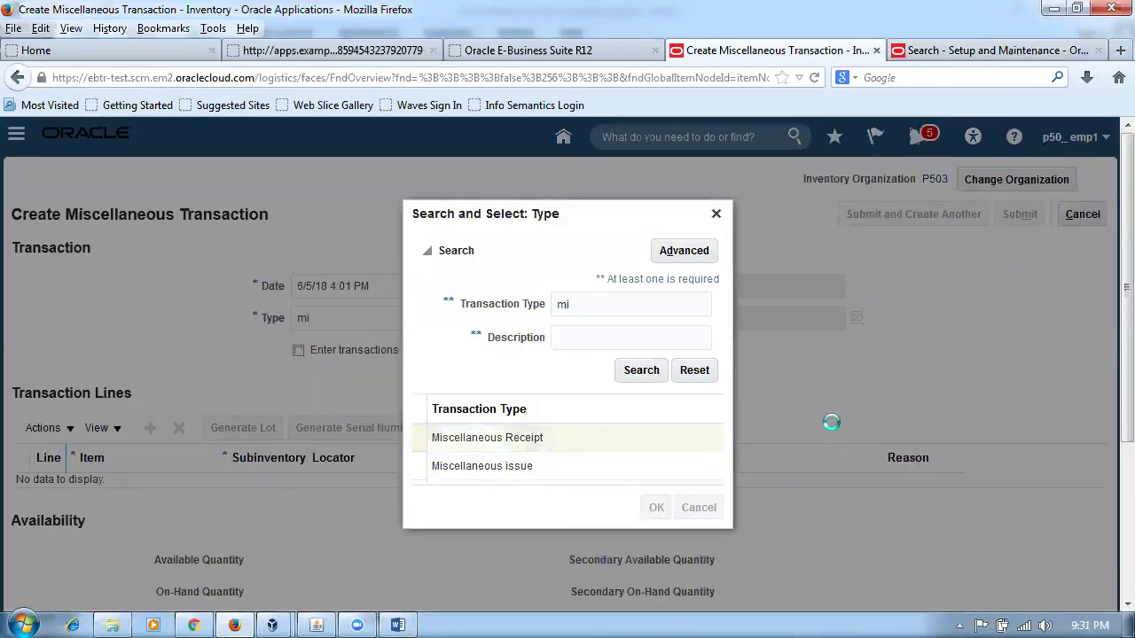
{"action": "type", "text": "1"}
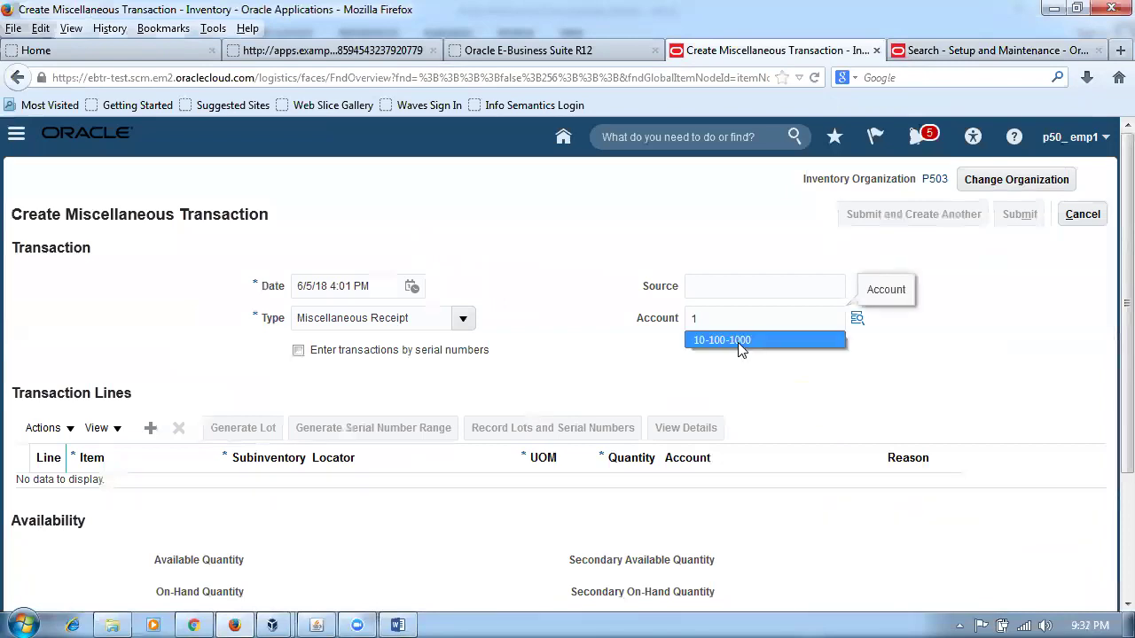
{"action": "left_click", "coordinate": [738, 342]}
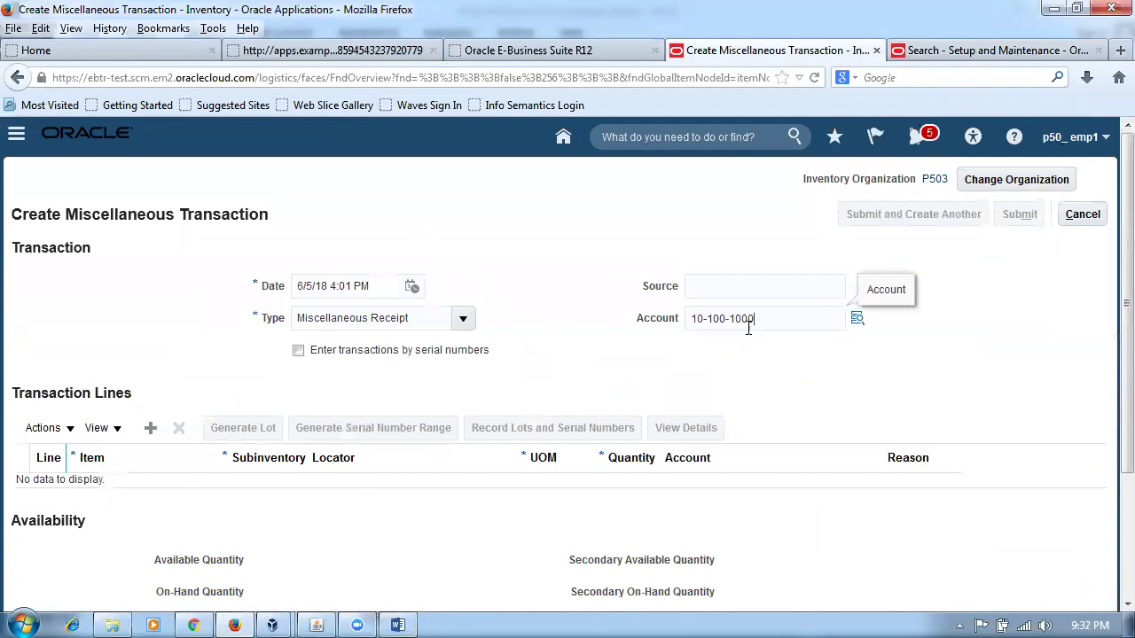
{"action": "left_click", "coordinate": [150, 427]}
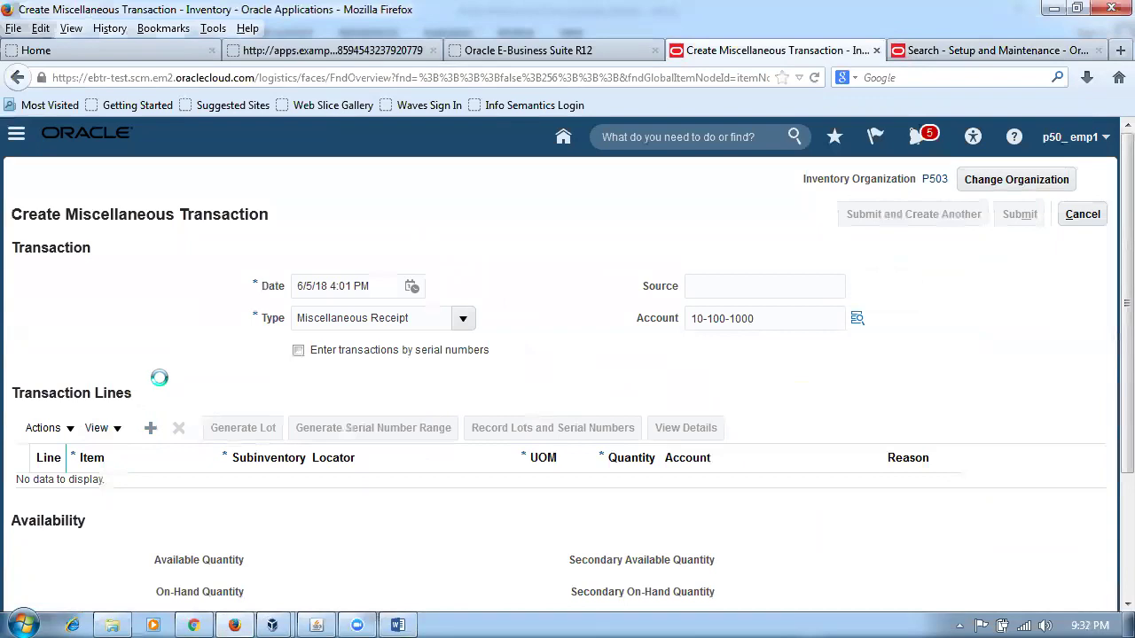
- Search p50%1 and set line 1's item to p50_Powder_1
{"action": "left_click", "coordinate": [112, 495]}
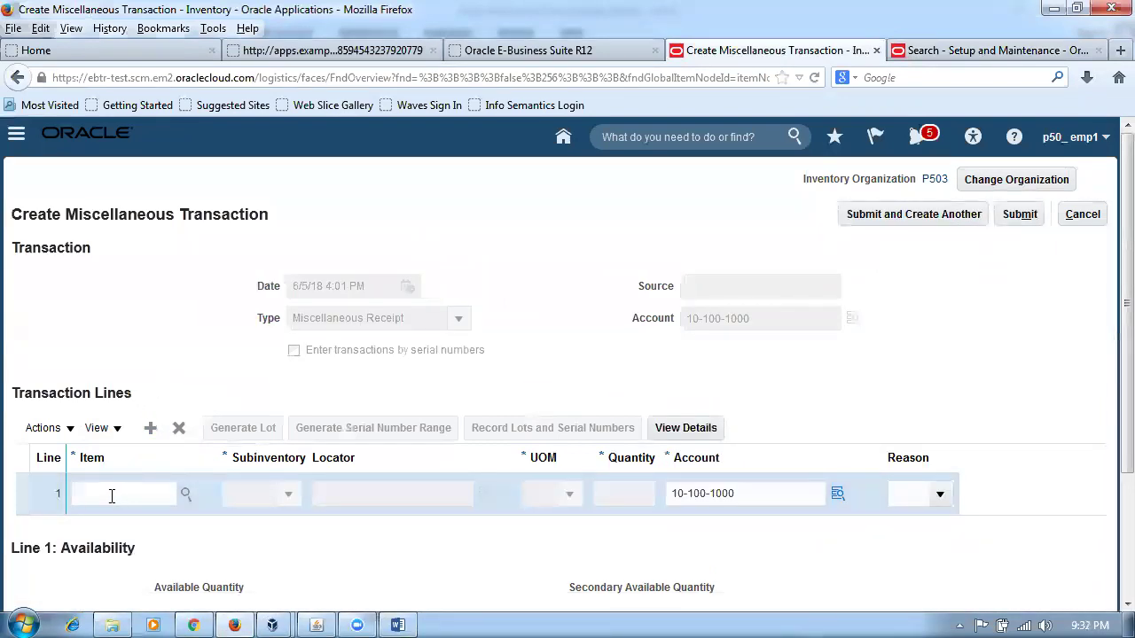
{"action": "type", "text": "p50%"}
{"action": "type", "text": "1"}
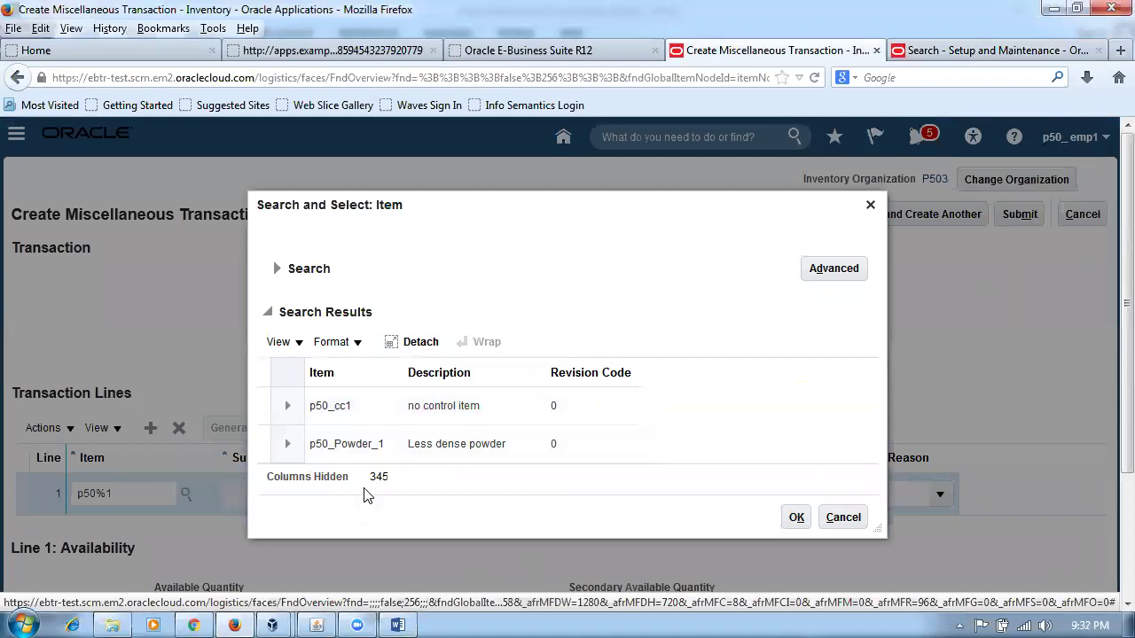
{"action": "left_click", "coordinate": [365, 446]}
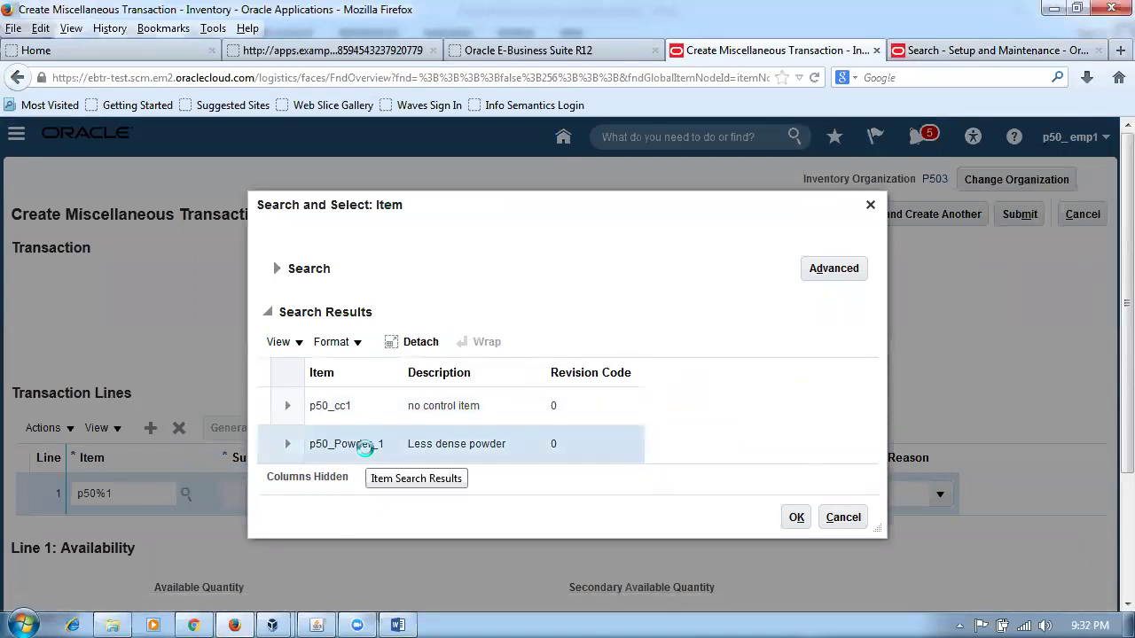
{"action": "left_click", "coordinate": [795, 520]}
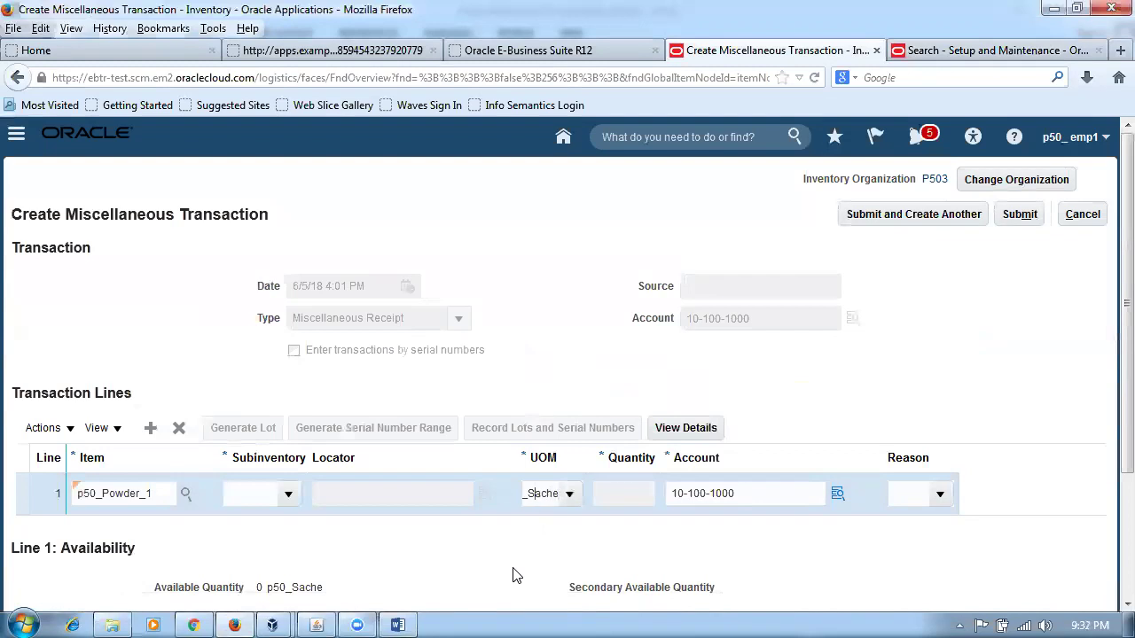
- Give line 1 unit p50_Packet, subinventory sub1 and quantity 10
{"action": "left_click", "coordinate": [569, 497]}
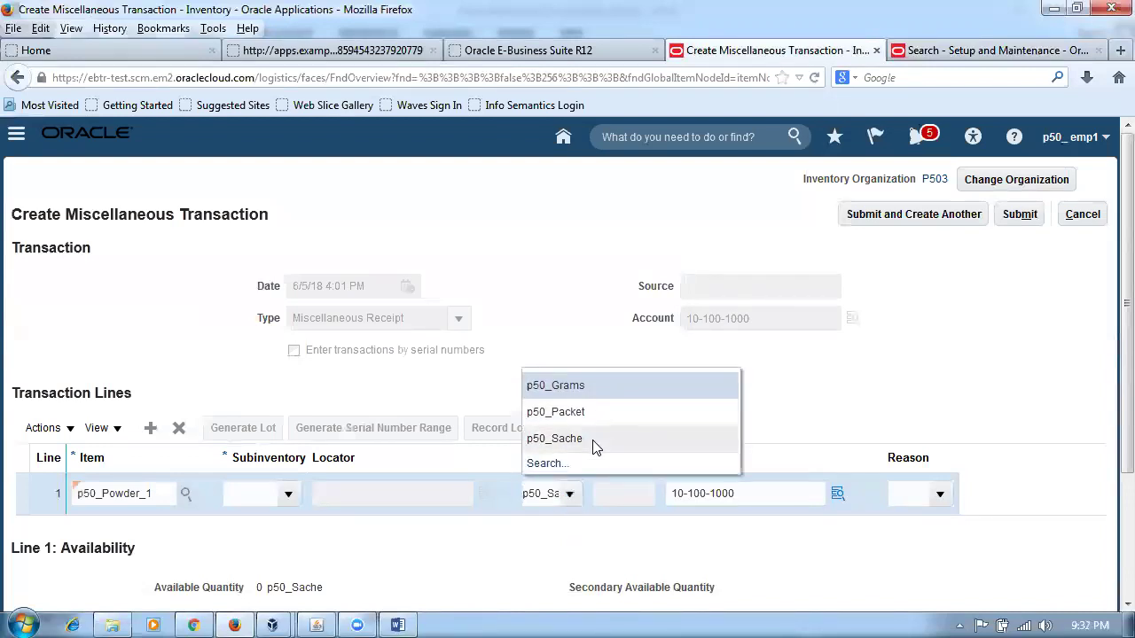
{"action": "left_click", "coordinate": [124, 499]}
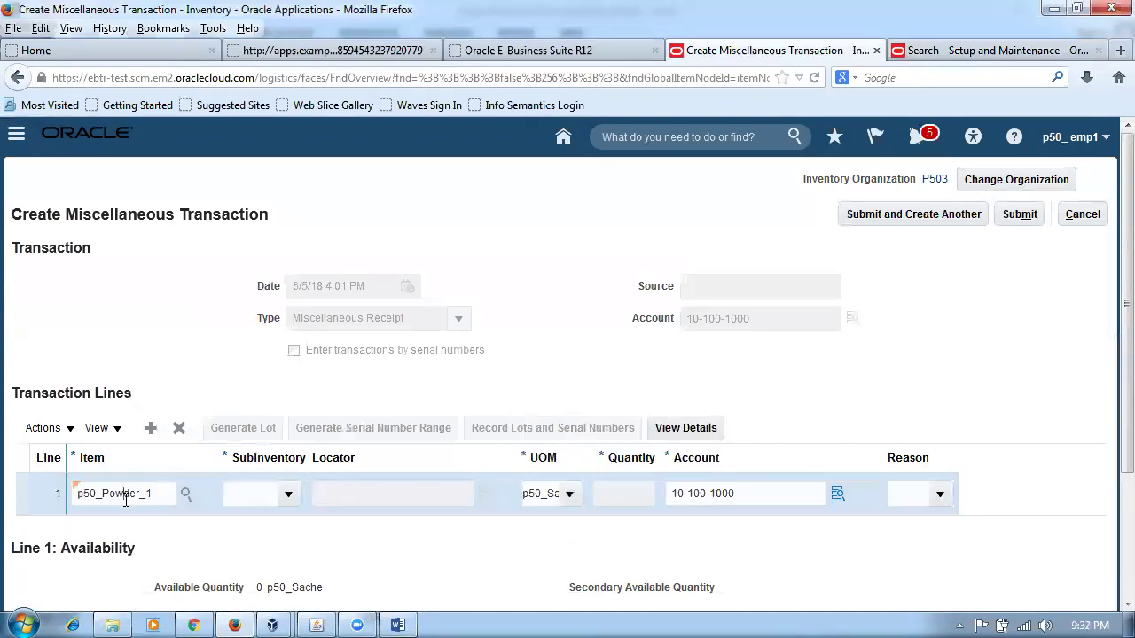
{"action": "left_click", "coordinate": [568, 495]}
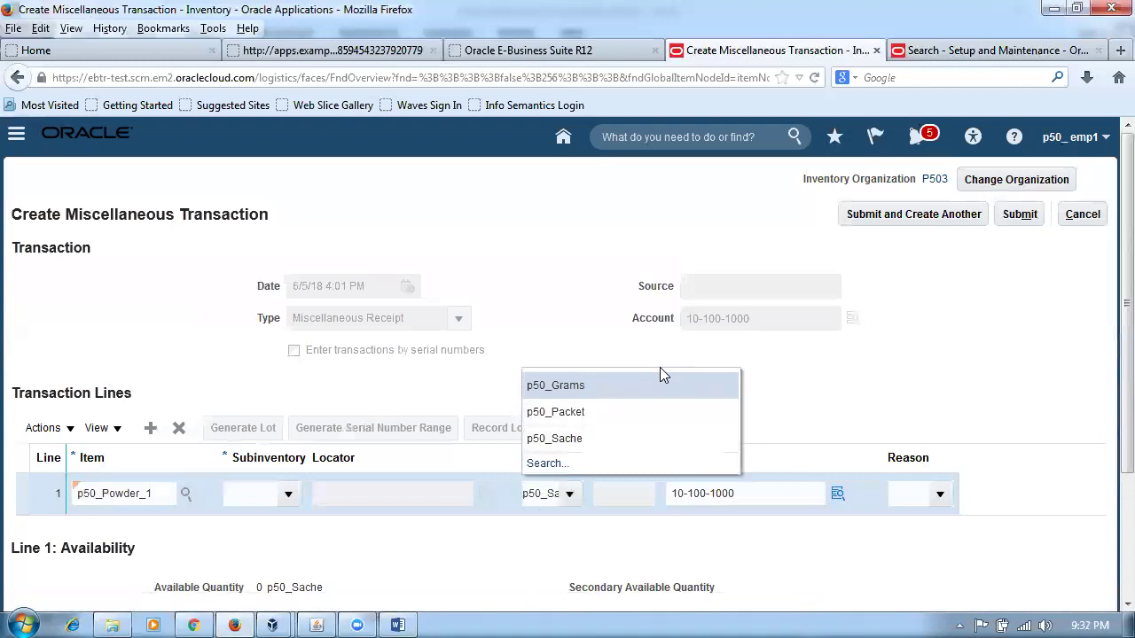
{"action": "left_click", "coordinate": [601, 425]}
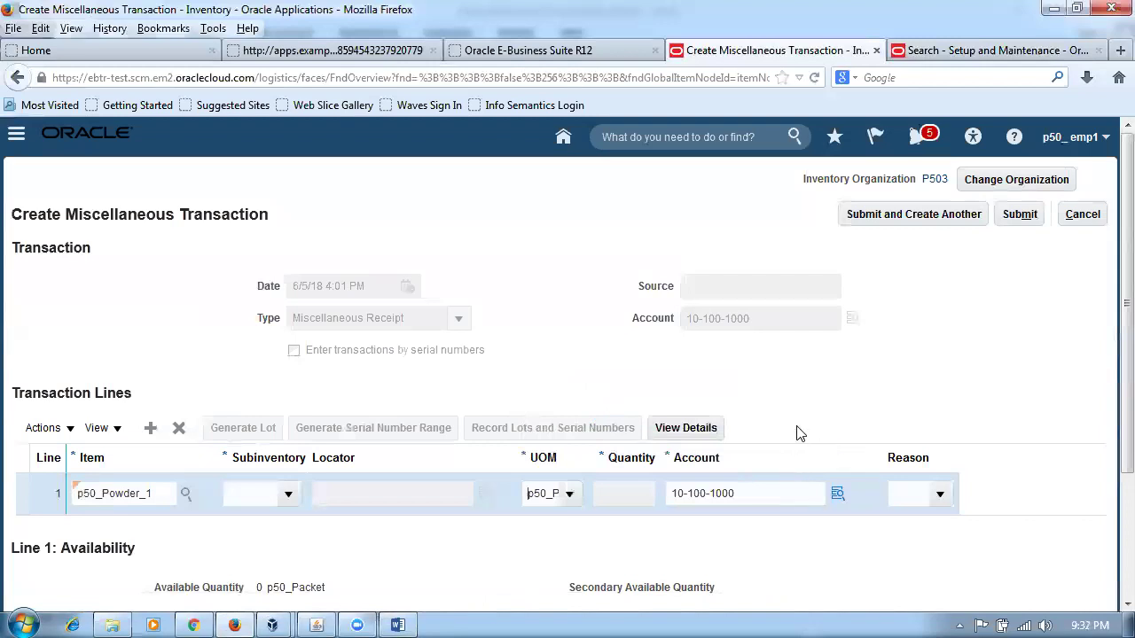
{"action": "left_click", "coordinate": [288, 494]}
{"action": "left_click", "coordinate": [626, 494]}
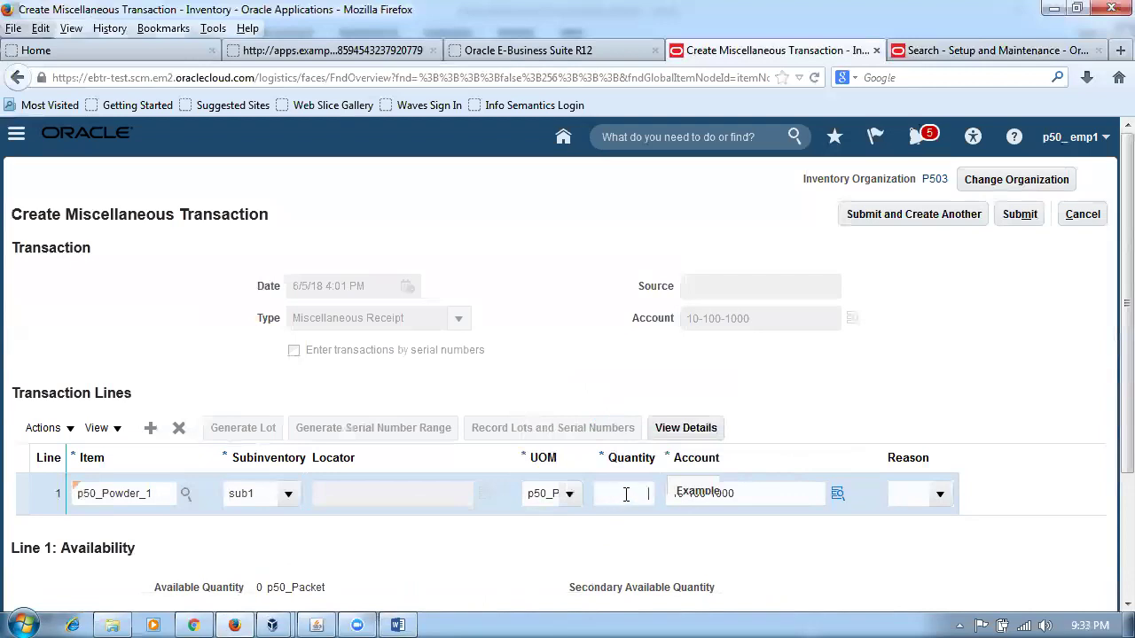
{"action": "type", "text": "10"}
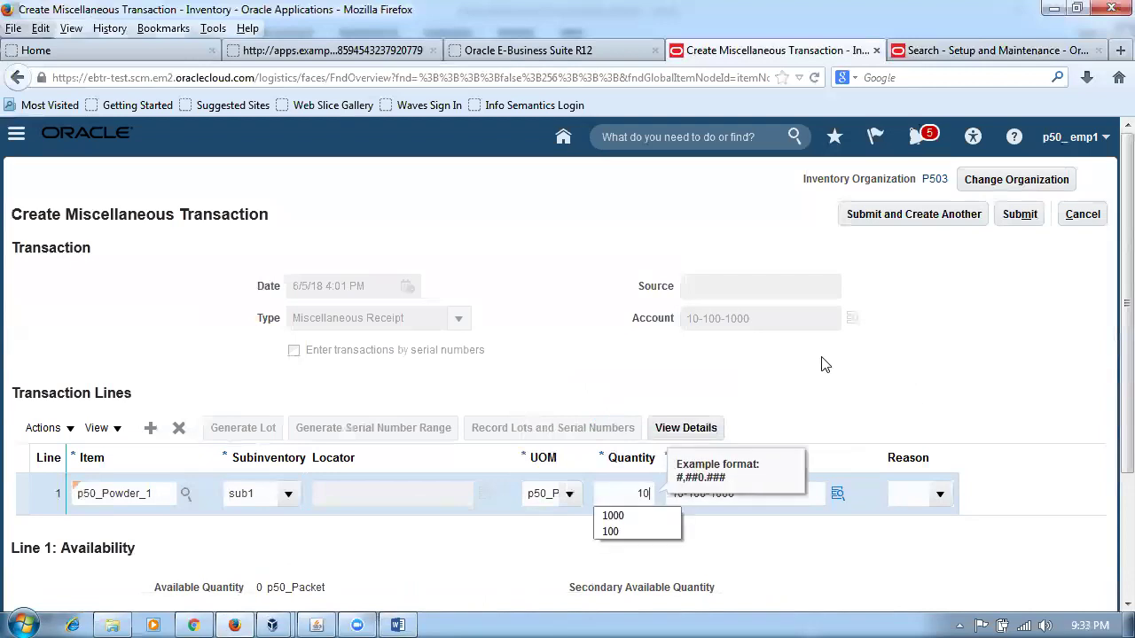
{"action": "left_click", "coordinate": [821, 358]}
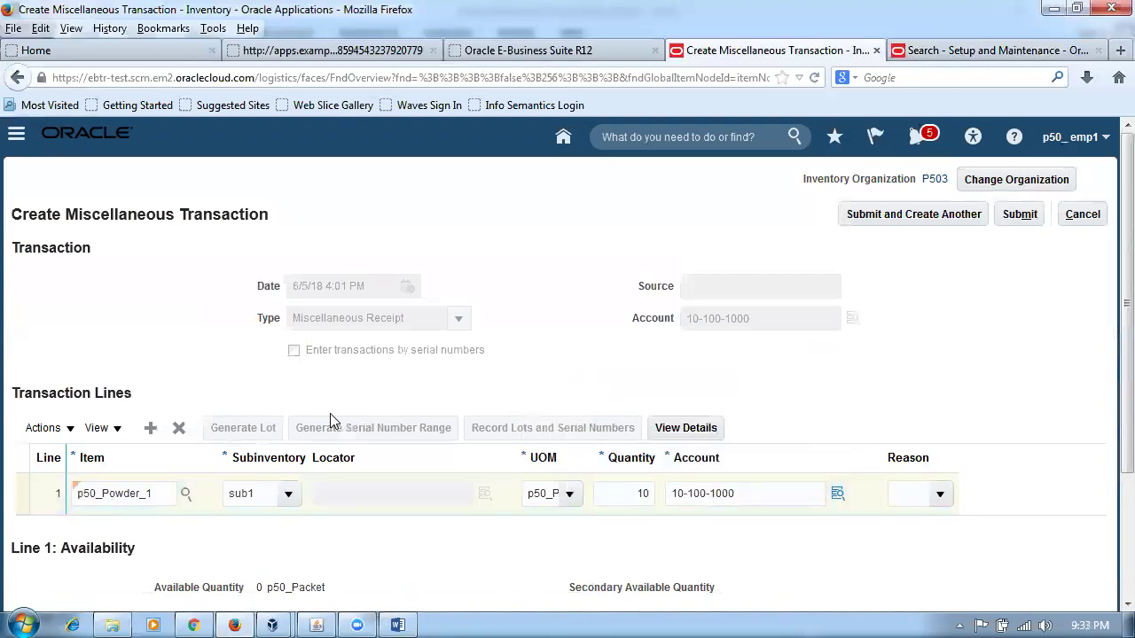
- Add a new receipt line with item p50_Powder_2, found by searching p50%2
{"action": "left_click", "coordinate": [151, 429]}
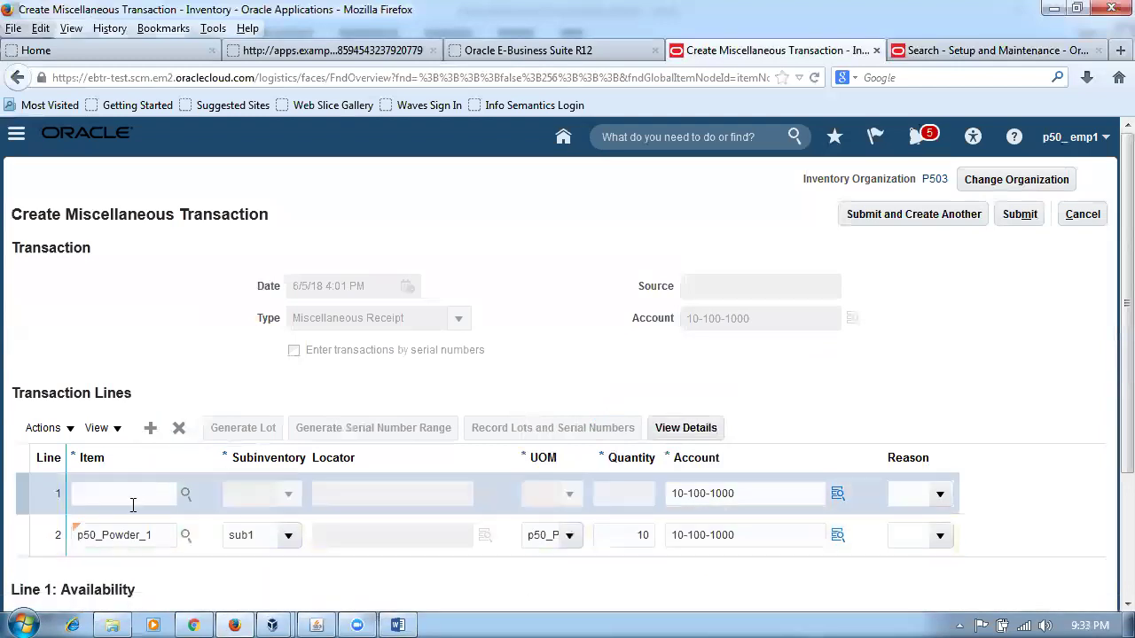
{"action": "type", "text": "p50"}
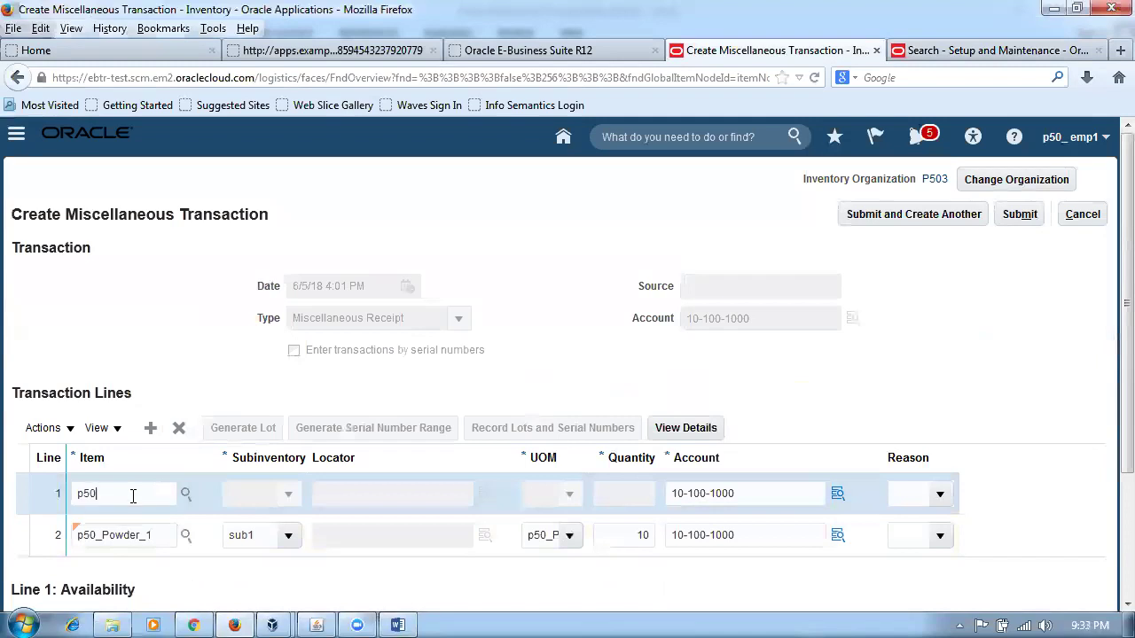
{"action": "type", "text": "%2"}
{"action": "key", "text": "Tab"}
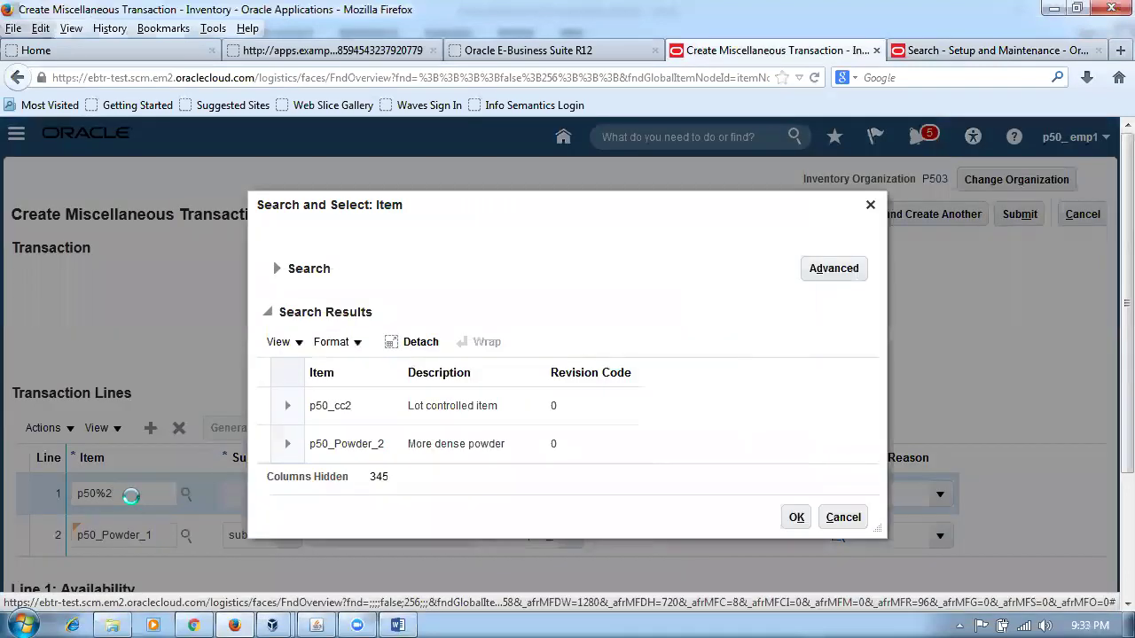
{"action": "left_click", "coordinate": [351, 443]}
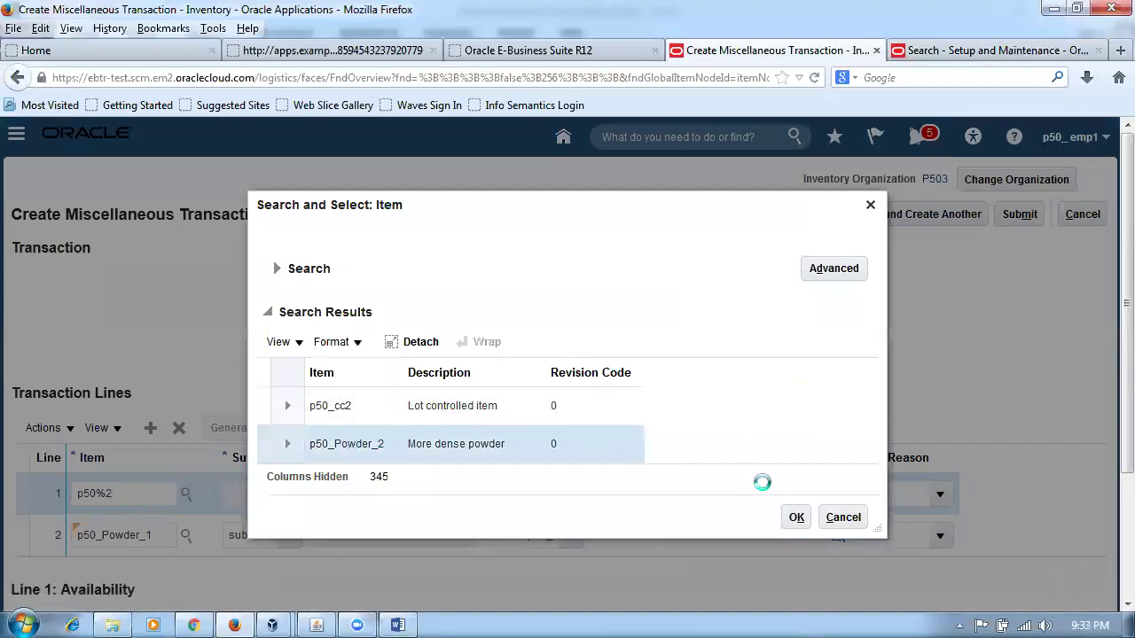
{"action": "left_click", "coordinate": [796, 517]}
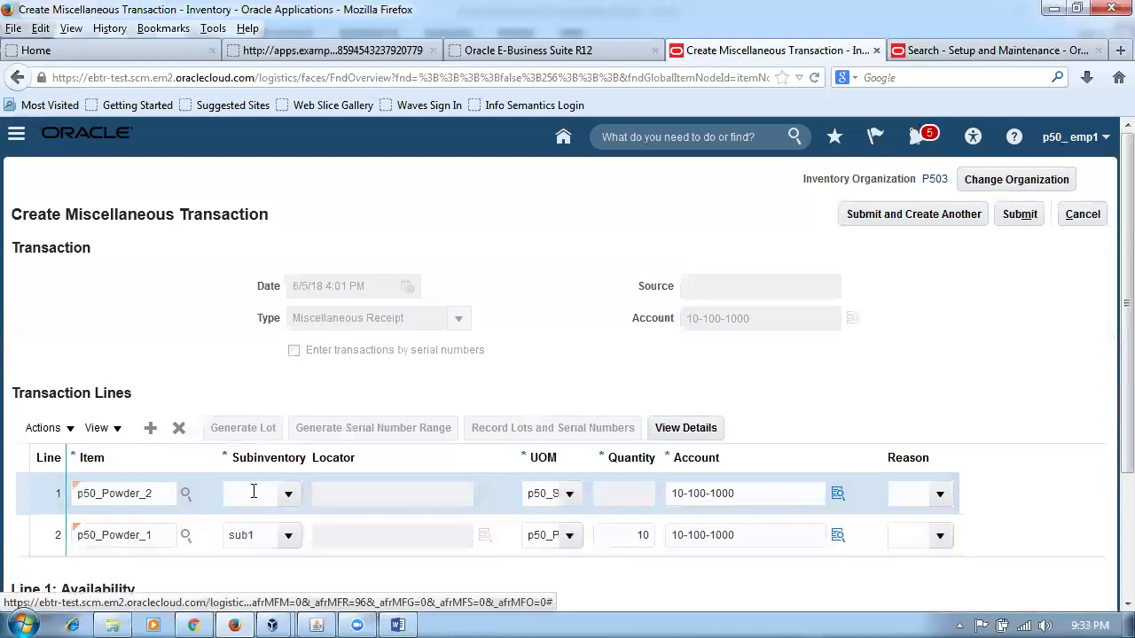
- Set the line's subinventory to sub1, UOM p50_Packet and quantity 10
{"action": "left_click", "coordinate": [290, 496]}
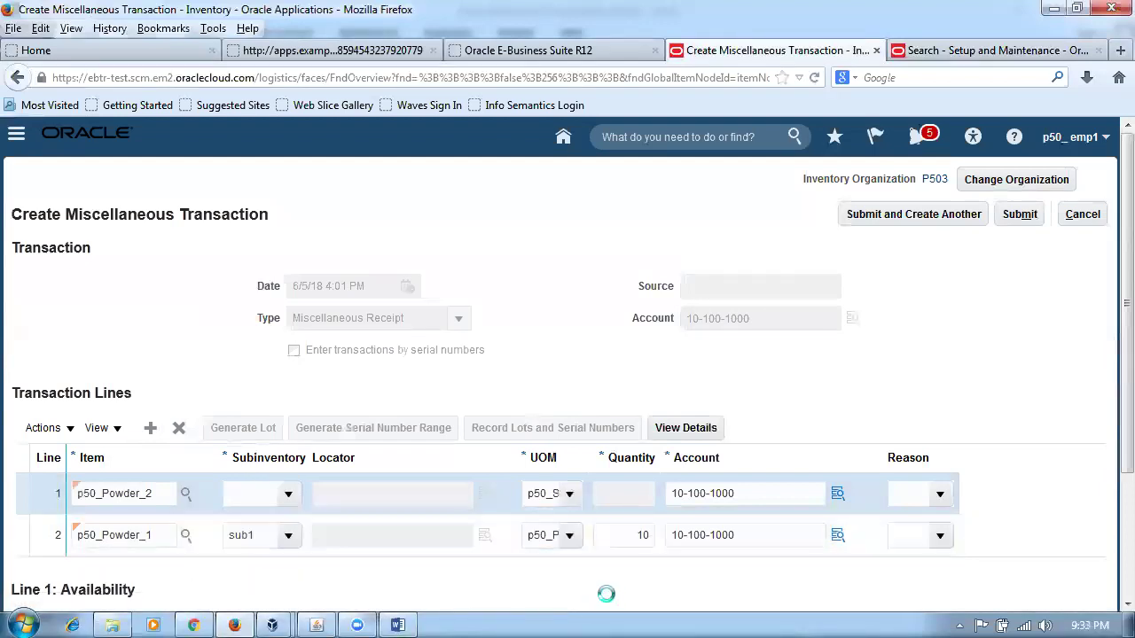
{"action": "left_click", "coordinate": [569, 497]}
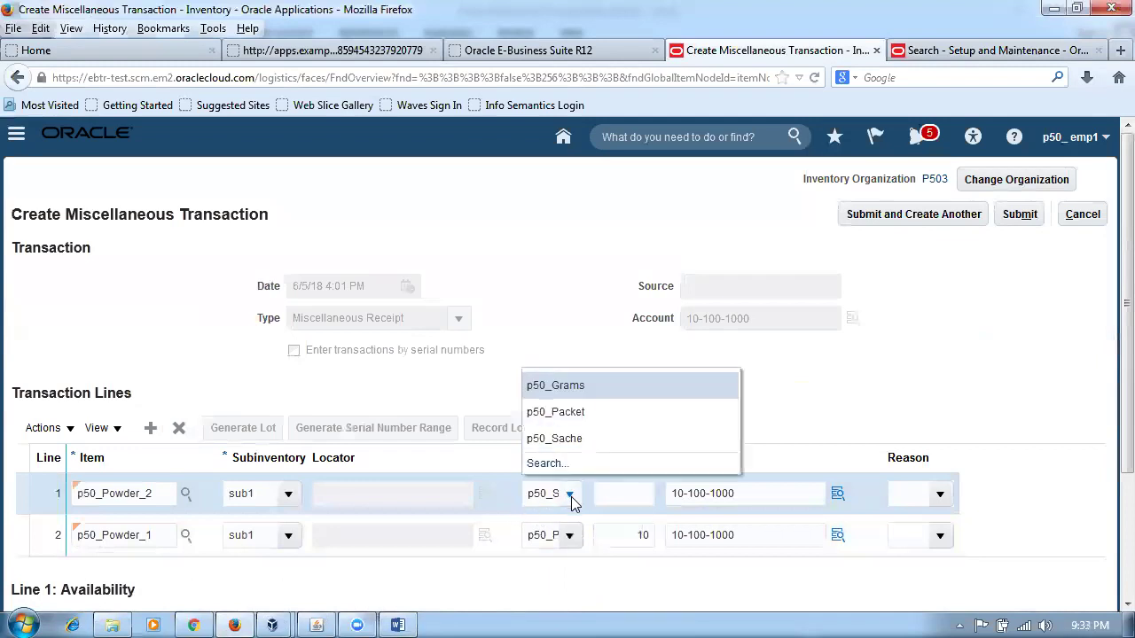
{"action": "left_click", "coordinate": [608, 502]}
{"action": "type", "text": "10"}
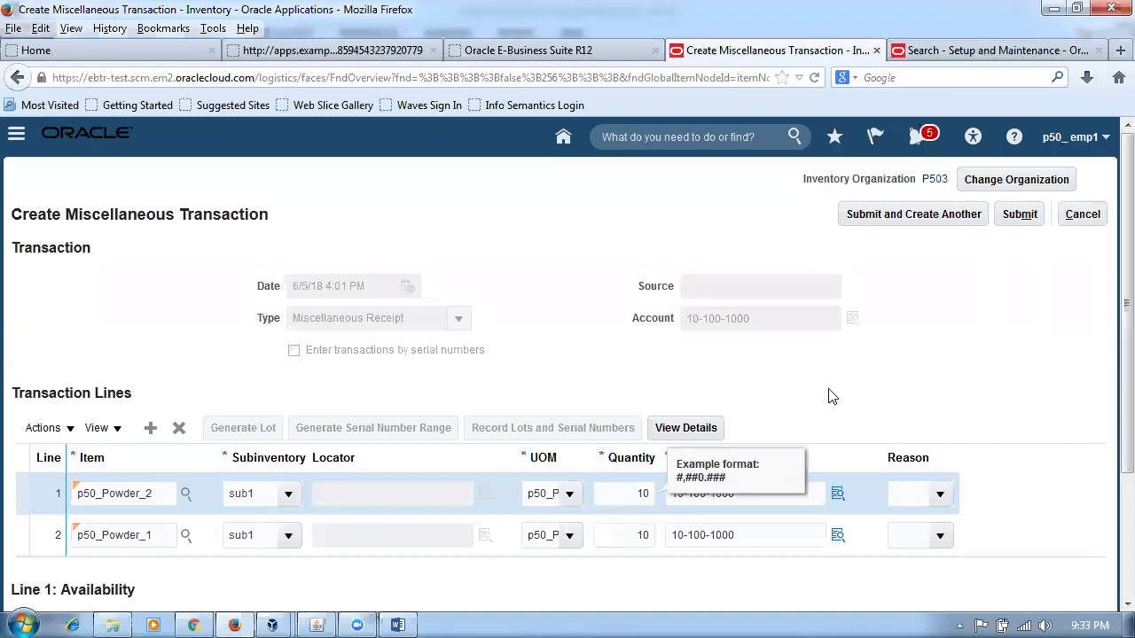
{"action": "left_click", "coordinate": [833, 377]}
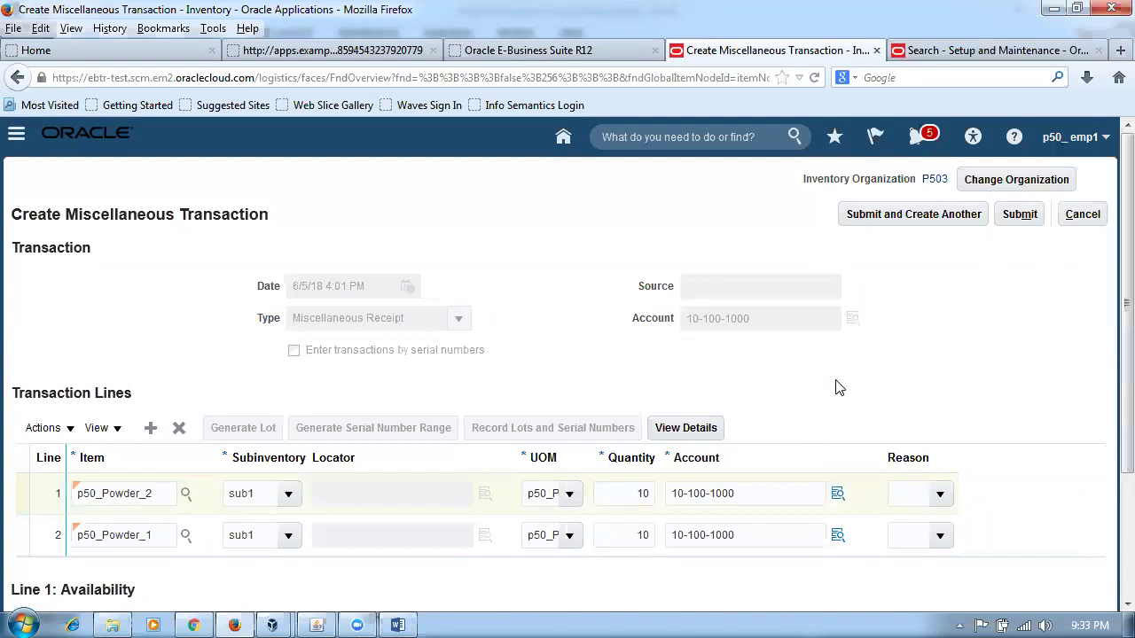
- Review the Word conversion notes, highlighting the 10 packets = 300 tata_grams lines
{"action": "left_click", "coordinate": [397, 625]}
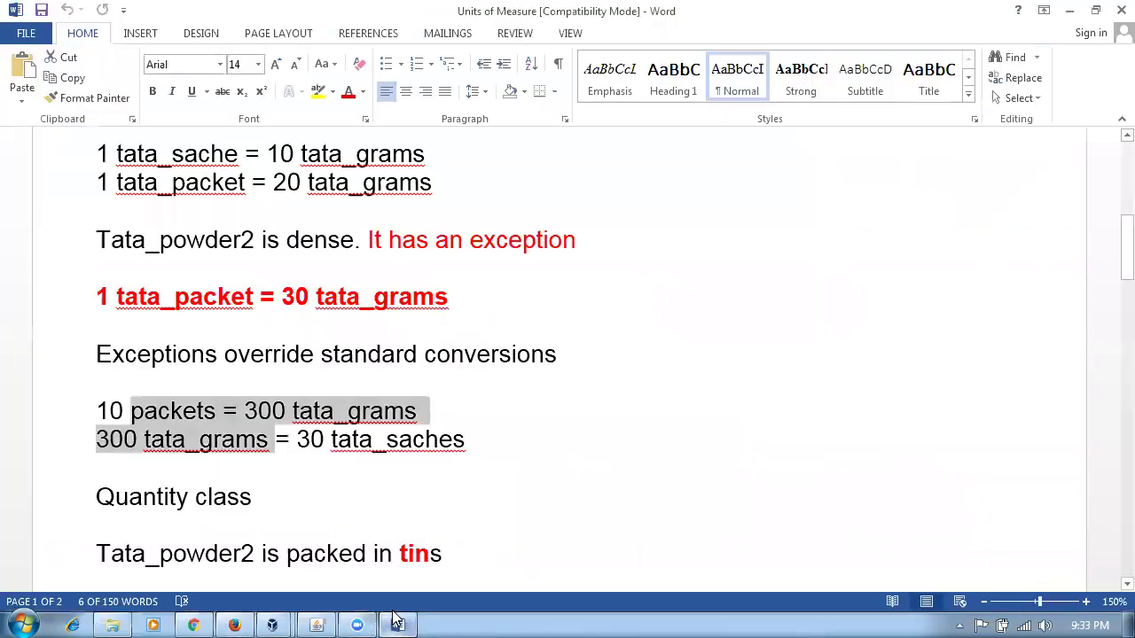
{"action": "left_click", "coordinate": [398, 493]}
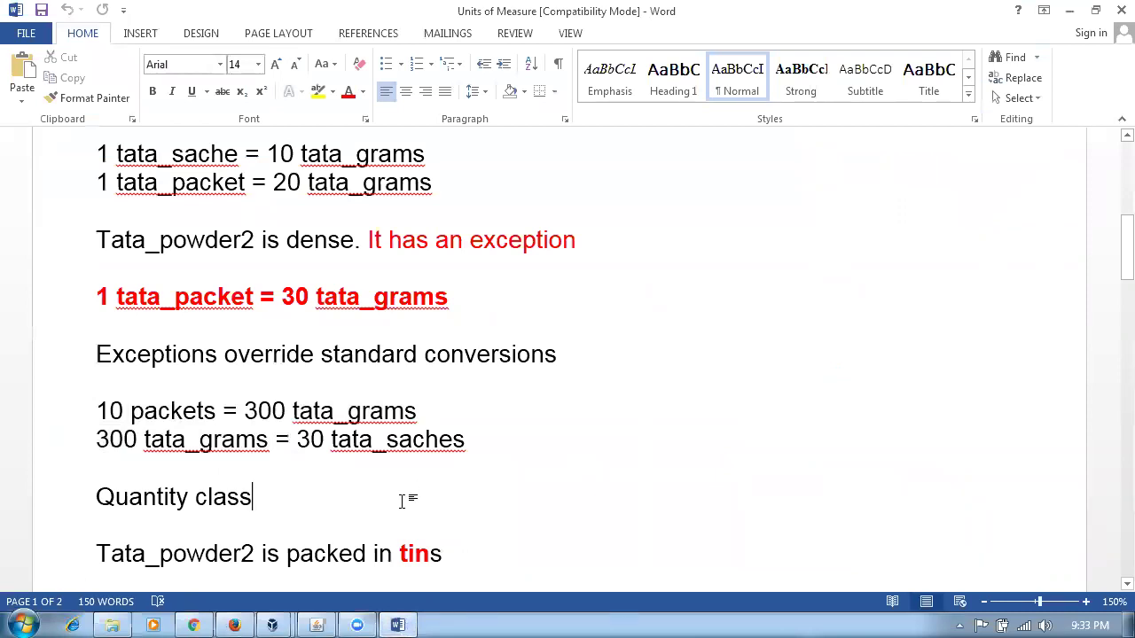
{"action": "left_click_drag", "start_coordinate": [110, 411], "coordinate": [455, 435]}
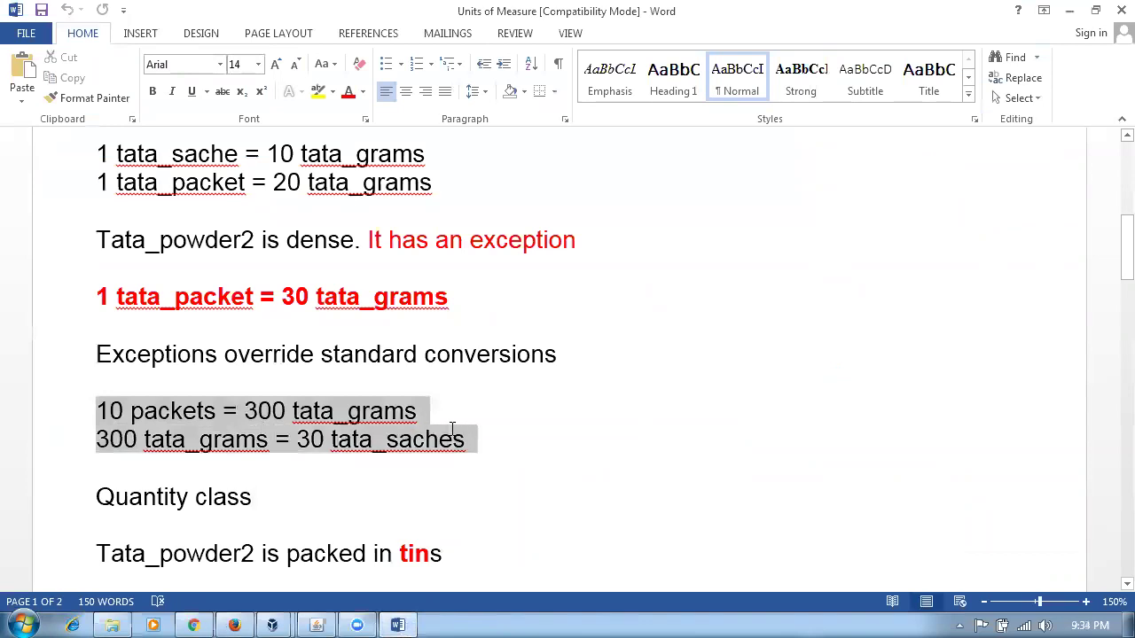
{"action": "left_click", "coordinate": [580, 503]}
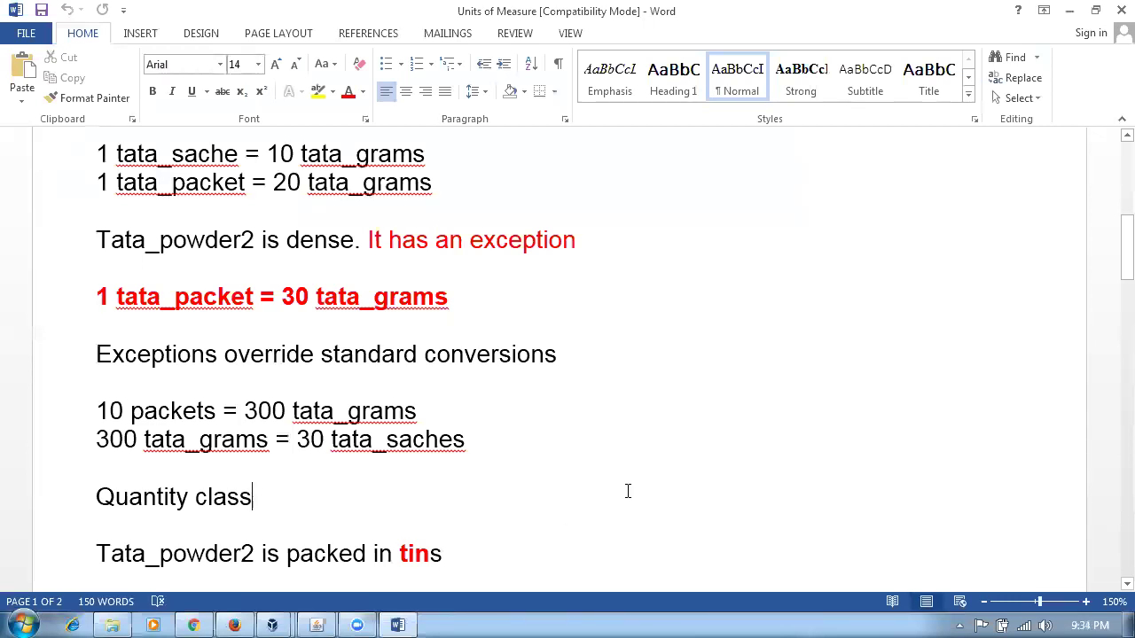
{"action": "scroll", "coordinate": [629, 492], "scroll_direction": "up", "scroll_amount": 3}
{"action": "scroll", "coordinate": [633, 496], "scroll_direction": "up", "scroll_amount": 4}
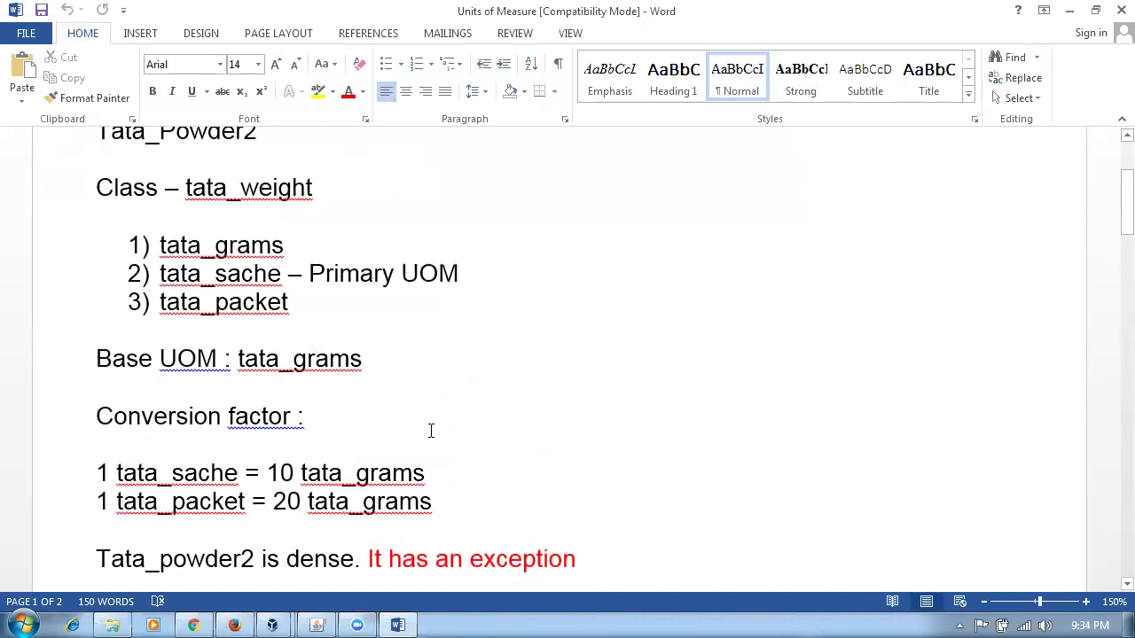
{"action": "scroll", "coordinate": [431, 431], "scroll_direction": "down", "scroll_amount": 7}
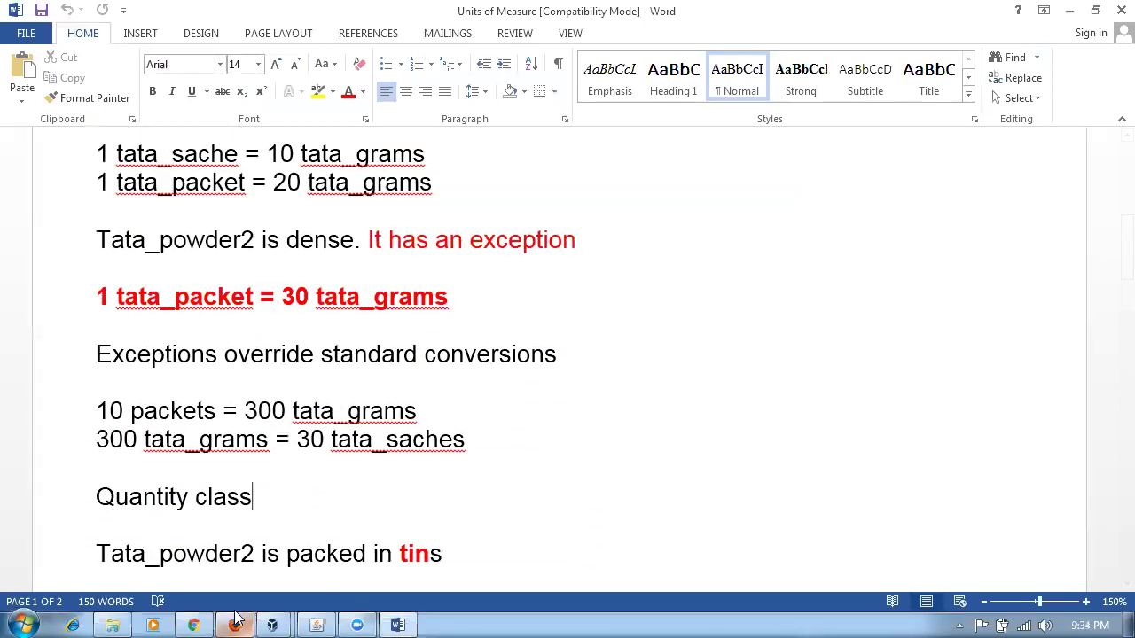
- Submit the two-line miscellaneous receipt and acknowledge the processed confirmation
{"action": "left_click", "coordinate": [236, 617]}
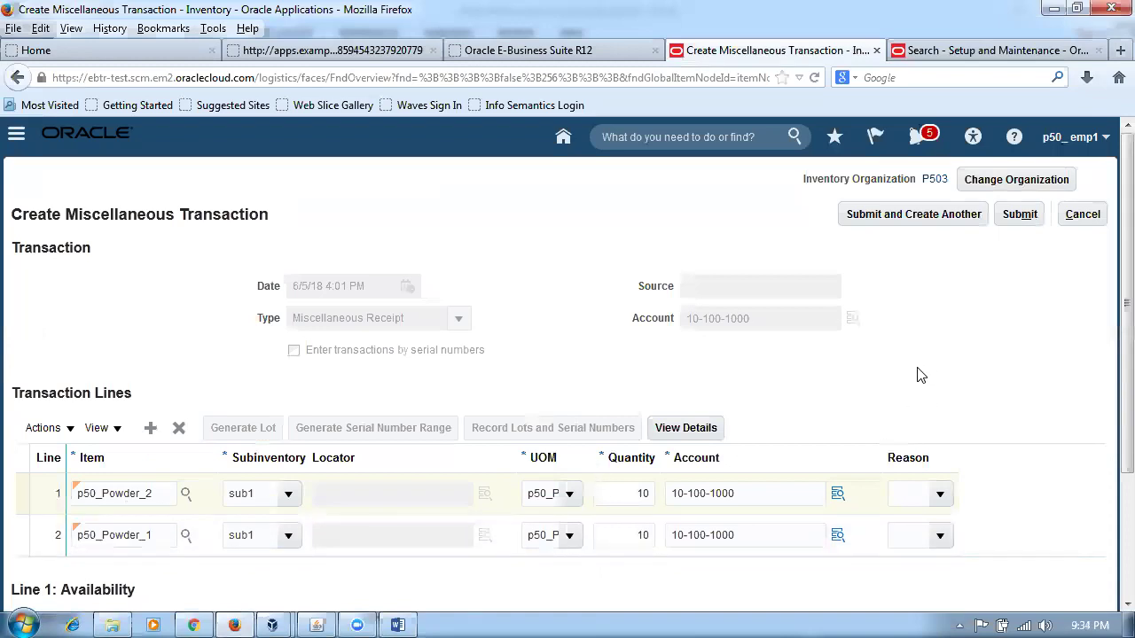
{"action": "left_click", "coordinate": [1025, 218]}
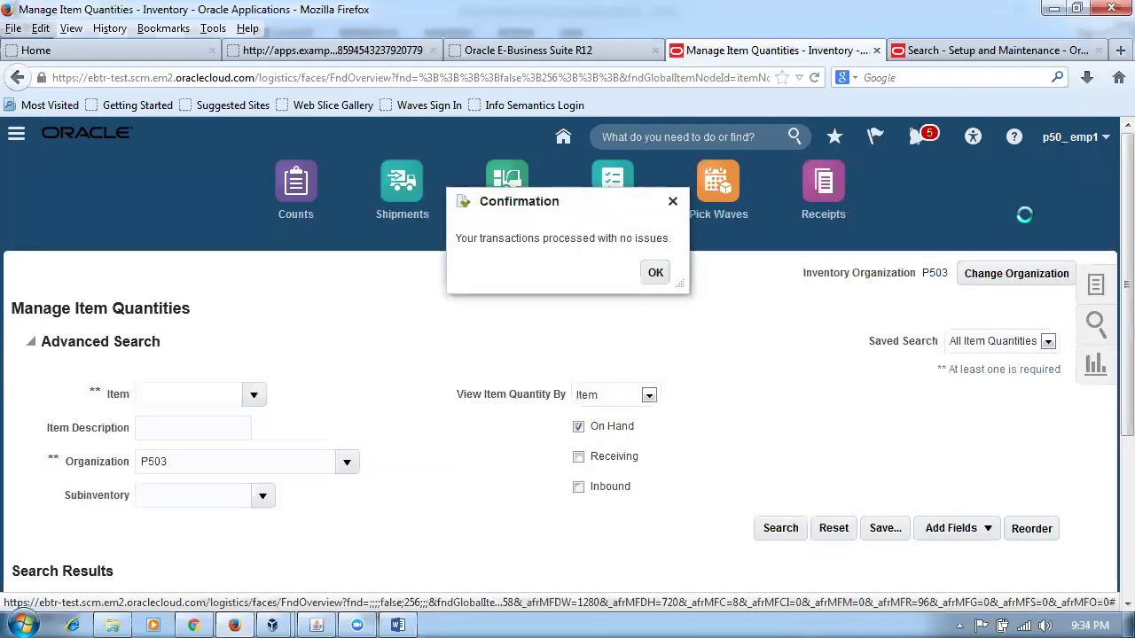
{"action": "left_click", "coordinate": [655, 273]}
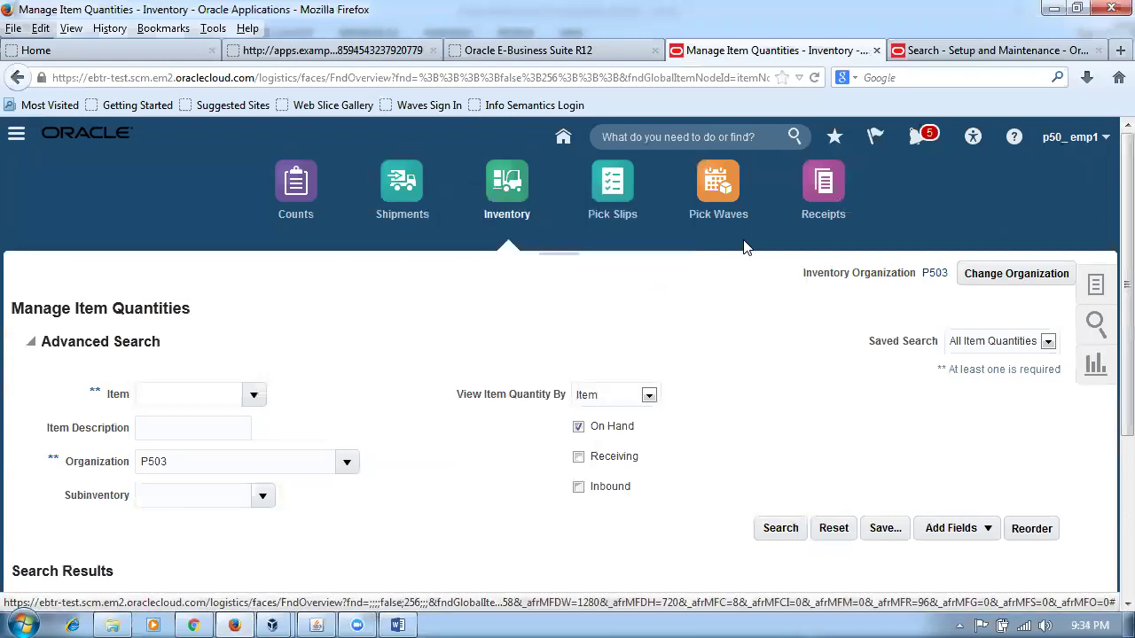
- Close the units of measure setup page and go to Warehouse Operations > Inventory
{"action": "left_click", "coordinate": [984, 50]}
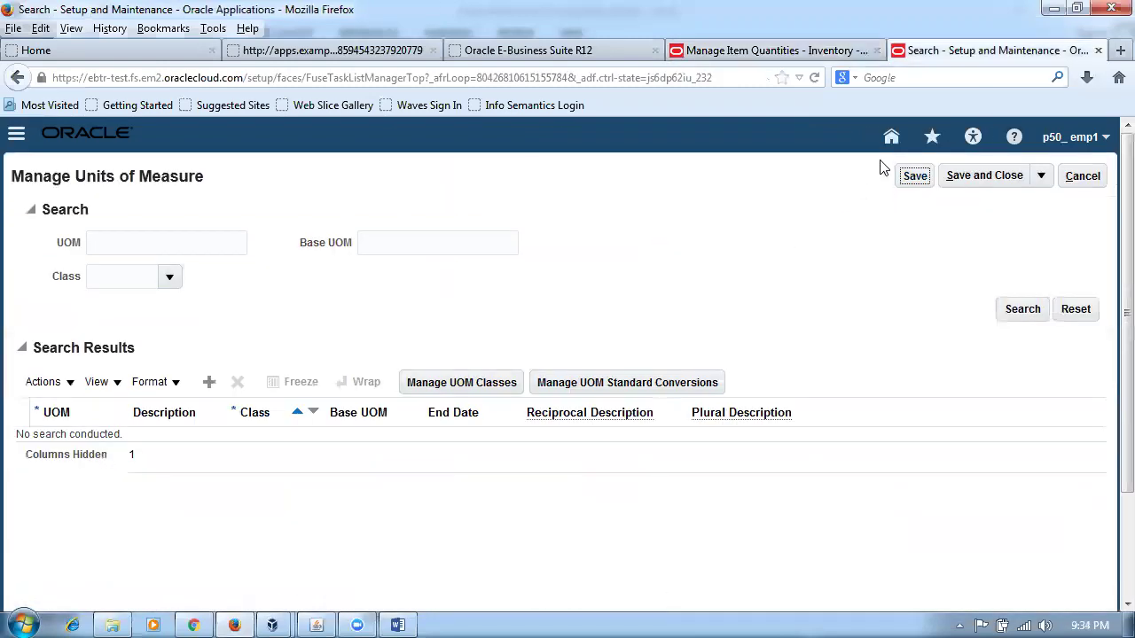
{"action": "left_click", "coordinate": [967, 178]}
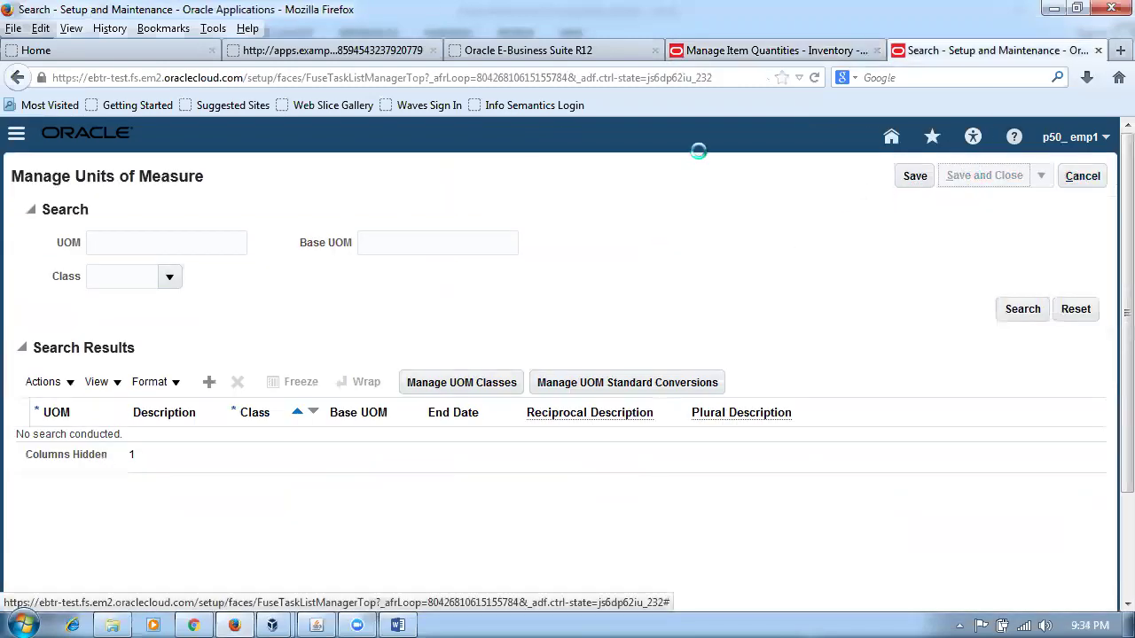
{"action": "left_click", "coordinate": [892, 138]}
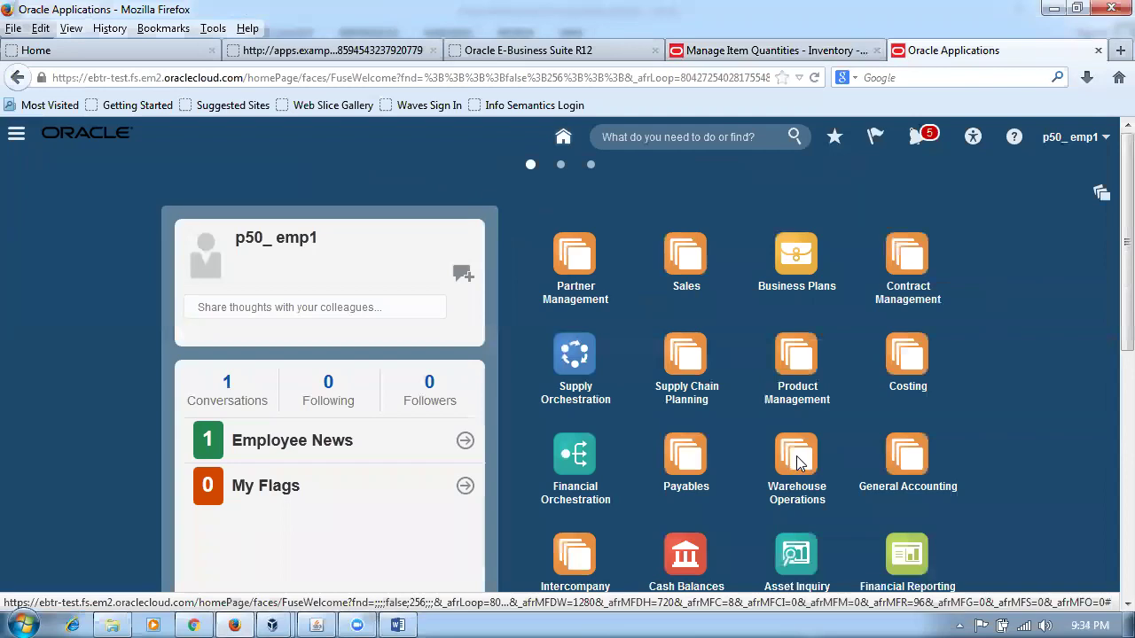
{"action": "left_click", "coordinate": [795, 463]}
{"action": "left_click", "coordinate": [909, 561]}
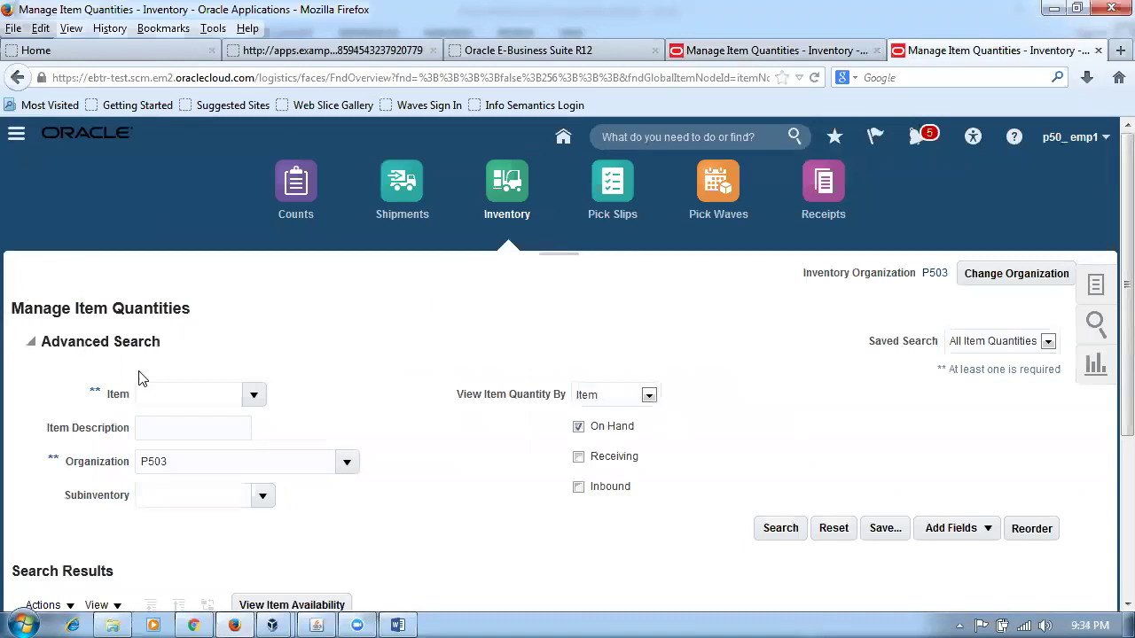
- Search P503 item quantities and view p50_Powder_1 (20) and p50_Powder_2 (30 p50_Sache) details
{"action": "scroll", "coordinate": [672, 569], "scroll_direction": "down", "scroll_amount": 2}
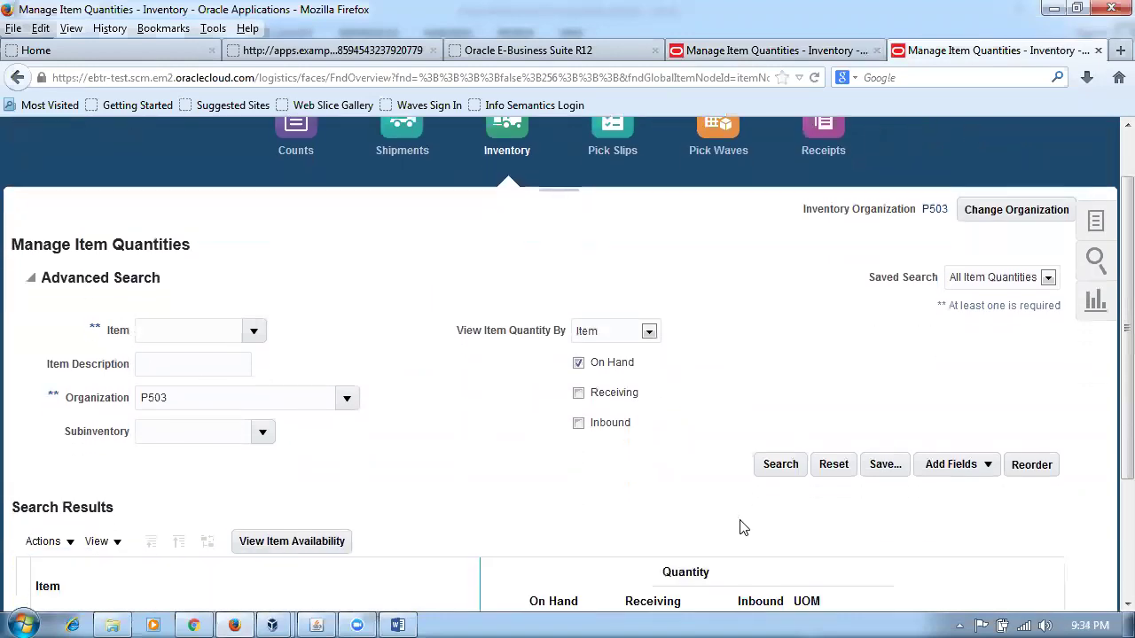
{"action": "left_click_drag", "start_coordinate": [195, 360], "coordinate": [115, 364]}
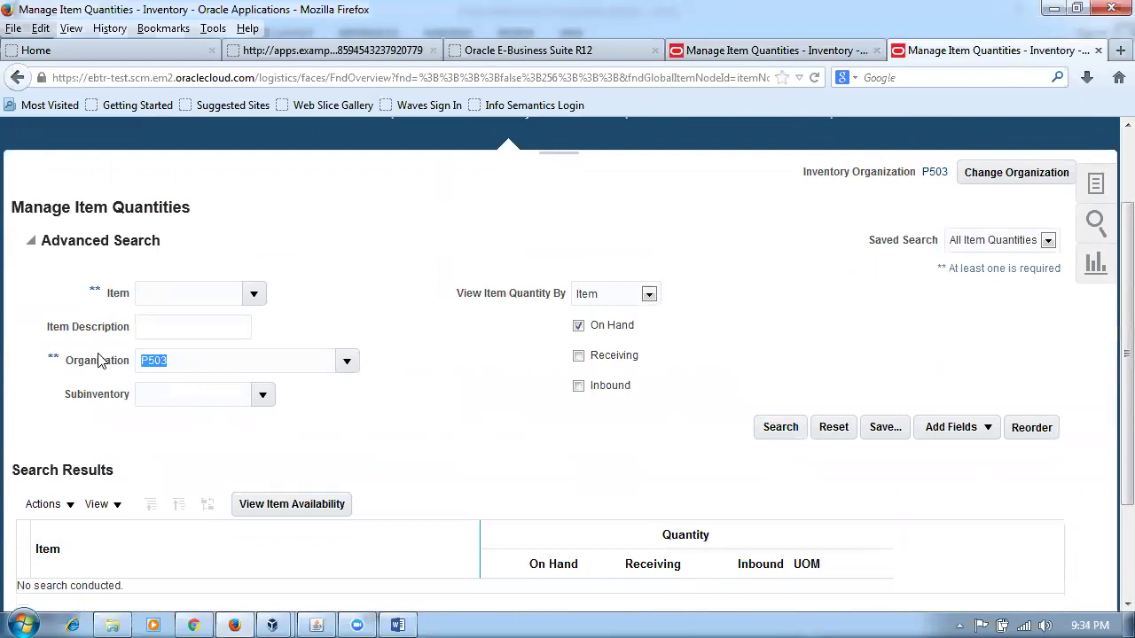
{"action": "left_click", "coordinate": [156, 293]}
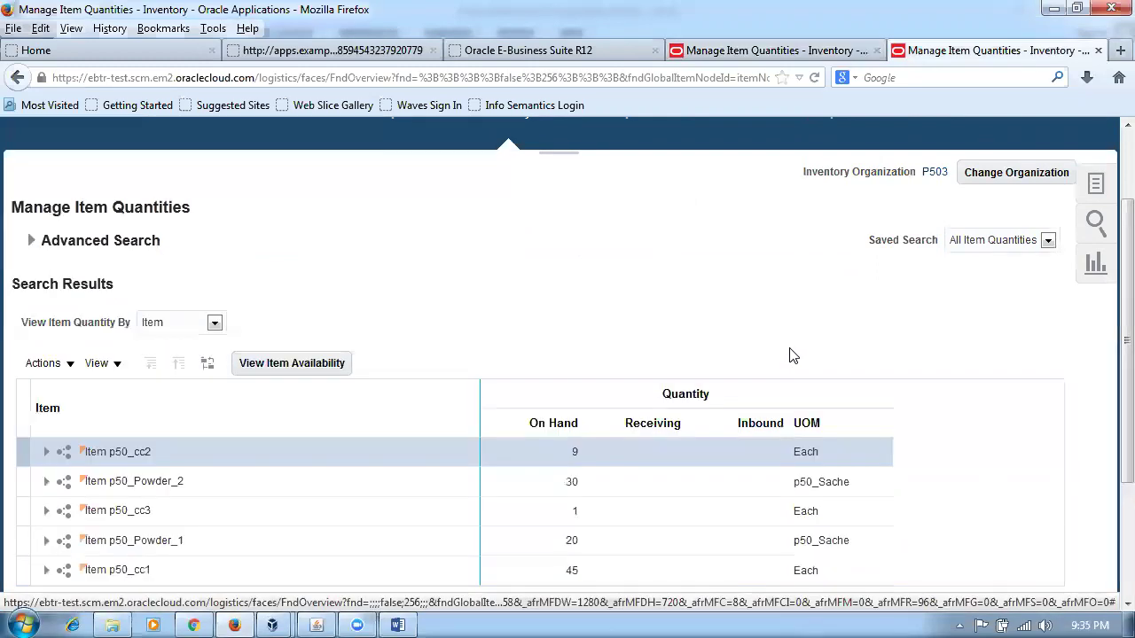
{"action": "scroll", "coordinate": [791, 355], "scroll_direction": "down", "scroll_amount": 2}
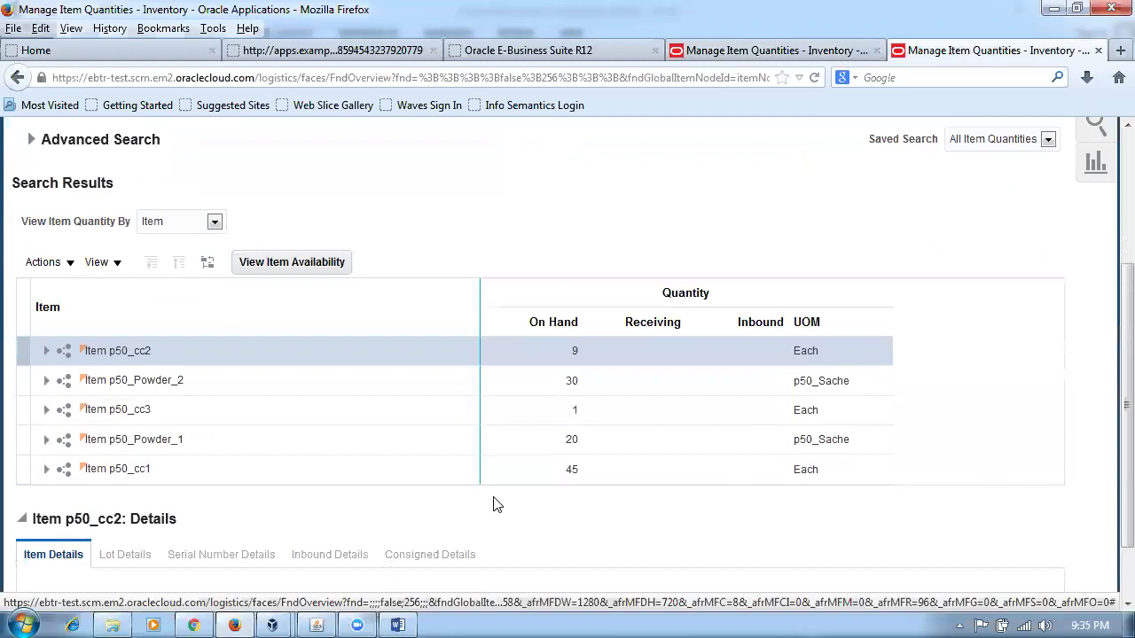
{"action": "left_click", "coordinate": [219, 439]}
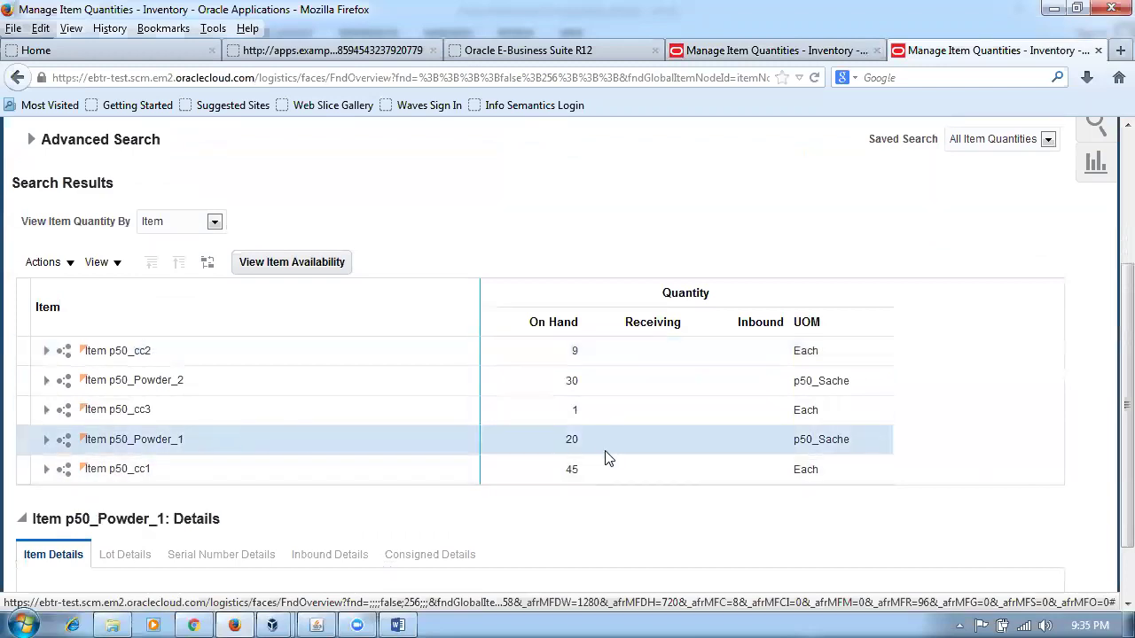
{"action": "left_click", "coordinate": [536, 380]}
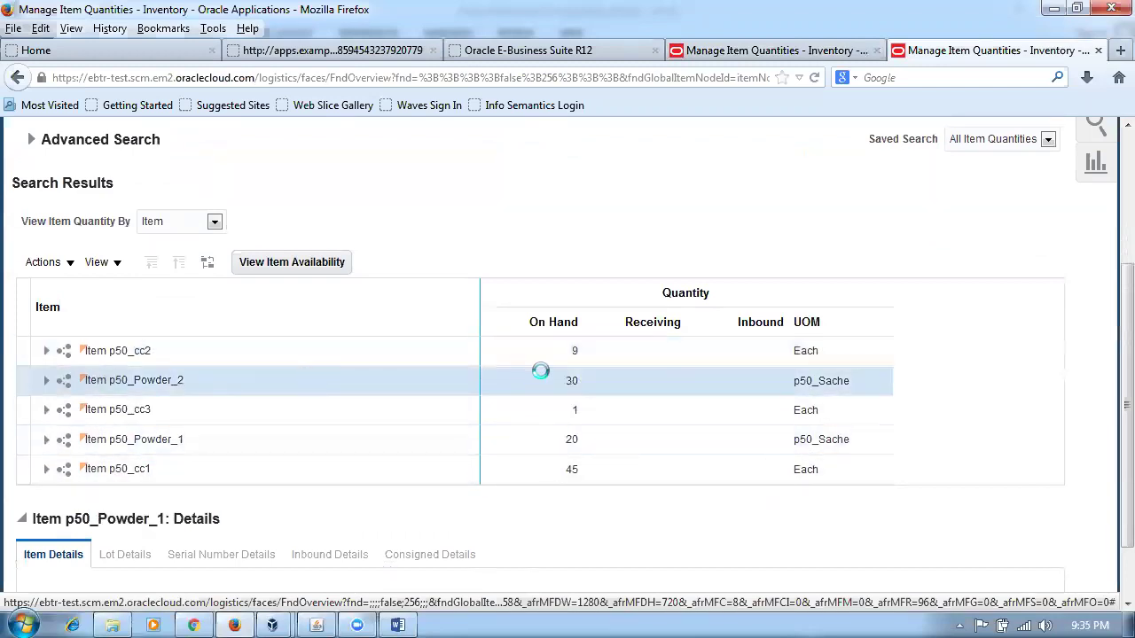
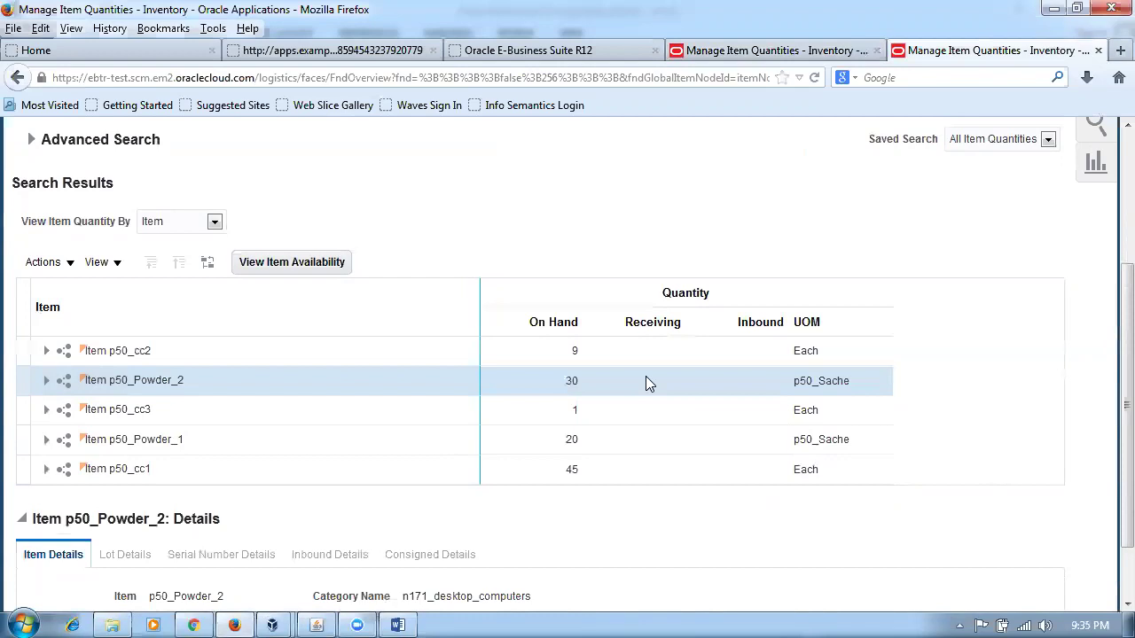
- Review the Quantity class line in the Units of Measure notes, then return to Oracle
{"action": "left_click", "coordinate": [390, 619]}
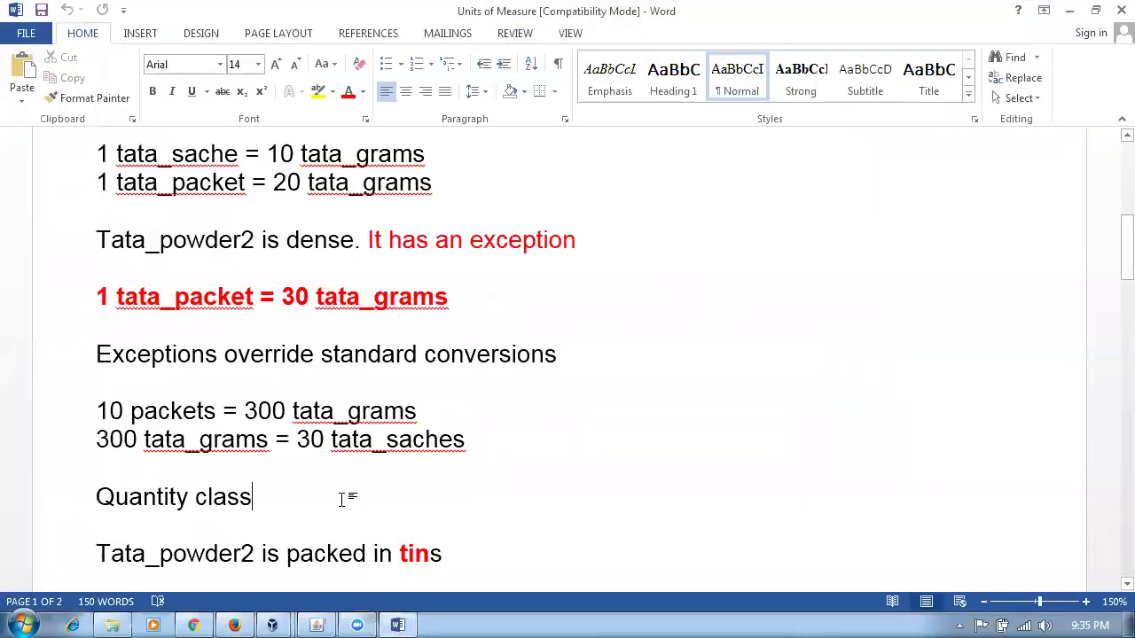
{"action": "scroll", "coordinate": [341, 501], "scroll_direction": "down", "scroll_amount": 3}
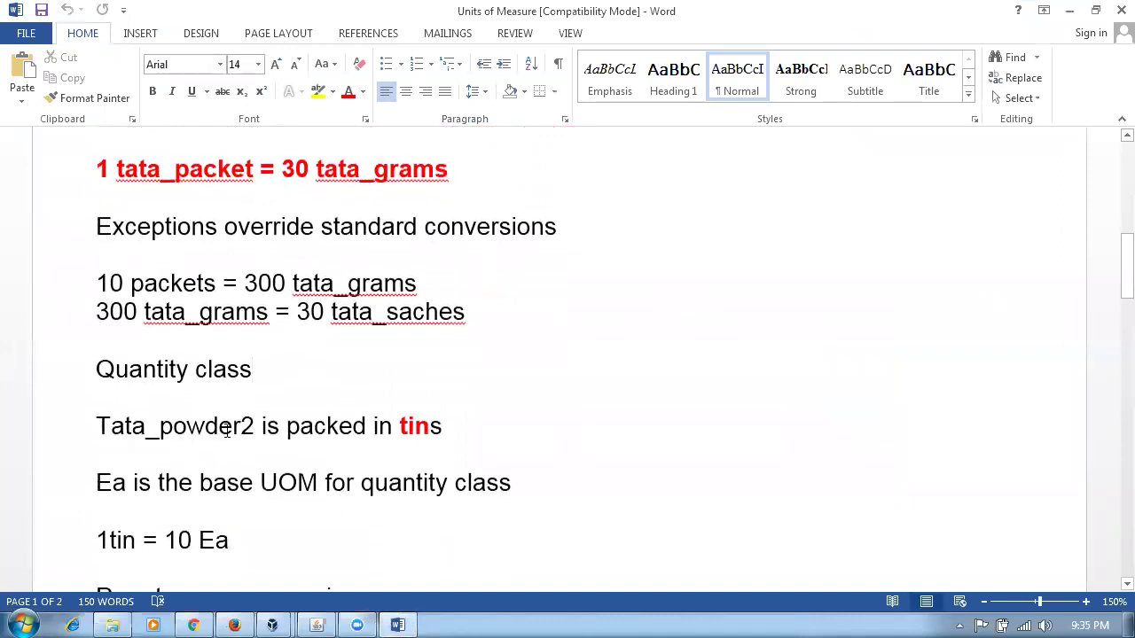
{"action": "triple_click", "coordinate": [115, 374]}
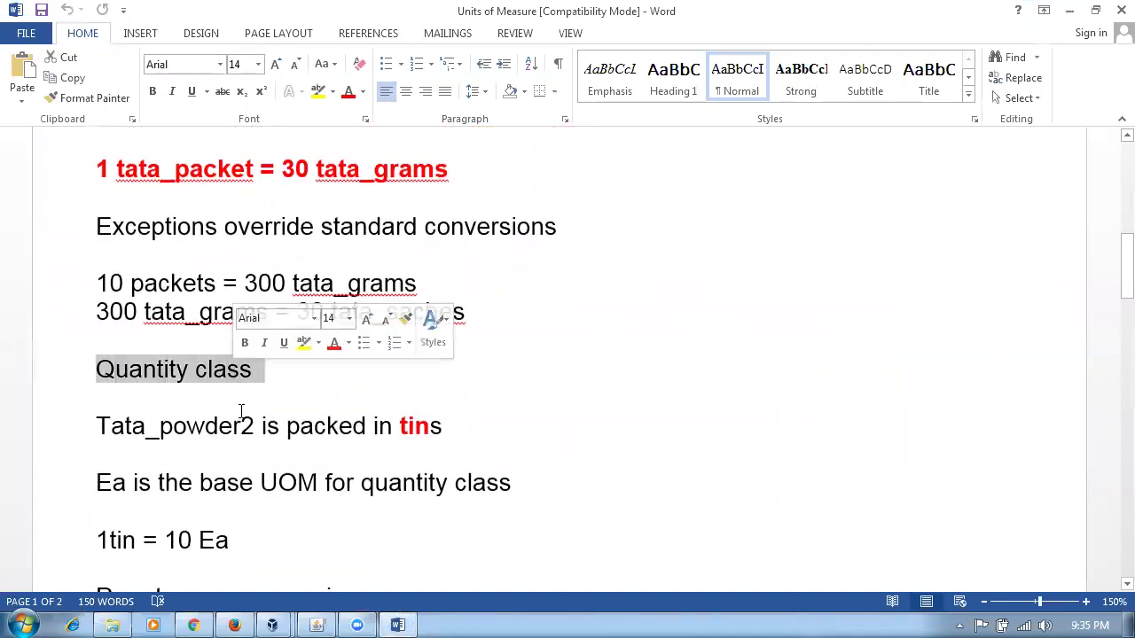
{"action": "left_click", "coordinate": [233, 624]}
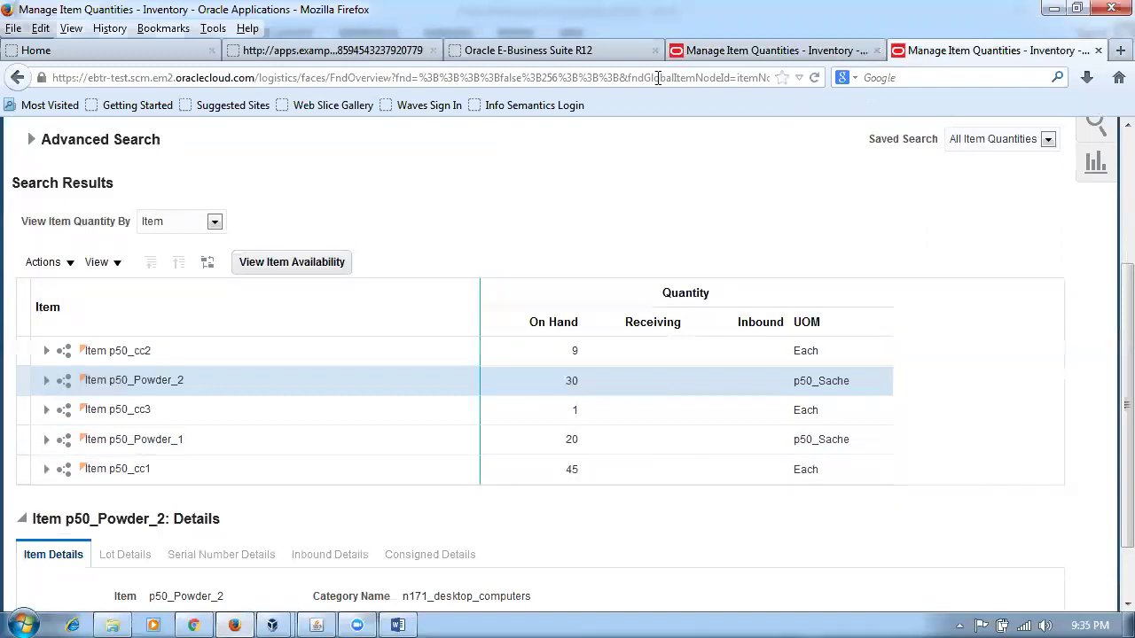
{"action": "key", "text": "ctrl+Page_Up"}
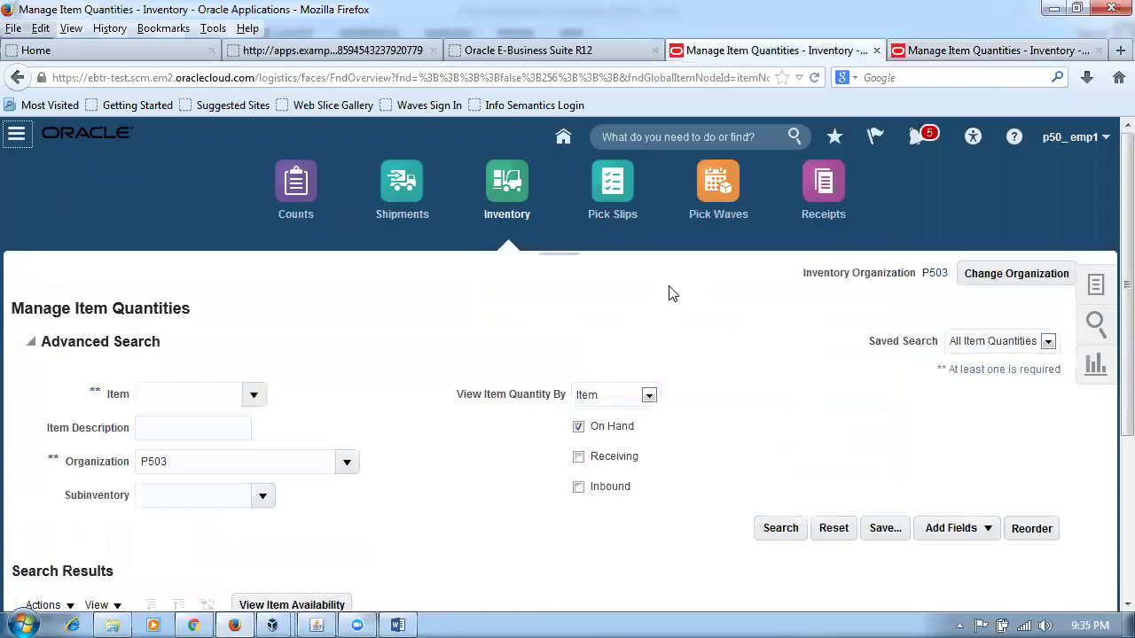
{"action": "left_click", "coordinate": [1019, 49]}
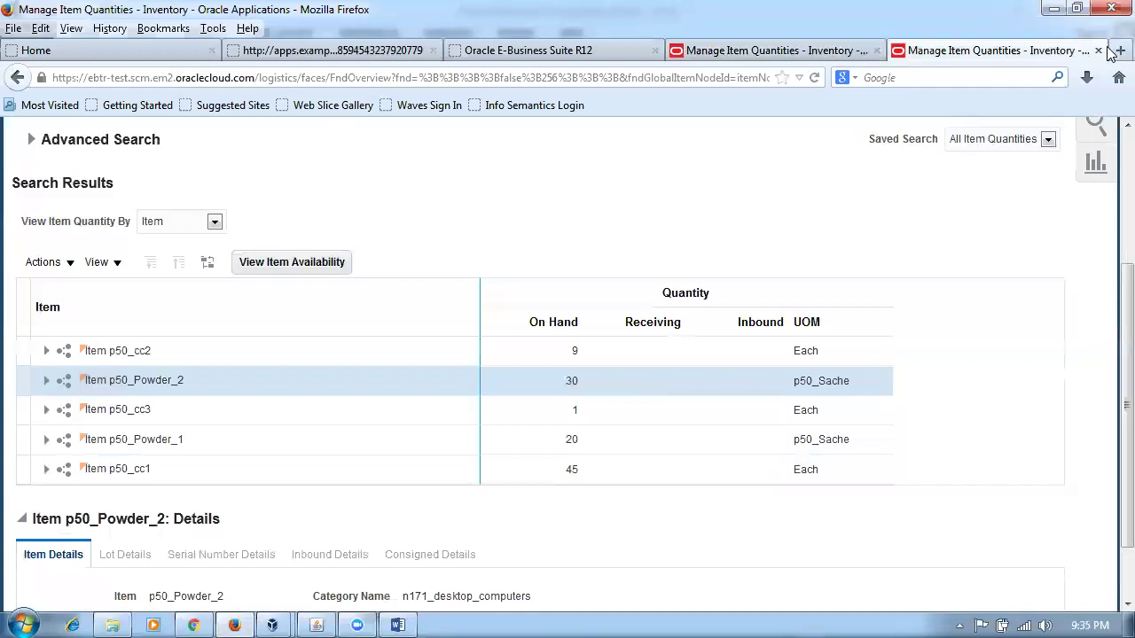
- In a new tab, open Manage Units of Measure via a Setup and Maintenance search for man%unit%meas%
{"action": "left_click", "coordinate": [1119, 50]}
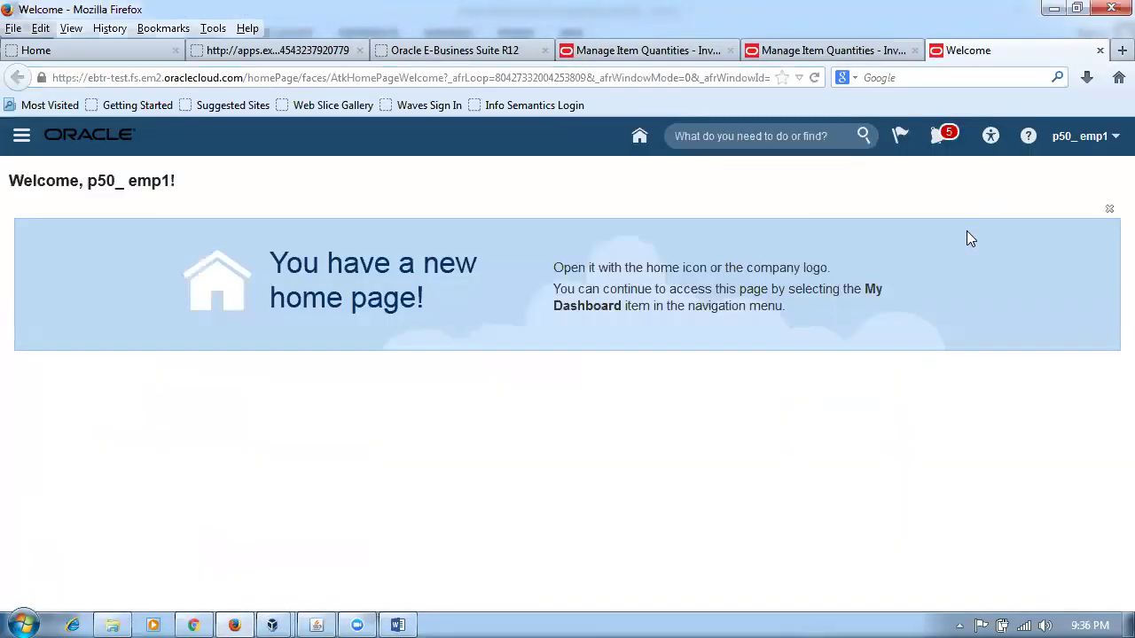
{"action": "left_click", "coordinate": [1082, 138]}
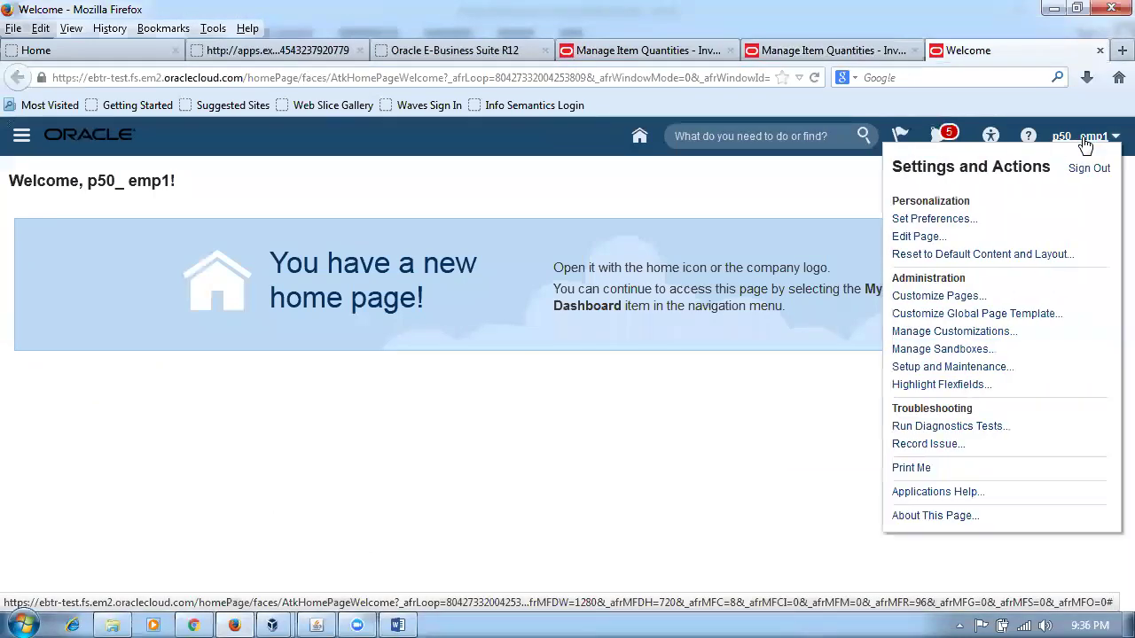
{"action": "left_click", "coordinate": [946, 367]}
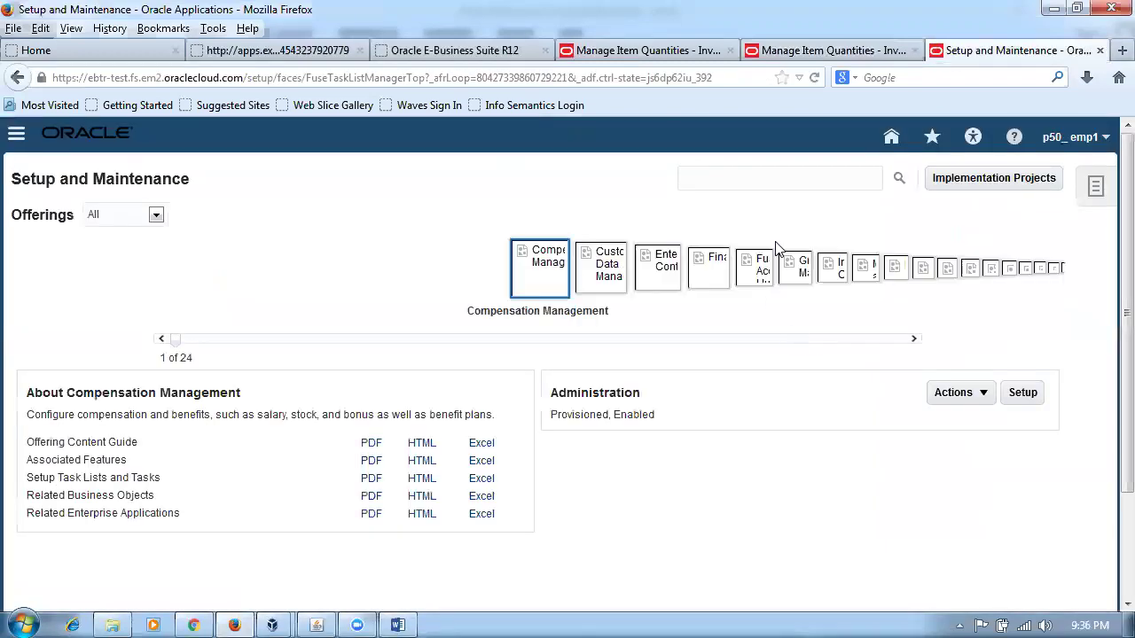
{"action": "type", "text": "man%"}
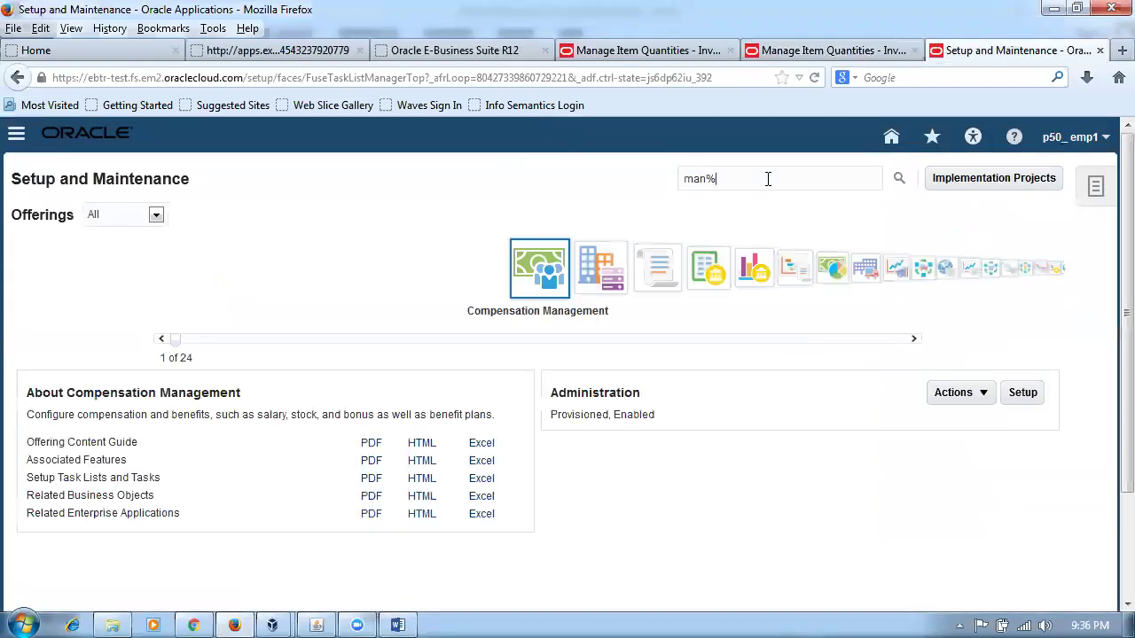
{"action": "type", "text": "unit%meas%"}
{"action": "key", "text": "Return"}
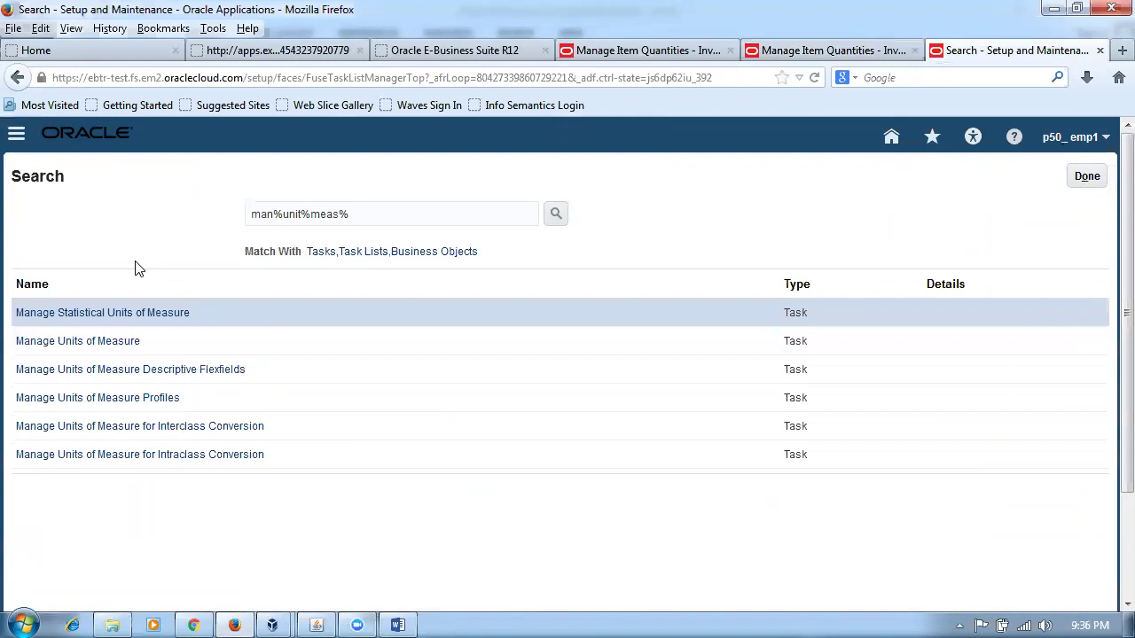
{"action": "left_click", "coordinate": [117, 343]}
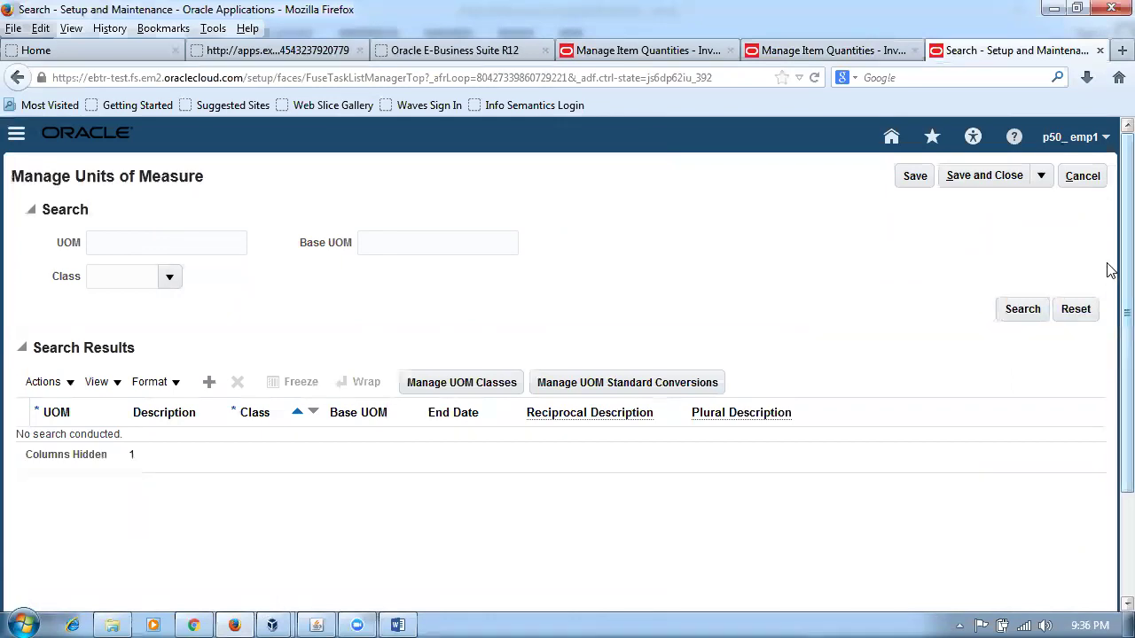
- Add a new UOM class row named p50_Qty with description 'p50_Quantity class'
{"action": "scroll", "coordinate": [1108, 311], "scroll_direction": "down", "scroll_amount": 4}
{"action": "scroll", "coordinate": [1108, 352], "scroll_direction": "up", "scroll_amount": 3}
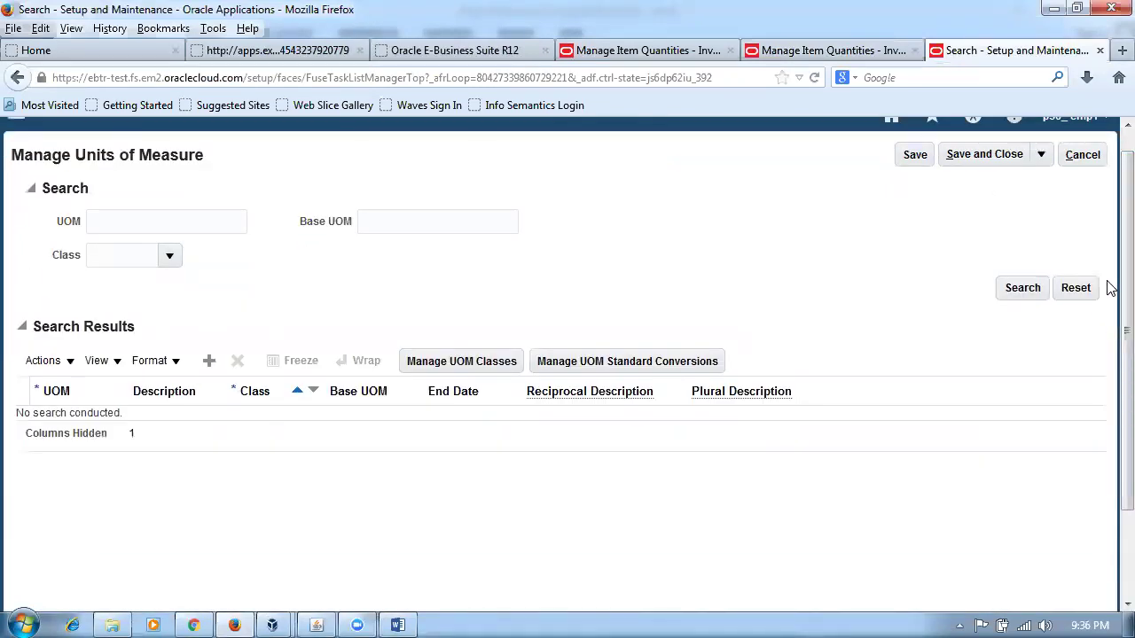
{"action": "left_click", "coordinate": [467, 371]}
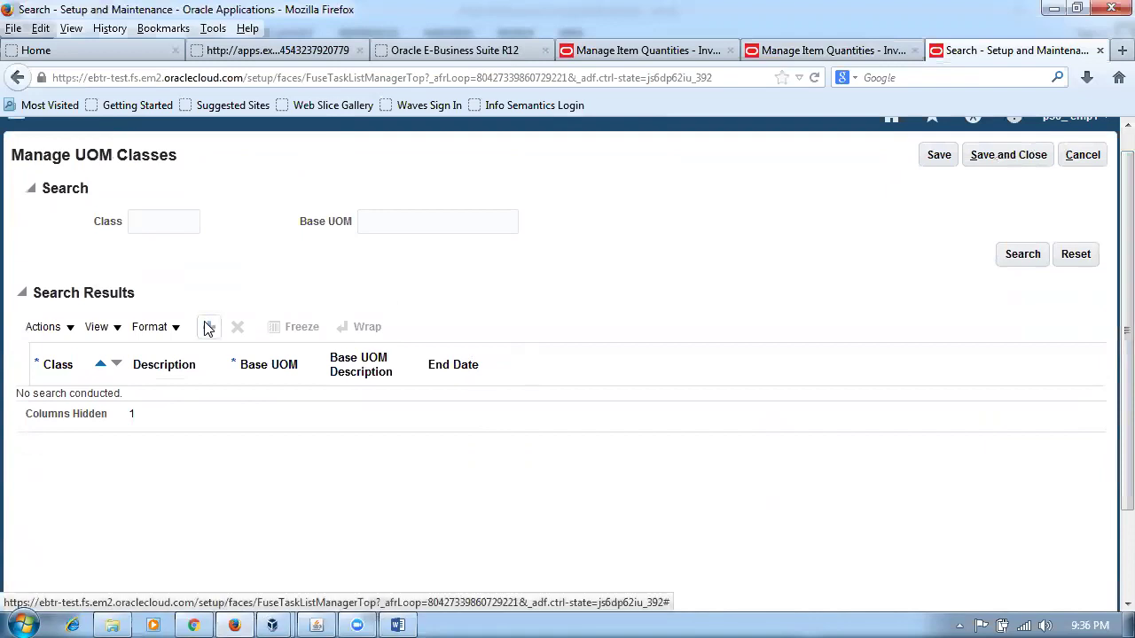
{"action": "left_click", "coordinate": [210, 326]}
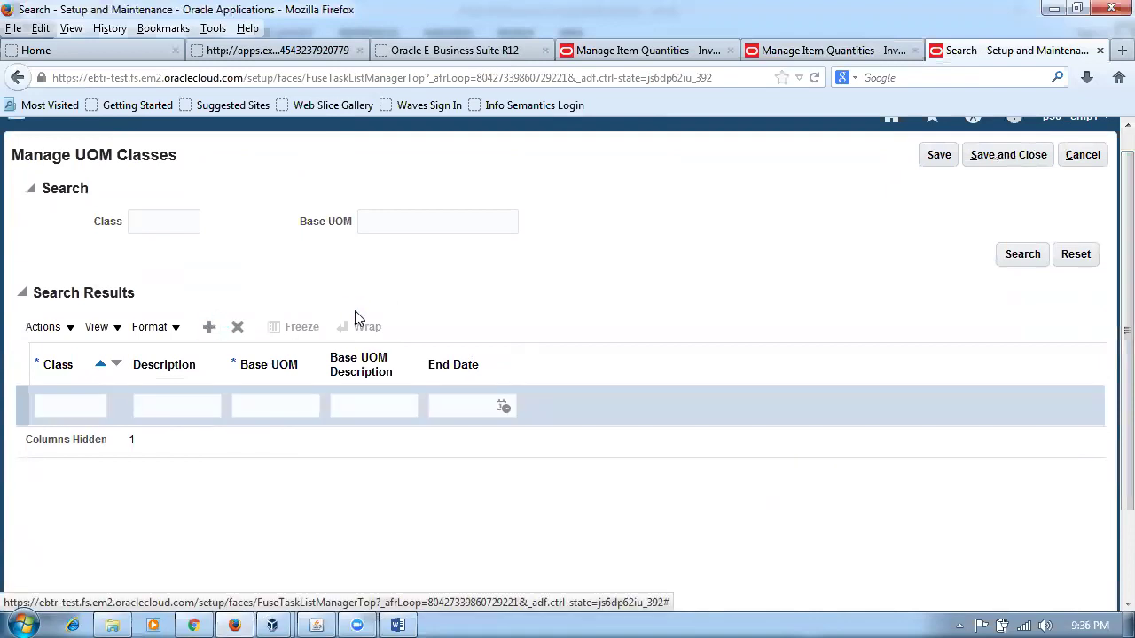
{"action": "left_click", "coordinate": [81, 413]}
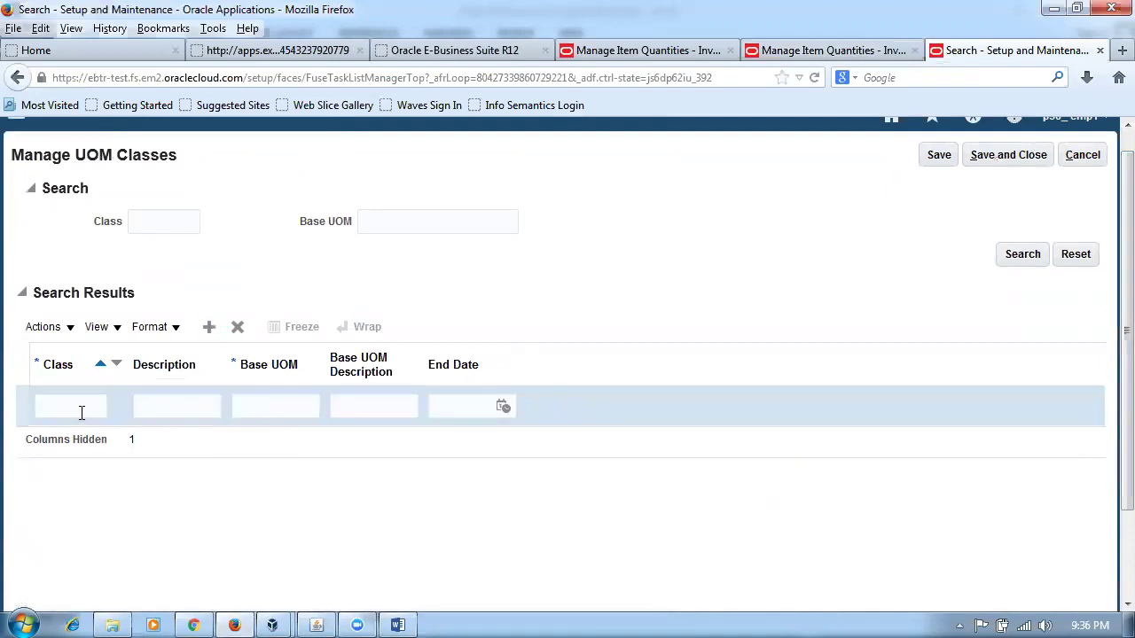
{"action": "type", "text": "p50"}
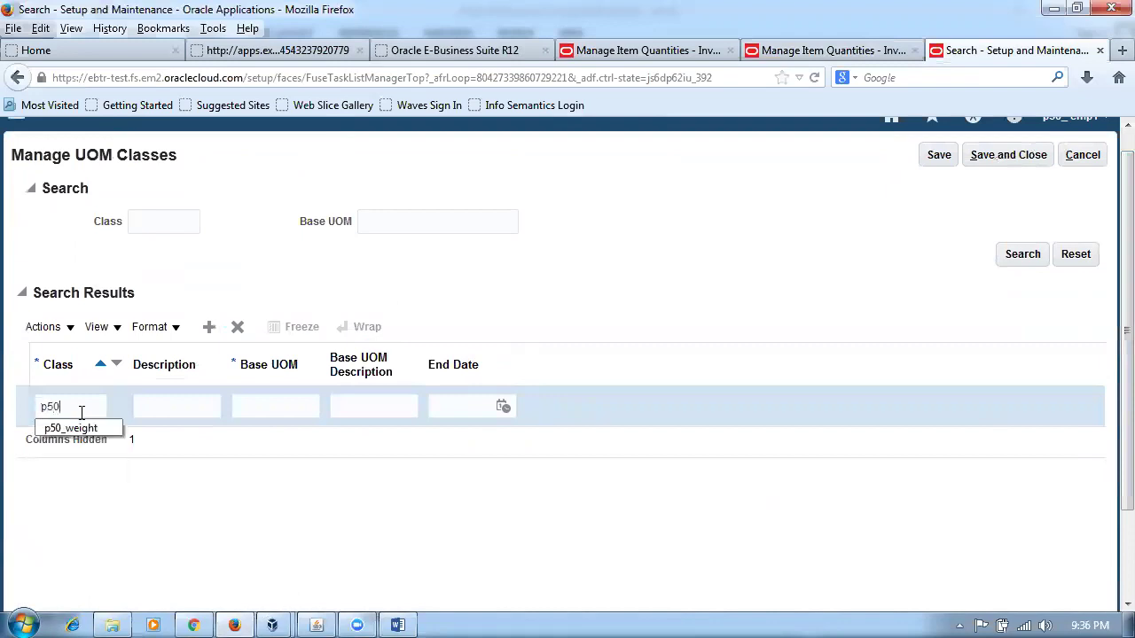
{"action": "type", "text": "_Quanti"}
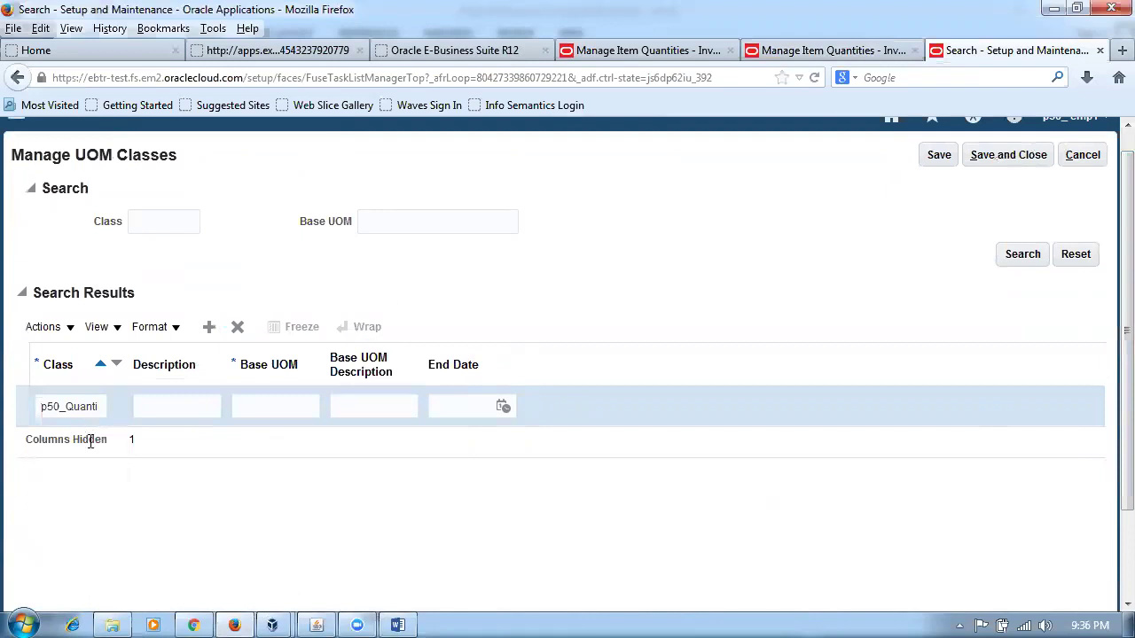
{"action": "key", "text": "BackSpace"}
{"action": "left_click", "coordinate": [153, 401]}
{"action": "type", "text": "p"}
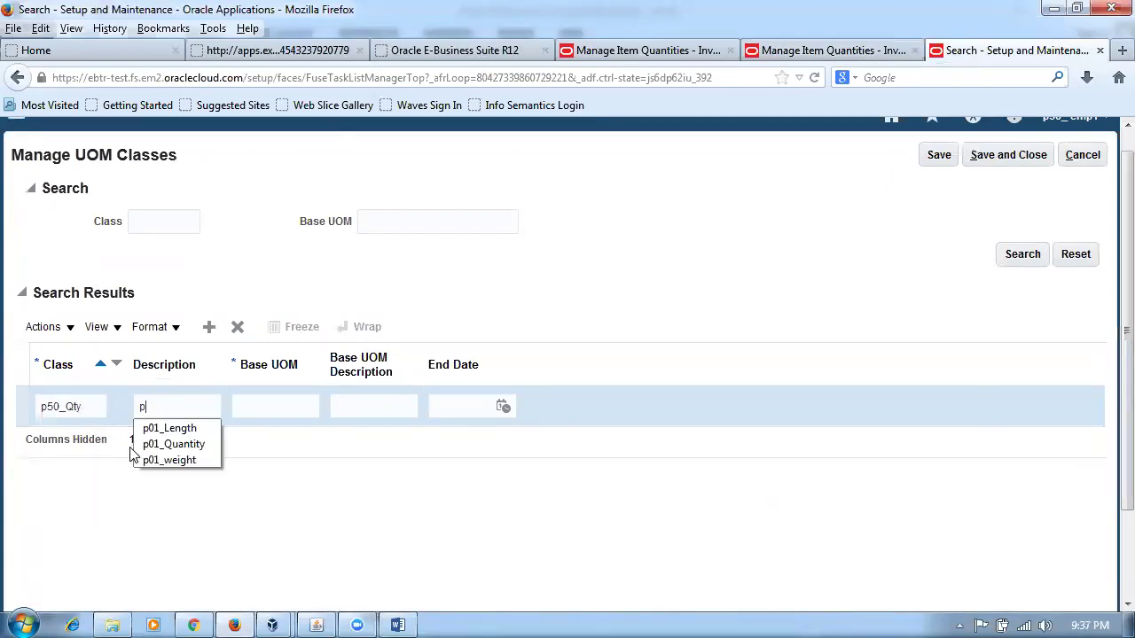
{"action": "type", "text": "50_Quan"}
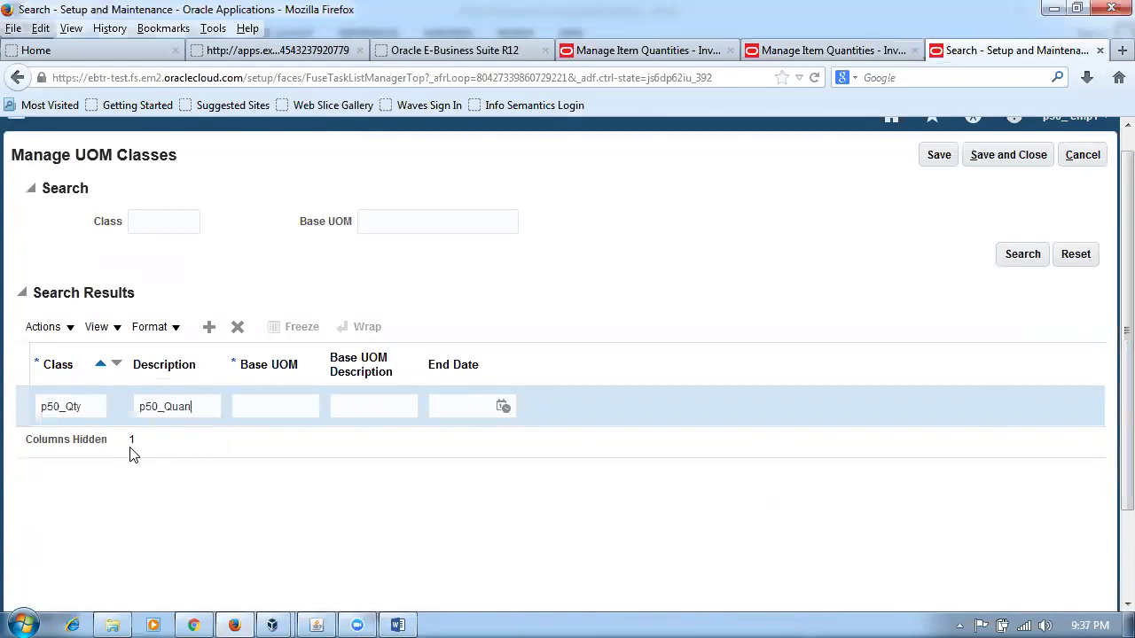
{"action": "type", "text": "tity class"}
{"action": "key", "text": "Home"}
- Check the base unit on the '1tin = 10 Ea' line in the Units of Measure notes
{"action": "left_click", "coordinate": [398, 624]}
{"action": "left_click", "coordinate": [251, 539]}
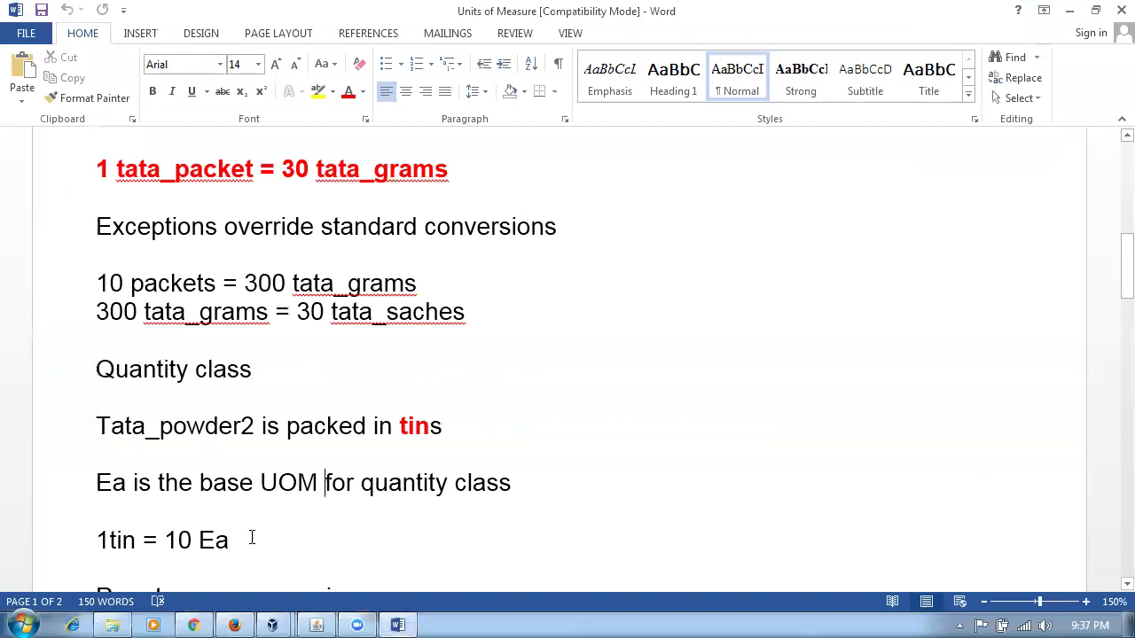
{"action": "double_click", "coordinate": [223, 541]}
{"action": "left_click_drag", "start_coordinate": [228, 541], "coordinate": [233, 540]}
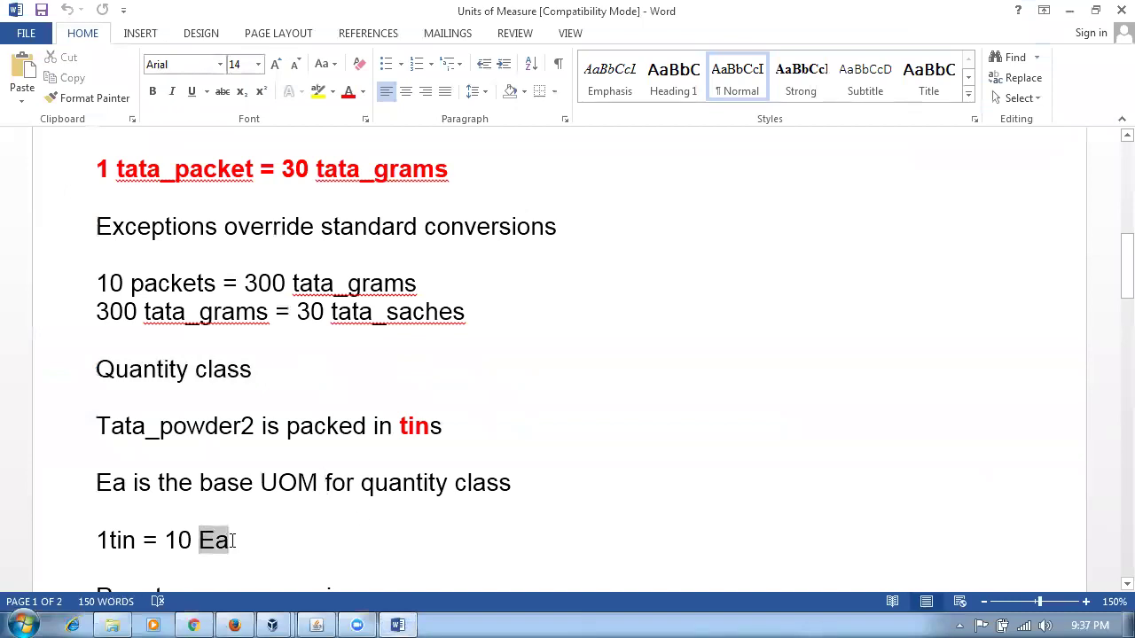
{"action": "left_click", "coordinate": [236, 624]}
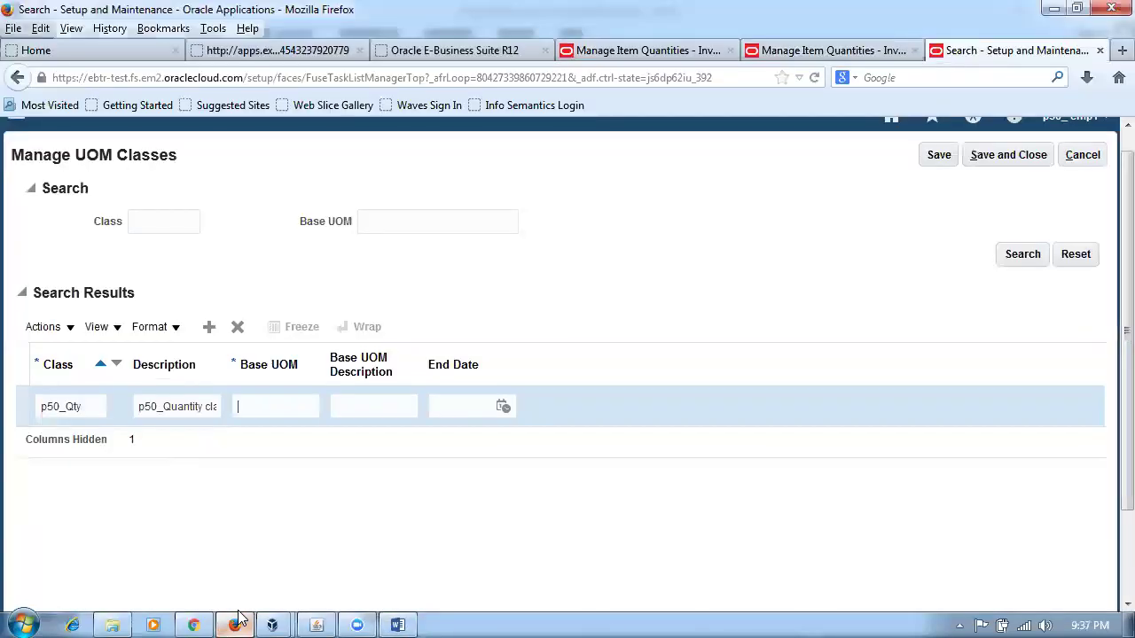
- Set p50_Qty's base UOM to p50_Each (Each) and save and close
{"action": "type", "text": "p50"}
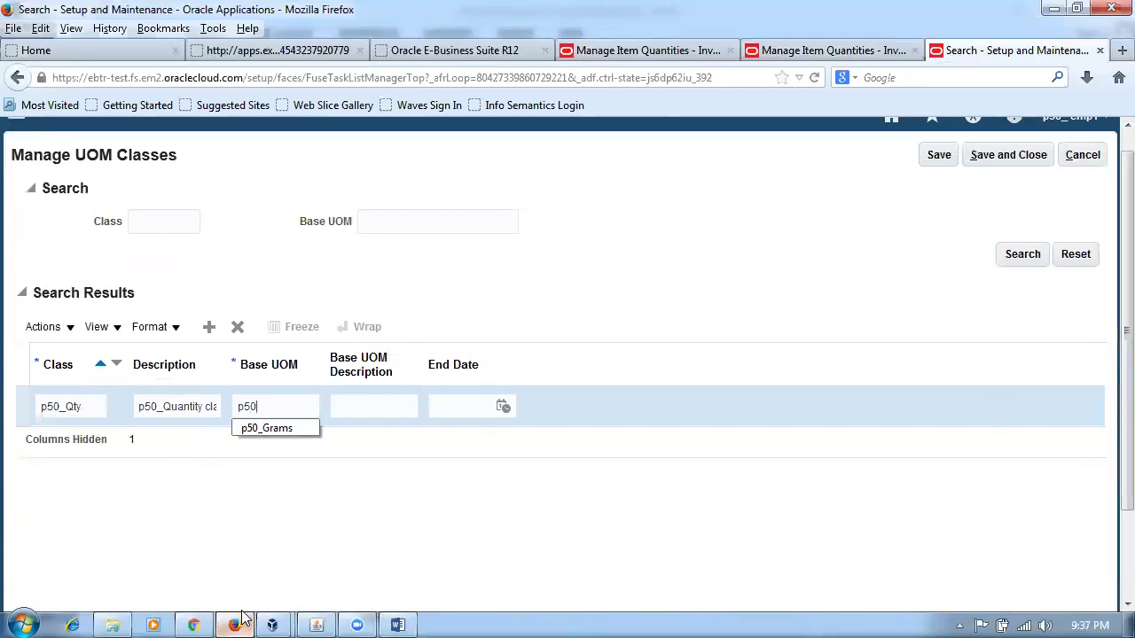
{"action": "type", "text": "_Each"}
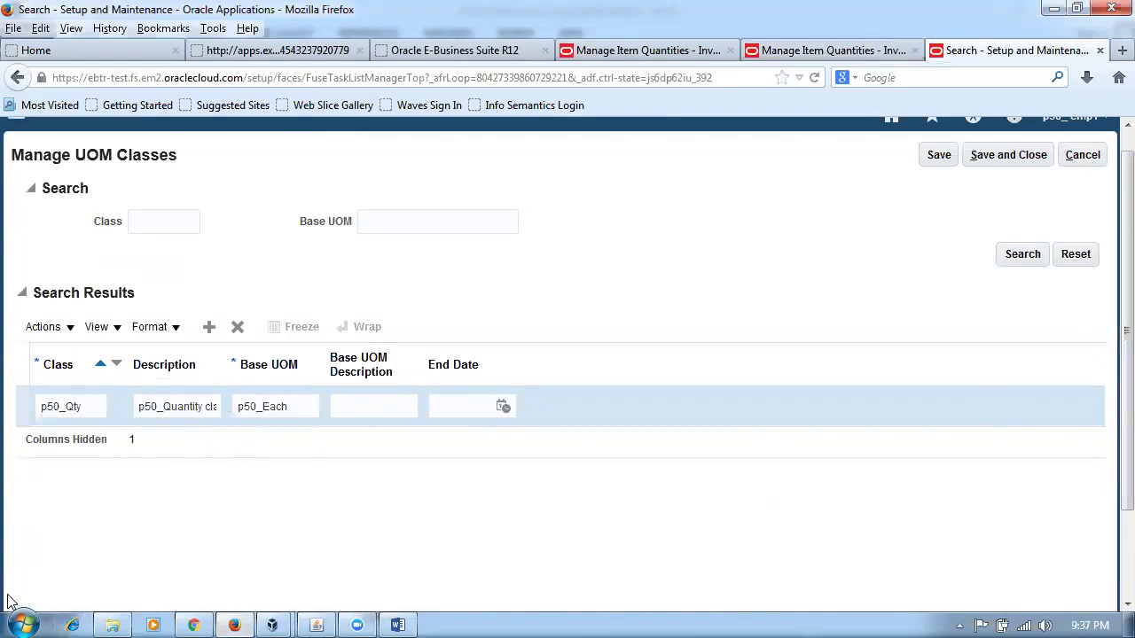
{"action": "left_click", "coordinate": [385, 408]}
{"action": "type", "text": "Each"}
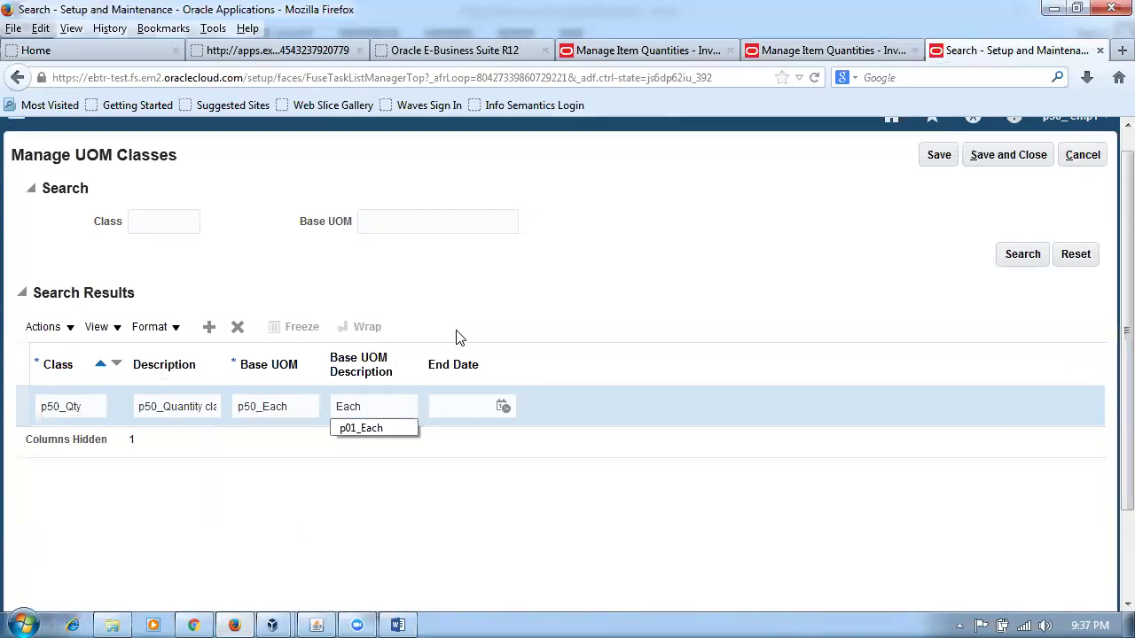
{"action": "left_click", "coordinate": [484, 328]}
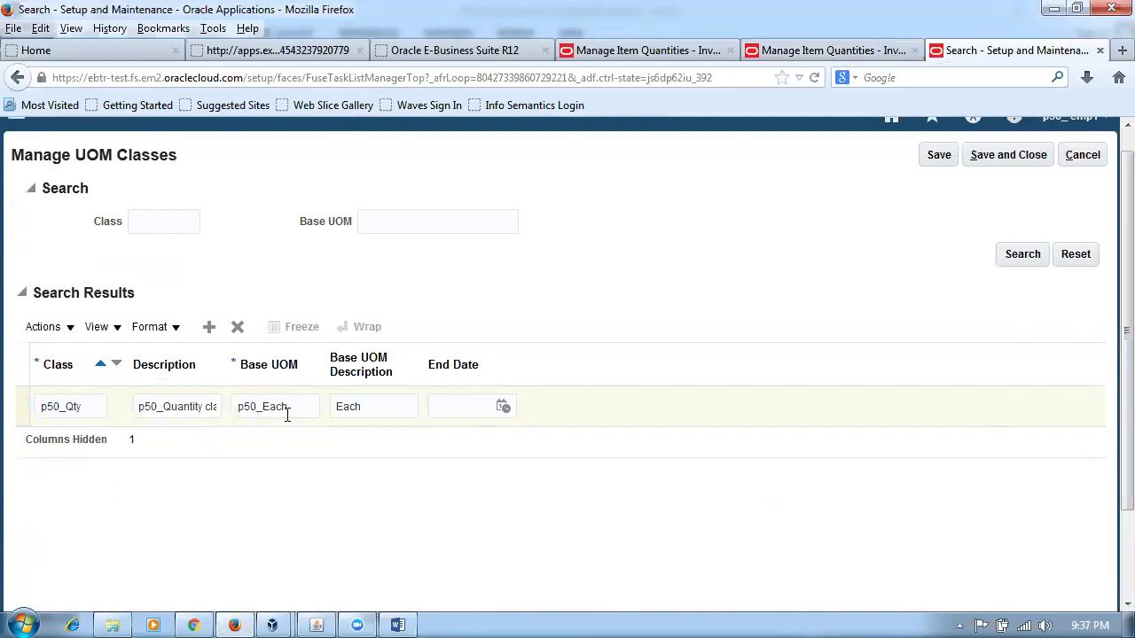
{"action": "left_click", "coordinate": [1010, 165]}
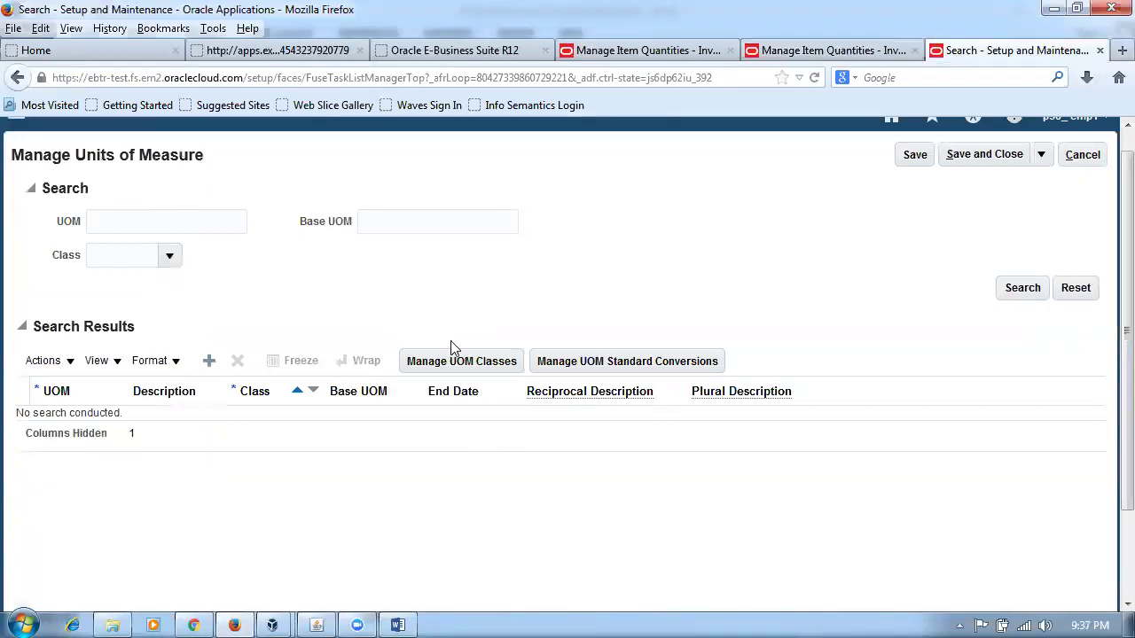
- Search Manage UOM Classes for classes matching p50%
{"action": "left_click", "coordinate": [476, 361]}
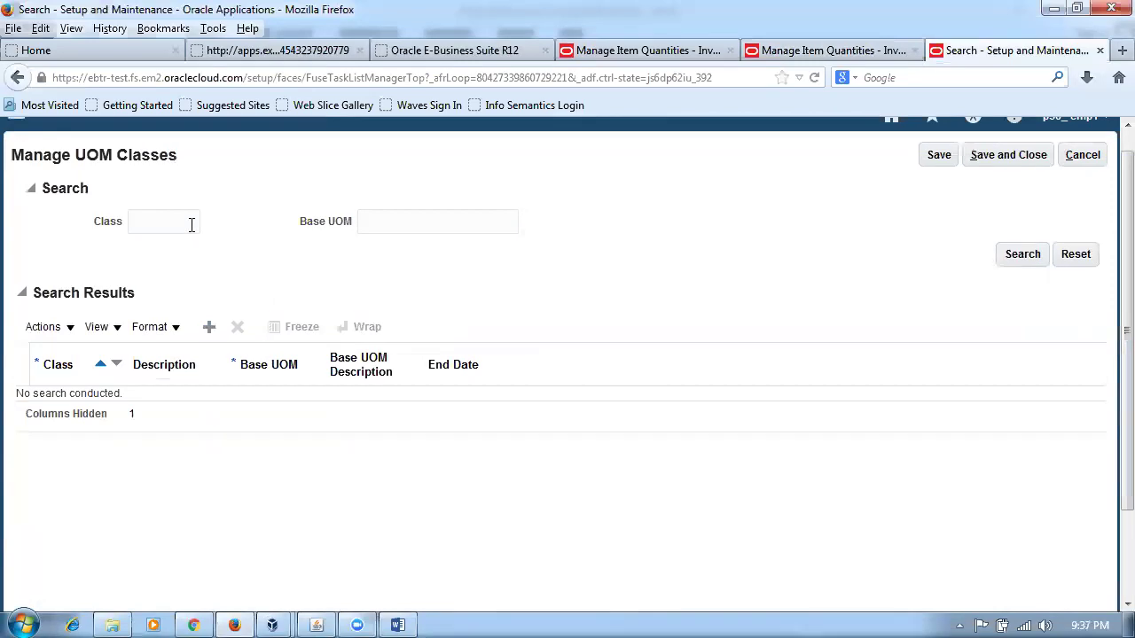
{"action": "type", "text": "p50%"}
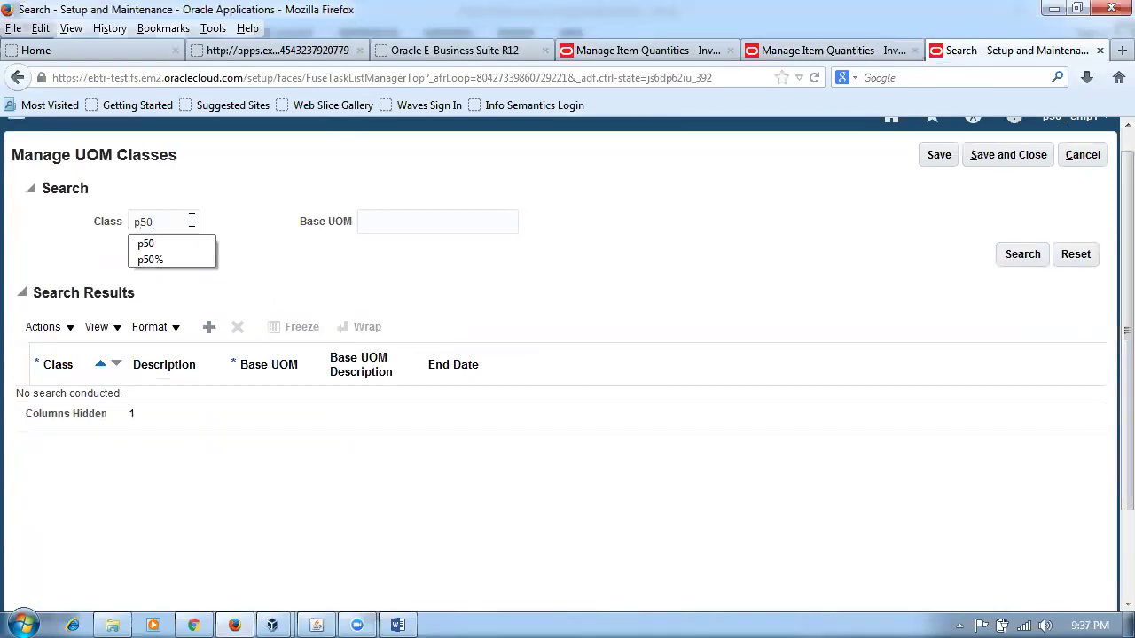
{"action": "left_click", "coordinate": [1022, 255]}
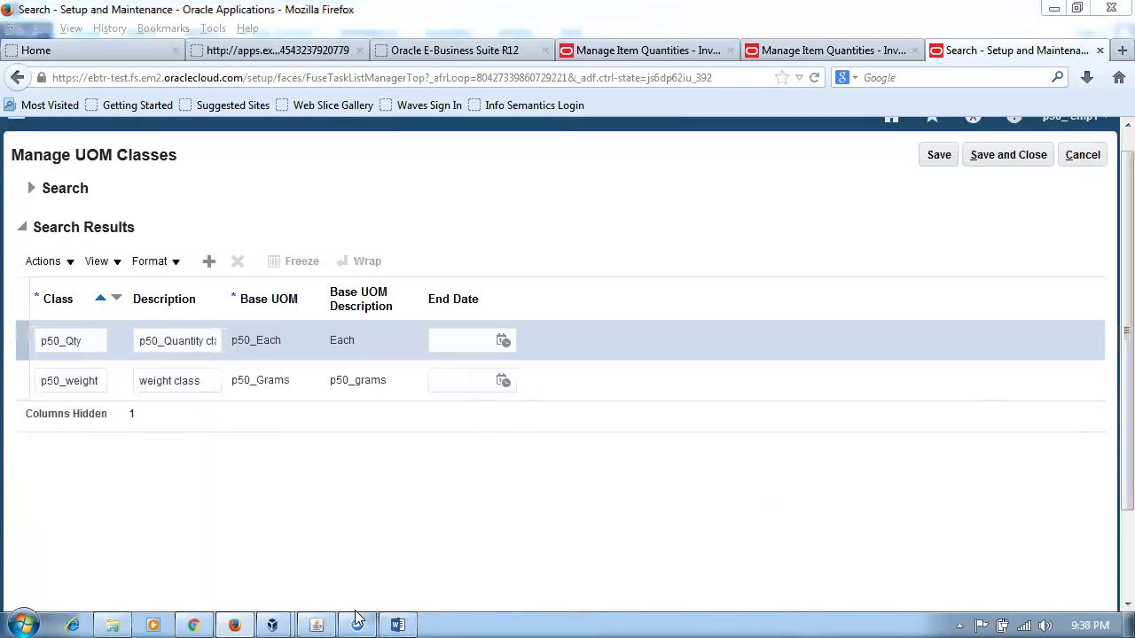
- Check the 'in tins' phrase in the Units of Measure notes, then return to the classes page
{"action": "left_click", "coordinate": [397, 625]}
{"action": "left_click", "coordinate": [337, 536]}
{"action": "left_click", "coordinate": [393, 426]}
{"action": "left_click_drag", "start_coordinate": [394, 426], "coordinate": [443, 426]}
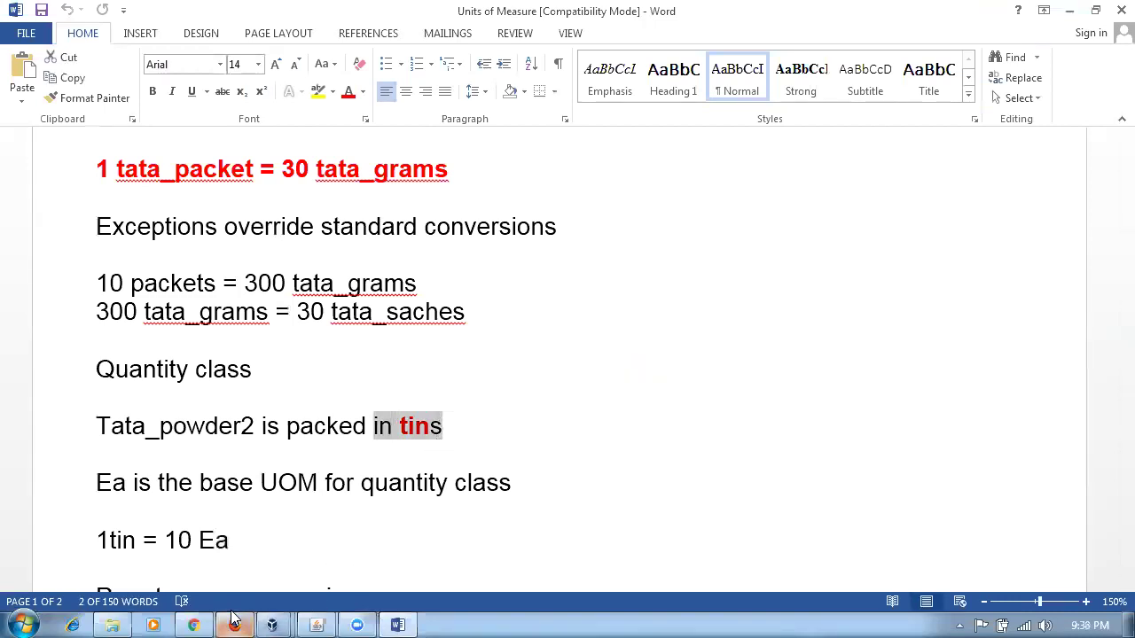
{"action": "mouse_move", "coordinate": [234, 625]}
{"action": "left_click", "coordinate": [509, 466]}
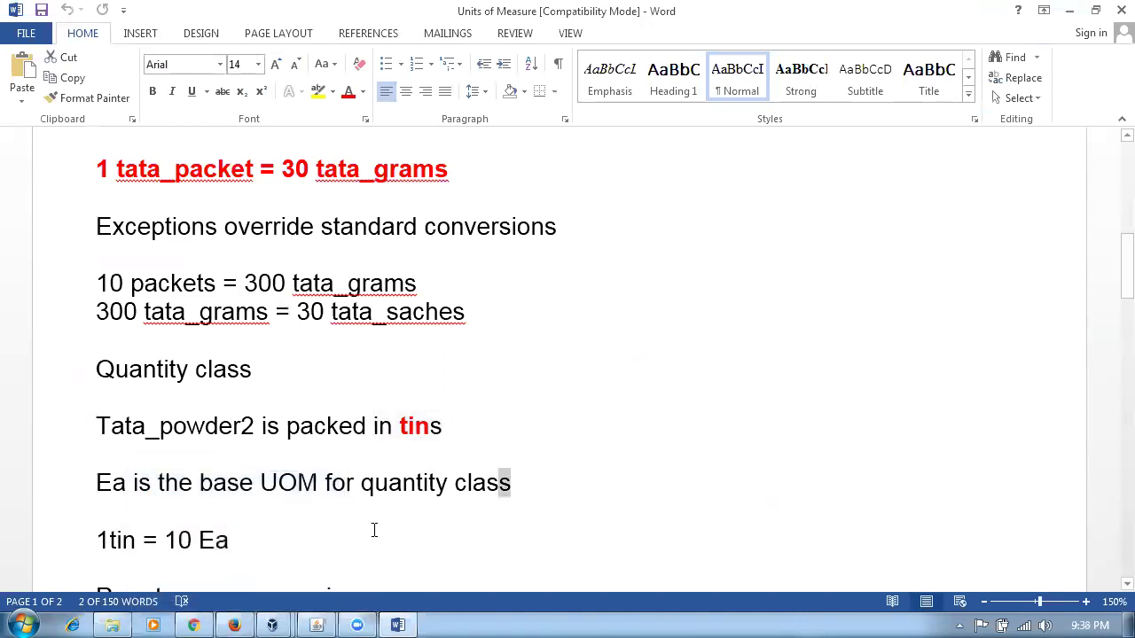
{"action": "left_click", "coordinate": [234, 625]}
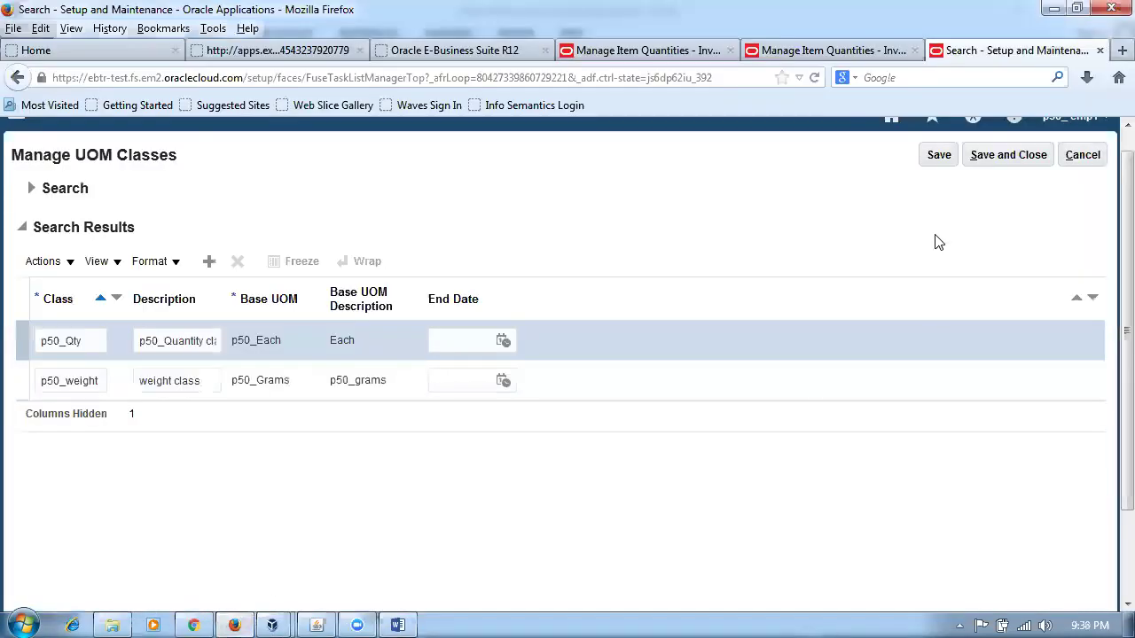
- Save the classes, then add unit p50_Tin (Tin) in class p50_Qty and save it
{"action": "left_click", "coordinate": [1024, 163]}
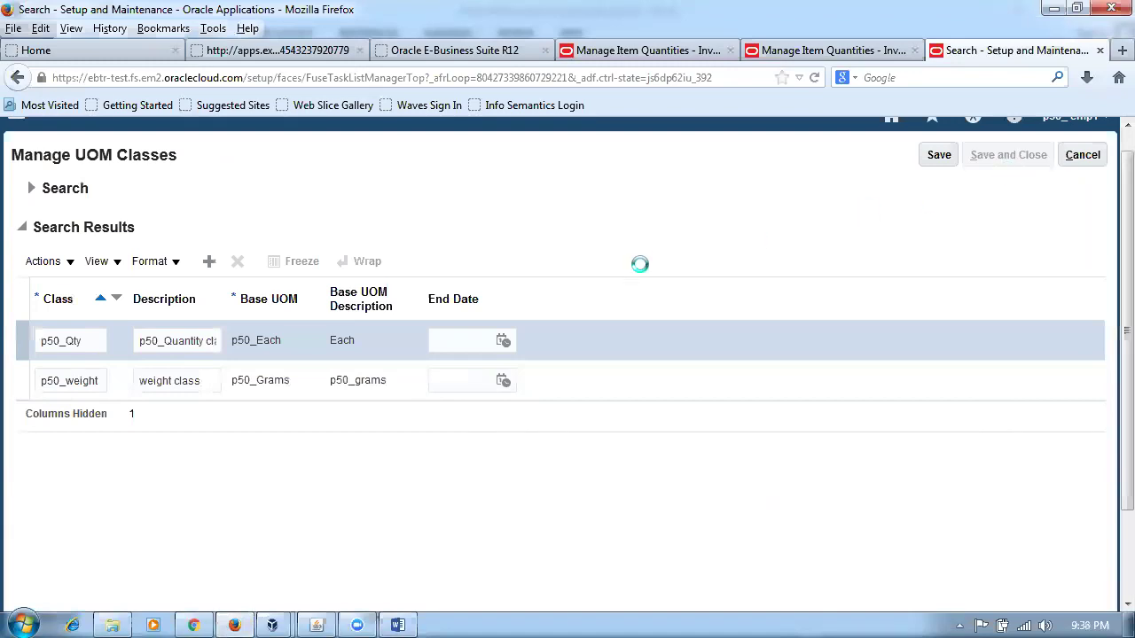
{"action": "left_click_drag", "start_coordinate": [33, 156], "coordinate": [165, 157]}
{"action": "left_click", "coordinate": [209, 361]}
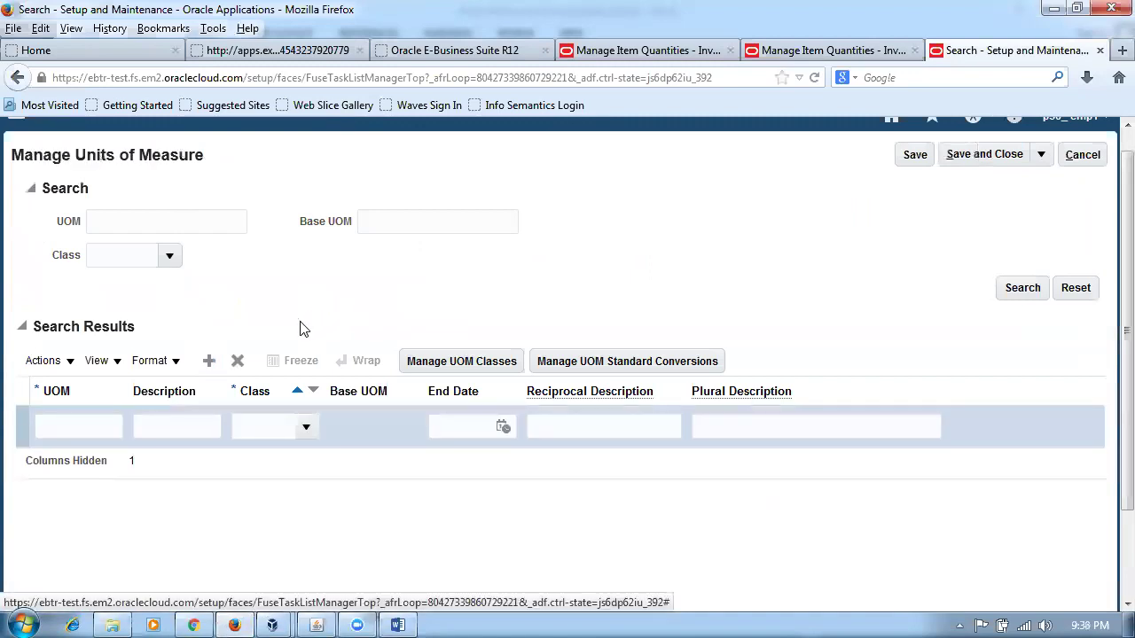
{"action": "left_click", "coordinate": [106, 425]}
{"action": "type", "text": "p50"}
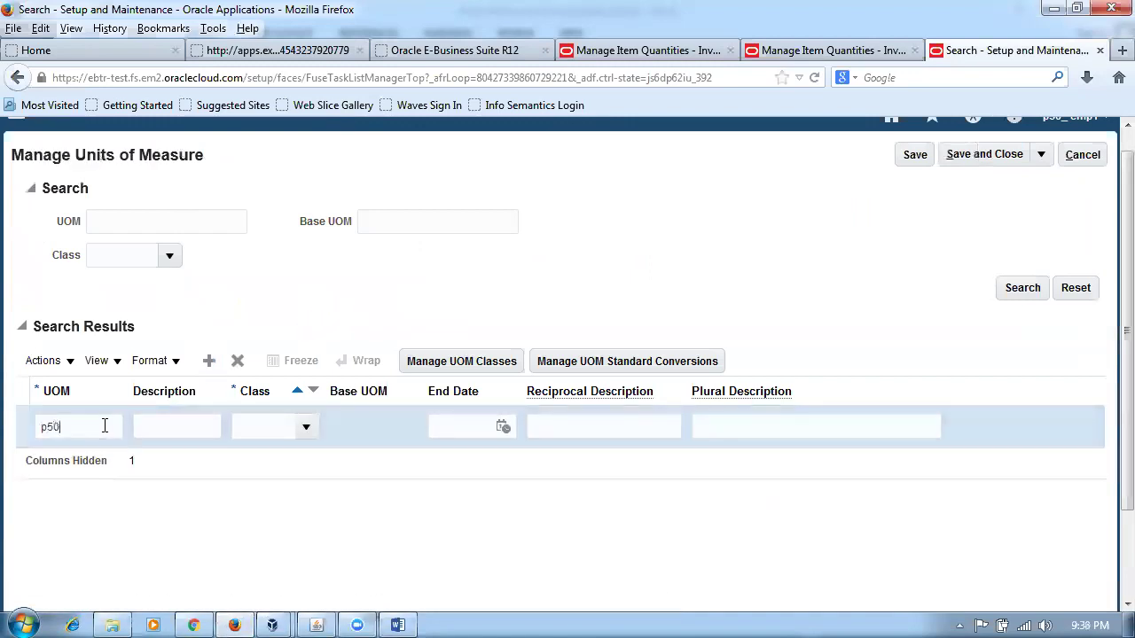
{"action": "type", "text": "_T"}
{"action": "type", "text": "Tin"}
{"action": "left_click", "coordinate": [234, 429]}
{"action": "type", "text": "p50"}
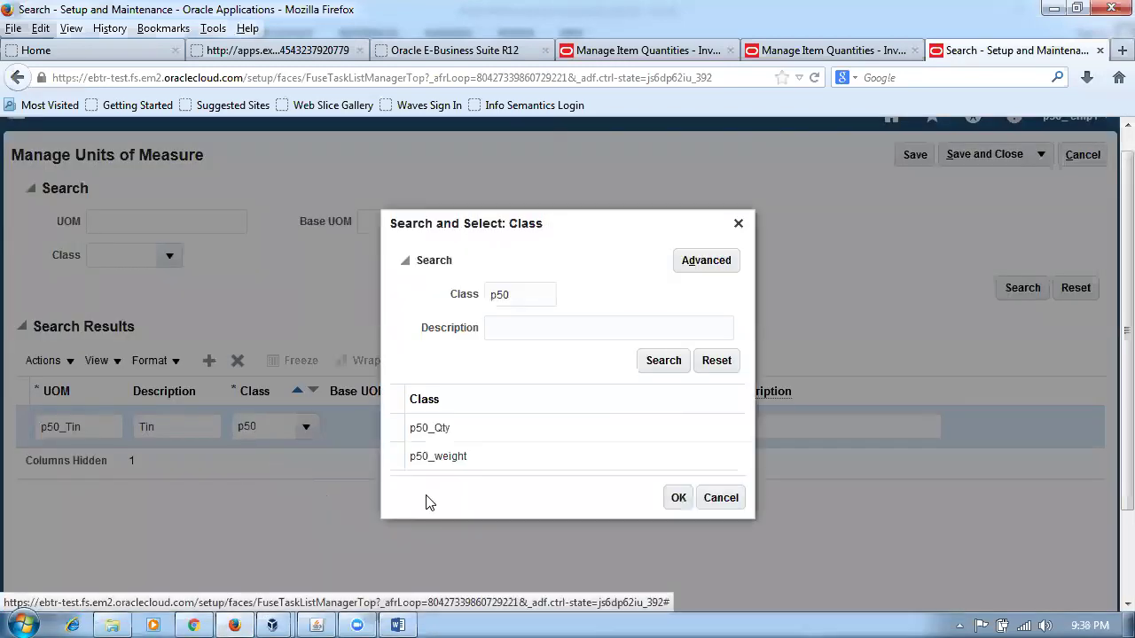
{"action": "left_click", "coordinate": [472, 429]}
{"action": "left_click", "coordinate": [679, 498]}
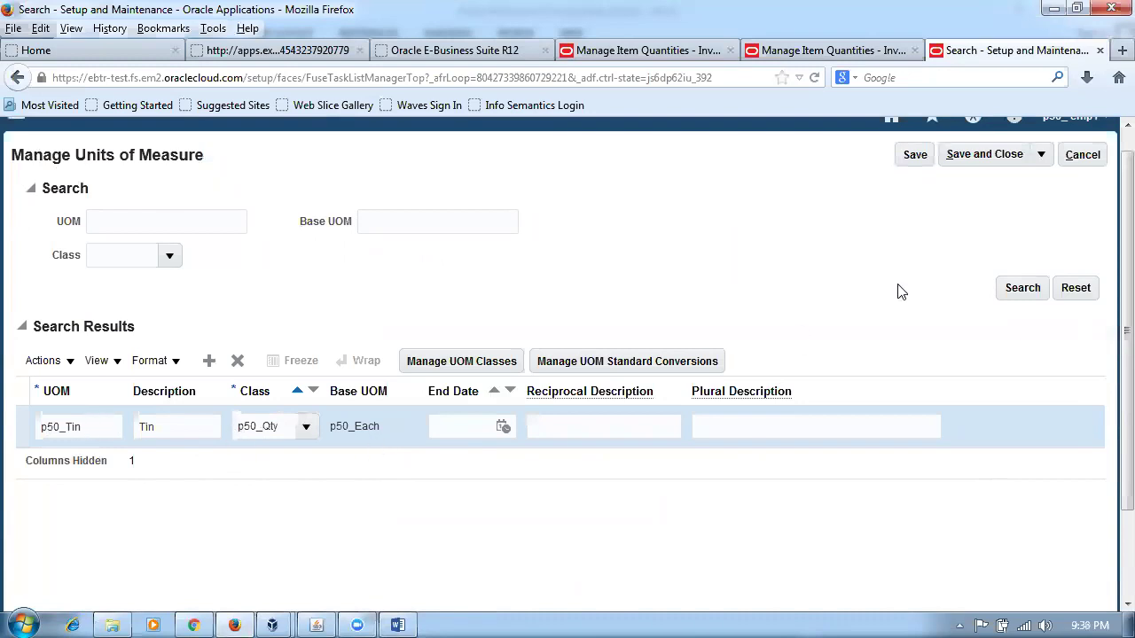
{"action": "left_click", "coordinate": [966, 154]}
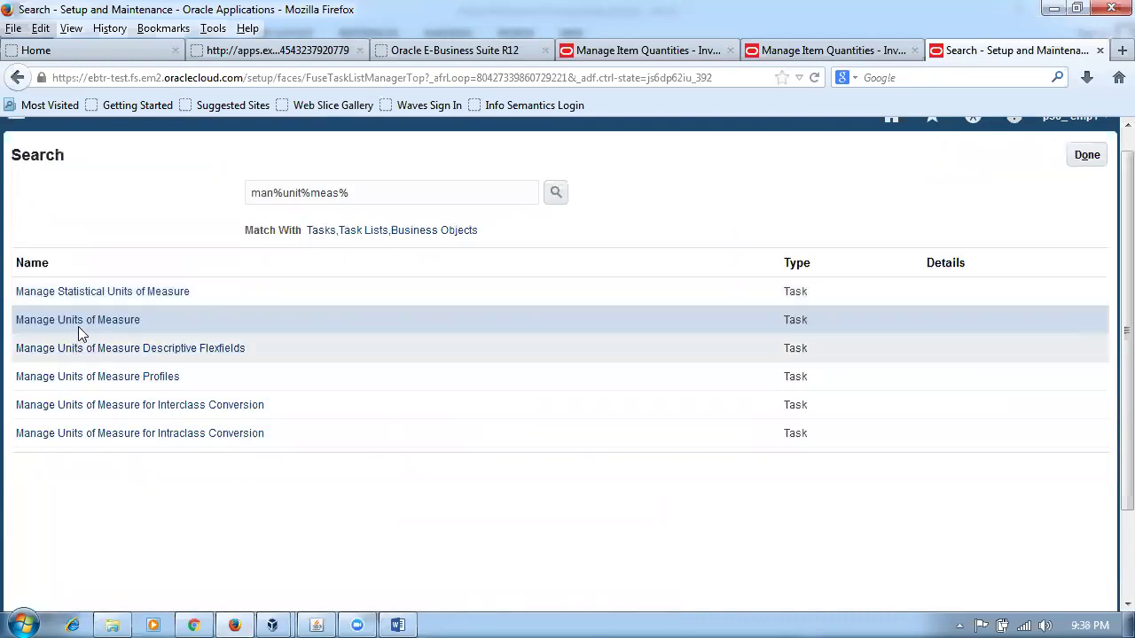
- Add a row in UOM Standard Conversions and check the '1tin = 10 Ea' note
{"action": "left_click", "coordinate": [80, 321]}
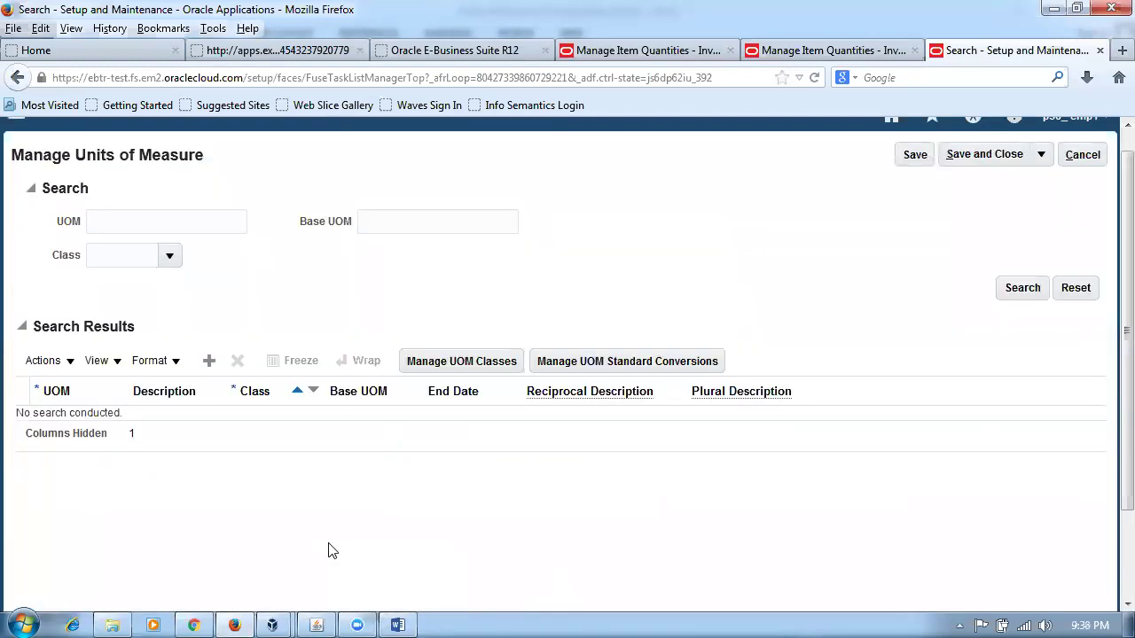
{"action": "left_click", "coordinate": [666, 366]}
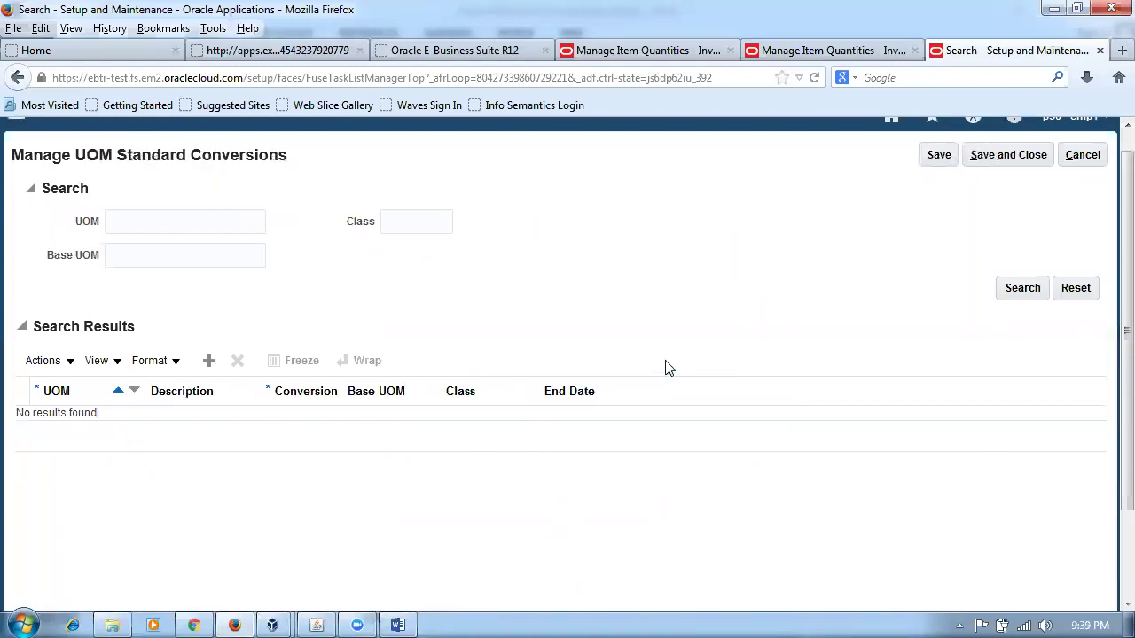
{"action": "left_click", "coordinate": [212, 364]}
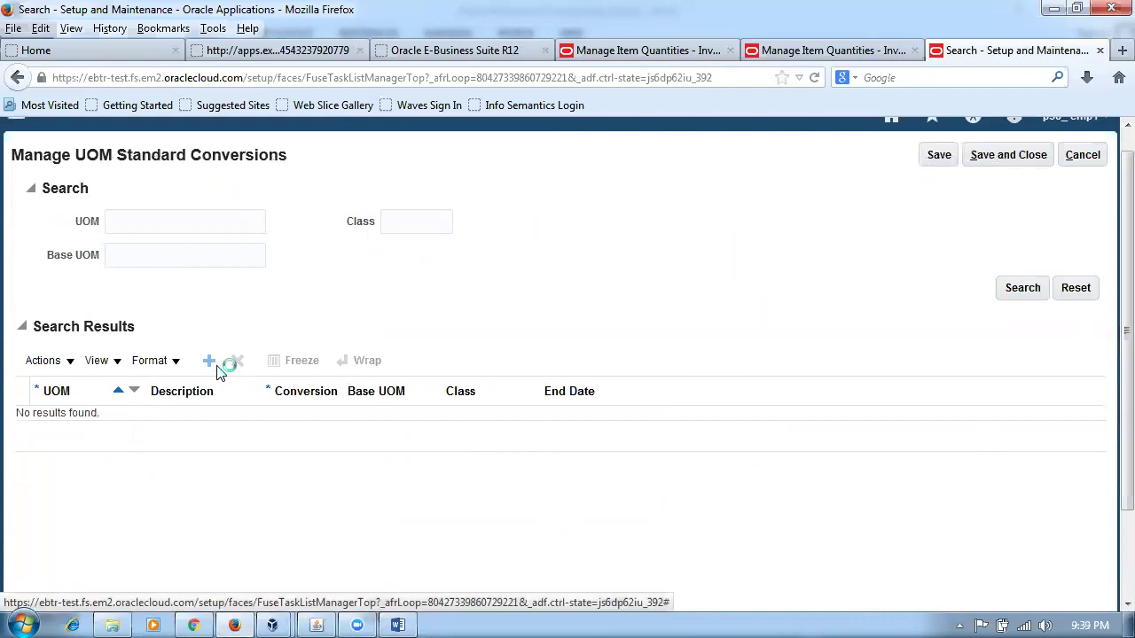
{"action": "left_click", "coordinate": [397, 625]}
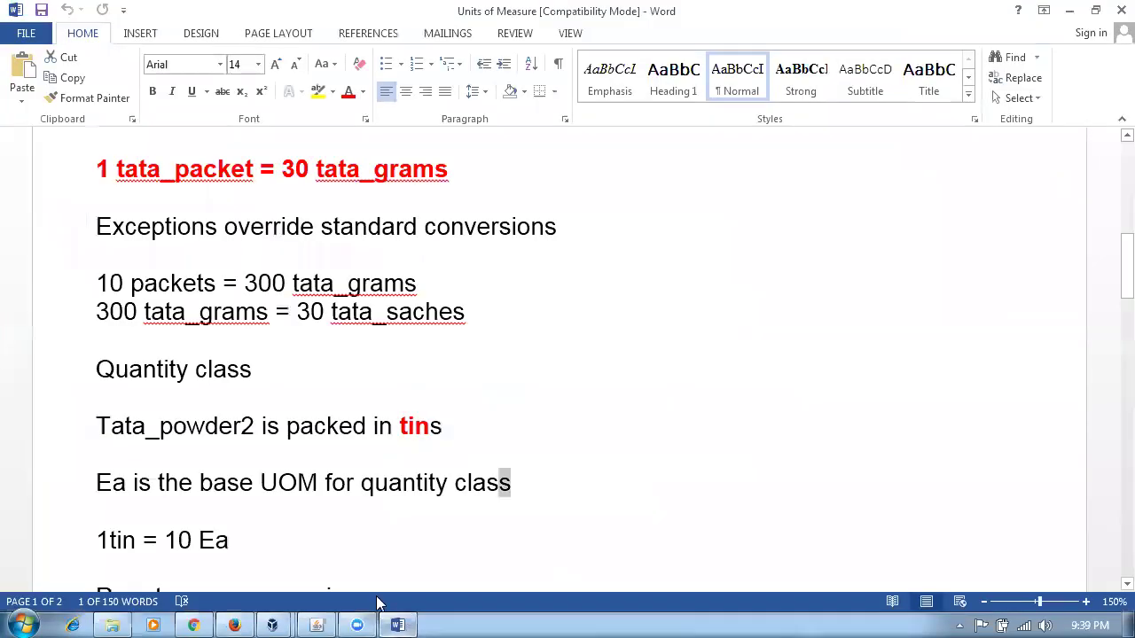
{"action": "left_click_drag", "start_coordinate": [99, 540], "coordinate": [232, 543]}
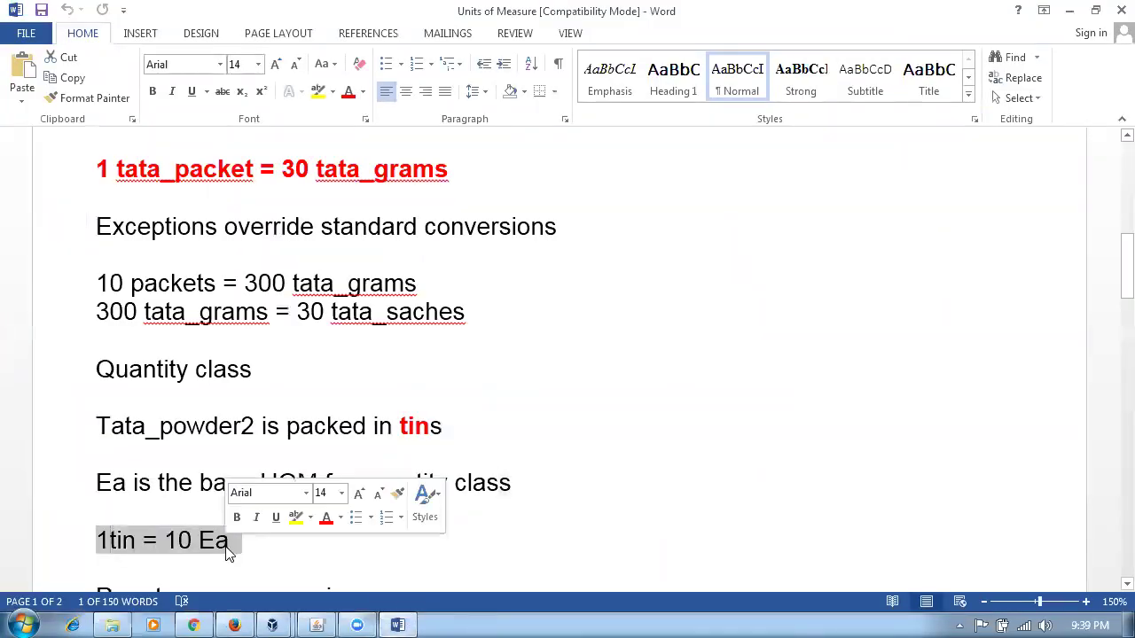
{"action": "left_click", "coordinate": [234, 625]}
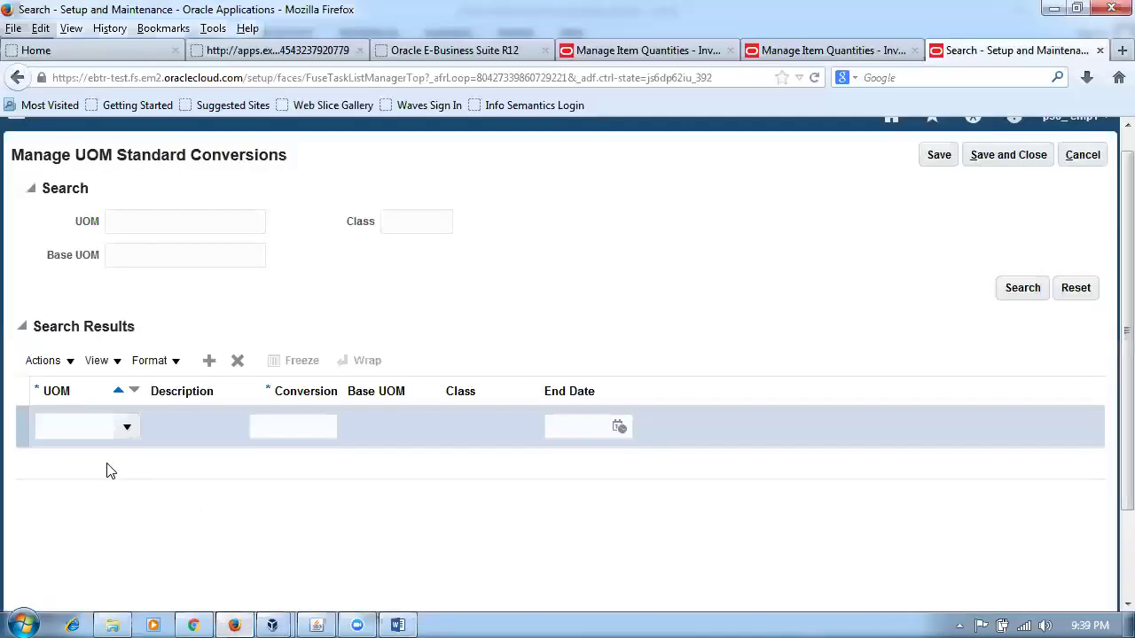
- Enter UOM p50_Tin with conversion 10 and save the standard conversion
{"action": "left_click", "coordinate": [97, 427]}
{"action": "type", "text": "p50"}
{"action": "key", "text": "Tab"}
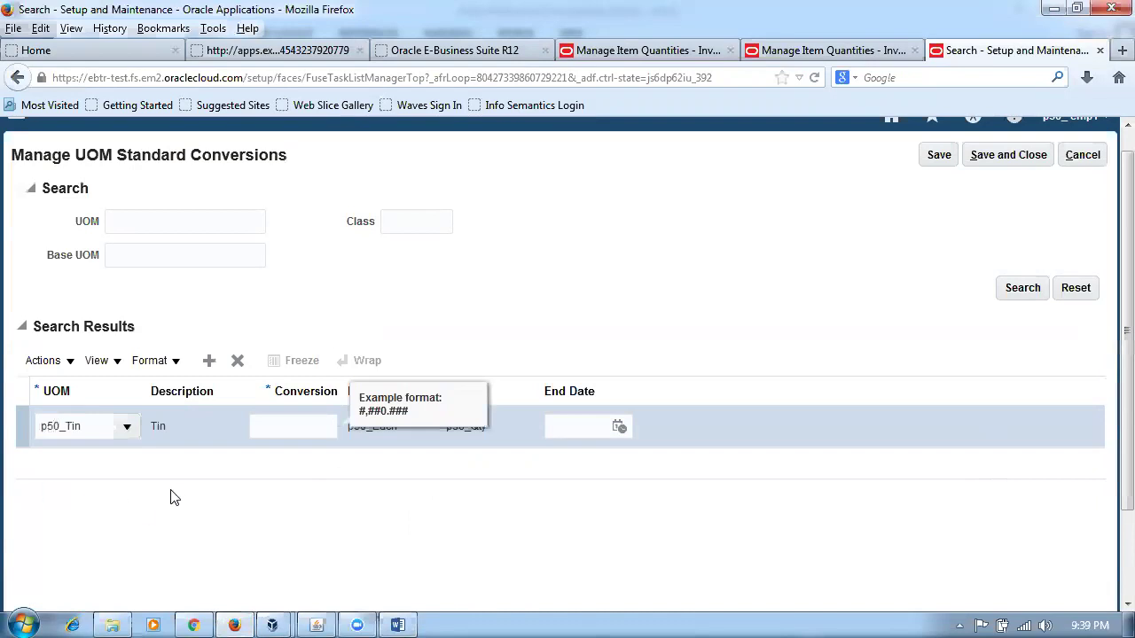
{"action": "left_click", "coordinate": [263, 564]}
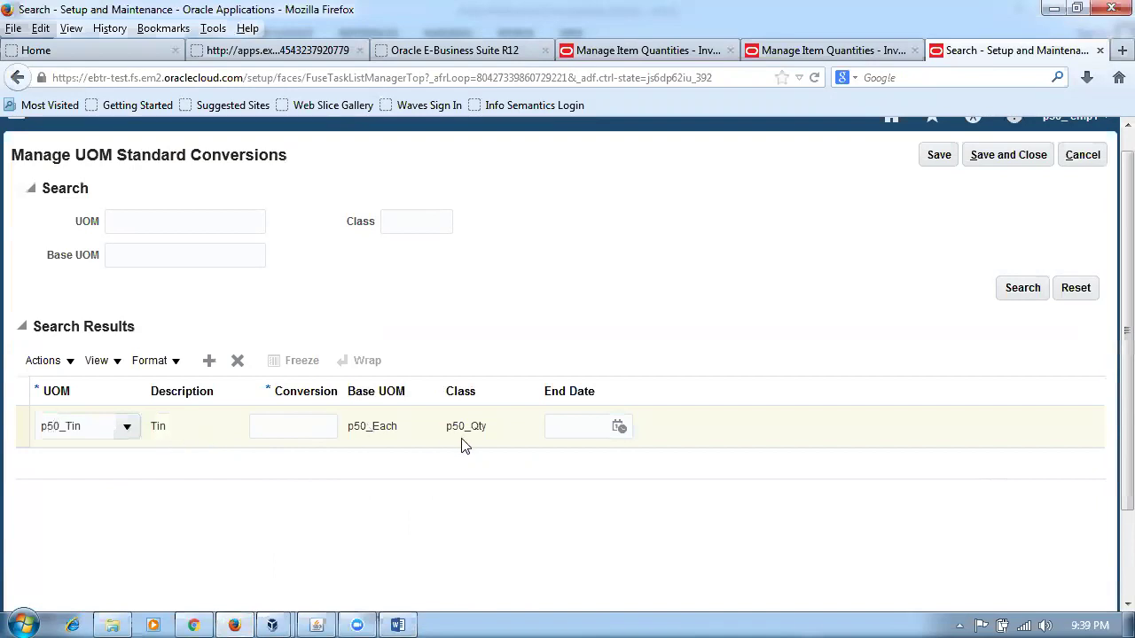
{"action": "left_click", "coordinate": [311, 427]}
{"action": "type", "text": "10"}
{"action": "key", "text": "Tab"}
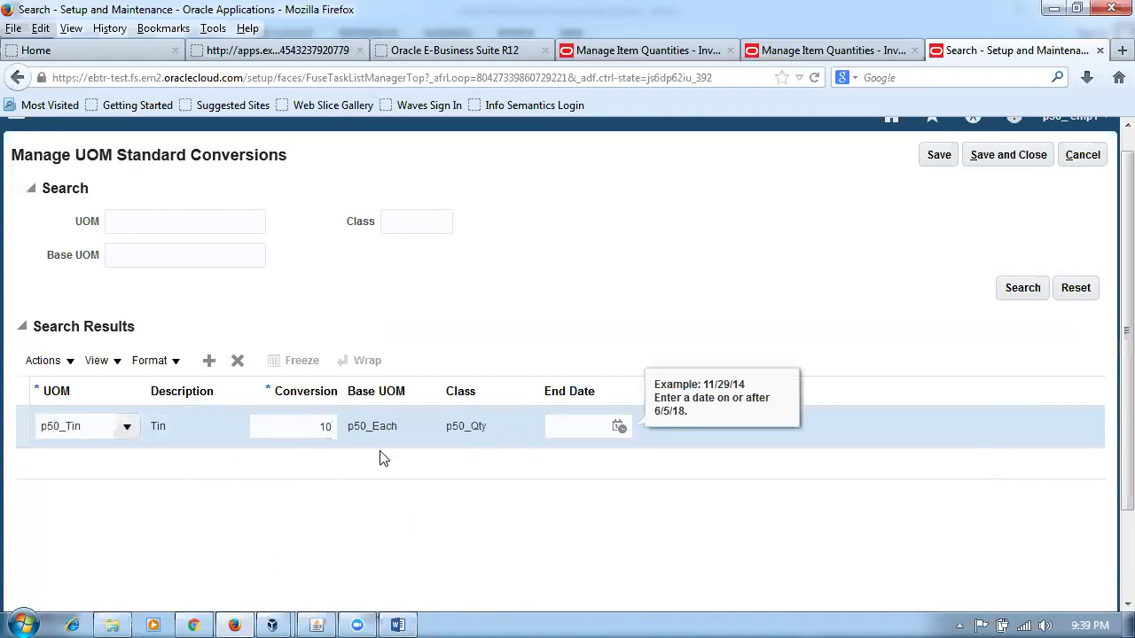
{"action": "left_click", "coordinate": [371, 542]}
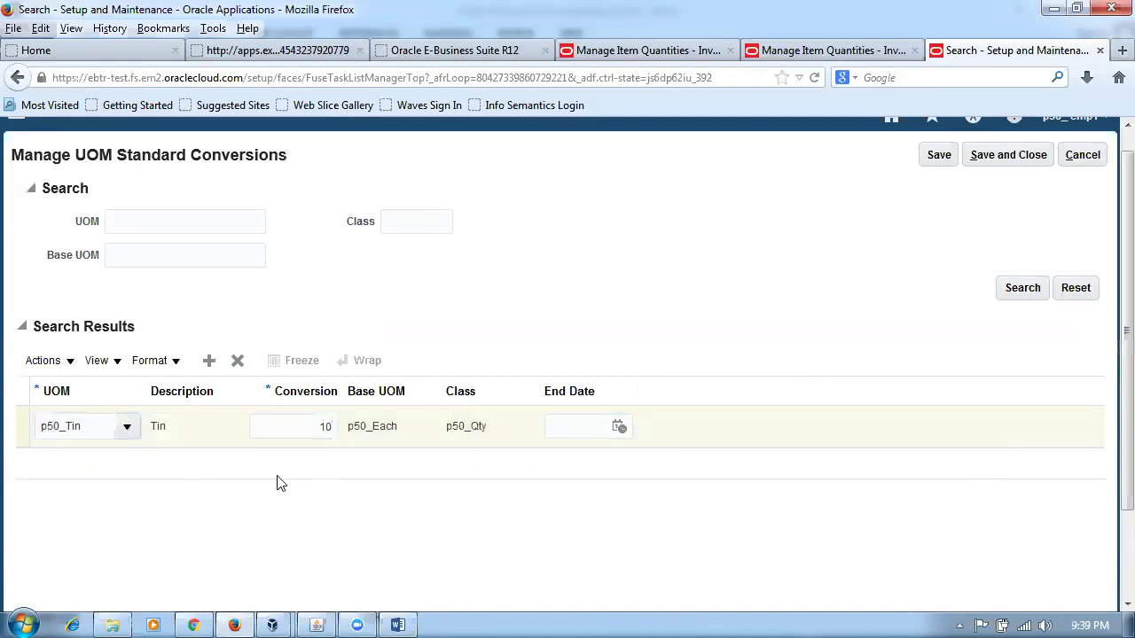
{"action": "left_click", "coordinate": [997, 162]}
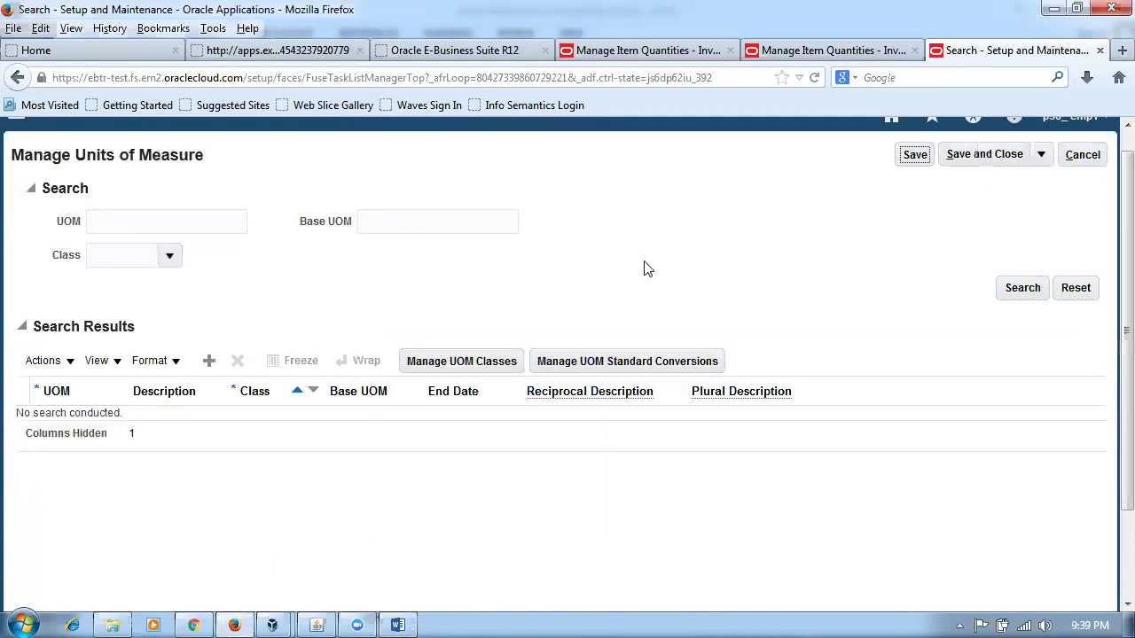
{"action": "left_click", "coordinate": [403, 625]}
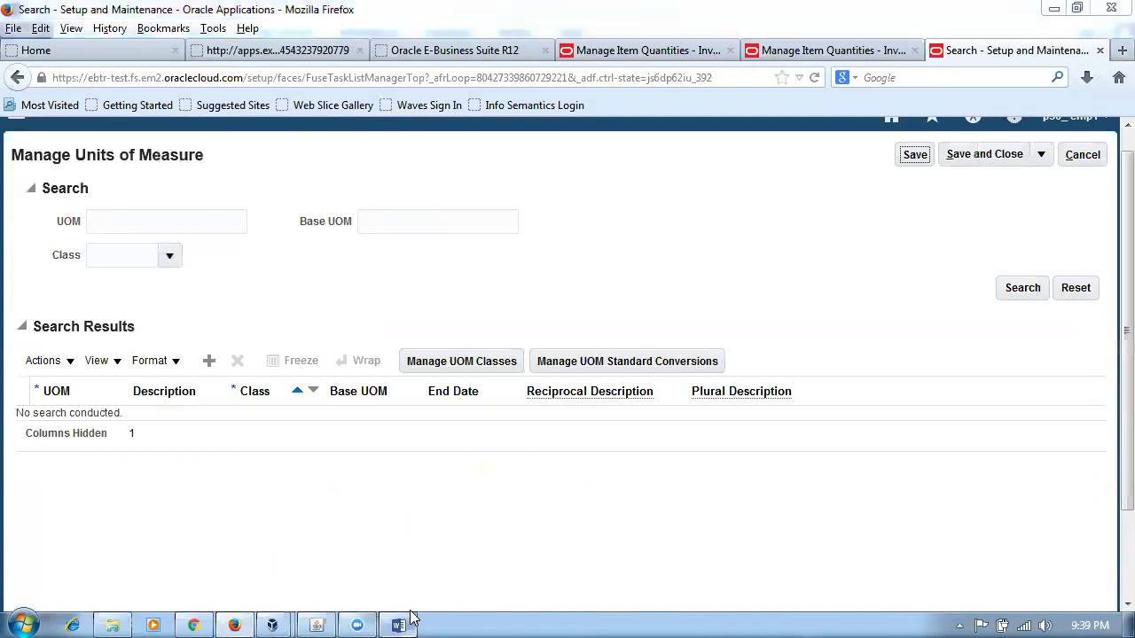
{"action": "left_click", "coordinate": [362, 362]}
{"action": "scroll", "coordinate": [362, 358], "scroll_direction": "up", "scroll_amount": 5}
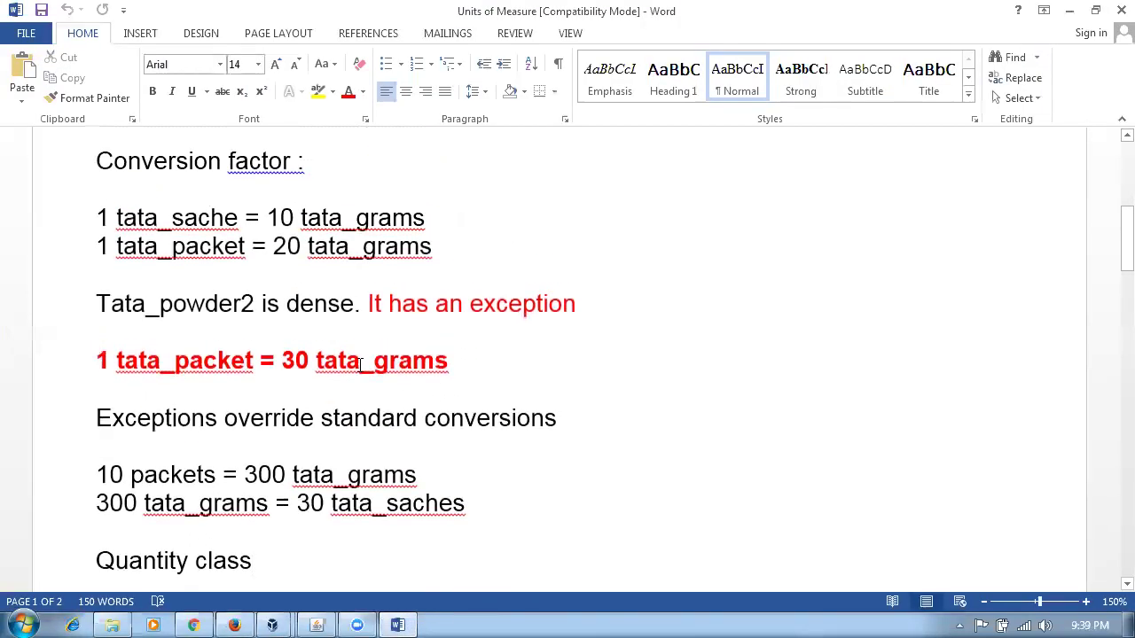
{"action": "scroll", "coordinate": [362, 271], "scroll_direction": "up", "scroll_amount": 3}
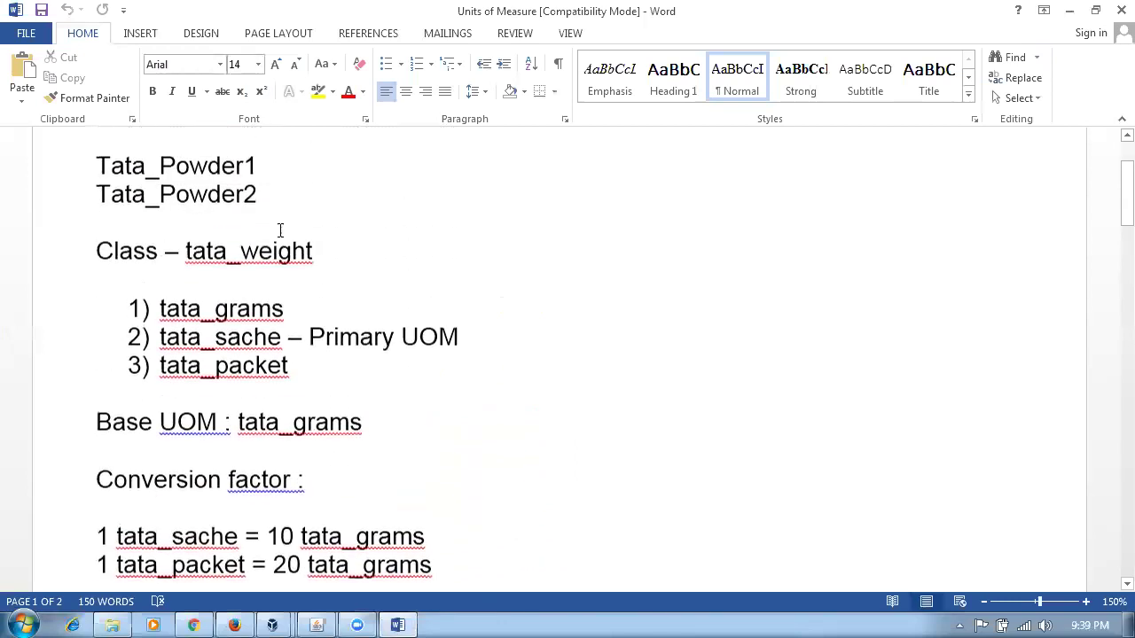
{"action": "left_click_drag", "start_coordinate": [221, 166], "coordinate": [342, 251]}
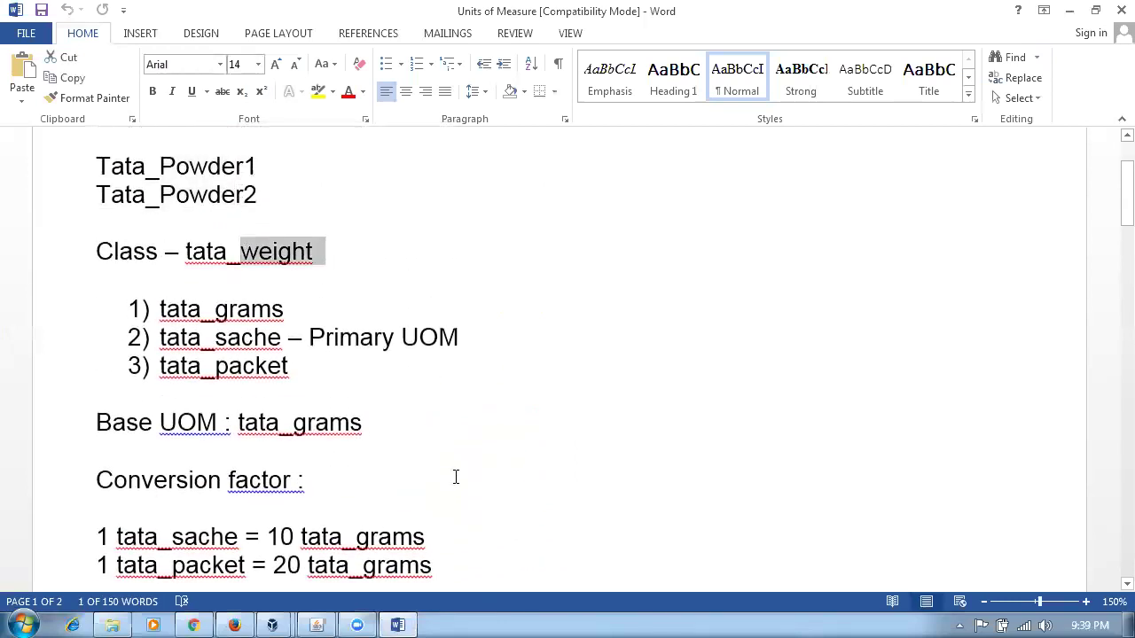
{"action": "scroll", "coordinate": [450, 489], "scroll_direction": "down", "scroll_amount": 5}
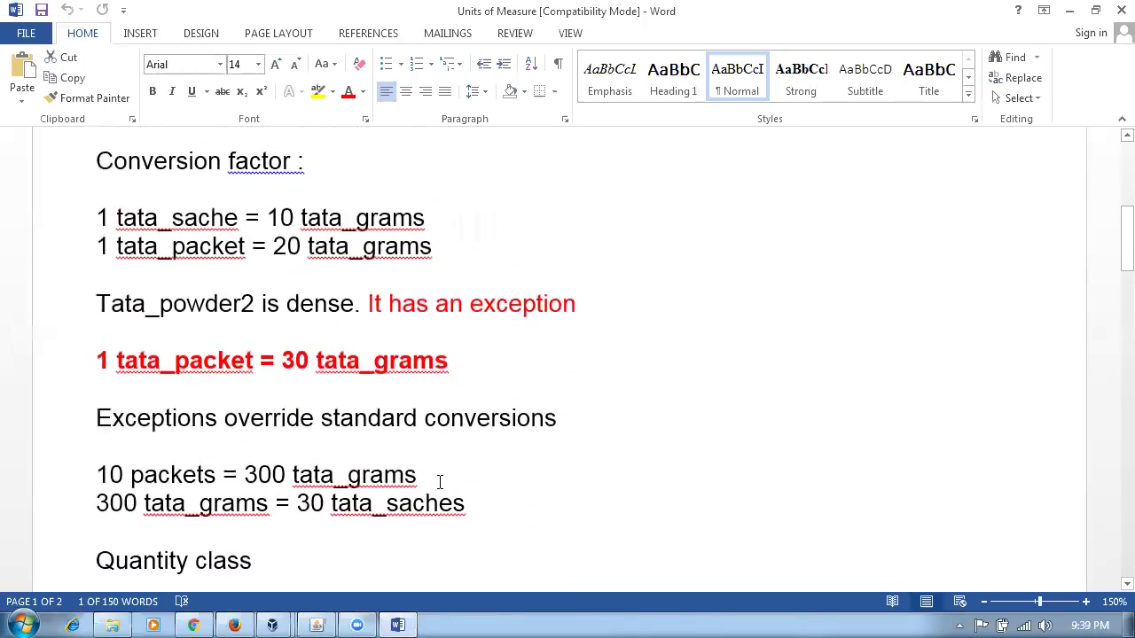
{"action": "scroll", "coordinate": [437, 483], "scroll_direction": "down", "scroll_amount": 2}
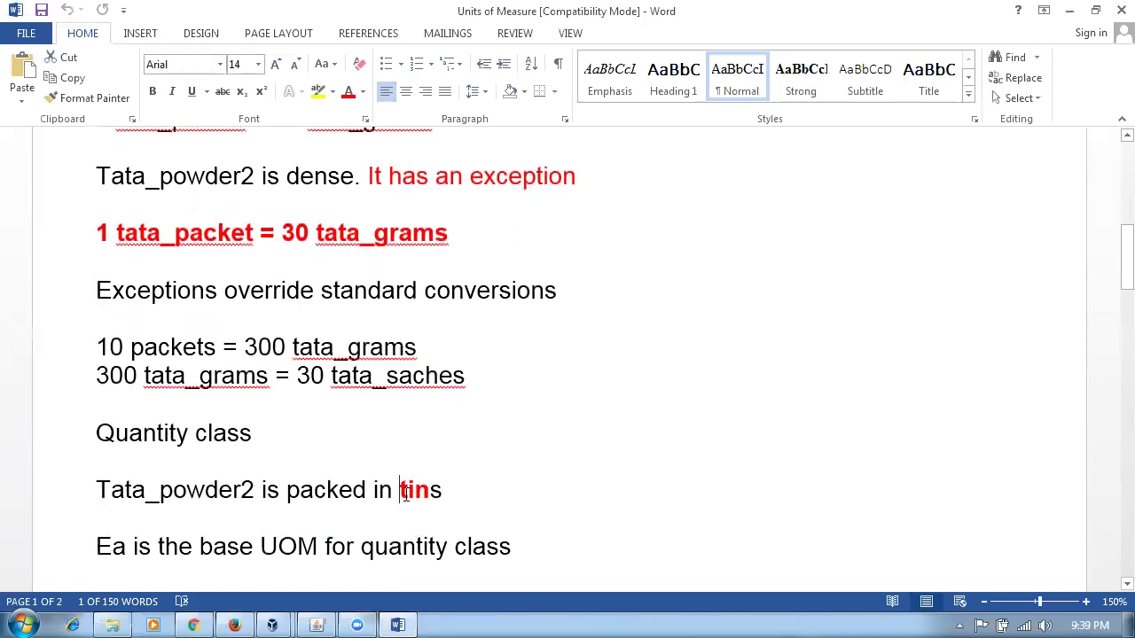
{"action": "left_click_drag", "start_coordinate": [400, 495], "coordinate": [446, 495]}
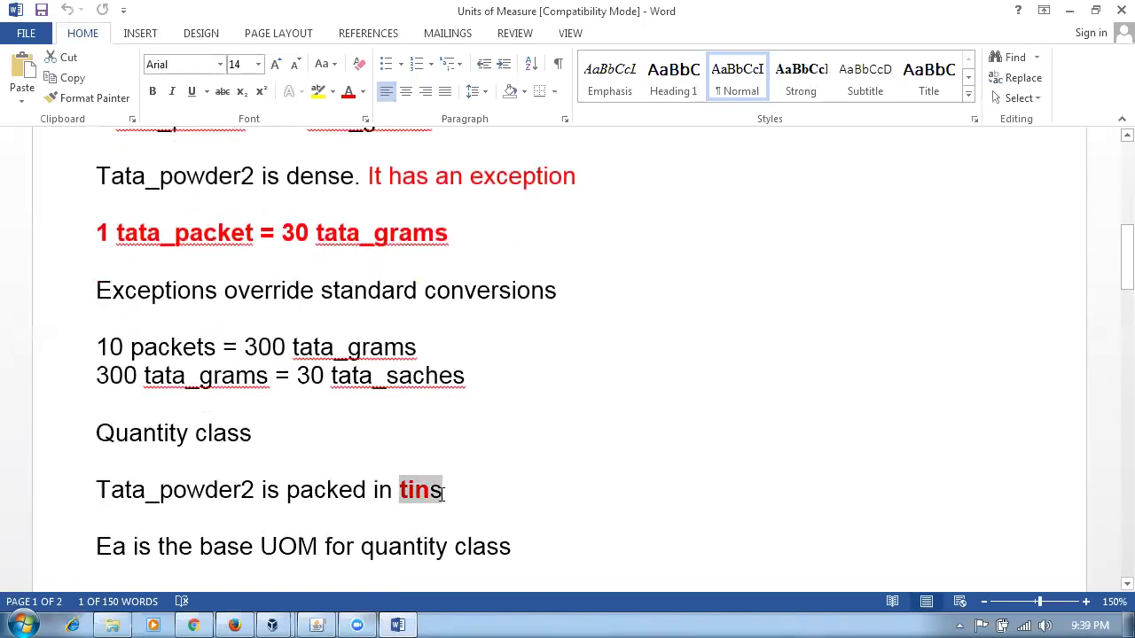
{"action": "left_click_drag", "start_coordinate": [443, 494], "coordinate": [433, 497]}
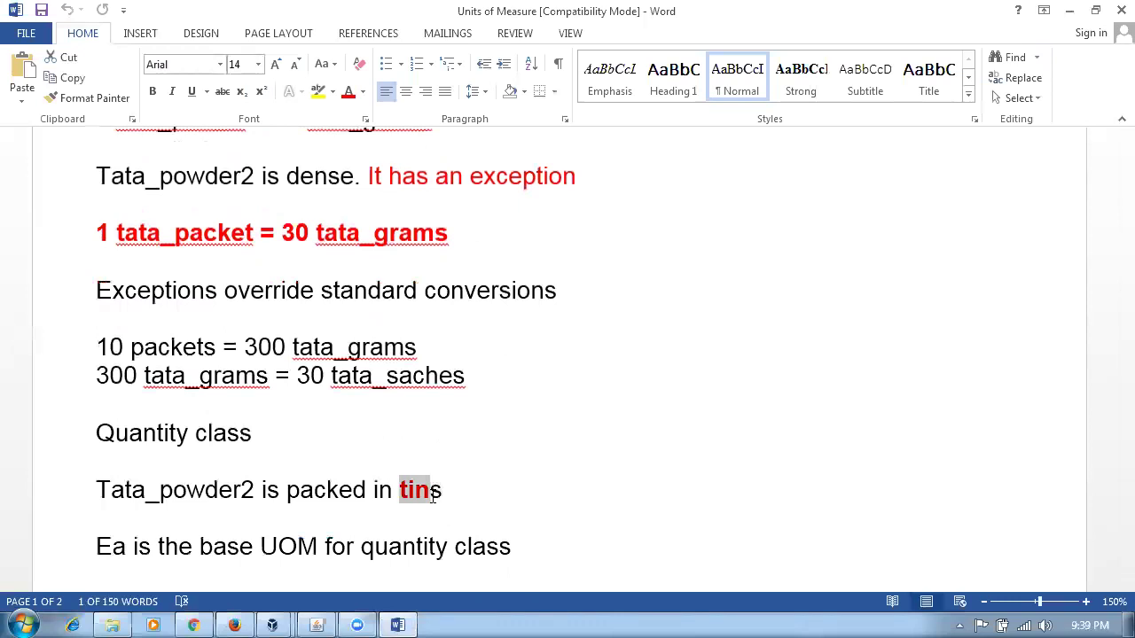
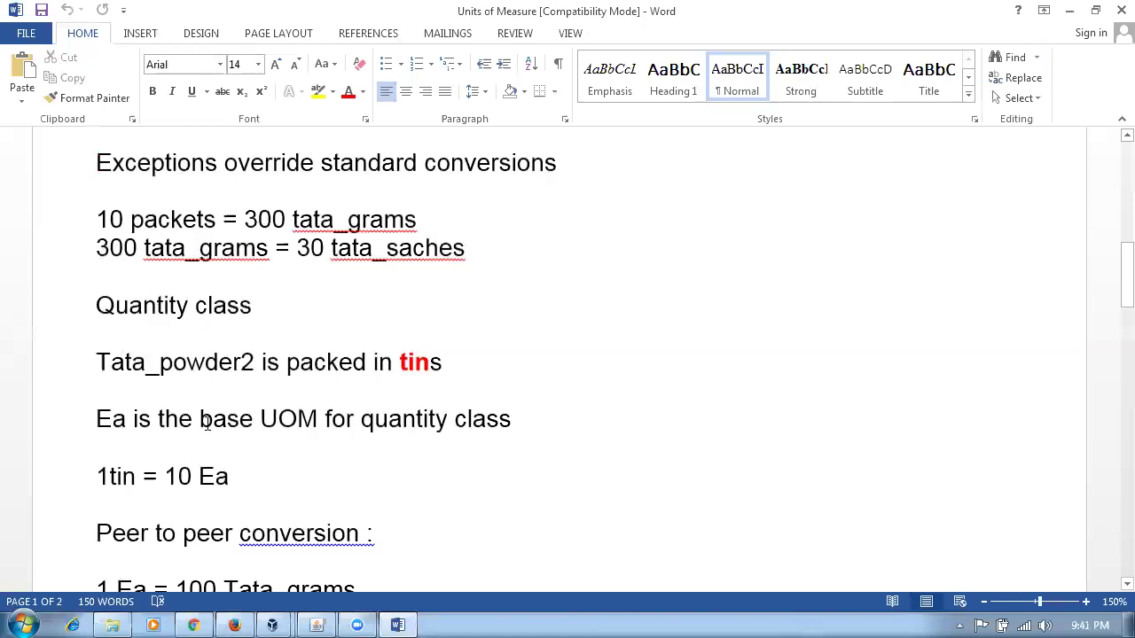
- In Firefox, open Manage UOM Interclass Conversions from the Manage Units of Measure Actions menu
{"action": "left_click", "coordinate": [234, 625]}
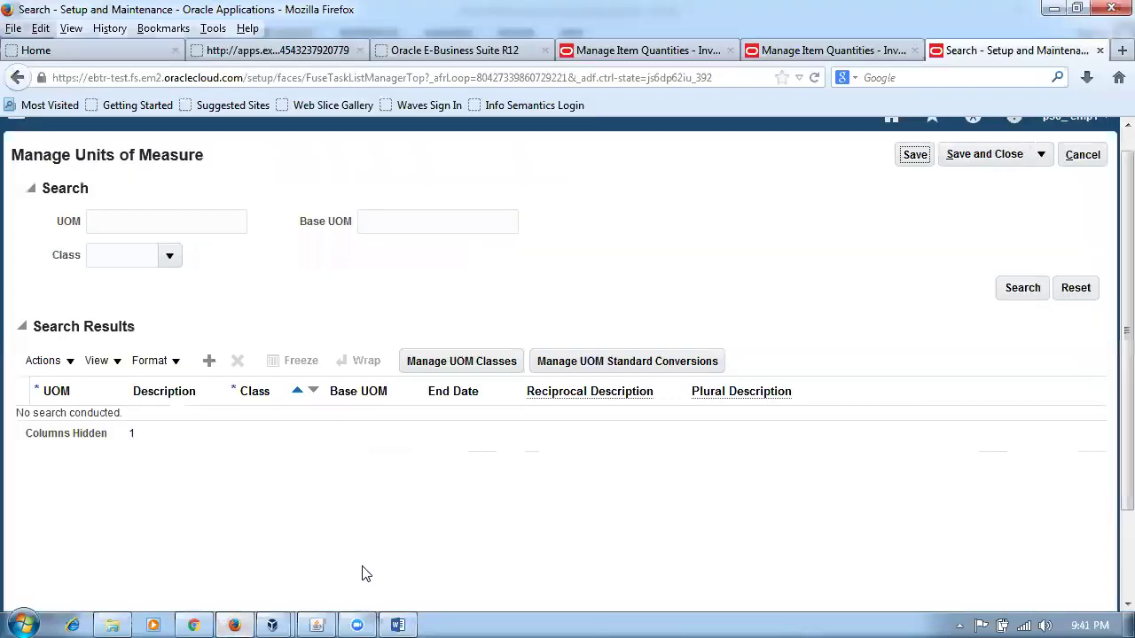
{"action": "left_click", "coordinate": [37, 366]}
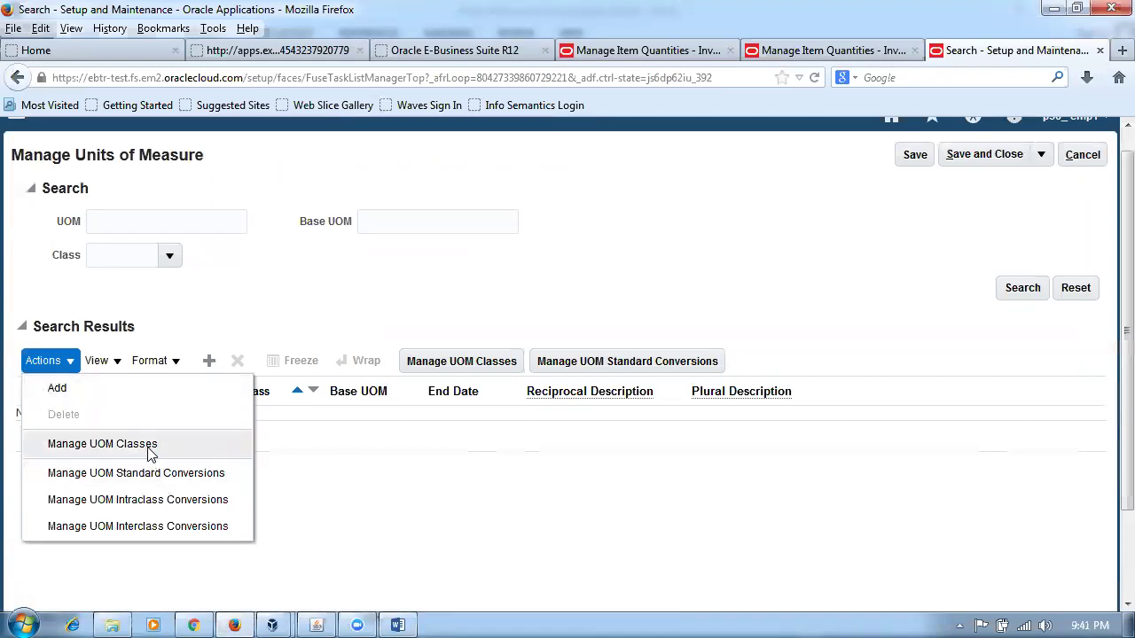
{"action": "left_click", "coordinate": [180, 530]}
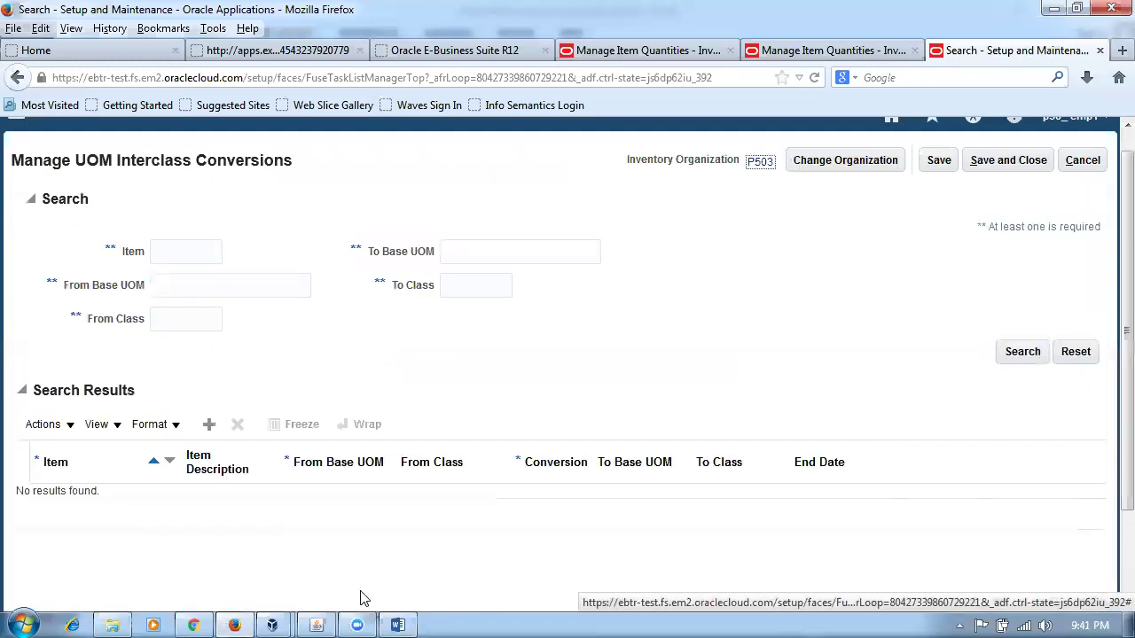
- Add a new interclass conversion row for item p50_Powder_2
{"action": "left_click", "coordinate": [211, 427]}
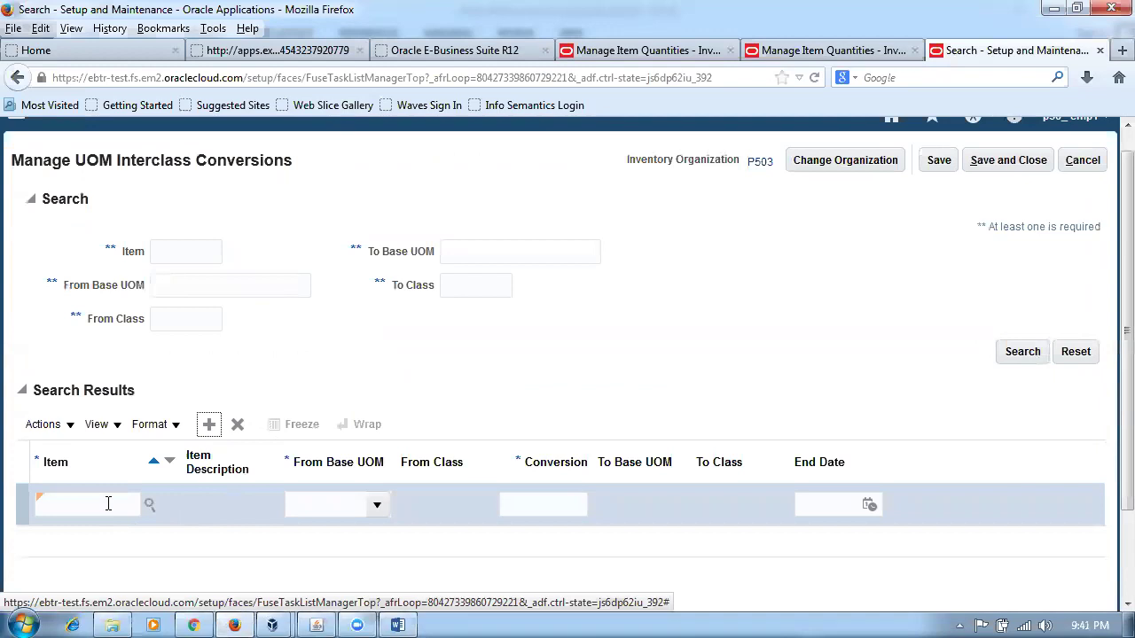
{"action": "left_click", "coordinate": [108, 504]}
{"action": "type", "text": "p50%2"}
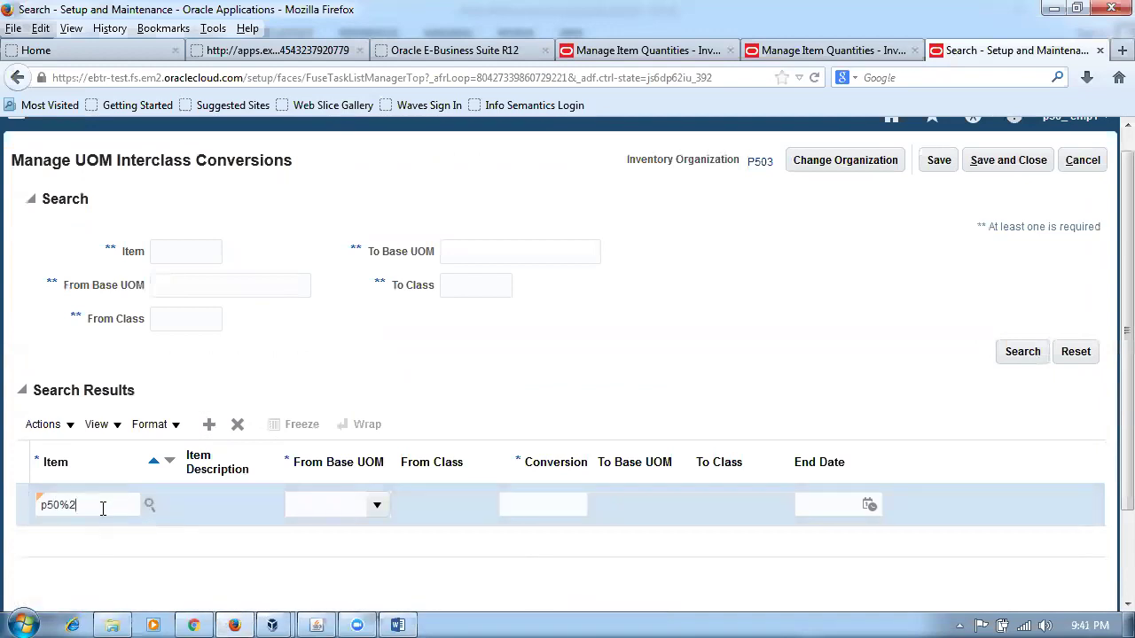
{"action": "left_click", "coordinate": [149, 505]}
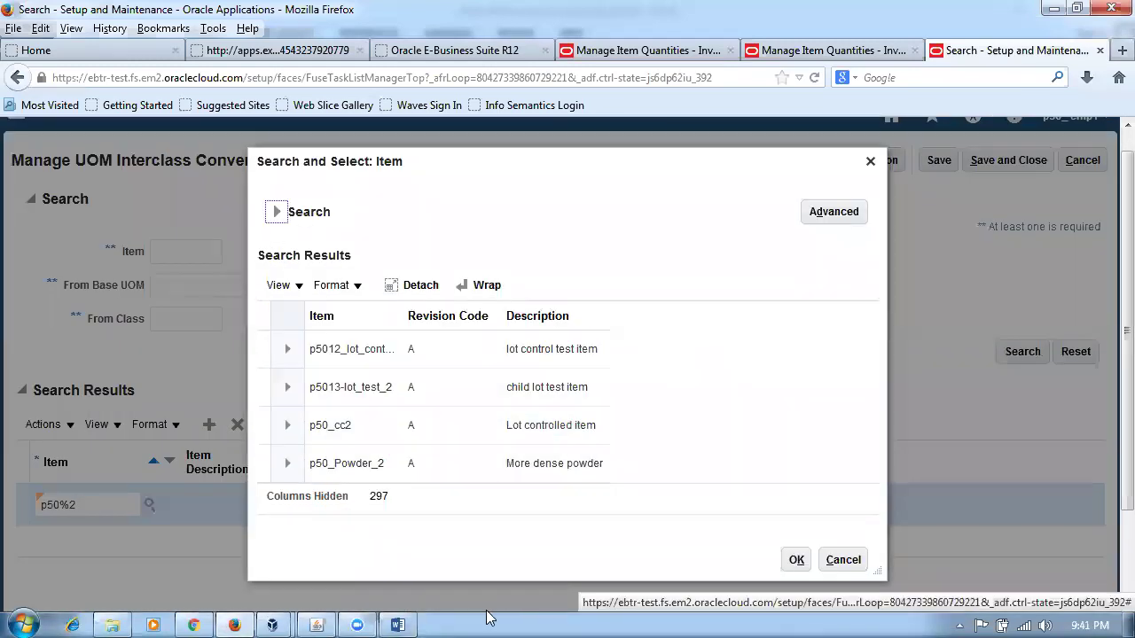
{"action": "left_click", "coordinate": [324, 465]}
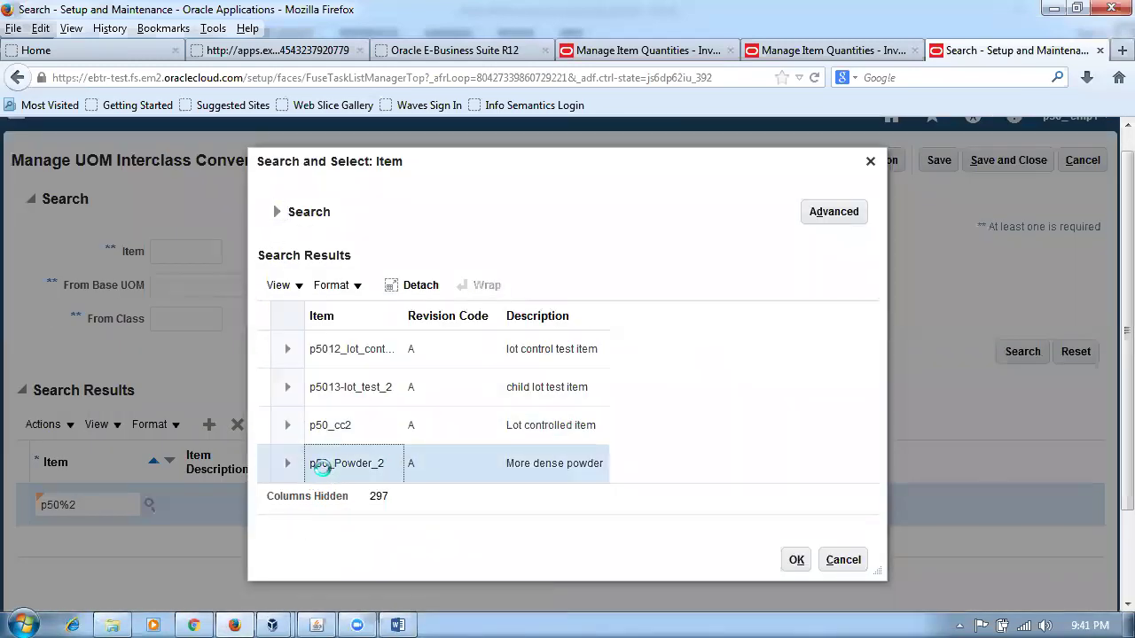
{"action": "left_click", "coordinate": [796, 560]}
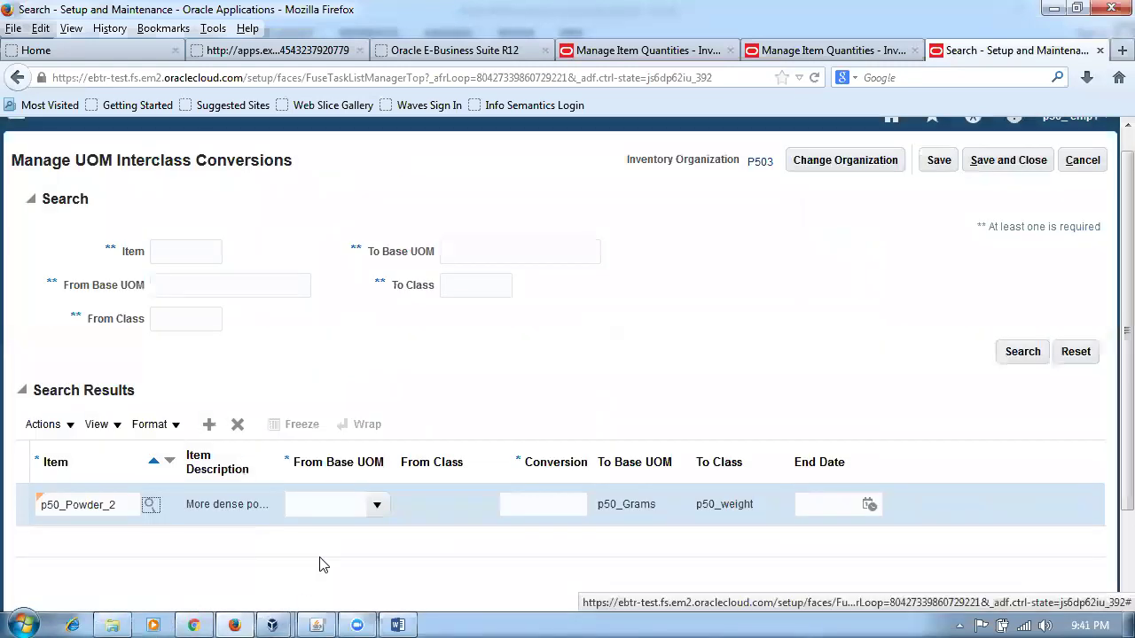
- Set the From Base UOM to p50_Each, leaving the conversion factor blank for now
{"action": "left_click", "coordinate": [332, 502]}
{"action": "type", "text": "p50"}
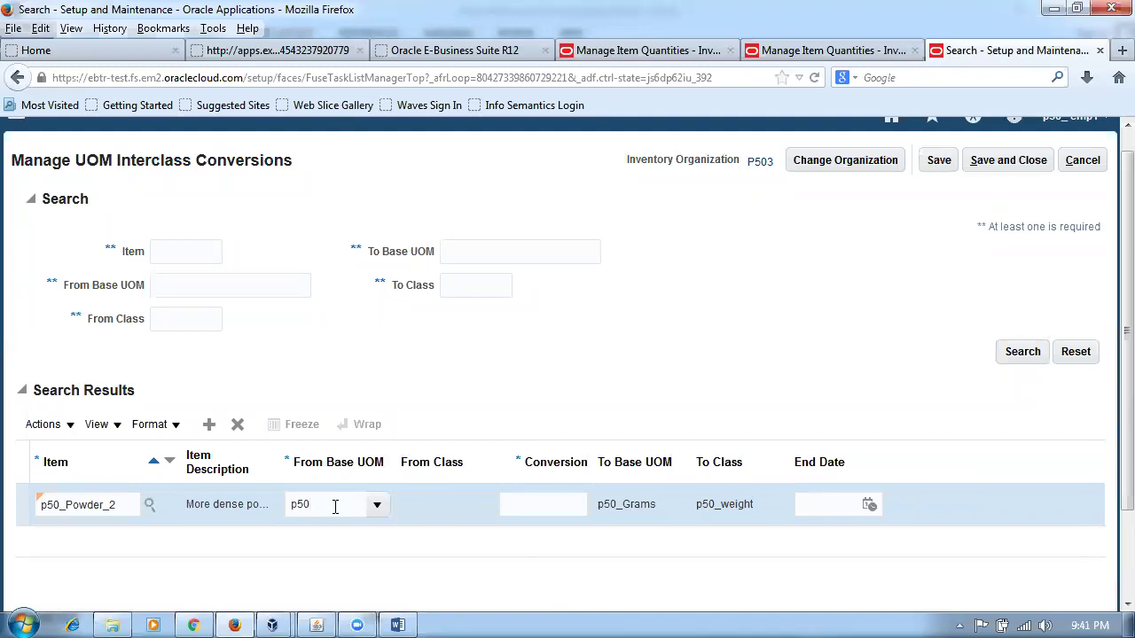
{"action": "key", "text": "Tab"}
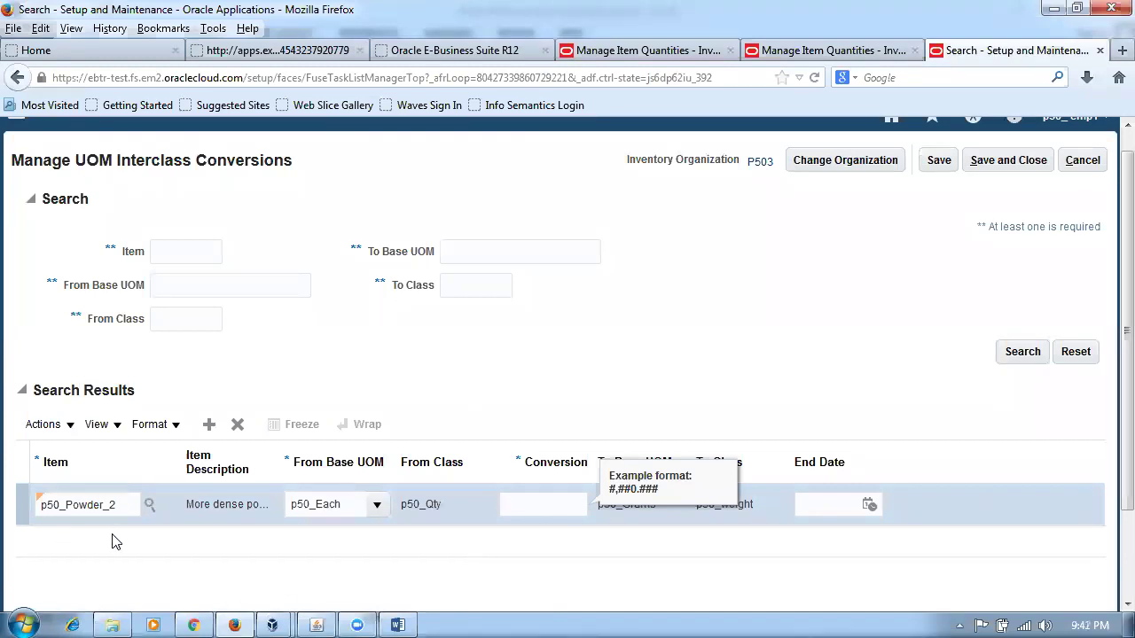
{"action": "left_click", "coordinate": [697, 360]}
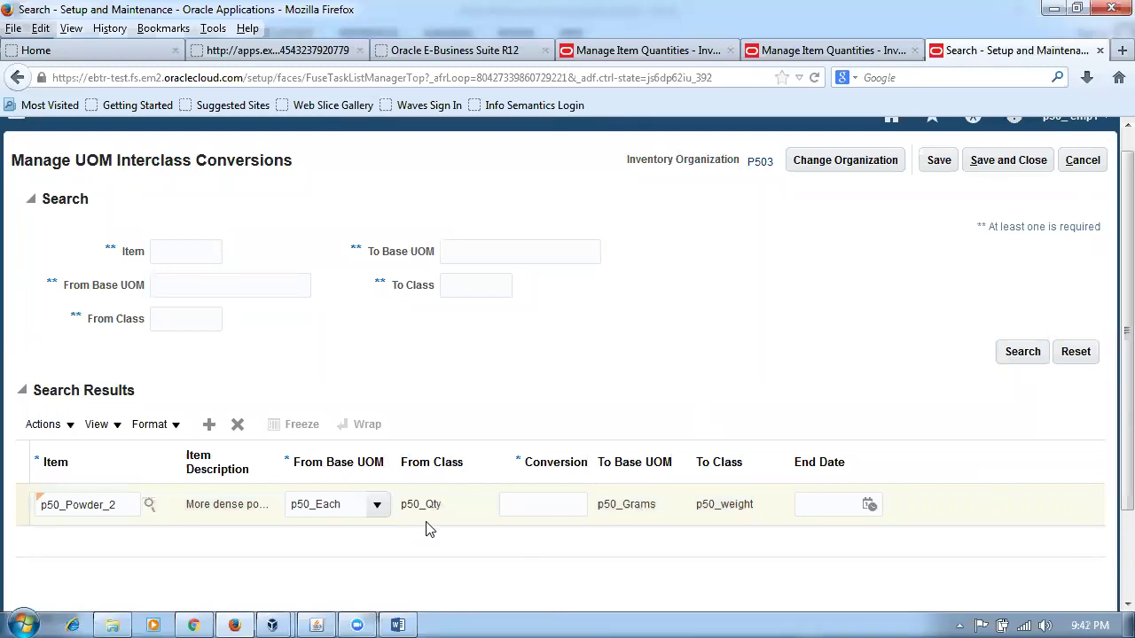
{"action": "left_click", "coordinate": [517, 505]}
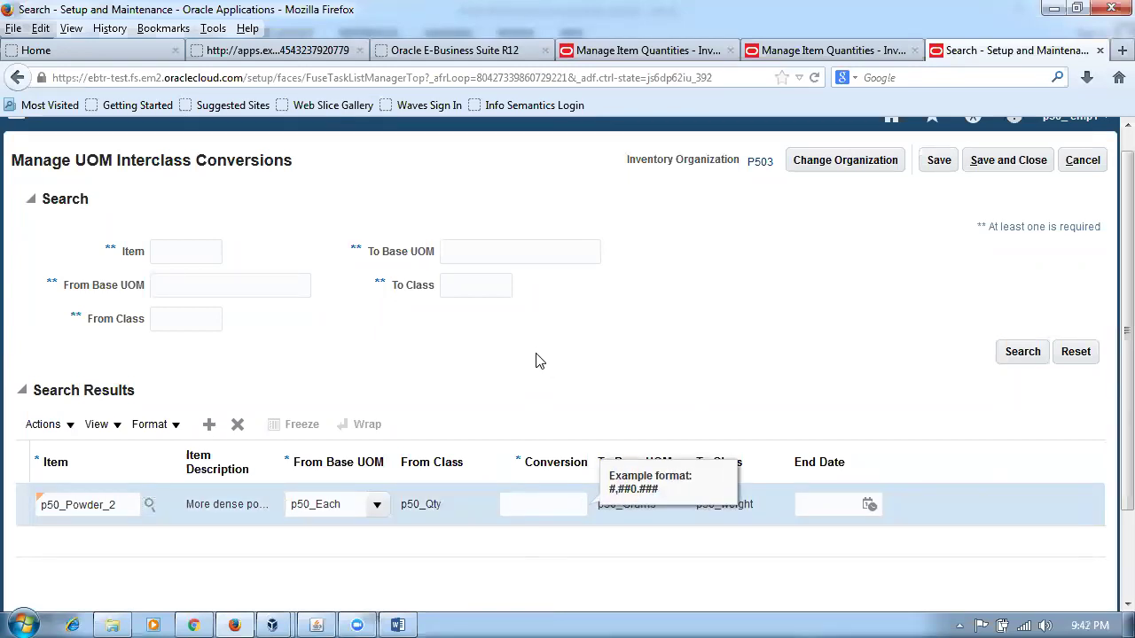
{"action": "left_click", "coordinate": [397, 625]}
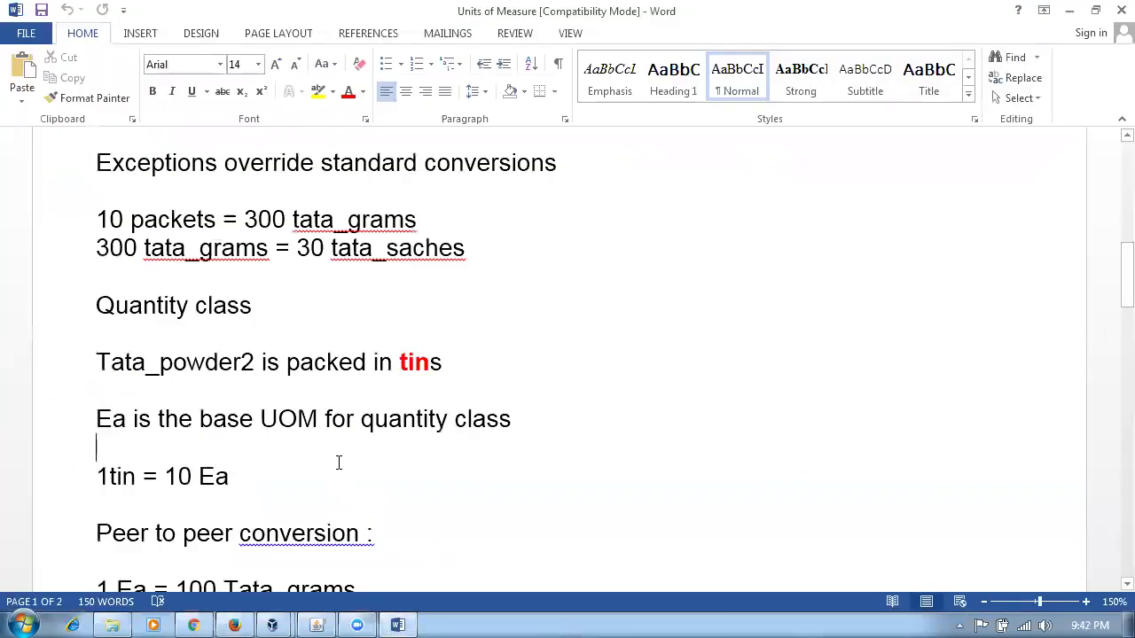
- Highlight the '1 Ea = 100 Tata_grams' line in the Word notes, then return to Oracle
{"action": "scroll", "coordinate": [338, 462], "scroll_direction": "down", "scroll_amount": 3}
{"action": "left_click_drag", "start_coordinate": [98, 462], "coordinate": [335, 455]}
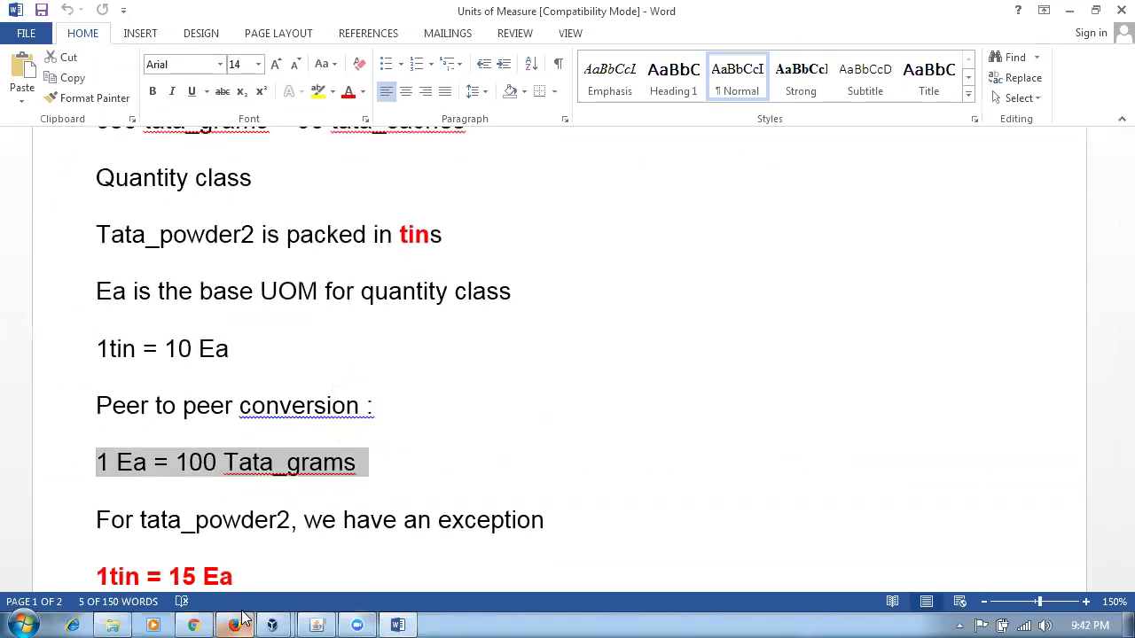
{"action": "left_click", "coordinate": [234, 625]}
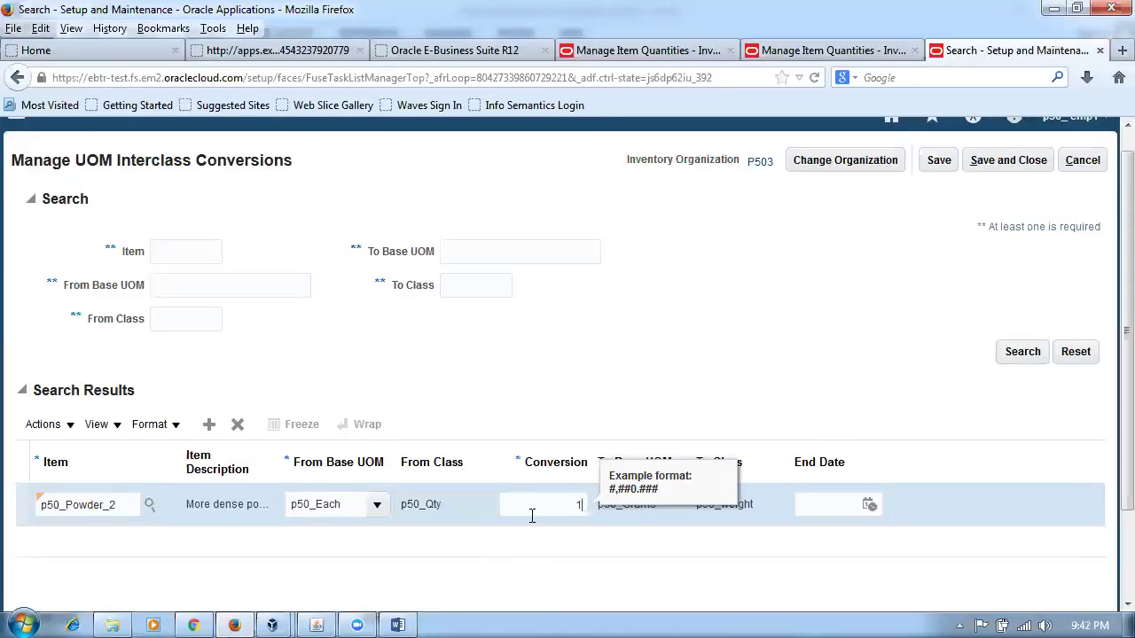
- Commit the conversion factor of 100 for p50_Powder_2 and Save and Close the page
{"action": "left_click", "coordinate": [477, 592]}
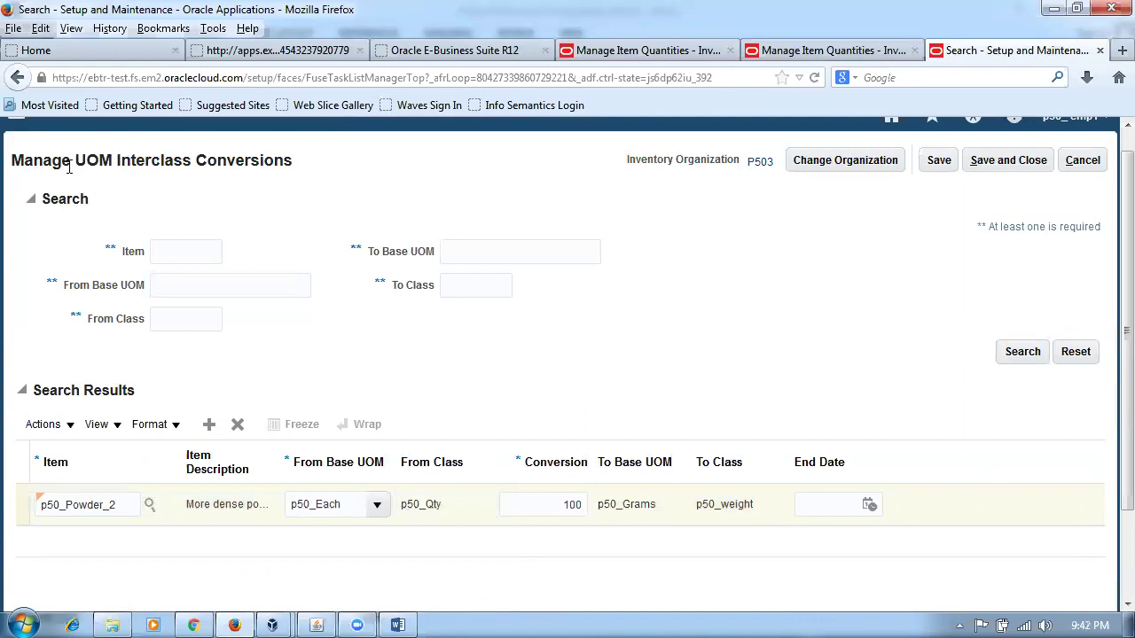
{"action": "left_click_drag", "start_coordinate": [43, 159], "coordinate": [255, 159]}
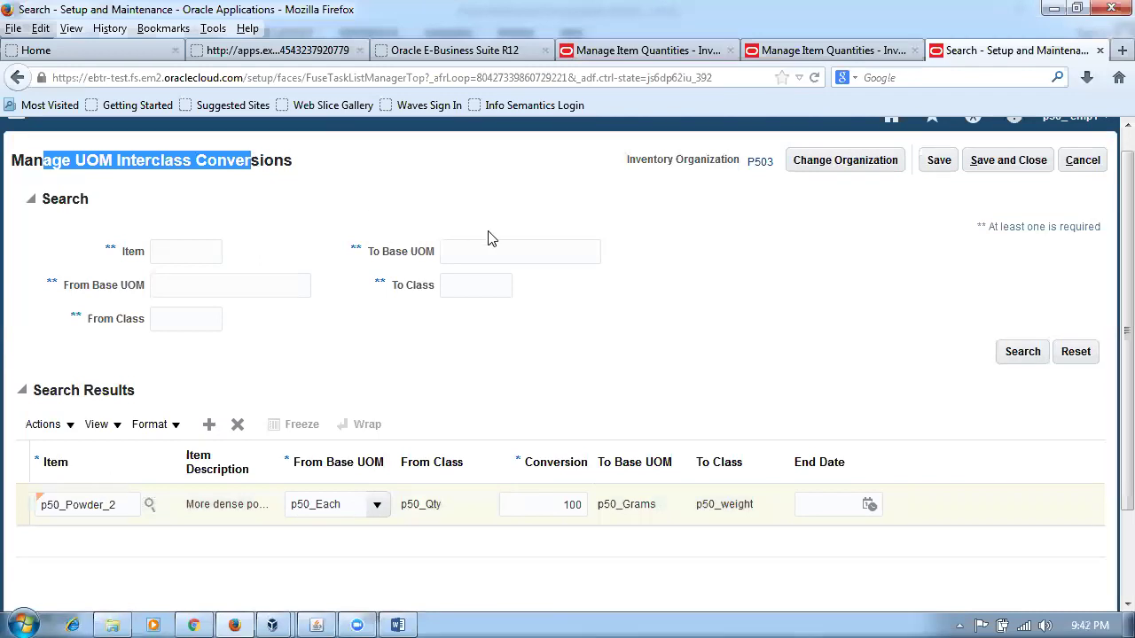
{"action": "left_click", "coordinate": [691, 252]}
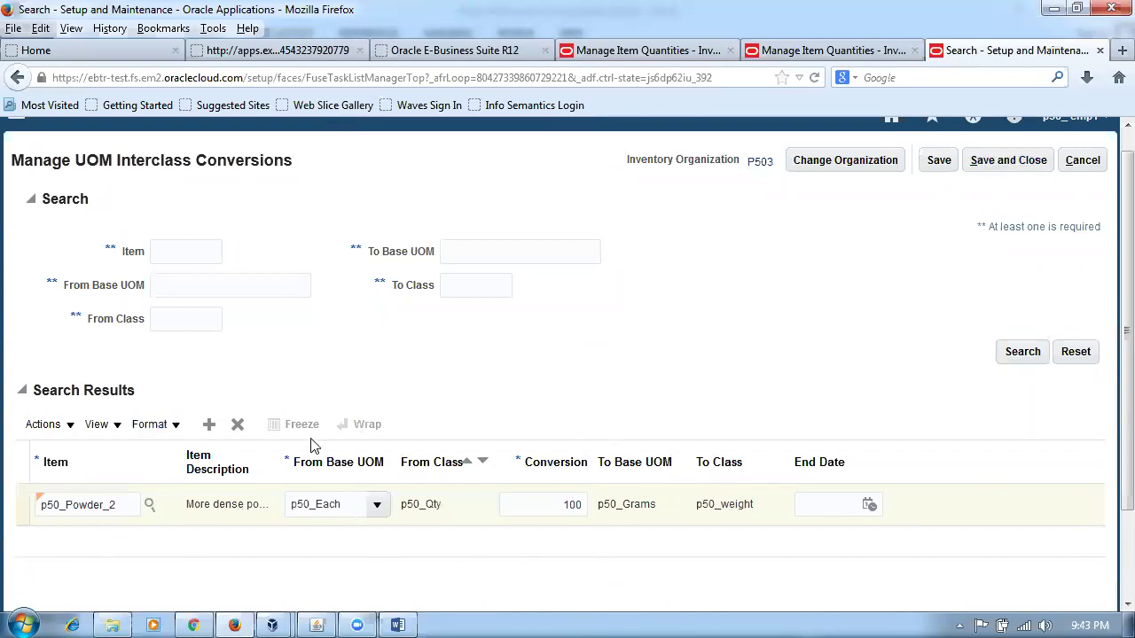
{"action": "left_click", "coordinate": [1009, 163]}
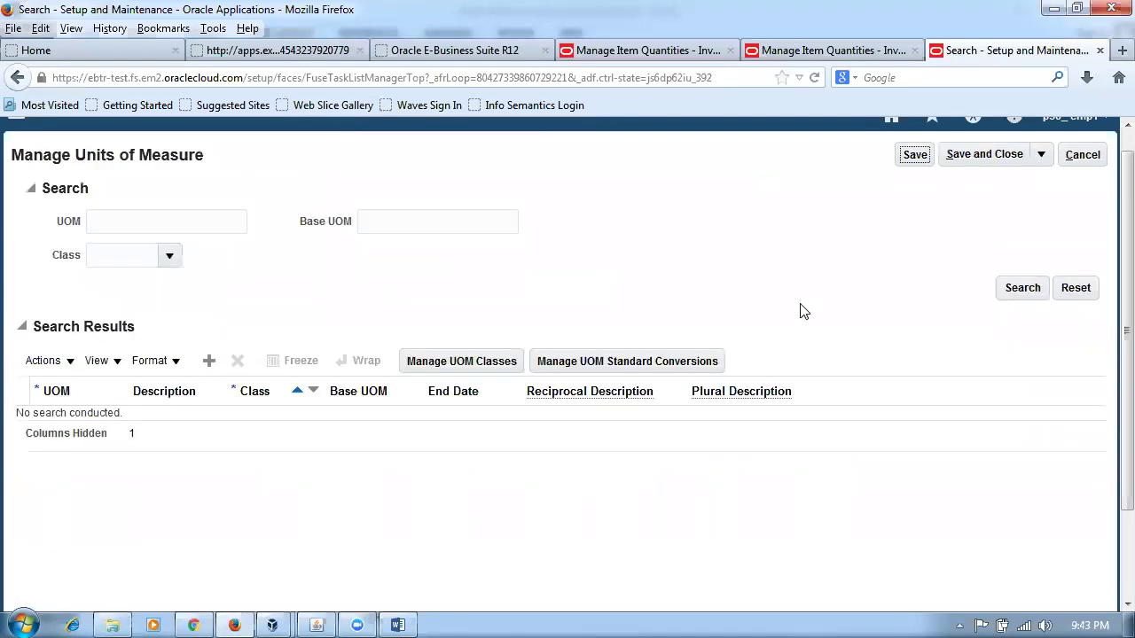
- Review the Tata_Powder2 item and its tata_weight class in the Word notes
{"action": "left_click", "coordinate": [398, 623]}
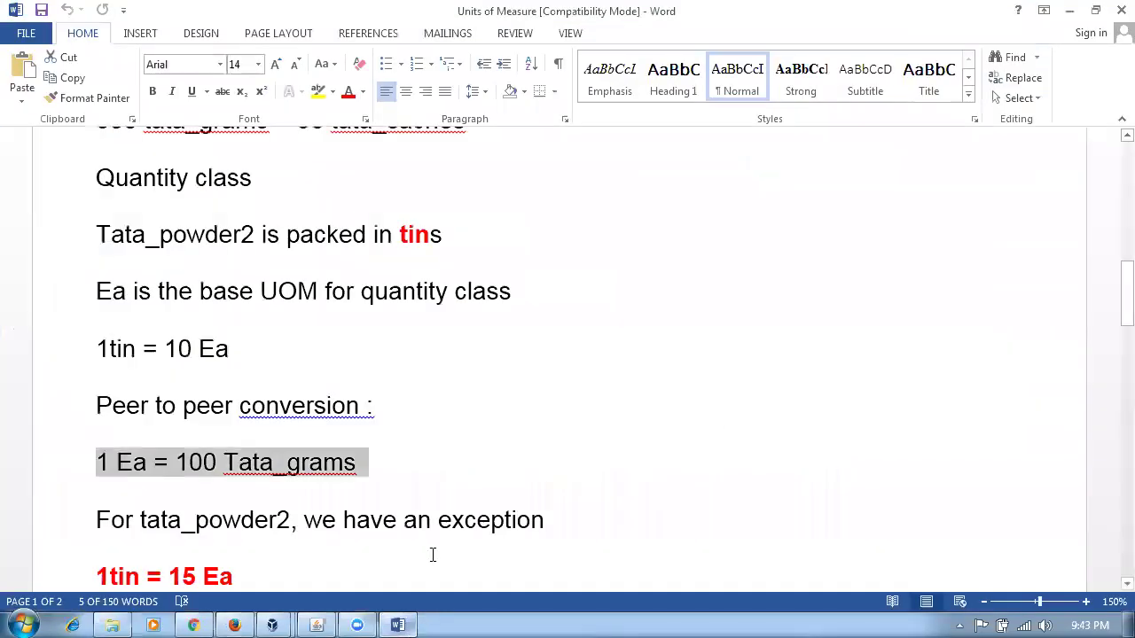
{"action": "left_click", "coordinate": [434, 531]}
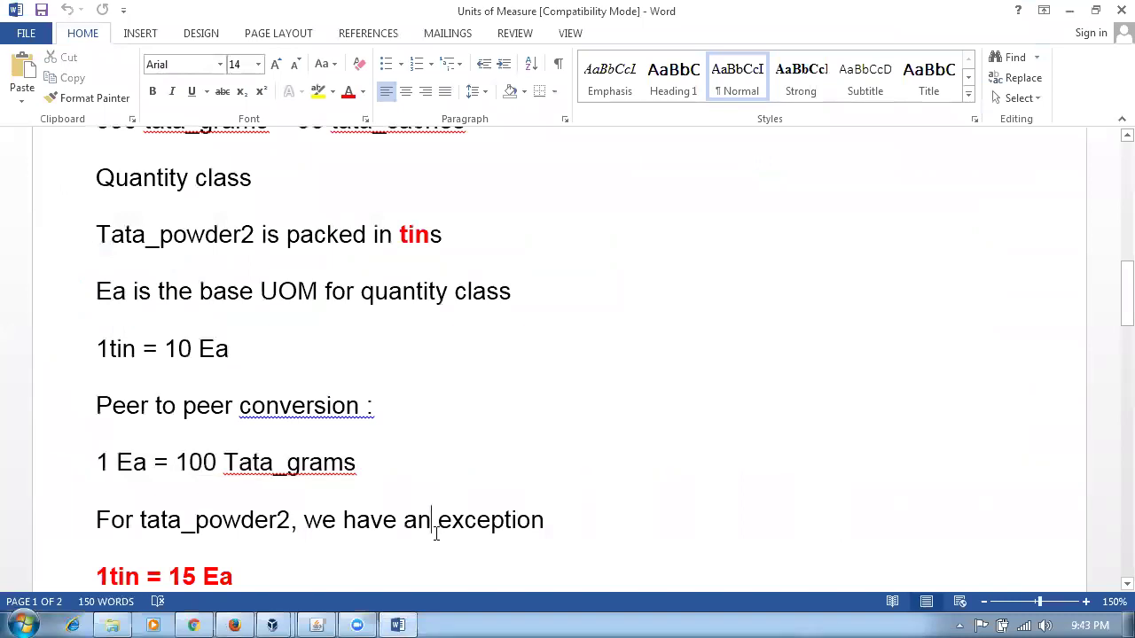
{"action": "scroll", "coordinate": [435, 533], "scroll_direction": "down", "scroll_amount": 2}
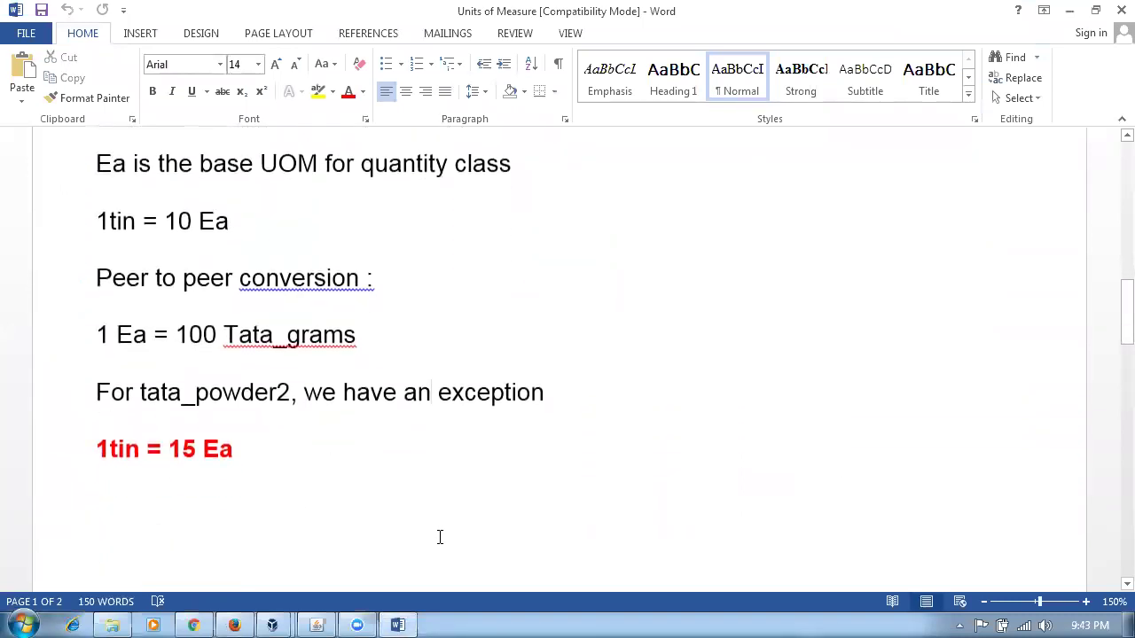
{"action": "scroll", "coordinate": [439, 537], "scroll_direction": "up", "scroll_amount": 11}
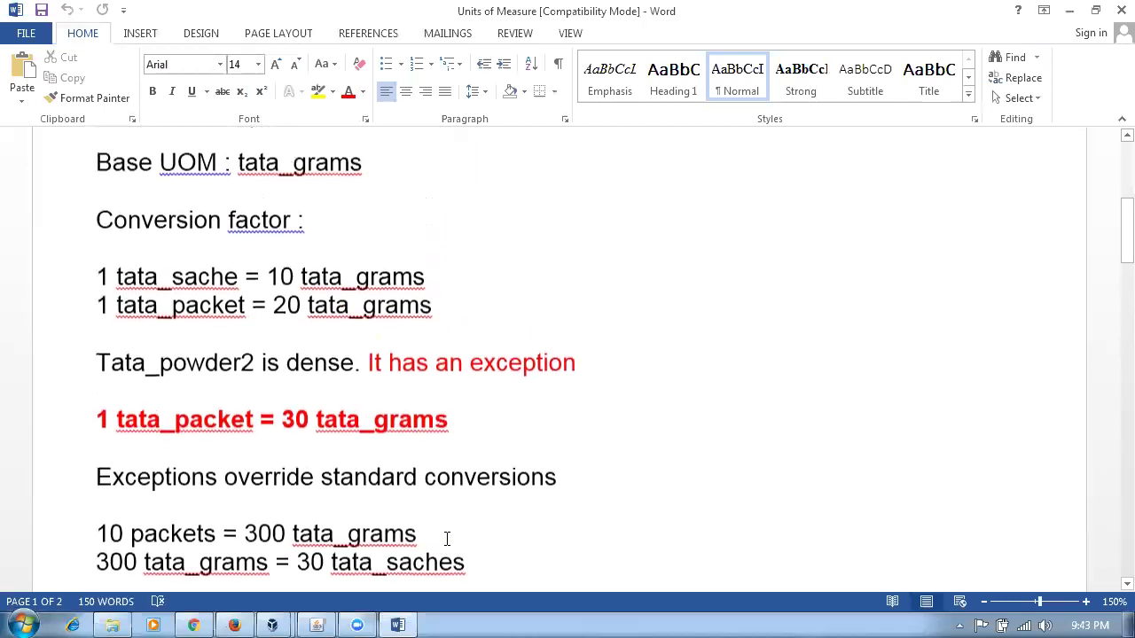
{"action": "scroll", "coordinate": [443, 538], "scroll_direction": "up", "scroll_amount": 2}
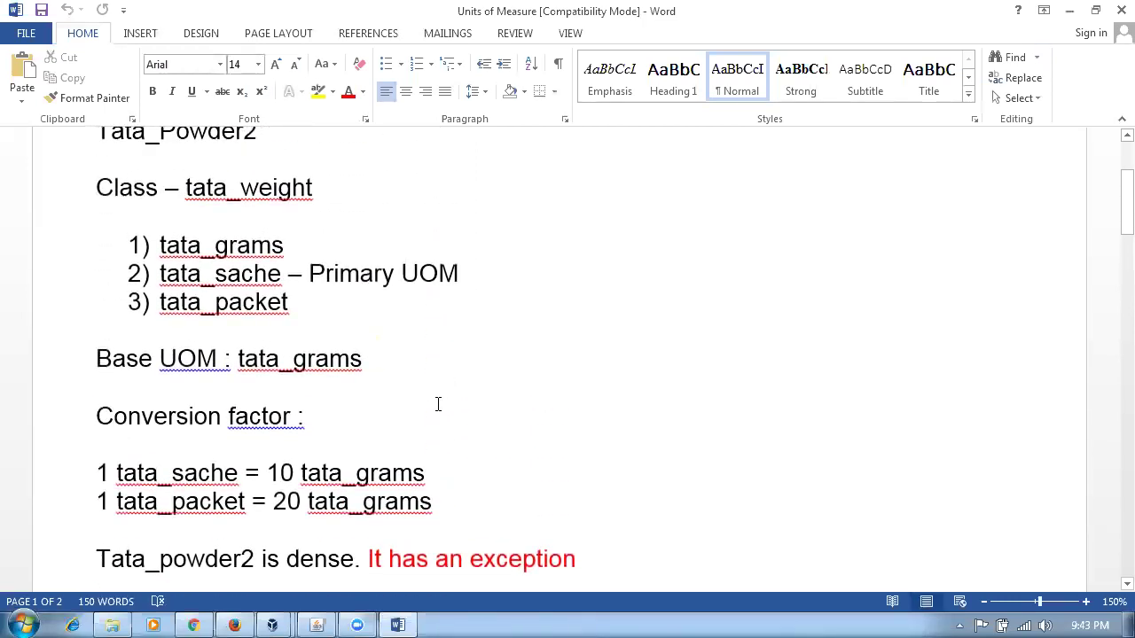
{"action": "scroll", "coordinate": [197, 286], "scroll_direction": "up", "scroll_amount": 2}
{"action": "left_click", "coordinate": [209, 258]}
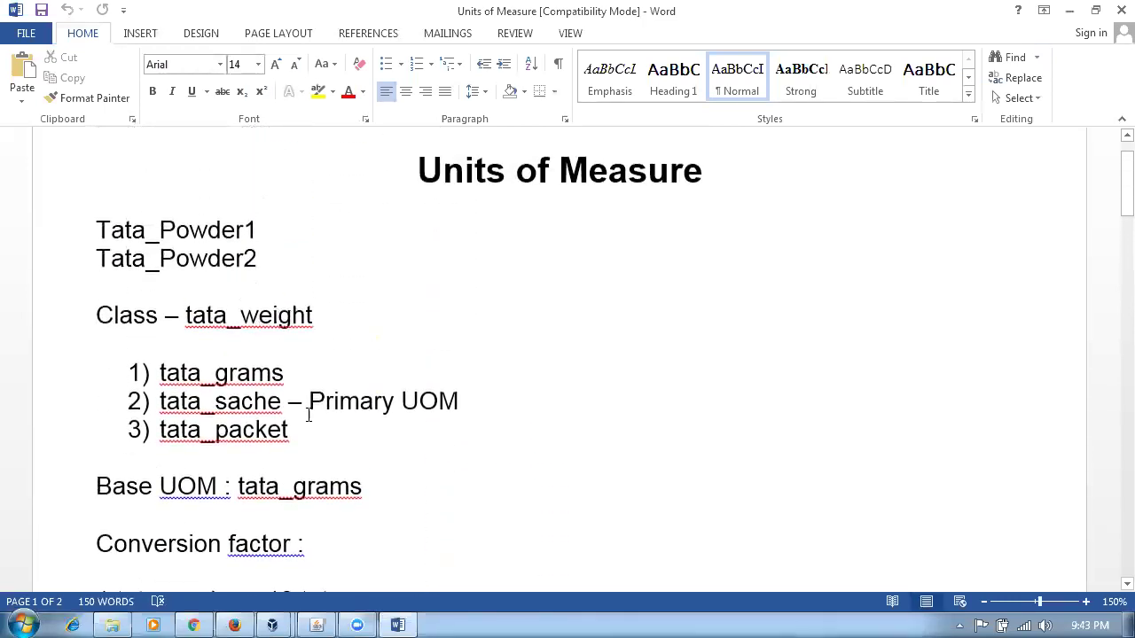
{"action": "left_click_drag", "start_coordinate": [258, 317], "coordinate": [283, 320]}
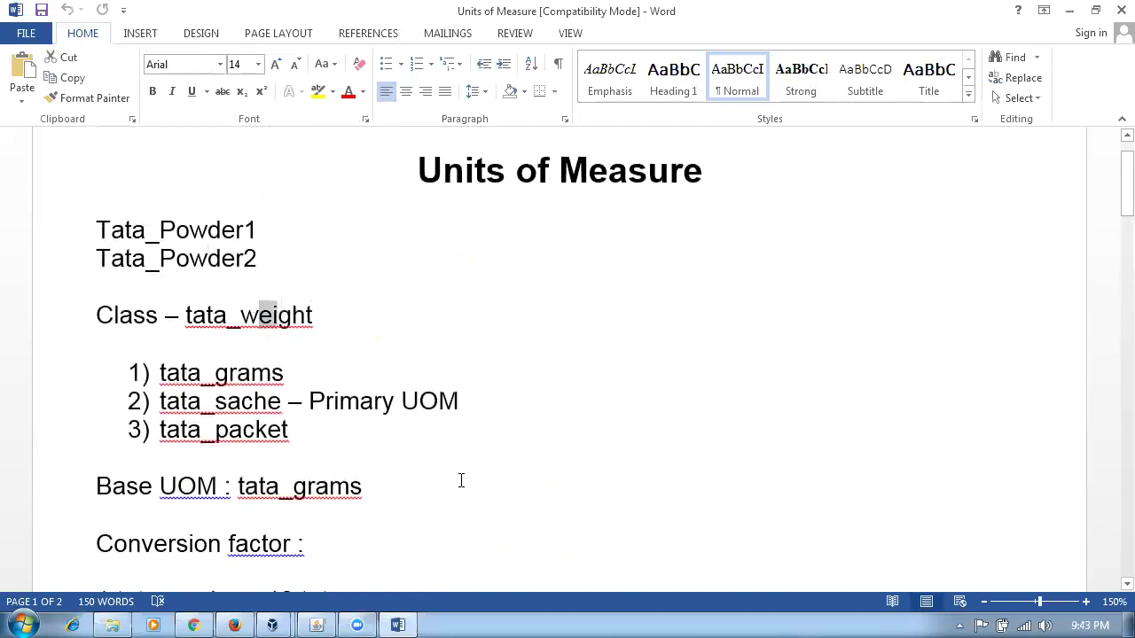
- Point out the 1tin = 10 Ea line and the red 1tin = 15 Ea exception, then return to Oracle
{"action": "scroll", "coordinate": [451, 533], "scroll_direction": "down", "scroll_amount": 5}
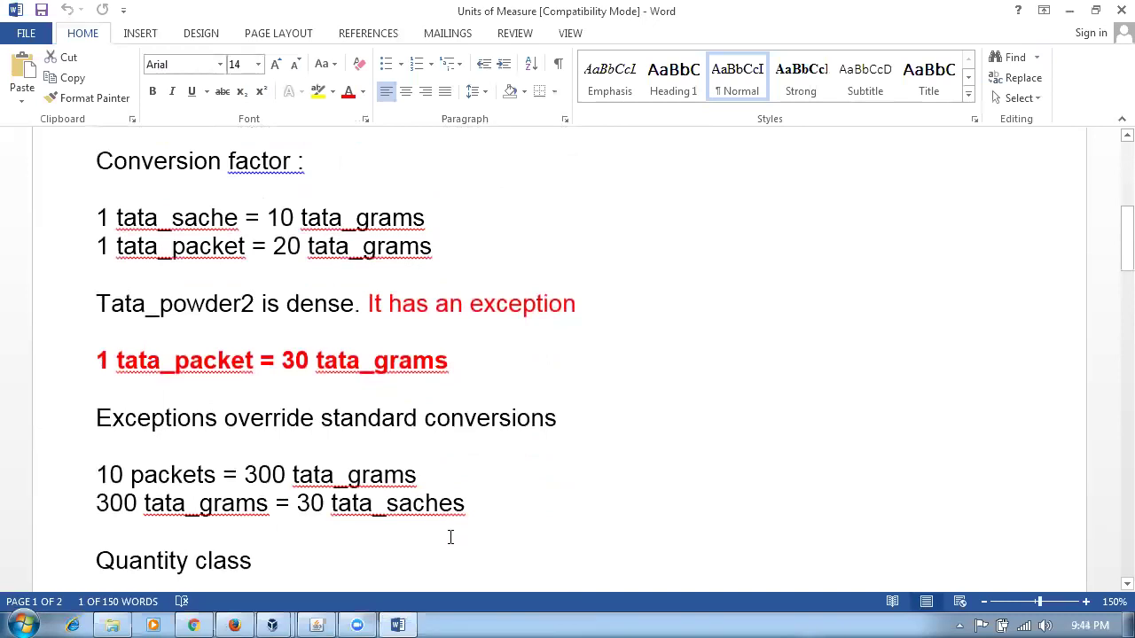
{"action": "scroll", "coordinate": [450, 537], "scroll_direction": "down", "scroll_amount": 2}
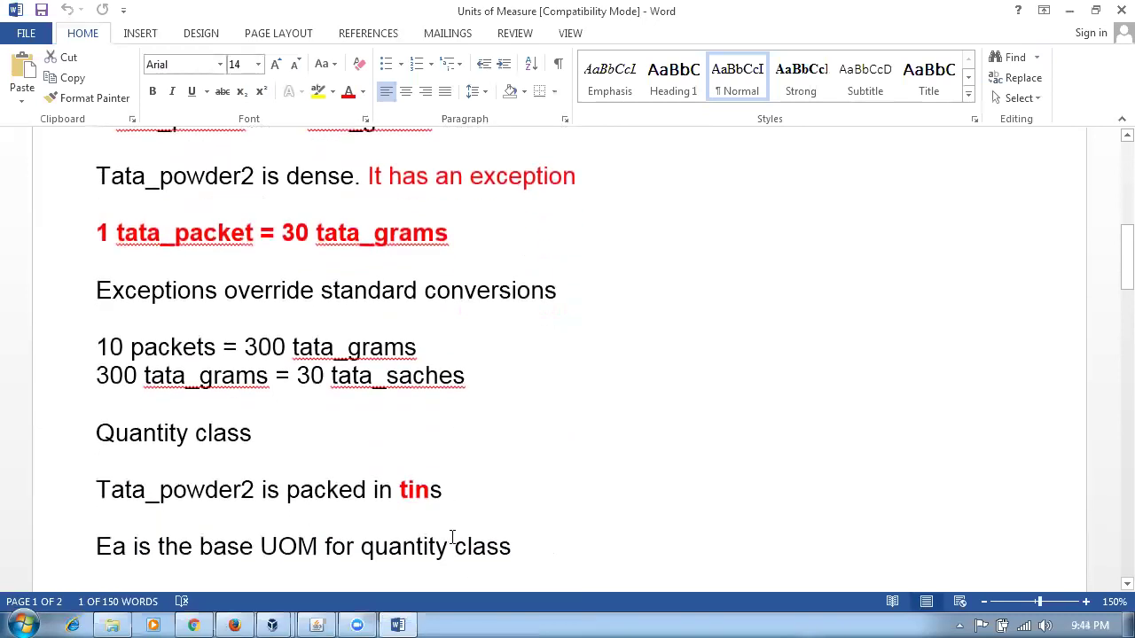
{"action": "scroll", "coordinate": [451, 537], "scroll_direction": "down", "scroll_amount": 2}
{"action": "scroll", "coordinate": [451, 537], "scroll_direction": "down", "scroll_amount": 2}
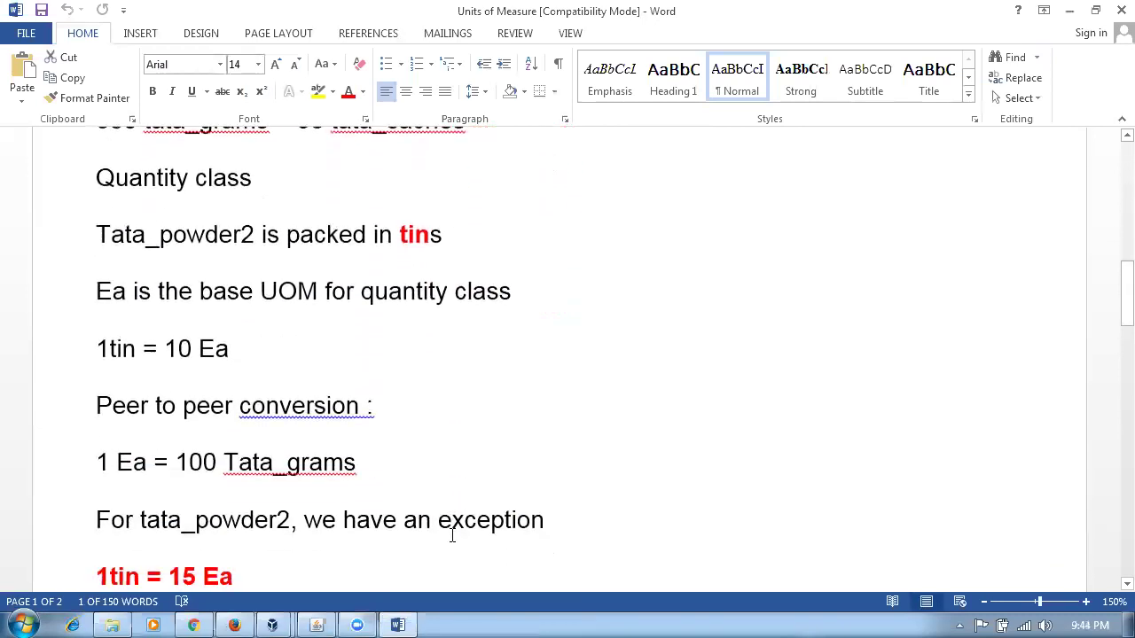
{"action": "left_click_drag", "start_coordinate": [99, 348], "coordinate": [220, 360]}
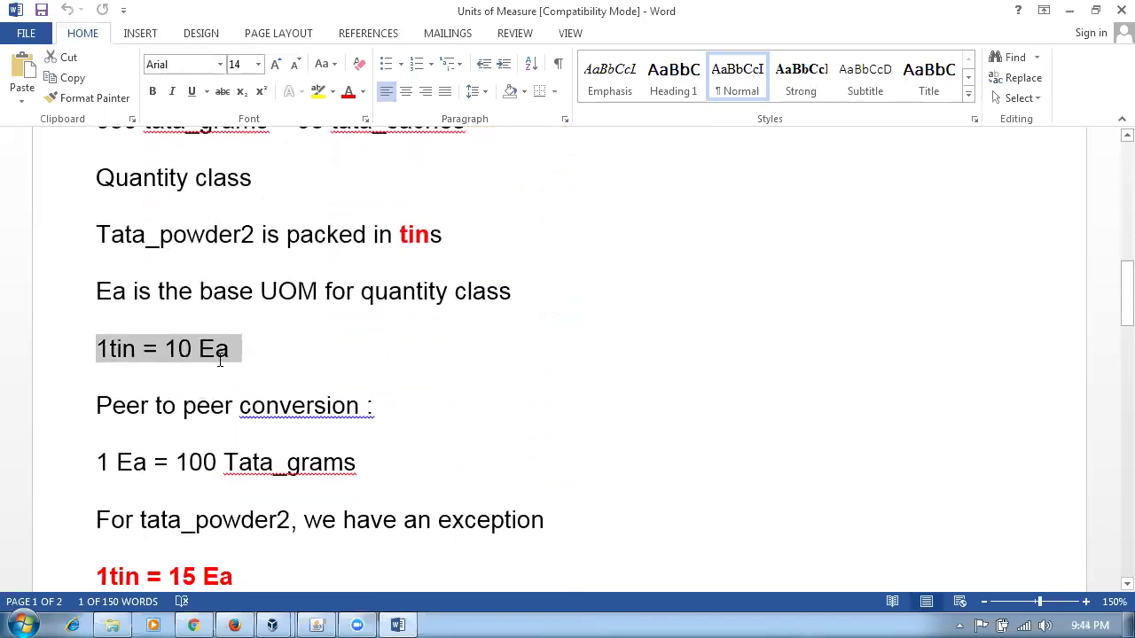
{"action": "left_click", "coordinate": [370, 462]}
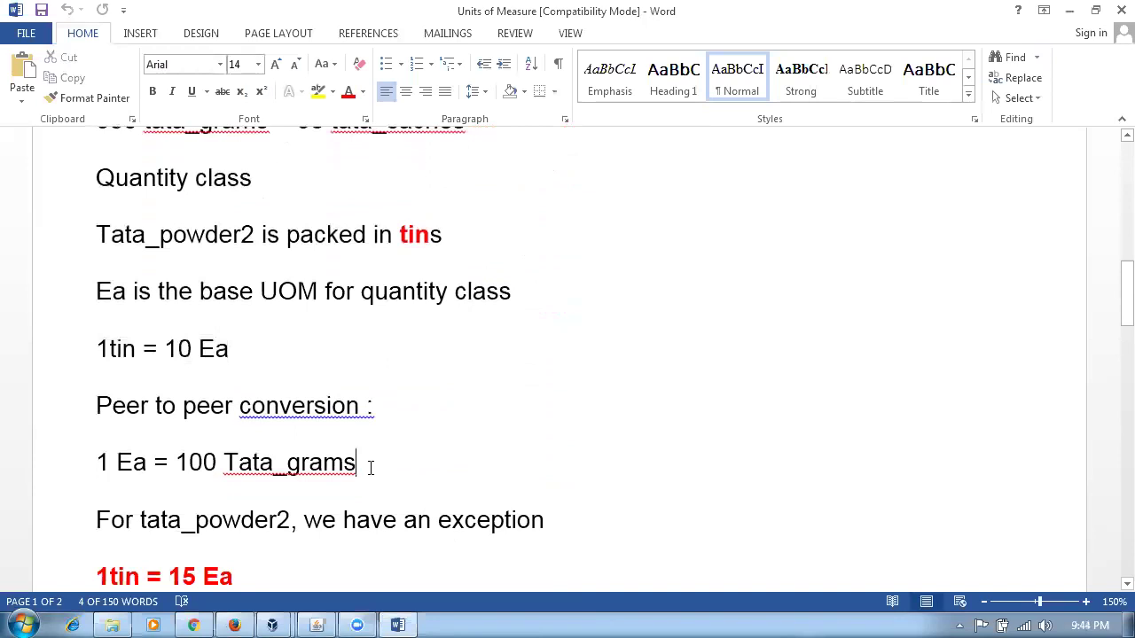
{"action": "scroll", "coordinate": [372, 467], "scroll_direction": "down", "scroll_amount": 2}
{"action": "left_click_drag", "start_coordinate": [98, 449], "coordinate": [243, 456]}
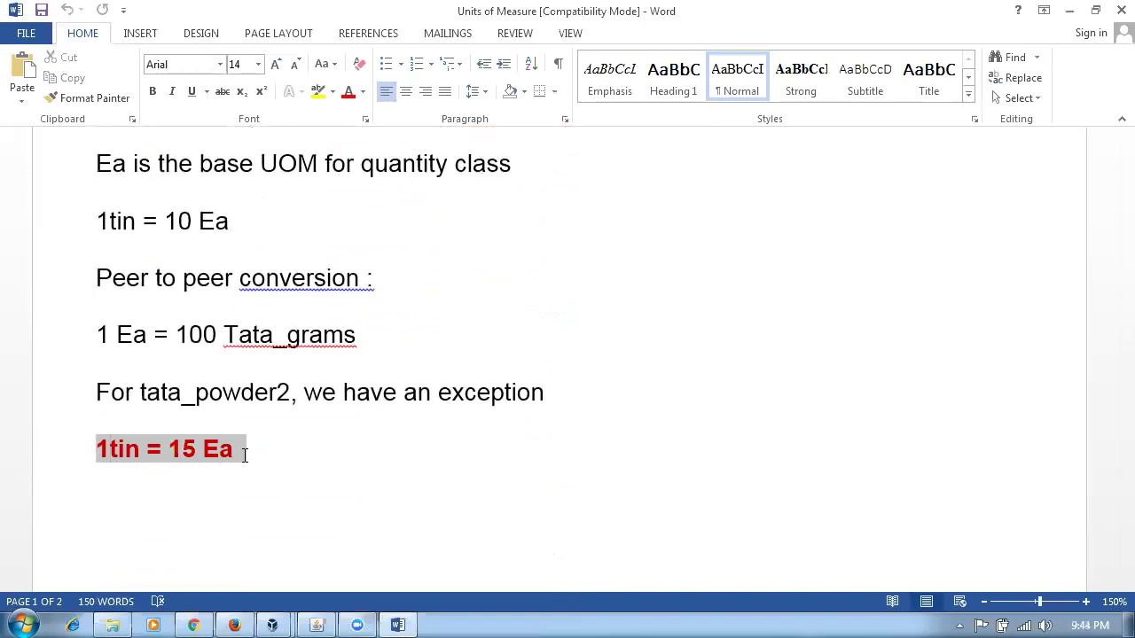
{"action": "left_click", "coordinate": [190, 505]}
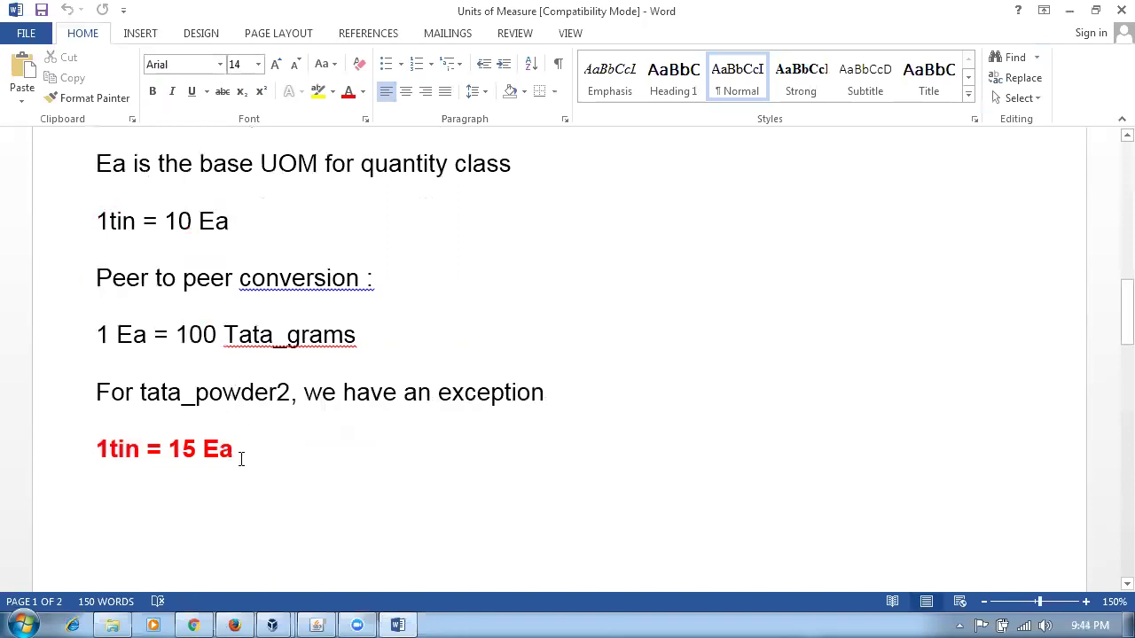
{"action": "left_click_drag", "start_coordinate": [97, 447], "coordinate": [240, 460]}
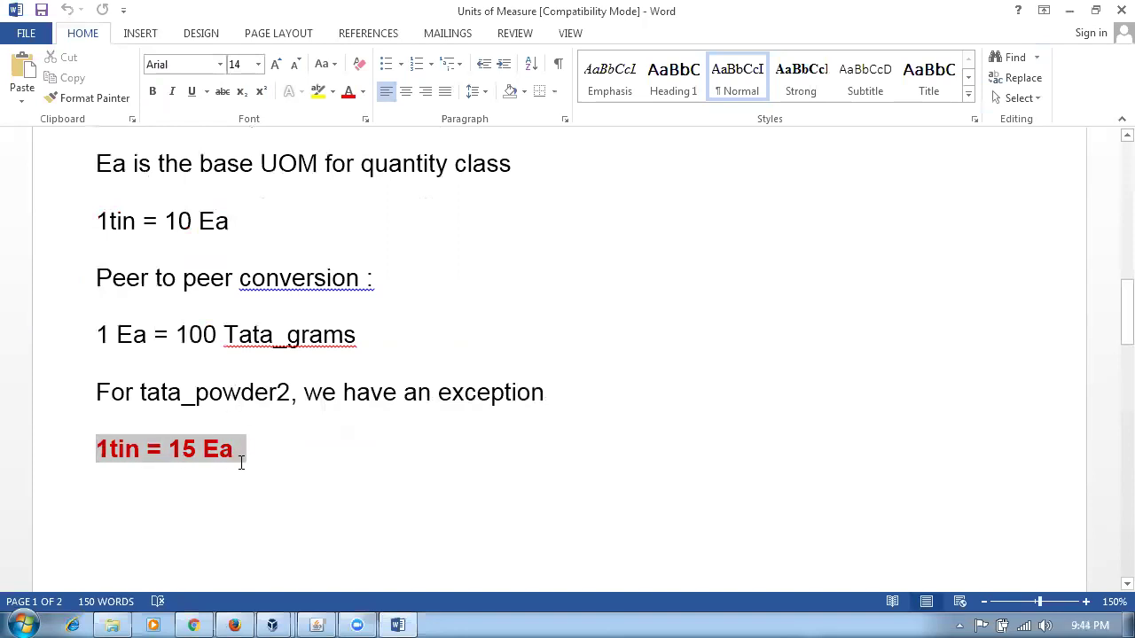
{"action": "left_click", "coordinate": [233, 621]}
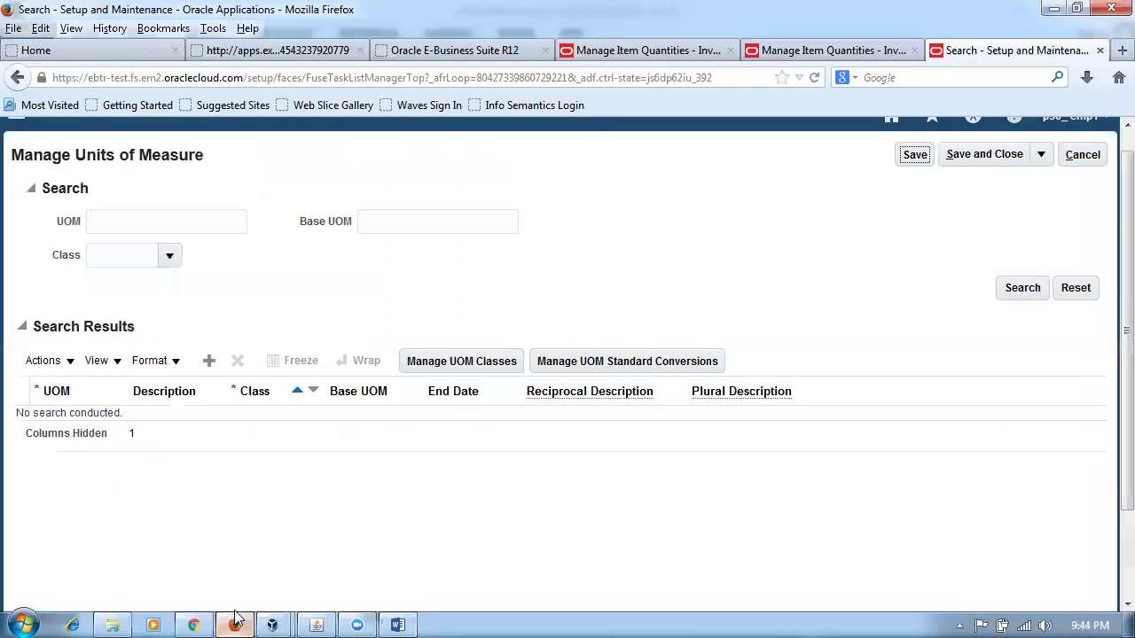
- Open Manage UOM Intraclass Conversions and add a row for item p50_Powder_2
{"action": "left_click", "coordinate": [40, 361]}
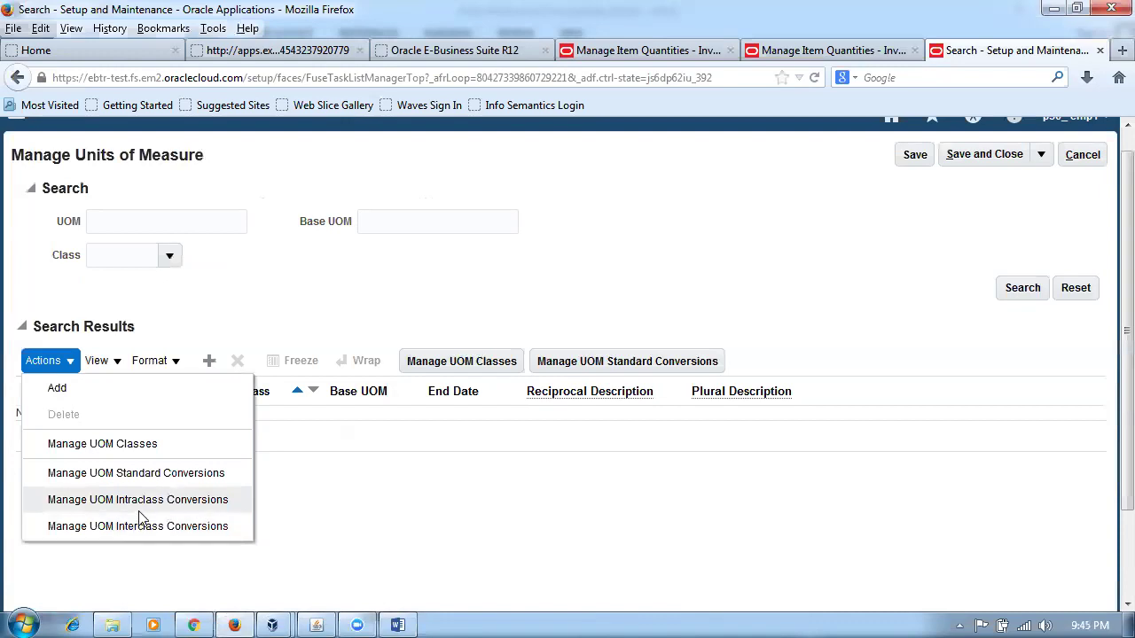
{"action": "left_click", "coordinate": [140, 502]}
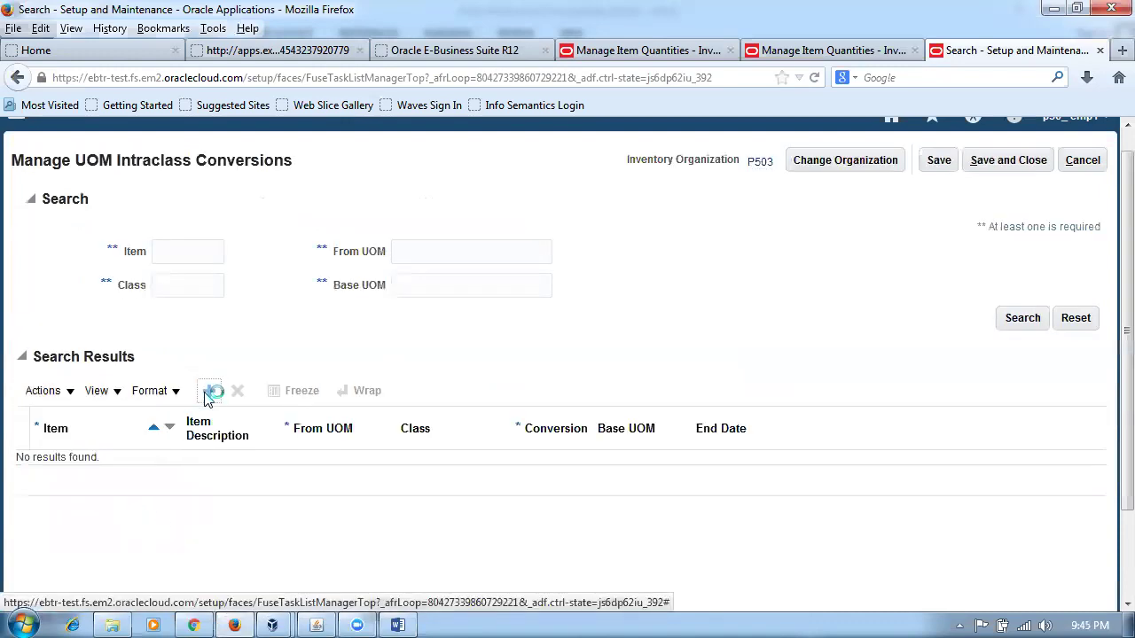
{"action": "left_click", "coordinate": [209, 391]}
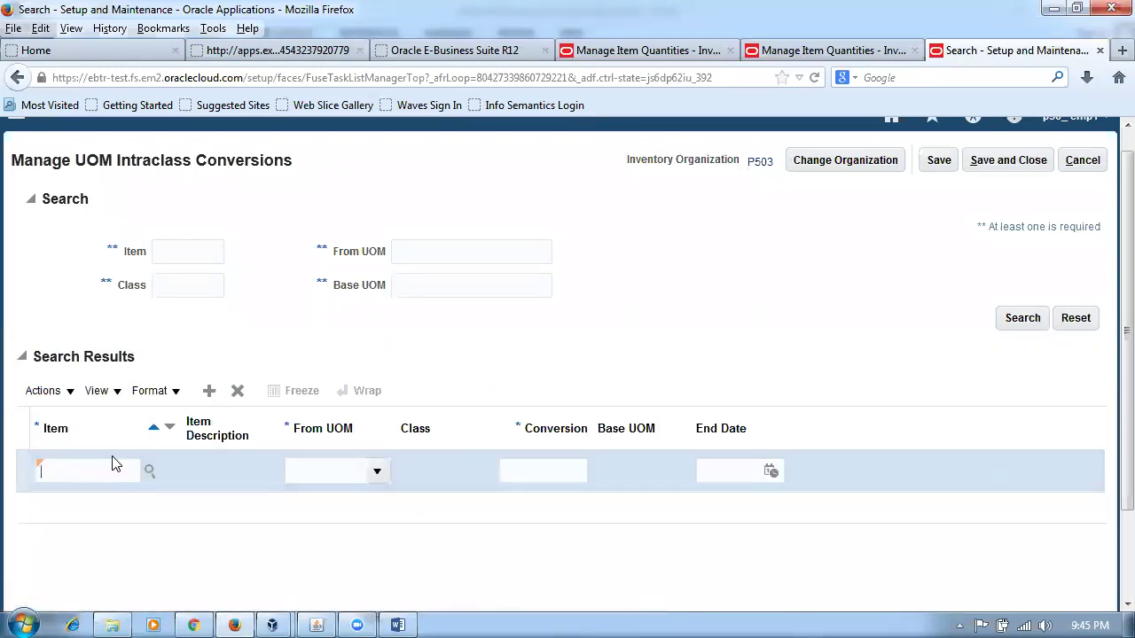
{"action": "type", "text": "p50%2"}
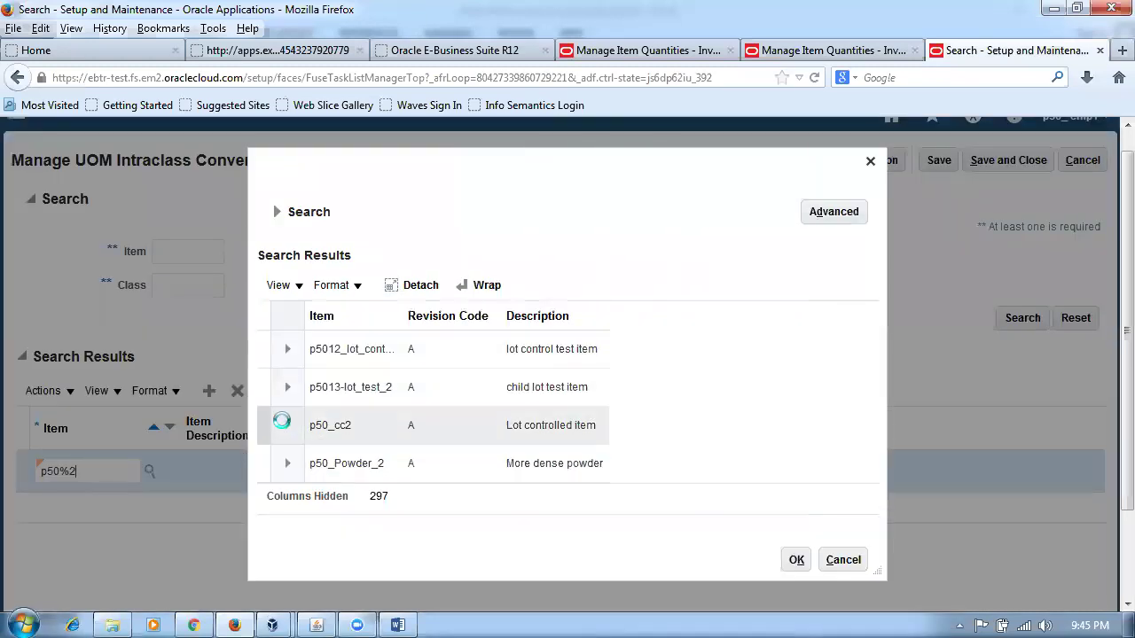
{"action": "left_click", "coordinate": [373, 472]}
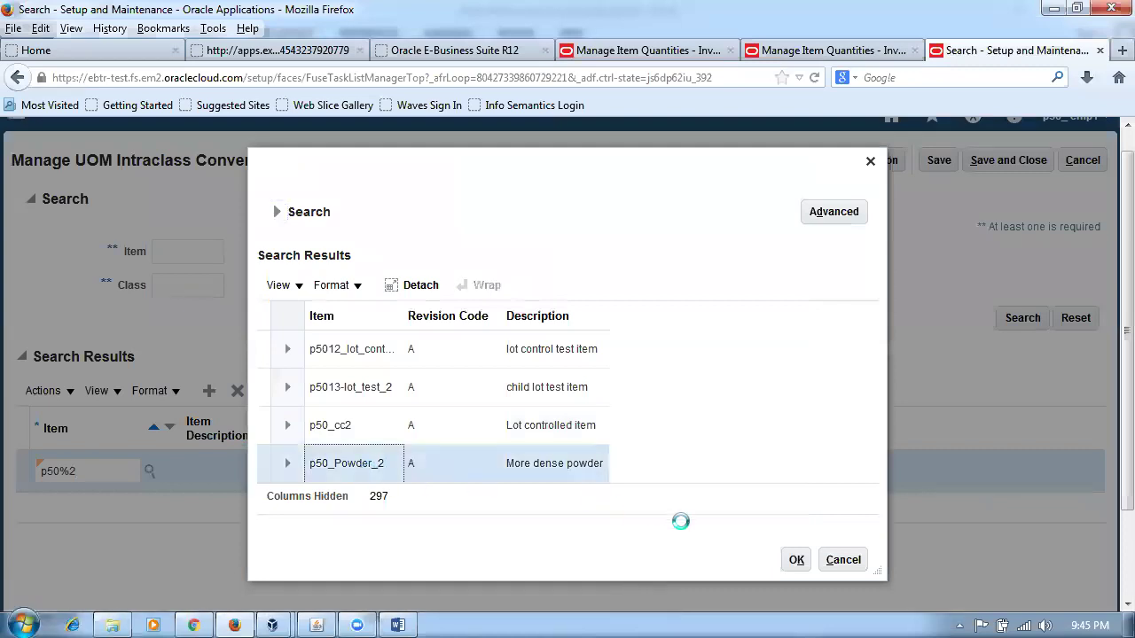
{"action": "left_click", "coordinate": [794, 568]}
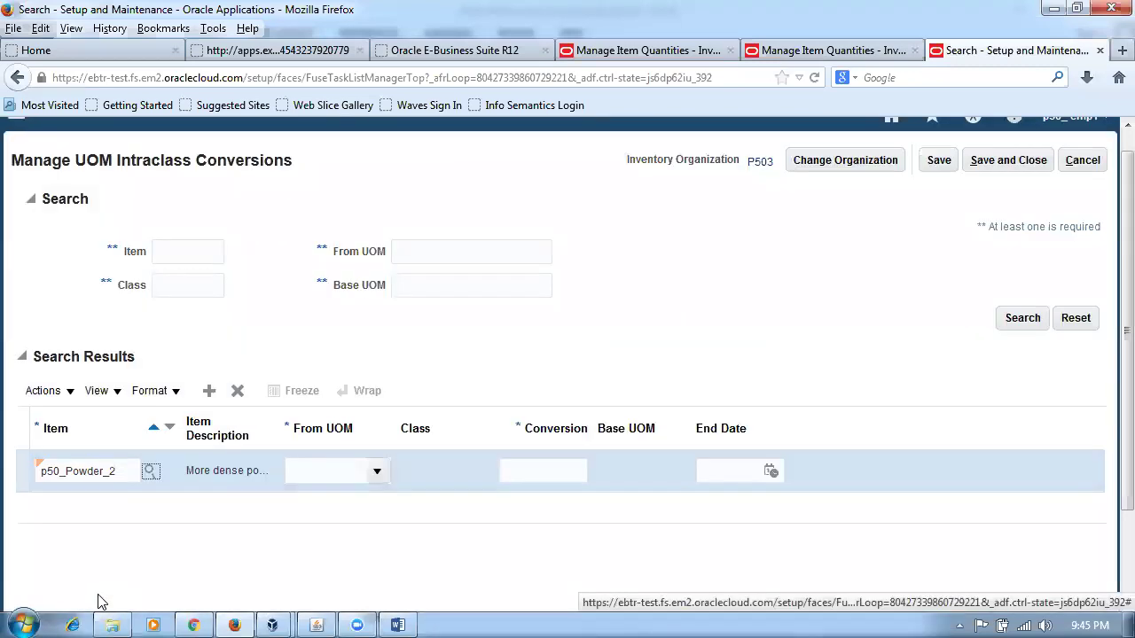
- Check the 1tin = 15 Ea exception in the Word notes before filling in From UOM
{"action": "left_click", "coordinate": [330, 477]}
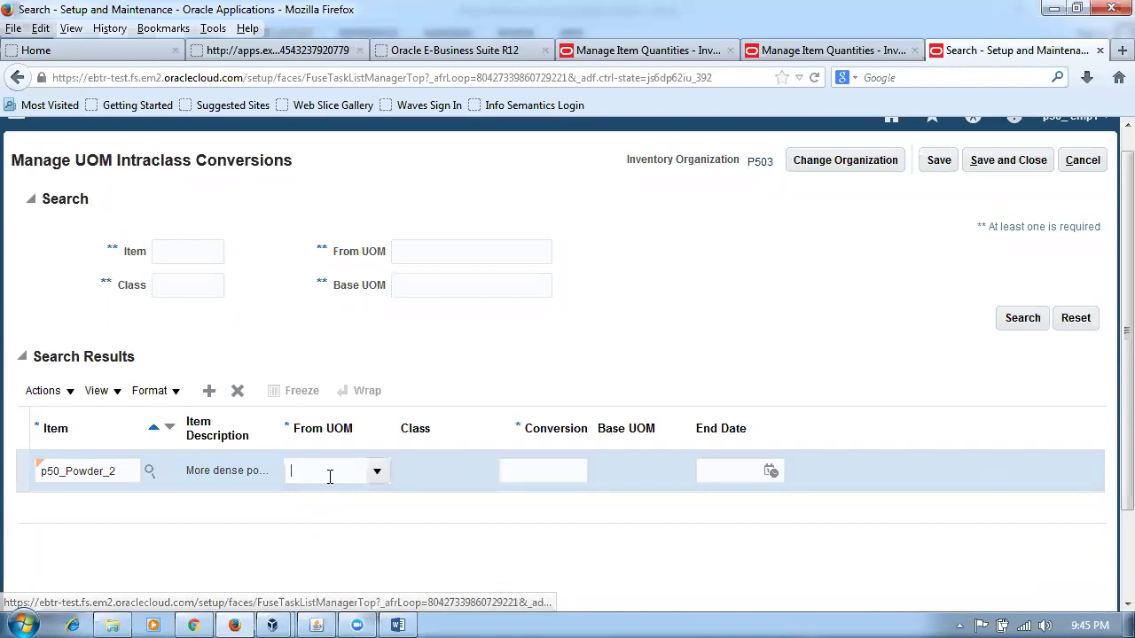
{"action": "key", "text": "alt+Tab"}
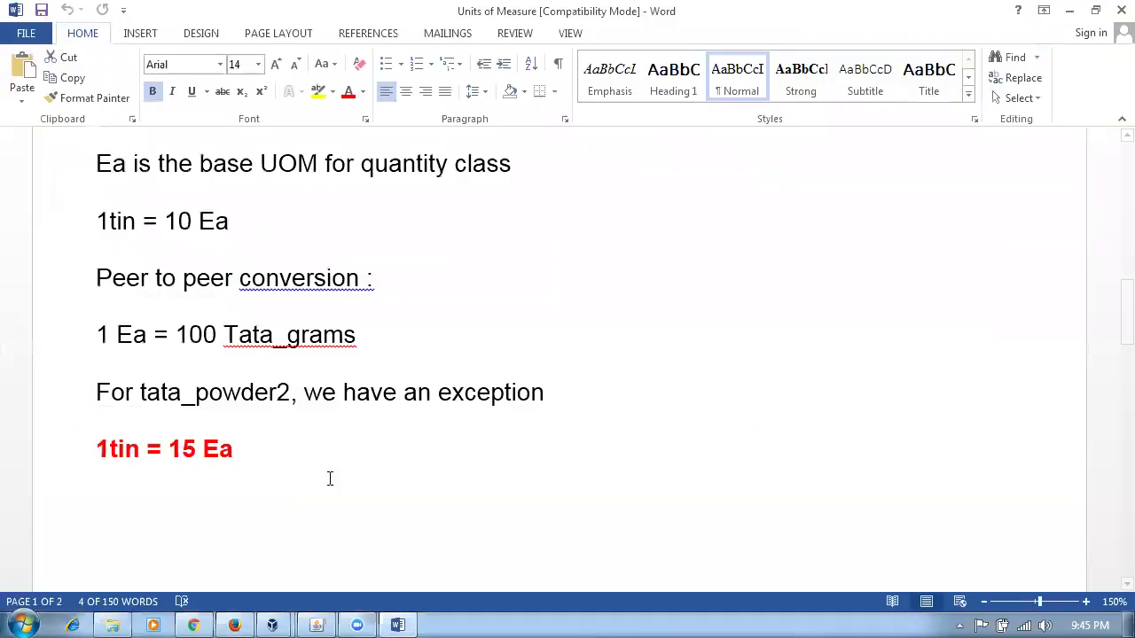
{"action": "left_click_drag", "start_coordinate": [113, 454], "coordinate": [221, 468]}
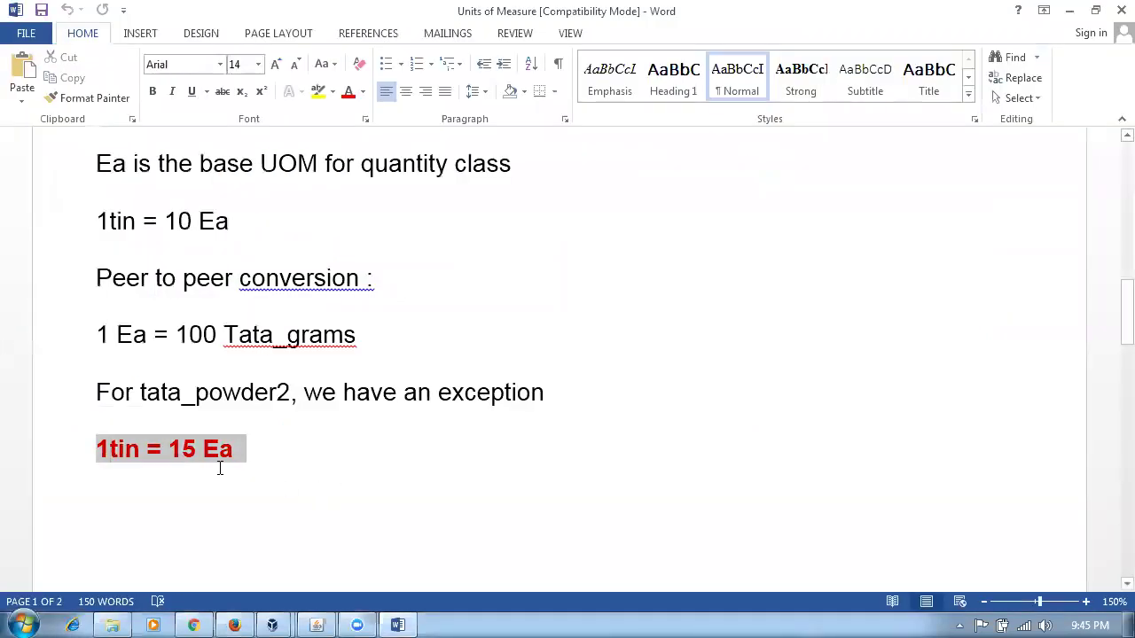
{"action": "key", "text": "ctrl+c"}
{"action": "key", "text": "alt+Tab"}
- Set the From UOM to p50_Tin via the unit lookup
{"action": "type", "text": "%"}
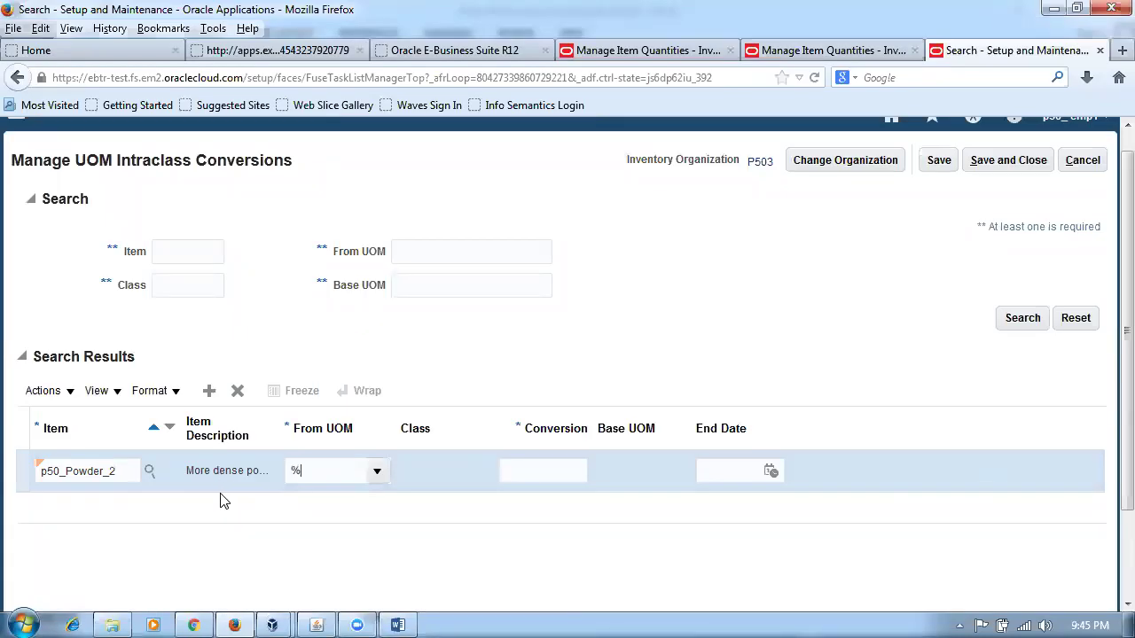
{"action": "key", "text": "Tab"}
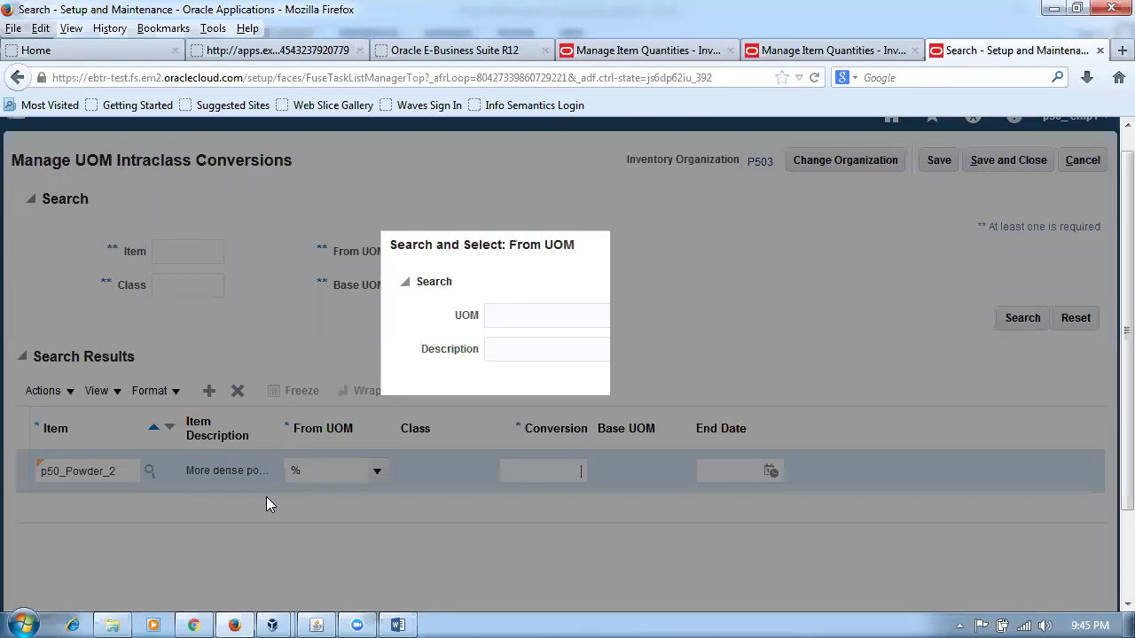
{"action": "left_click", "coordinate": [523, 323]}
{"action": "type", "text": "p50"}
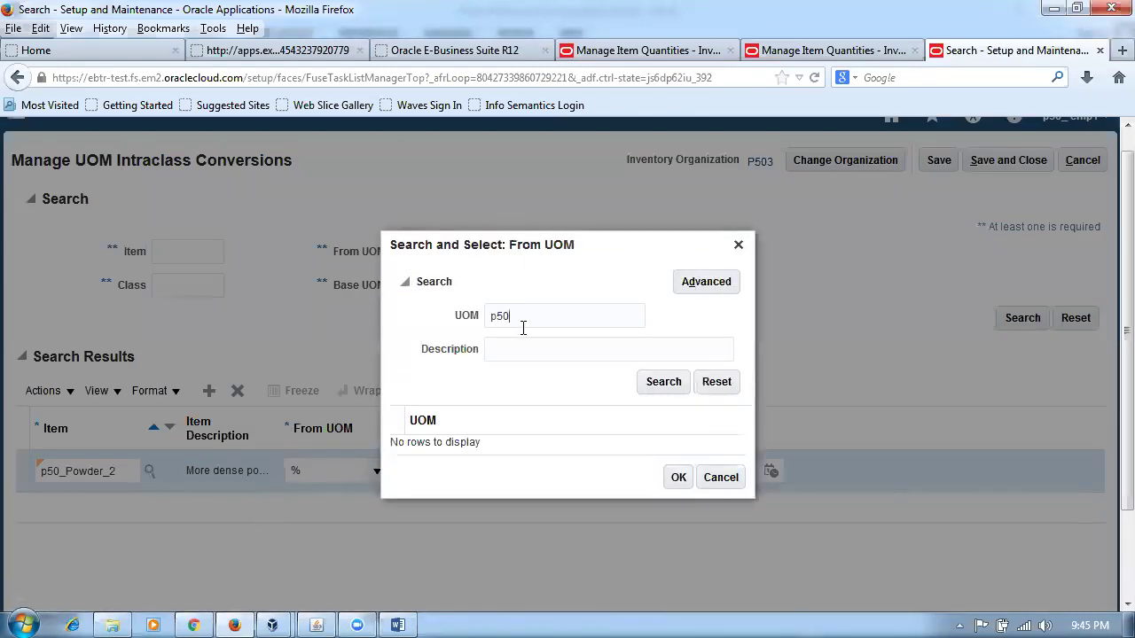
{"action": "left_click", "coordinate": [661, 385]}
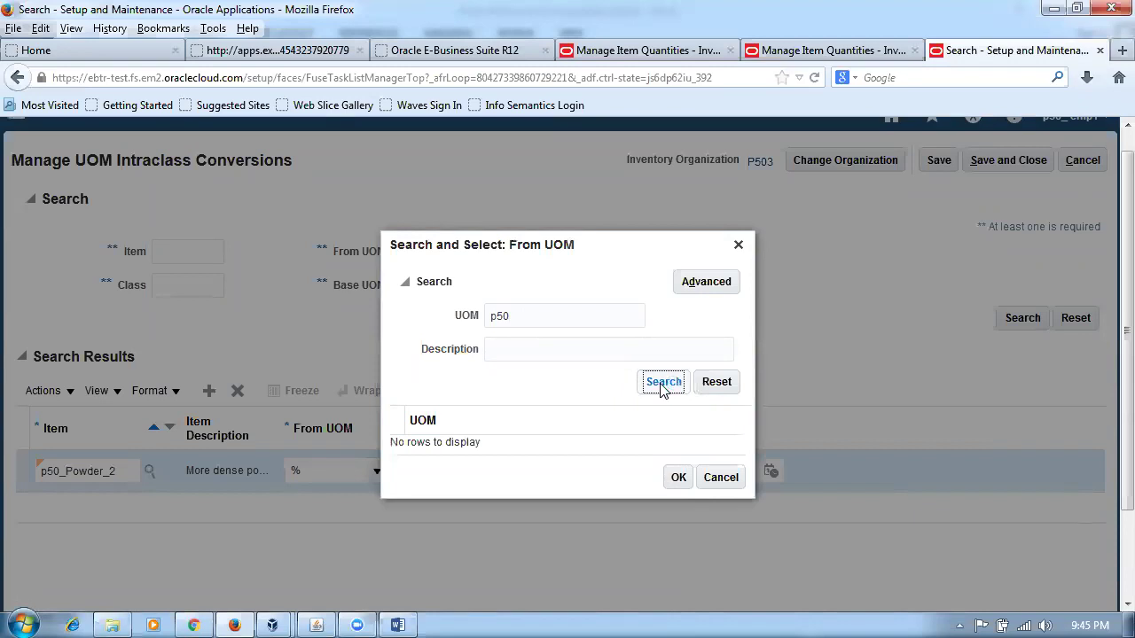
{"action": "left_click", "coordinate": [727, 480]}
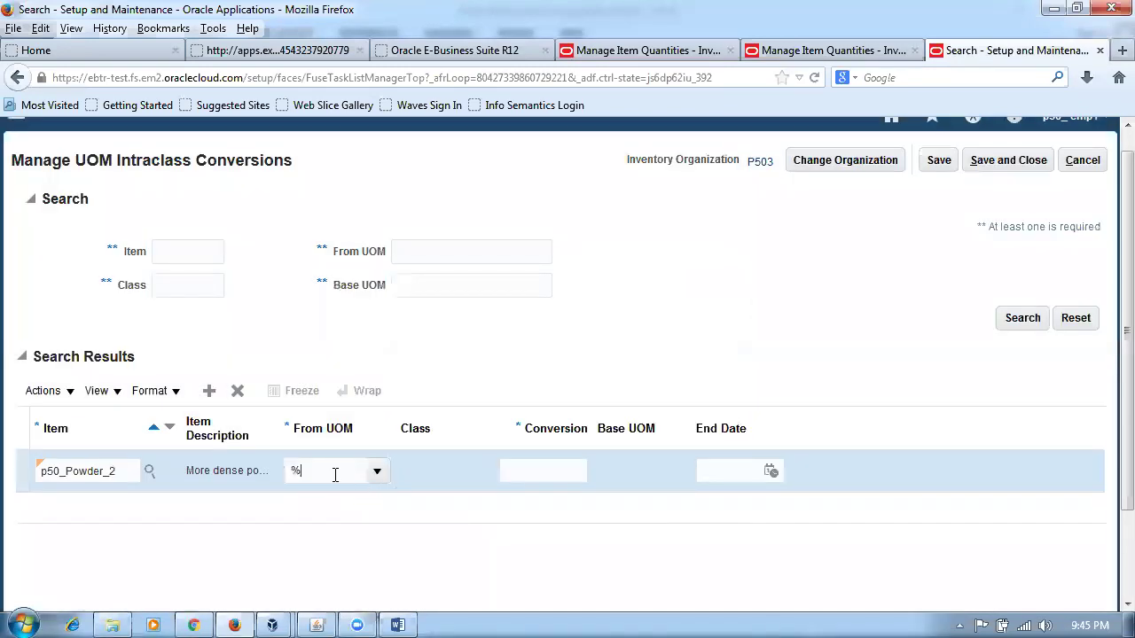
{"action": "key", "text": "BackSpace"}
{"action": "type", "text": "p50"}
{"action": "key", "text": "Tab"}
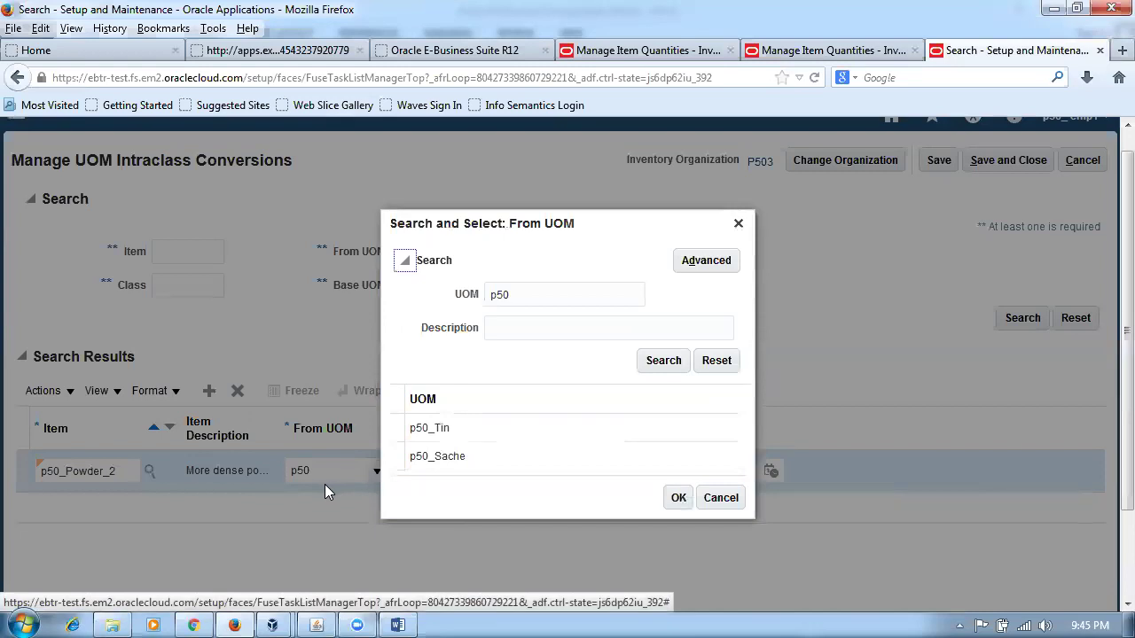
{"action": "left_click", "coordinate": [493, 429]}
{"action": "left_click", "coordinate": [678, 498]}
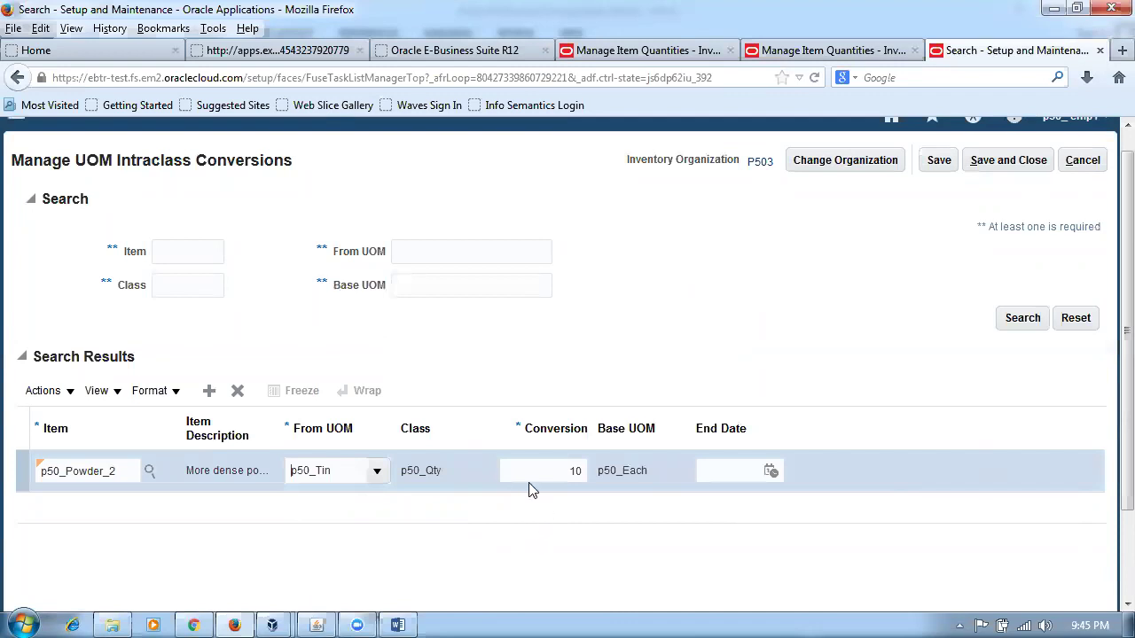
- Replace the default conversion 10 with 15 p50_Each per p50_Tin
{"action": "double_click", "coordinate": [586, 470]}
{"action": "type", "text": "15"}
{"action": "left_click", "coordinate": [564, 546]}
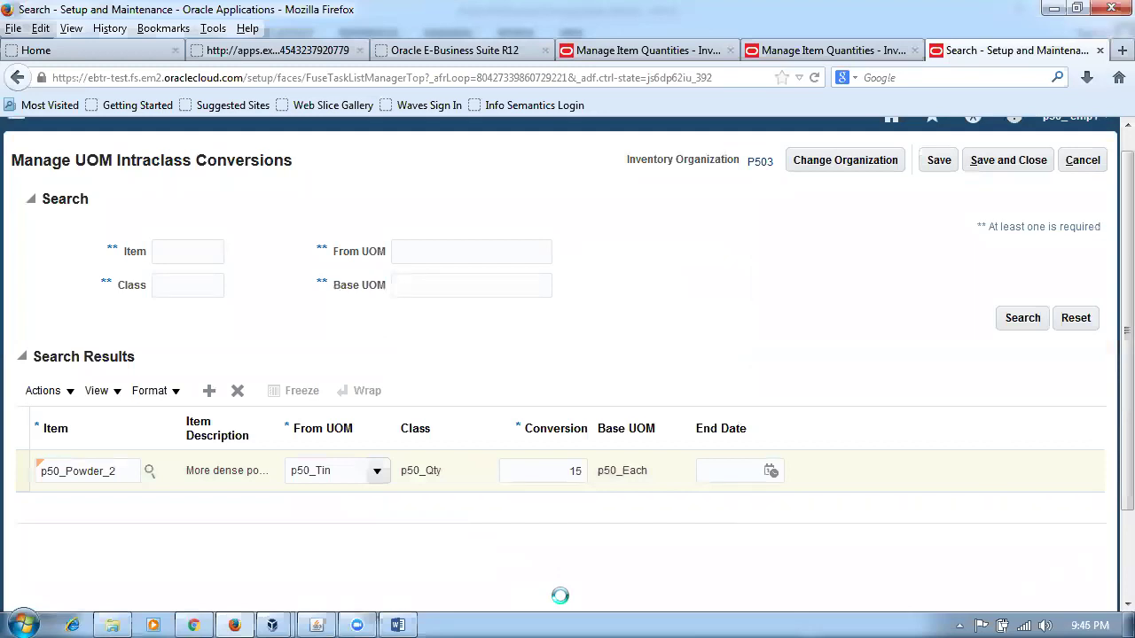
{"action": "left_click", "coordinate": [397, 624]}
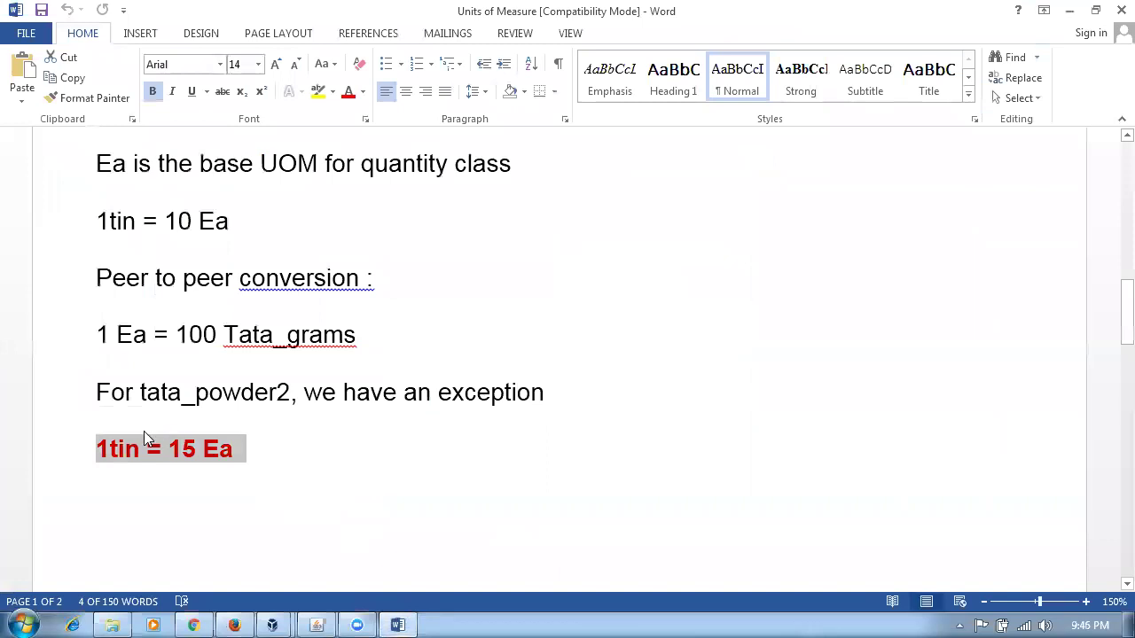
{"action": "left_click", "coordinate": [118, 449]}
{"action": "left_click_drag", "start_coordinate": [97, 449], "coordinate": [232, 448]}
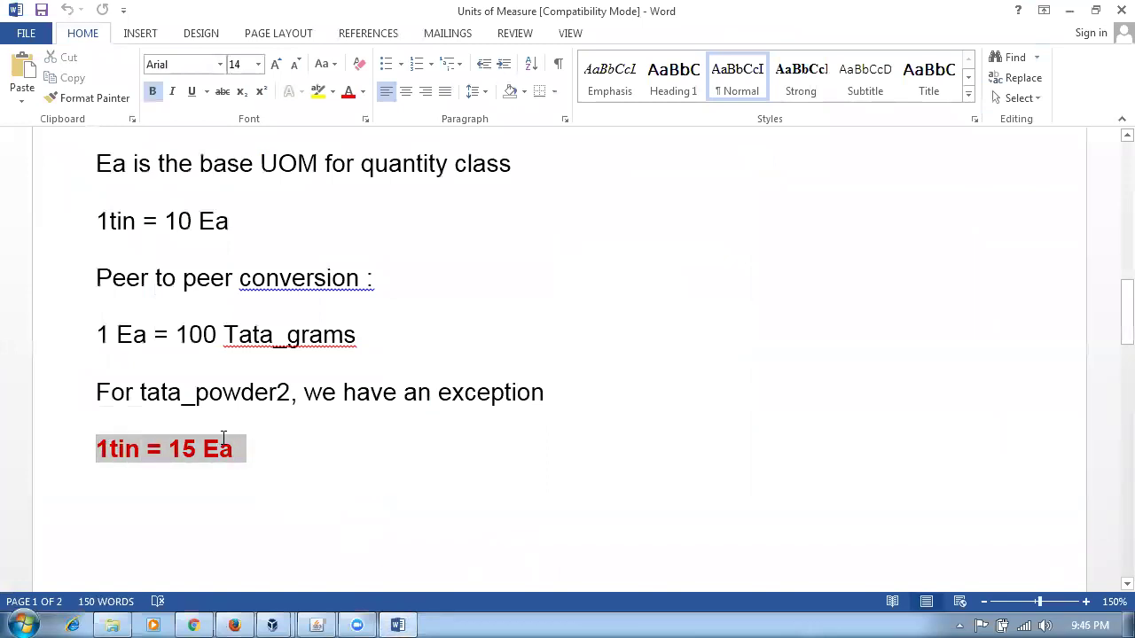
{"action": "left_click_drag", "start_coordinate": [114, 335], "coordinate": [320, 334]}
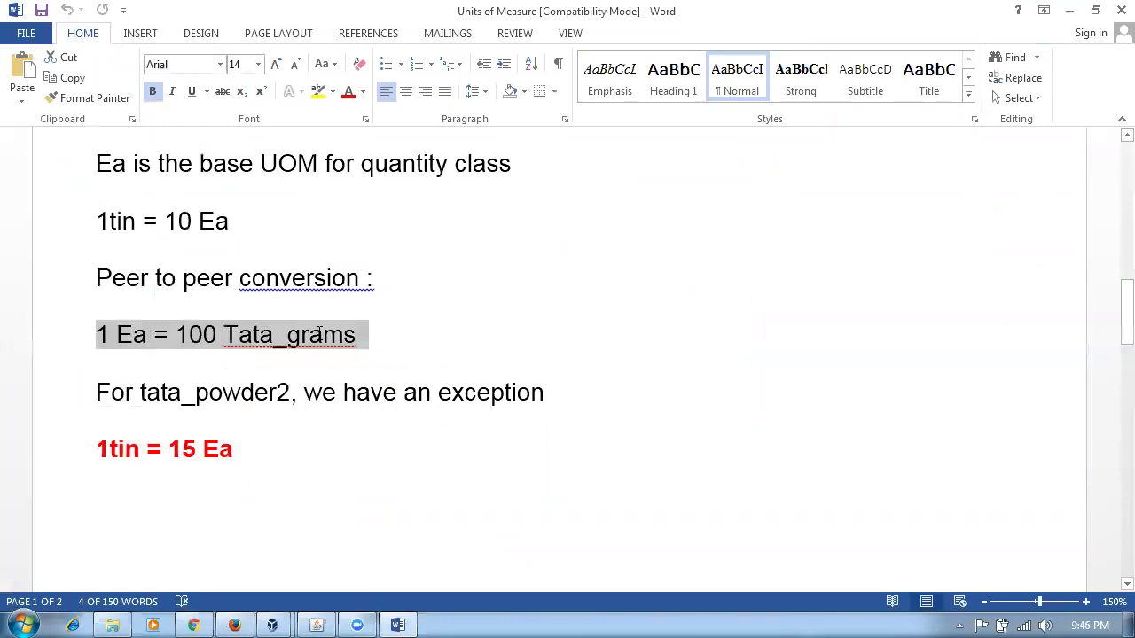
{"action": "left_click", "coordinate": [317, 424]}
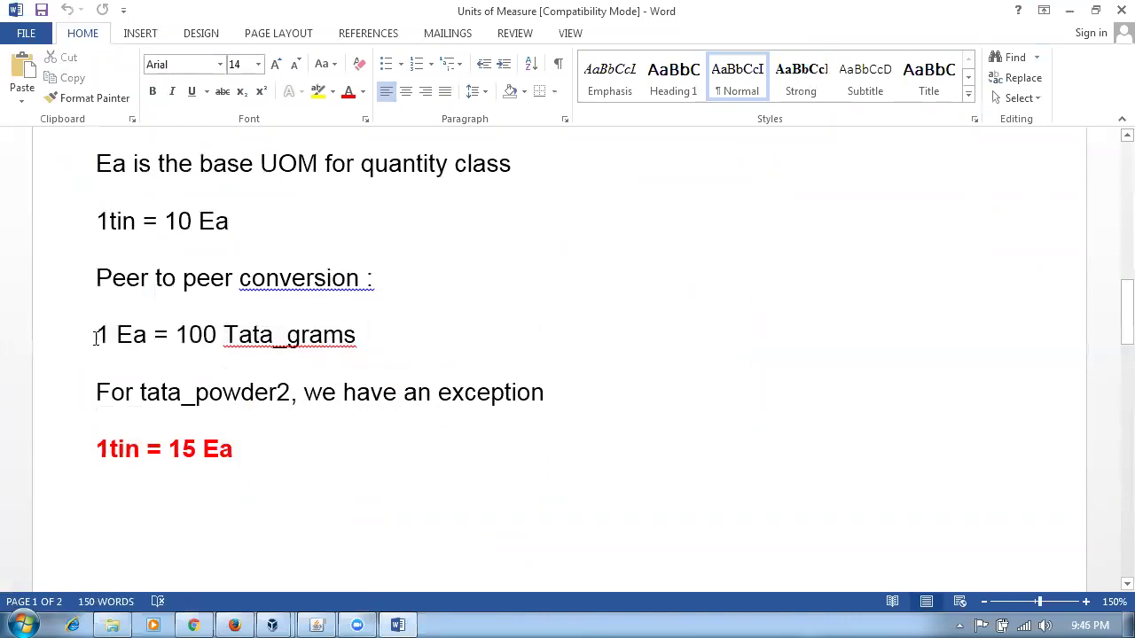
{"action": "left_click_drag", "start_coordinate": [94, 334], "coordinate": [263, 348]}
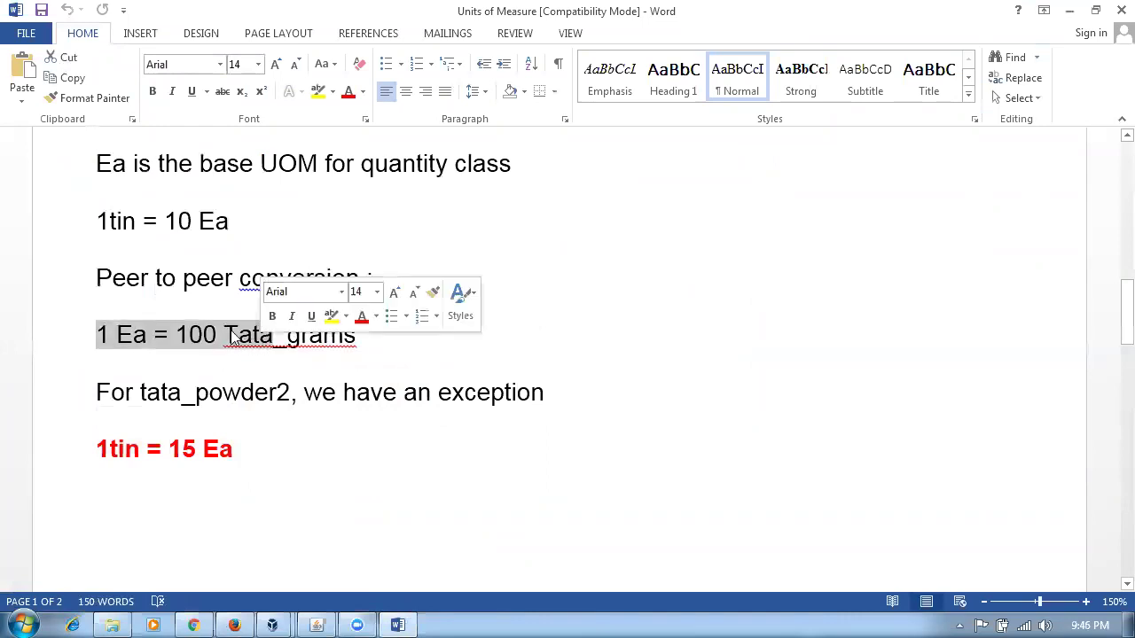
{"action": "left_click_drag", "start_coordinate": [115, 221], "coordinate": [177, 250]}
{"action": "left_click_drag", "start_coordinate": [92, 334], "coordinate": [373, 357]}
{"action": "left_click_drag", "start_coordinate": [96, 449], "coordinate": [236, 451]}
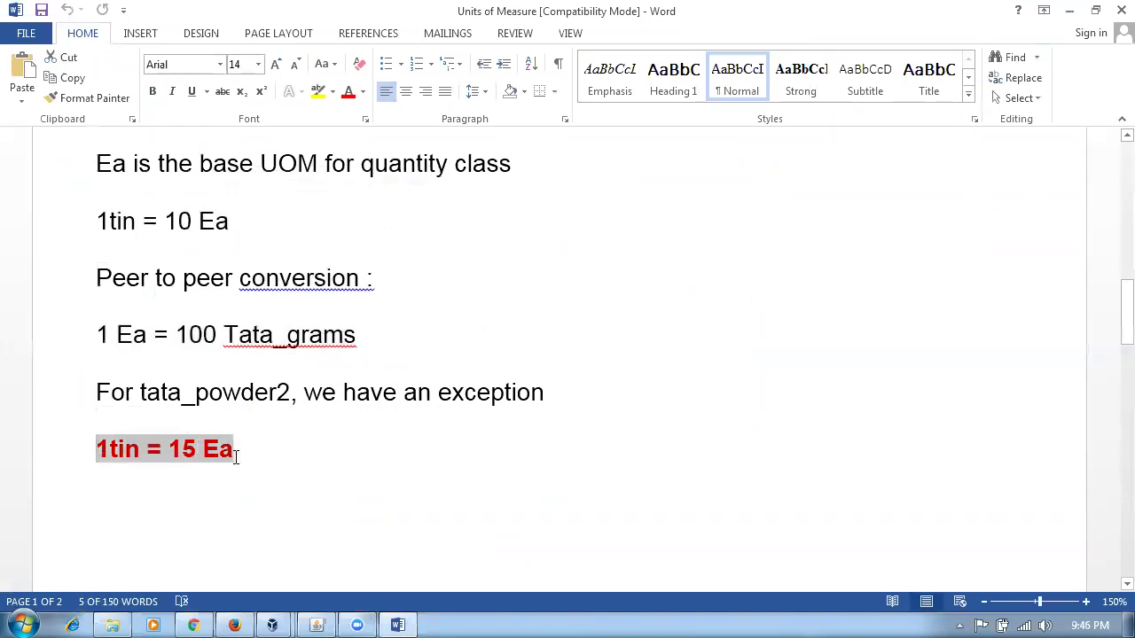
{"action": "left_click", "coordinate": [229, 507]}
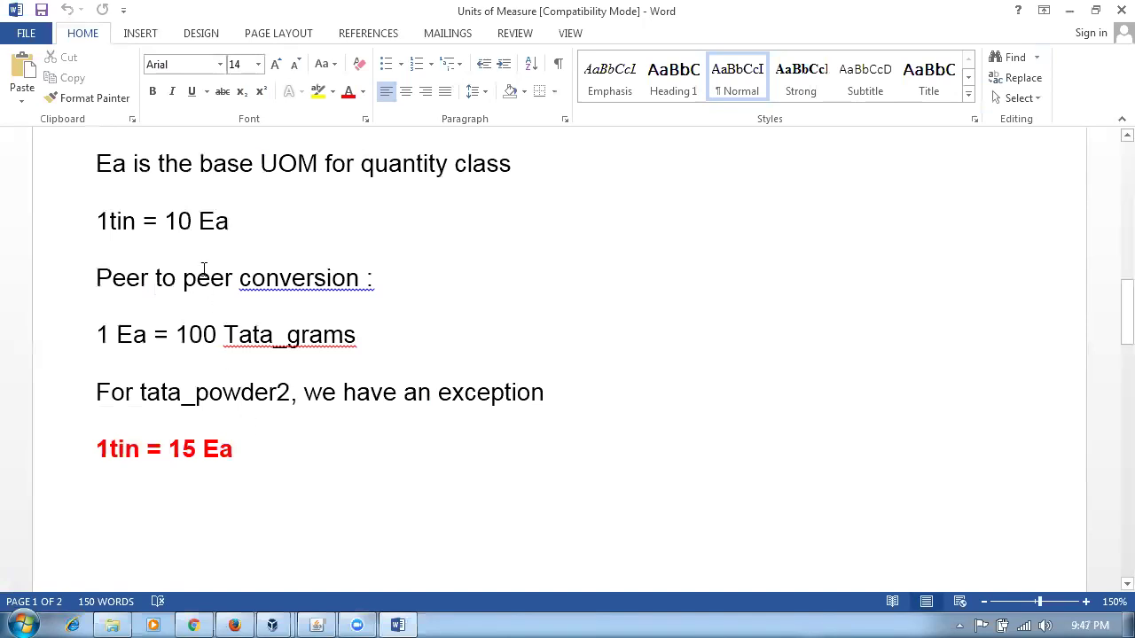
{"action": "left_click_drag", "start_coordinate": [94, 220], "coordinate": [215, 231]}
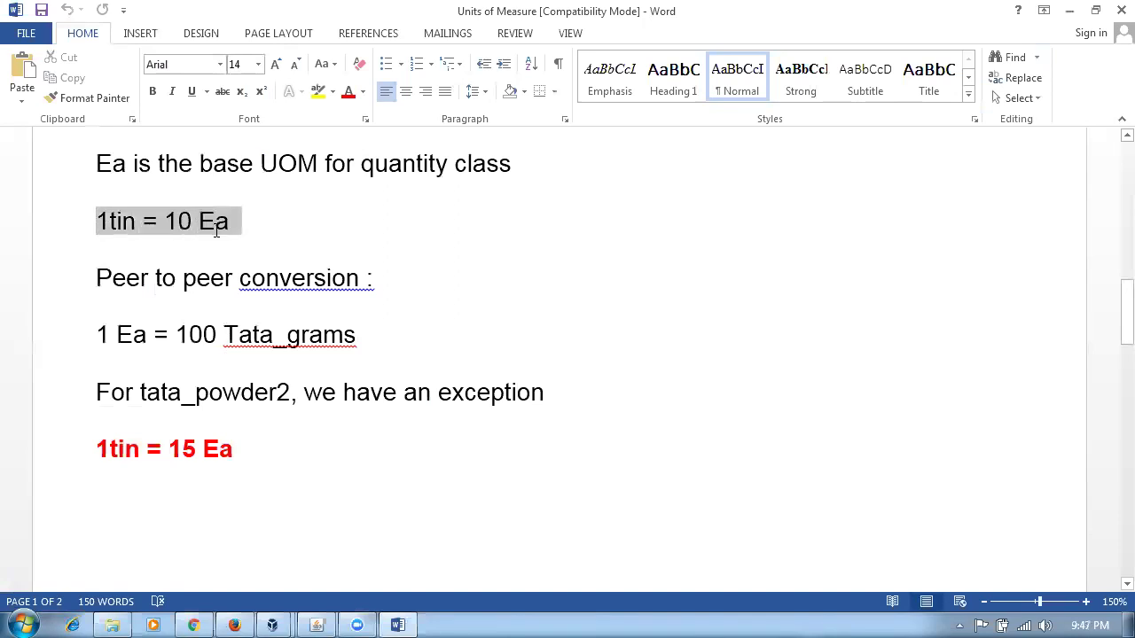
{"action": "left_click", "coordinate": [47, 352]}
{"action": "left_click", "coordinate": [46, 464]}
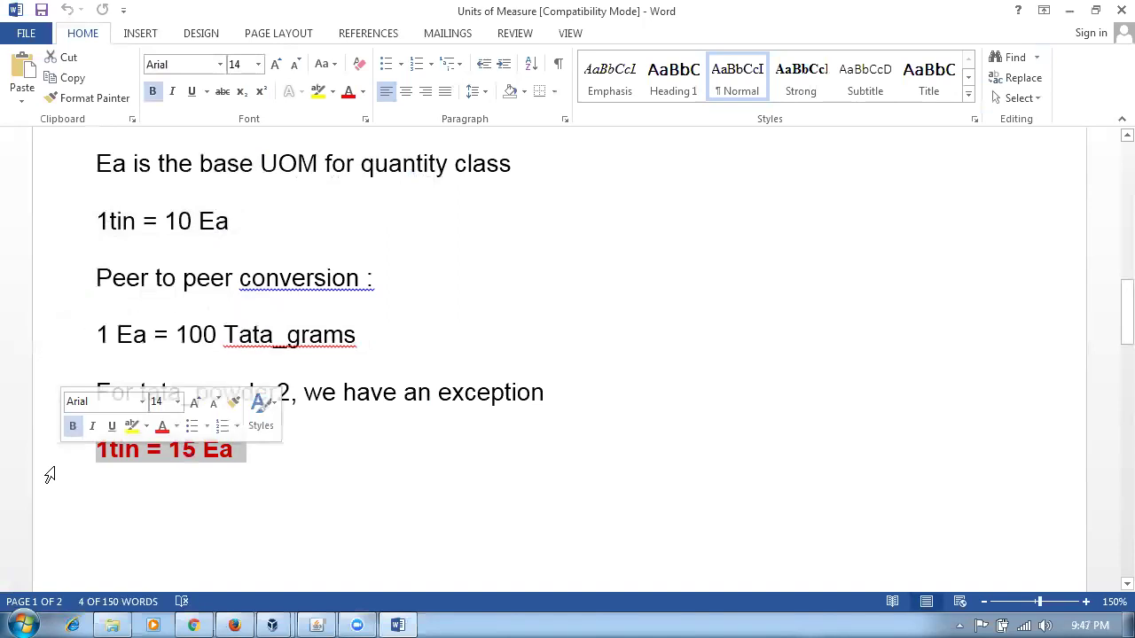
{"action": "left_click", "coordinate": [175, 484]}
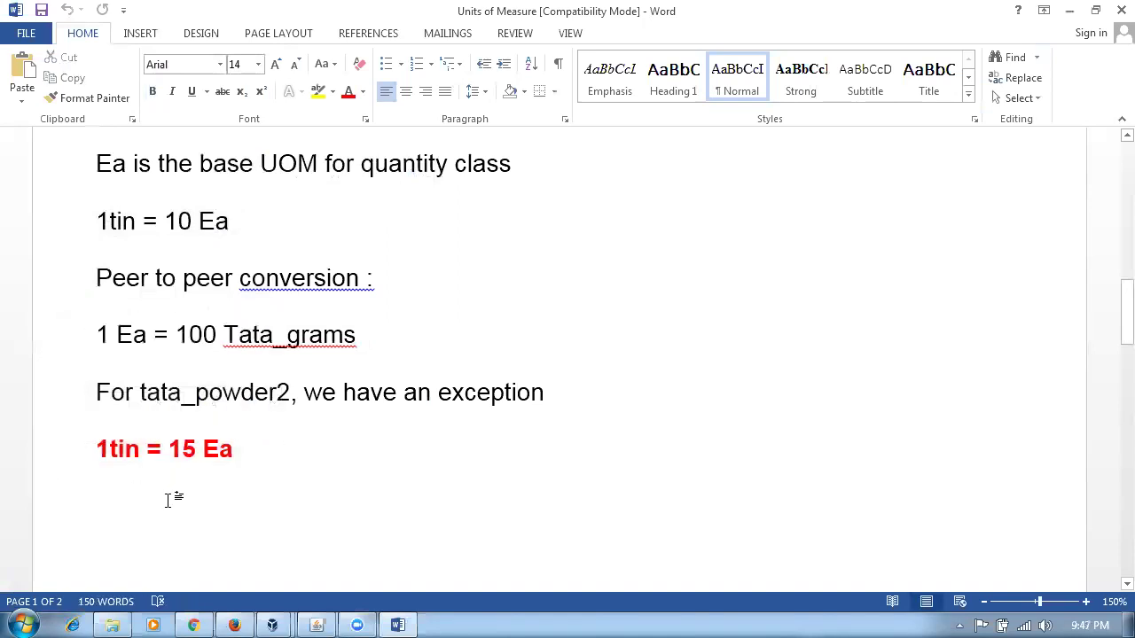
{"action": "left_click", "coordinate": [44, 454]}
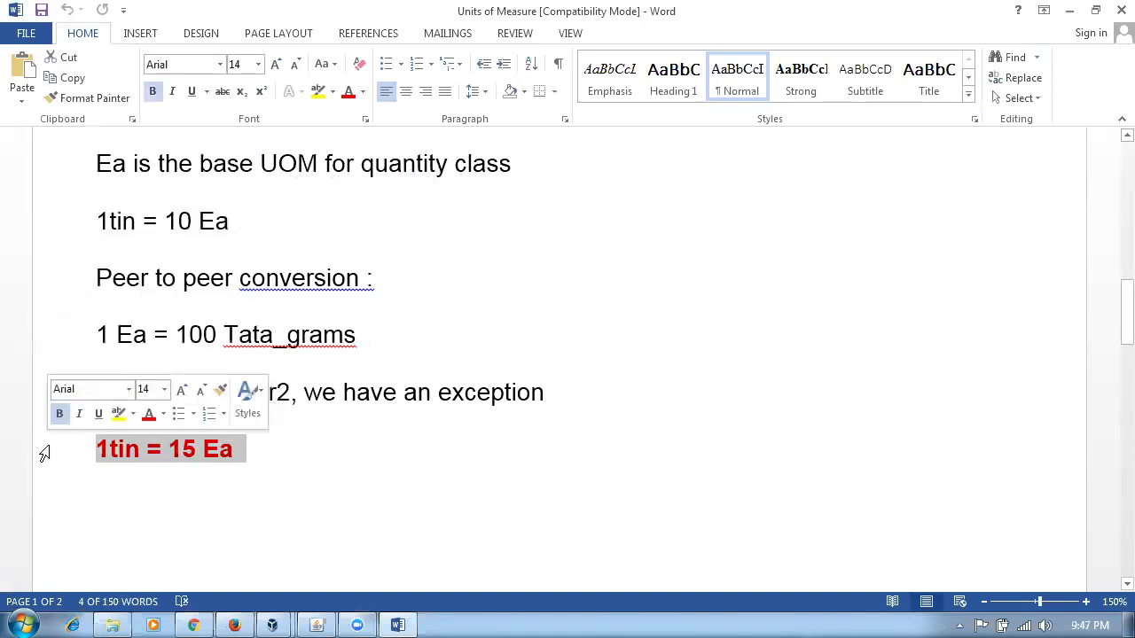
{"action": "left_click", "coordinate": [41, 342]}
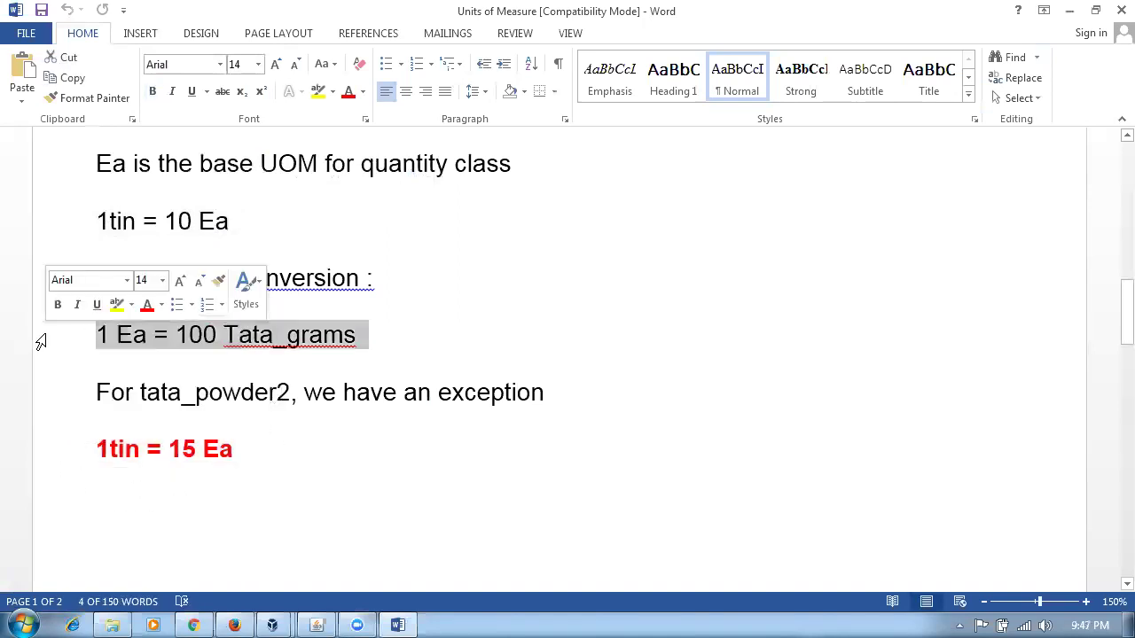
{"action": "left_click", "coordinate": [39, 228]}
{"action": "left_click", "coordinate": [45, 335]}
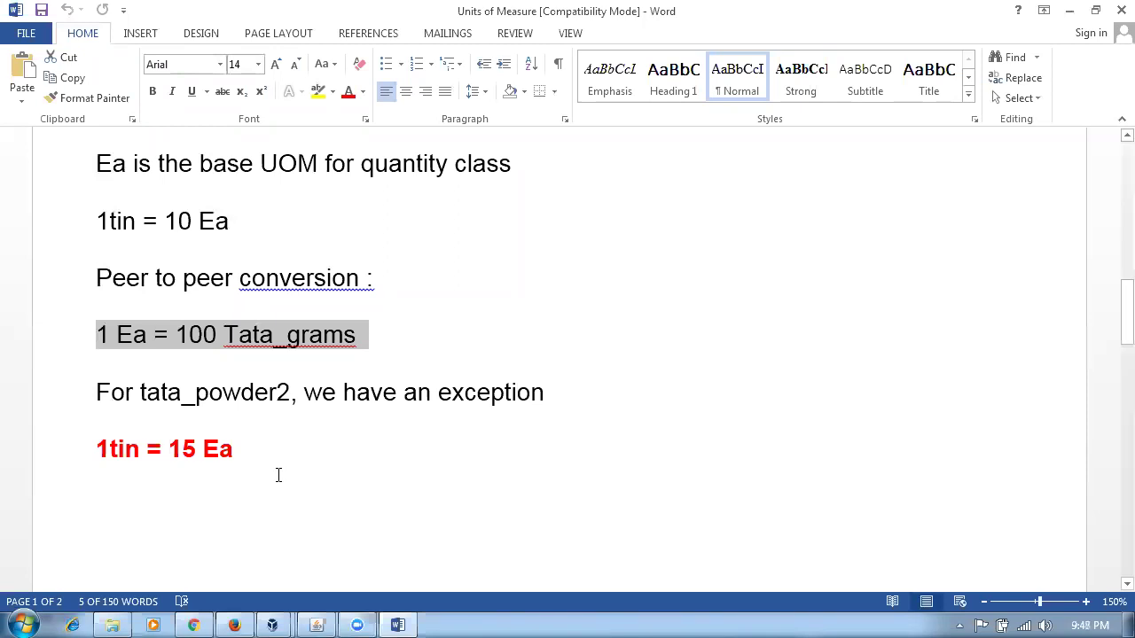
- Highlight the two standard conversion factor lines in the Word notes
{"action": "left_click", "coordinate": [276, 476]}
{"action": "scroll", "coordinate": [275, 475], "scroll_direction": "up", "scroll_amount": 5}
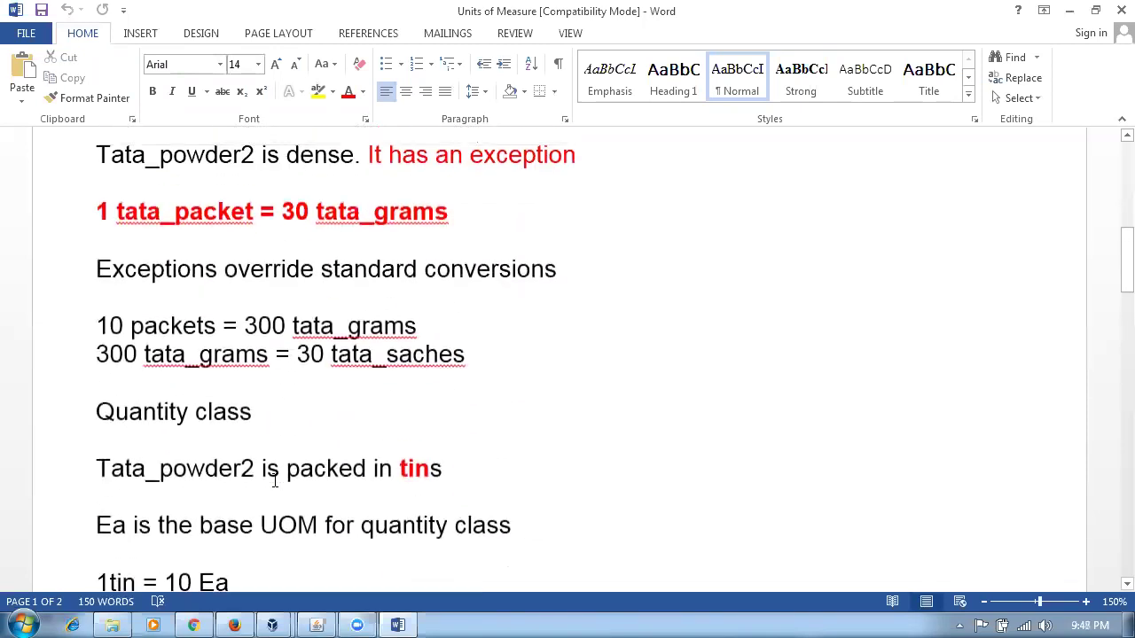
{"action": "scroll", "coordinate": [239, 348], "scroll_direction": "up", "scroll_amount": 4}
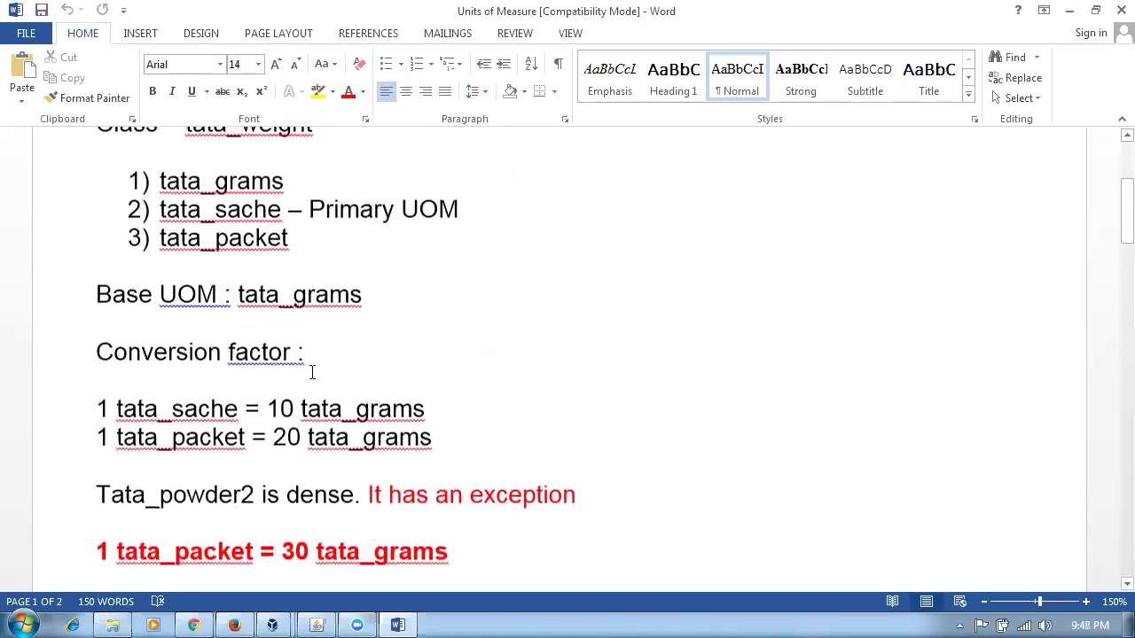
{"action": "left_click_drag", "start_coordinate": [186, 408], "coordinate": [348, 439]}
{"action": "left_click", "coordinate": [317, 467]}
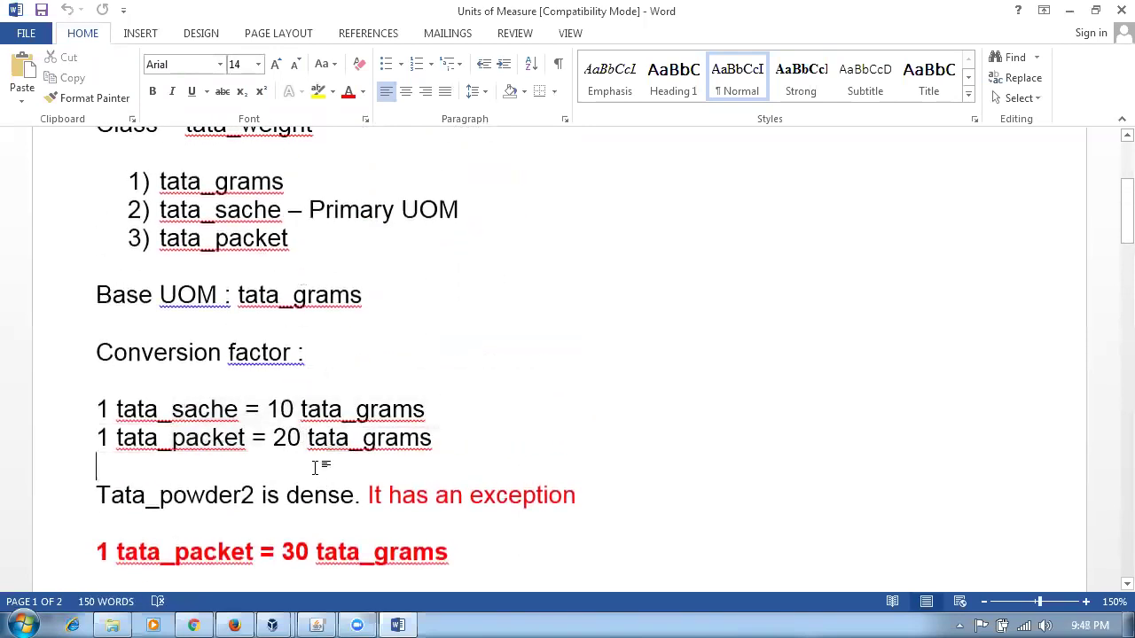
{"action": "scroll", "coordinate": [449, 495], "scroll_direction": "down", "scroll_amount": 2}
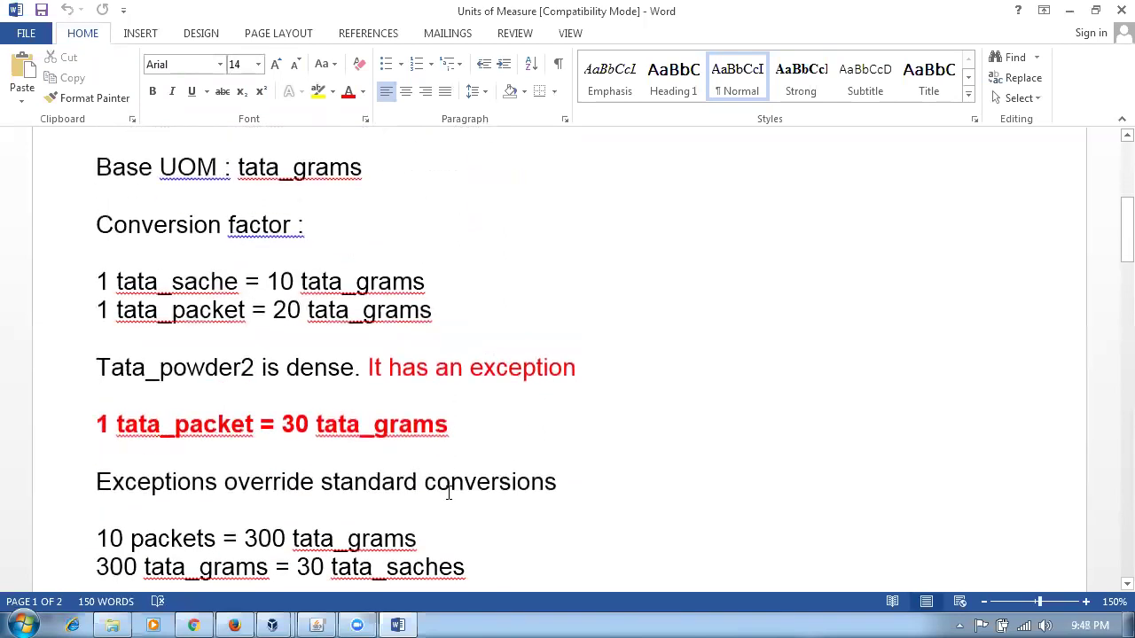
- Highlight the red 1tin = 15 Ea exception line, then switch back to Oracle
{"action": "left_click", "coordinate": [204, 399]}
{"action": "left_click", "coordinate": [189, 451]}
{"action": "left_click", "coordinate": [188, 405]}
{"action": "left_click", "coordinate": [187, 449]}
{"action": "left_click", "coordinate": [297, 508]}
{"action": "scroll", "coordinate": [299, 513], "scroll_direction": "down", "scroll_amount": 2}
{"action": "scroll", "coordinate": [299, 512], "scroll_direction": "down", "scroll_amount": 5}
{"action": "left_click", "coordinate": [129, 521]}
{"action": "left_click_drag", "start_coordinate": [128, 521], "coordinate": [268, 516]}
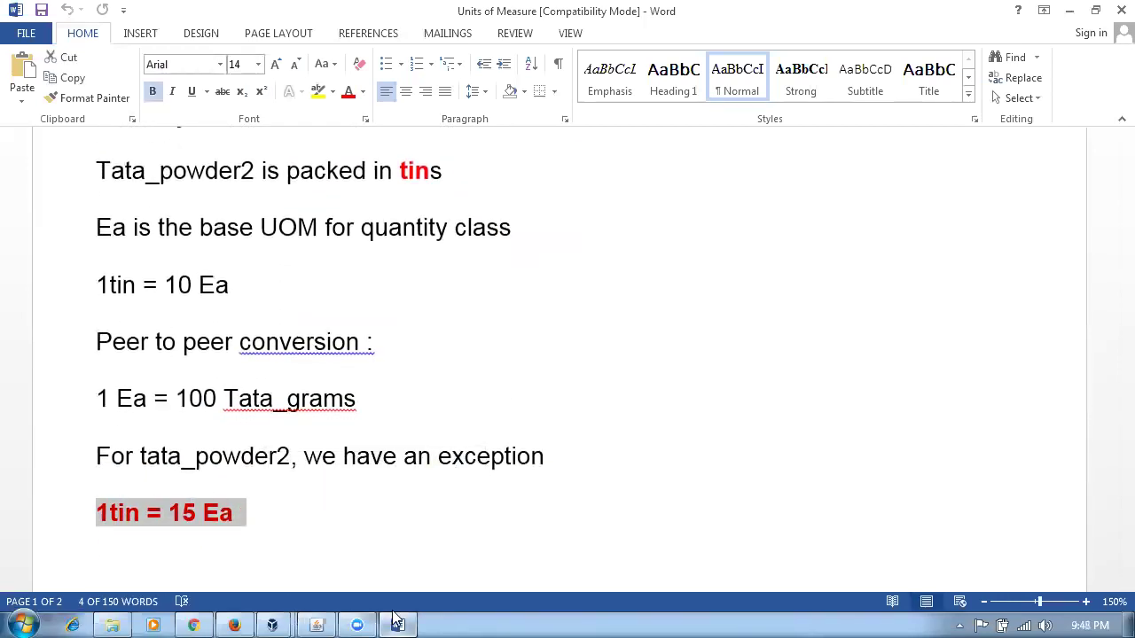
{"action": "key", "text": "alt+Tab"}
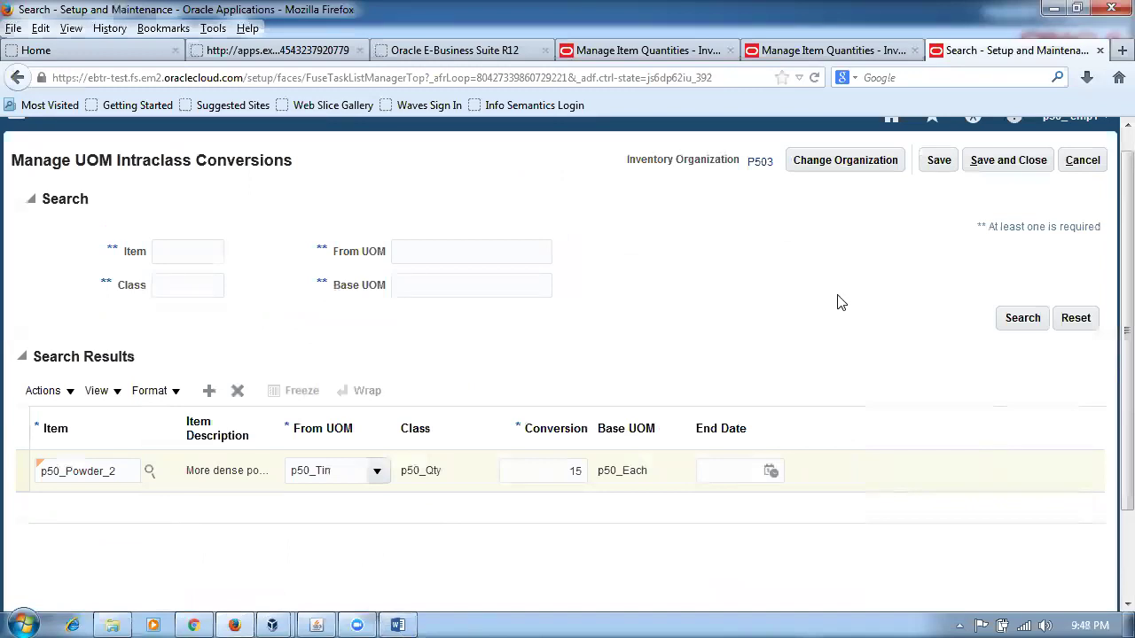
- Save and close the p50_Powder_2 intraclass conversion, then close the units of measure page
{"action": "left_click_drag", "start_coordinate": [98, 162], "coordinate": [252, 162]}
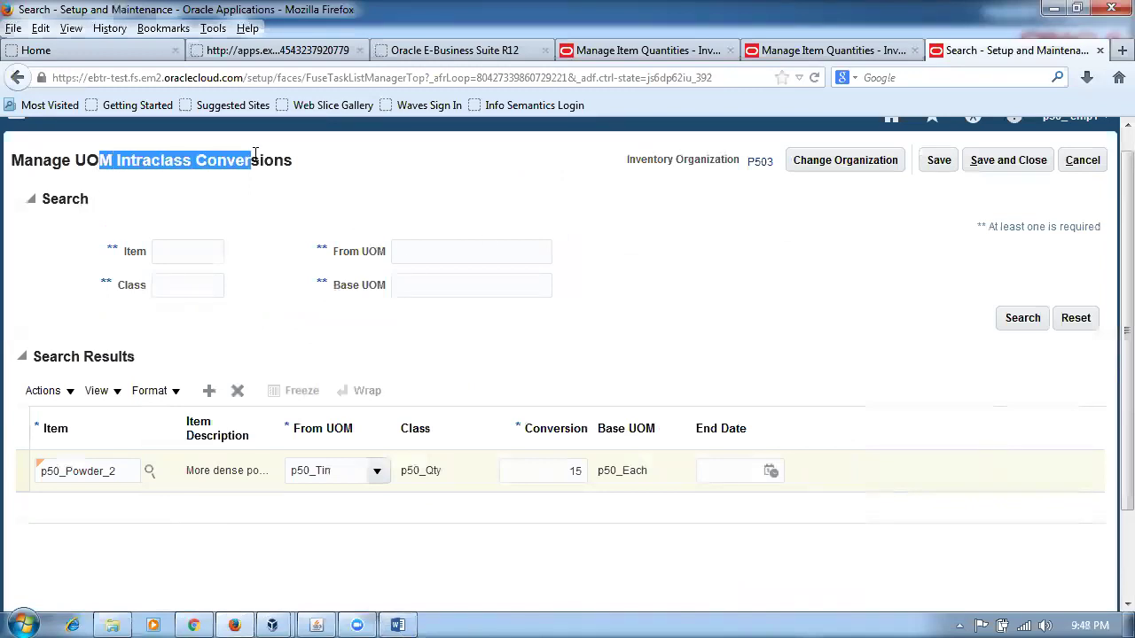
{"action": "left_click", "coordinate": [1023, 168]}
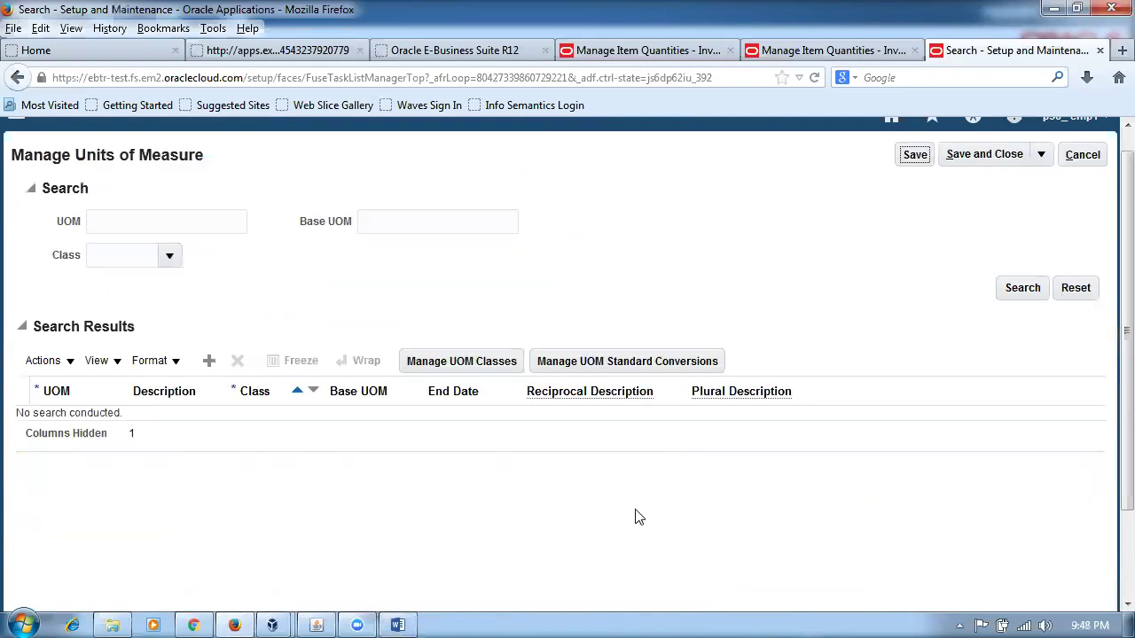
{"action": "left_click", "coordinate": [1006, 156]}
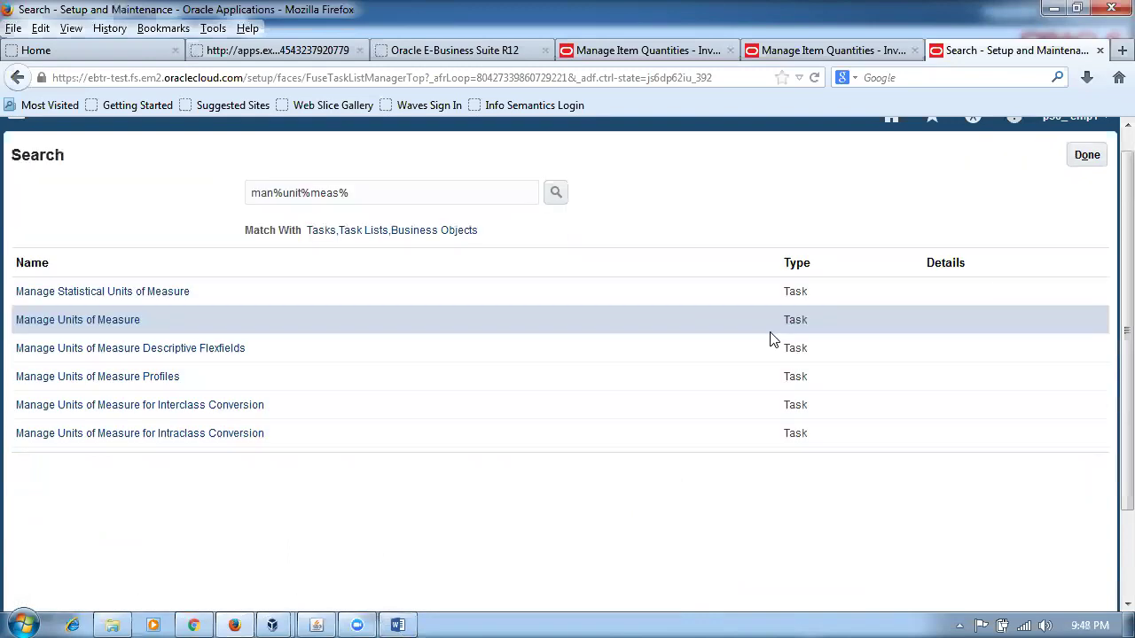
- Return to the Word notes and scroll down to the 10-tins example on page 2
{"action": "left_click", "coordinate": [398, 625]}
{"action": "left_click", "coordinate": [387, 552]}
{"action": "scroll", "coordinate": [381, 548], "scroll_direction": "down", "scroll_amount": 5}
{"action": "scroll", "coordinate": [383, 549], "scroll_direction": "down", "scroll_amount": 2}
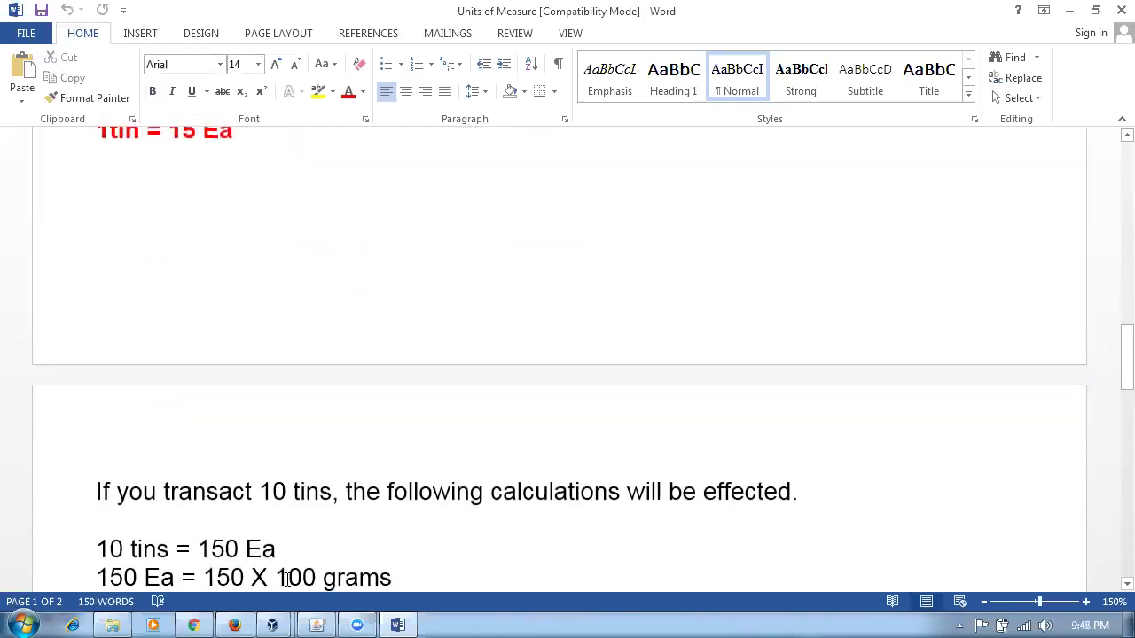
- Highlight '10 tins' in the first calculation, then review the UOM list above it
{"action": "left_click_drag", "start_coordinate": [98, 549], "coordinate": [148, 549]}
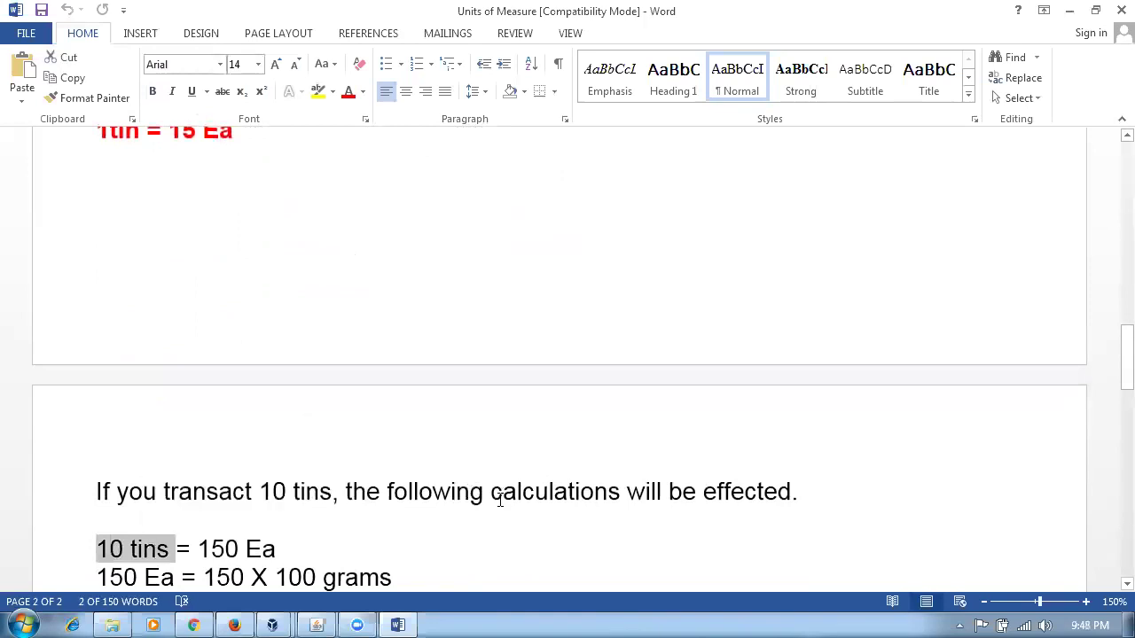
{"action": "scroll", "coordinate": [501, 501], "scroll_direction": "up", "scroll_amount": 10}
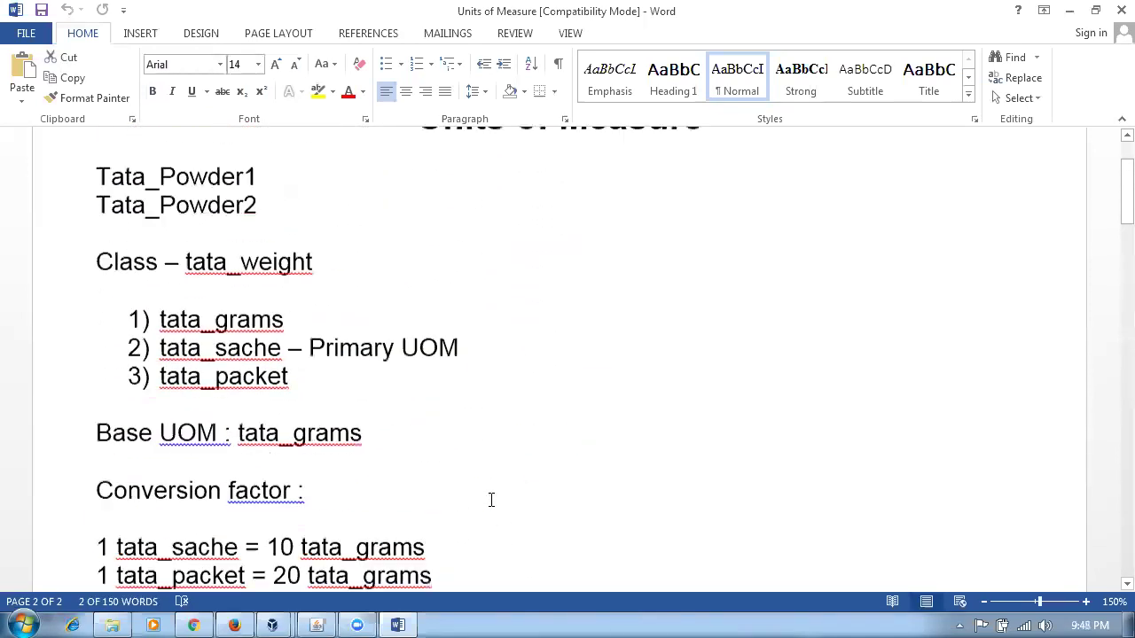
{"action": "scroll", "coordinate": [491, 500], "scroll_direction": "up", "scroll_amount": 2}
{"action": "left_click_drag", "start_coordinate": [290, 429], "coordinate": [282, 413]}
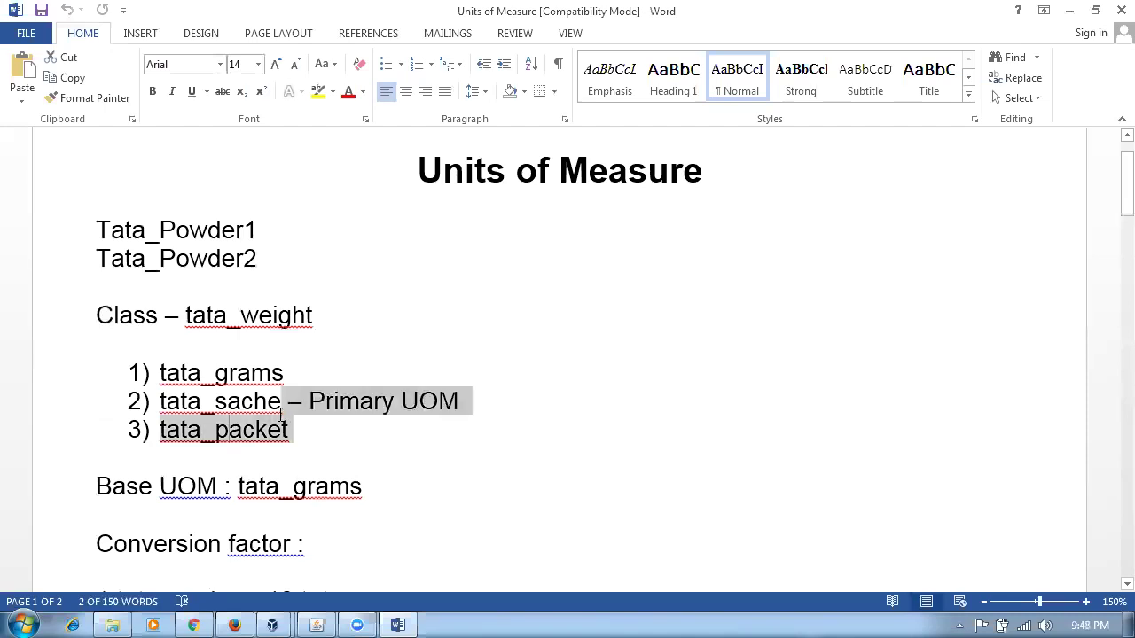
{"action": "left_click", "coordinate": [245, 400]}
{"action": "scroll", "coordinate": [364, 475], "scroll_direction": "down", "scroll_amount": 3}
{"action": "scroll", "coordinate": [364, 475], "scroll_direction": "down", "scroll_amount": 5}
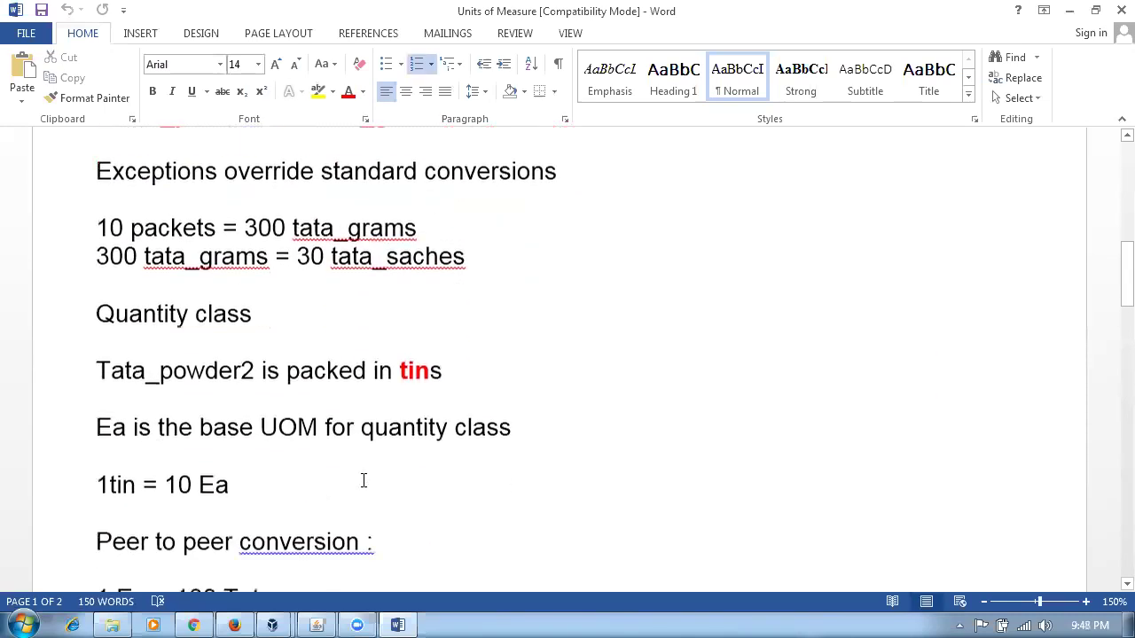
- Highlight the 1tin = 10 Ea and 1 Ea = 100 Tata_grams conversion lines
{"action": "left_click", "coordinate": [200, 477]}
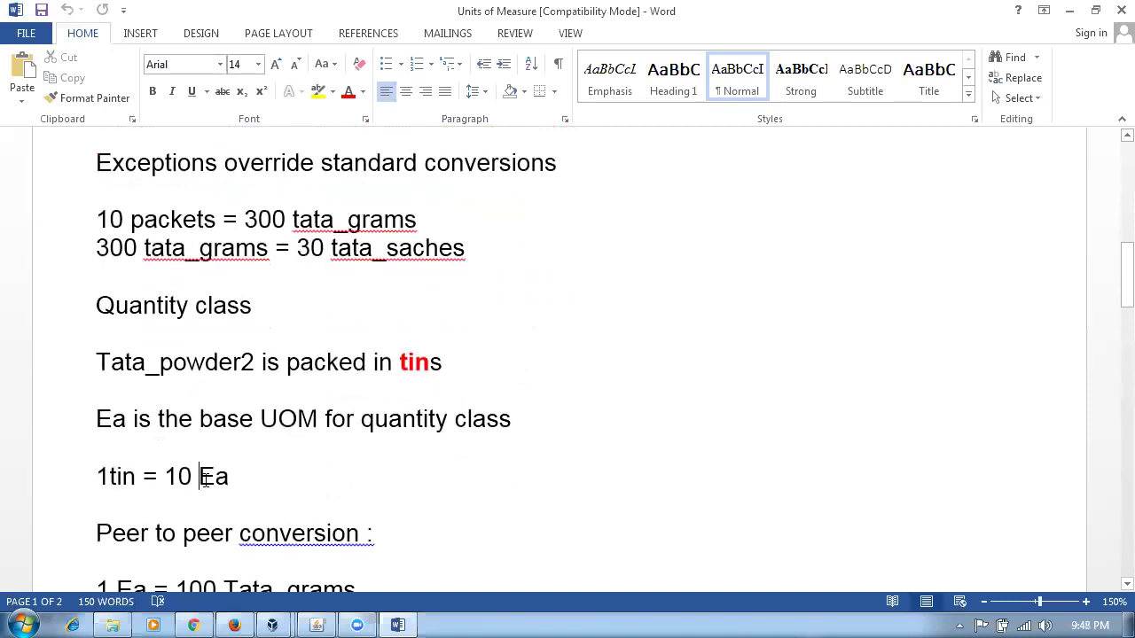
{"action": "left_click_drag", "start_coordinate": [98, 478], "coordinate": [236, 462]}
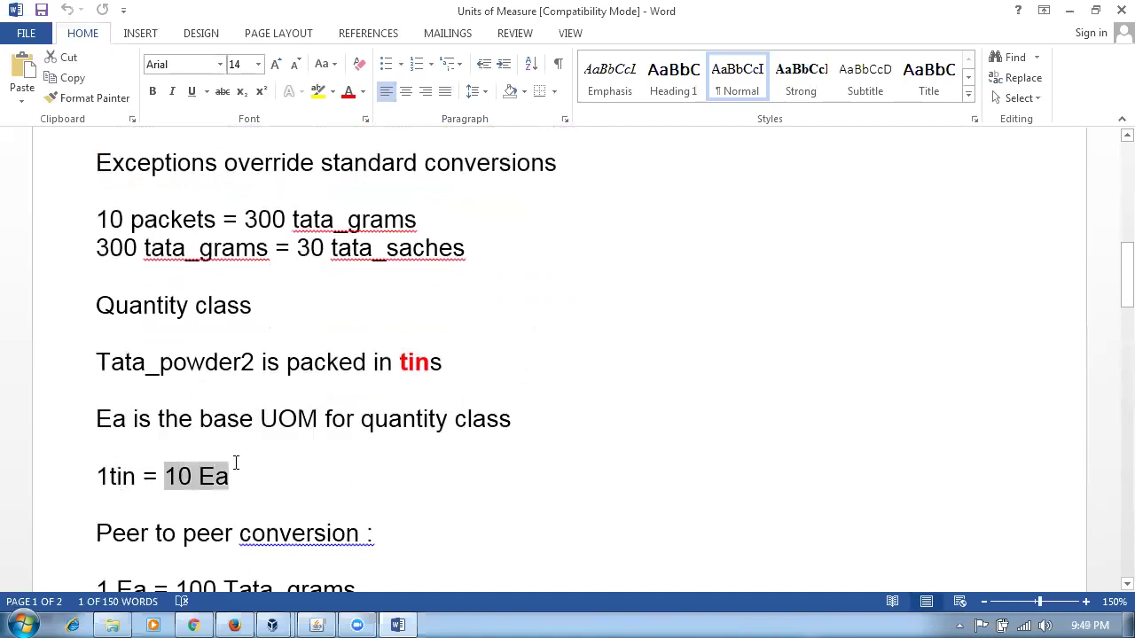
{"action": "scroll", "coordinate": [236, 465], "scroll_direction": "down", "scroll_amount": 2}
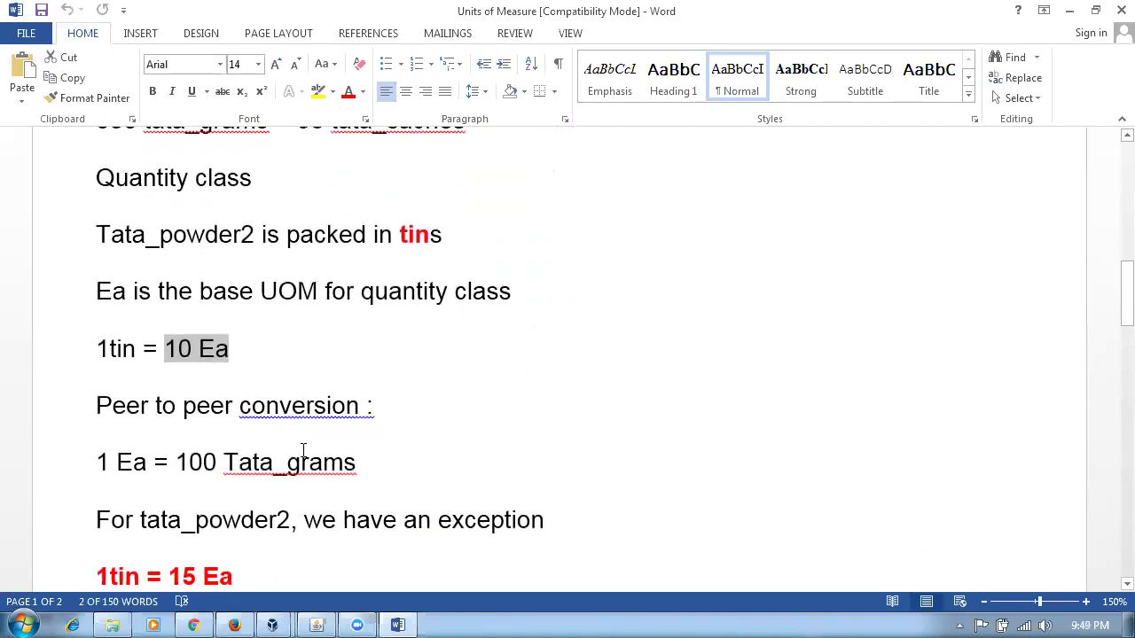
{"action": "left_click", "coordinate": [111, 462]}
{"action": "left_click_drag", "start_coordinate": [98, 461], "coordinate": [312, 465]}
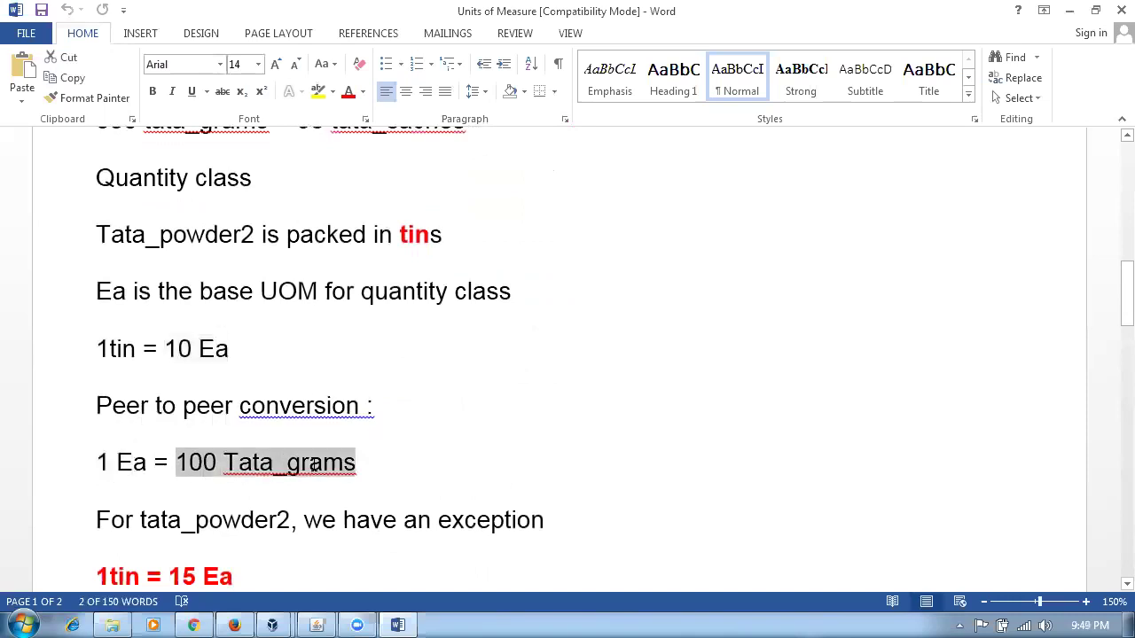
{"action": "scroll", "coordinate": [327, 477], "scroll_direction": "down", "scroll_amount": 2}
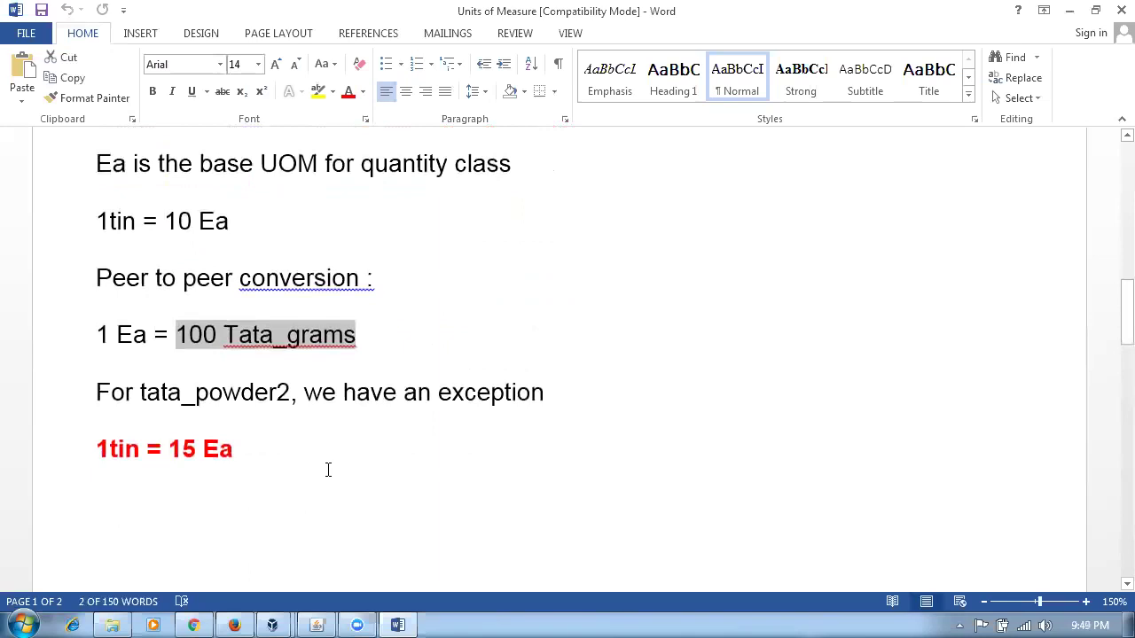
{"action": "scroll", "coordinate": [325, 470], "scroll_direction": "up", "scroll_amount": 4}
{"action": "scroll", "coordinate": [323, 477], "scroll_direction": "up", "scroll_amount": 9}
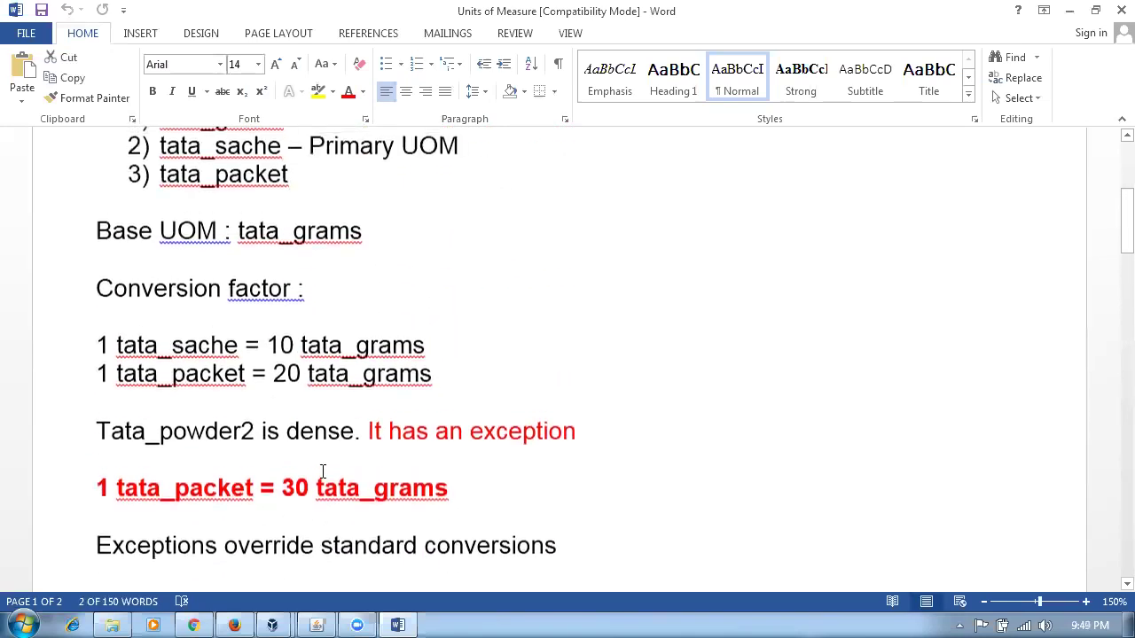
- Highlight the tata_sache Primary UOM entry, then scroll down to the 1tin = 15 Ea exception
{"action": "left_click_drag", "start_coordinate": [203, 337], "coordinate": [440, 334]}
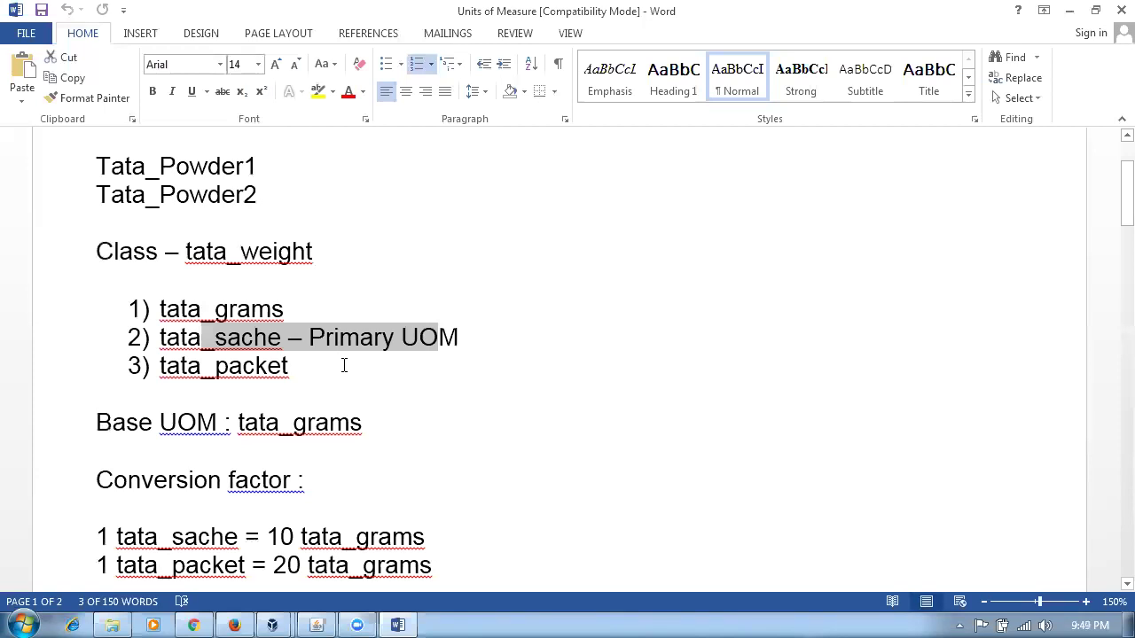
{"action": "left_click", "coordinate": [440, 292]}
{"action": "left_click_drag", "start_coordinate": [256, 336], "coordinate": [458, 338]}
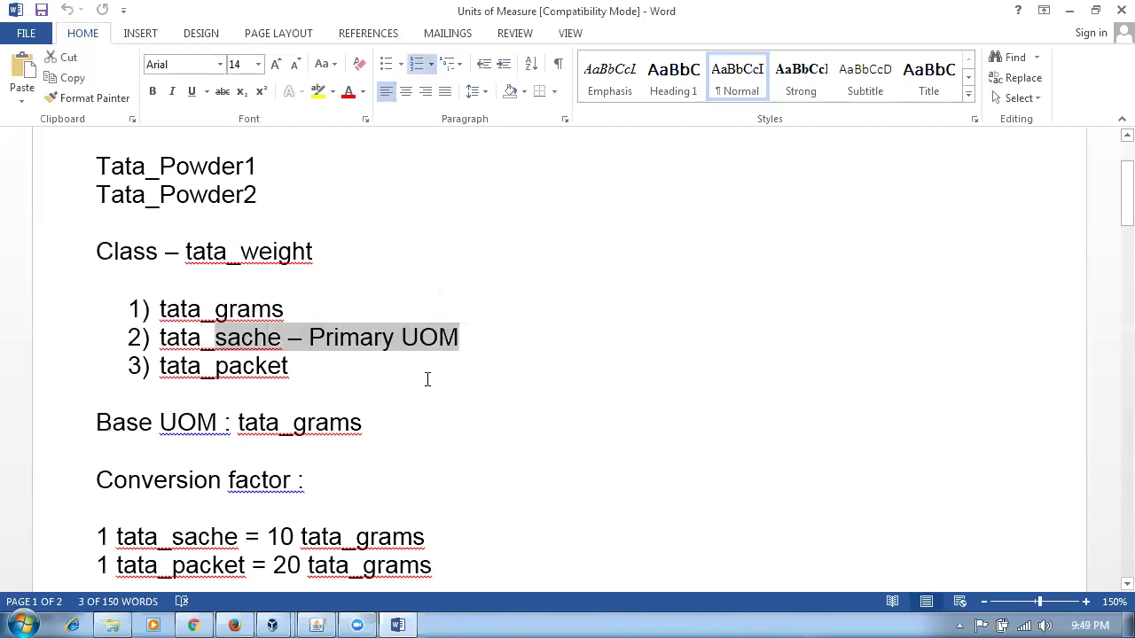
{"action": "left_click", "coordinate": [428, 380]}
{"action": "scroll", "coordinate": [429, 381], "scroll_direction": "down", "scroll_amount": 3}
{"action": "scroll", "coordinate": [429, 381], "scroll_direction": "down", "scroll_amount": 10}
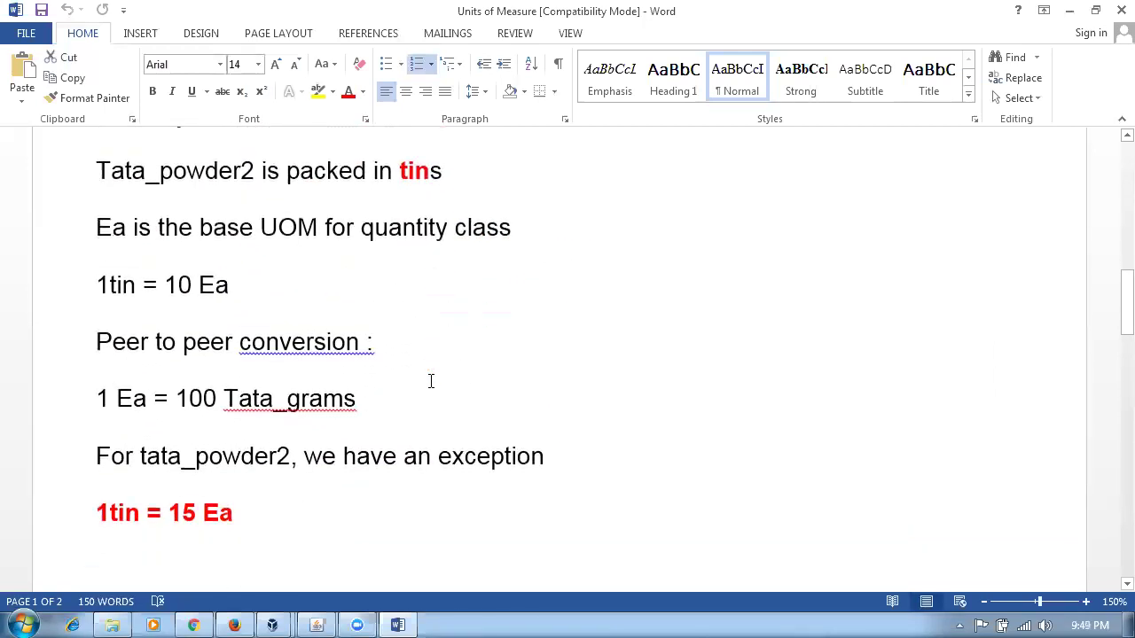
- Walk through the '10 tins = 150 Ea' and '150 Ea = 150 X 100 grams' calculation lines
{"action": "scroll", "coordinate": [431, 381], "scroll_direction": "down", "scroll_amount": 2}
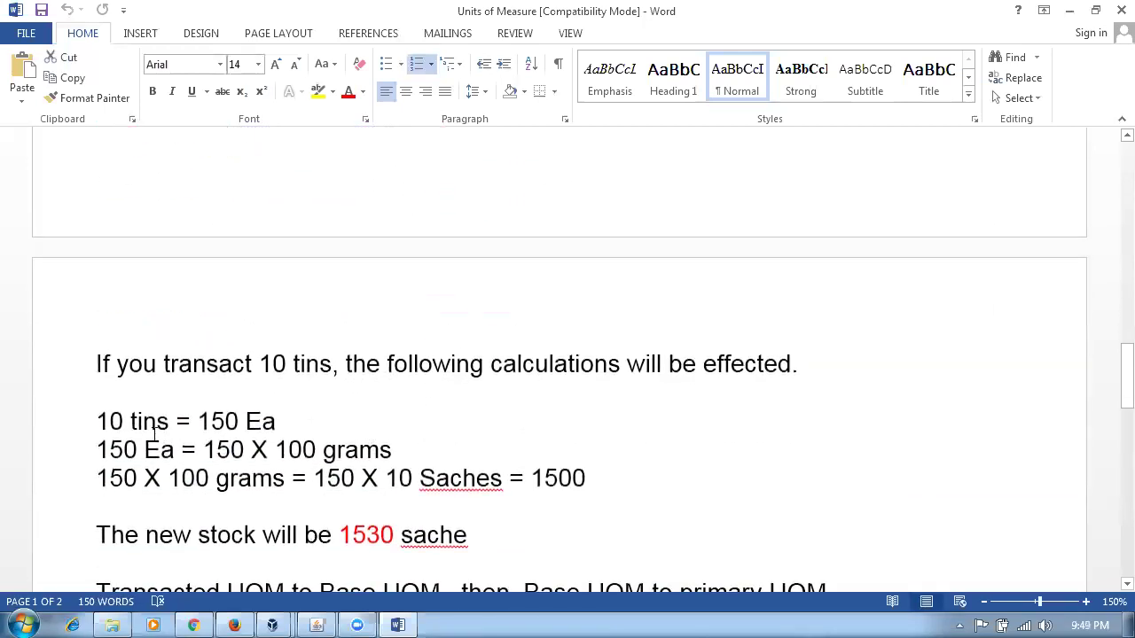
{"action": "left_click_drag", "start_coordinate": [150, 426], "coordinate": [276, 423]}
{"action": "left_click", "coordinate": [366, 417]}
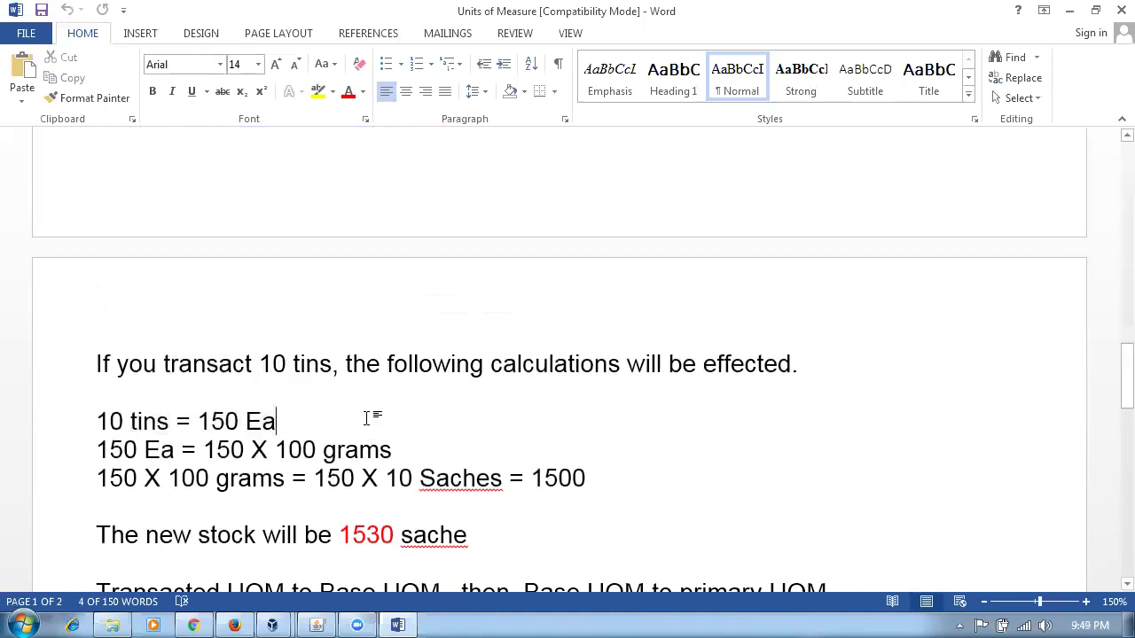
{"action": "scroll", "coordinate": [366, 417], "scroll_direction": "up", "scroll_amount": 5}
{"action": "scroll", "coordinate": [337, 403], "scroll_direction": "down", "scroll_amount": 1}
{"action": "scroll", "coordinate": [259, 416], "scroll_direction": "down", "scroll_amount": 2}
{"action": "scroll", "coordinate": [259, 417], "scroll_direction": "down", "scroll_amount": 3}
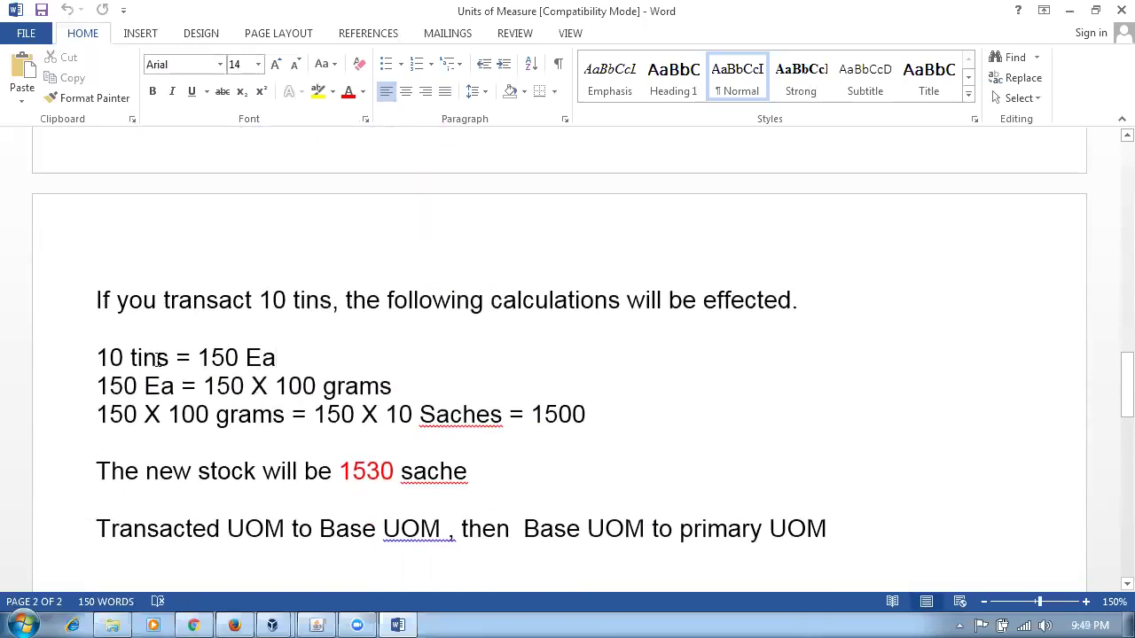
{"action": "left_click_drag", "start_coordinate": [106, 357], "coordinate": [256, 357]}
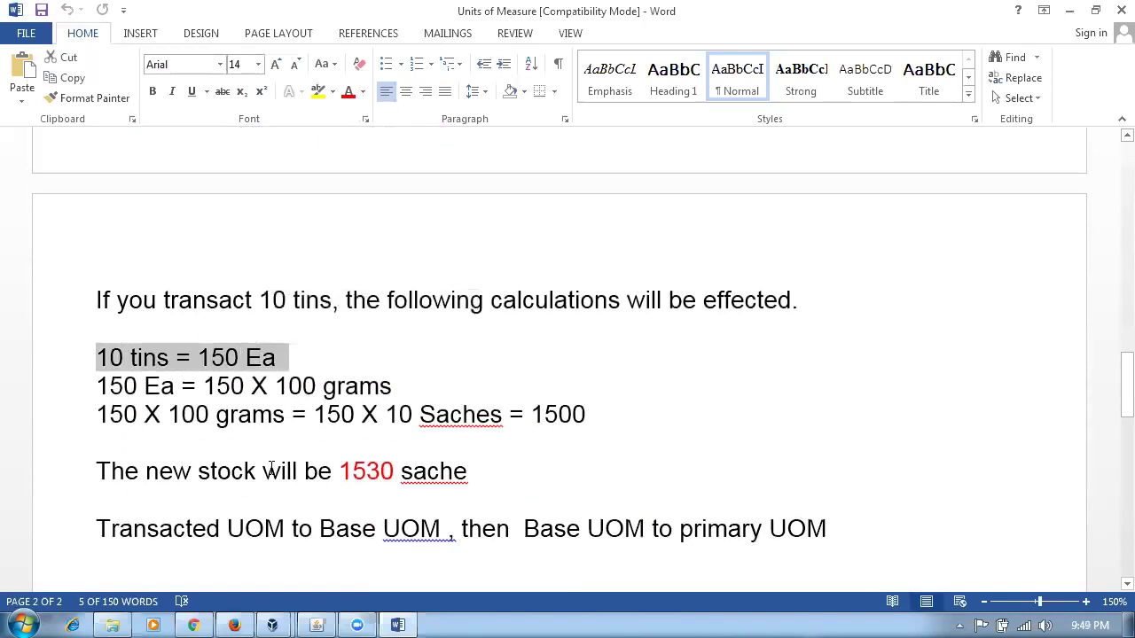
{"action": "left_click_drag", "start_coordinate": [146, 387], "coordinate": [180, 388]}
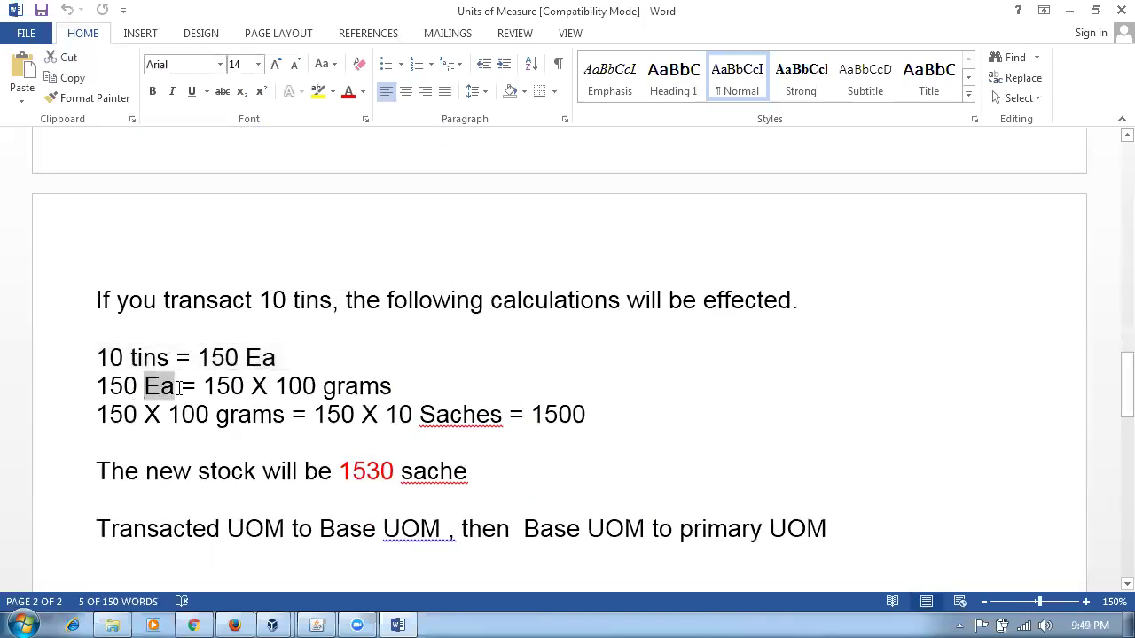
{"action": "left_click_drag", "start_coordinate": [328, 387], "coordinate": [399, 392]}
{"action": "left_click", "coordinate": [336, 395]}
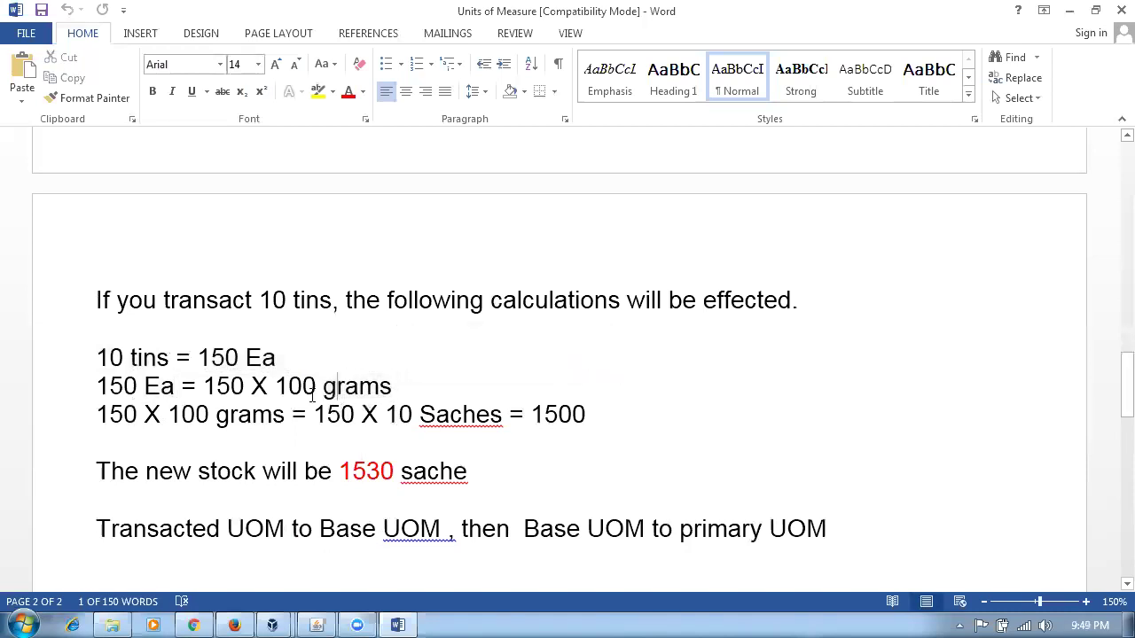
{"action": "left_click", "coordinate": [62, 396]}
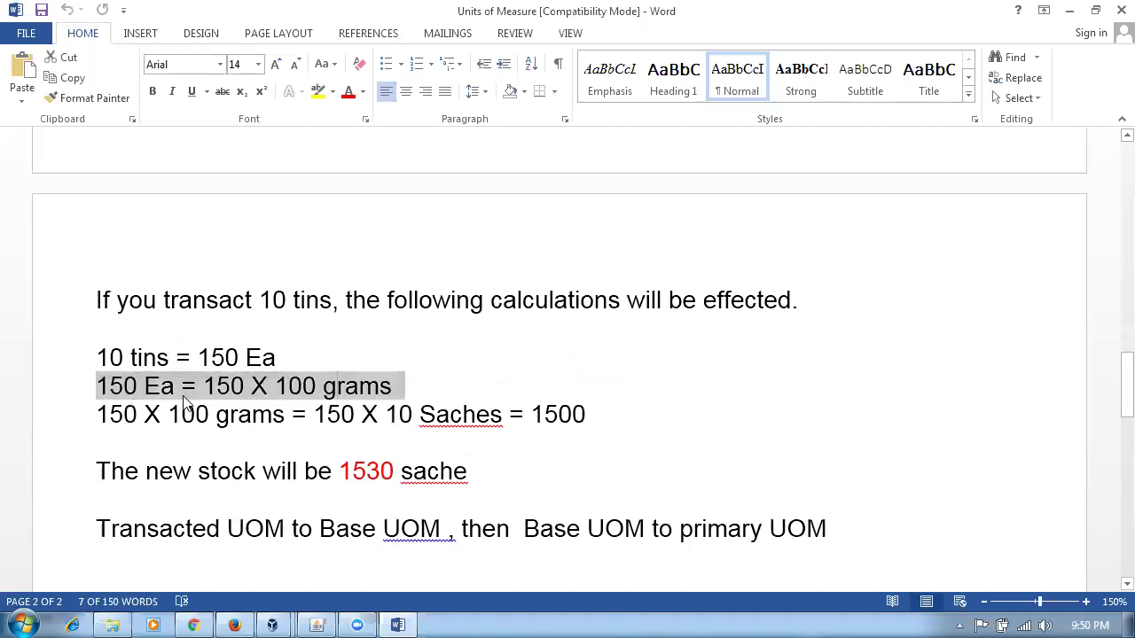
{"action": "left_click", "coordinate": [306, 390]}
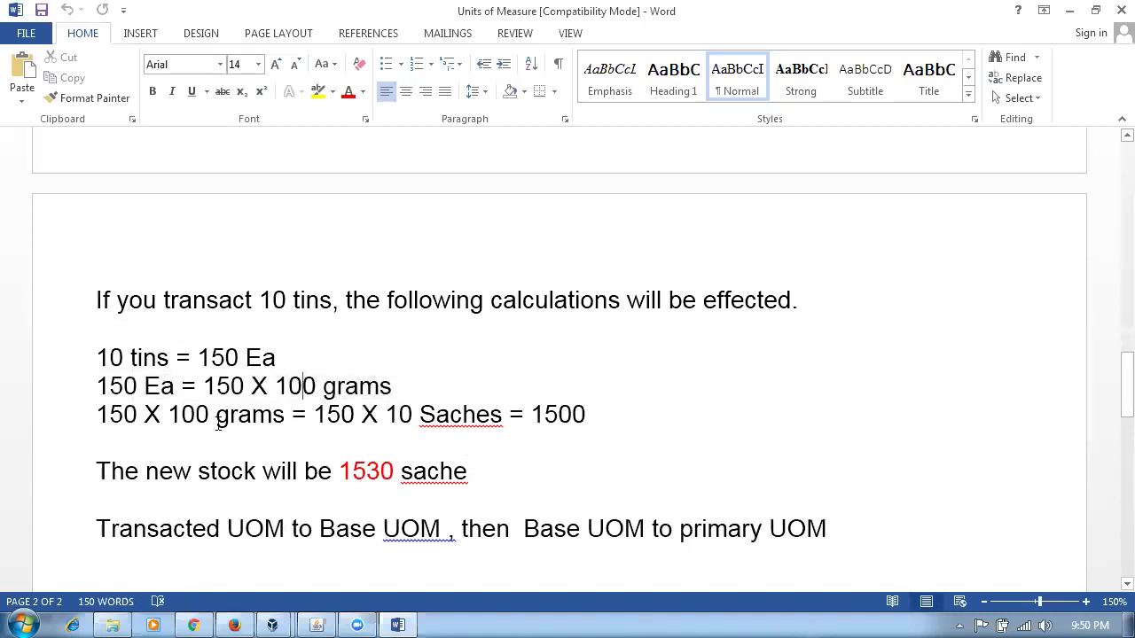
- Highlight the 100 grams X 10 = 1500 result and 1530 sache new stock, then return to Oracle
{"action": "left_click_drag", "start_coordinate": [182, 417], "coordinate": [229, 416]}
{"action": "left_click_drag", "start_coordinate": [360, 417], "coordinate": [412, 417]}
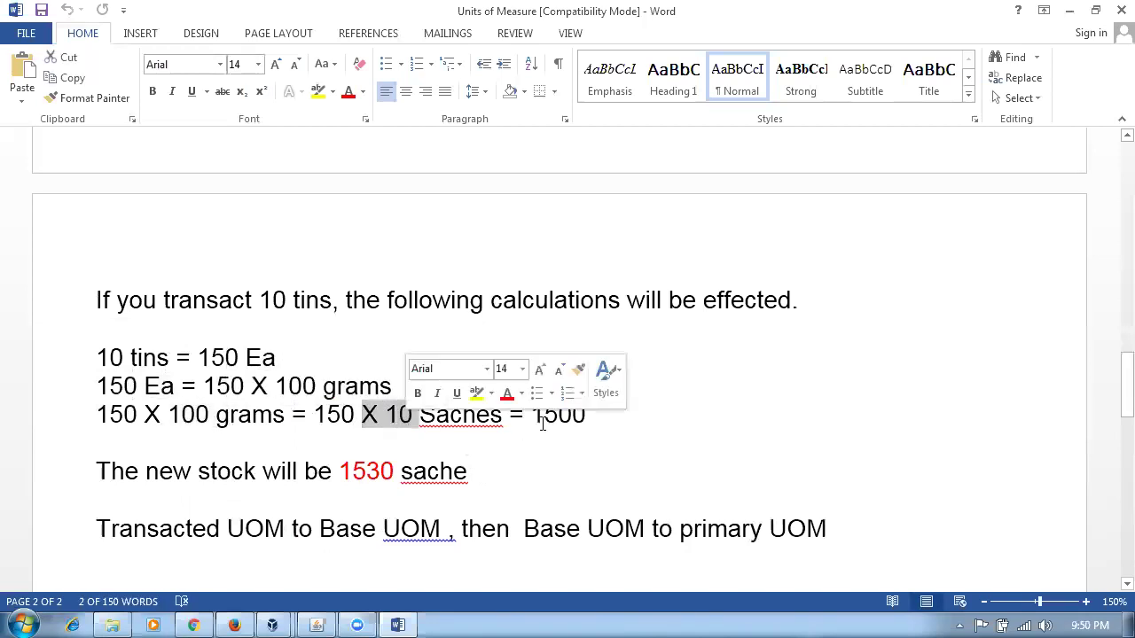
{"action": "left_click_drag", "start_coordinate": [544, 422], "coordinate": [594, 447]}
{"action": "left_click_drag", "start_coordinate": [340, 473], "coordinate": [458, 468]}
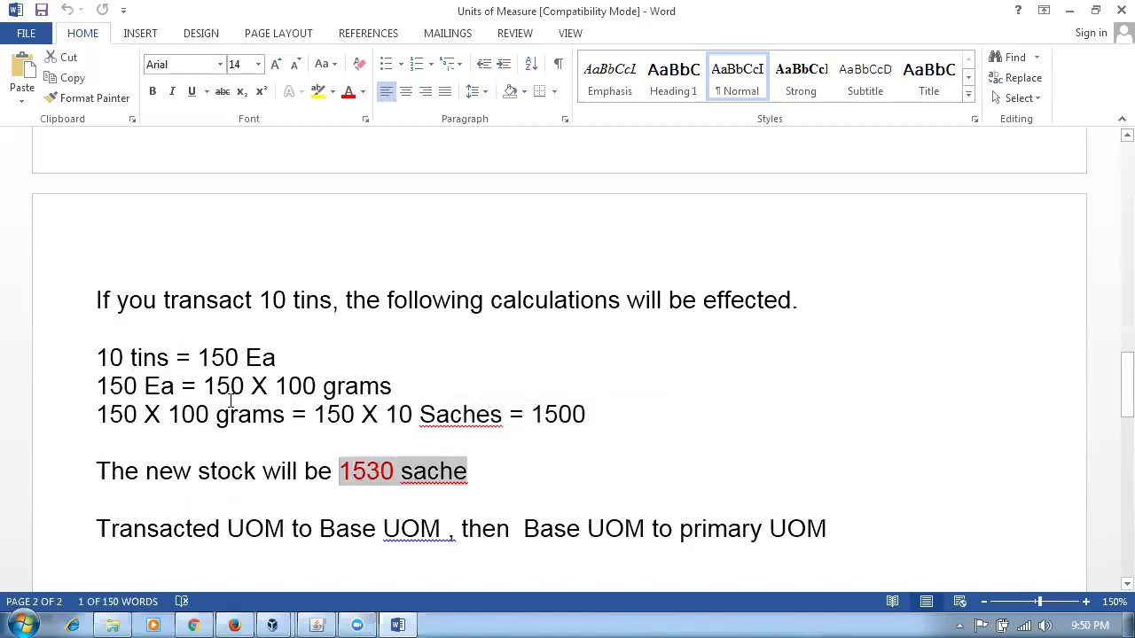
{"action": "left_click_drag", "start_coordinate": [96, 358], "coordinate": [175, 357]}
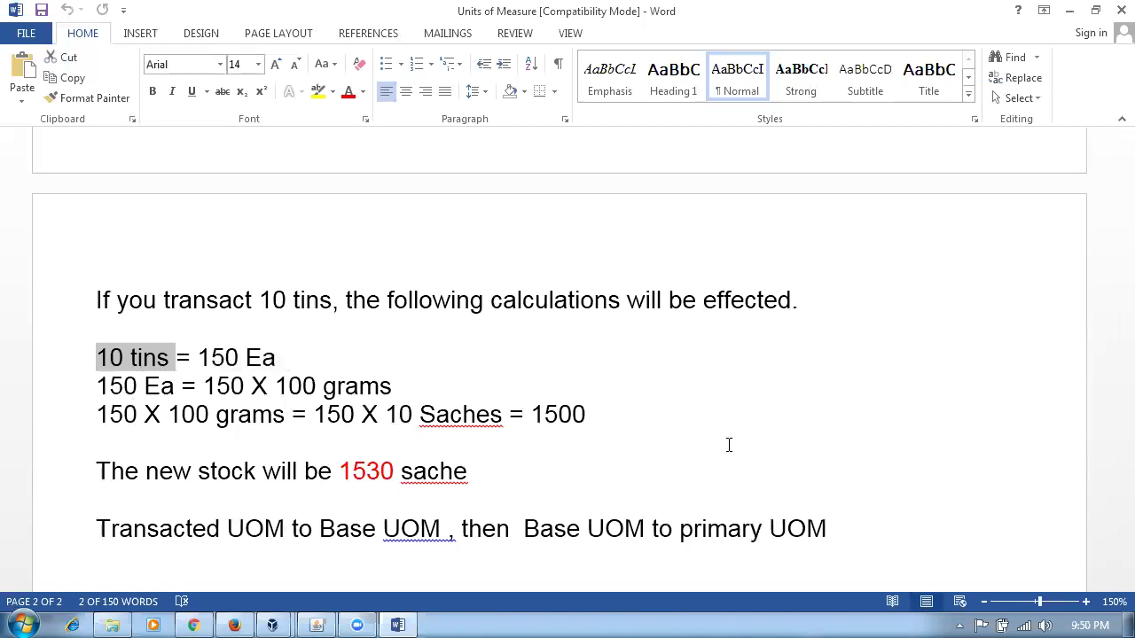
{"action": "left_click", "coordinate": [523, 446]}
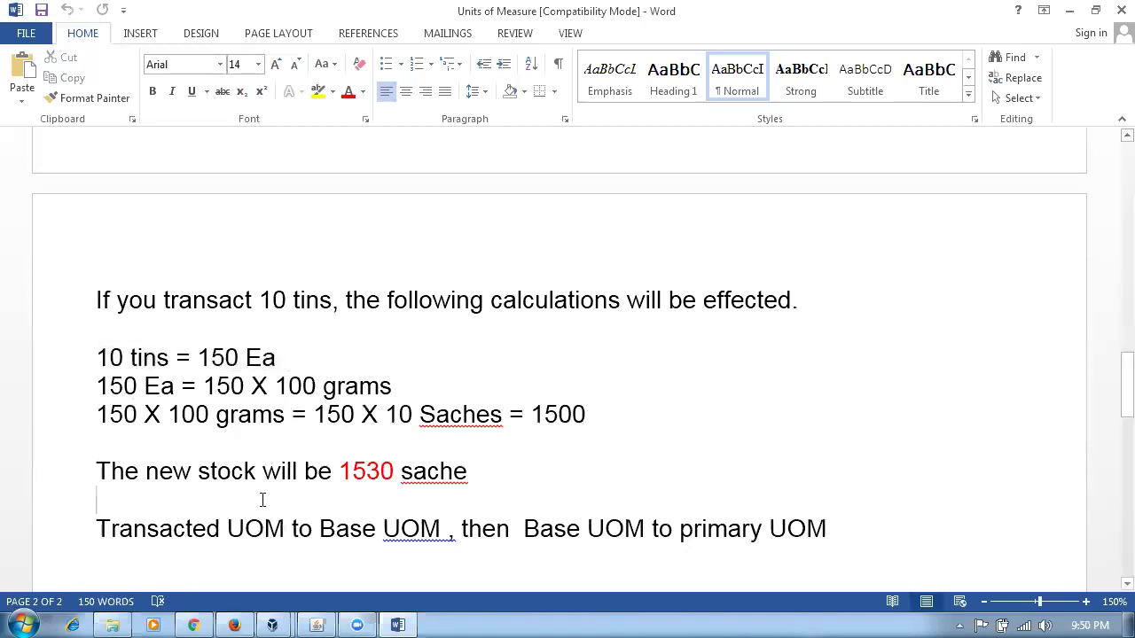
{"action": "left_click_drag", "start_coordinate": [97, 357], "coordinate": [175, 358]}
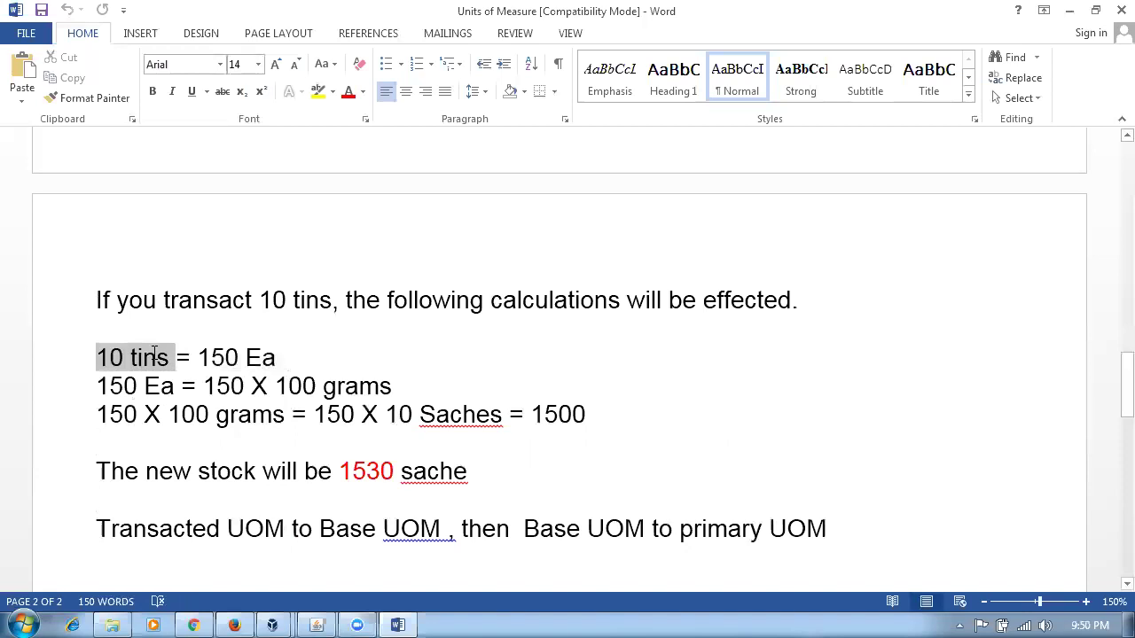
{"action": "left_click", "coordinate": [235, 624]}
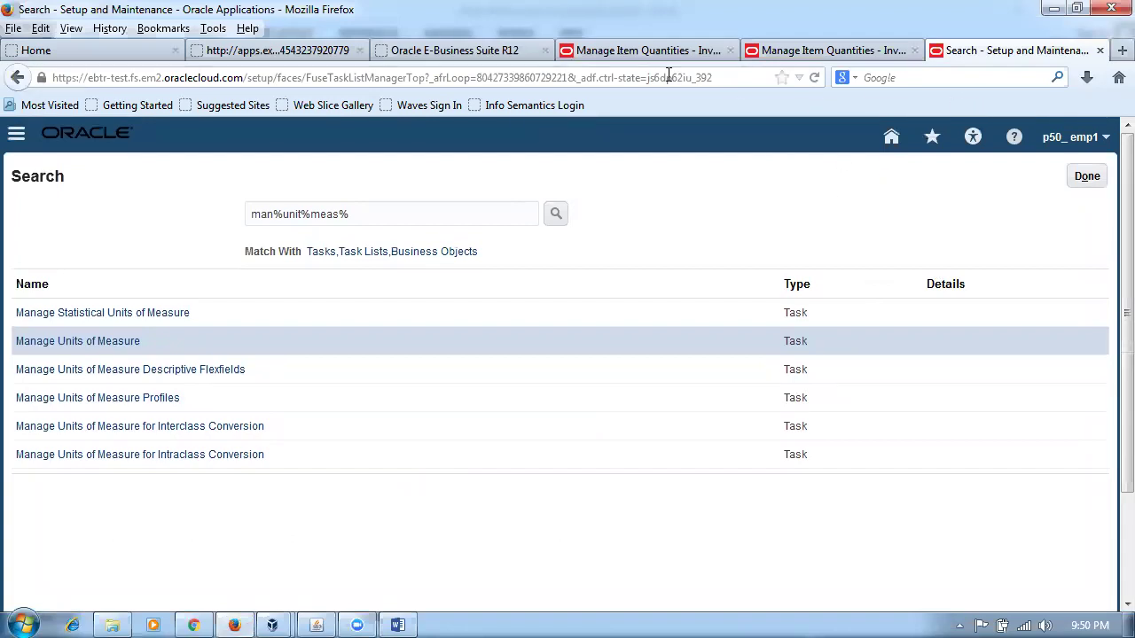
- Start a Miscellaneous Receipt transaction charged to account 10-100-1000
{"action": "left_click", "coordinate": [656, 50]}
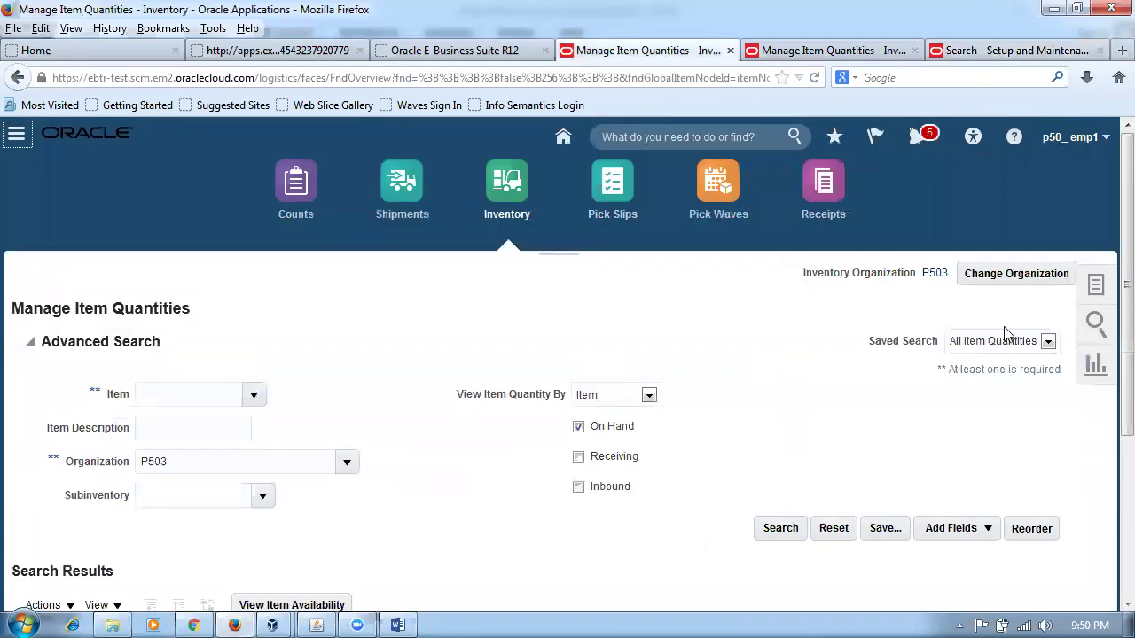
{"action": "left_click", "coordinate": [1098, 287]}
{"action": "left_click", "coordinate": [922, 301]}
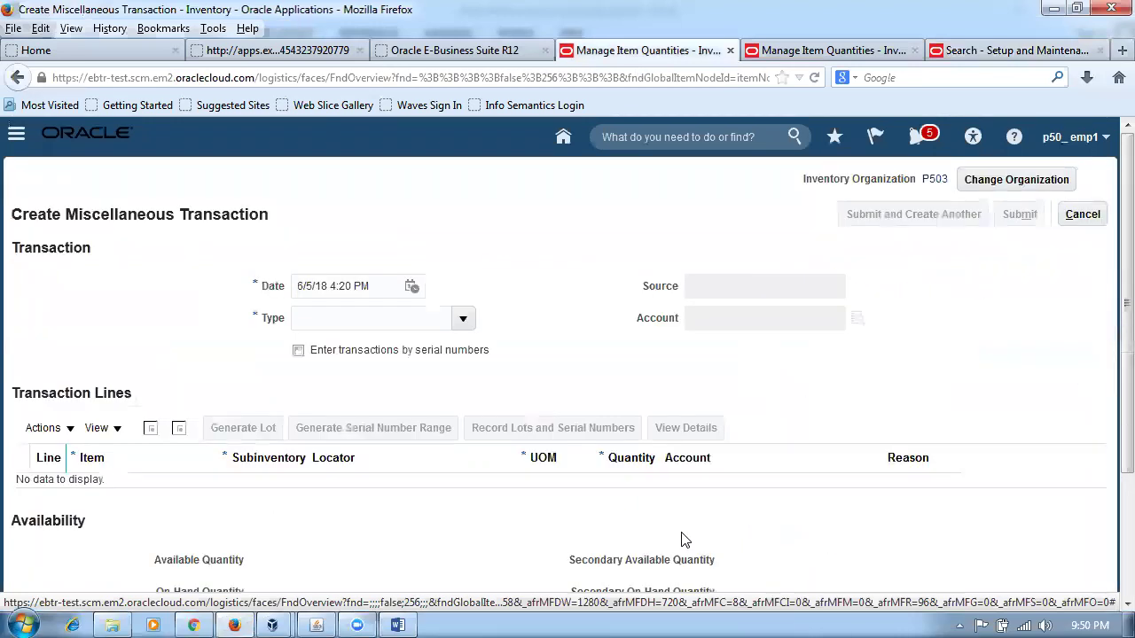
{"action": "left_click", "coordinate": [362, 321]}
{"action": "type", "text": "mi"}
{"action": "key", "text": "Tab"}
{"action": "left_click", "coordinate": [514, 438]}
{"action": "left_click", "coordinate": [654, 510]}
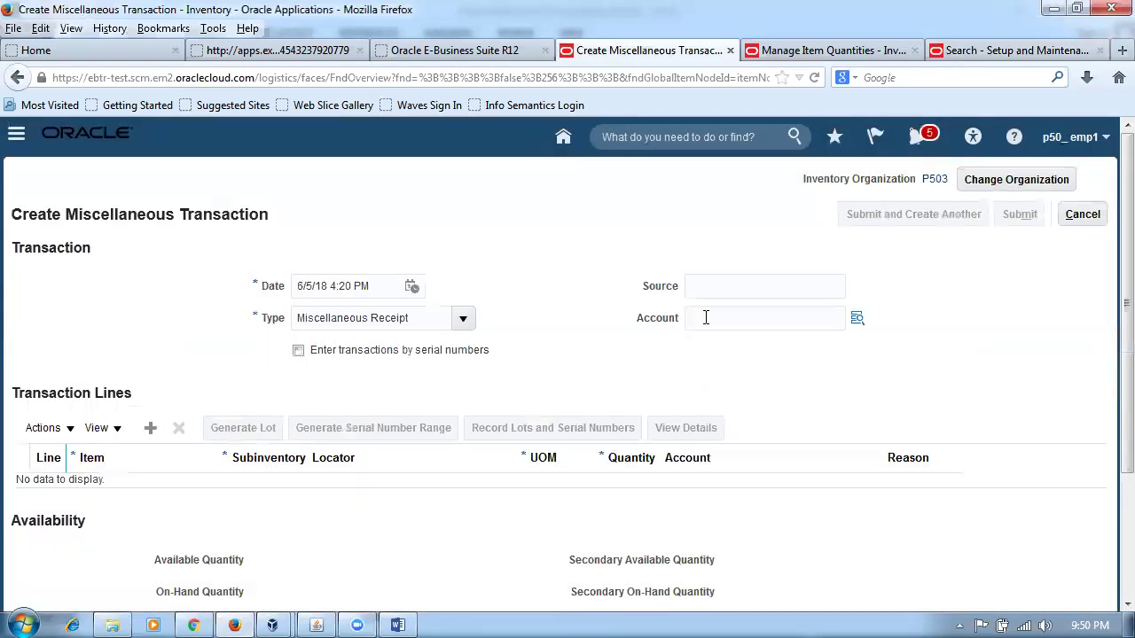
{"action": "type", "text": "1"}
{"action": "left_click", "coordinate": [708, 342]}
- Add transaction line 1 and look up items matching p50%2
{"action": "left_click", "coordinate": [148, 429]}
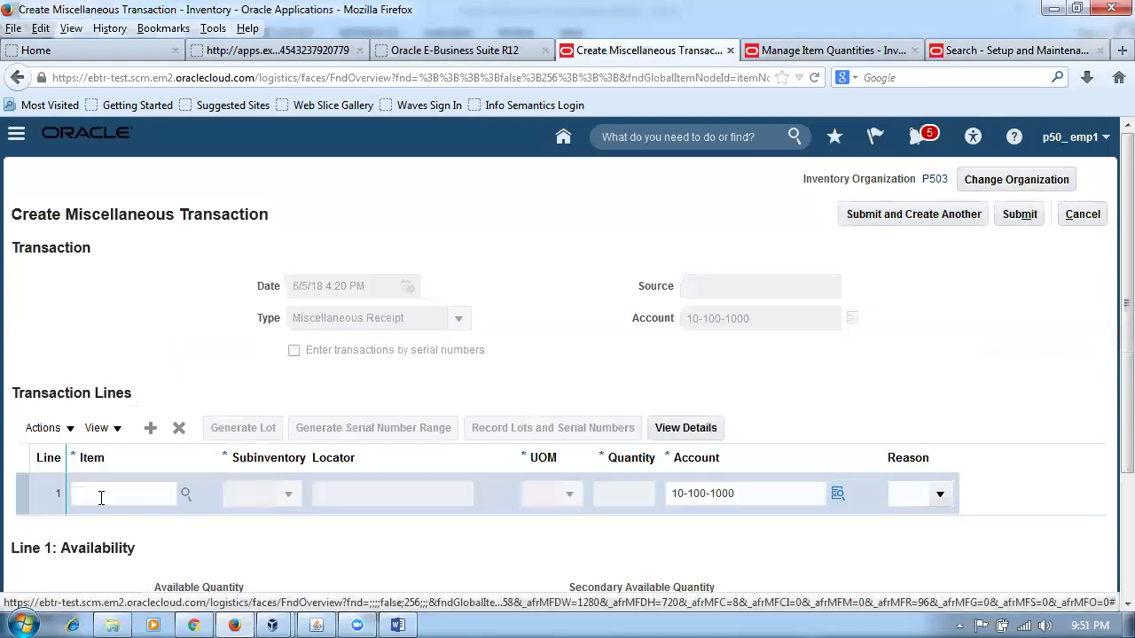
{"action": "left_click", "coordinate": [101, 497]}
{"action": "type", "text": "p50%2"}
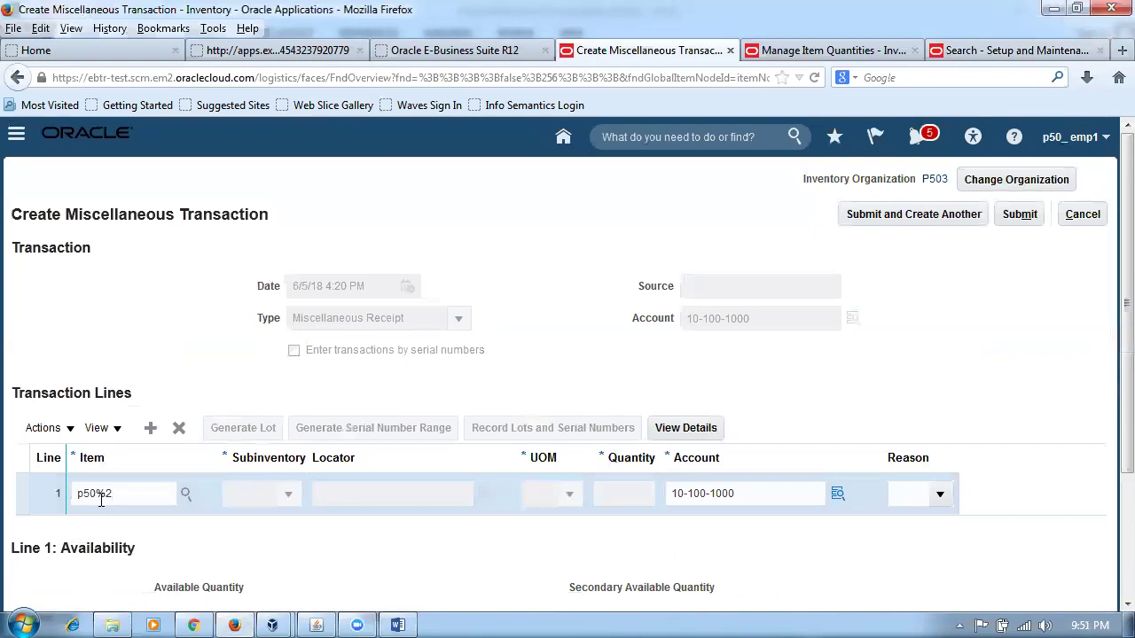
{"action": "key", "text": "Tab"}
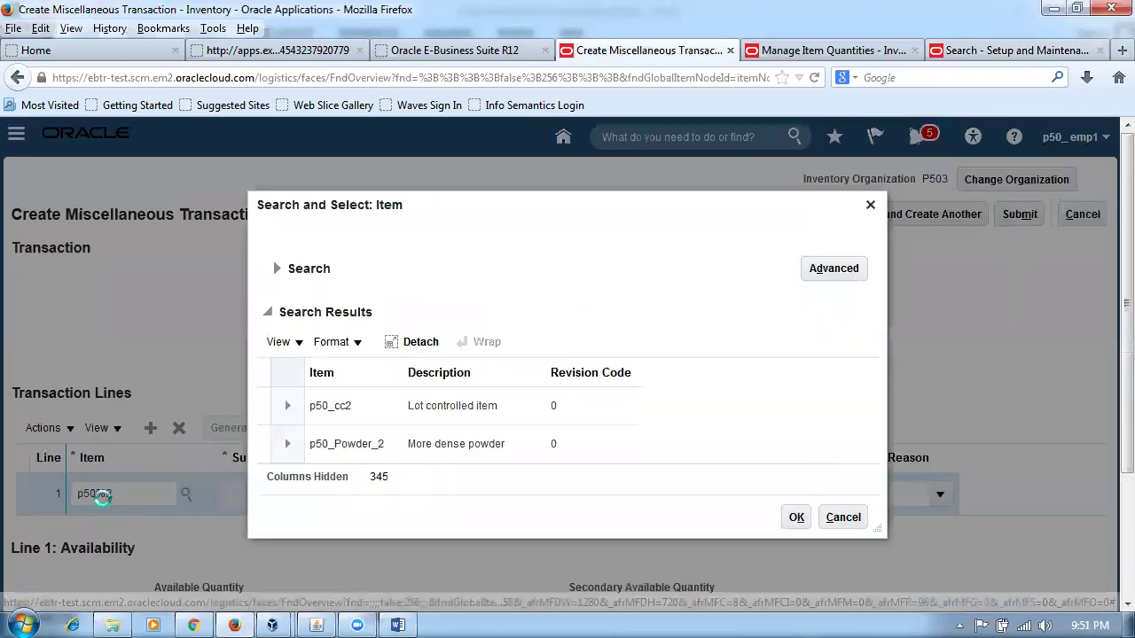
- Fill line 1 with item p50_Powder_2, UOM p50_Tin, subinventory sub1 and quantity 10
{"action": "left_click", "coordinate": [340, 450]}
{"action": "left_click", "coordinate": [793, 521]}
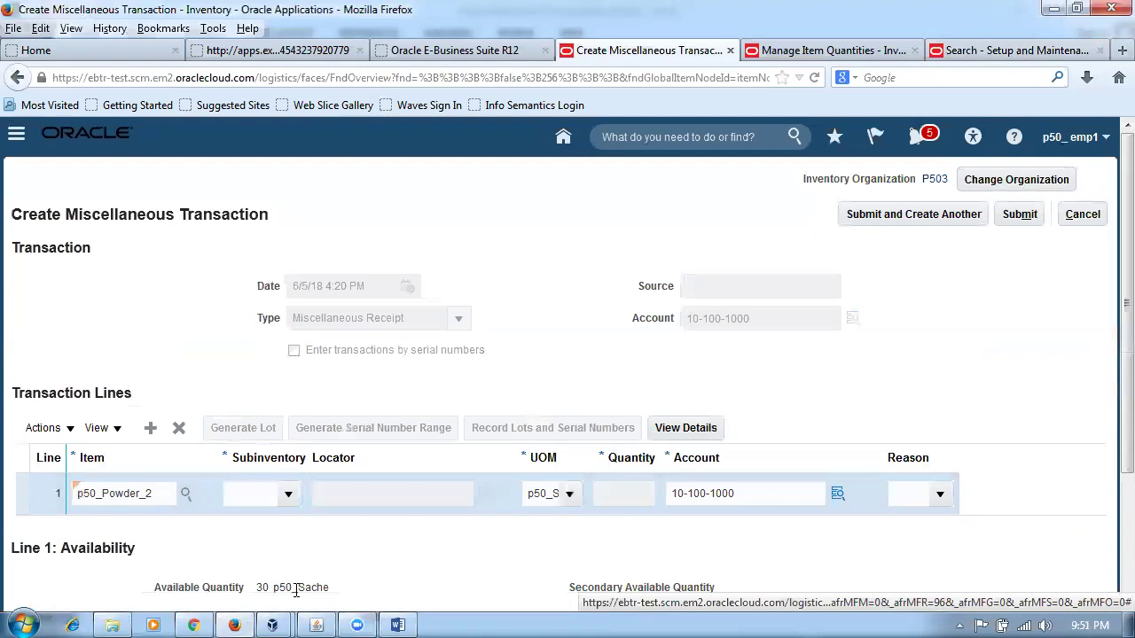
{"action": "left_click", "coordinate": [569, 494]}
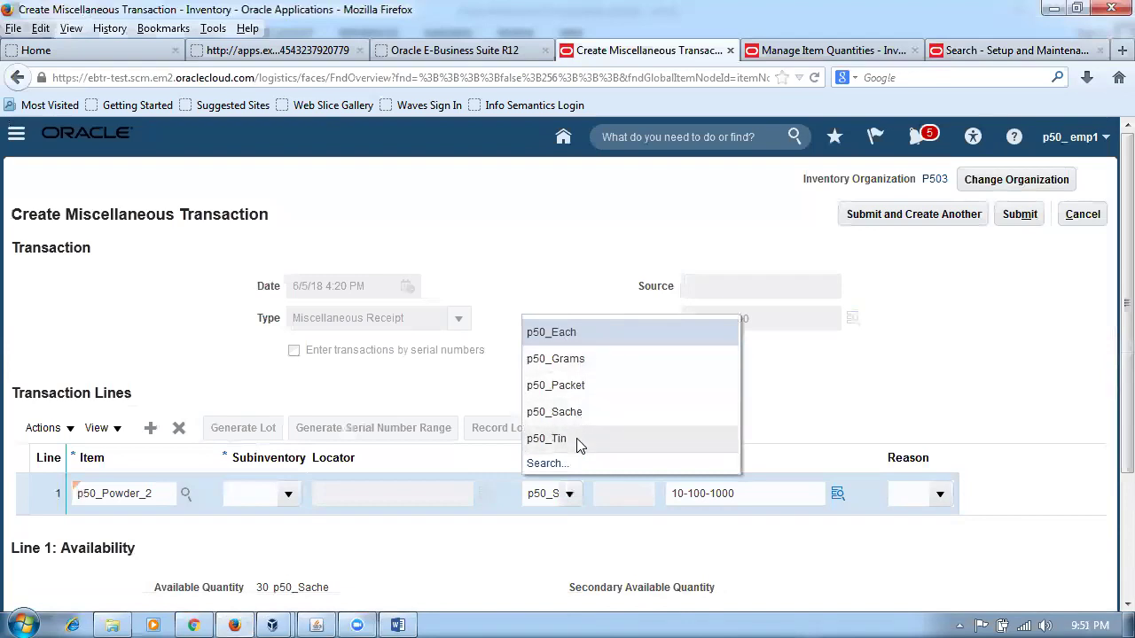
{"action": "left_click", "coordinate": [554, 412]}
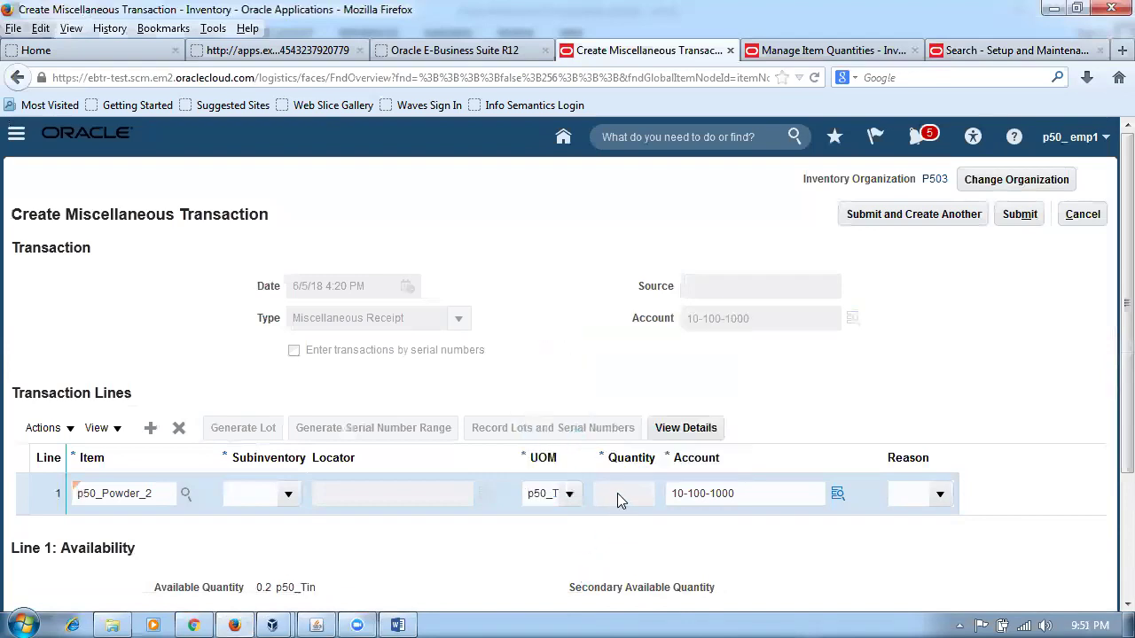
{"action": "left_click", "coordinate": [285, 494]}
{"action": "left_click", "coordinate": [282, 525]}
{"action": "left_click", "coordinate": [615, 496]}
{"action": "type", "text": "10"}
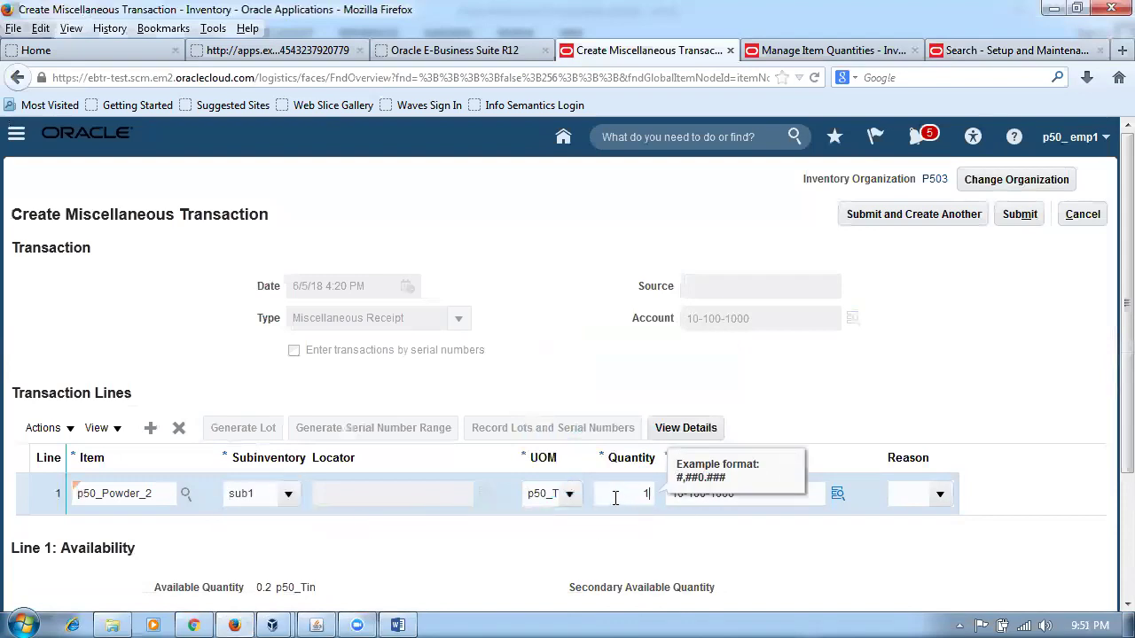
{"action": "left_click", "coordinate": [900, 397]}
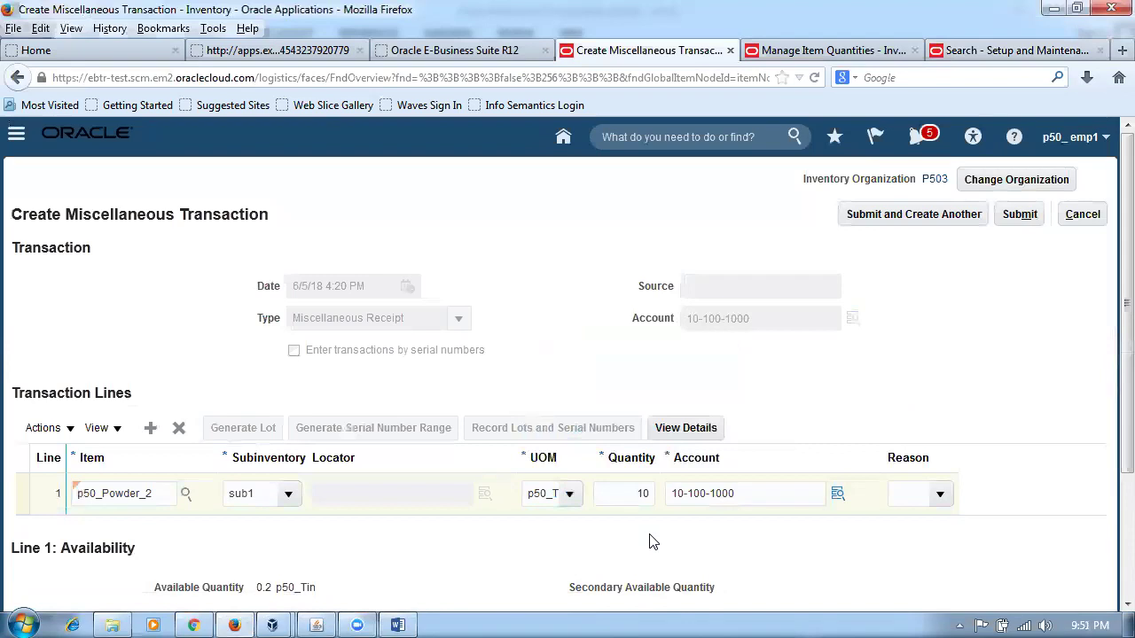
- Submit the miscellaneous receipt and rerun the P503 item quantity search
{"action": "left_click", "coordinate": [534, 504]}
{"action": "left_click", "coordinate": [1021, 219]}
{"action": "left_click", "coordinate": [660, 277]}
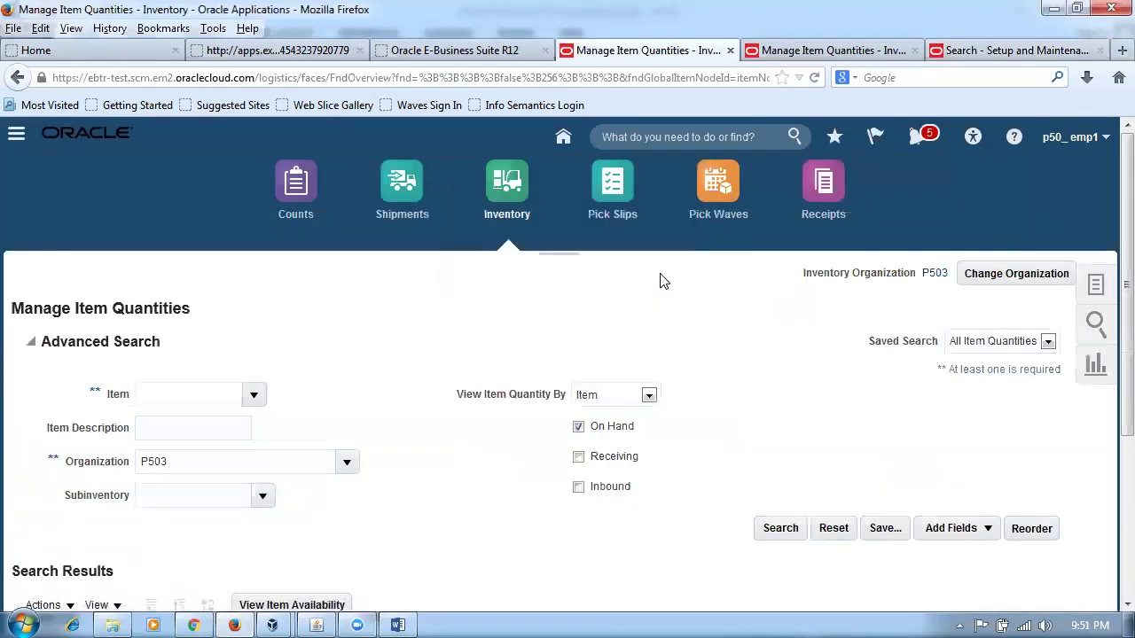
{"action": "left_click", "coordinate": [778, 530]}
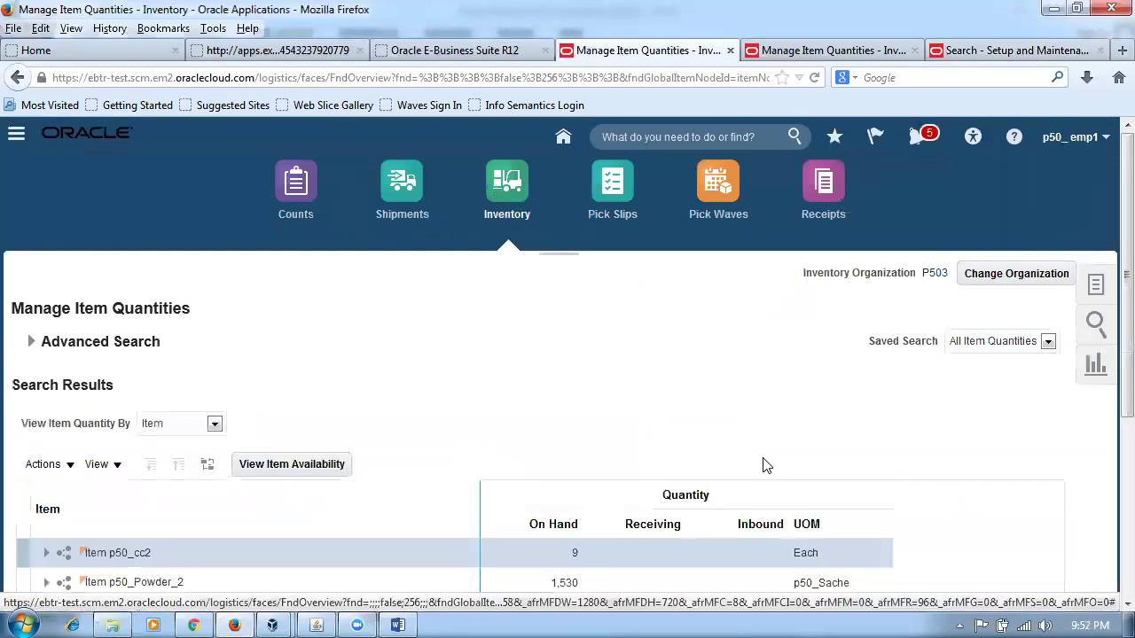
{"action": "scroll", "coordinate": [763, 463], "scroll_direction": "down", "scroll_amount": 4}
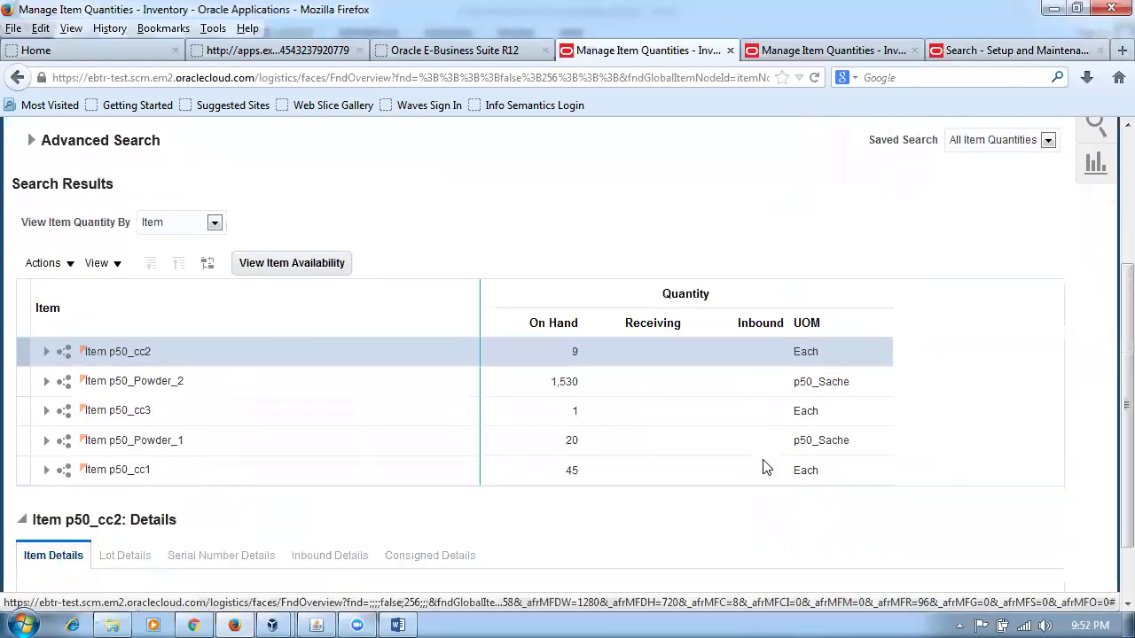
- Load the p50_Powder_2 details, showing category n171_desktop_computers
{"action": "left_click", "coordinate": [636, 387]}
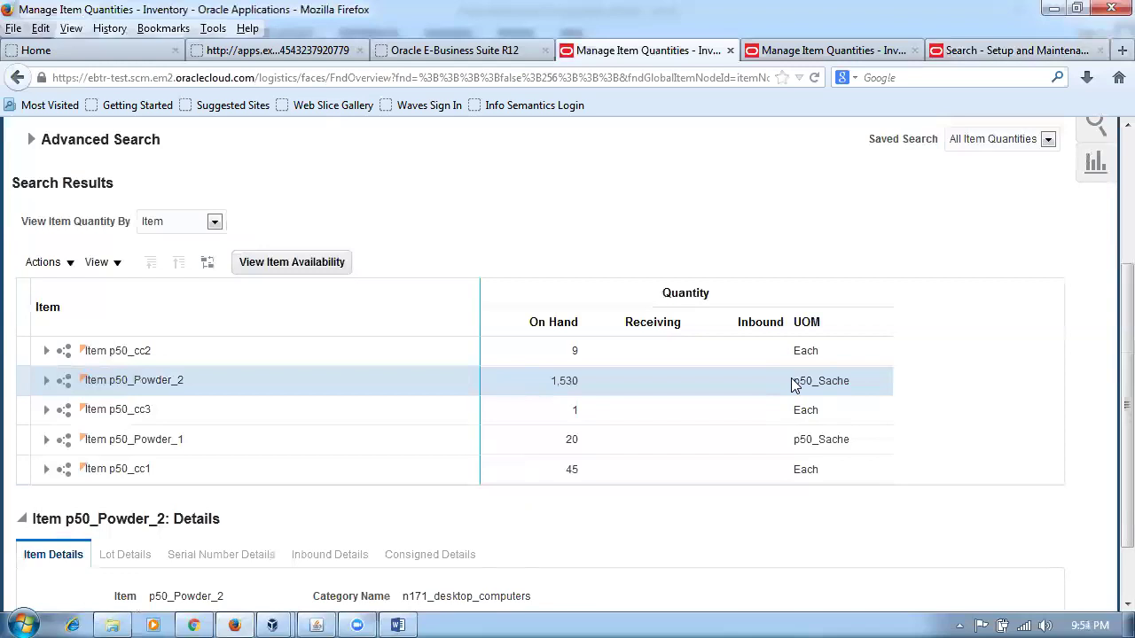
{"action": "left_click", "coordinate": [398, 625]}
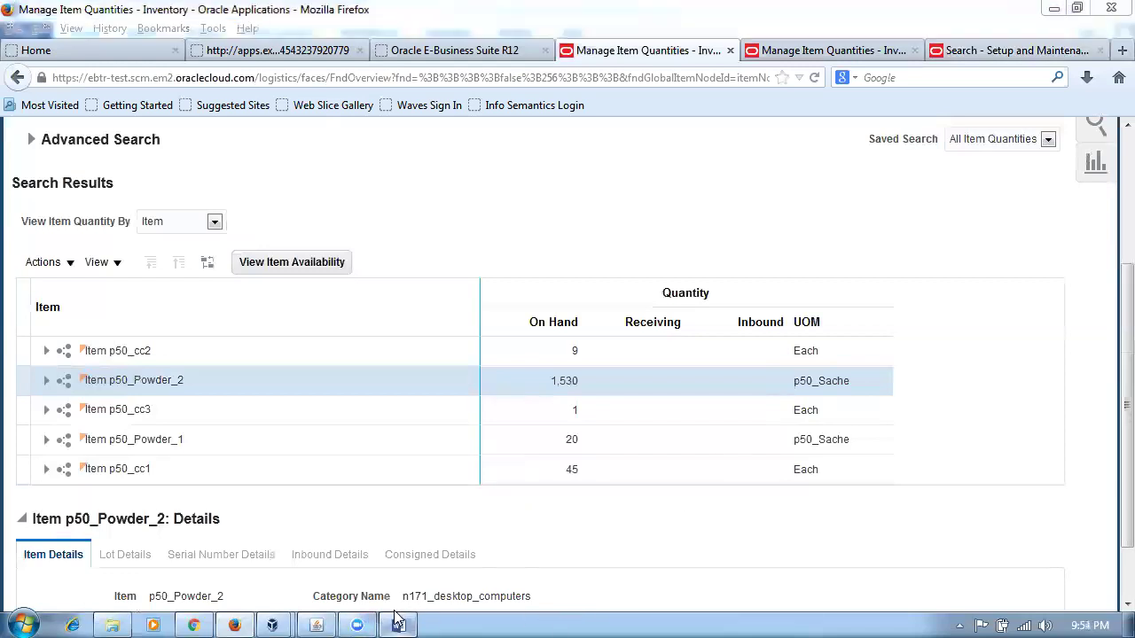
- Highlight the 10-tins-to-grams calculation and the conversion notes above it
{"action": "left_click", "coordinate": [211, 359]}
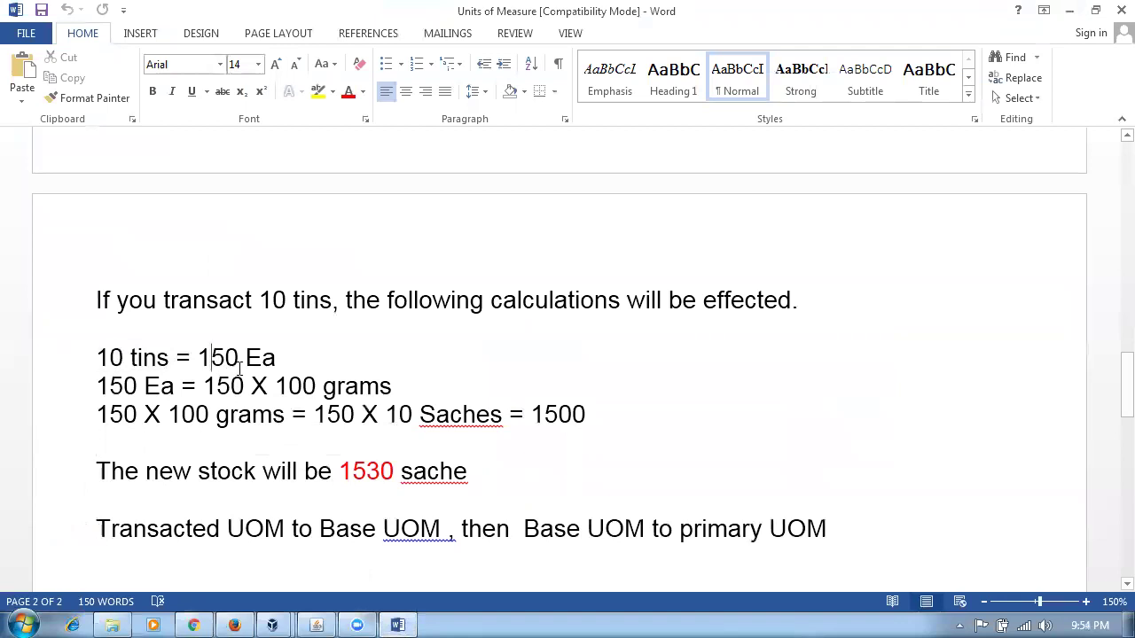
{"action": "left_click_drag", "start_coordinate": [240, 364], "coordinate": [268, 400]}
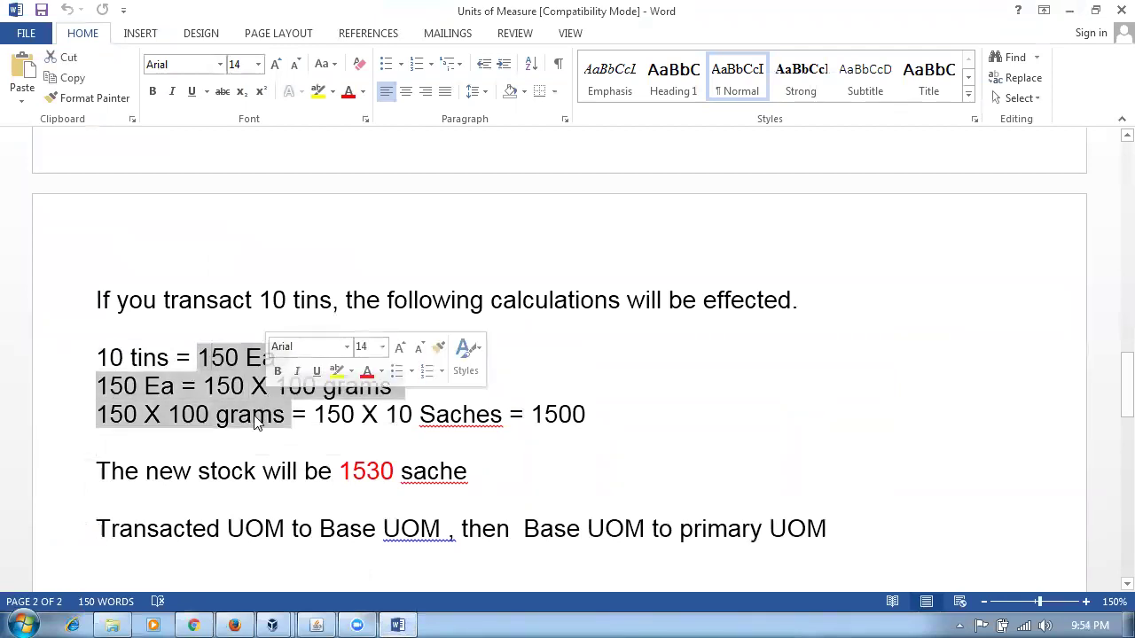
{"action": "left_click", "coordinate": [268, 400]}
{"action": "scroll", "coordinate": [335, 388], "scroll_direction": "up", "scroll_amount": 3}
{"action": "scroll", "coordinate": [335, 389], "scroll_direction": "up", "scroll_amount": 5}
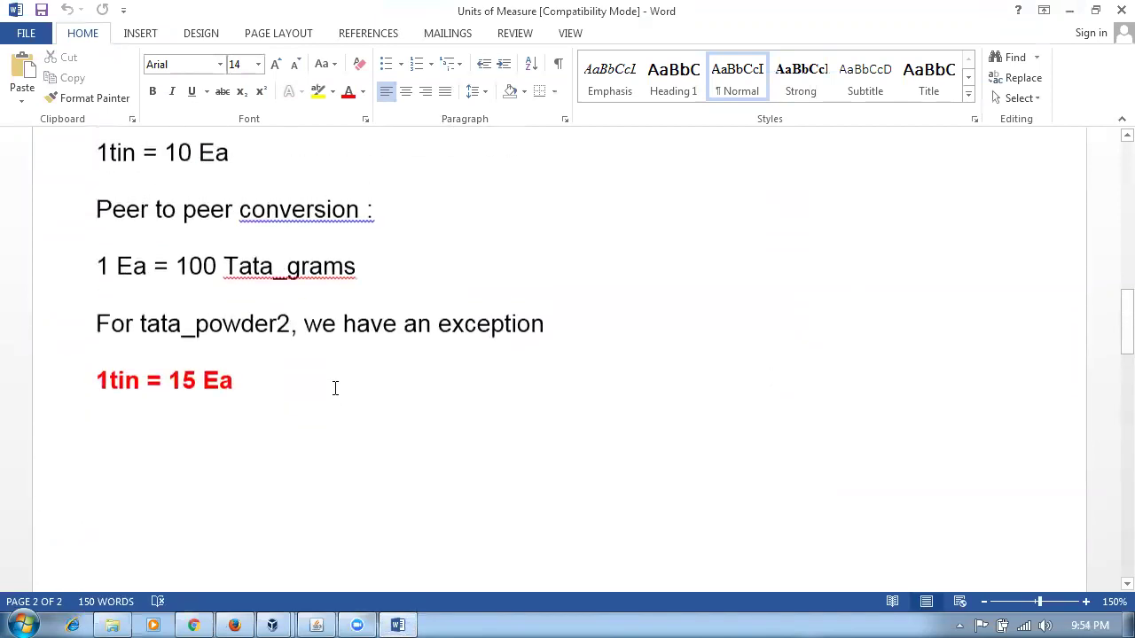
{"action": "left_click_drag", "start_coordinate": [149, 412], "coordinate": [277, 367]}
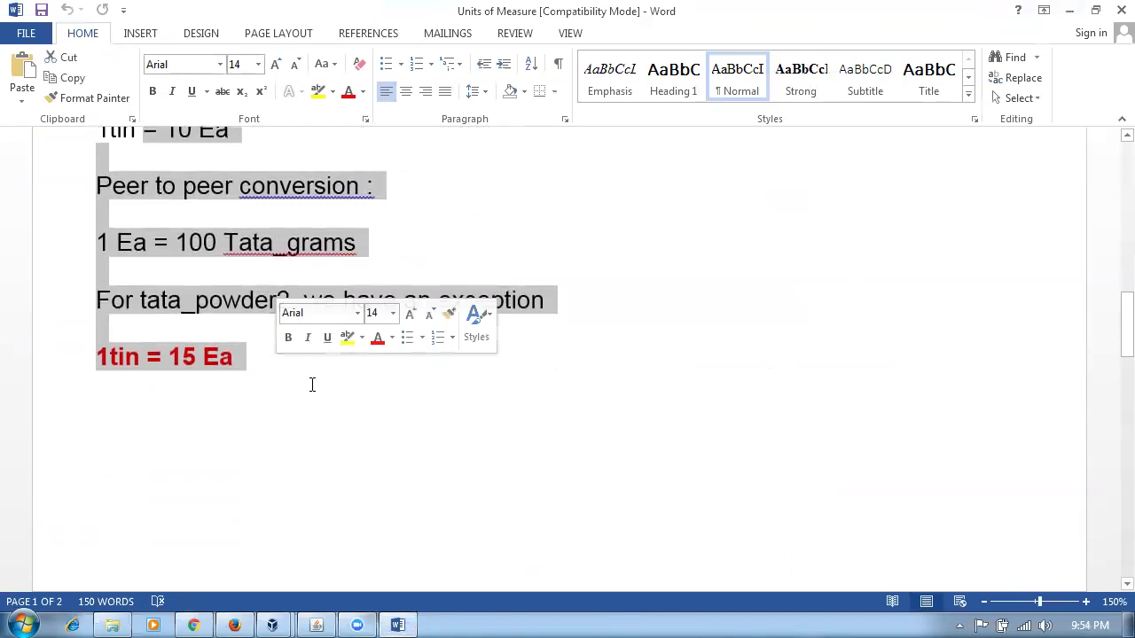
{"action": "left_click", "coordinate": [284, 421]}
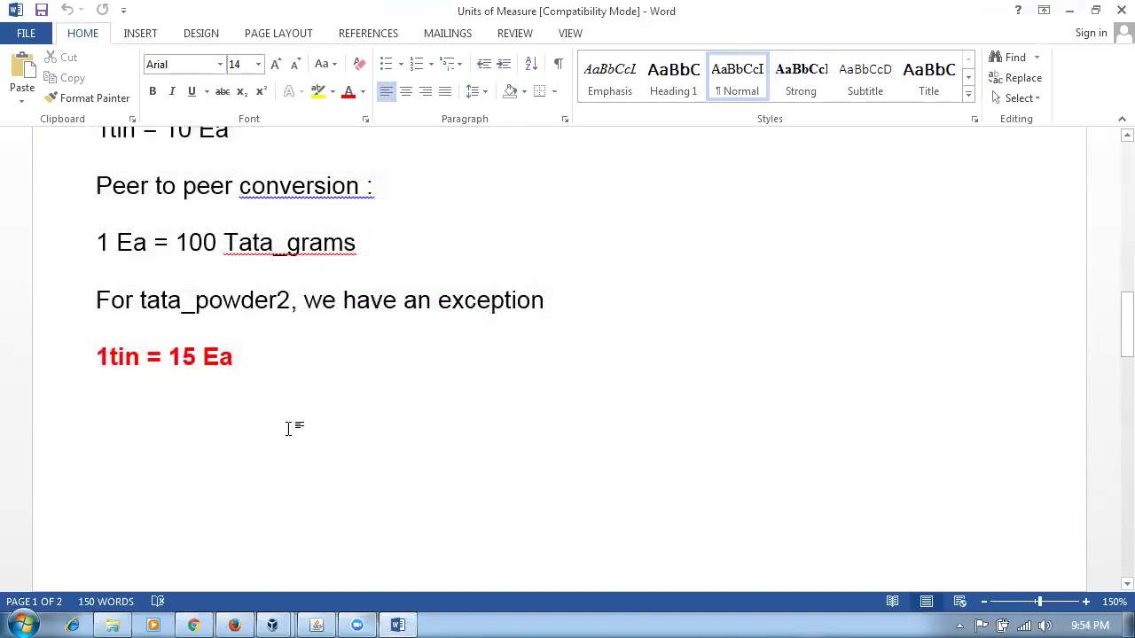
{"action": "scroll", "coordinate": [287, 429], "scroll_direction": "up", "scroll_amount": 2}
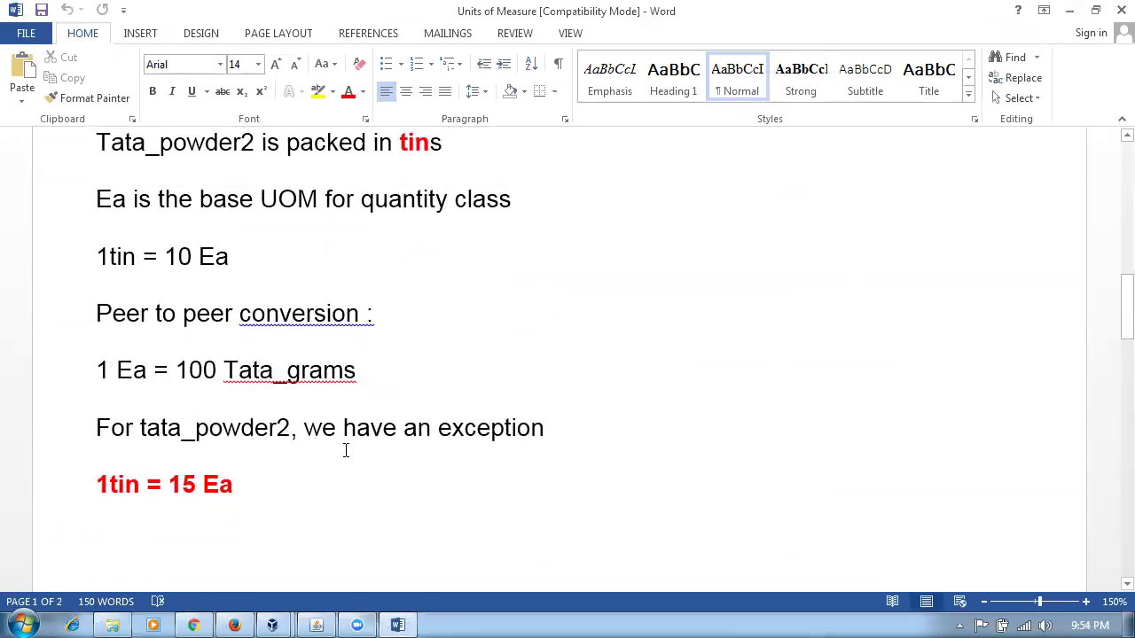
- Review the conversion factor lines, from 1 tin = 15 Ea up to 1 tata_sache = 10 tata_grams
{"action": "left_click", "coordinate": [361, 479]}
{"action": "scroll", "coordinate": [362, 478], "scroll_direction": "up", "scroll_amount": 1}
{"action": "scroll", "coordinate": [362, 479], "scroll_direction": "up", "scroll_amount": 2}
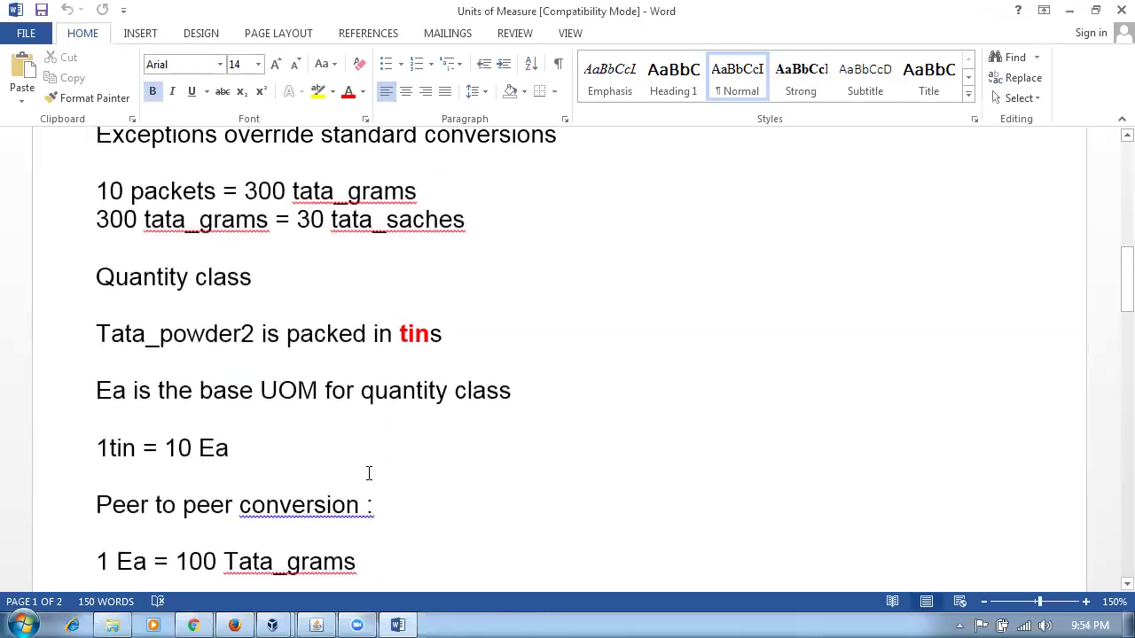
{"action": "left_click", "coordinate": [306, 456]}
{"action": "left_click", "coordinate": [285, 276]}
{"action": "left_click", "coordinate": [489, 218]}
{"action": "left_click", "coordinate": [453, 192]}
{"action": "left_click", "coordinate": [583, 143]}
{"action": "scroll", "coordinate": [530, 266], "scroll_direction": "up", "scroll_amount": 2}
{"action": "left_click", "coordinate": [497, 213]}
{"action": "left_click", "coordinate": [603, 147]}
{"action": "scroll", "coordinate": [552, 221], "scroll_direction": "up", "scroll_amount": 2}
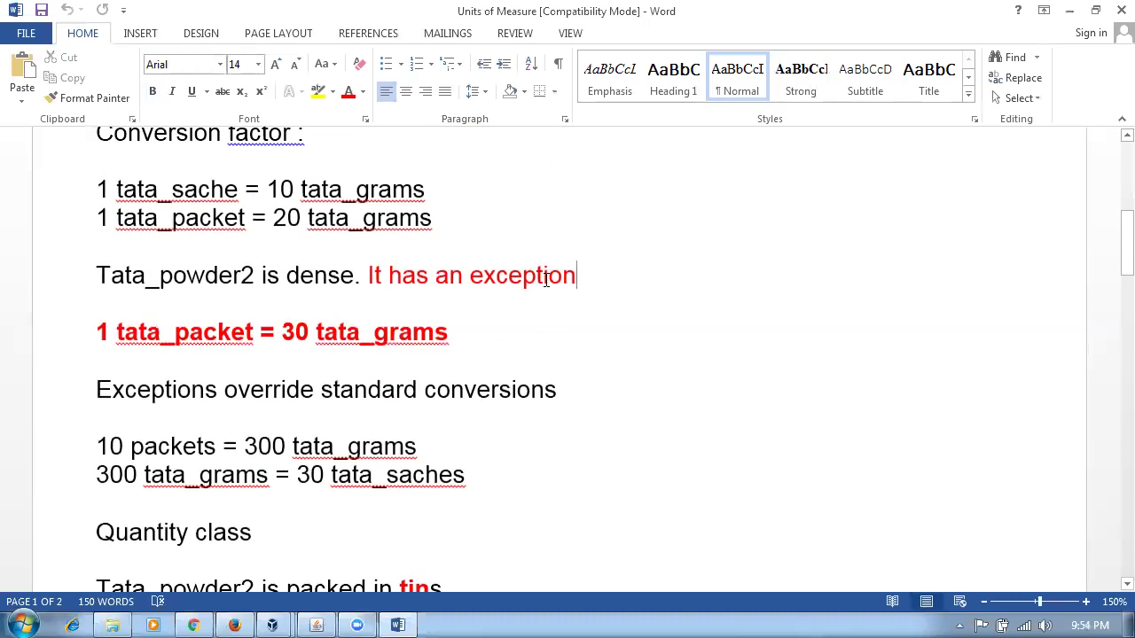
{"action": "left_click", "coordinate": [489, 219]}
{"action": "left_click", "coordinate": [434, 189]}
- Step through the lines around the red exception and settle inside the red 1530 figure
{"action": "left_click", "coordinate": [213, 171]}
{"action": "left_click", "coordinate": [201, 241]}
{"action": "left_click", "coordinate": [157, 305]}
{"action": "left_click", "coordinate": [172, 368]}
{"action": "left_click", "coordinate": [275, 427]}
{"action": "left_click", "coordinate": [179, 504]}
{"action": "left_click", "coordinate": [168, 557]}
{"action": "left_click", "coordinate": [121, 362]}
{"action": "left_click", "coordinate": [150, 306]}
{"action": "scroll", "coordinate": [399, 362], "scroll_direction": "down", "scroll_amount": 6}
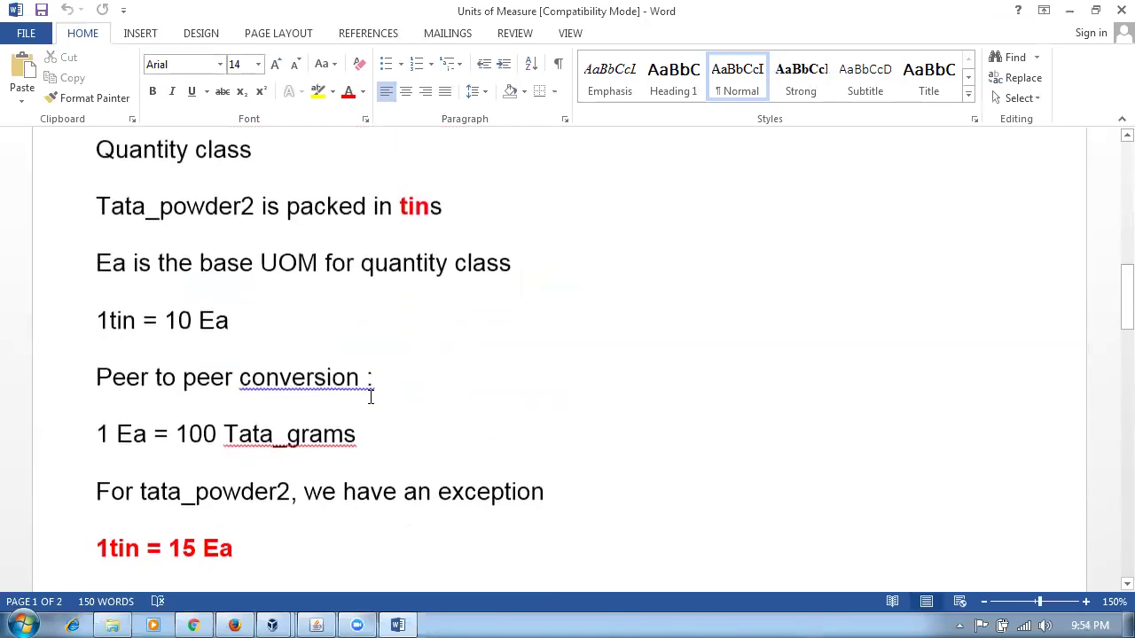
{"action": "scroll", "coordinate": [372, 397], "scroll_direction": "down", "scroll_amount": 5}
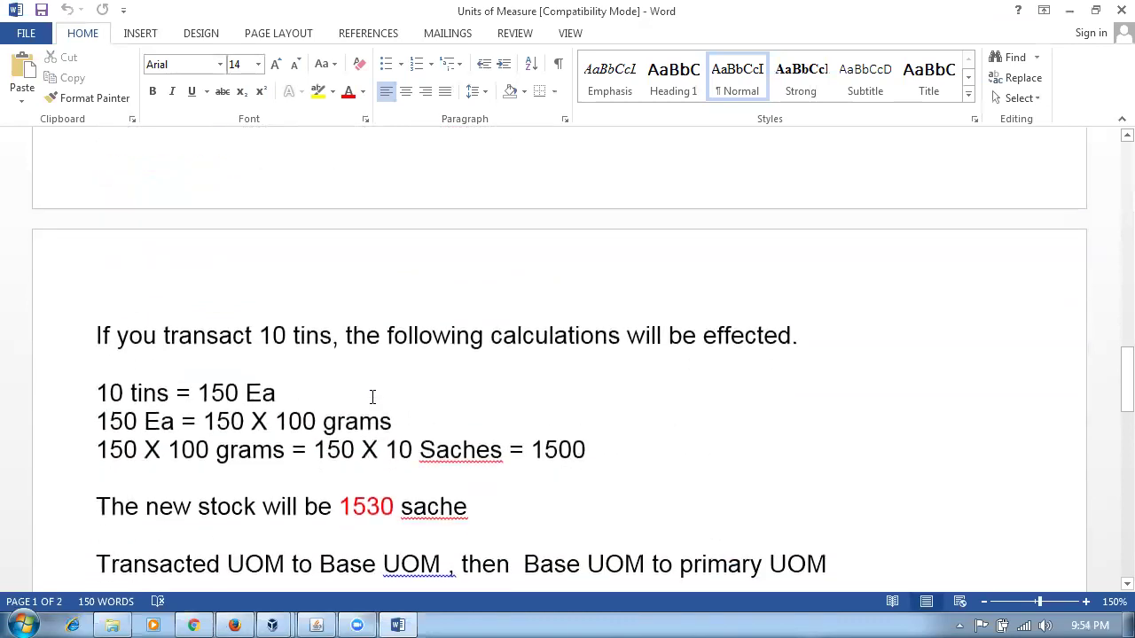
{"action": "left_click", "coordinate": [356, 506]}
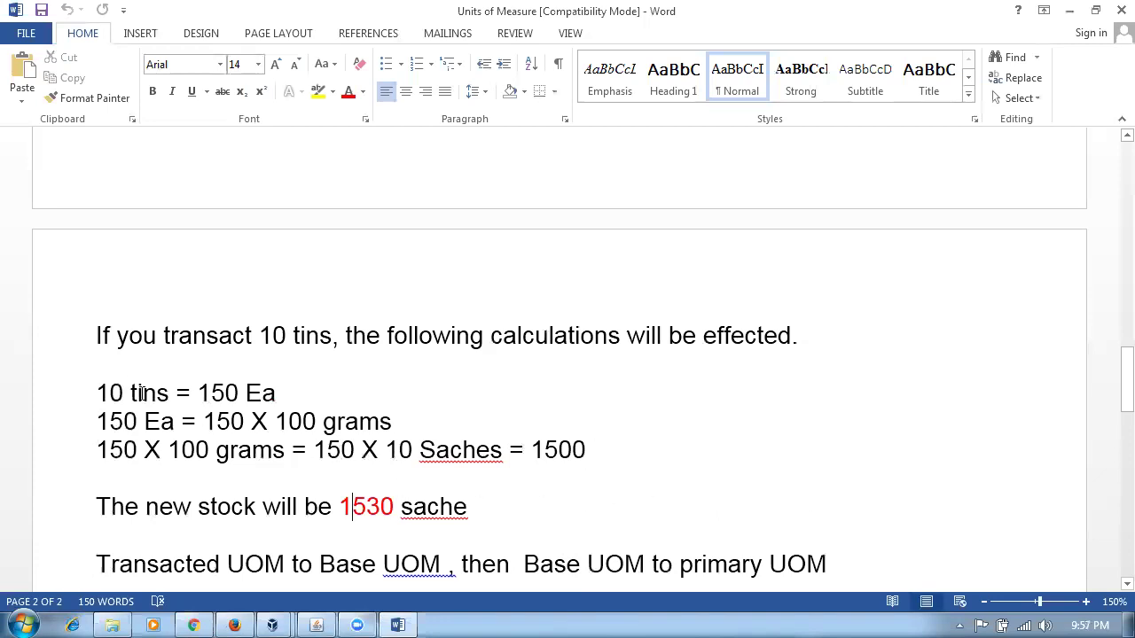
- Review the tins-through-grams calculation, then return to the Manage Item Quantities page
{"action": "left_click_drag", "start_coordinate": [131, 393], "coordinate": [228, 453]}
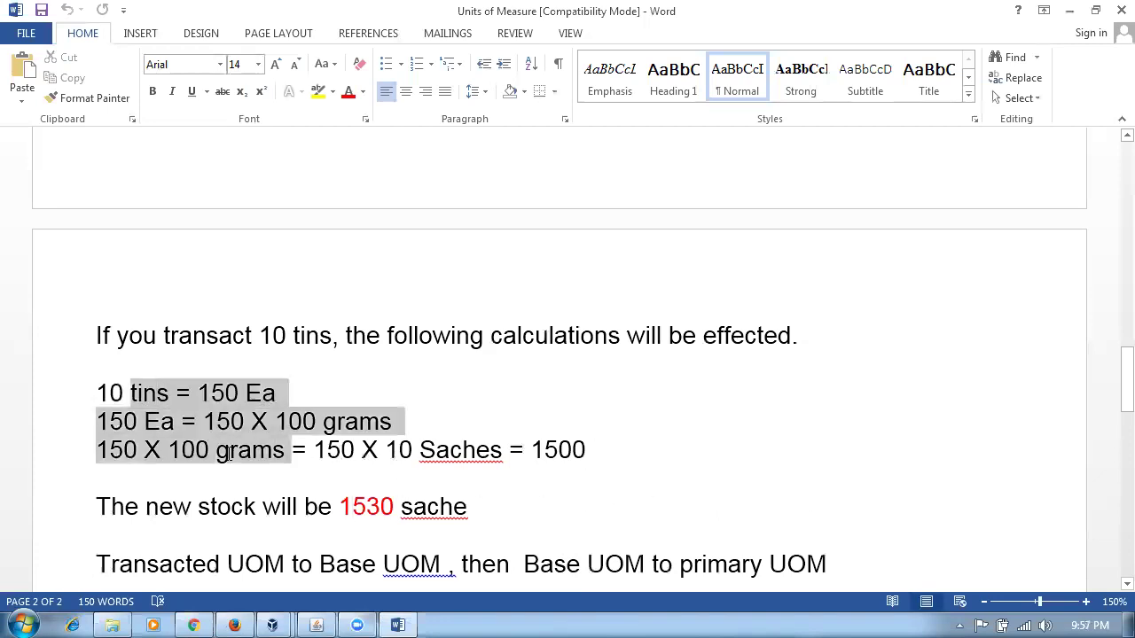
{"action": "left_click", "coordinate": [263, 506]}
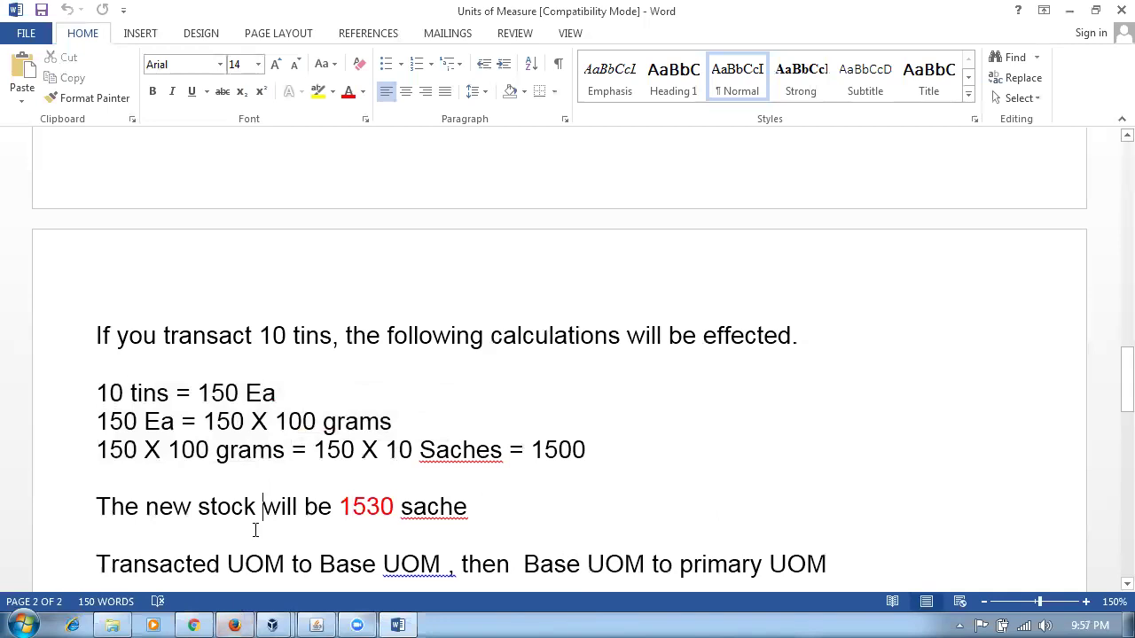
{"action": "left_click", "coordinate": [254, 530]}
{"action": "left_click", "coordinate": [235, 624]}
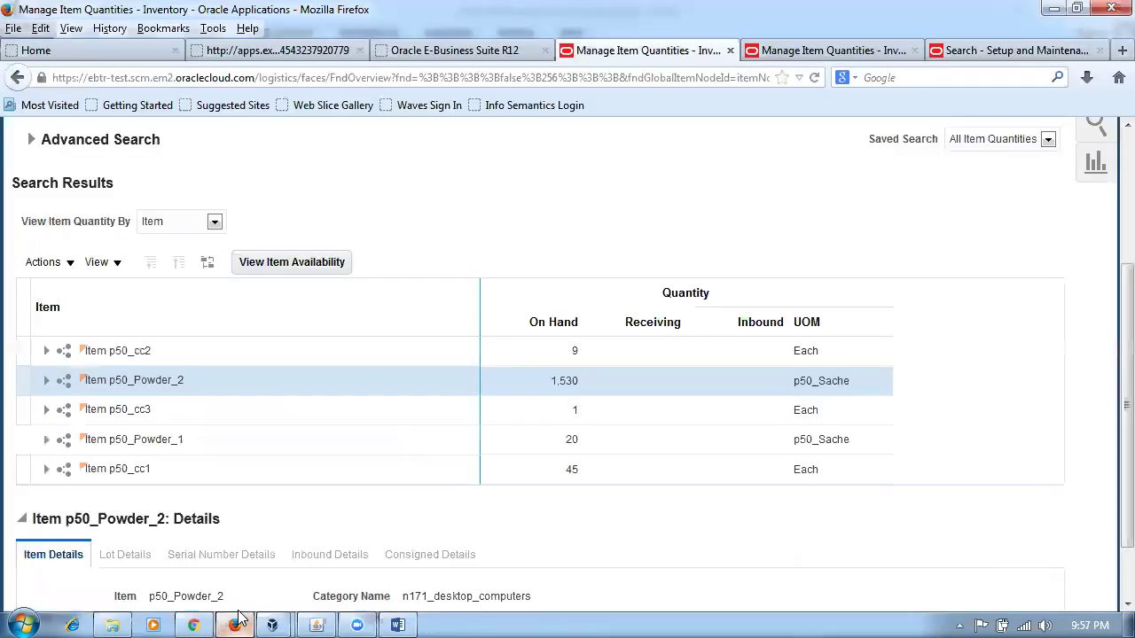
- Open Manage UOM Classes from the Manage Units of Measure task
{"action": "scroll", "coordinate": [922, 343], "scroll_direction": "up", "scroll_amount": 3}
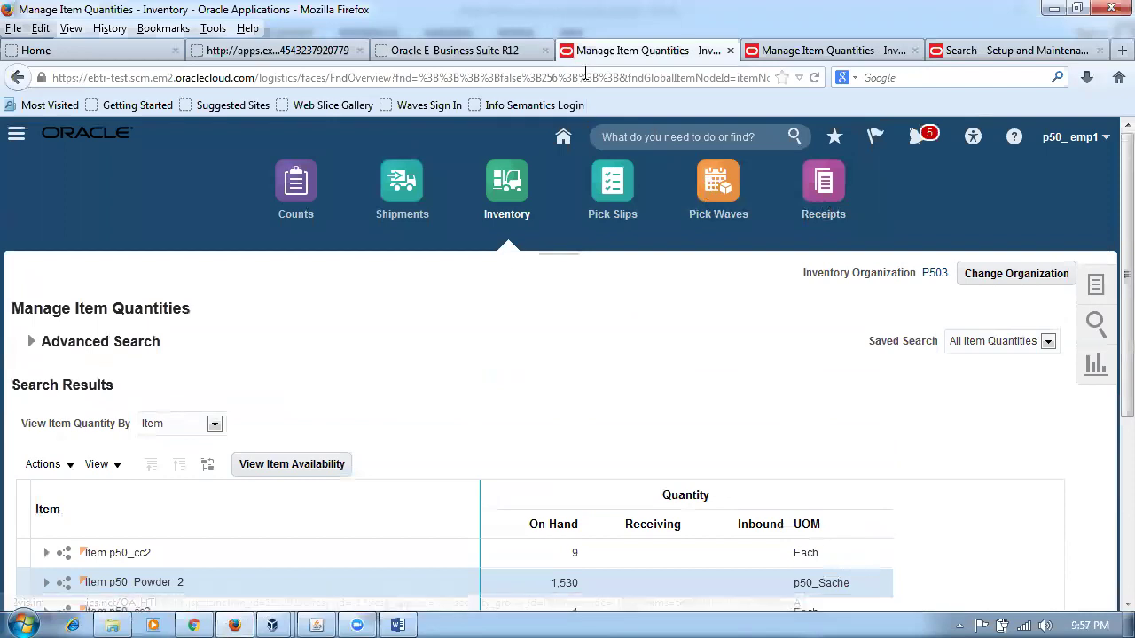
{"action": "left_click", "coordinate": [984, 51]}
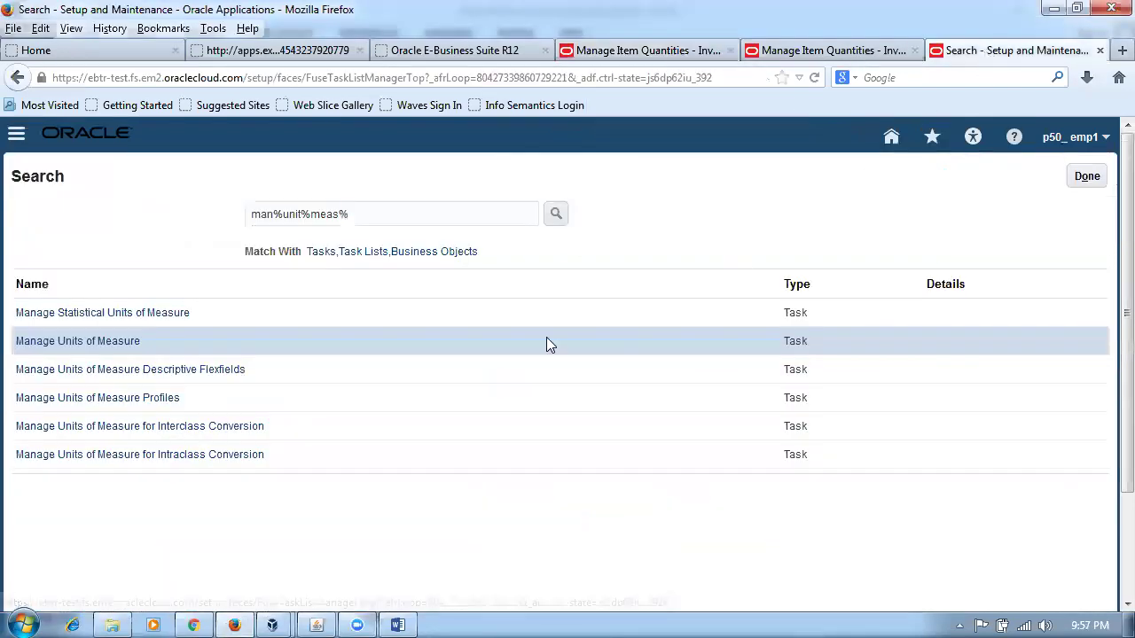
{"action": "left_click", "coordinate": [86, 340]}
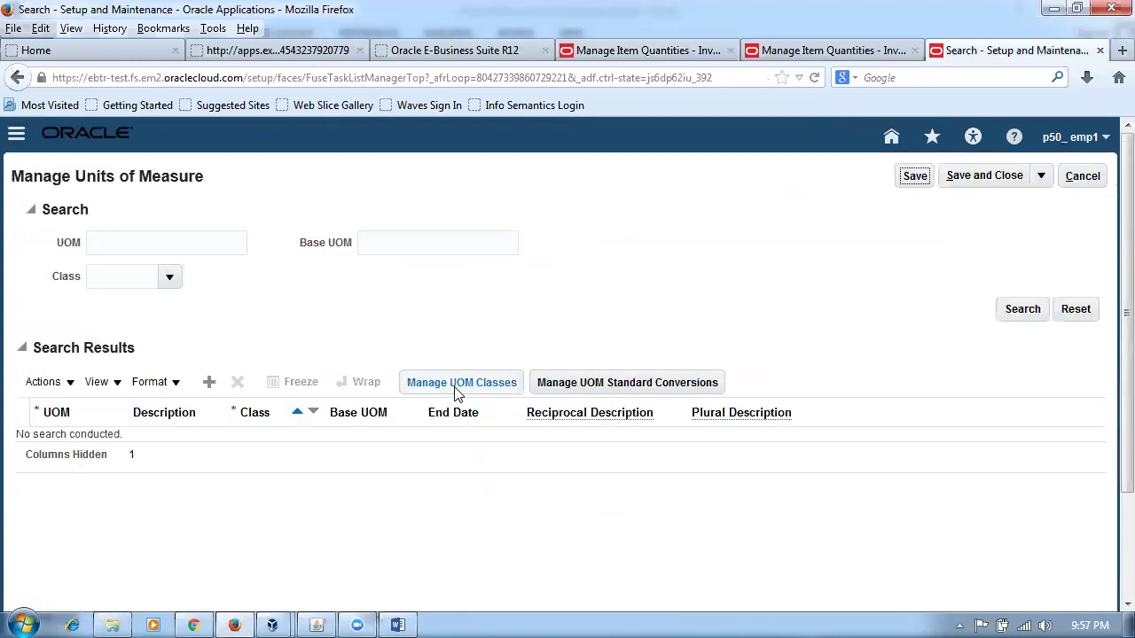
{"action": "left_click", "coordinate": [455, 392]}
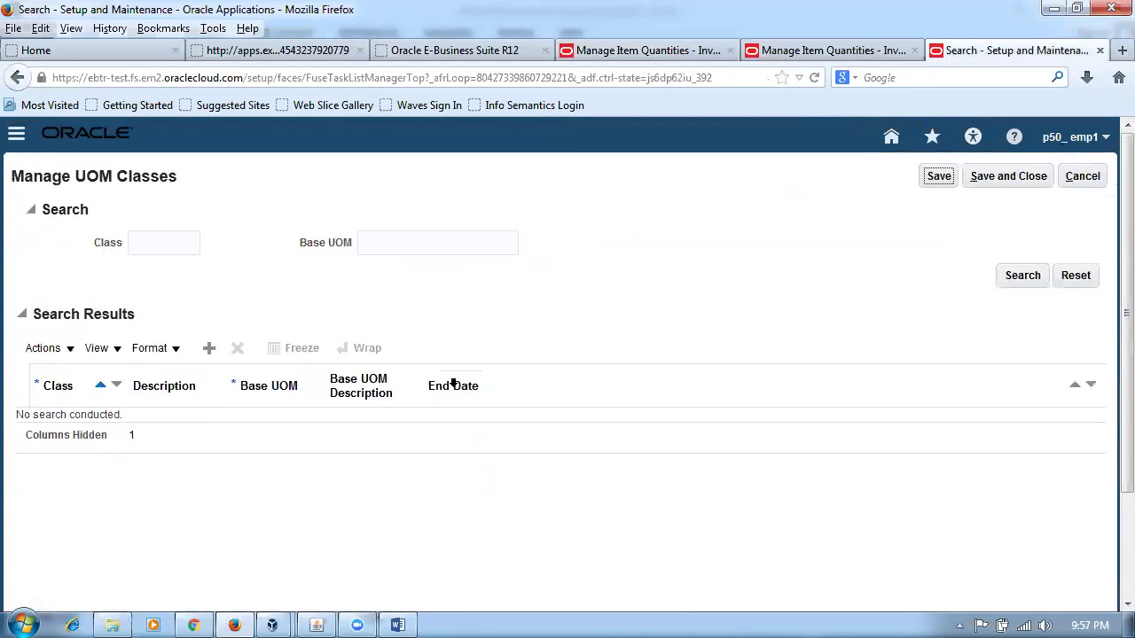
- Add a new UOM class p50_Length described as 'Length measurement'
{"action": "left_click", "coordinate": [209, 347]}
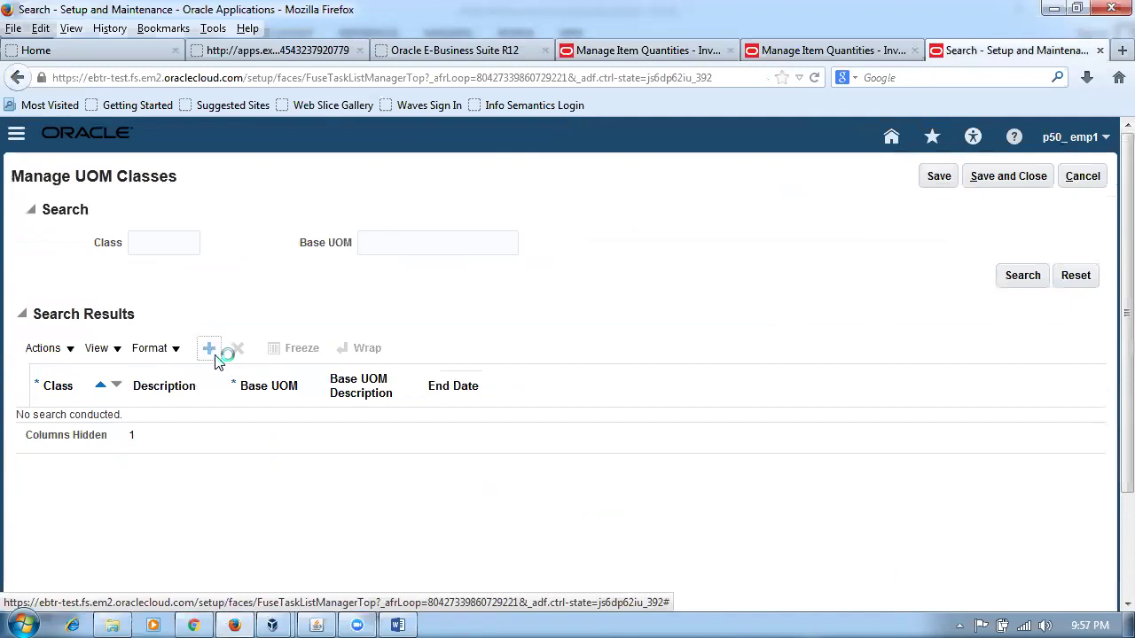
{"action": "left_click", "coordinate": [71, 429]}
{"action": "type", "text": "p50_"}
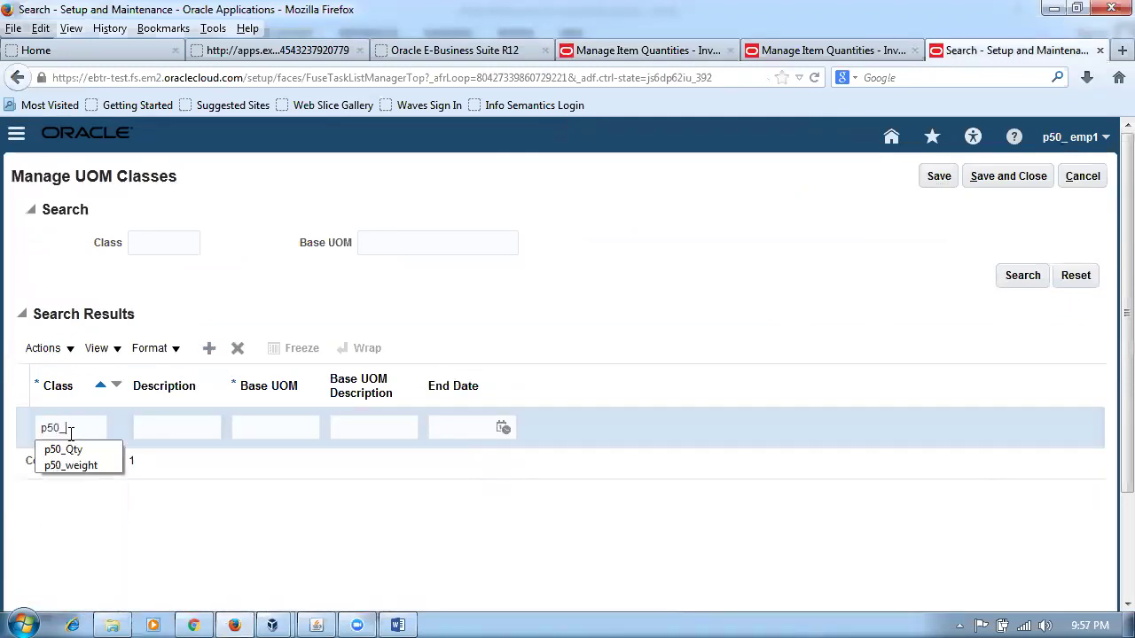
{"action": "type", "text": "Length"}
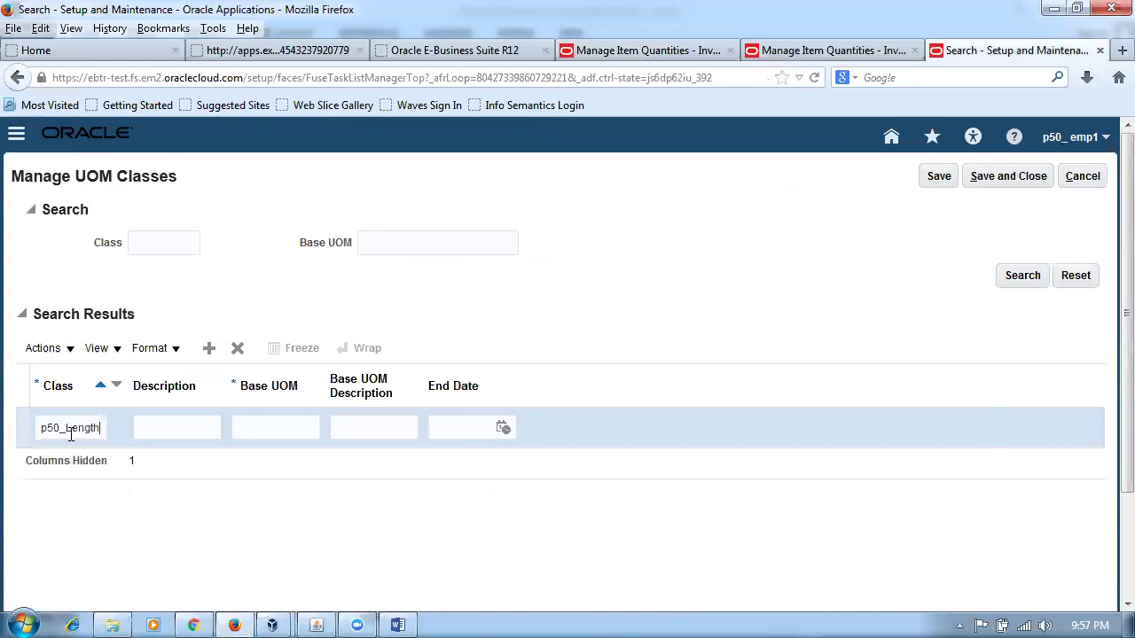
{"action": "left_click", "coordinate": [137, 427]}
{"action": "type", "text": "Len"}
{"action": "type", "text": "gth measur"}
{"action": "type", "text": "ement"}
{"action": "key", "text": "Left"}
{"action": "key", "text": "Left"}
{"action": "key", "text": "Left"}
{"action": "key", "text": "Left"}
{"action": "key", "text": "Left"}
{"action": "key", "text": "Left"}
{"action": "key", "text": "Left"}
{"action": "key", "text": "Left"}
{"action": "key", "text": "Left"}
{"action": "key", "text": "Left"}
{"action": "key", "text": "Left"}
{"action": "key", "text": "Left"}
{"action": "key", "text": "Left"}
{"action": "key", "text": "Left"}
{"action": "key", "text": "Left"}
{"action": "key", "text": "Right"}
{"action": "key", "text": "Right"}
{"action": "key", "text": "Right"}
{"action": "key", "text": "Right"}
{"action": "key", "text": "Right"}
{"action": "key", "text": "Right"}
- Set p50_Meters as the base unit of p50_Length, with description Meters
{"action": "left_click", "coordinate": [269, 427]}
{"action": "type", "text": "p50"}
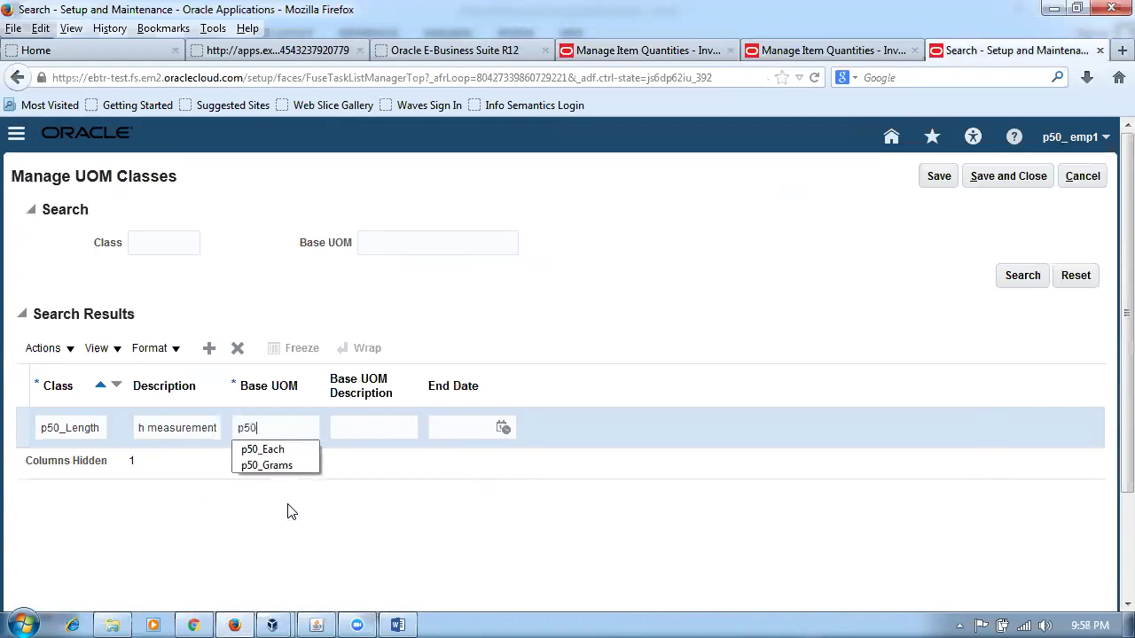
{"action": "type", "text": "_Meters"}
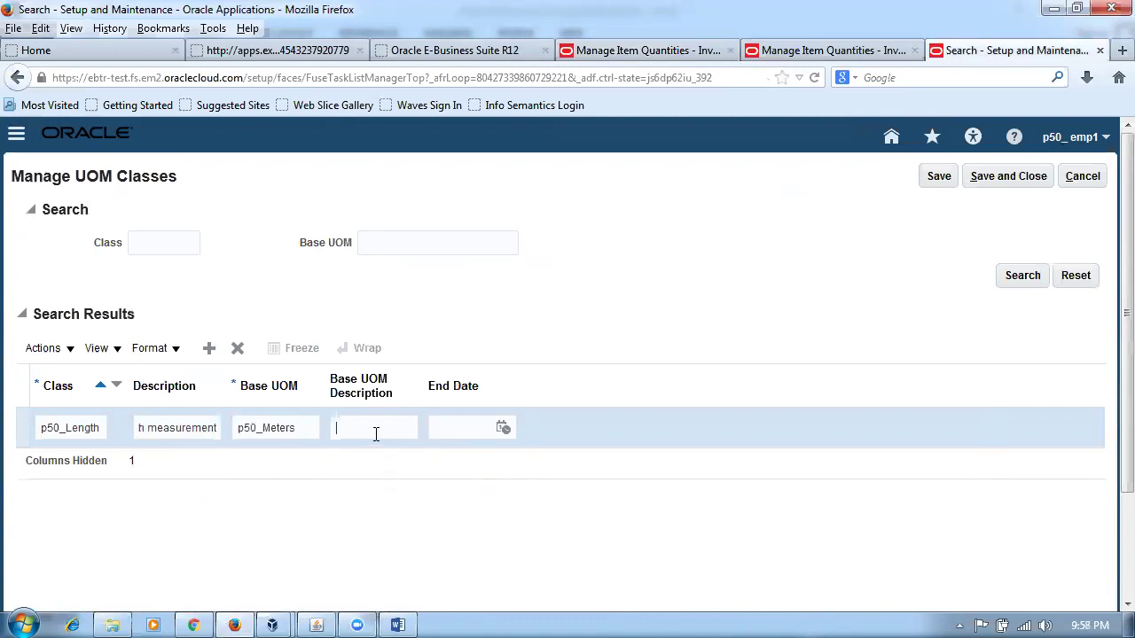
{"action": "type", "text": "Meters"}
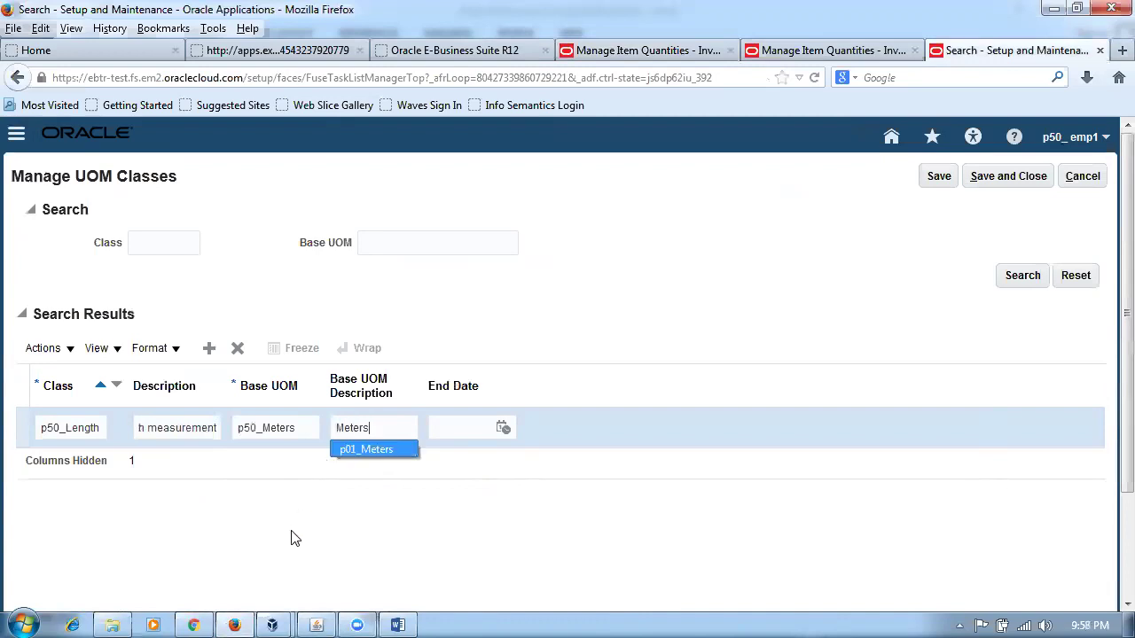
{"action": "left_click", "coordinate": [291, 542]}
{"action": "left_click", "coordinate": [64, 427]}
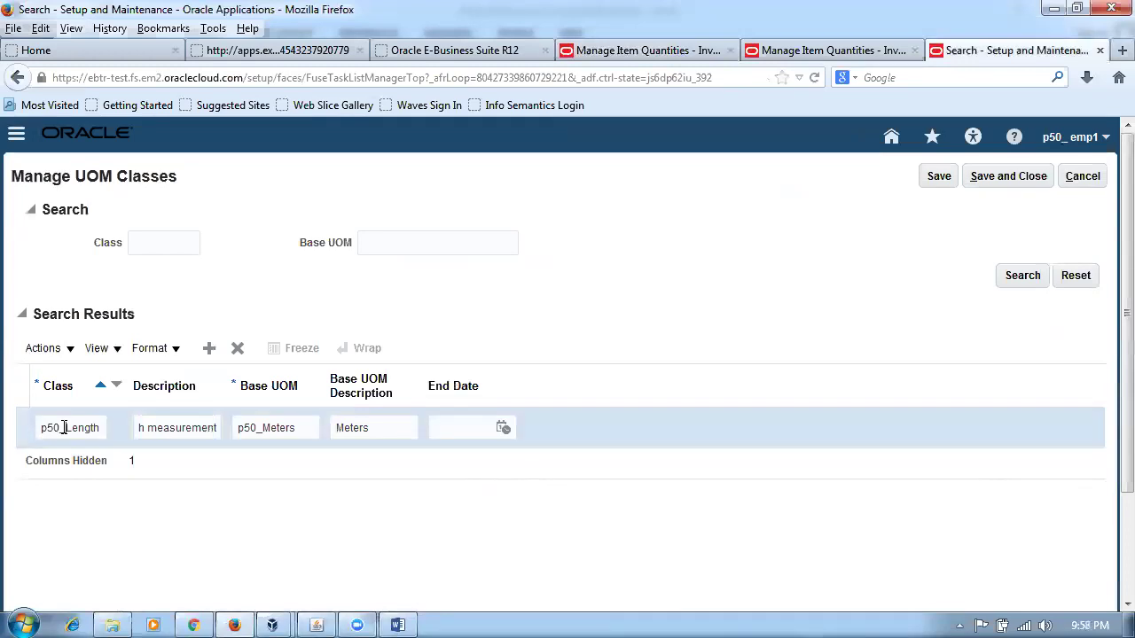
{"action": "left_click", "coordinate": [307, 430]}
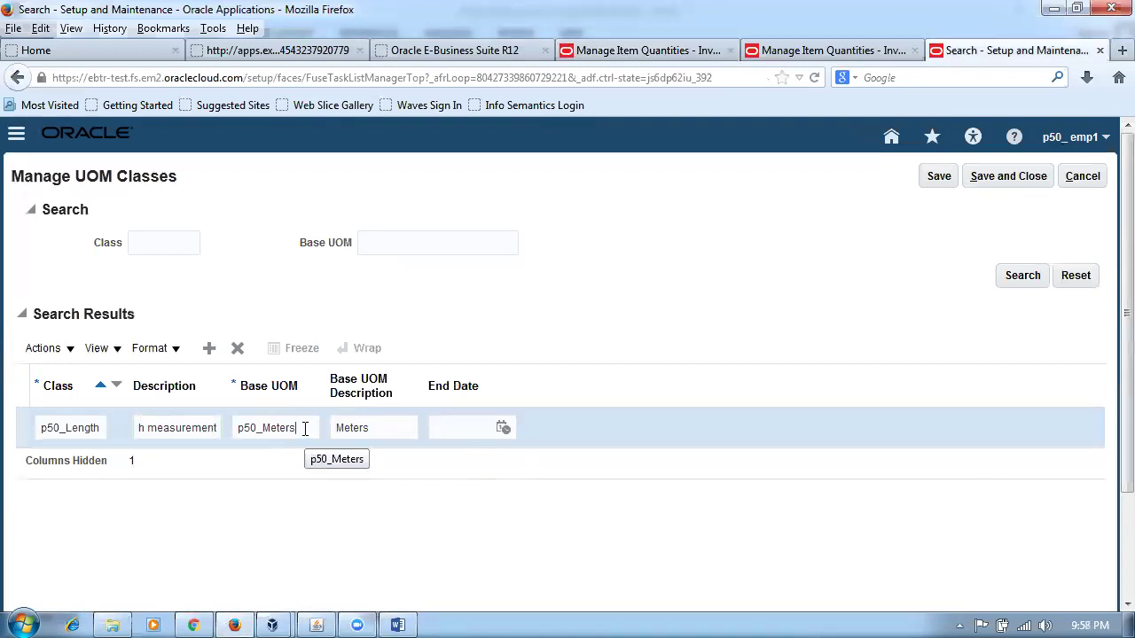
{"action": "left_click", "coordinate": [648, 325]}
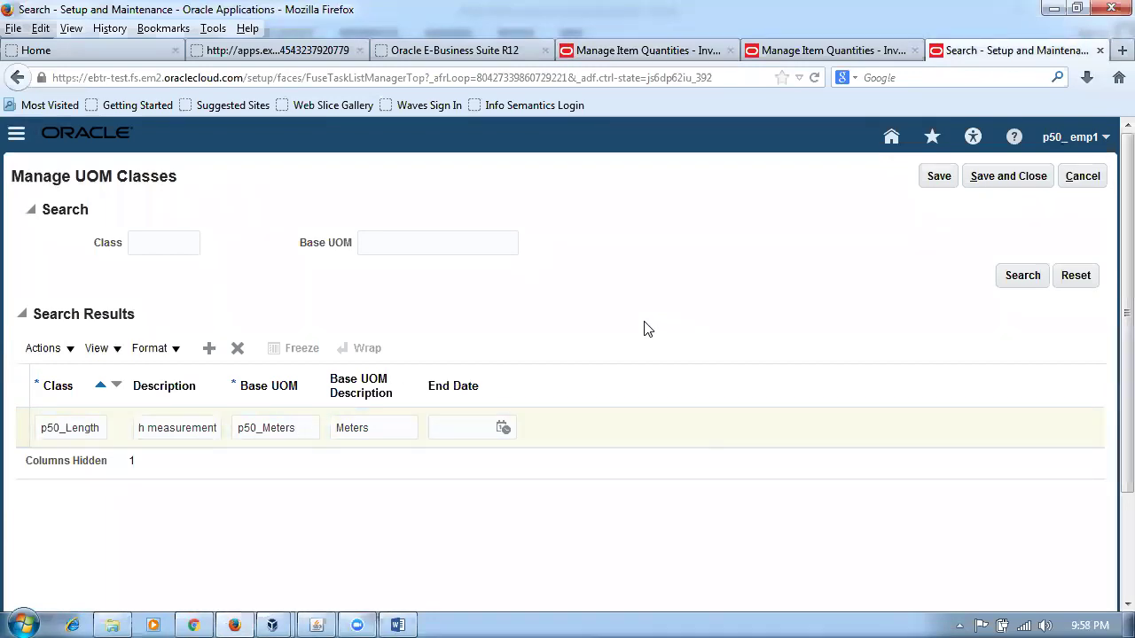
{"action": "left_click", "coordinate": [309, 431]}
{"action": "left_click", "coordinate": [197, 550]}
- Save the class, then search UOM classes matching p50% to list p50_Length, p50_Qty, p50_weight
{"action": "left_click", "coordinate": [1020, 180]}
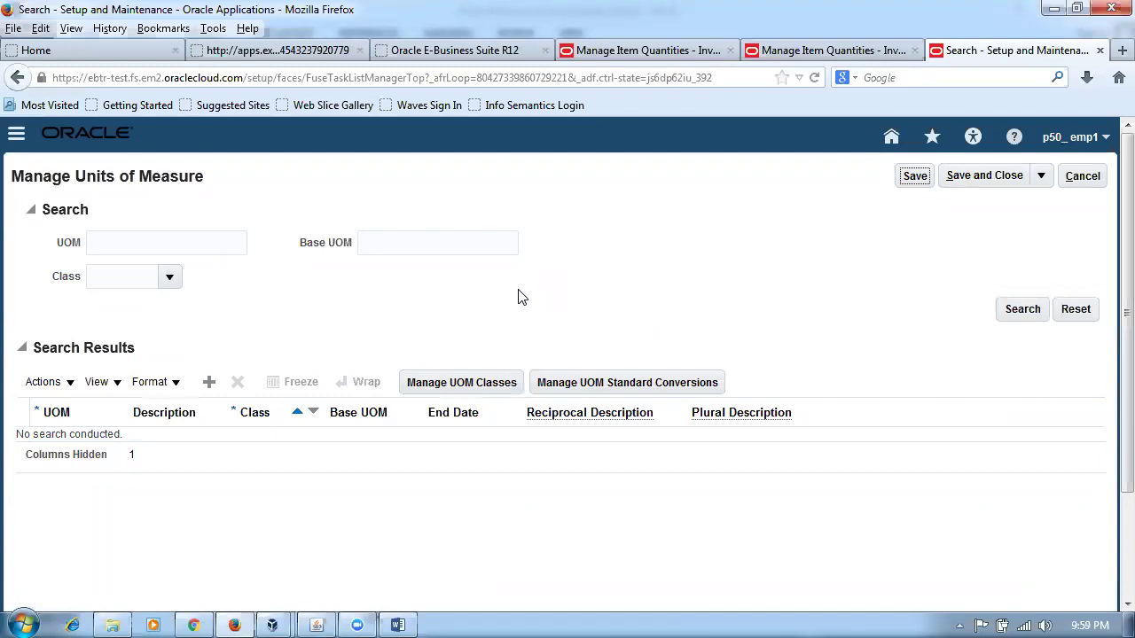
{"action": "left_click", "coordinate": [434, 383]}
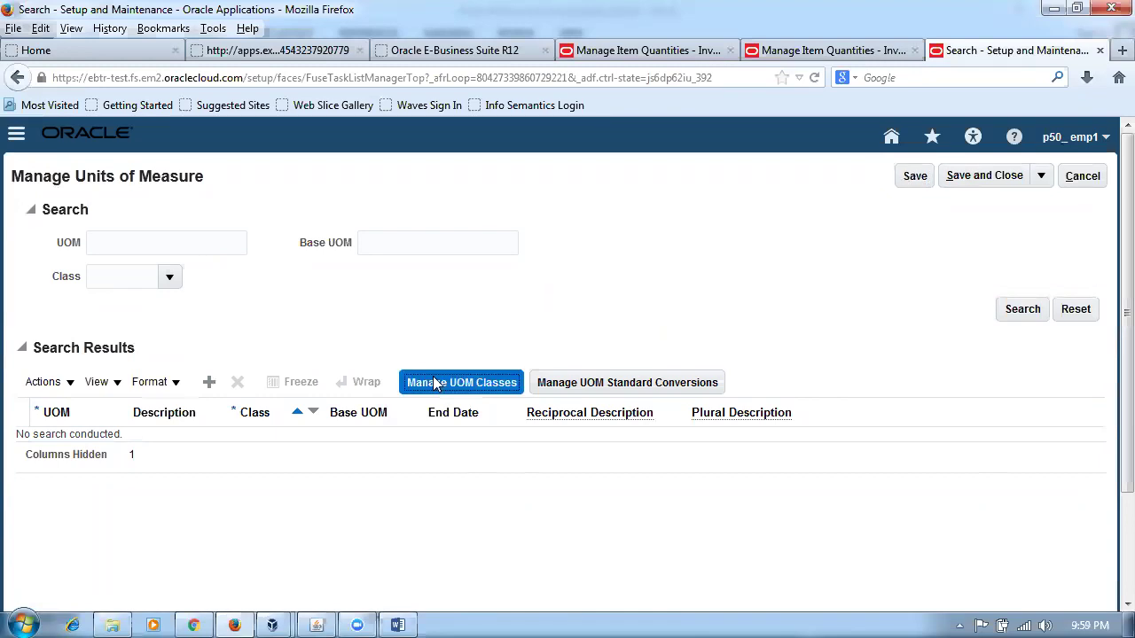
{"action": "left_click", "coordinate": [145, 245]}
{"action": "type", "text": "p50%"}
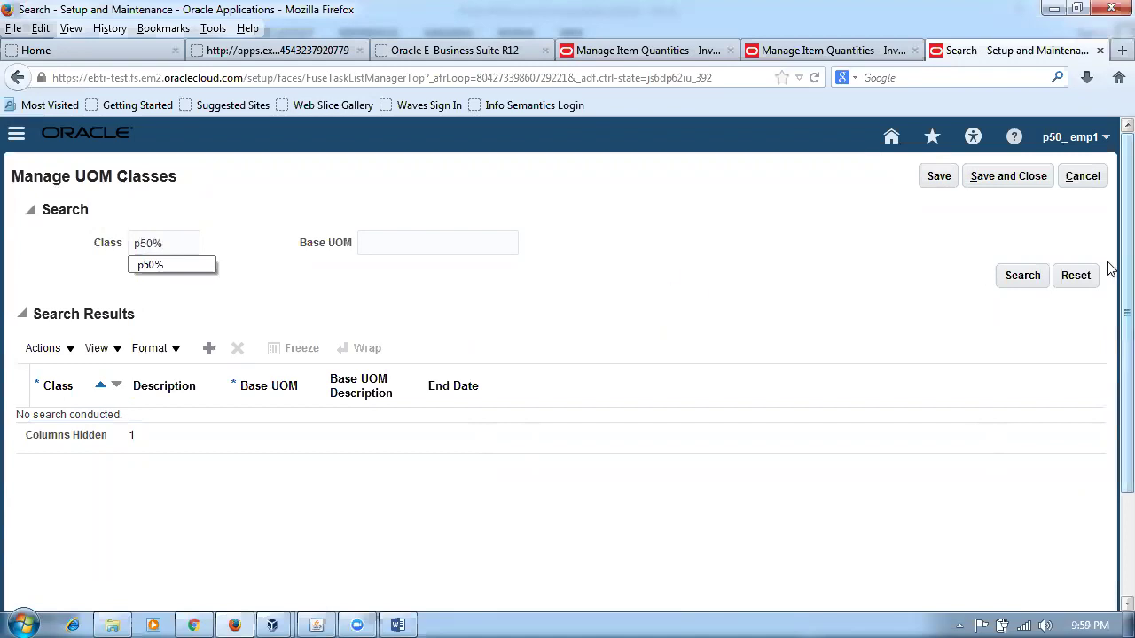
{"action": "left_click", "coordinate": [1023, 276]}
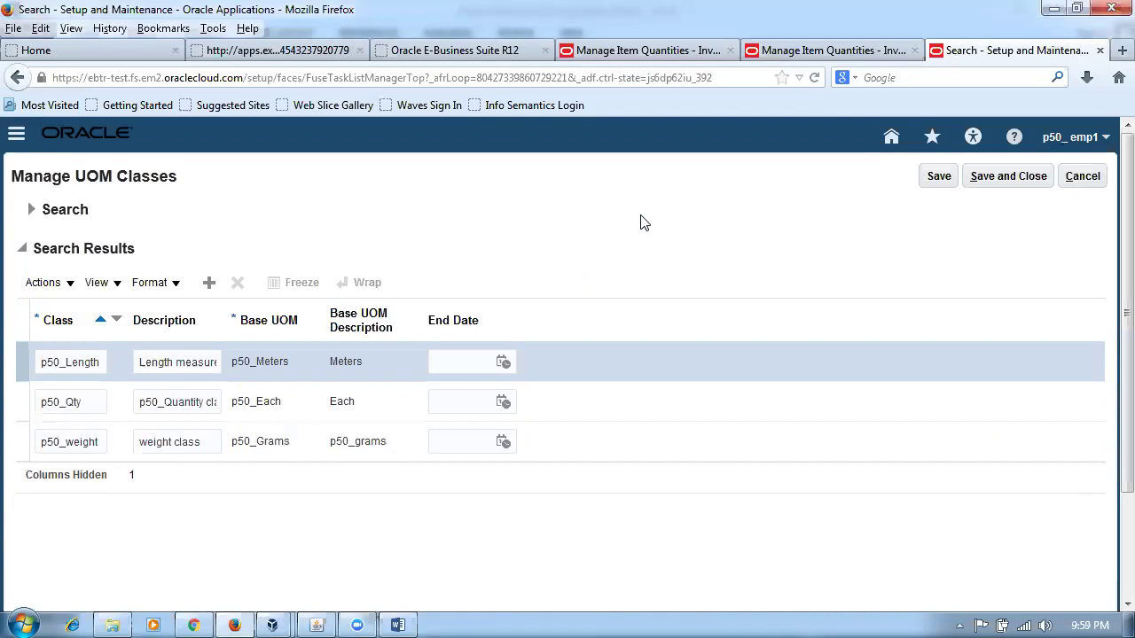
- Save and close Manage UOM Classes, returning to Manage Units of Measure
{"action": "left_click", "coordinate": [1010, 188]}
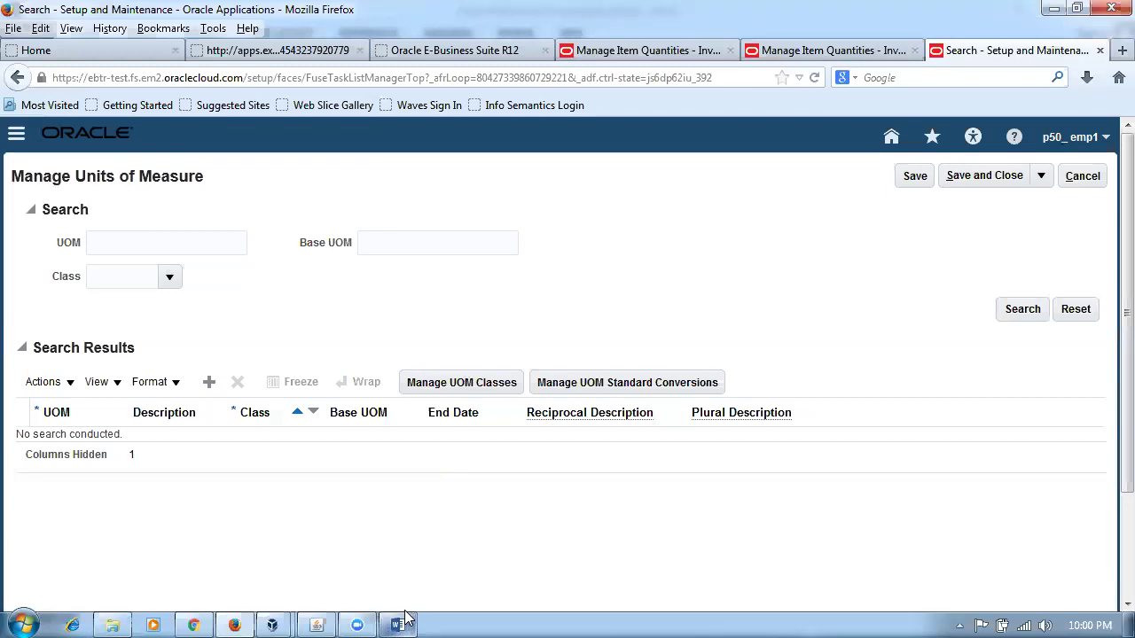
- Go from the second item quantities tab through Home and Product Management to the PIM Overview
{"action": "left_click", "coordinate": [228, 618]}
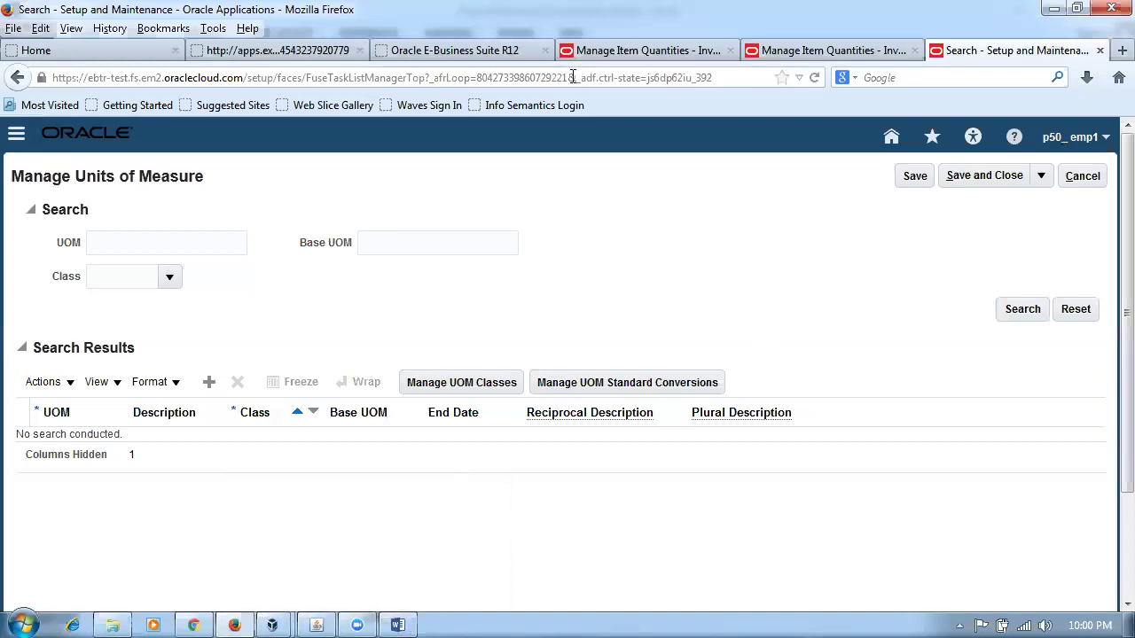
{"action": "left_click", "coordinate": [847, 51]}
{"action": "scroll", "coordinate": [972, 275], "scroll_direction": "up", "scroll_amount": 5}
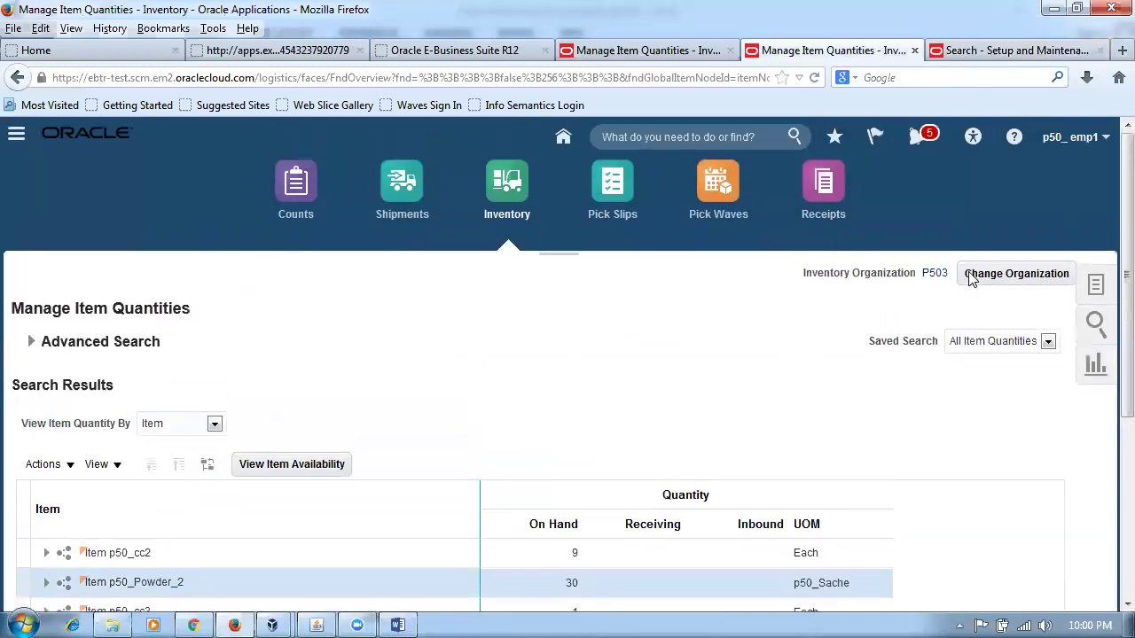
{"action": "left_click", "coordinate": [562, 138]}
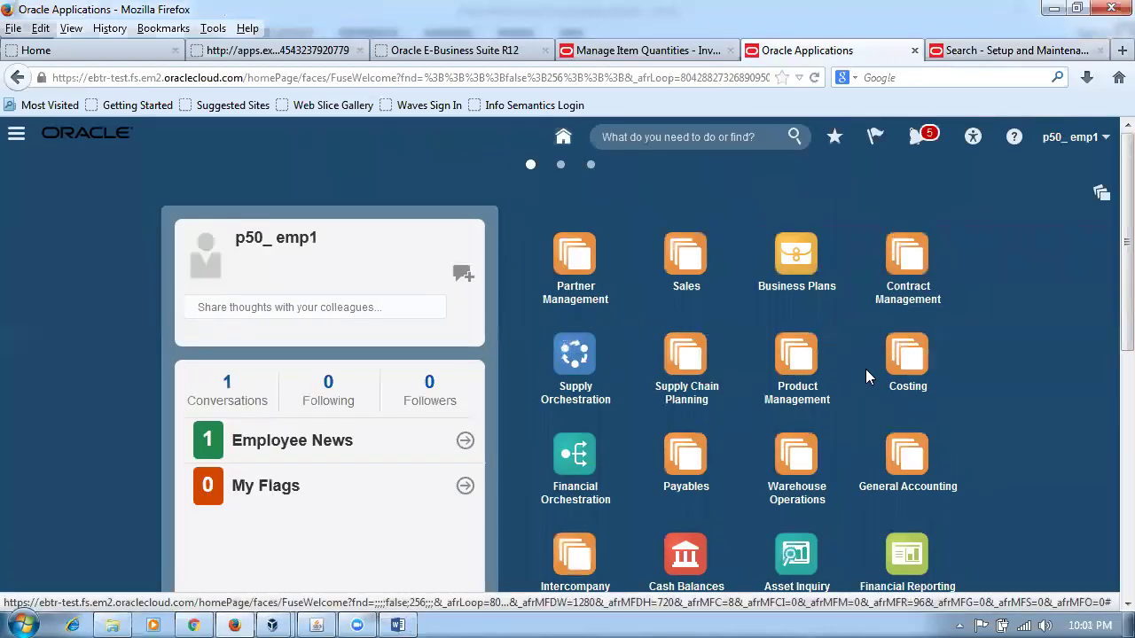
{"action": "scroll", "coordinate": [875, 372], "scroll_direction": "down", "scroll_amount": 1}
{"action": "scroll", "coordinate": [874, 372], "scroll_direction": "down", "scroll_amount": 2}
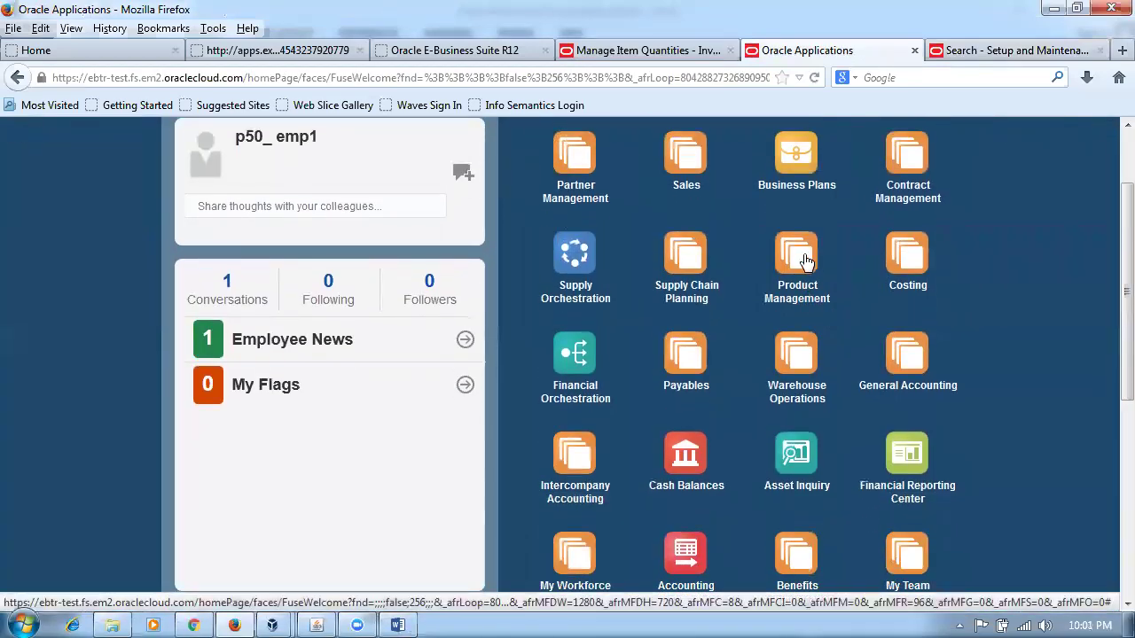
{"action": "left_click", "coordinate": [805, 259]}
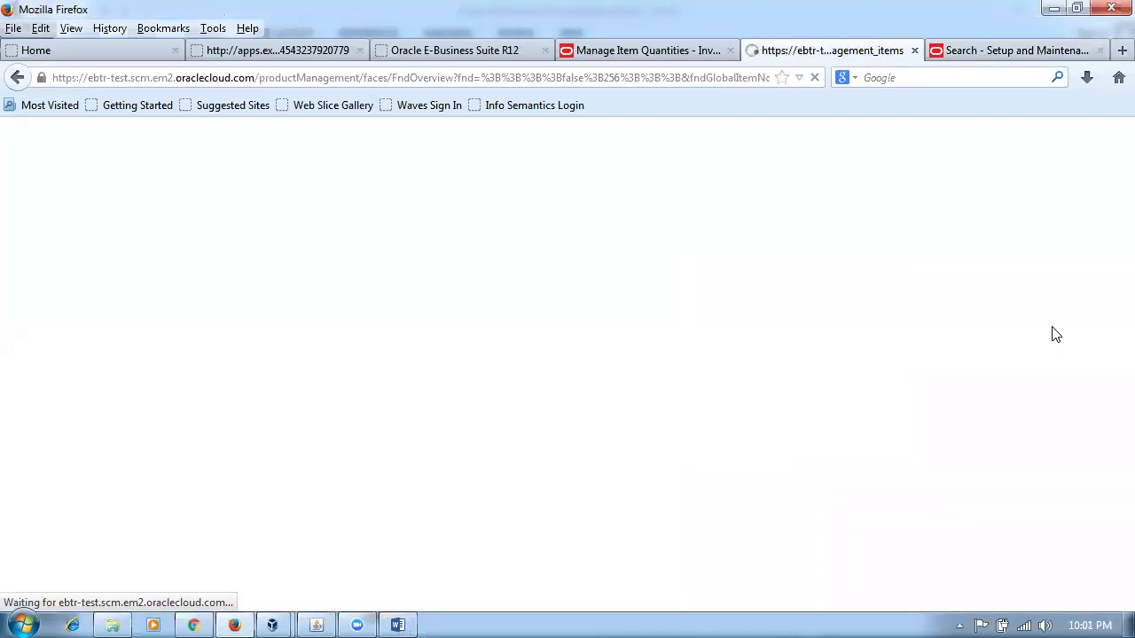
{"action": "left_click", "coordinate": [1010, 48]}
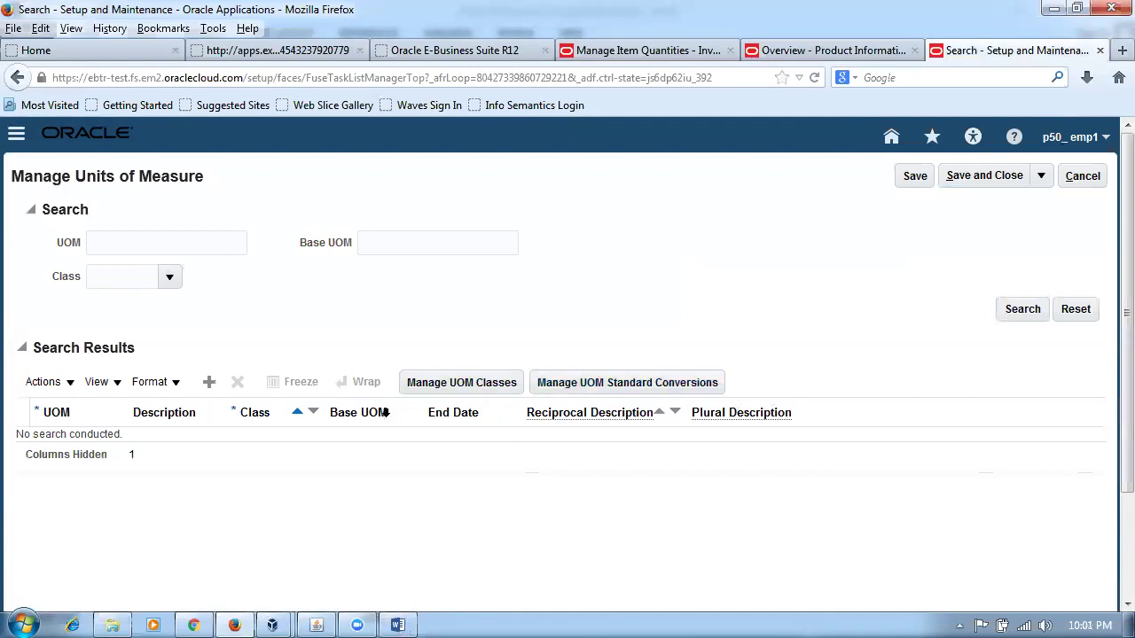
{"action": "left_click", "coordinate": [758, 50]}
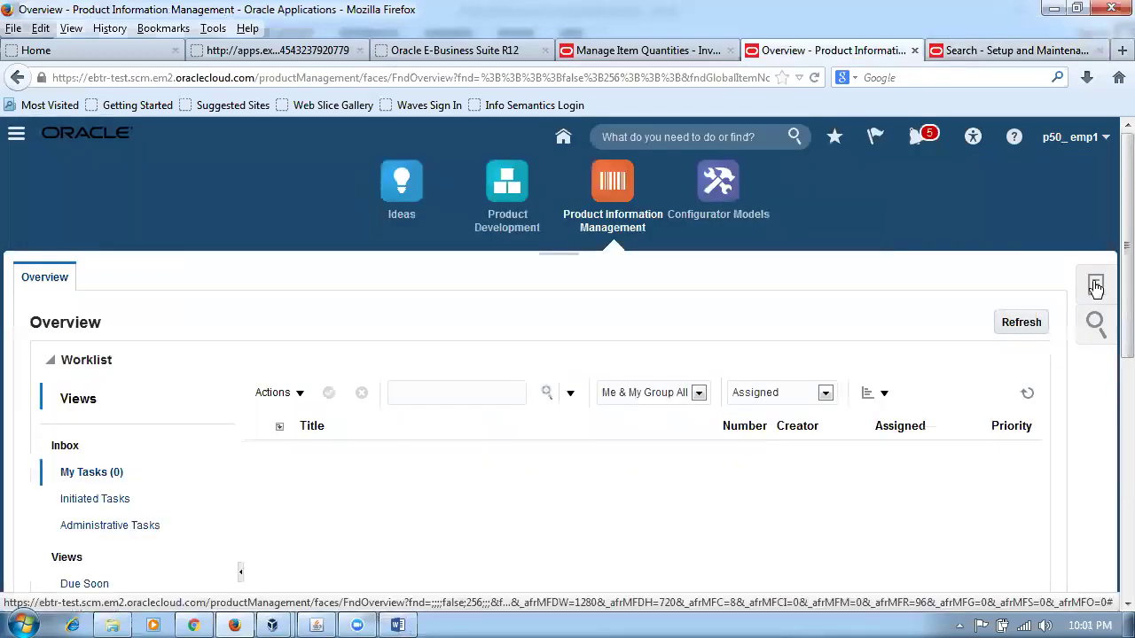
- Create a new item in organization P500 p50_master_org under Root Item Class
{"action": "left_click", "coordinate": [1095, 285]}
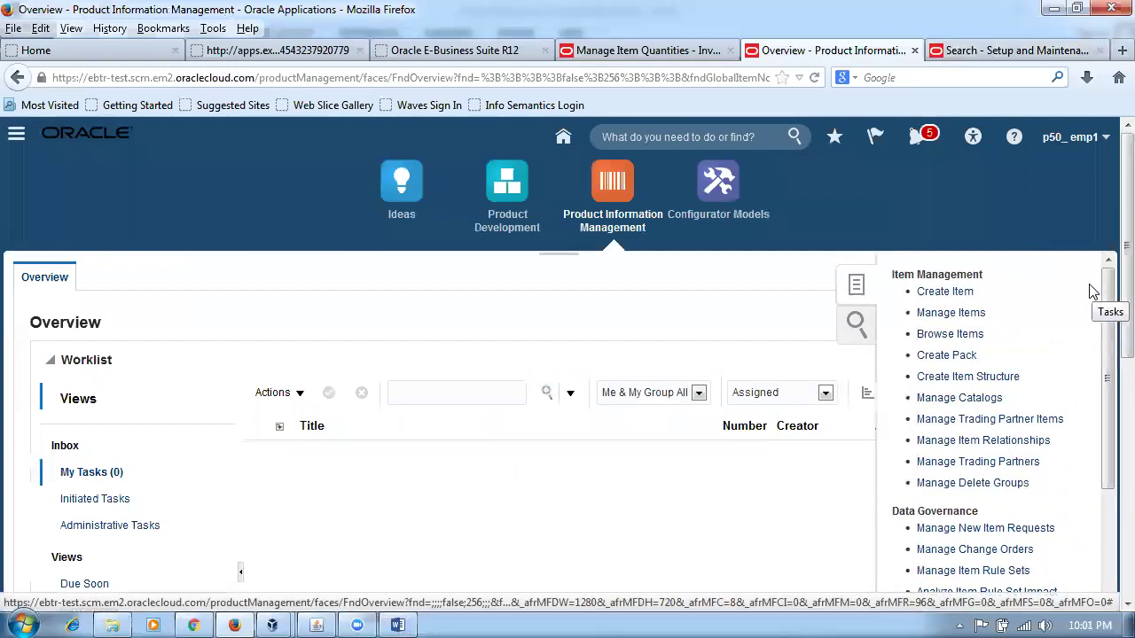
{"action": "left_click", "coordinate": [955, 298]}
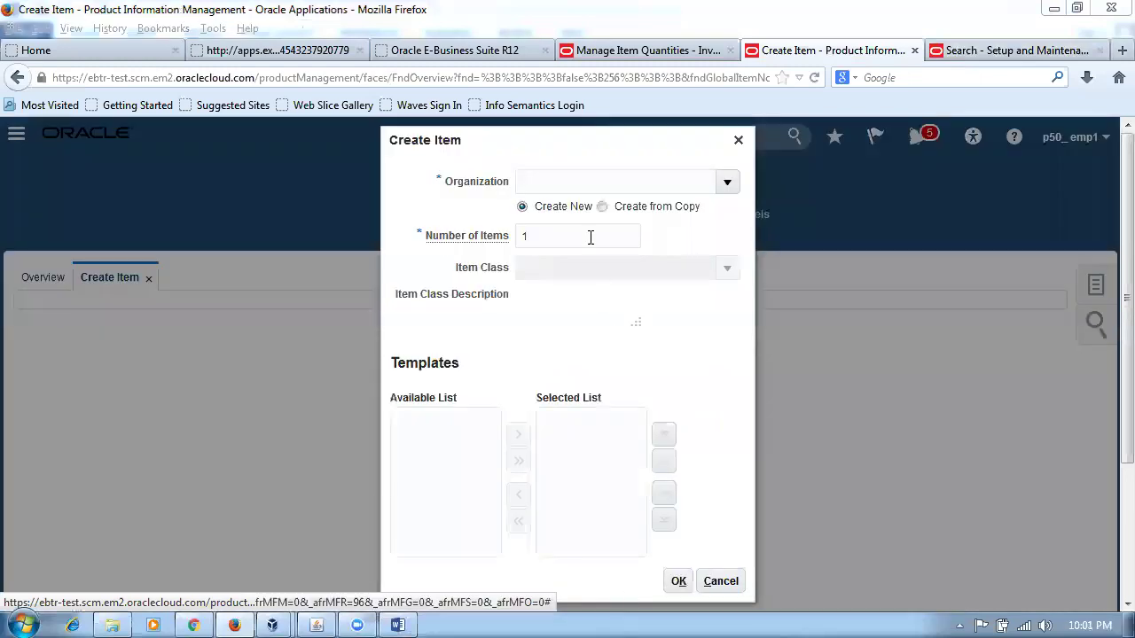
{"action": "left_click", "coordinate": [558, 176]}
{"action": "type", "text": "p50"}
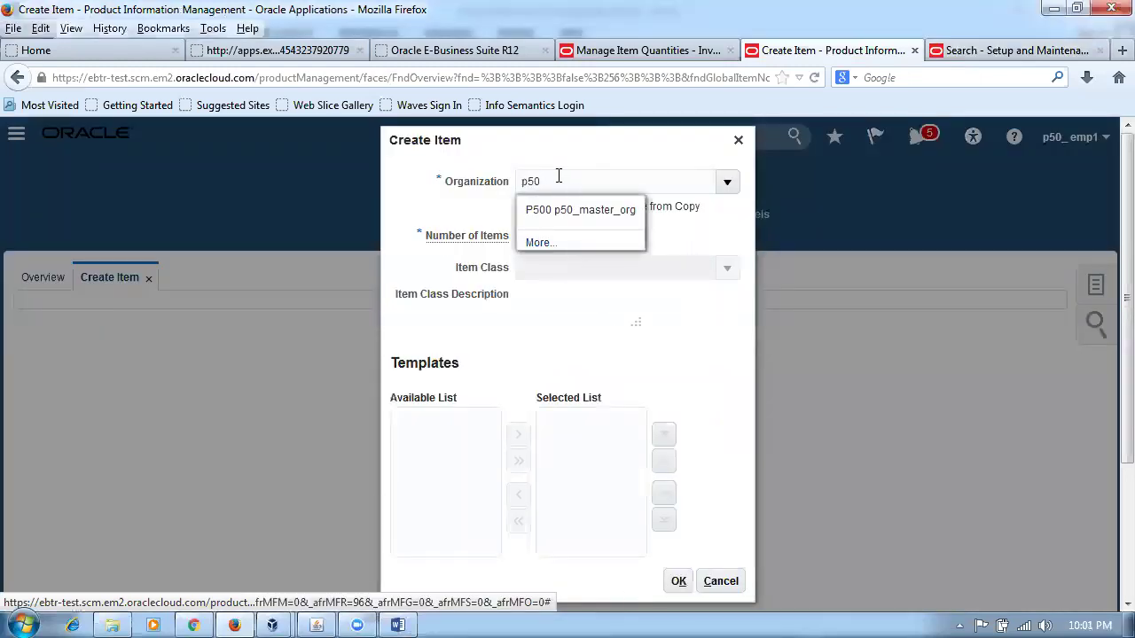
{"action": "left_click", "coordinate": [567, 216]}
{"action": "left_click", "coordinate": [564, 266]}
{"action": "type", "text": "root"}
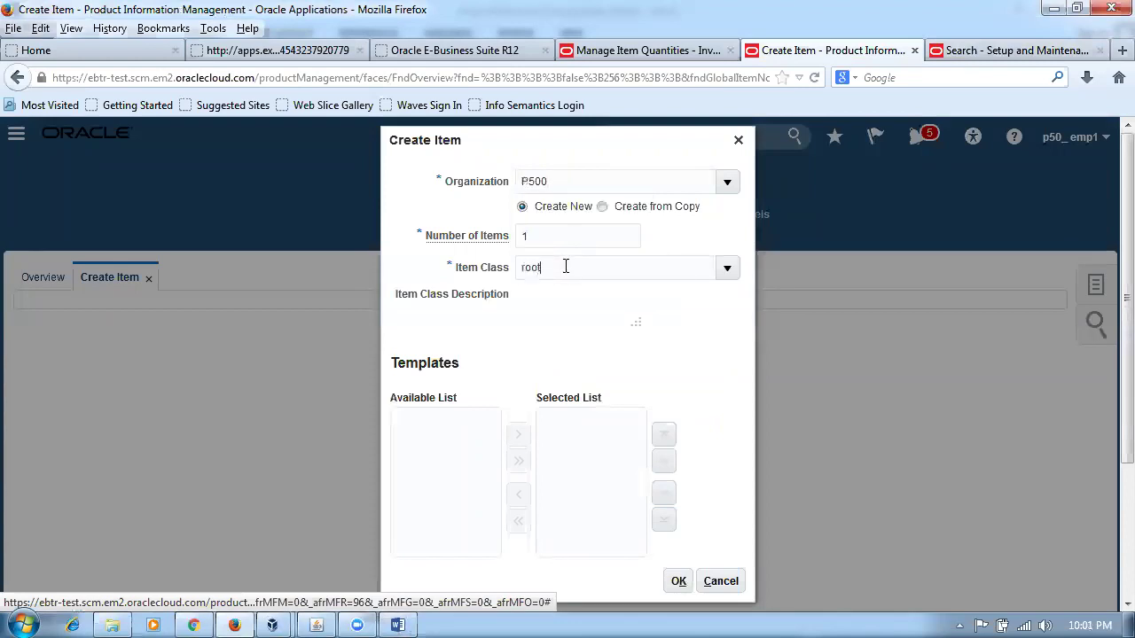
{"action": "left_click", "coordinate": [606, 294]}
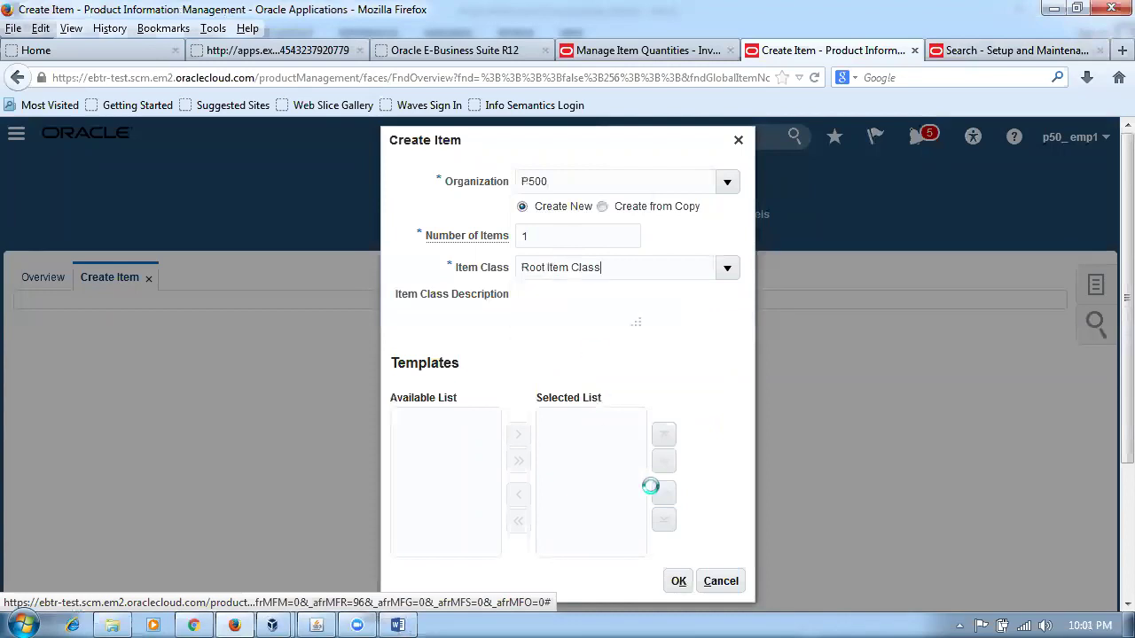
{"action": "left_click", "coordinate": [782, 581]}
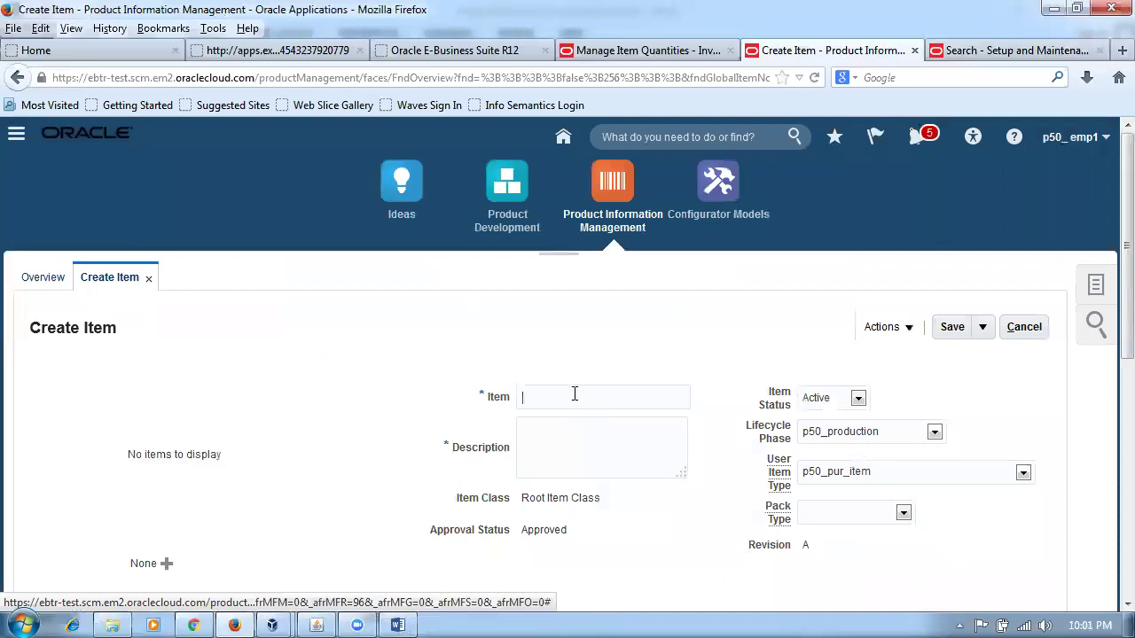
- Enter p50dual_UOM_1 as the item name and 'Dual uom test 1' as its description
{"action": "left_click", "coordinate": [573, 394]}
{"action": "type", "text": "p50dual"}
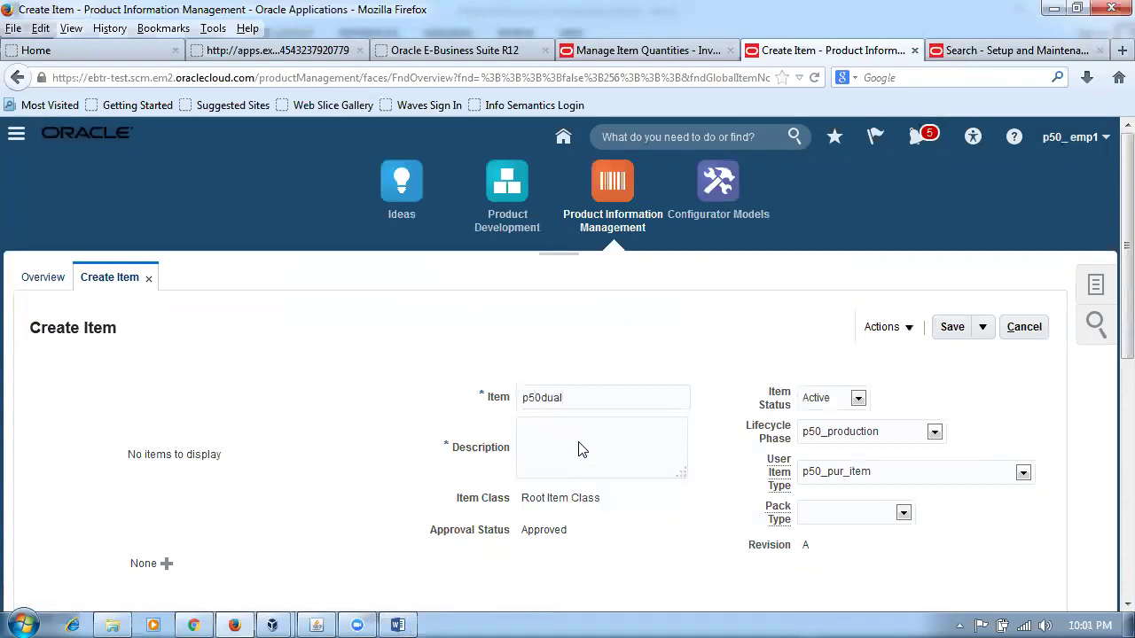
{"action": "type", "text": "_UOM_1"}
{"action": "left_click", "coordinate": [566, 438]}
{"action": "type", "text": "Dual uom test 1"}
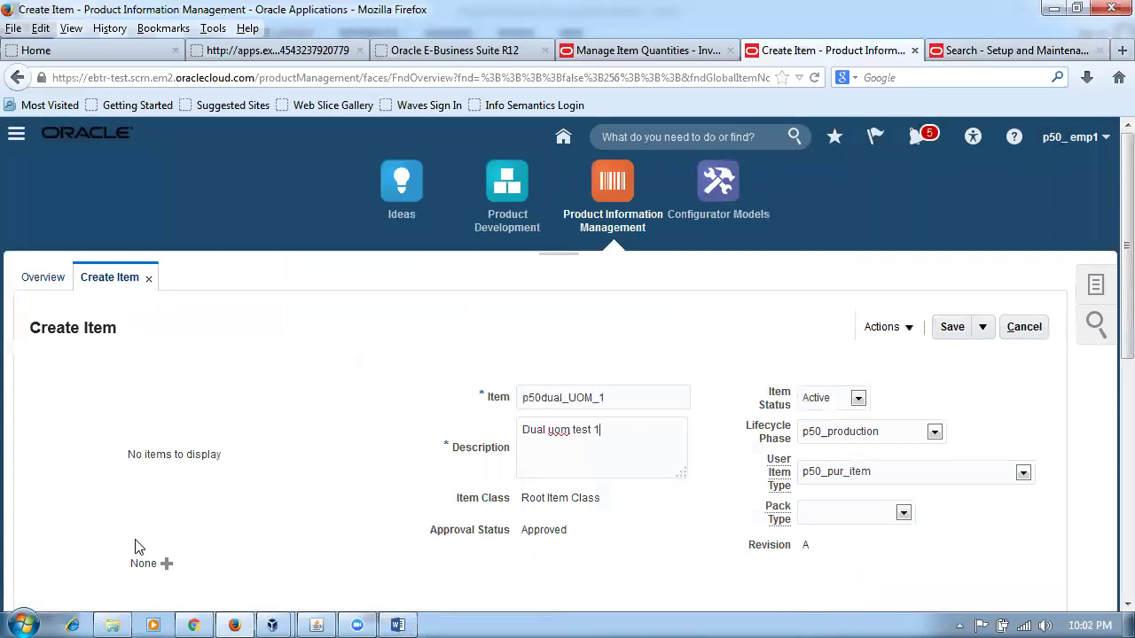
- Replace the primary unit of measure Each with p50_Meters
{"action": "scroll", "coordinate": [288, 492], "scroll_direction": "down", "scroll_amount": 3}
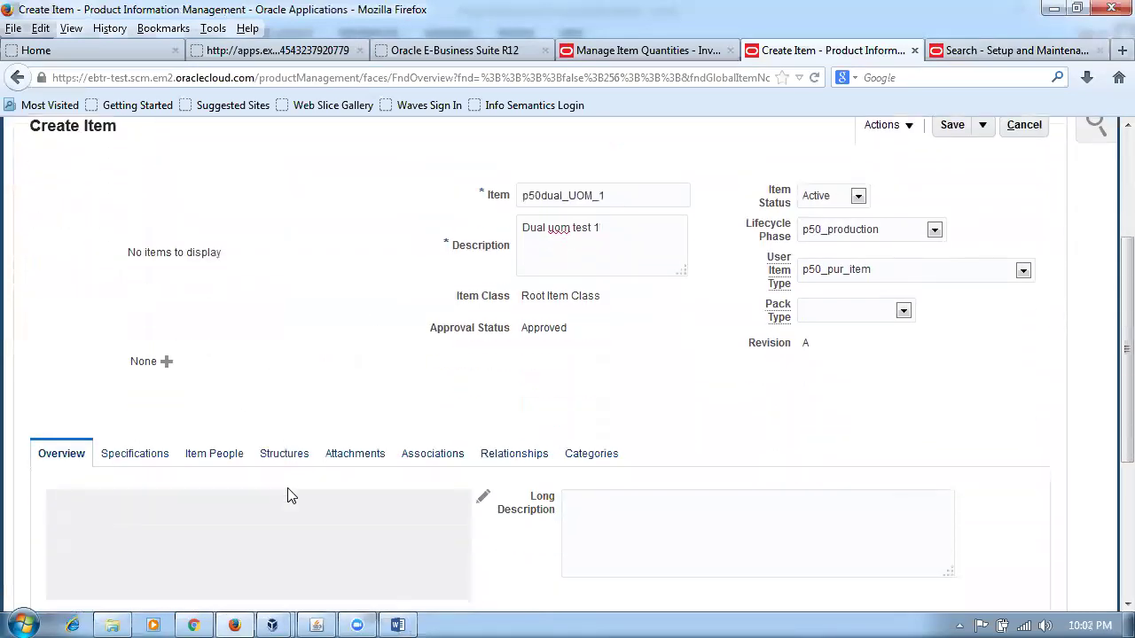
{"action": "scroll", "coordinate": [290, 496], "scroll_direction": "down", "scroll_amount": 4}
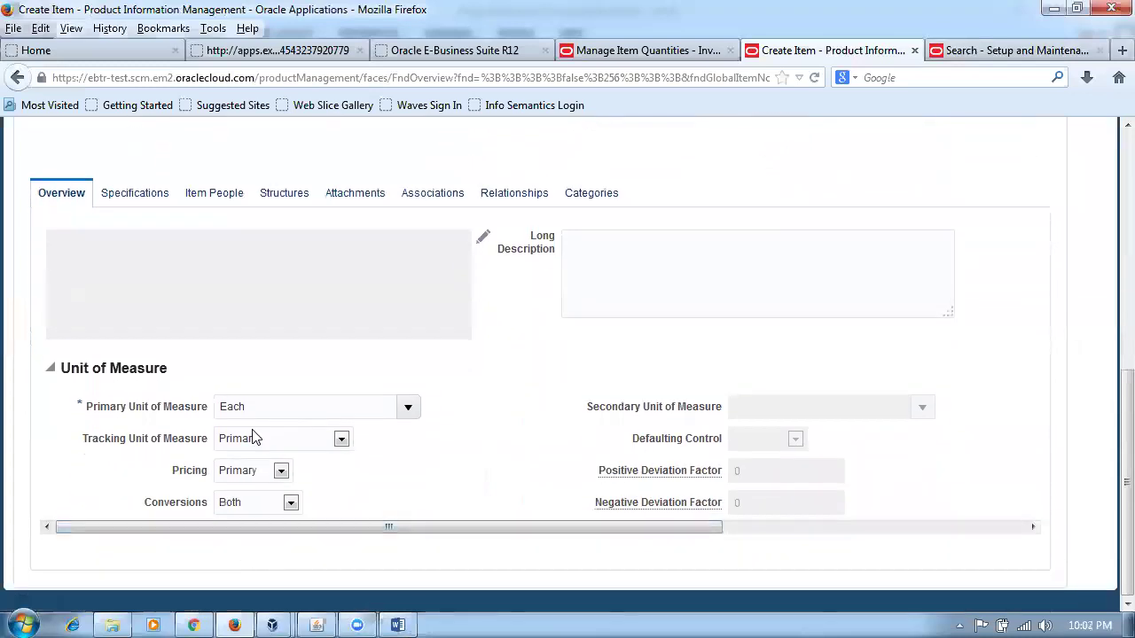
{"action": "left_click_drag", "start_coordinate": [266, 407], "coordinate": [148, 417]}
{"action": "type", "text": "p50"}
{"action": "key", "text": "Tab"}
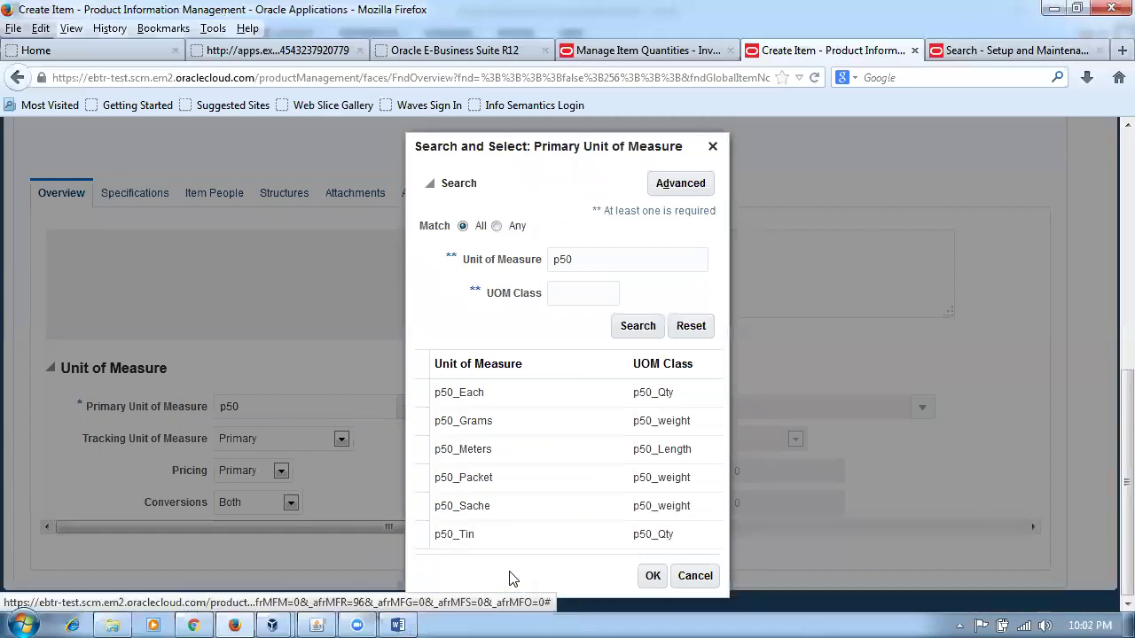
{"action": "left_click", "coordinate": [494, 455]}
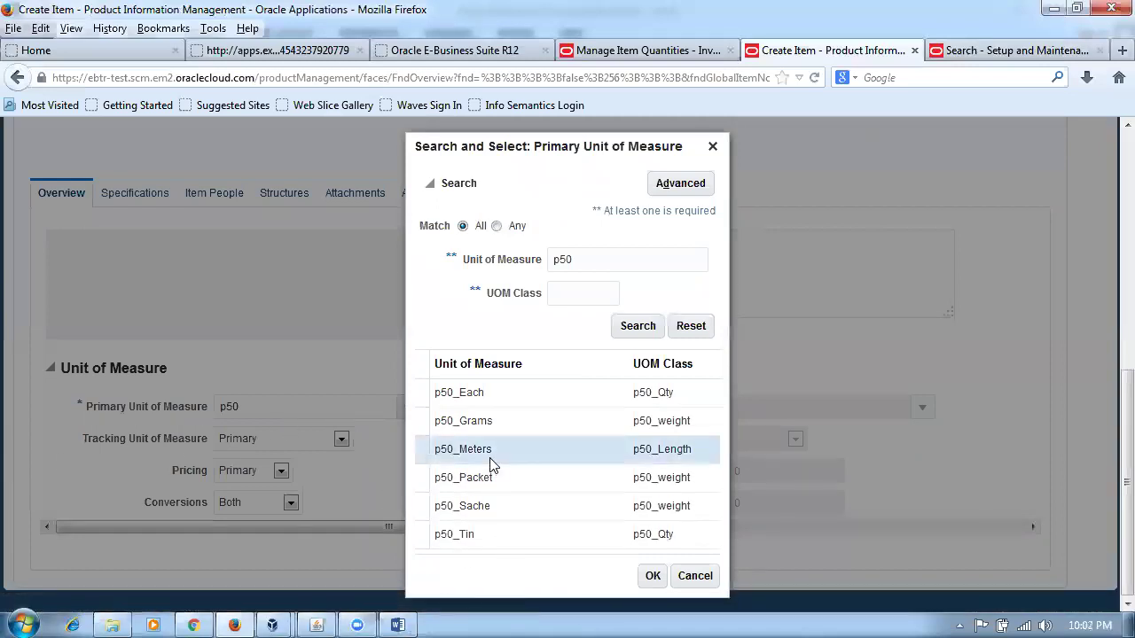
{"action": "left_click", "coordinate": [653, 577]}
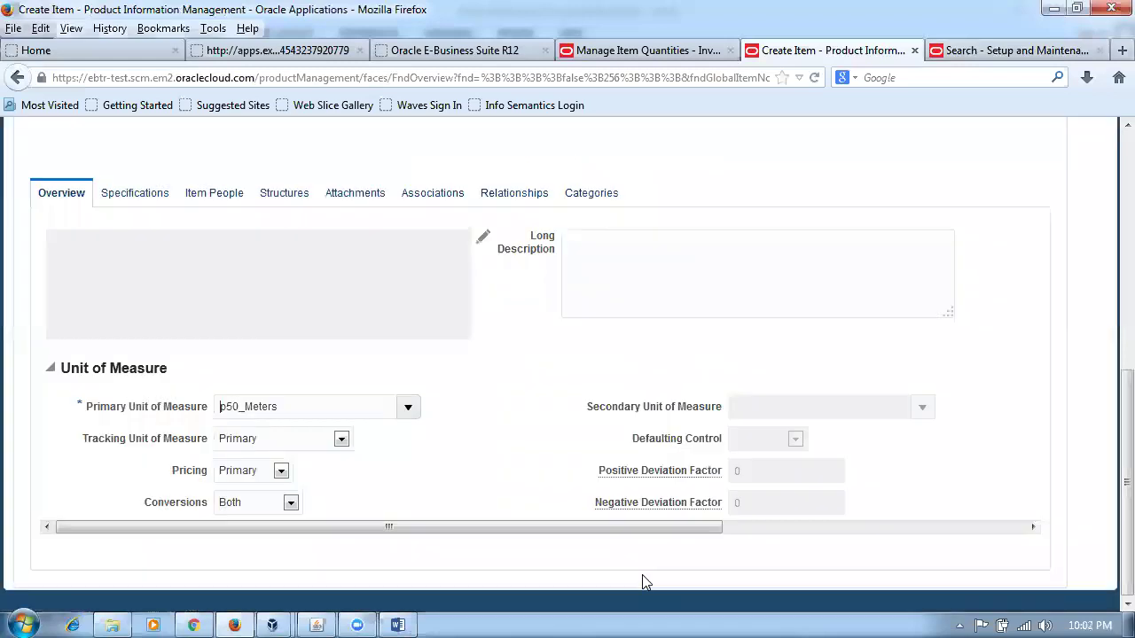
- Set tracking to Primary and Secondary units, and keep pricing on Primary
{"action": "left_click", "coordinate": [274, 442]}
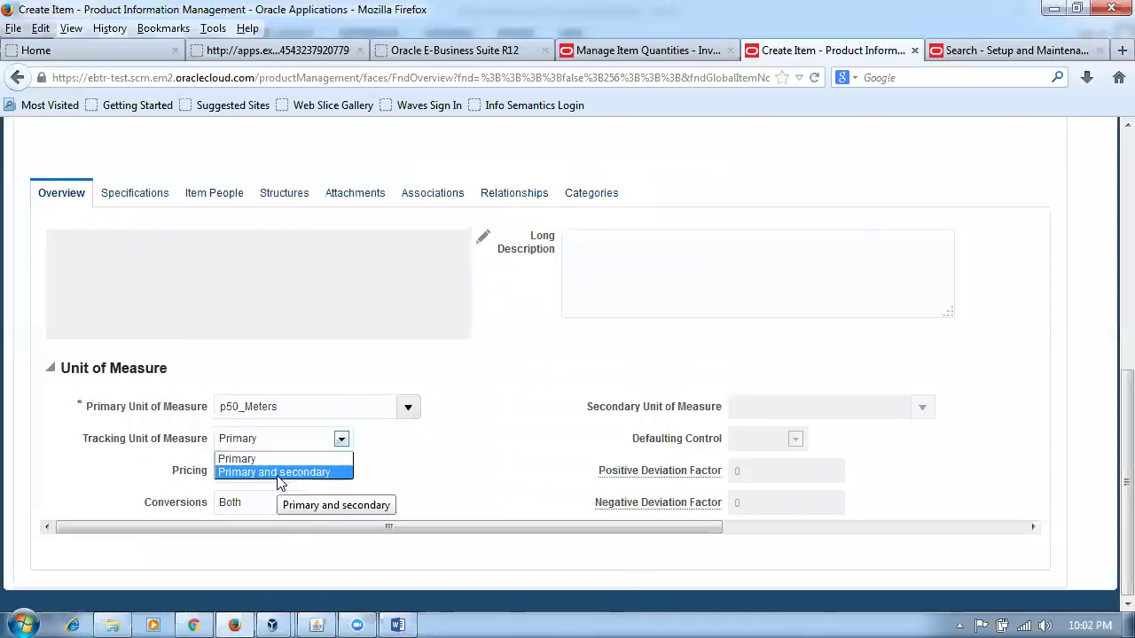
{"action": "left_click", "coordinate": [279, 476]}
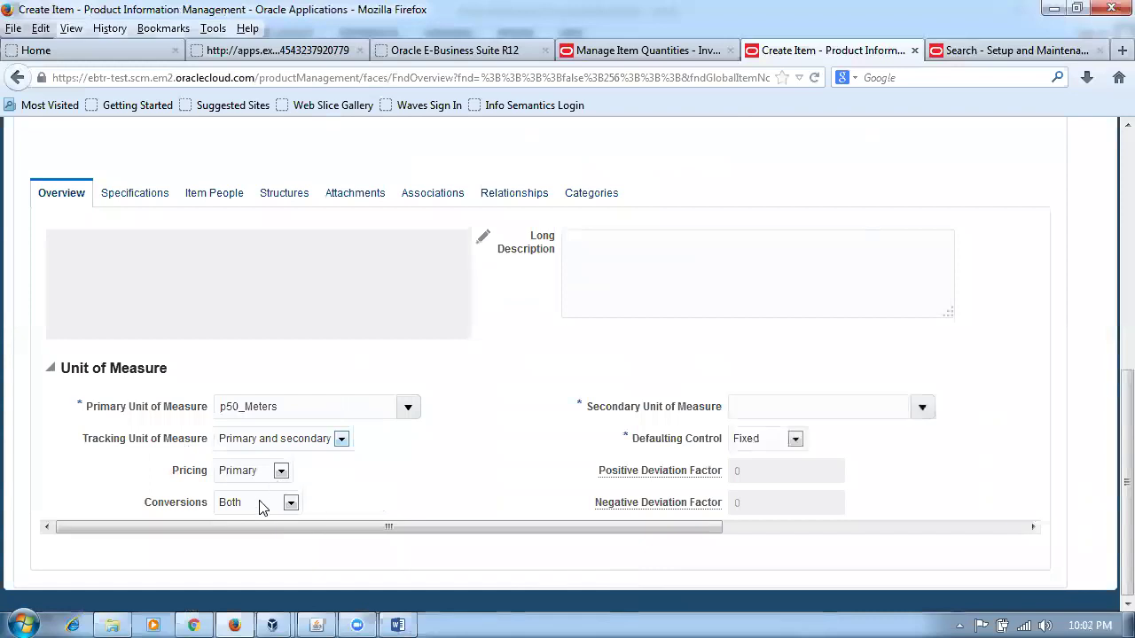
{"action": "left_click", "coordinate": [247, 477]}
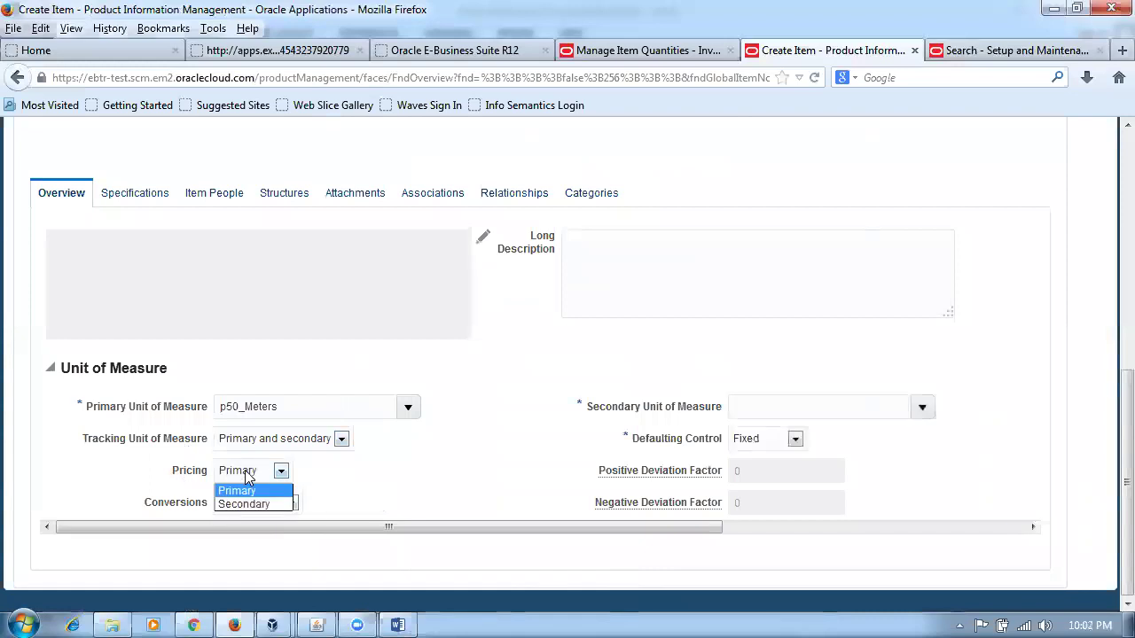
{"action": "left_click", "coordinate": [249, 477]}
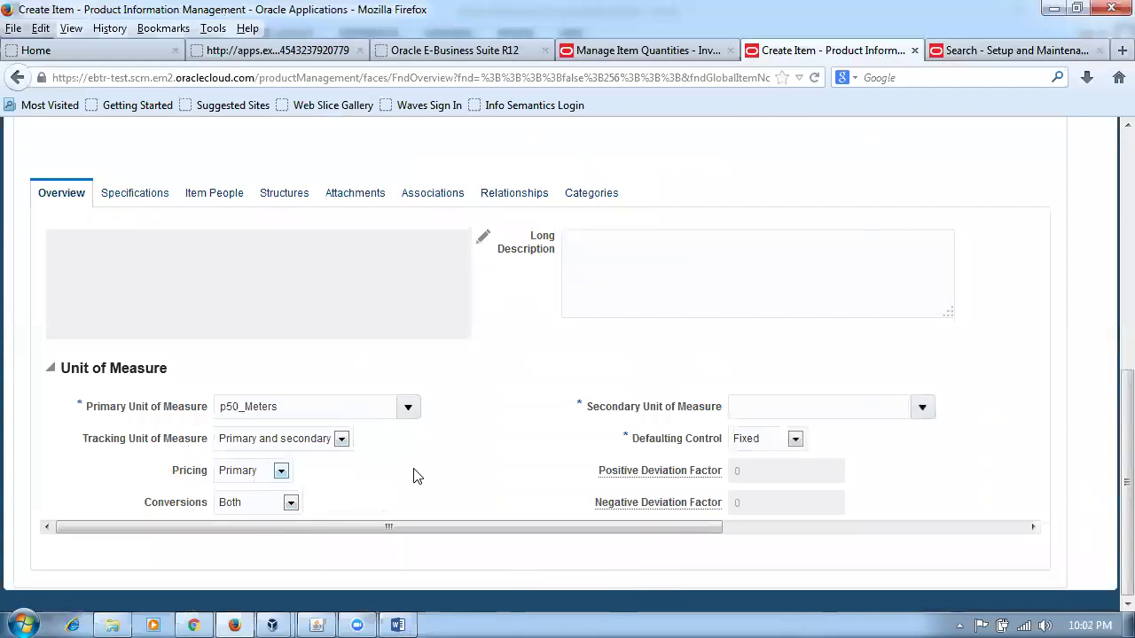
{"action": "left_click", "coordinate": [233, 474]}
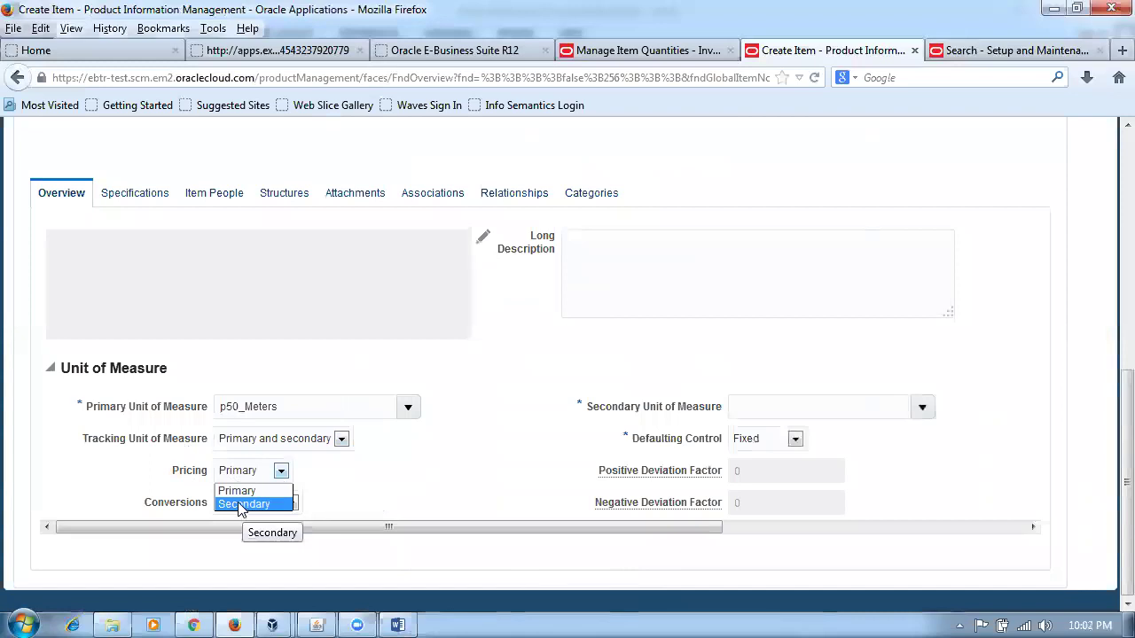
{"action": "left_click", "coordinate": [235, 489]}
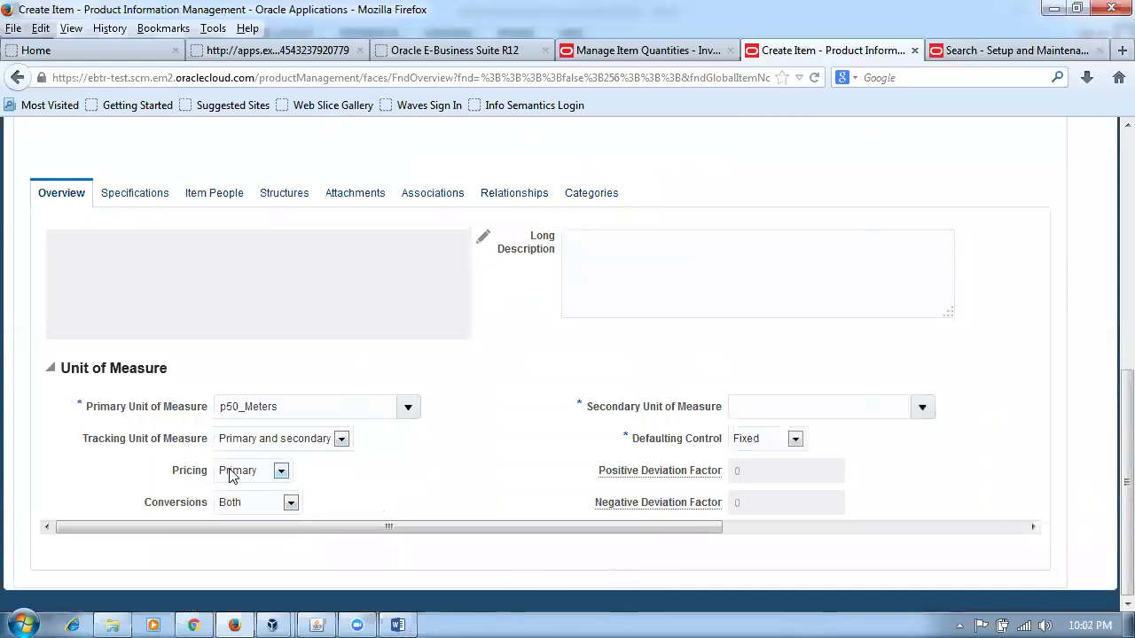
- Keep conversions on Both and begin entering p50 as the secondary unit
{"action": "left_click", "coordinate": [257, 505]}
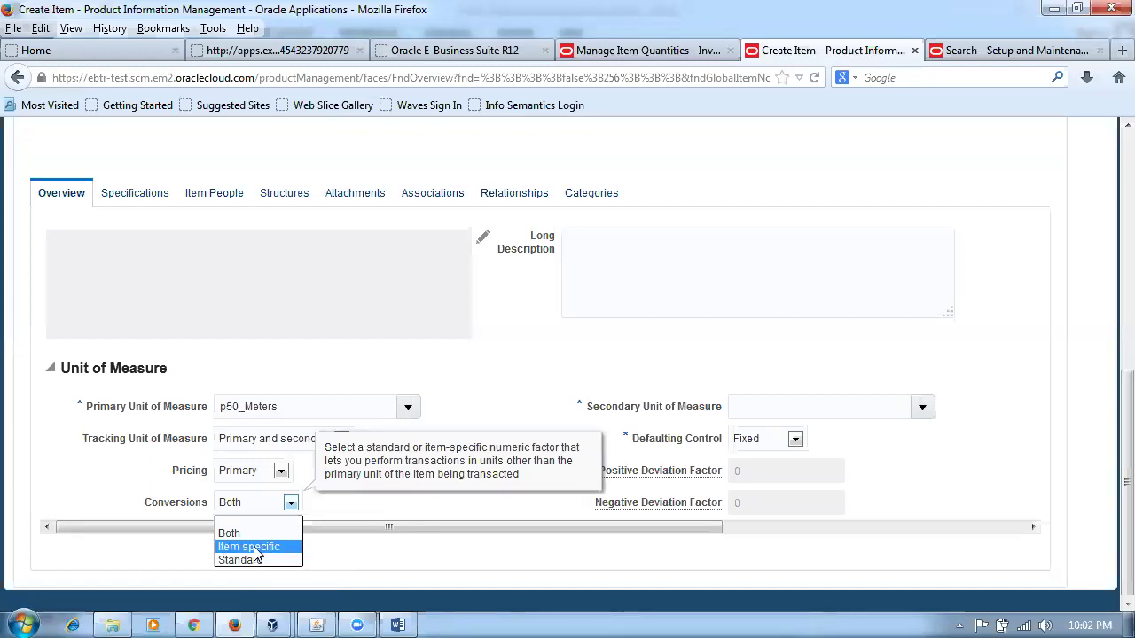
{"action": "left_click", "coordinate": [246, 507]}
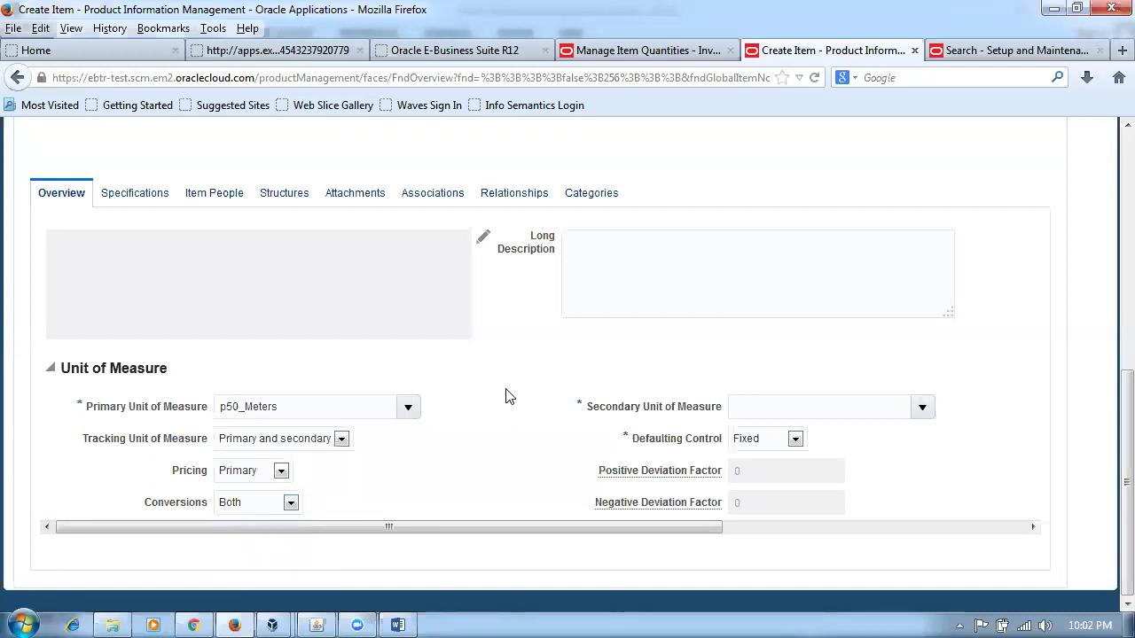
{"action": "left_click", "coordinate": [768, 406]}
{"action": "type", "text": "p50"}
- Choose p50_Grams from the p50 unit search results as the secondary unit of measure
{"action": "left_click", "coordinate": [736, 480]}
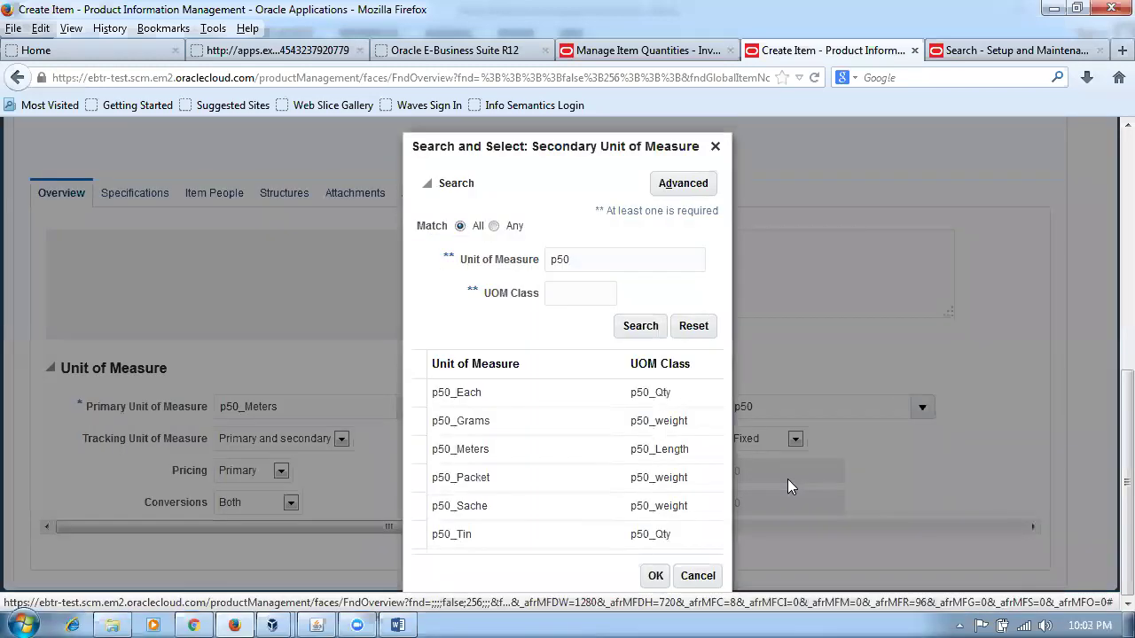
{"action": "left_click", "coordinate": [549, 424]}
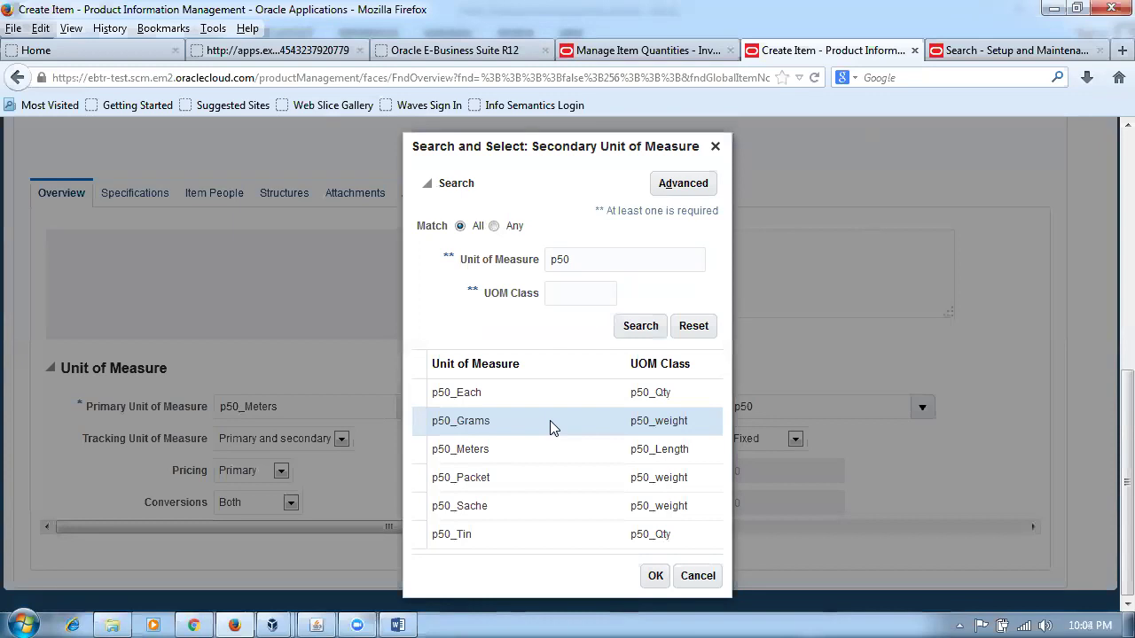
{"action": "left_click", "coordinate": [550, 425]}
{"action": "left_click", "coordinate": [654, 577]}
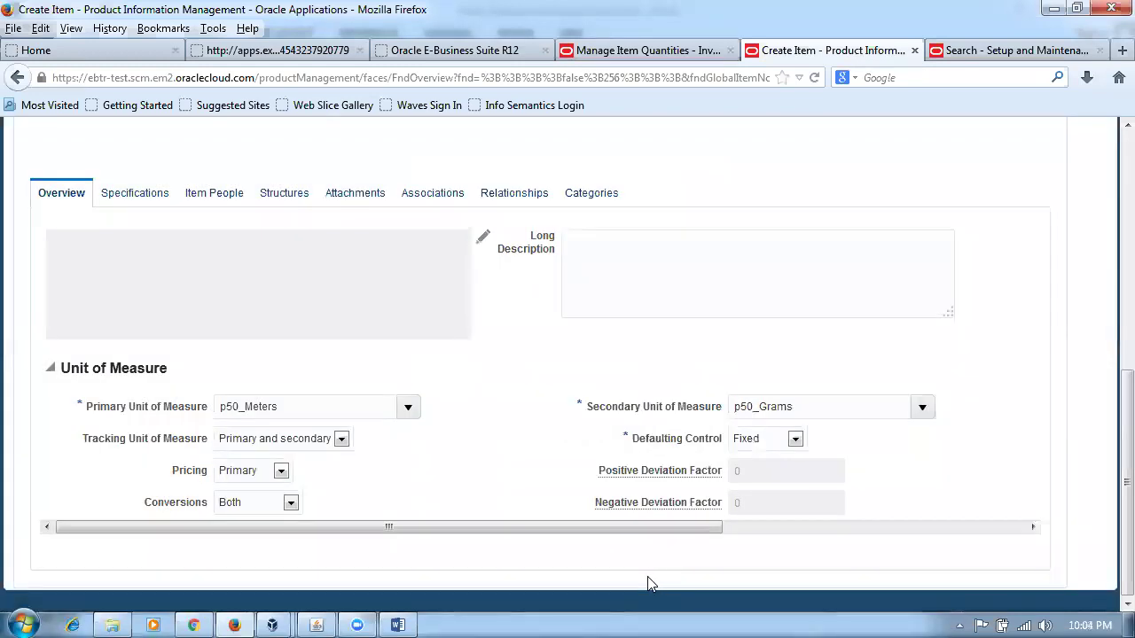
{"action": "double_click", "coordinate": [286, 406]}
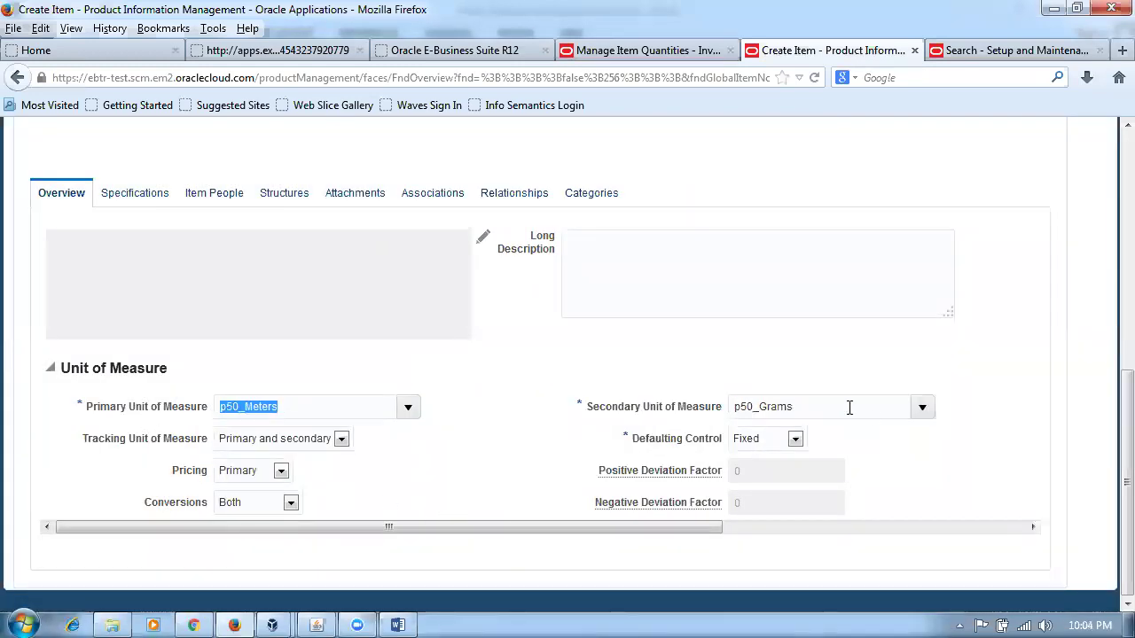
{"action": "double_click", "coordinate": [812, 403]}
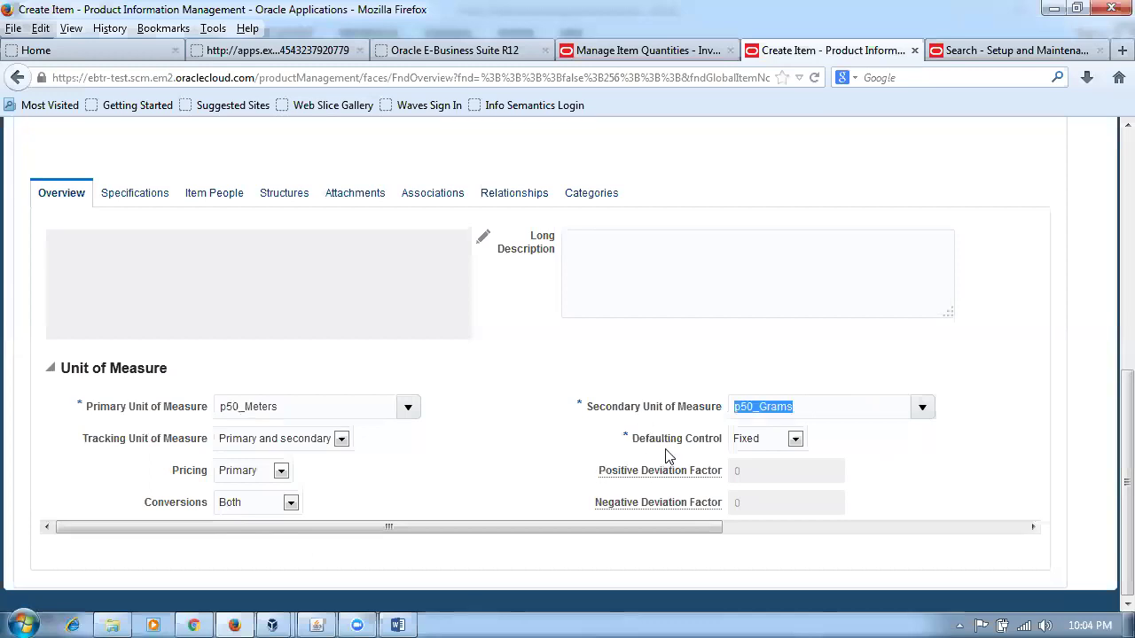
{"action": "left_click", "coordinate": [761, 441]}
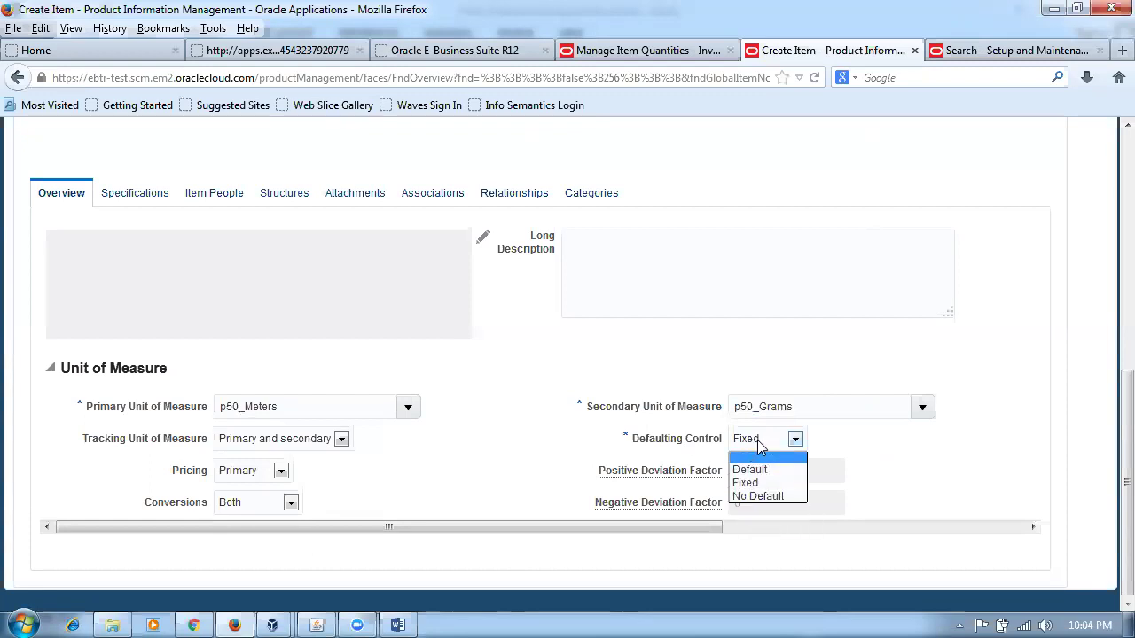
{"action": "left_click", "coordinate": [758, 446]}
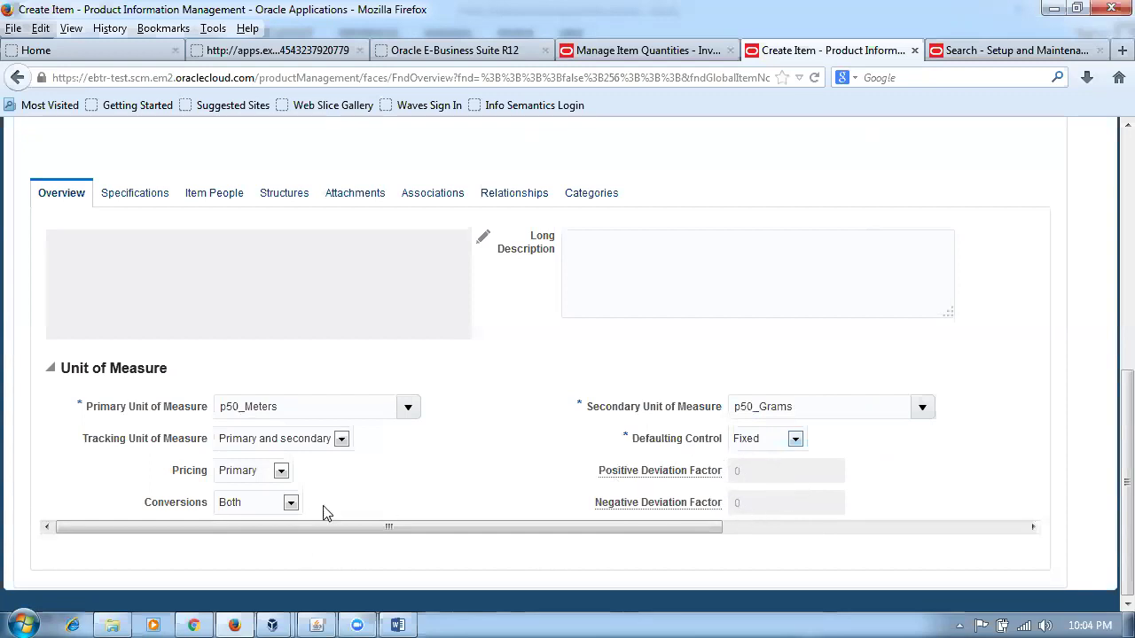
{"action": "double_click", "coordinate": [286, 409]}
{"action": "left_click", "coordinate": [812, 406]}
{"action": "double_click", "coordinate": [812, 406]}
{"action": "left_click", "coordinate": [529, 424]}
{"action": "scroll", "coordinate": [520, 413], "scroll_direction": "up", "scroll_amount": 4}
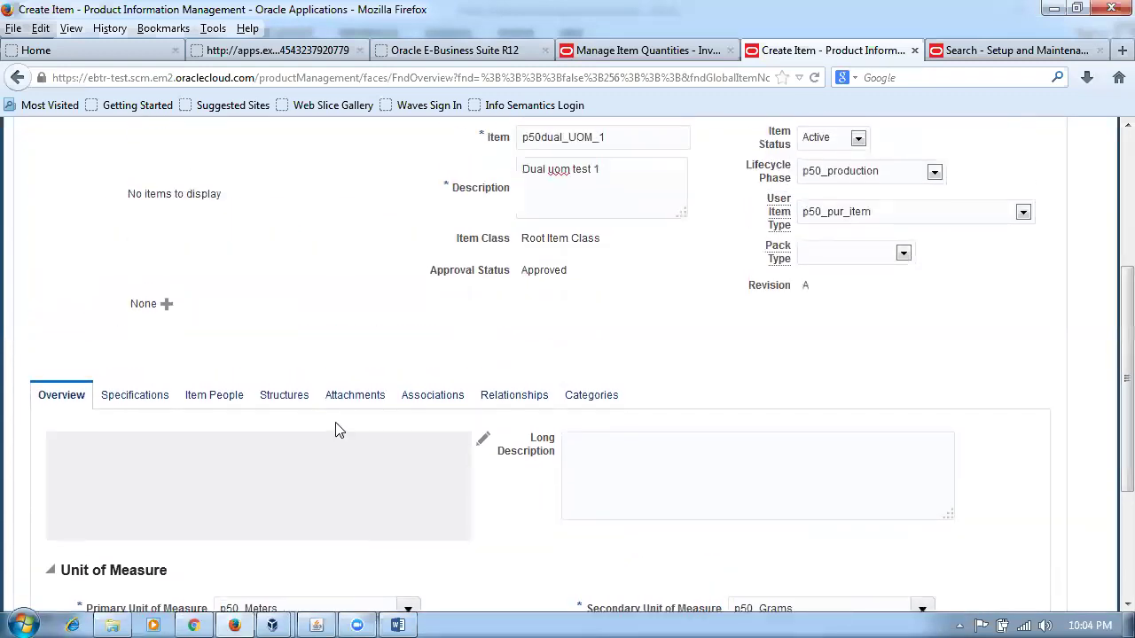
- Add organization P503 to the item's organization associations
{"action": "left_click", "coordinate": [433, 397]}
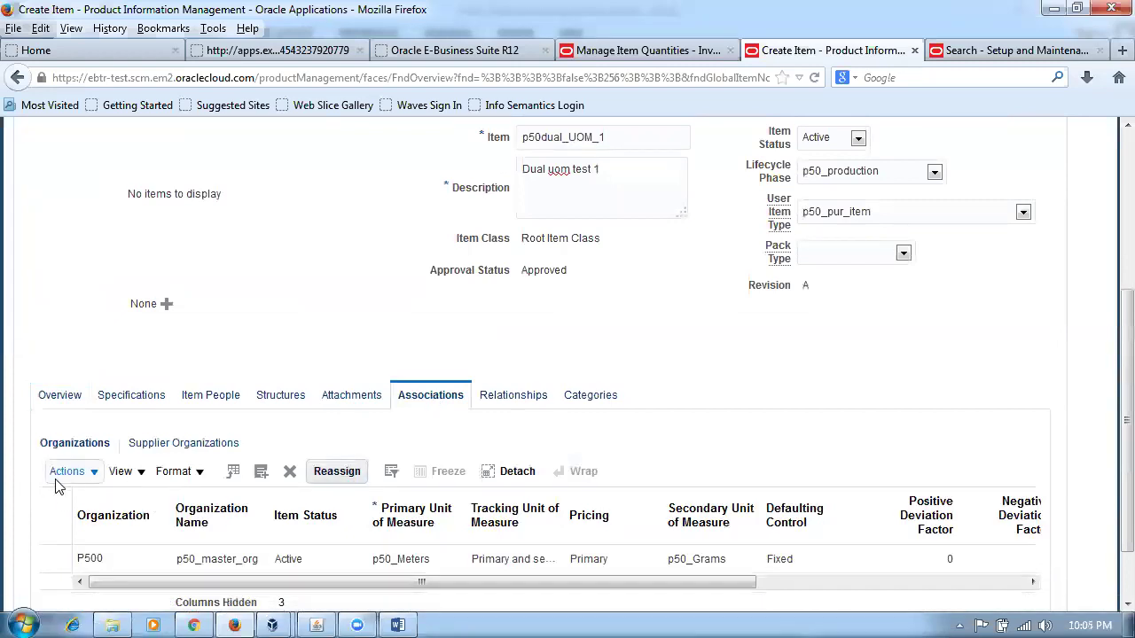
{"action": "left_click", "coordinate": [62, 474]}
{"action": "left_click", "coordinate": [89, 524]}
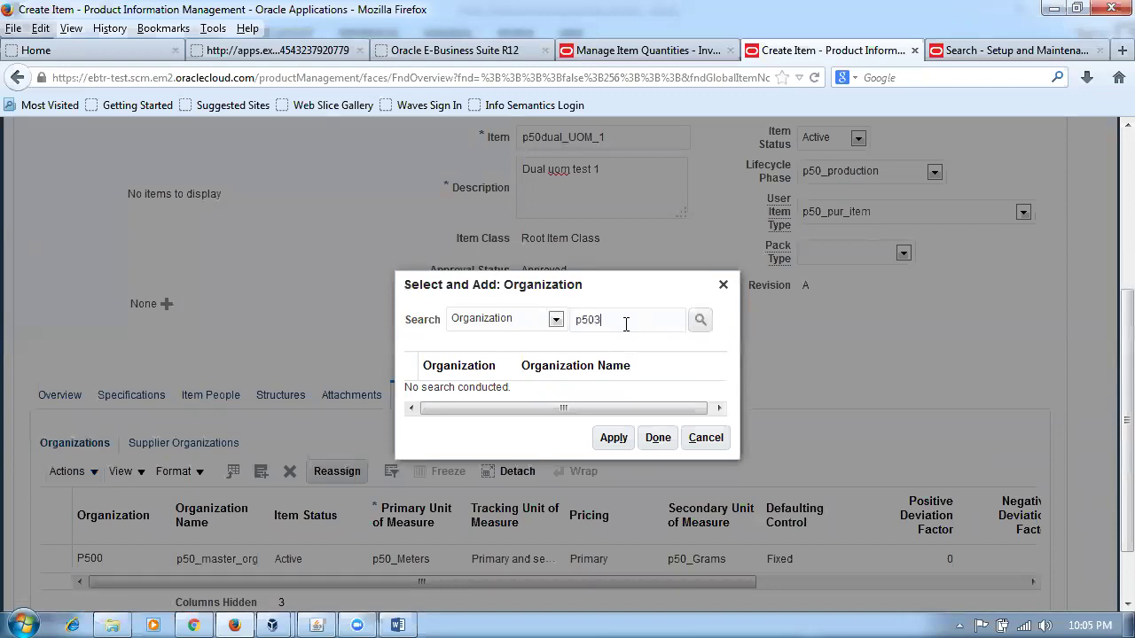
{"action": "left_click", "coordinate": [700, 319]}
{"action": "left_click", "coordinate": [582, 396]}
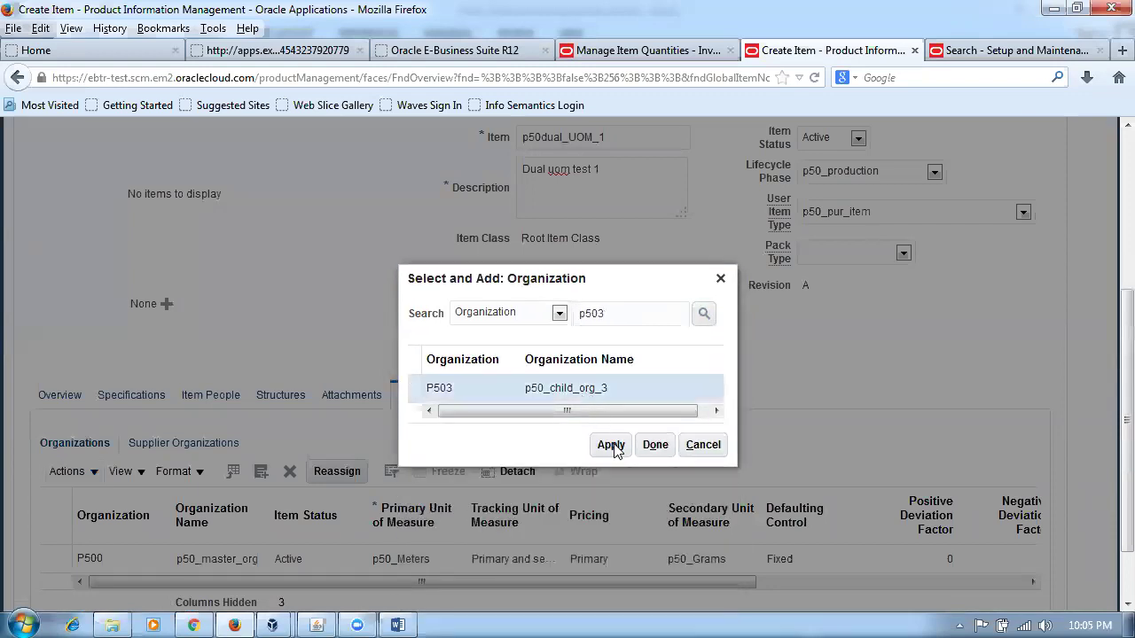
{"action": "left_click", "coordinate": [611, 444]}
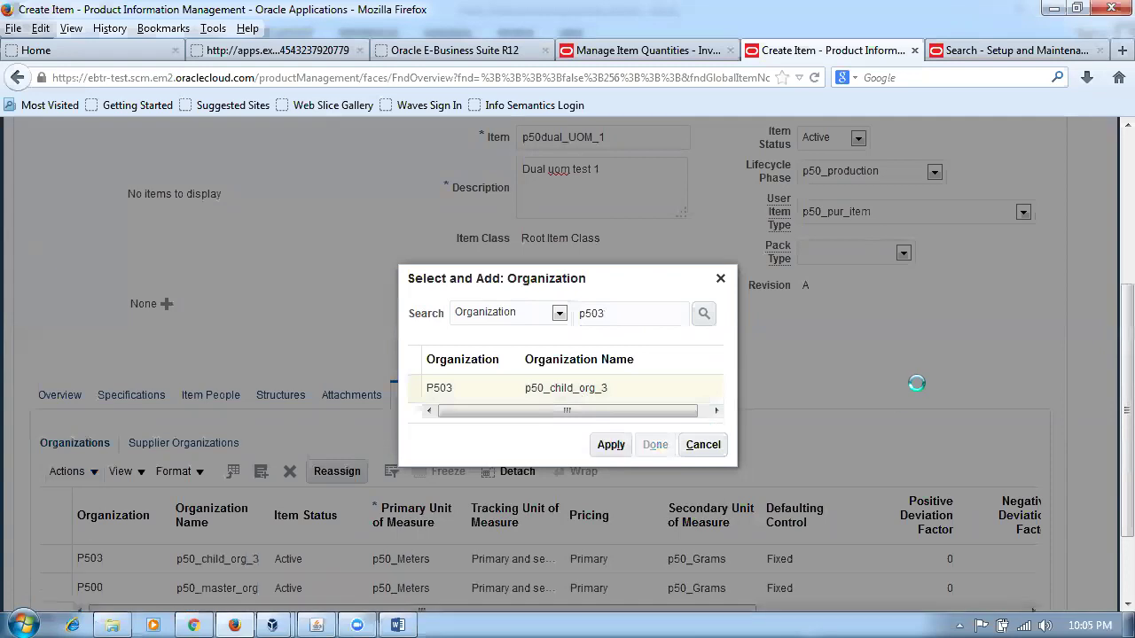
- Save and close item p50dual_UOM_1
{"action": "scroll", "coordinate": [729, 436], "scroll_direction": "down", "scroll_amount": 4}
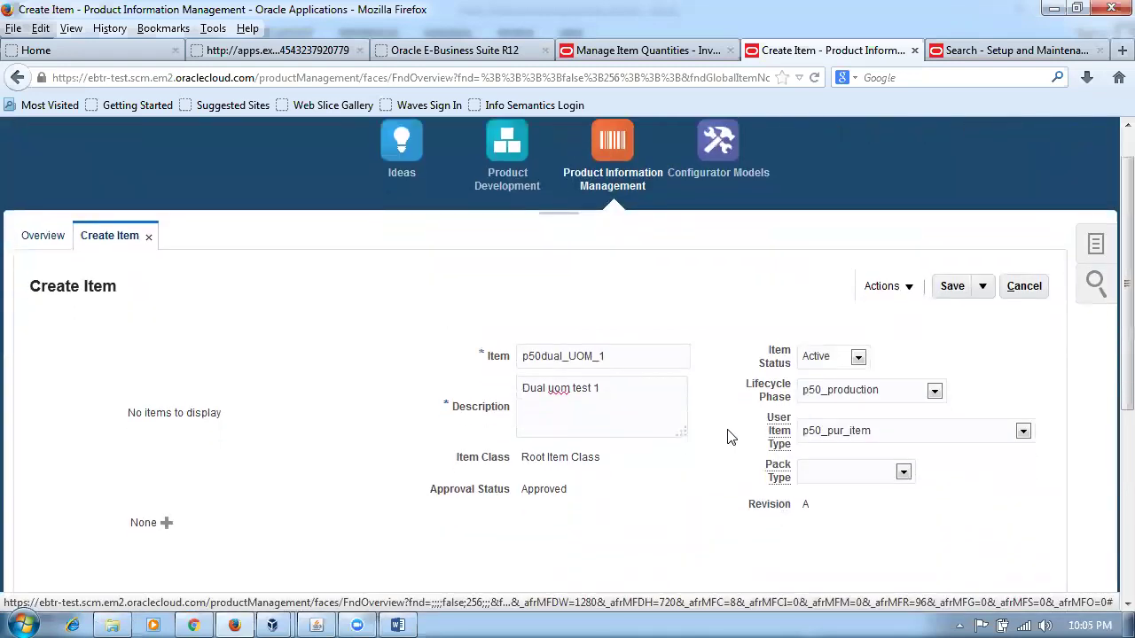
{"action": "scroll", "coordinate": [729, 436], "scroll_direction": "down", "scroll_amount": 3}
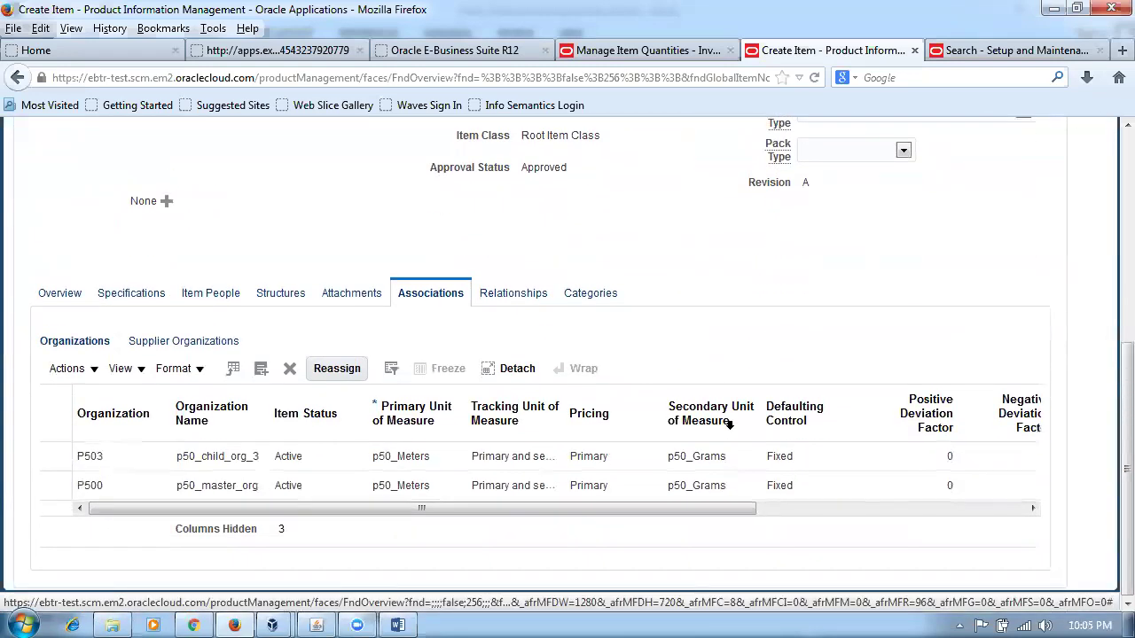
{"action": "scroll", "coordinate": [729, 426], "scroll_direction": "up", "scroll_amount": 6}
{"action": "left_click", "coordinate": [984, 268]}
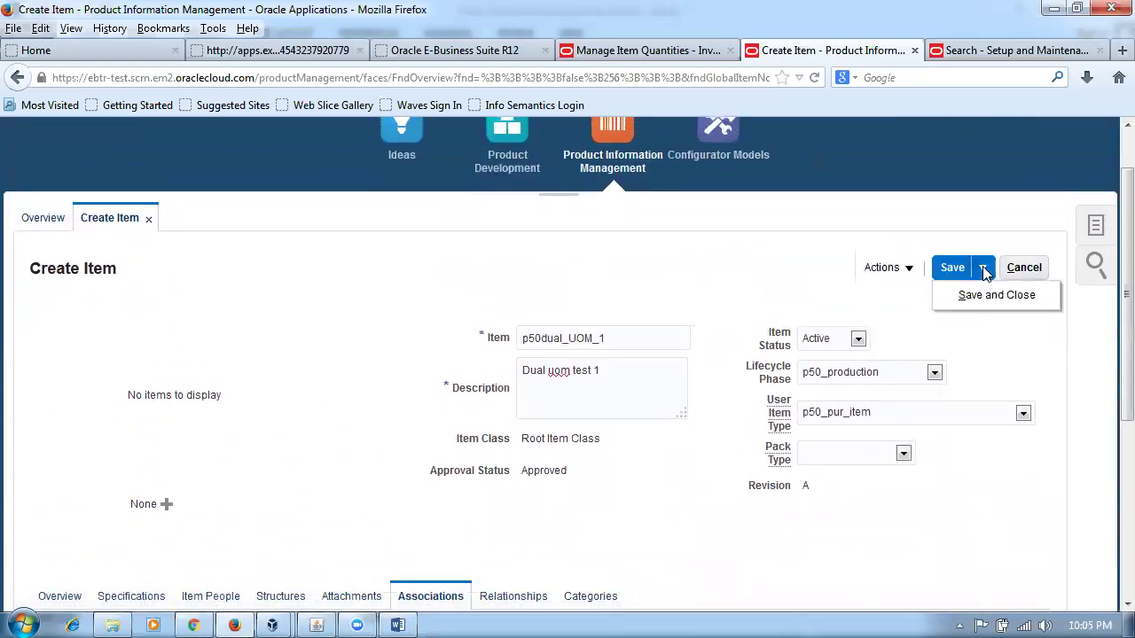
{"action": "left_click", "coordinate": [979, 300]}
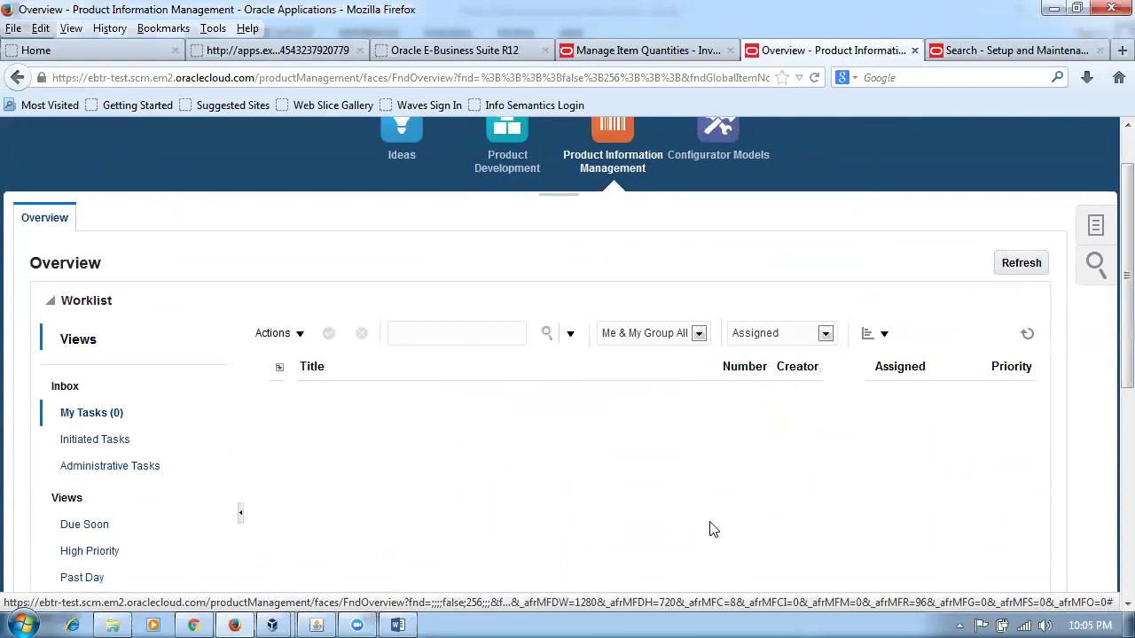
- Start a new miscellaneous transaction from the inventory item quantities page
{"action": "scroll", "coordinate": [732, 487], "scroll_direction": "up", "scroll_amount": 1}
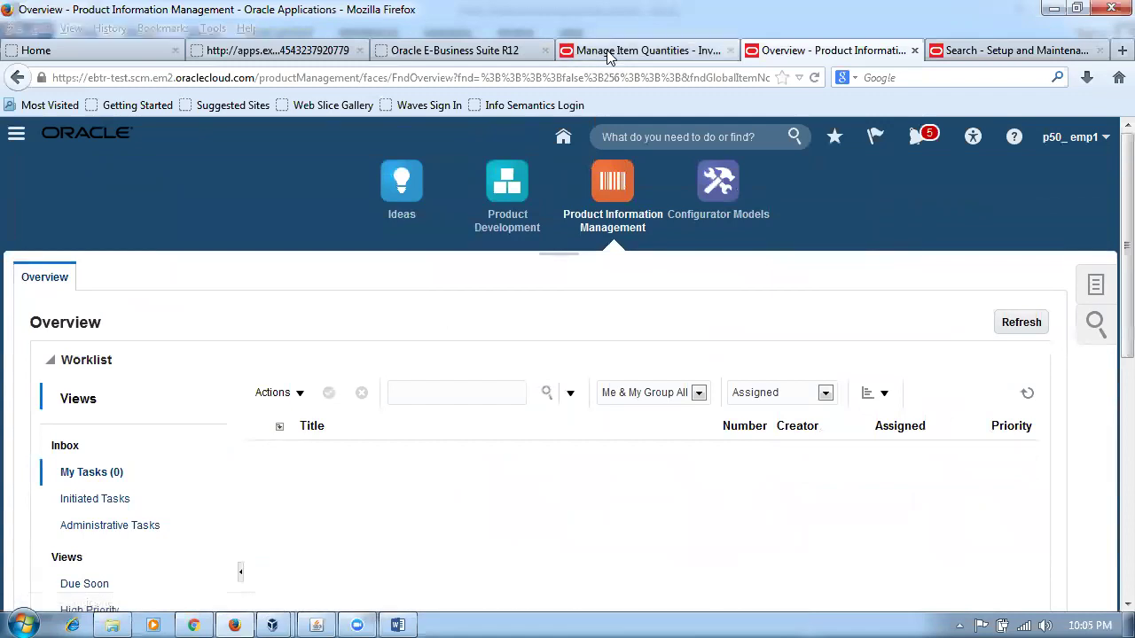
{"action": "left_click", "coordinate": [576, 50]}
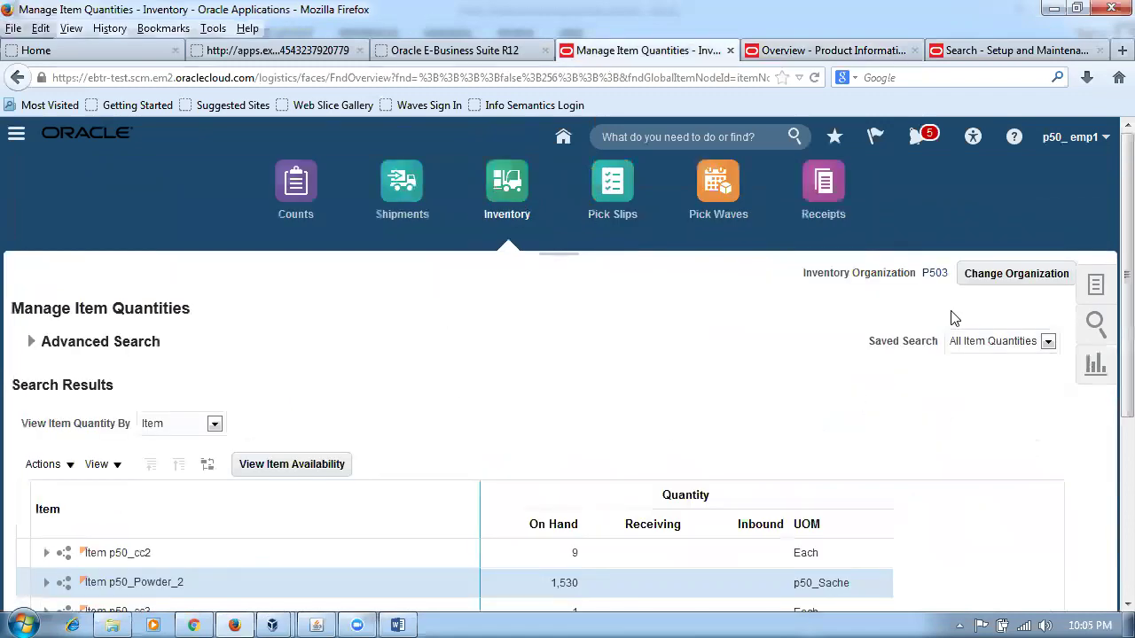
{"action": "left_click", "coordinate": [1095, 282]}
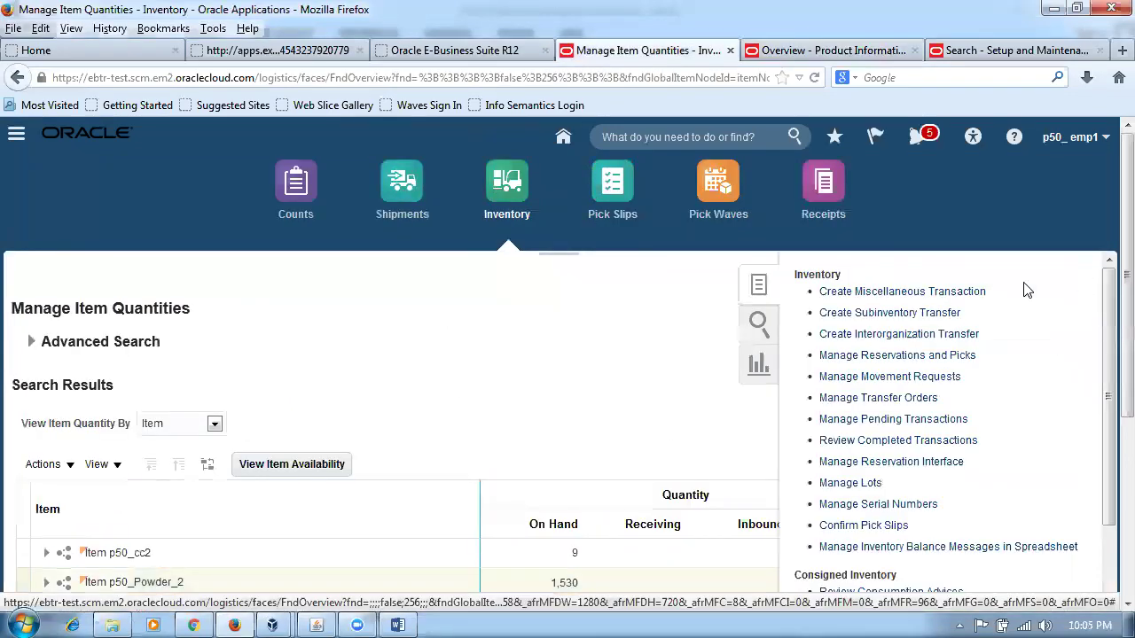
{"action": "left_click", "coordinate": [840, 299]}
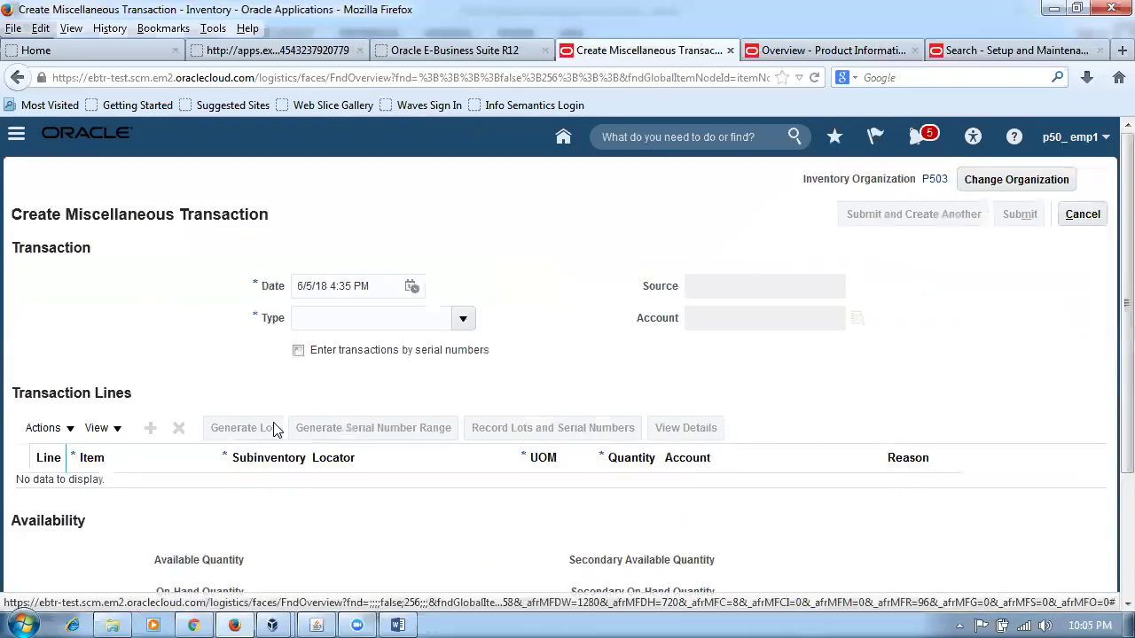
- Set the transaction type to Miscellaneous Receipt and the account to 10-100-1000
{"action": "scroll", "coordinate": [273, 430], "scroll_direction": "down", "scroll_amount": 2}
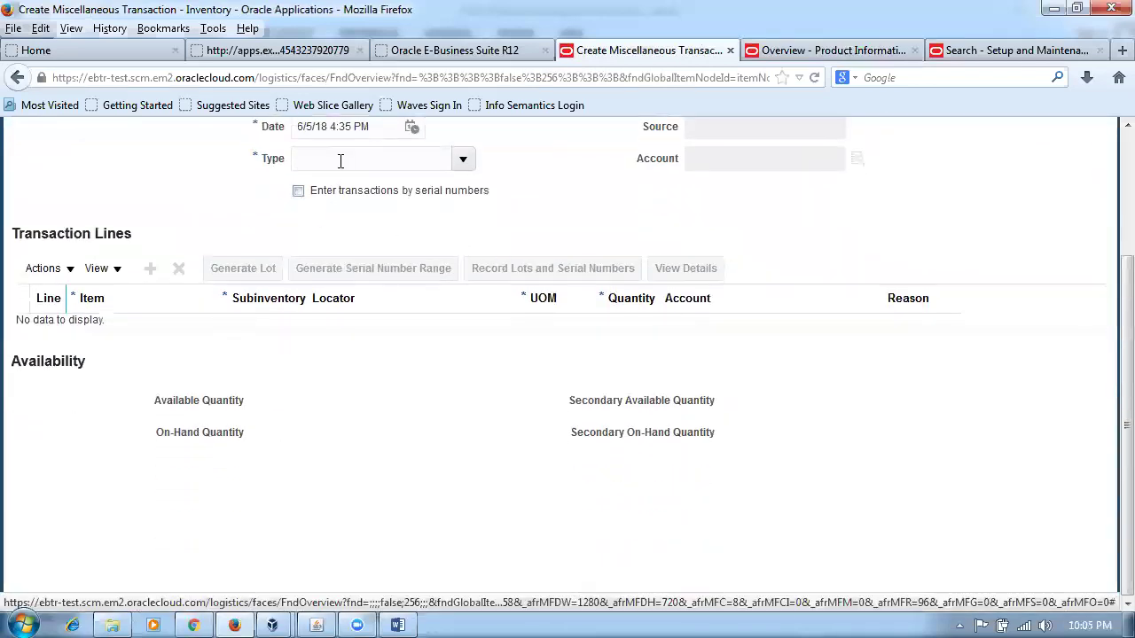
{"action": "type", "text": "mi"}
{"action": "key", "text": "Tab"}
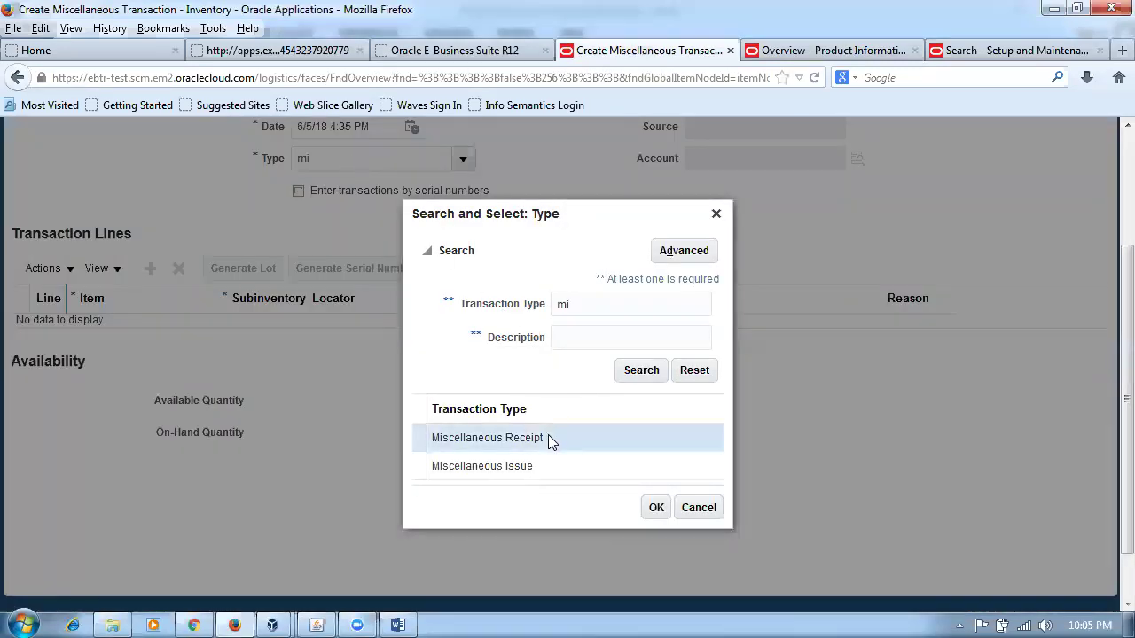
{"action": "left_click", "coordinate": [656, 507]}
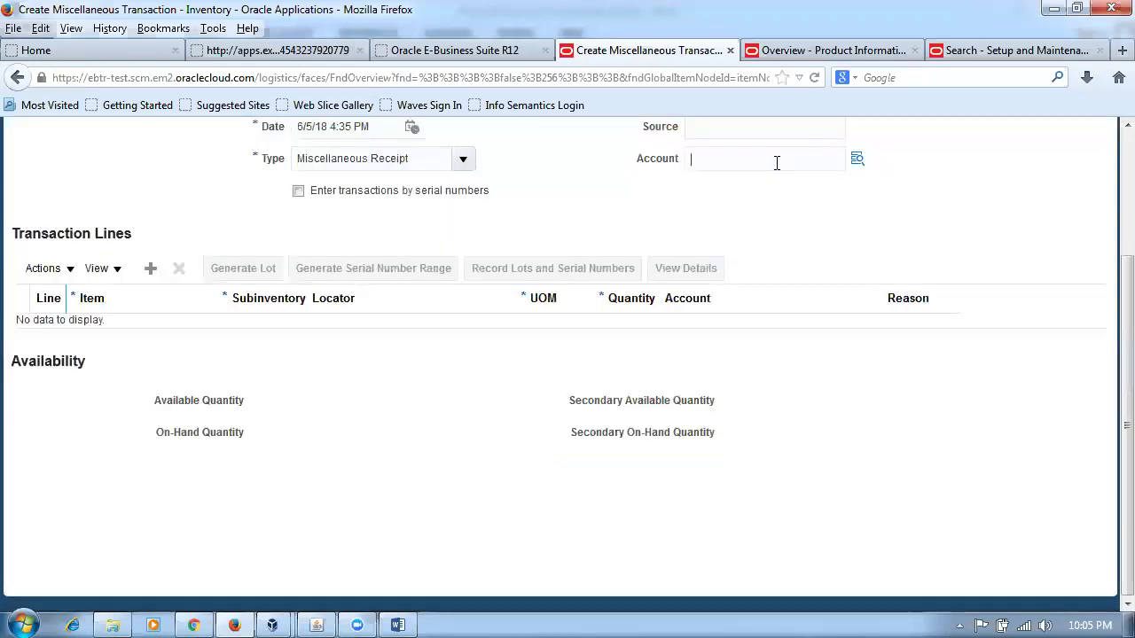
{"action": "type", "text": "1"}
{"action": "left_click", "coordinate": [762, 183]}
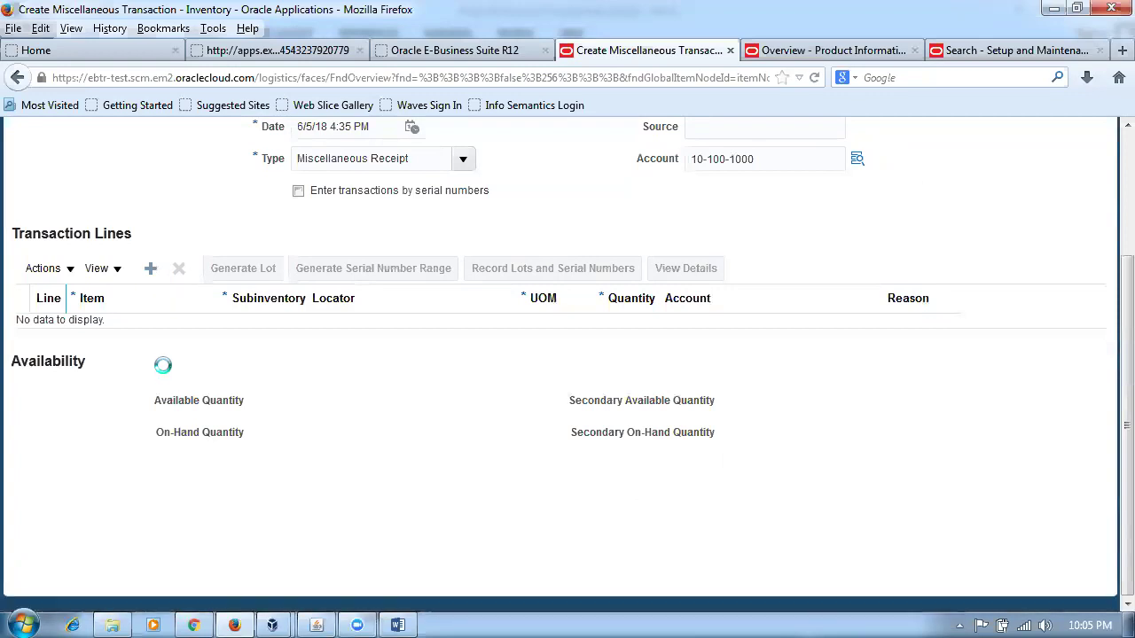
- Enter line 1: item p50dual_UOM_1, subinventory sub1, quantity 10
{"action": "left_click", "coordinate": [113, 333]}
{"action": "type", "text": "p50D"}
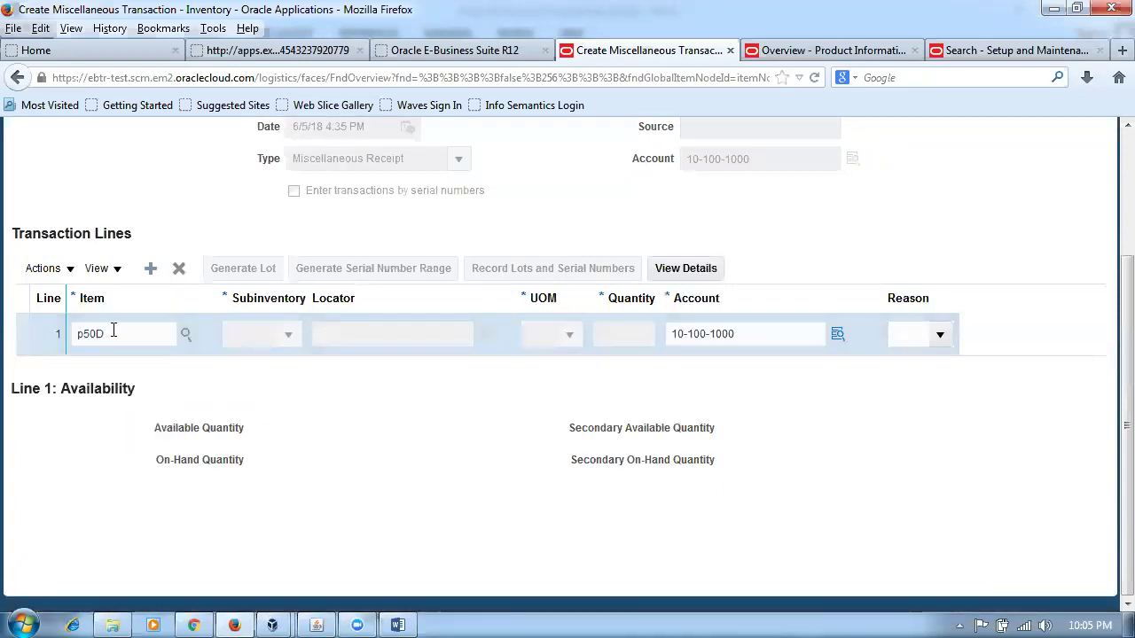
{"action": "key", "text": "Tab"}
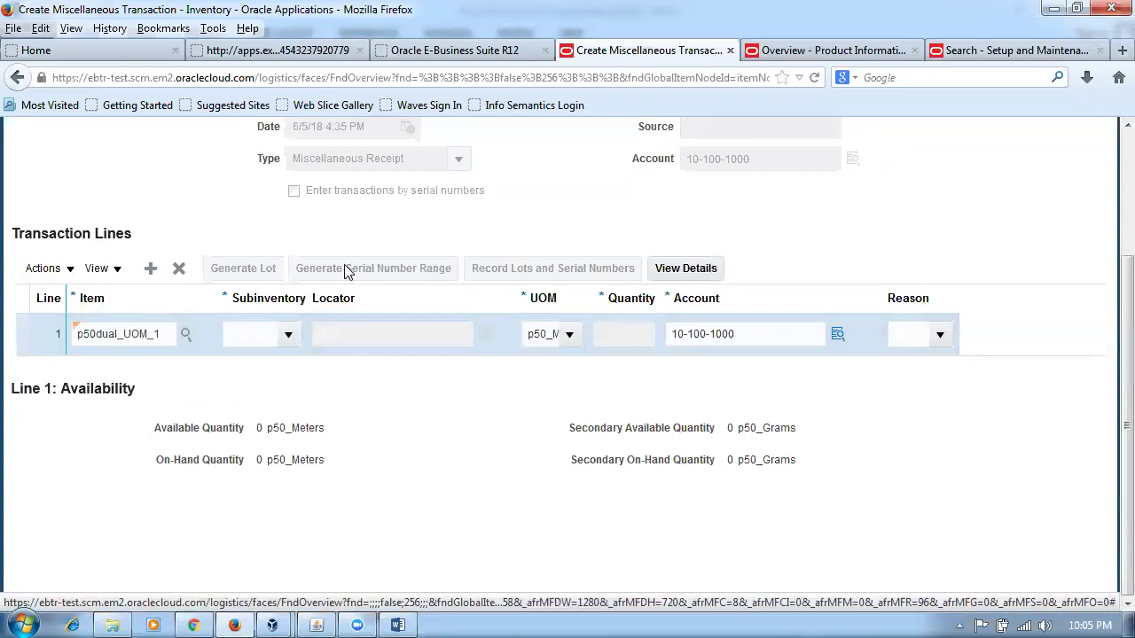
{"action": "left_click", "coordinate": [290, 337]}
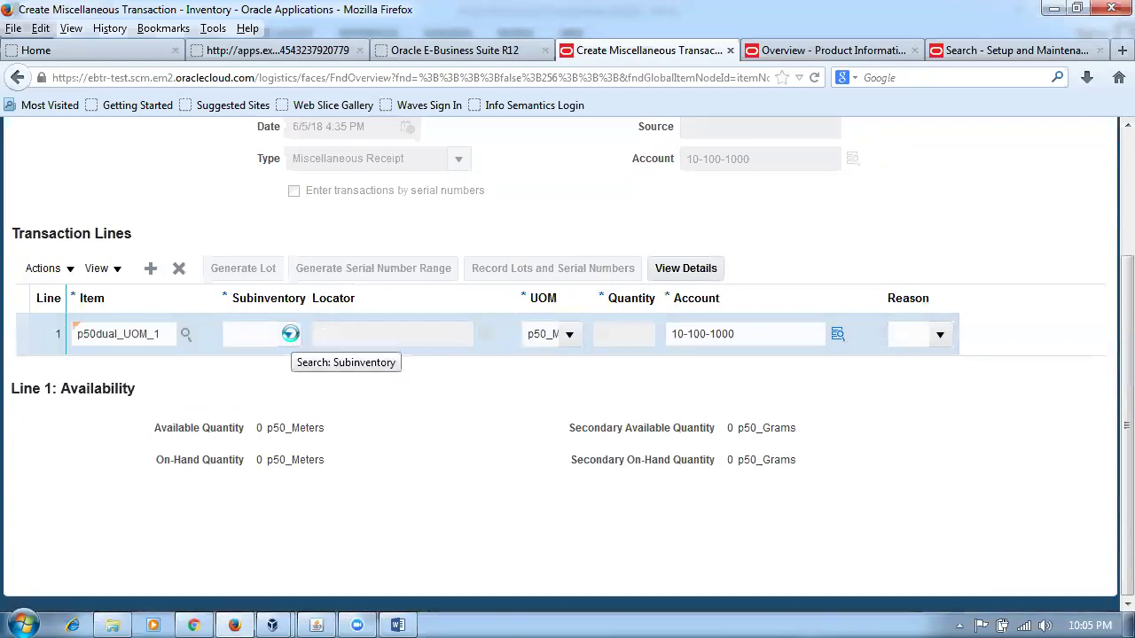
{"action": "left_click", "coordinate": [259, 367]}
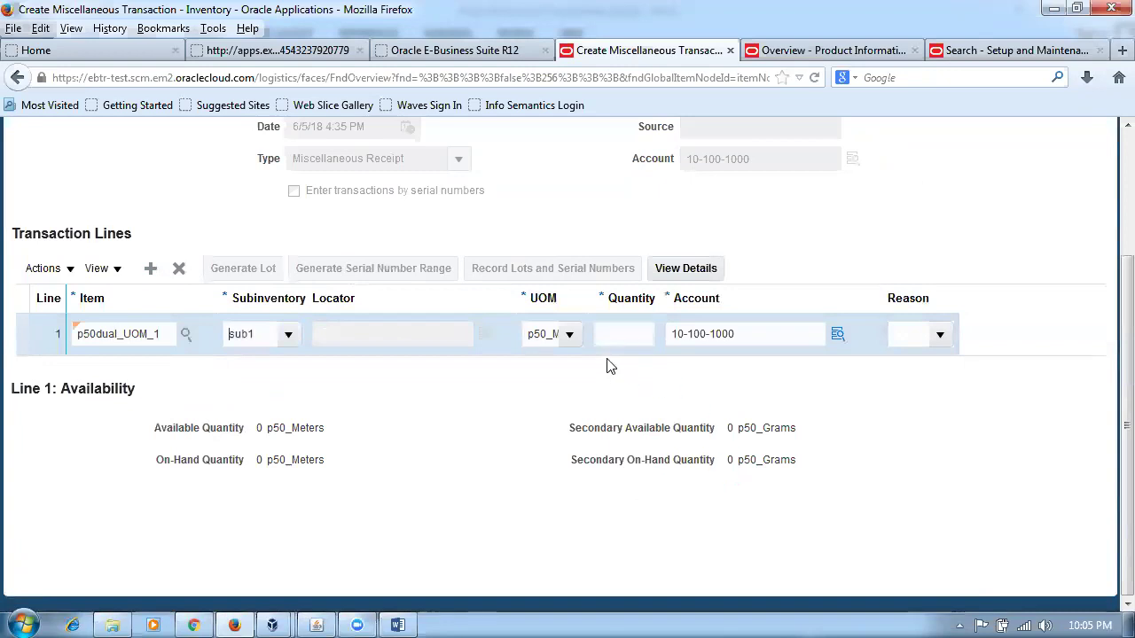
{"action": "type", "text": "10"}
{"action": "key", "text": "Tab"}
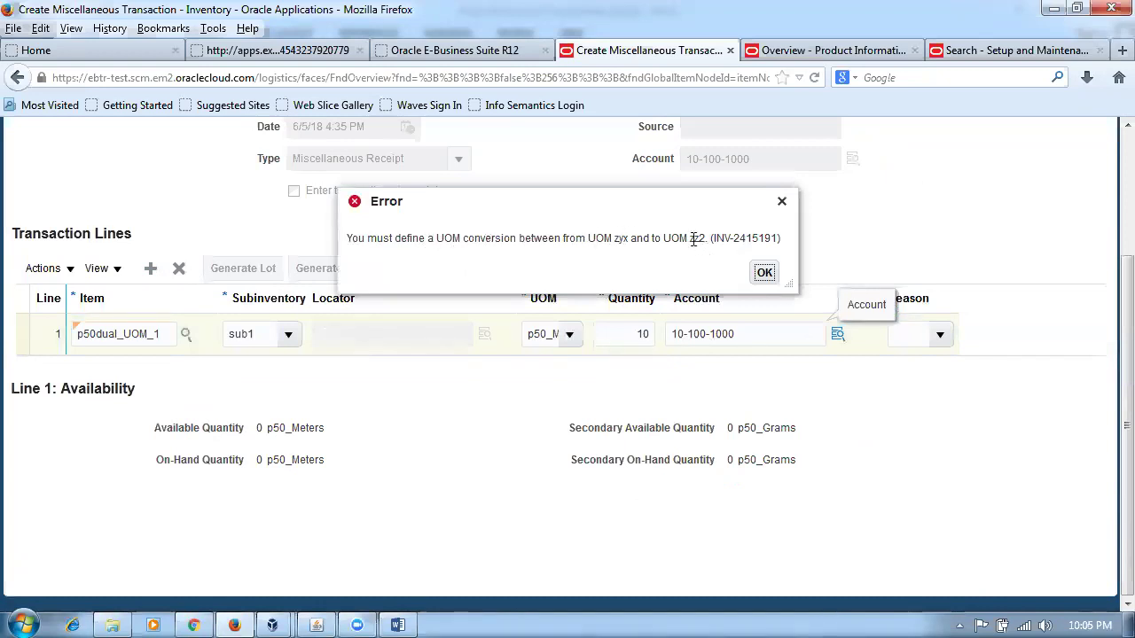
- Dismiss the missing UOM conversion error, cancel the transaction, and return to the Overview page
{"action": "left_click_drag", "start_coordinate": [691, 240], "coordinate": [726, 241]}
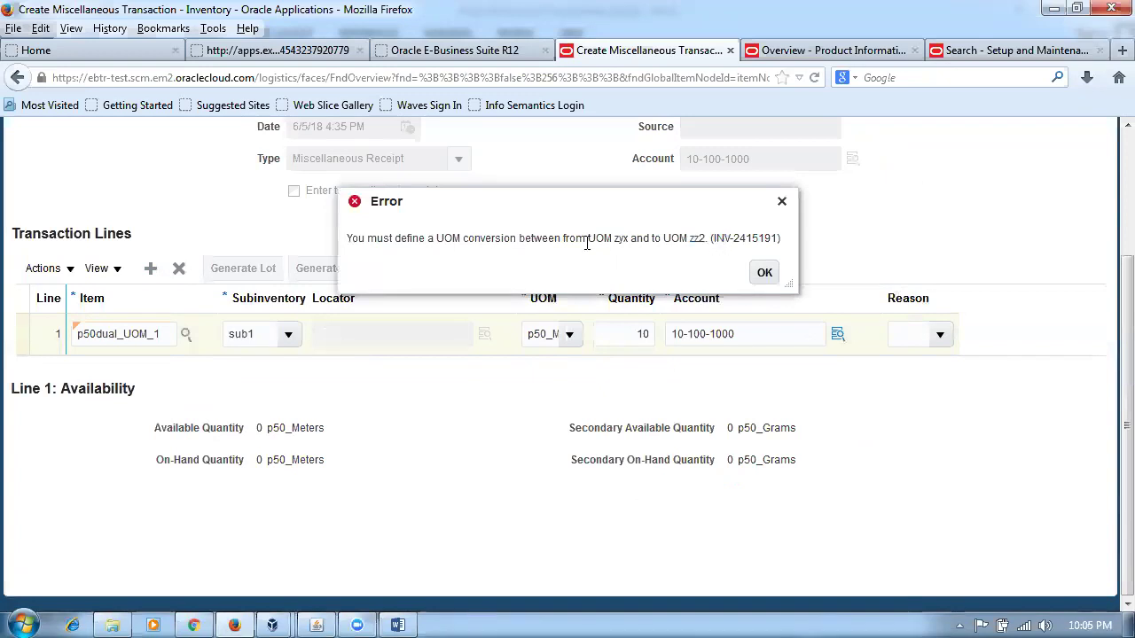
{"action": "left_click_drag", "start_coordinate": [587, 239], "coordinate": [701, 240]}
{"action": "left_click", "coordinate": [759, 271]}
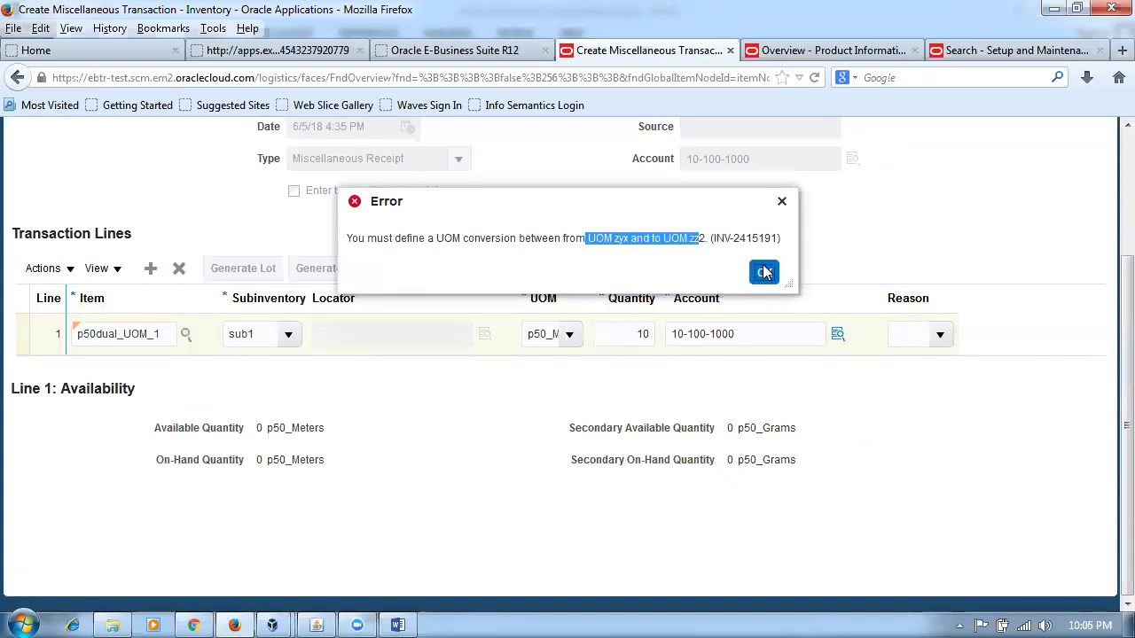
{"action": "scroll", "coordinate": [568, 355], "scroll_direction": "up", "scroll_amount": 3}
{"action": "left_click", "coordinate": [1085, 216]}
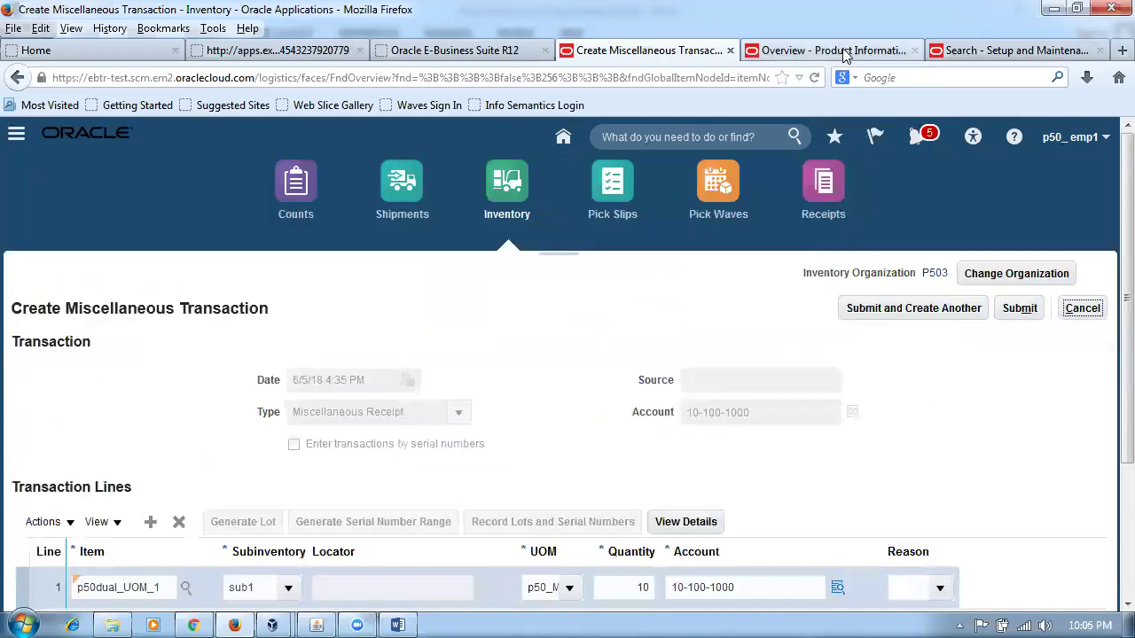
{"action": "left_click", "coordinate": [842, 51]}
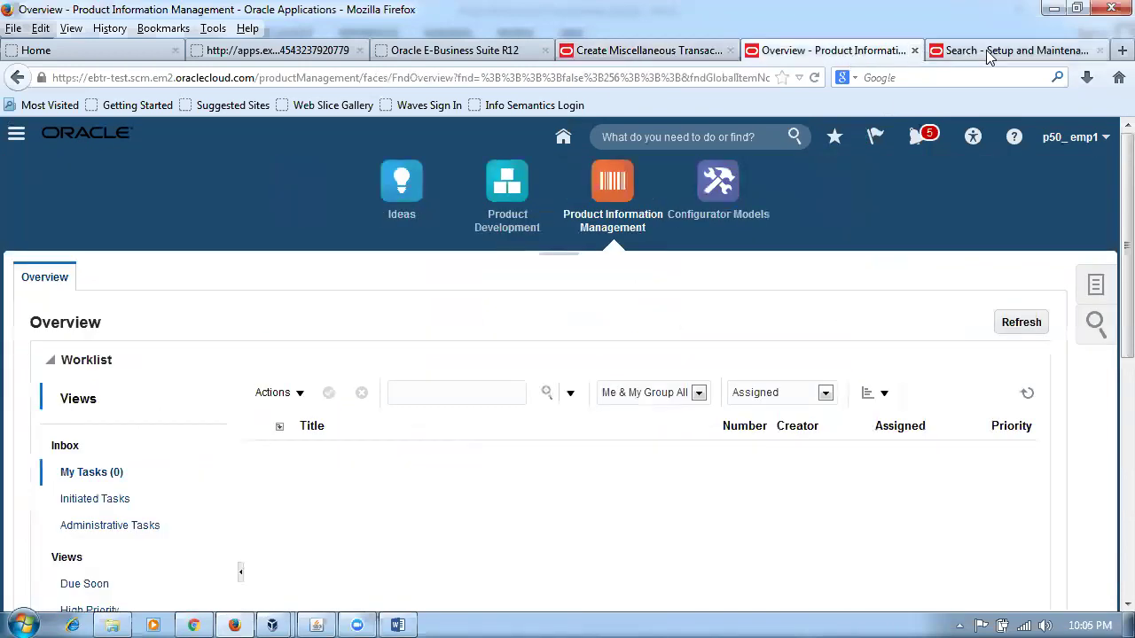
- From Manage Units of Measure, go to UOM Interclass Conversions for P503 and add a new row
{"action": "left_click", "coordinate": [985, 51]}
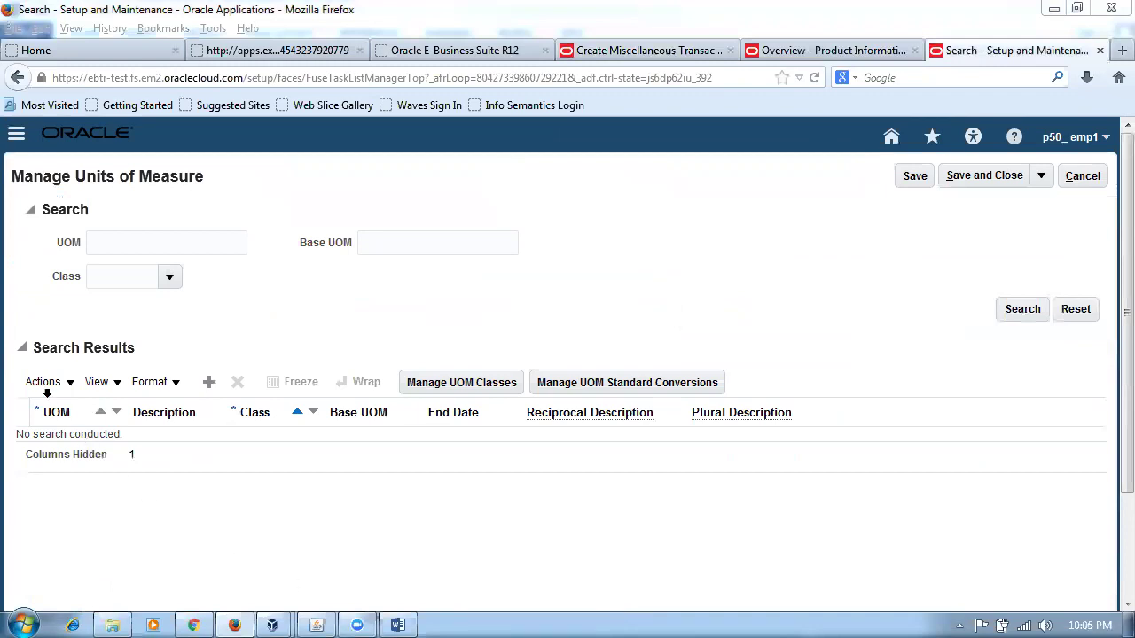
{"action": "left_click", "coordinate": [45, 389]}
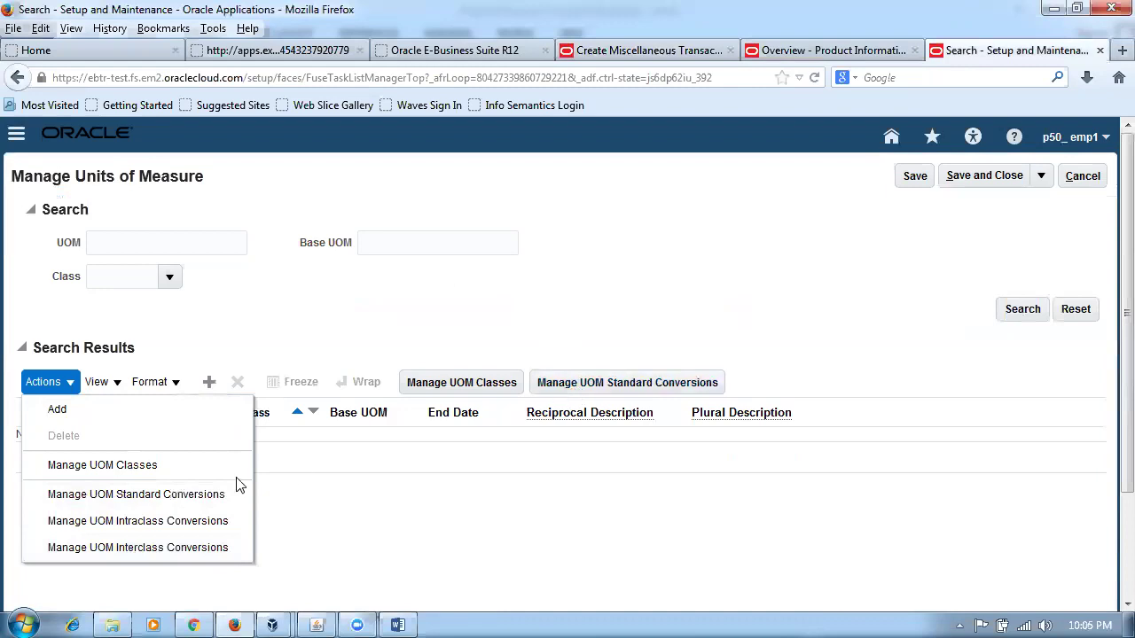
{"action": "left_click", "coordinate": [122, 550]}
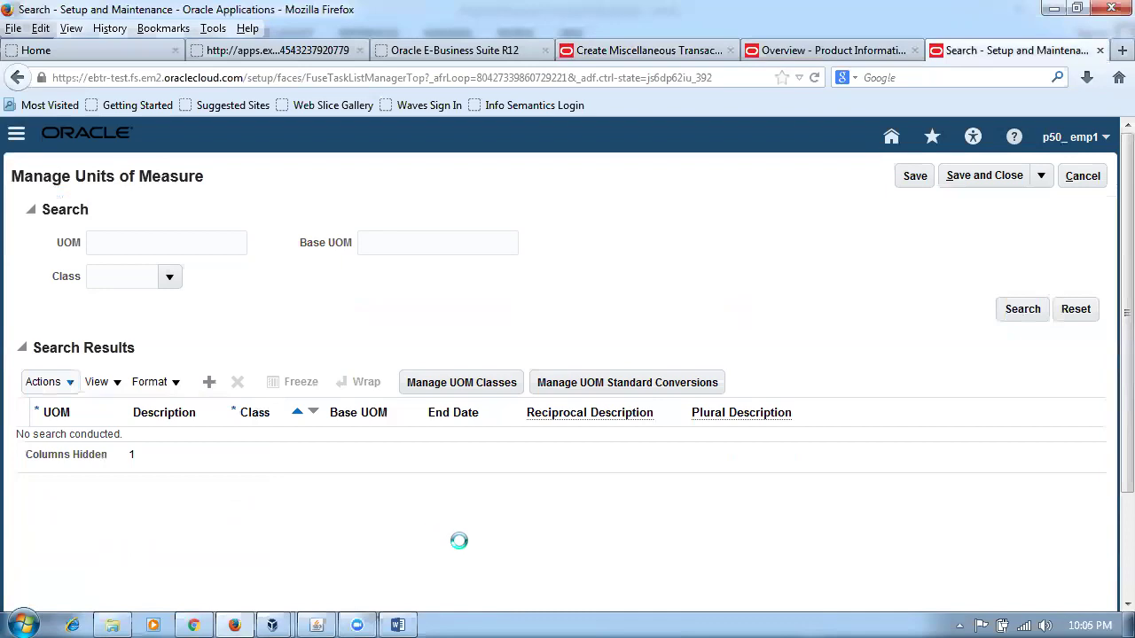
{"action": "left_click", "coordinate": [209, 449]}
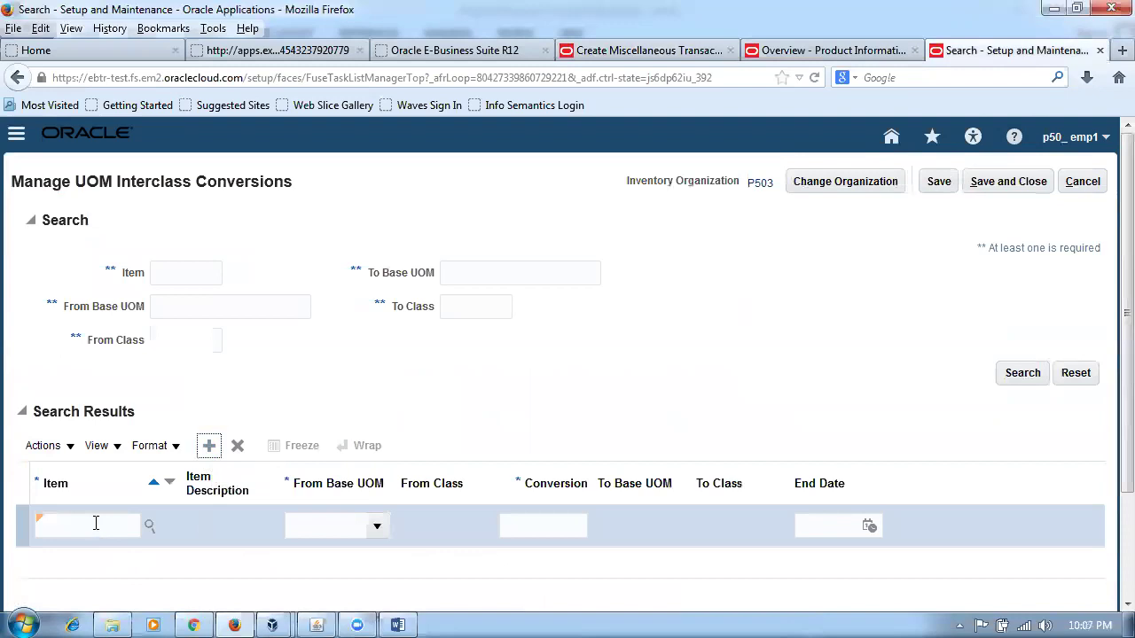
- Set the new conversion row's item to p50dual_UOM_1
{"action": "left_click", "coordinate": [96, 526]}
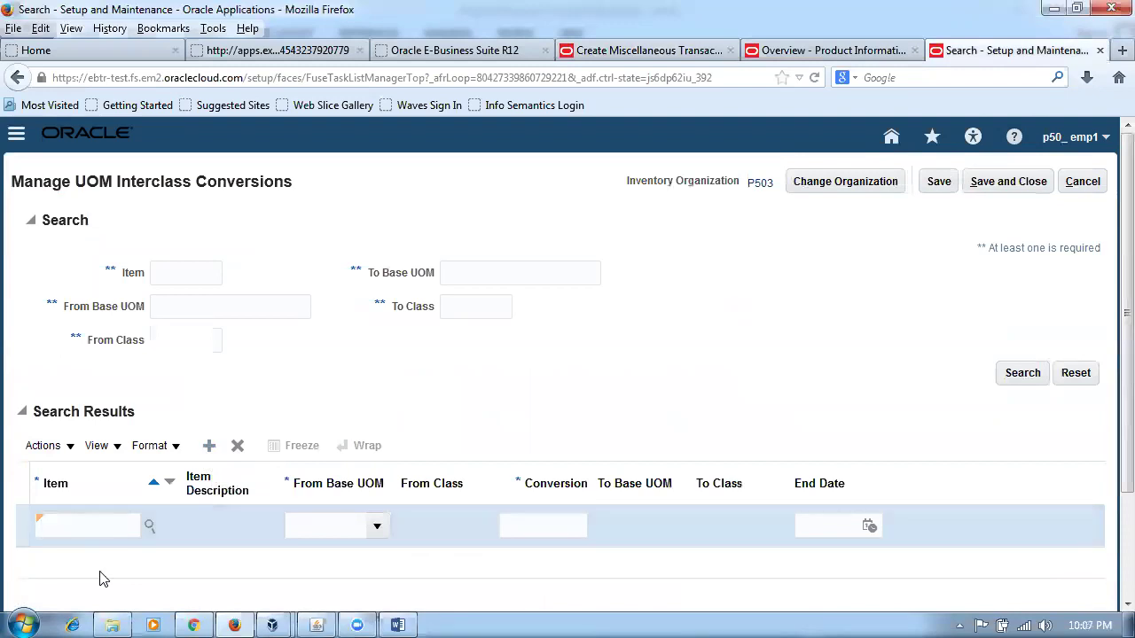
{"action": "type", "text": "p50D"}
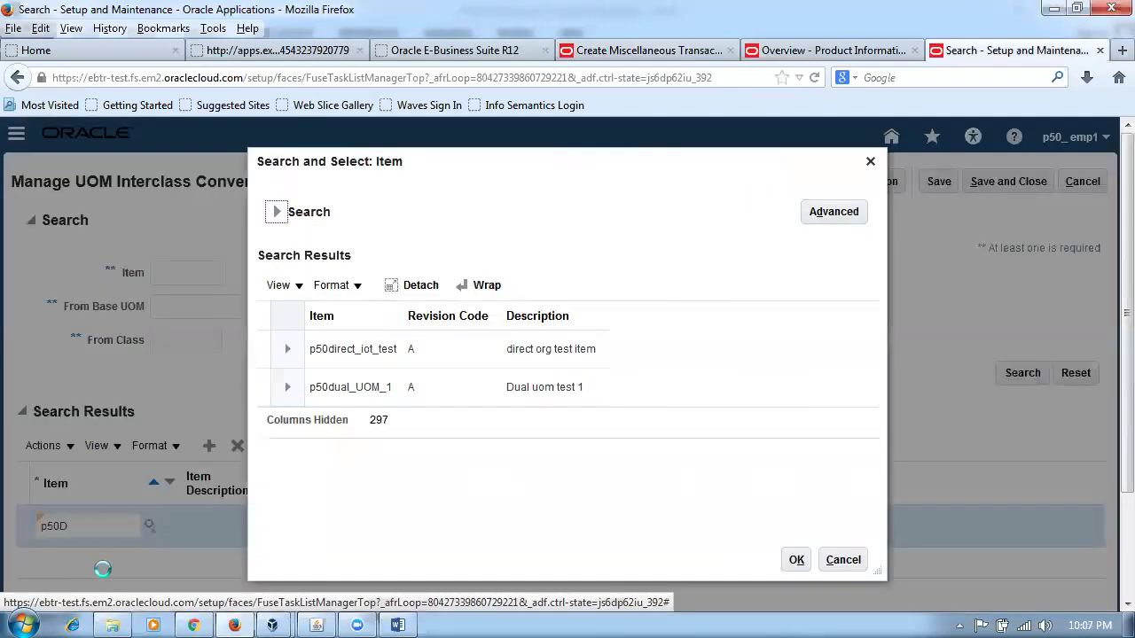
{"action": "left_click", "coordinate": [350, 391]}
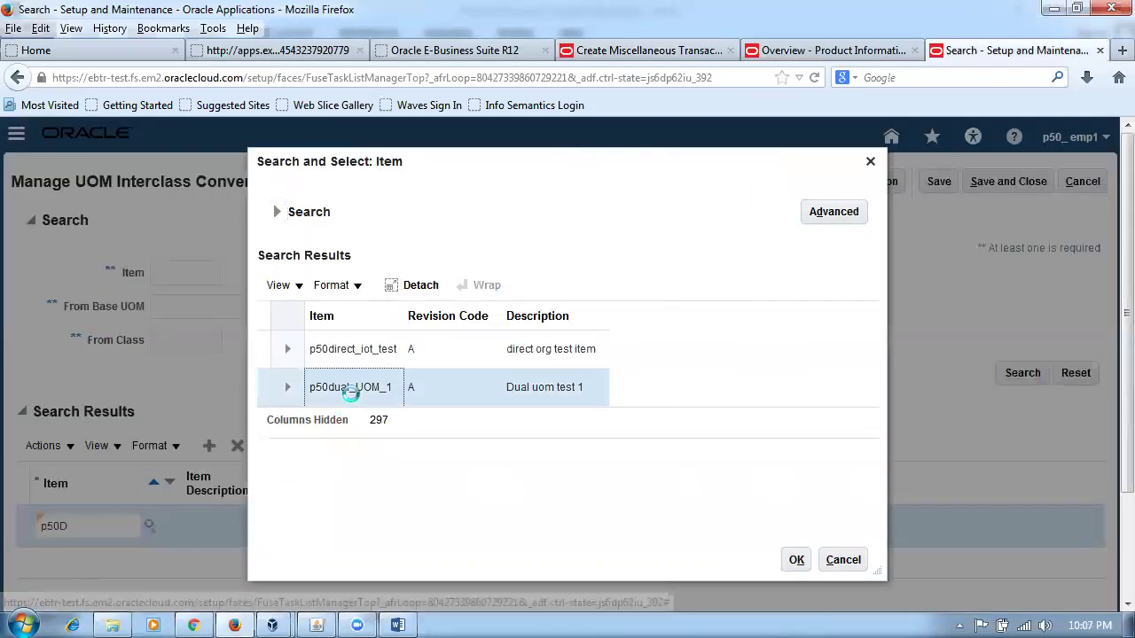
{"action": "left_click", "coordinate": [794, 558]}
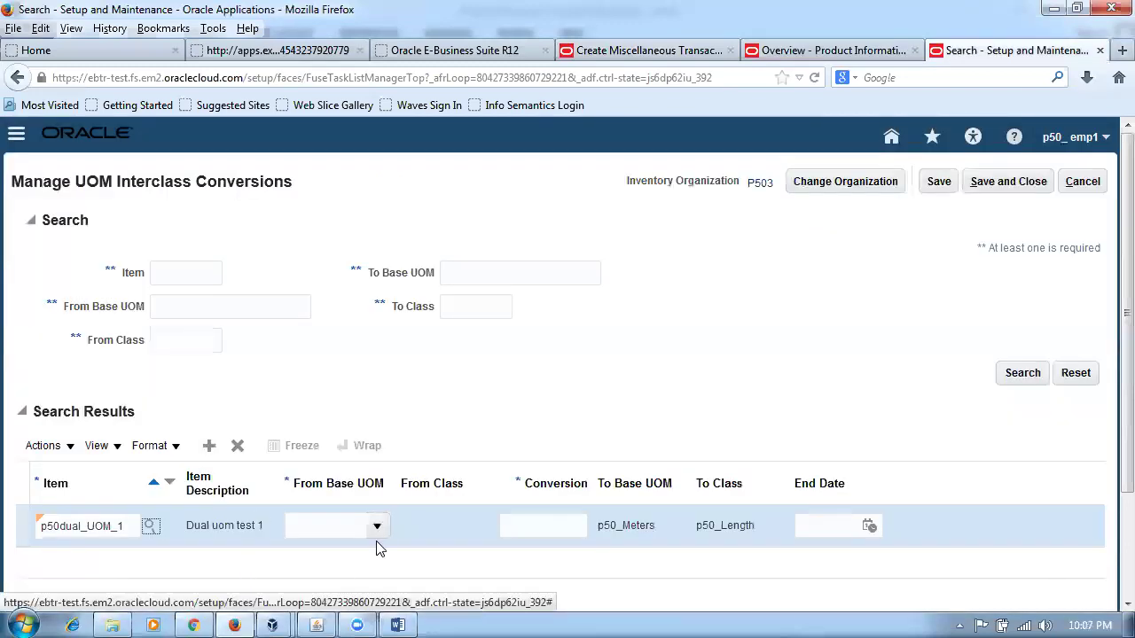
- Set the From Base UOM to p50_Grams and switch to the E-Business Suite window
{"action": "left_click", "coordinate": [315, 528]}
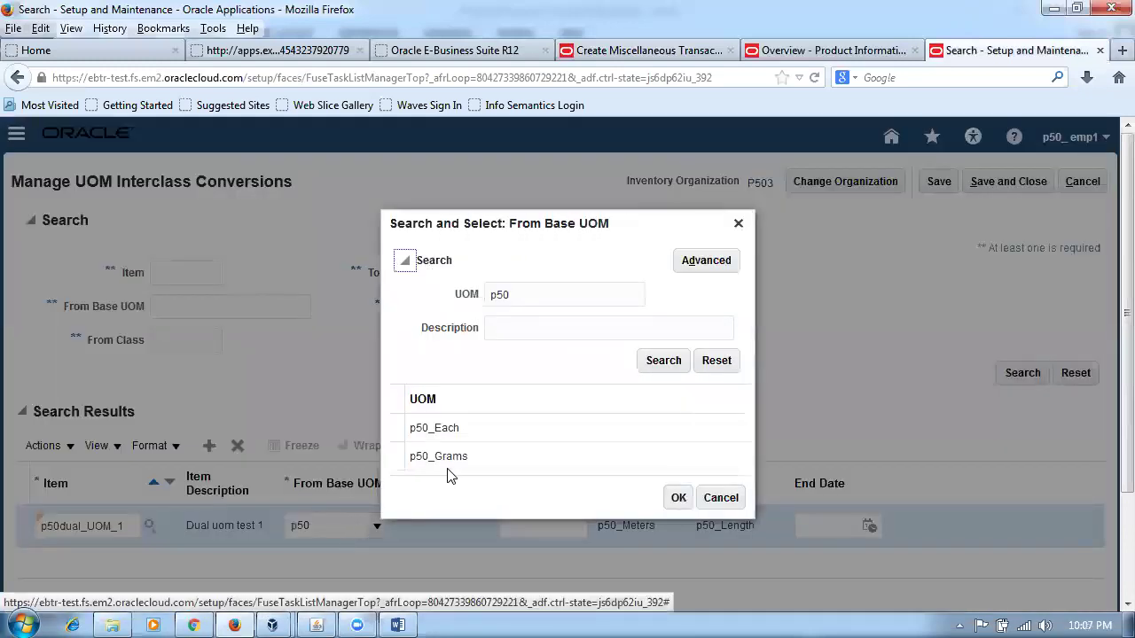
{"action": "left_click", "coordinate": [450, 467]}
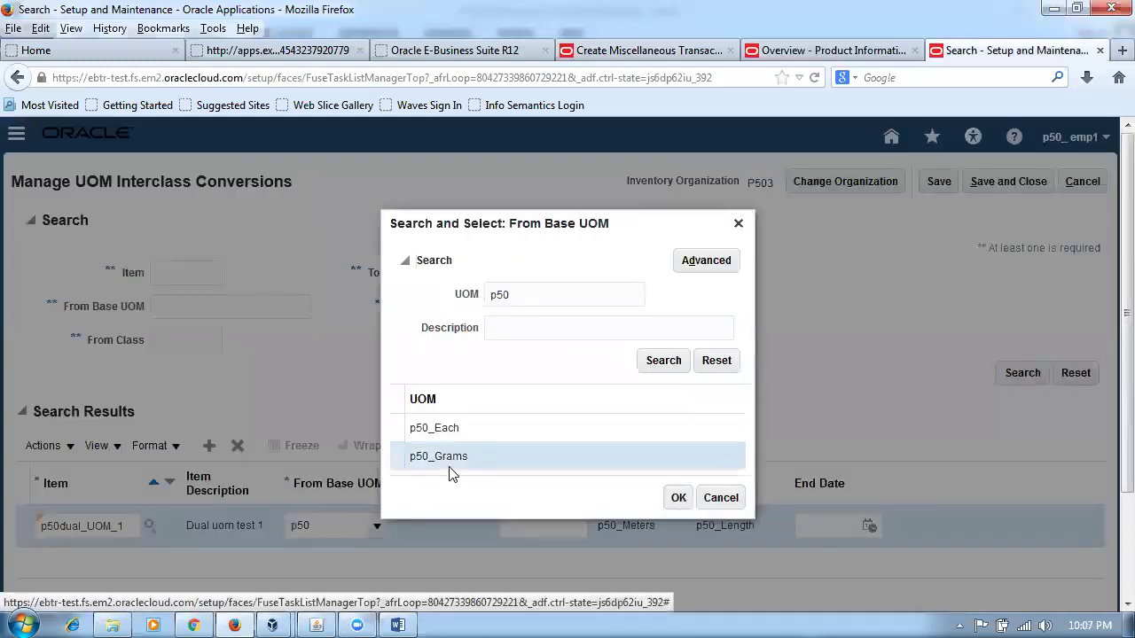
{"action": "left_click", "coordinate": [675, 499]}
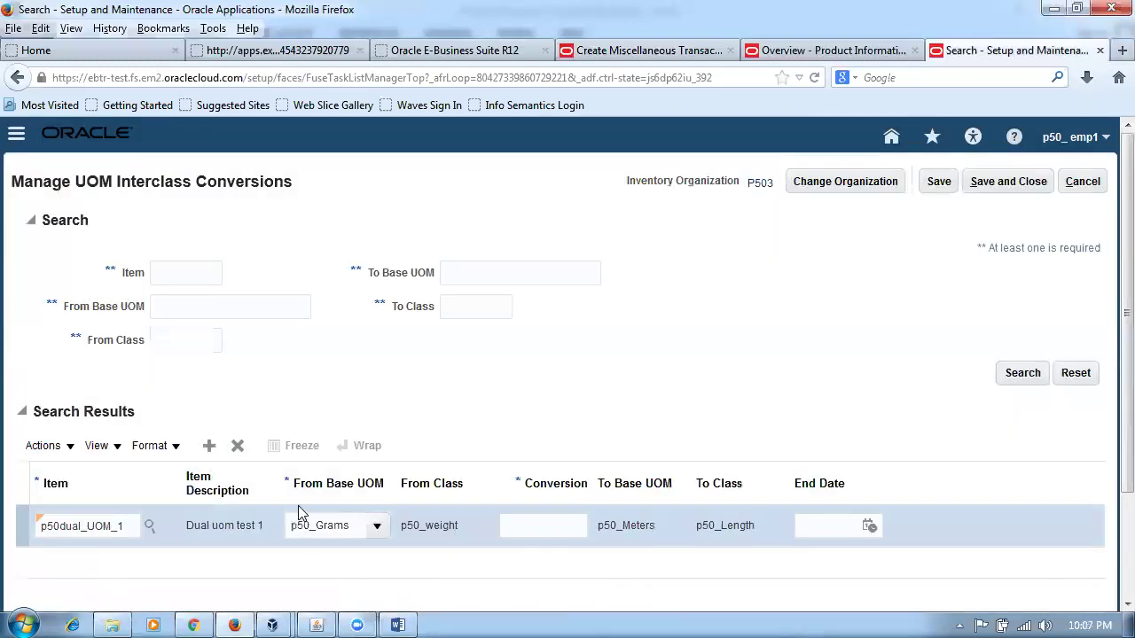
{"action": "left_click", "coordinate": [315, 625]}
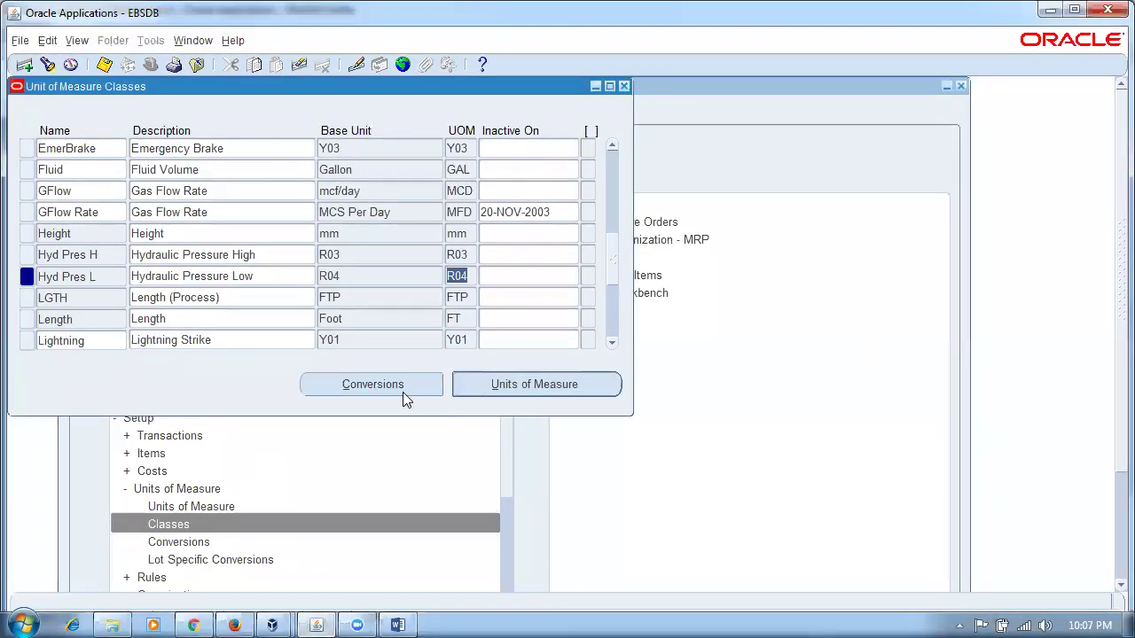
- View the Hyd Pres L class inter-class conversions in EBS, then return to Fusion
{"action": "left_click", "coordinate": [403, 390]}
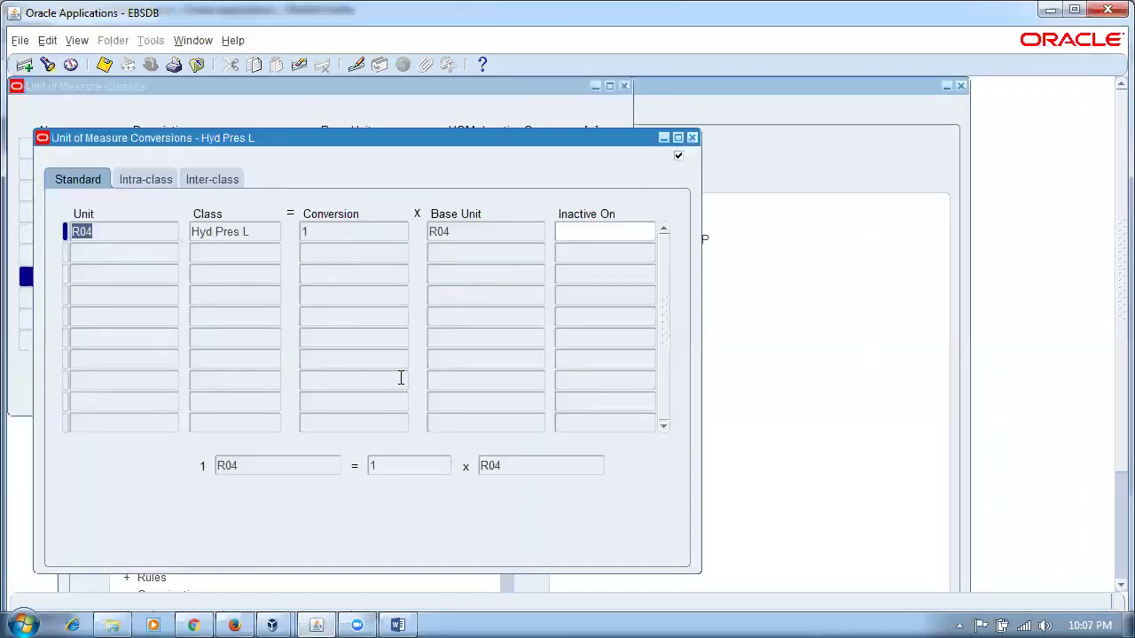
{"action": "left_click", "coordinate": [222, 180]}
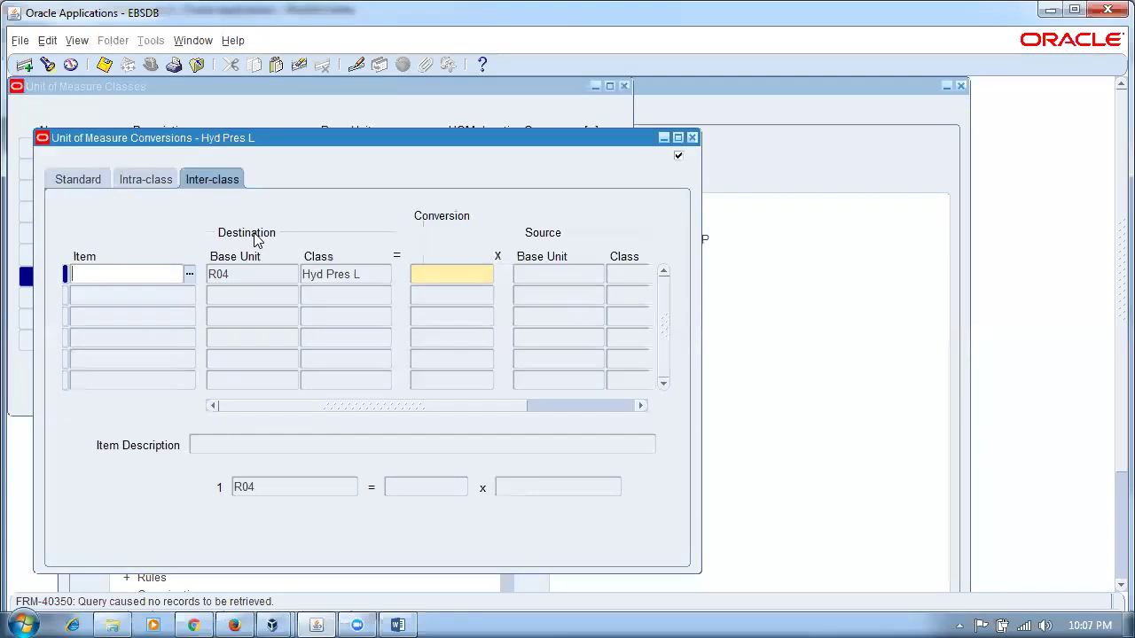
{"action": "left_click", "coordinate": [233, 623]}
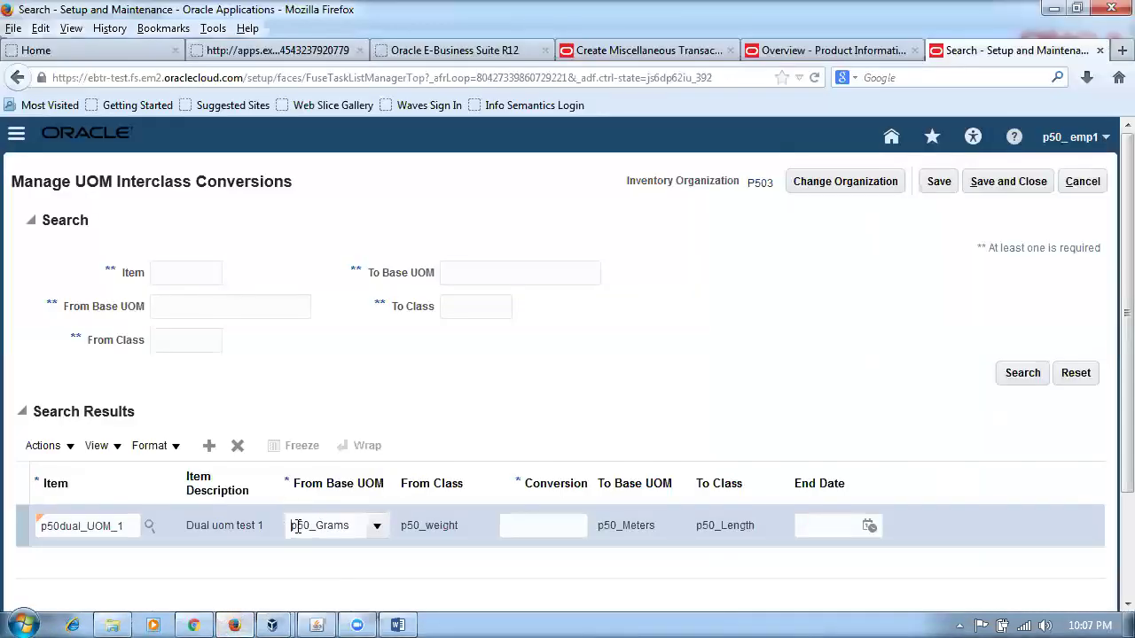
- Enter and commit a 0.01 conversion factor on the p50dual_UOM_1 row
{"action": "left_click_drag", "start_coordinate": [363, 527], "coordinate": [268, 540]}
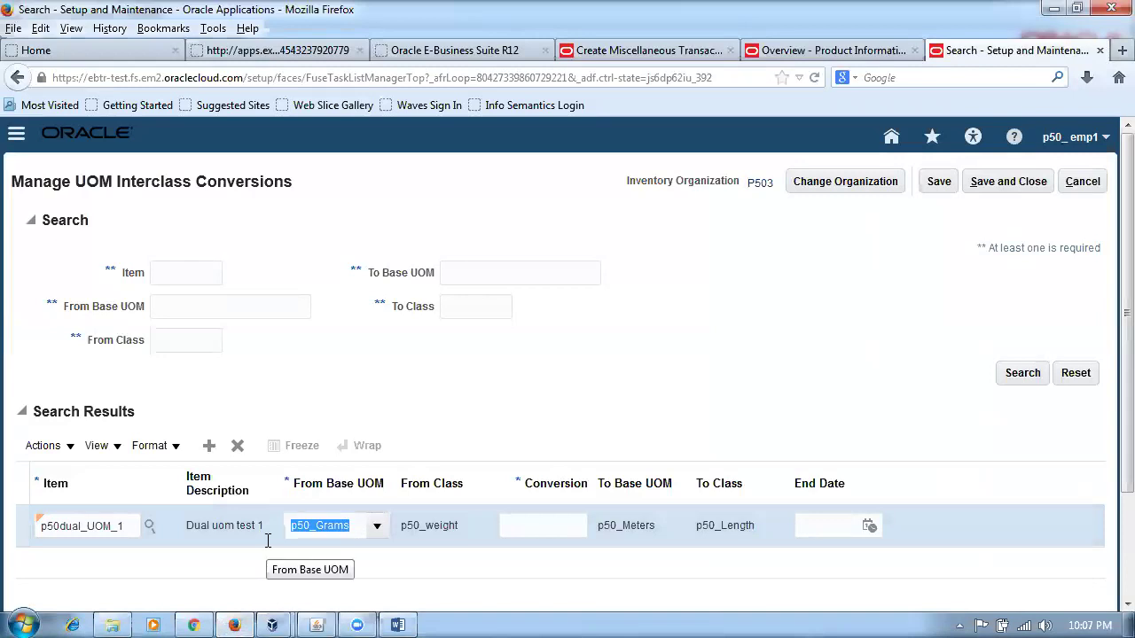
{"action": "left_click", "coordinate": [544, 529]}
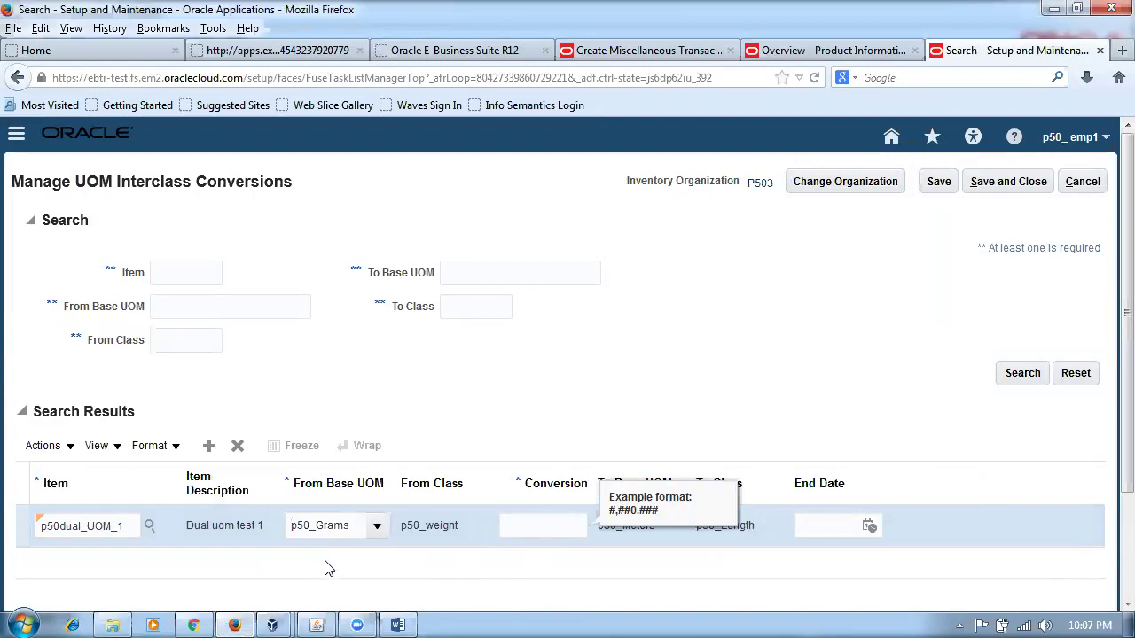
{"action": "type", "text": "0.01"}
{"action": "left_click", "coordinate": [672, 401]}
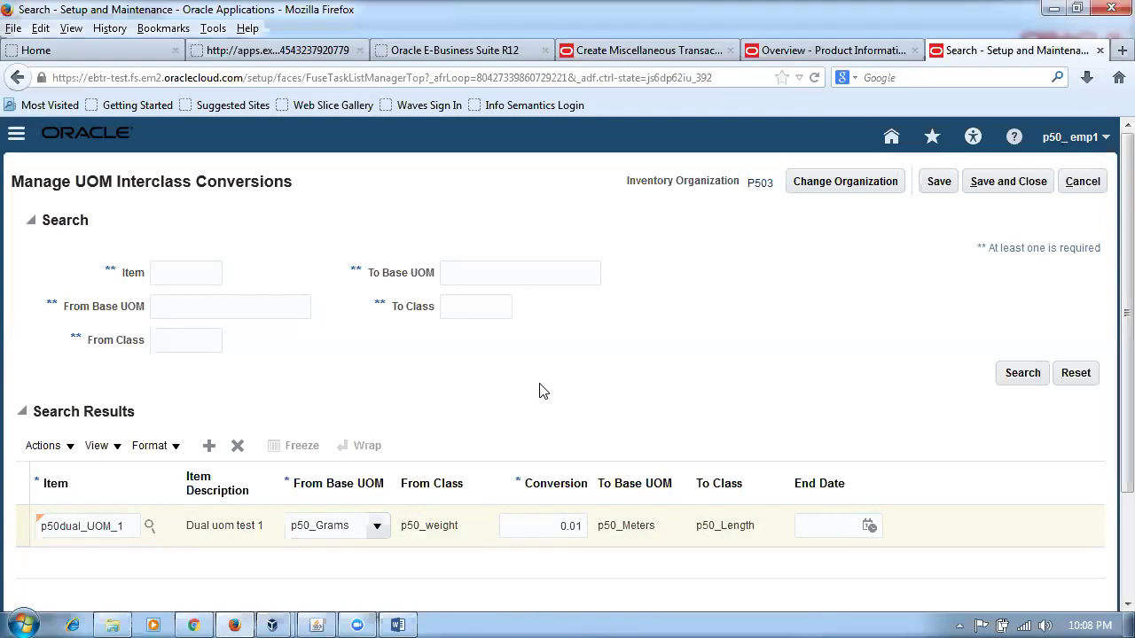
- Save the 0.01 grams-to-meters interclass conversion, then discard the unsaved miscellaneous transaction
{"action": "left_click", "coordinate": [1013, 188]}
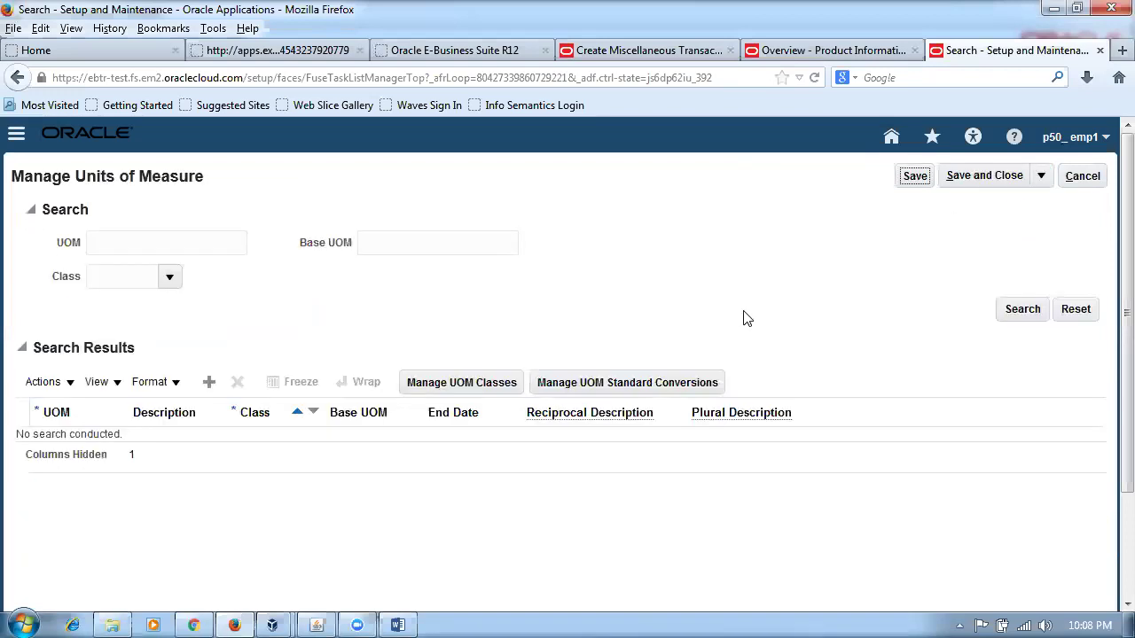
{"action": "left_click", "coordinate": [971, 188]}
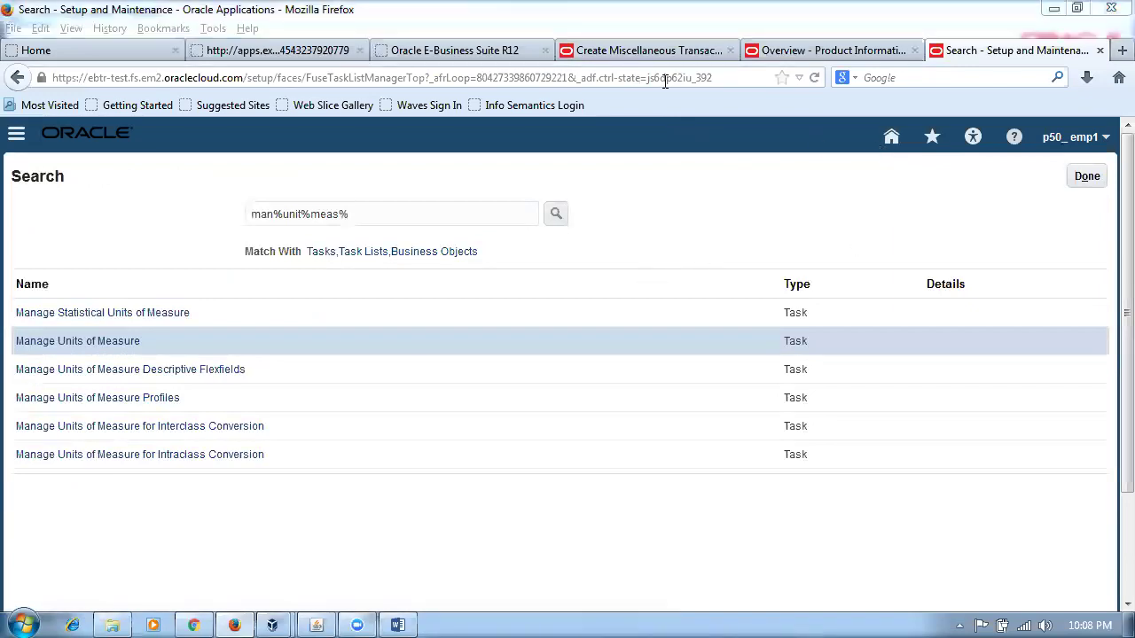
{"action": "left_click", "coordinate": [662, 51]}
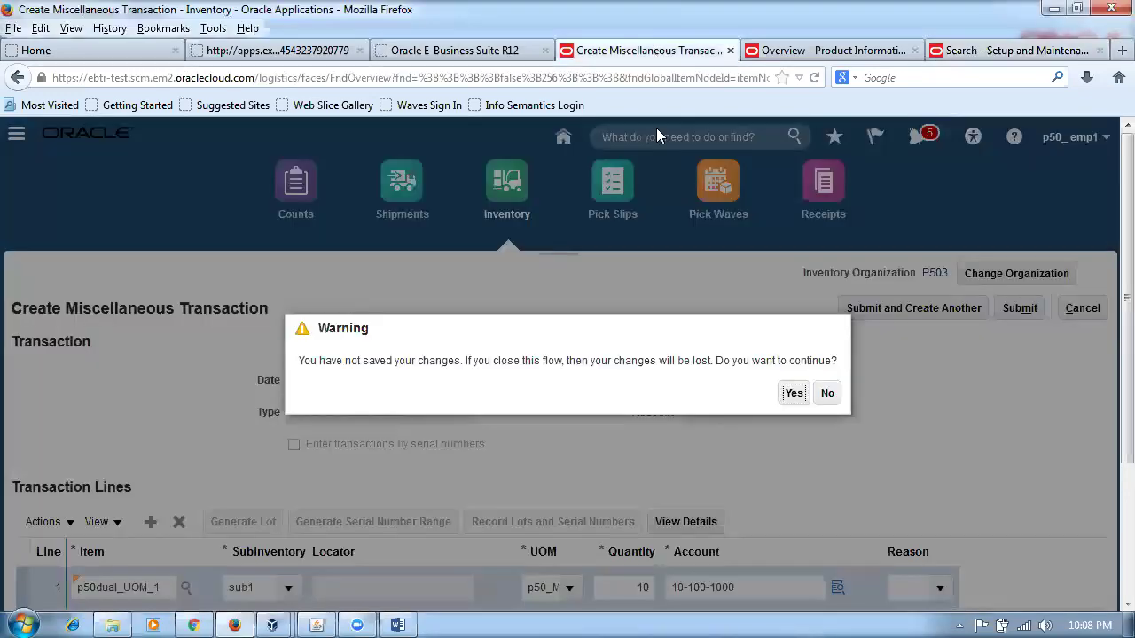
{"action": "left_click", "coordinate": [792, 394]}
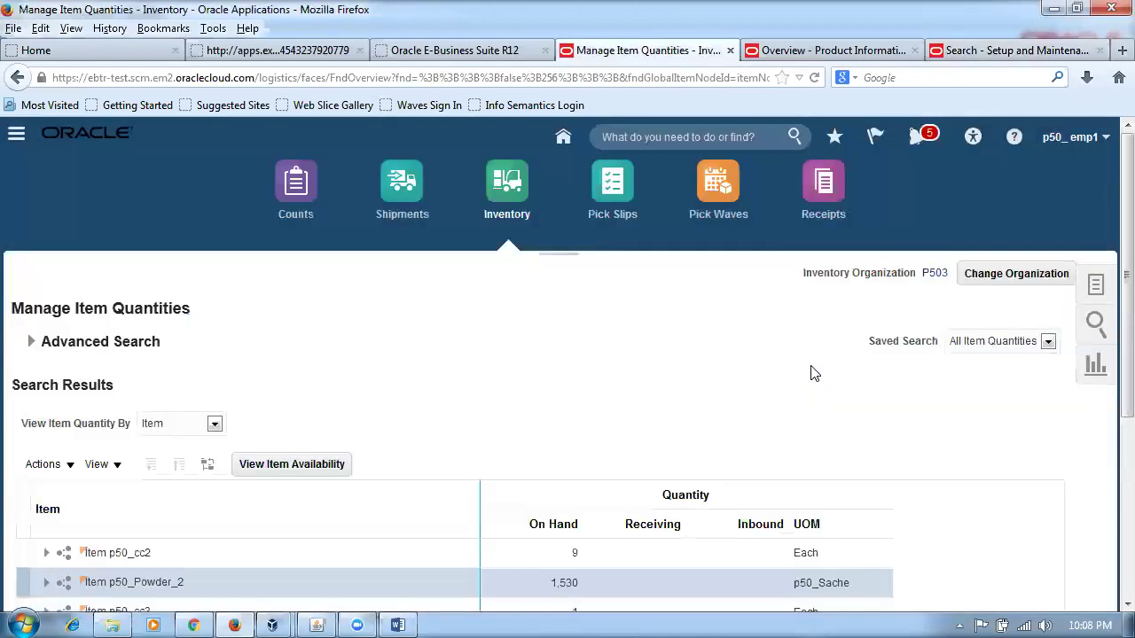
- Start a new Miscellaneous Receipt transaction charged to account 10-100-1000
{"action": "left_click", "coordinate": [1095, 288]}
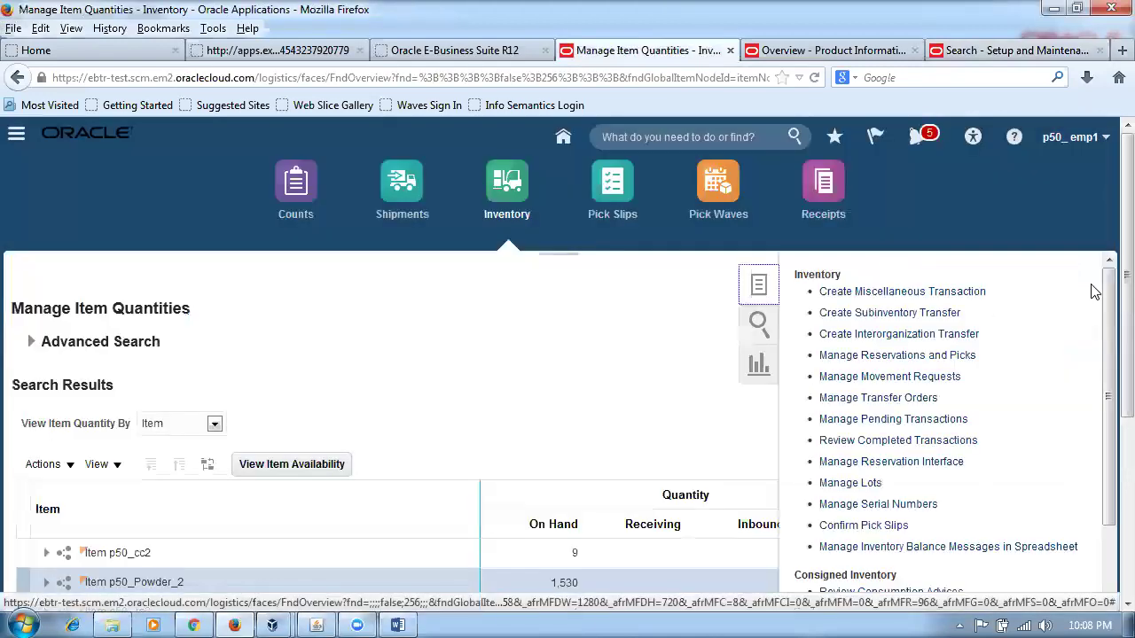
{"action": "left_click", "coordinate": [896, 292]}
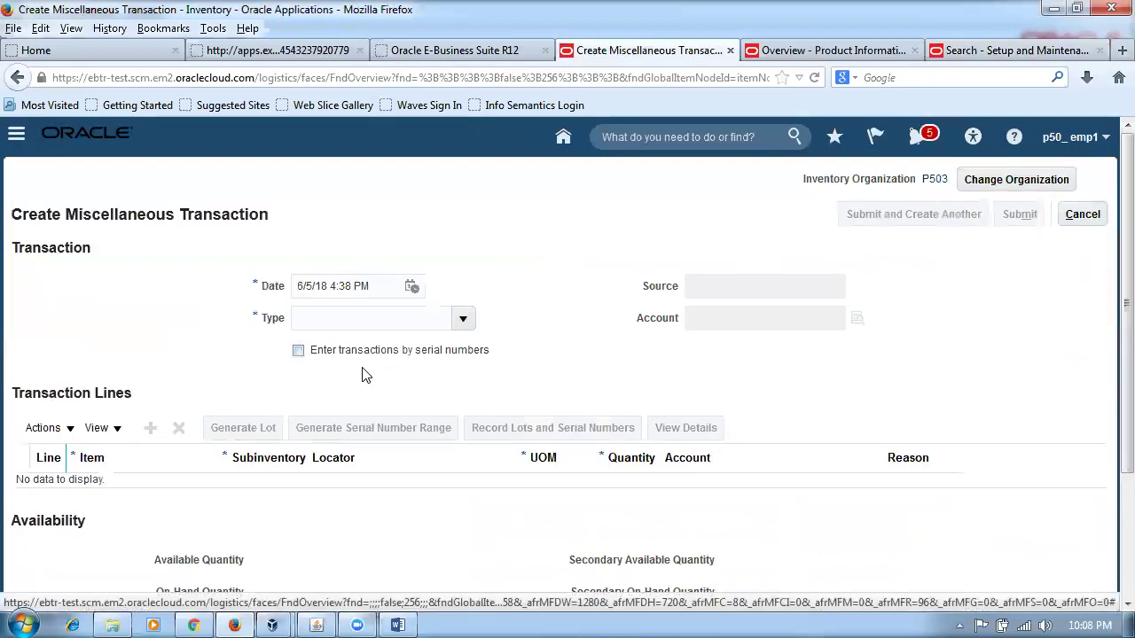
{"action": "left_click", "coordinate": [324, 322]}
{"action": "type", "text": "mi"}
{"action": "key", "text": "Tab"}
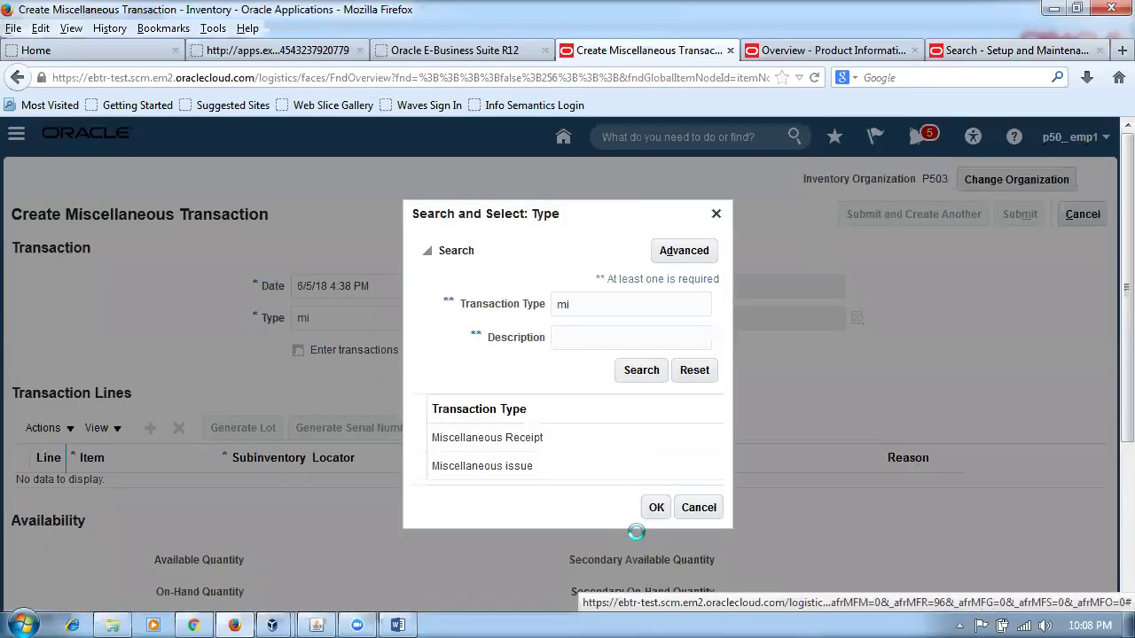
{"action": "left_click", "coordinate": [552, 443]}
{"action": "left_click", "coordinate": [656, 507]}
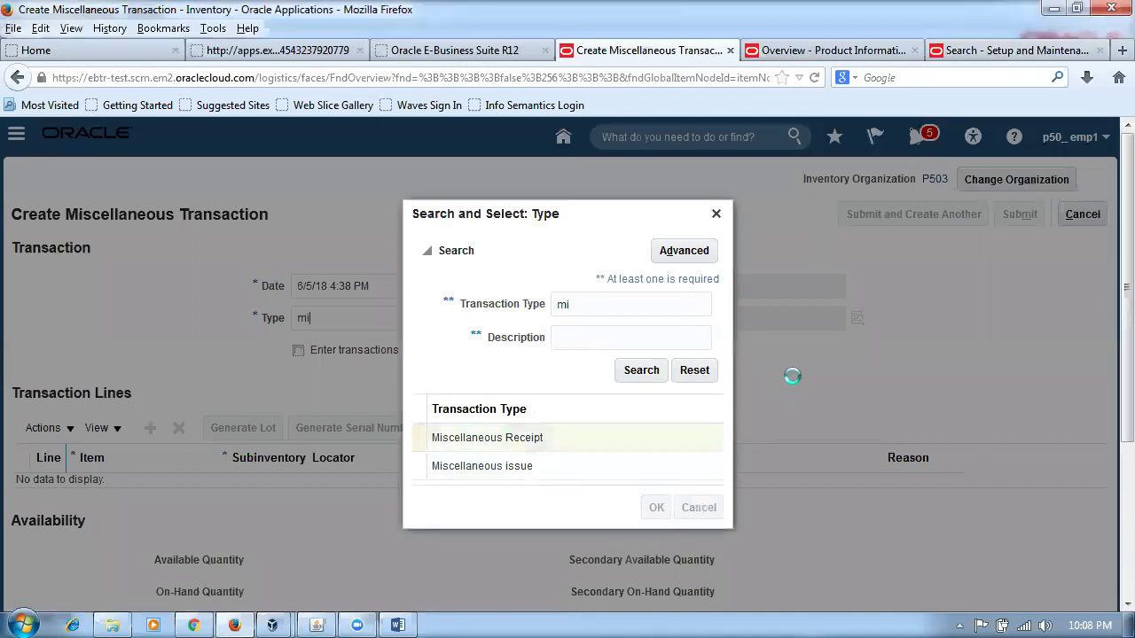
{"action": "type", "text": "1"}
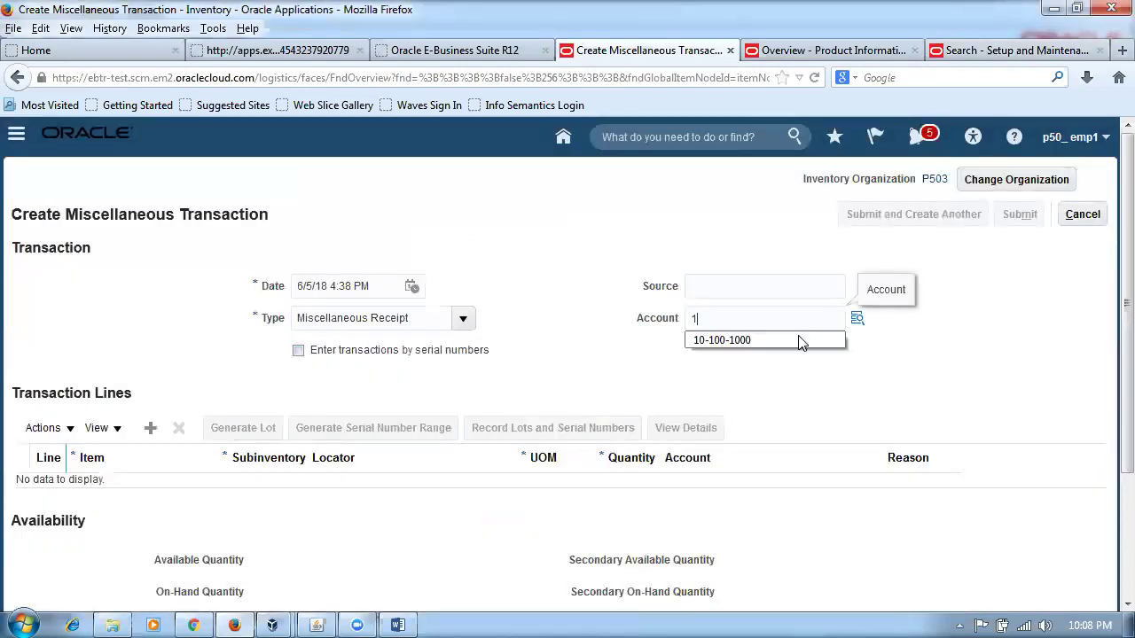
{"action": "left_click", "coordinate": [785, 339]}
- Add a line for 10 p50dual_UOM_1 into subinventory sub1 and open its details
{"action": "left_click", "coordinate": [150, 432]}
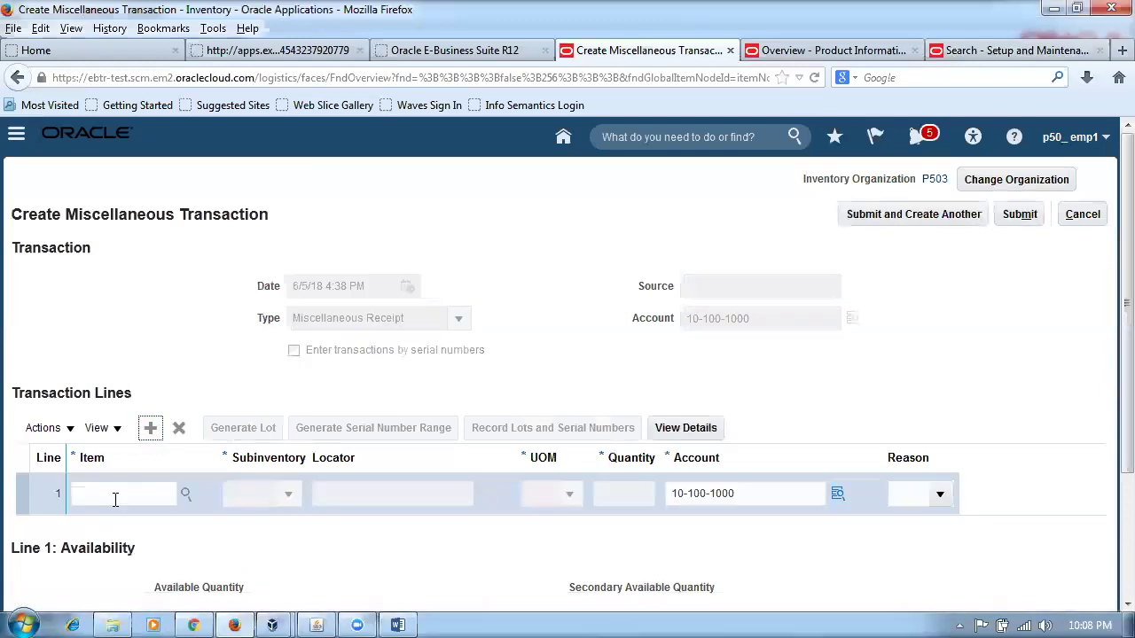
{"action": "left_click", "coordinate": [110, 496]}
{"action": "type", "text": "p50d"}
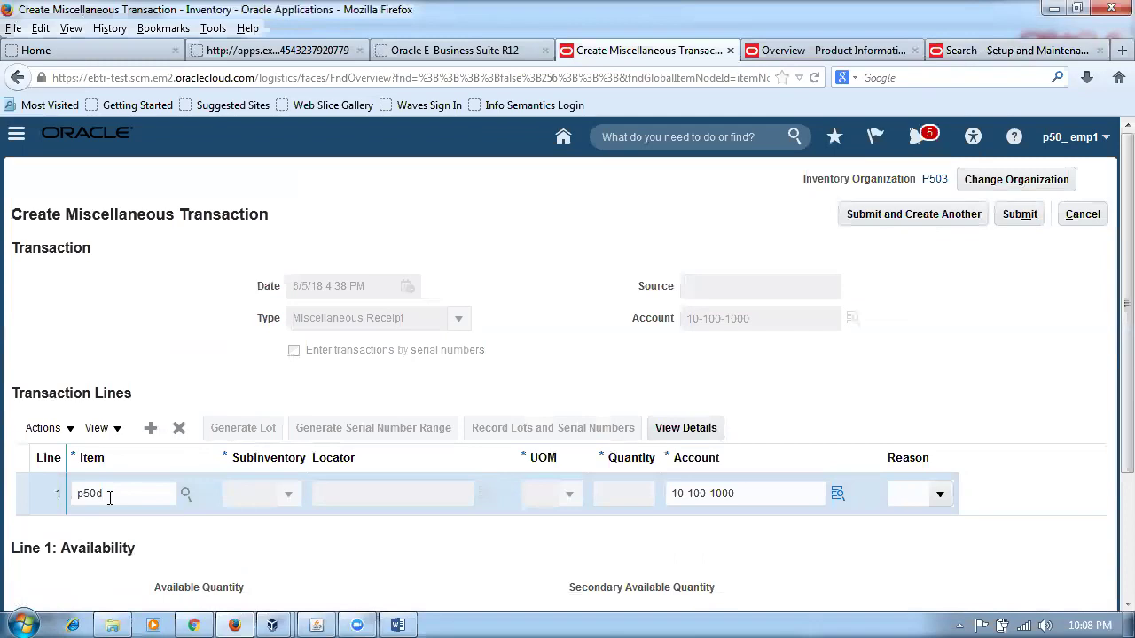
{"action": "key", "text": "Tab"}
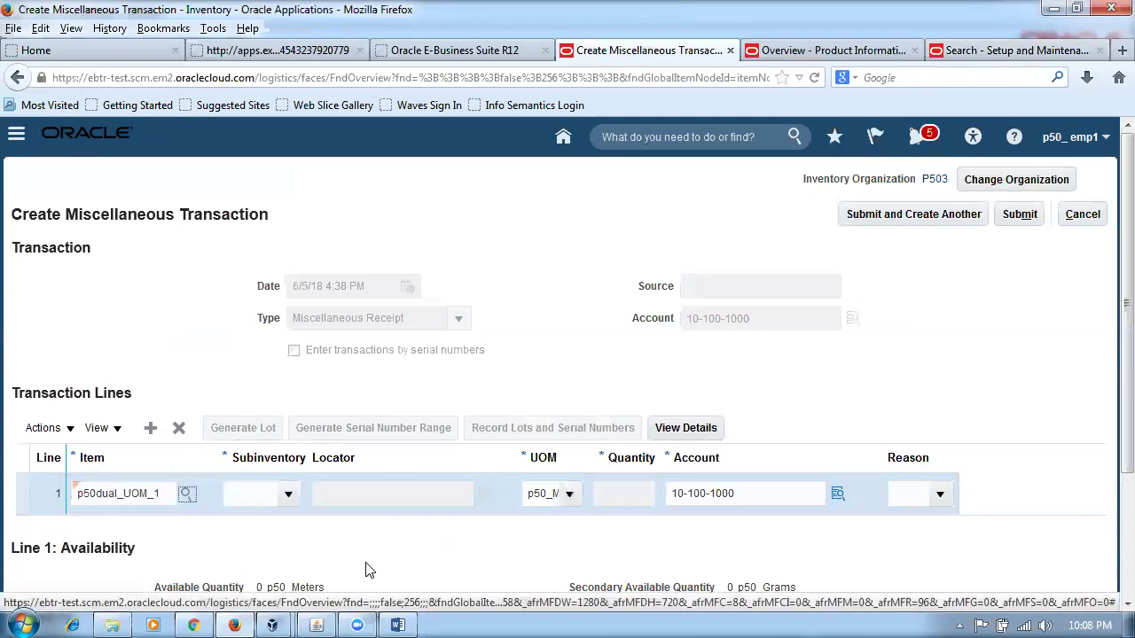
{"action": "left_click", "coordinate": [283, 498]}
{"action": "left_click", "coordinate": [279, 527]}
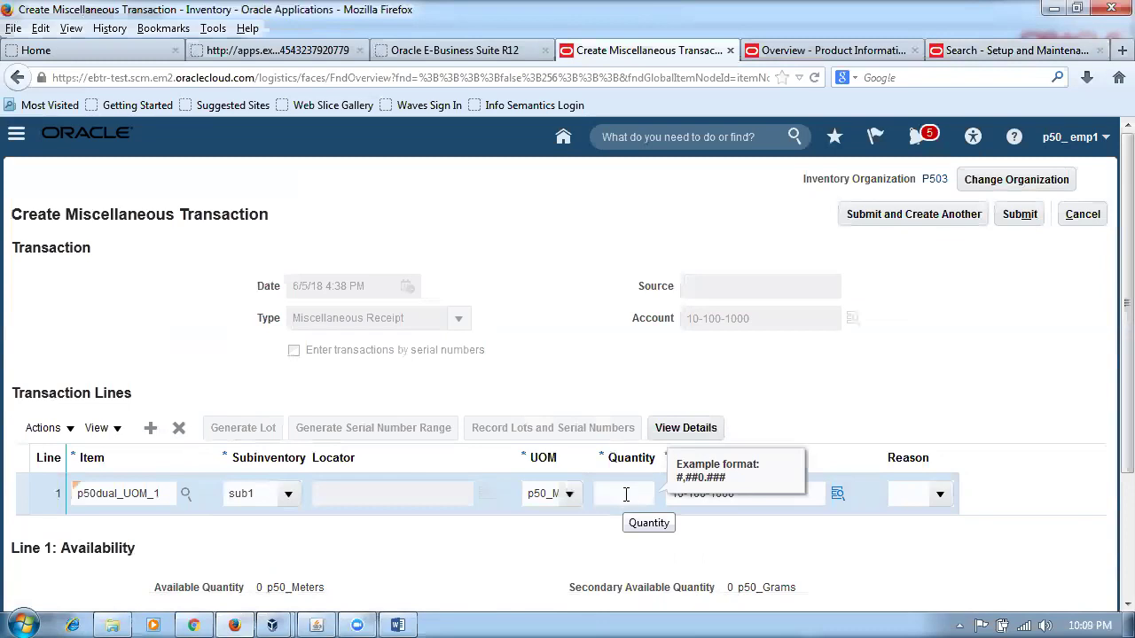
{"action": "type", "text": "10"}
{"action": "key", "text": "Tab"}
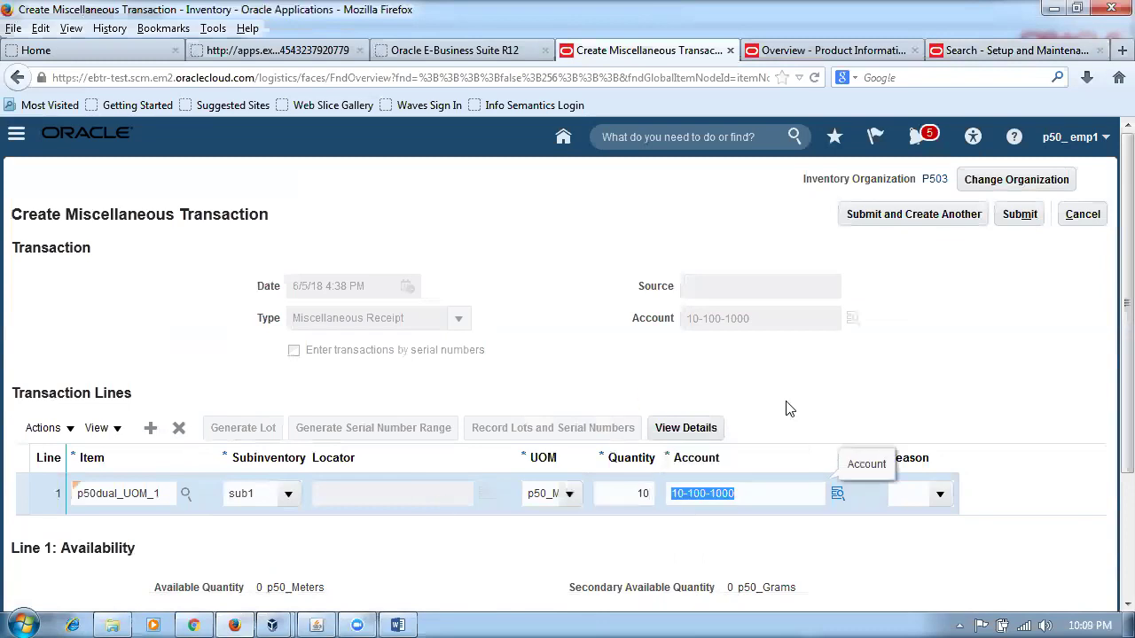
{"action": "left_click", "coordinate": [690, 434]}
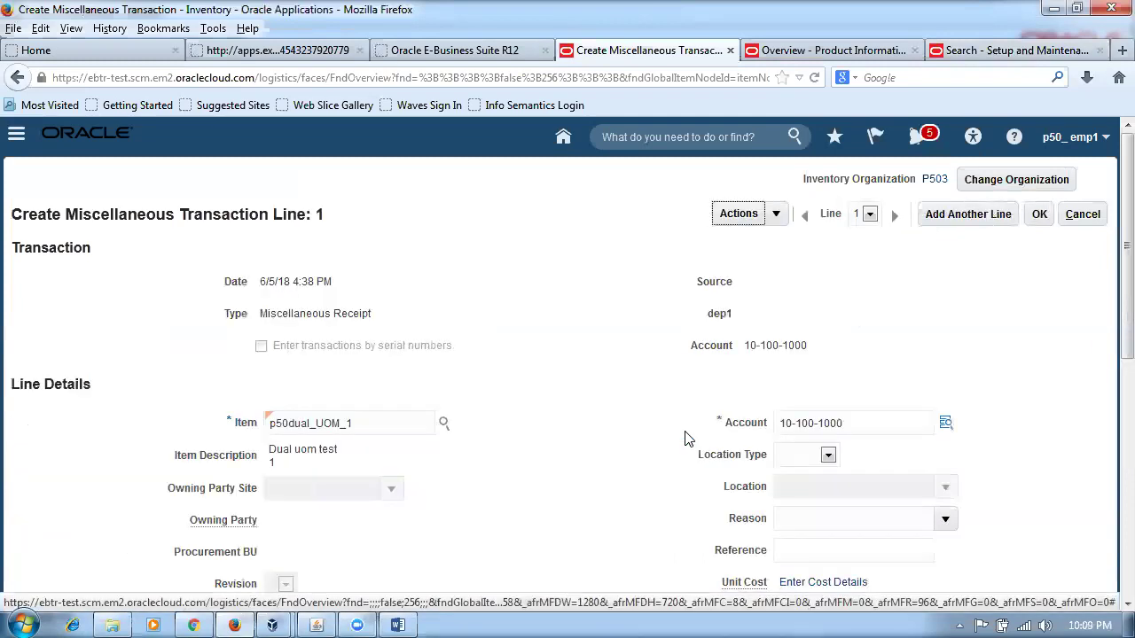
- Edit line 1's secondary quantity and change the transaction quantity to 15
{"action": "scroll", "coordinate": [498, 475], "scroll_direction": "down", "scroll_amount": 3}
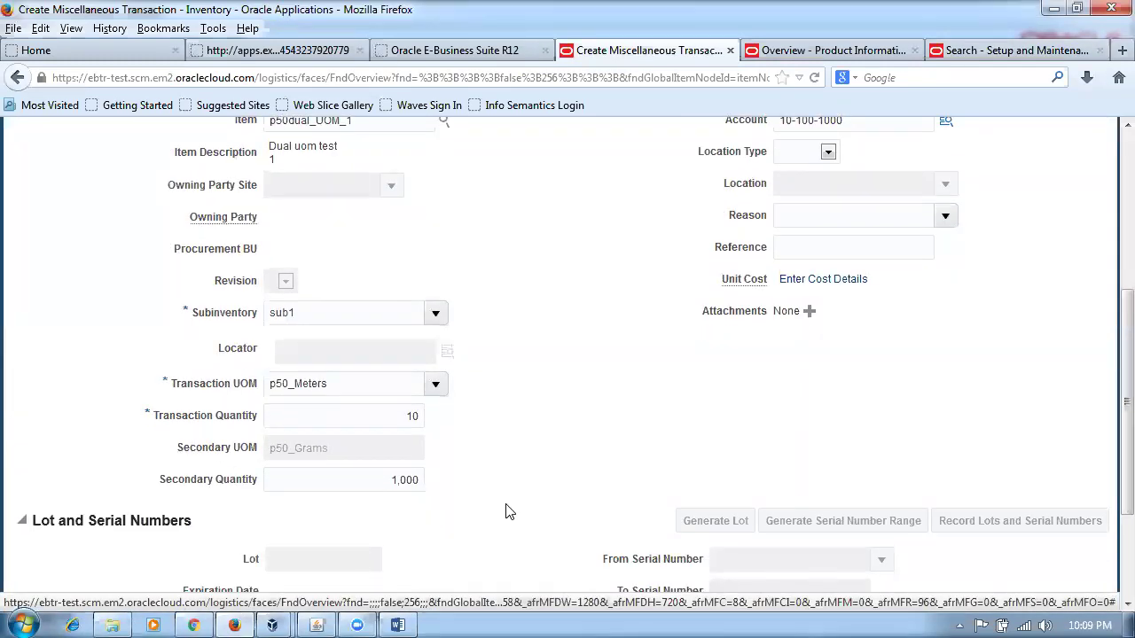
{"action": "left_click", "coordinate": [375, 476]}
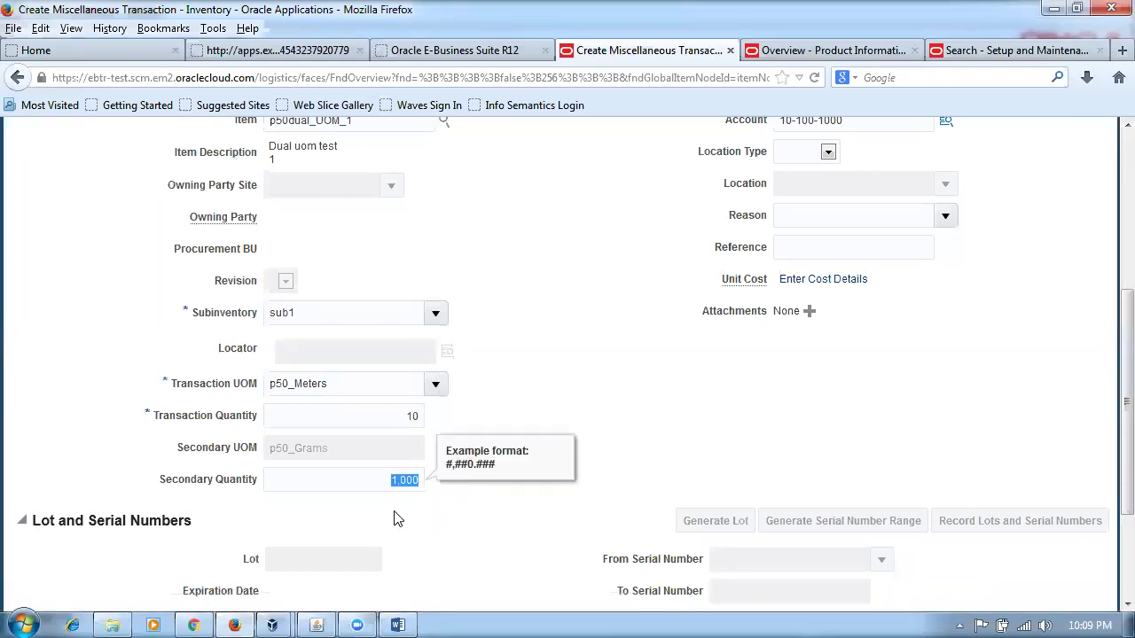
{"action": "type", "text": "1"}
{"action": "left_click", "coordinate": [362, 528]}
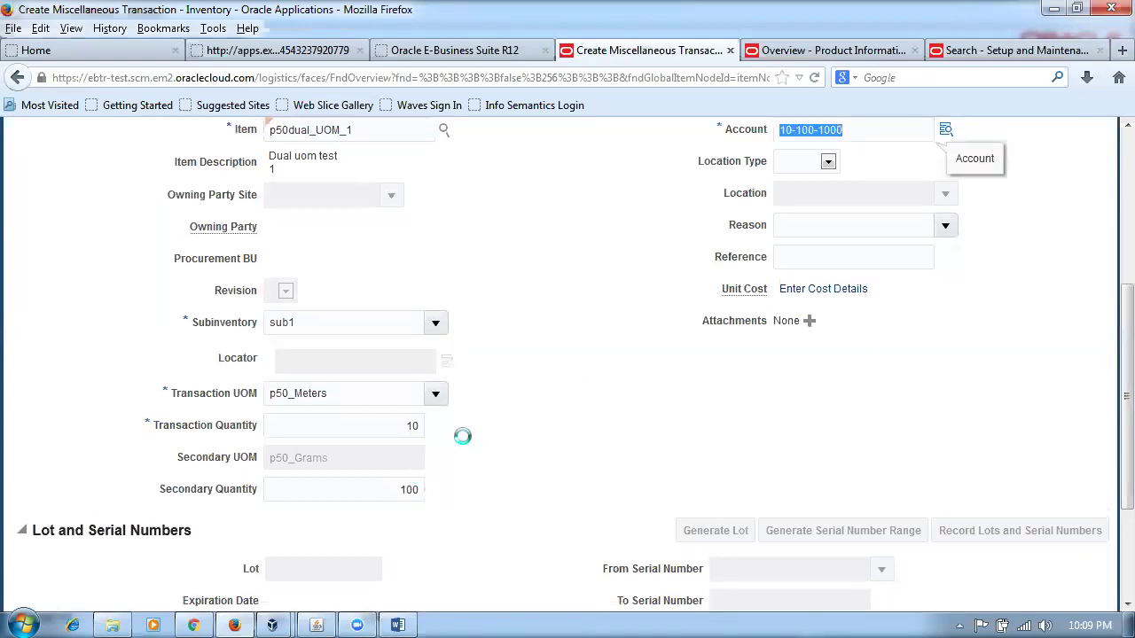
{"action": "left_click", "coordinate": [369, 429]}
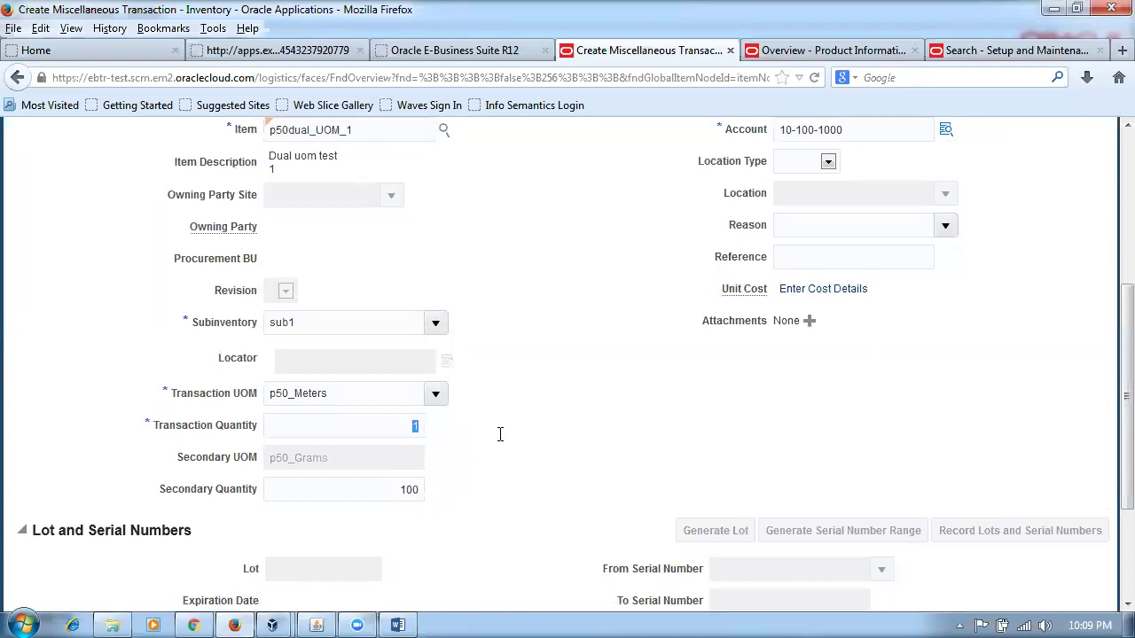
{"action": "key", "text": "Tab"}
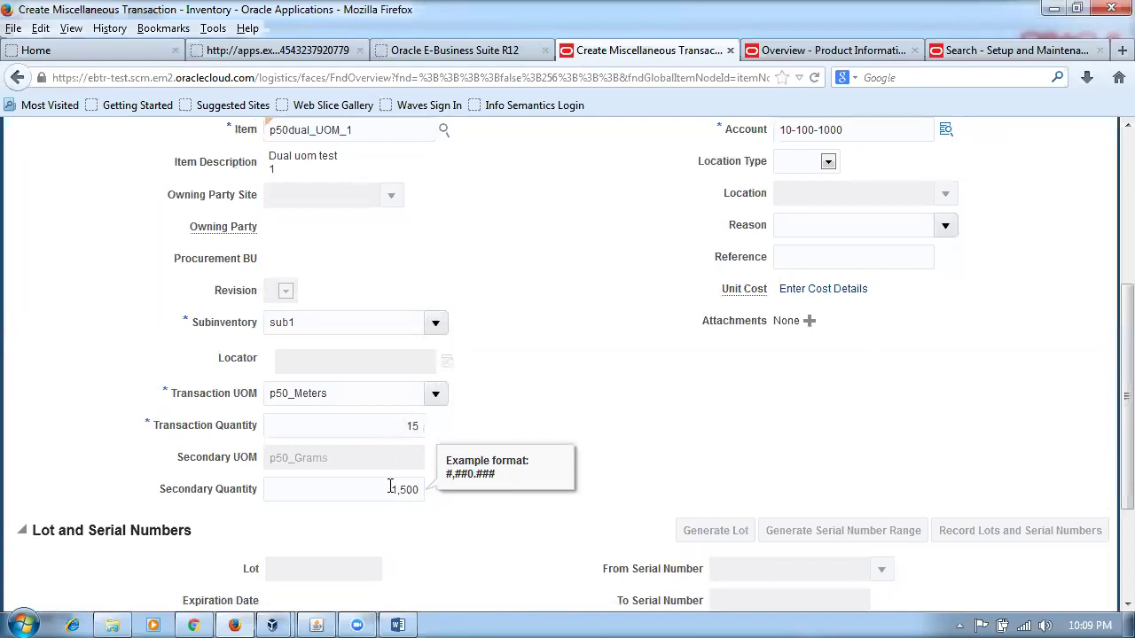
- Confirm 15 p50_Meters with 1,500 p50_Grams secondary and return to the transaction
{"action": "double_click", "coordinate": [400, 425]}
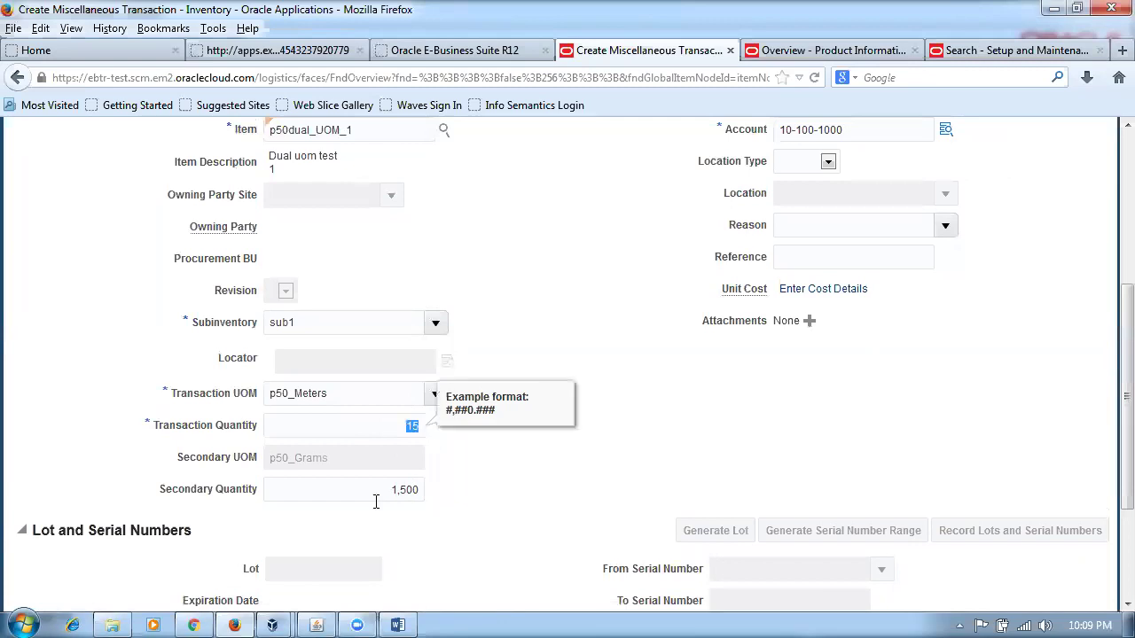
{"action": "key", "text": "Tab"}
{"action": "left_click", "coordinate": [441, 554]}
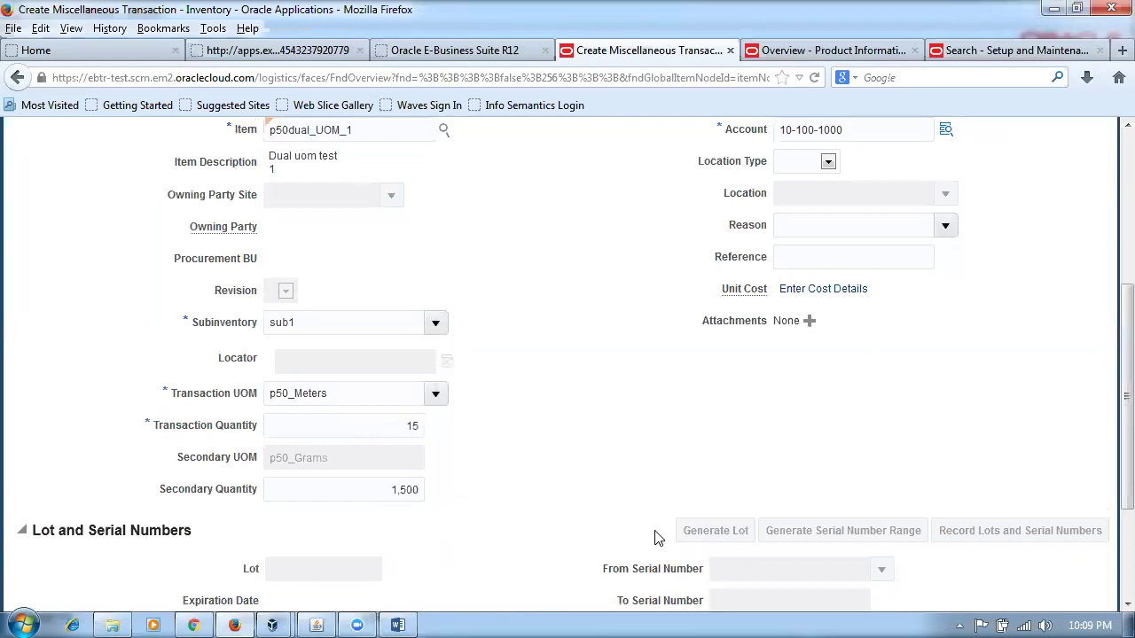
{"action": "scroll", "coordinate": [652, 539], "scroll_direction": "up", "scroll_amount": 3}
{"action": "scroll", "coordinate": [652, 540], "scroll_direction": "up", "scroll_amount": 2}
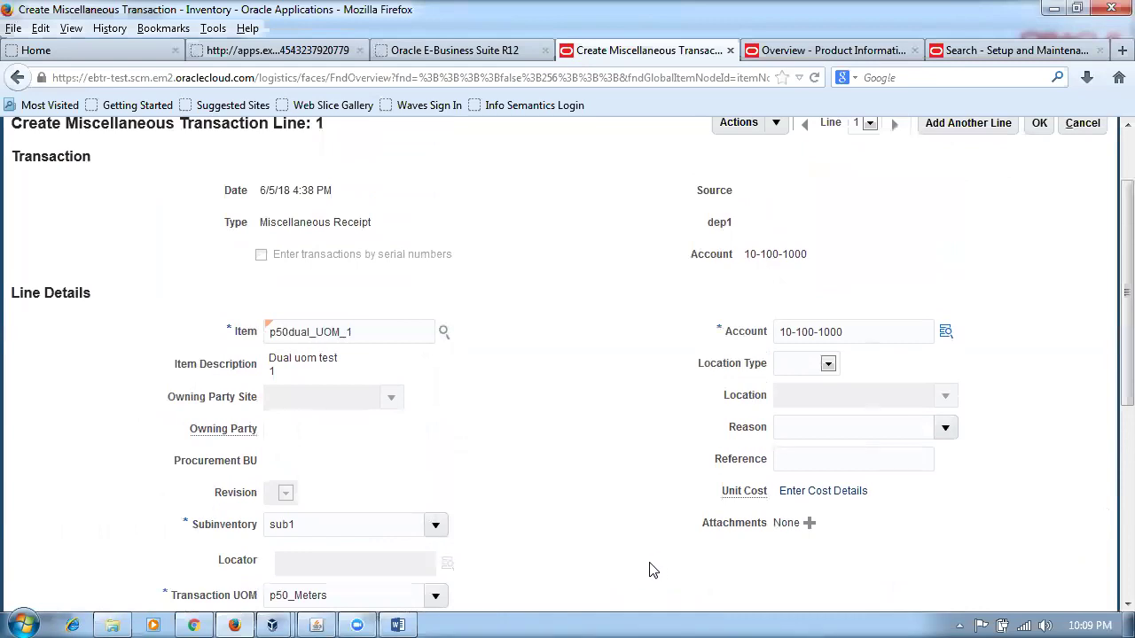
{"action": "scroll", "coordinate": [618, 536], "scroll_direction": "down", "scroll_amount": 7}
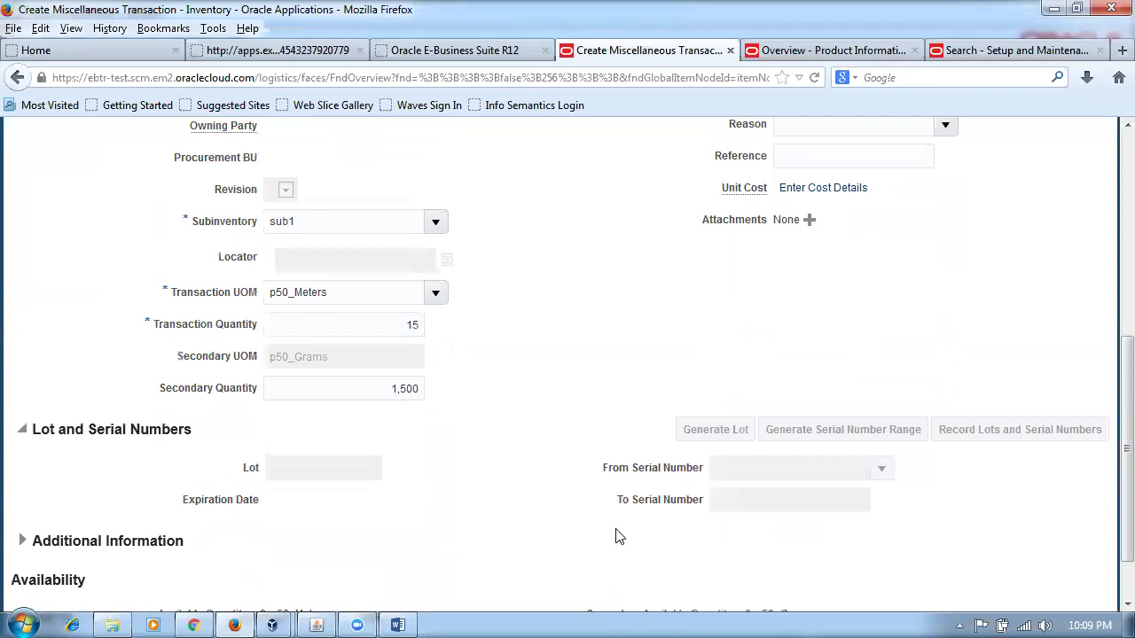
{"action": "scroll", "coordinate": [616, 535], "scroll_direction": "up", "scroll_amount": 9}
{"action": "left_click", "coordinate": [1038, 220]}
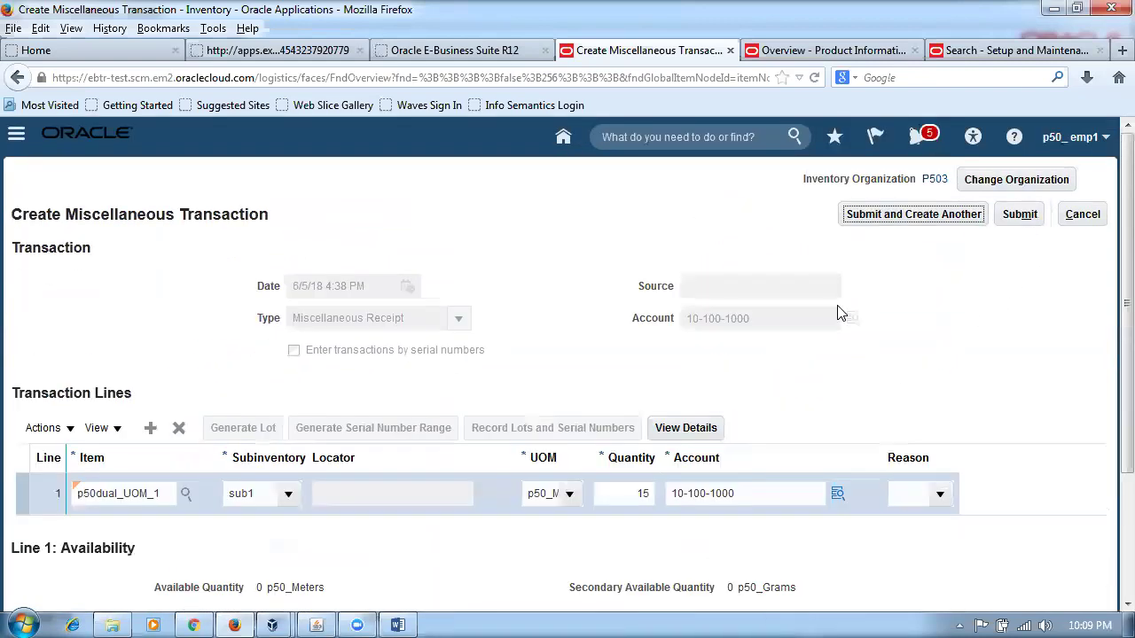
- Submit the miscellaneous receipt and dismiss the processing confirmation
{"action": "left_click", "coordinate": [1017, 223]}
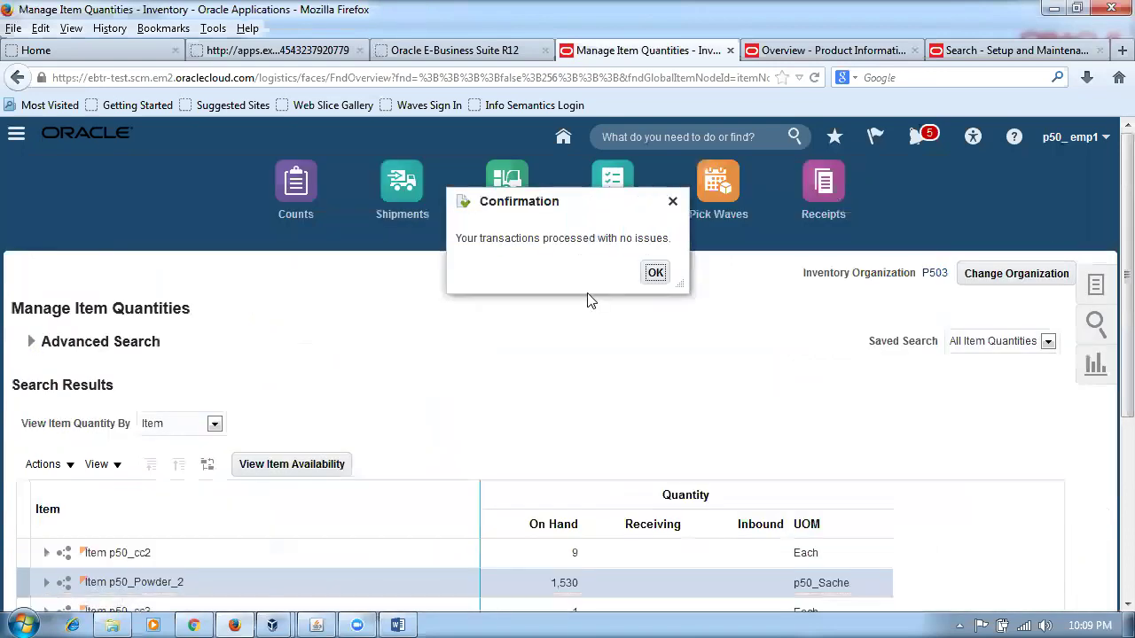
{"action": "left_click", "coordinate": [655, 273]}
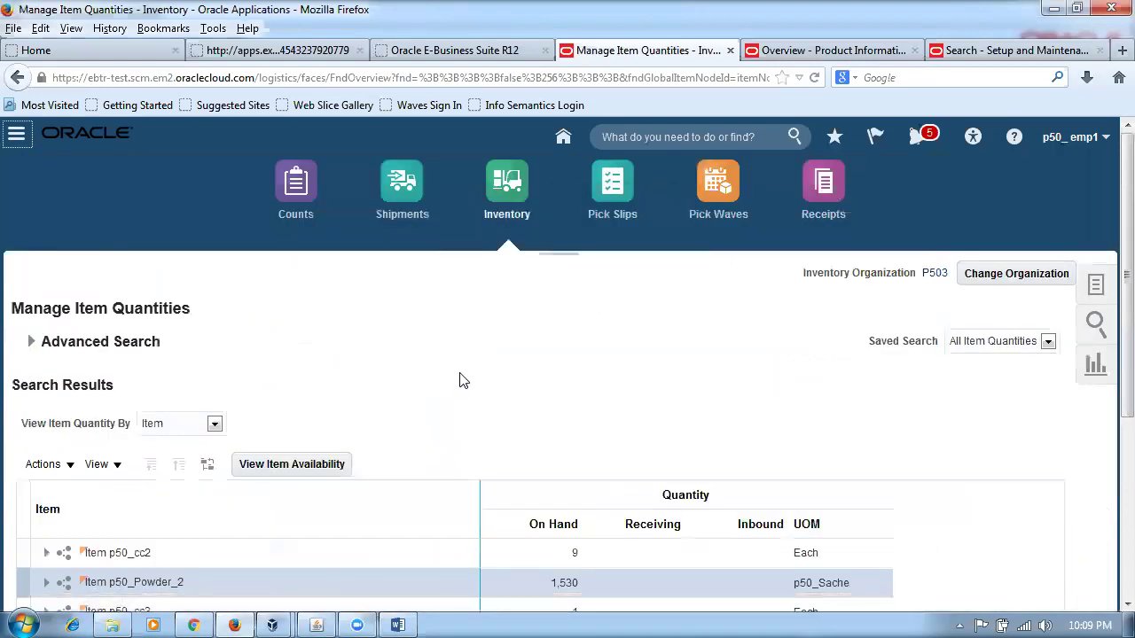
{"action": "left_click", "coordinate": [28, 344]}
- Search item quantities for p50dual_UOM_1, showing 15 p50_Meters on hand
{"action": "left_click", "coordinate": [174, 392]}
{"action": "type", "text": "p"}
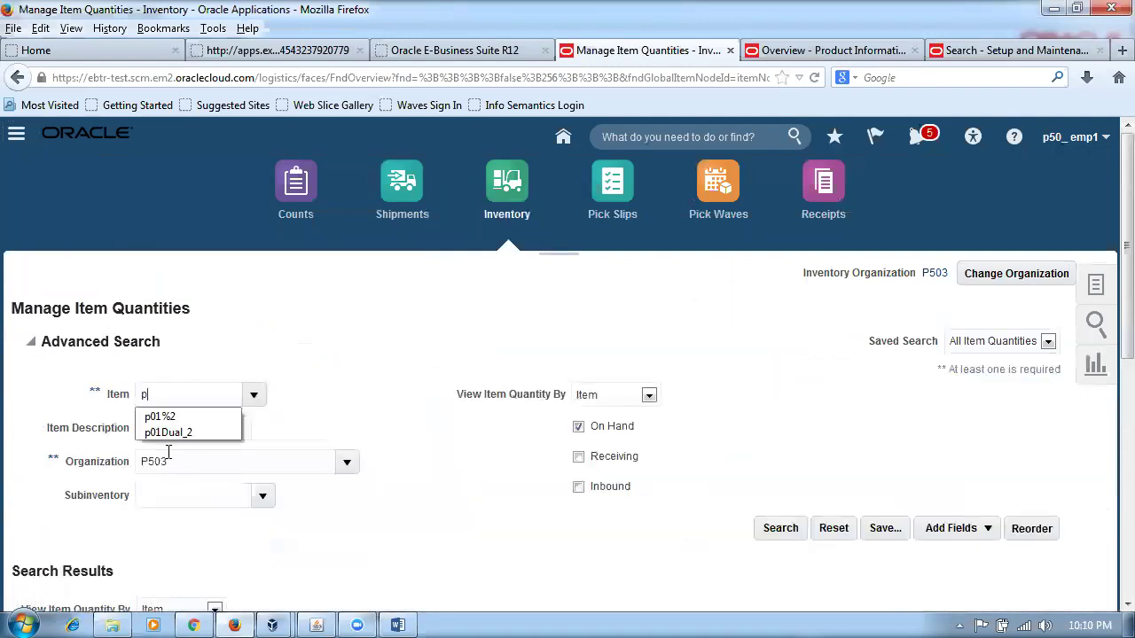
{"action": "type", "text": "50d"}
{"action": "key", "text": "Tab"}
{"action": "left_click", "coordinate": [779, 529]}
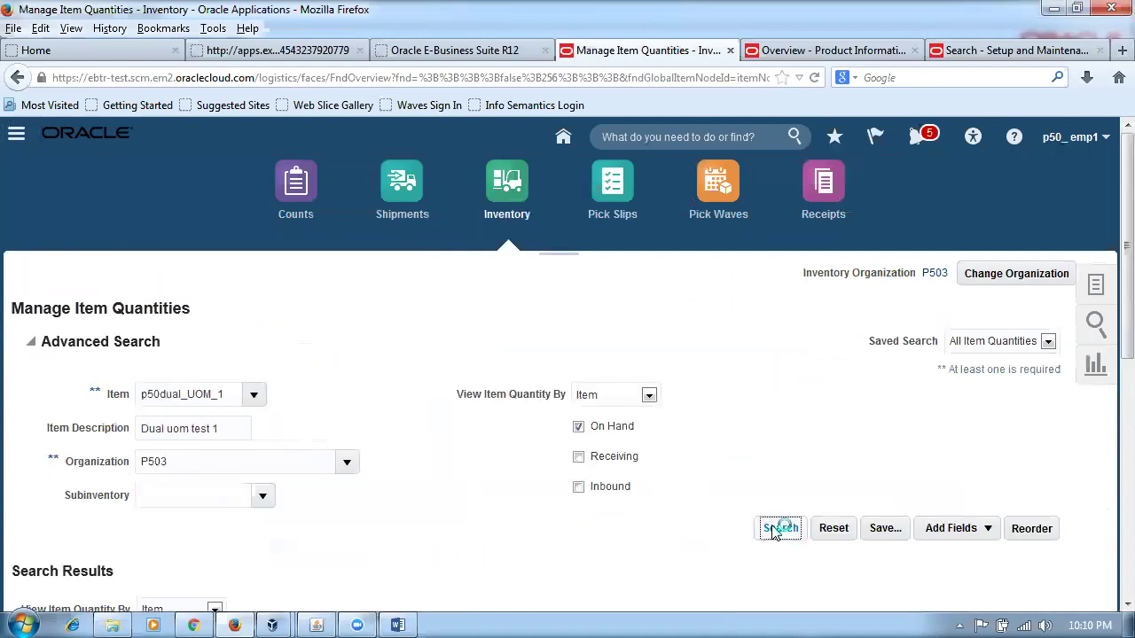
{"action": "scroll", "coordinate": [770, 463], "scroll_direction": "down", "scroll_amount": 3}
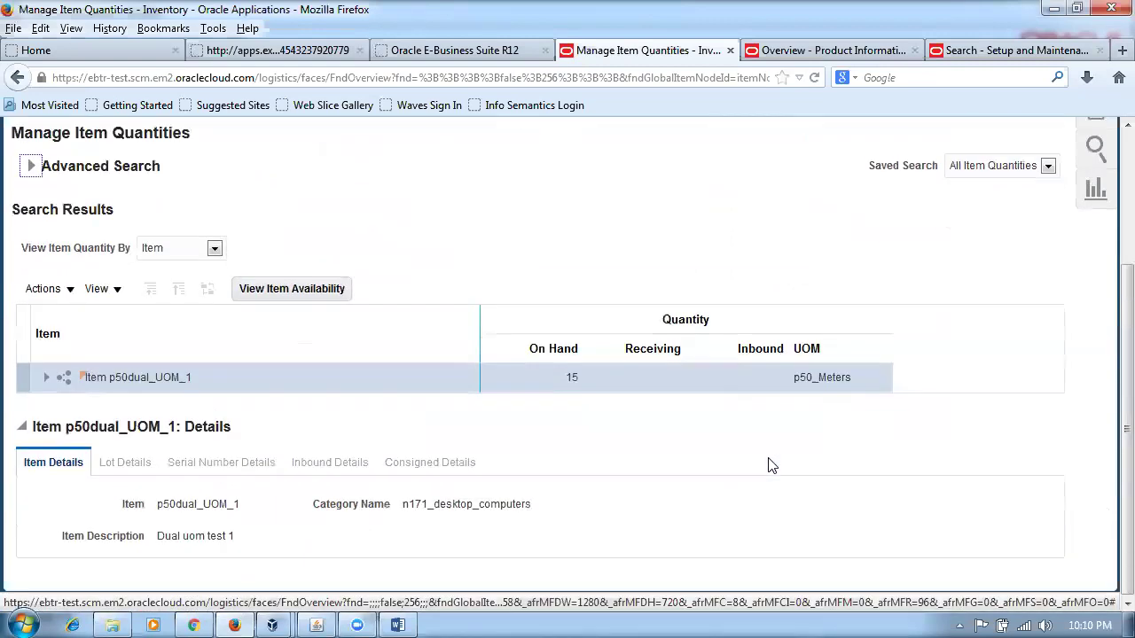
- Add the Secondary Quantity On Hand column, showing 1,500 beside 15 p50_Meters
{"action": "left_click", "coordinate": [100, 292]}
{"action": "mouse_move", "coordinate": [124, 326]}
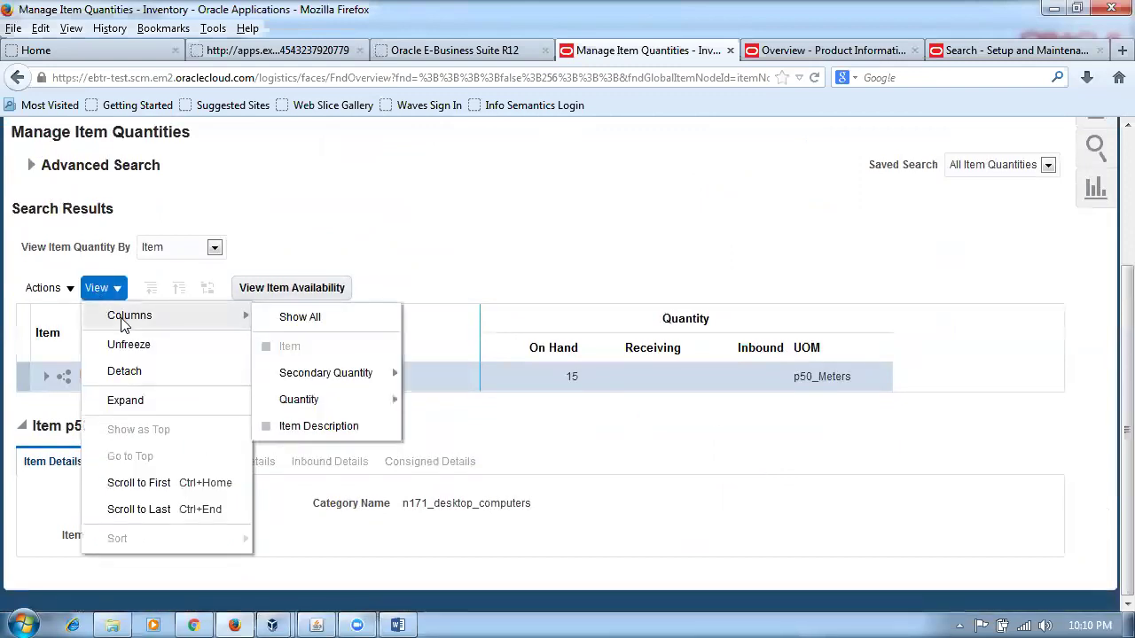
{"action": "mouse_move", "coordinate": [328, 374]}
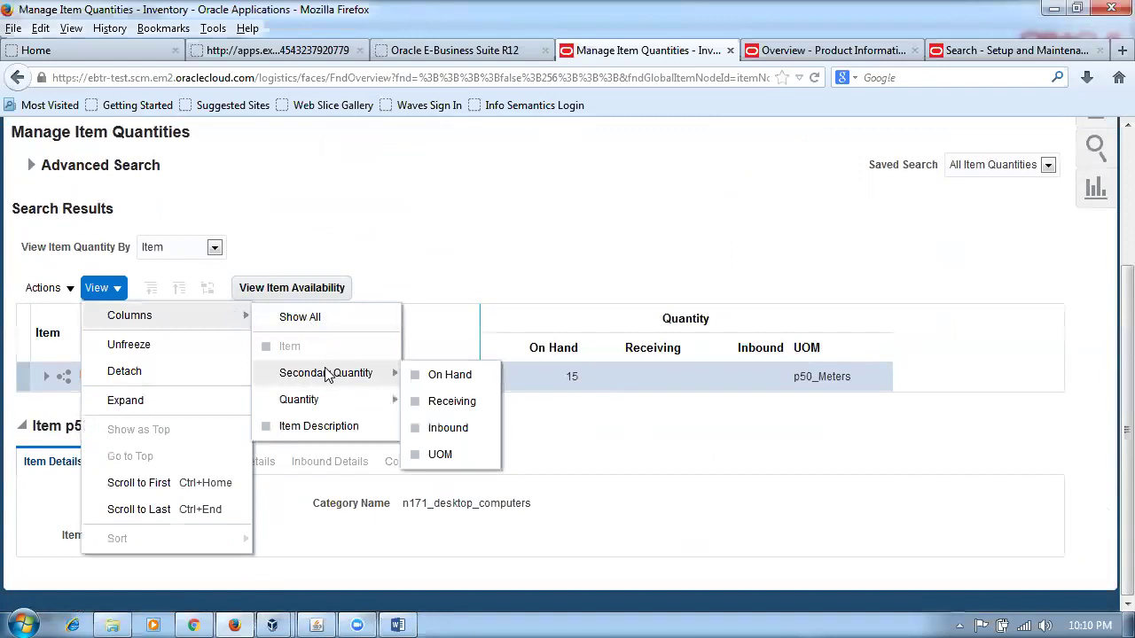
{"action": "left_click", "coordinate": [450, 376]}
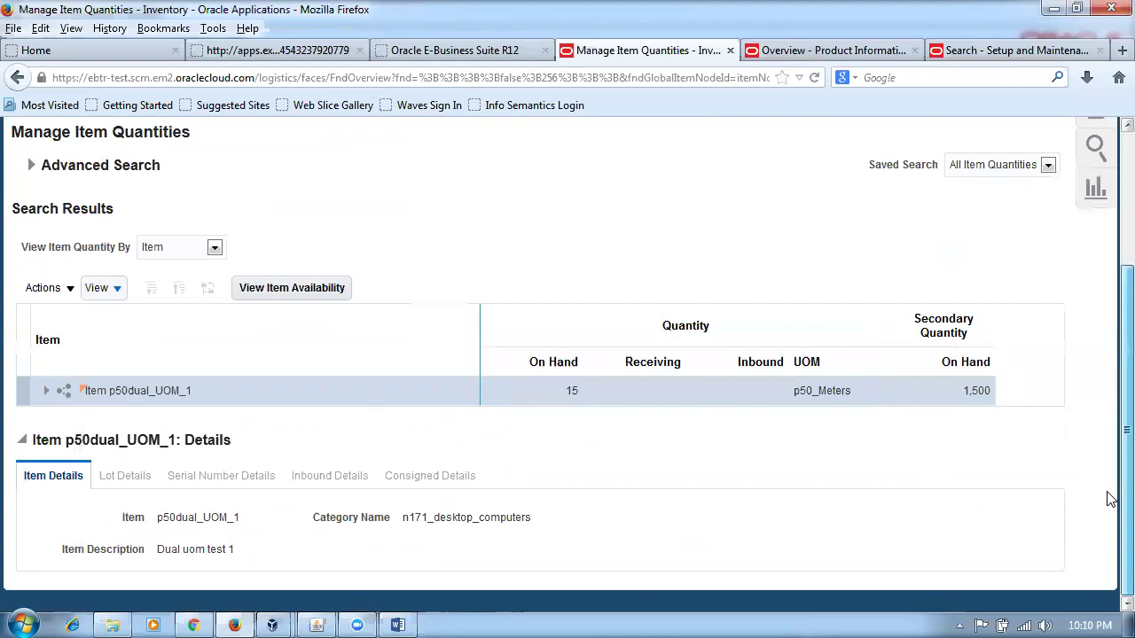
{"action": "scroll", "coordinate": [1108, 443], "scroll_direction": "up", "scroll_amount": 4}
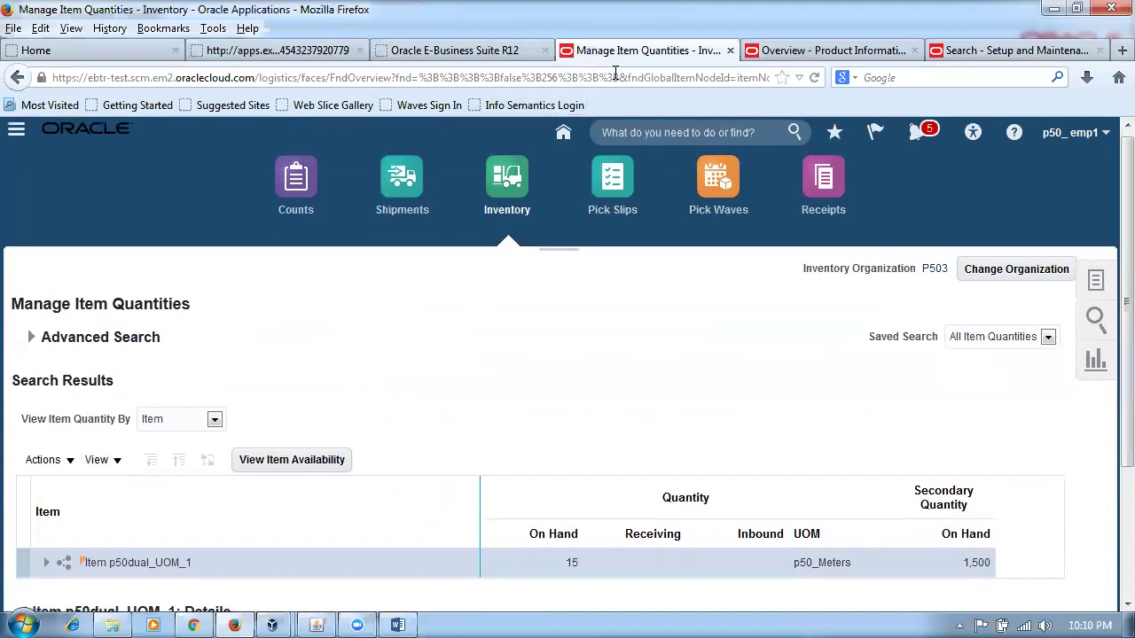
- Start creating a new item in organization P500 under Root Item Class
{"action": "left_click", "coordinate": [808, 51]}
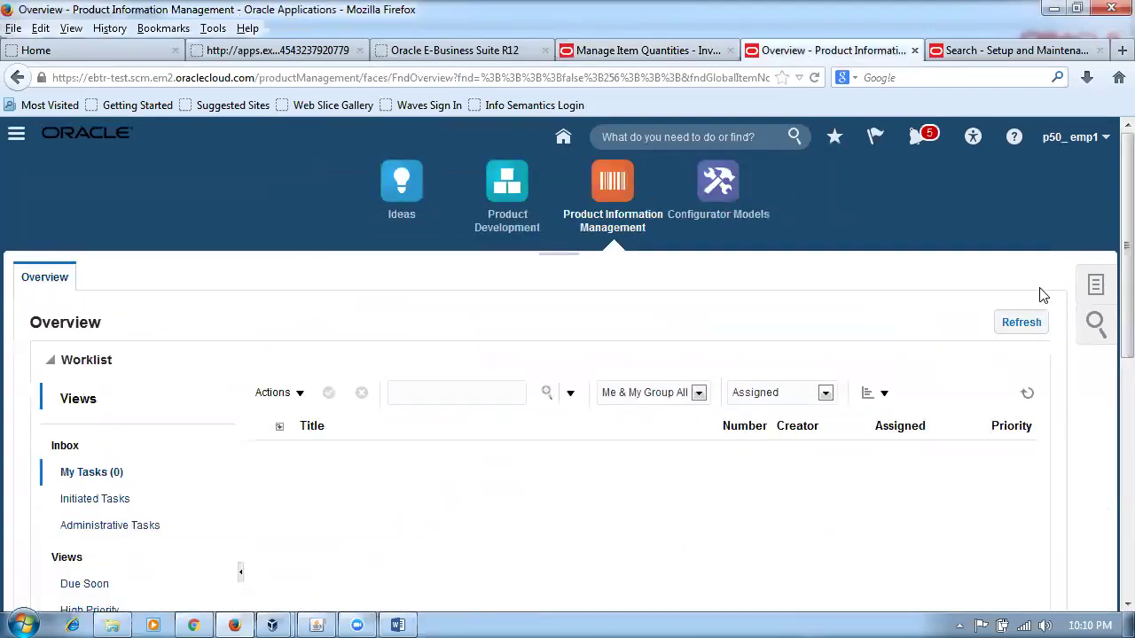
{"action": "left_click", "coordinate": [1097, 293]}
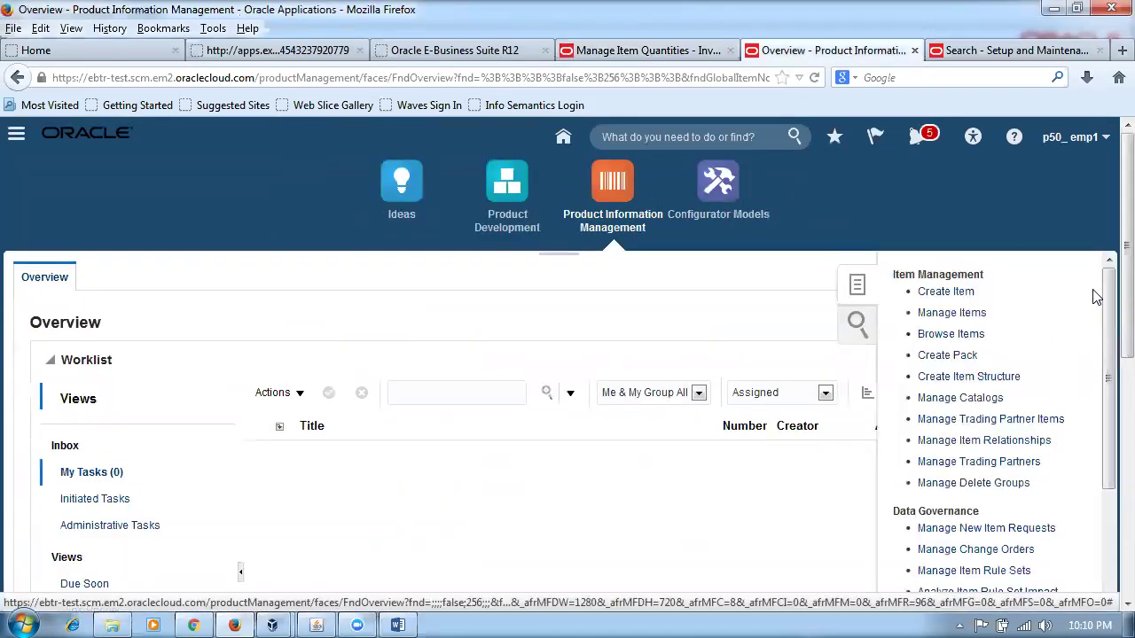
{"action": "left_click", "coordinate": [959, 295]}
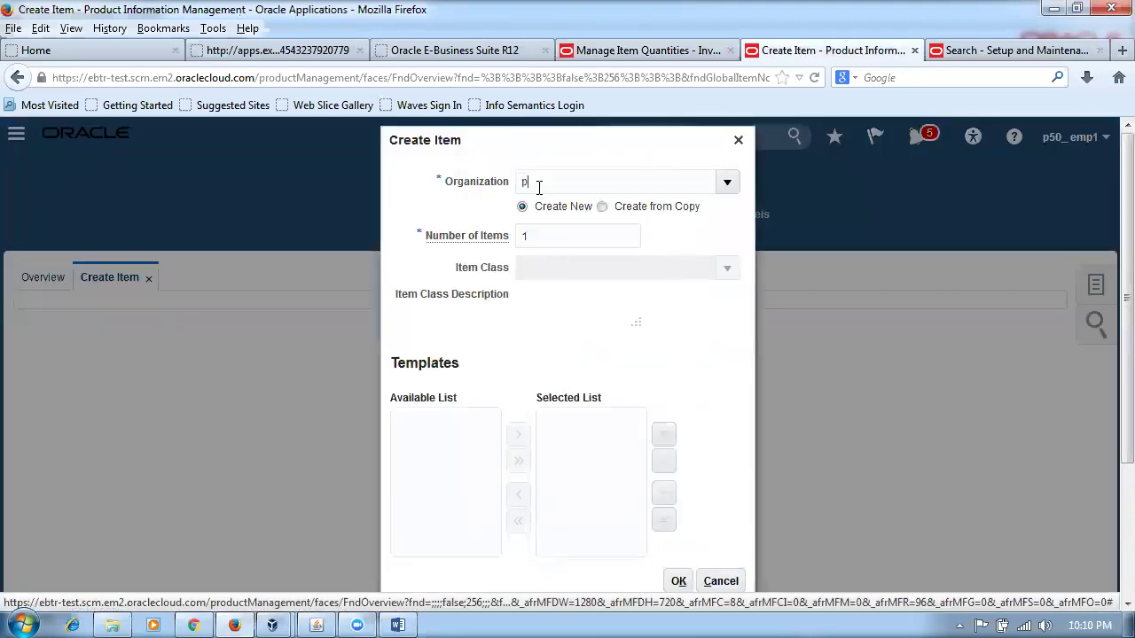
{"action": "left_click", "coordinate": [610, 213]}
{"action": "left_click", "coordinate": [608, 267]}
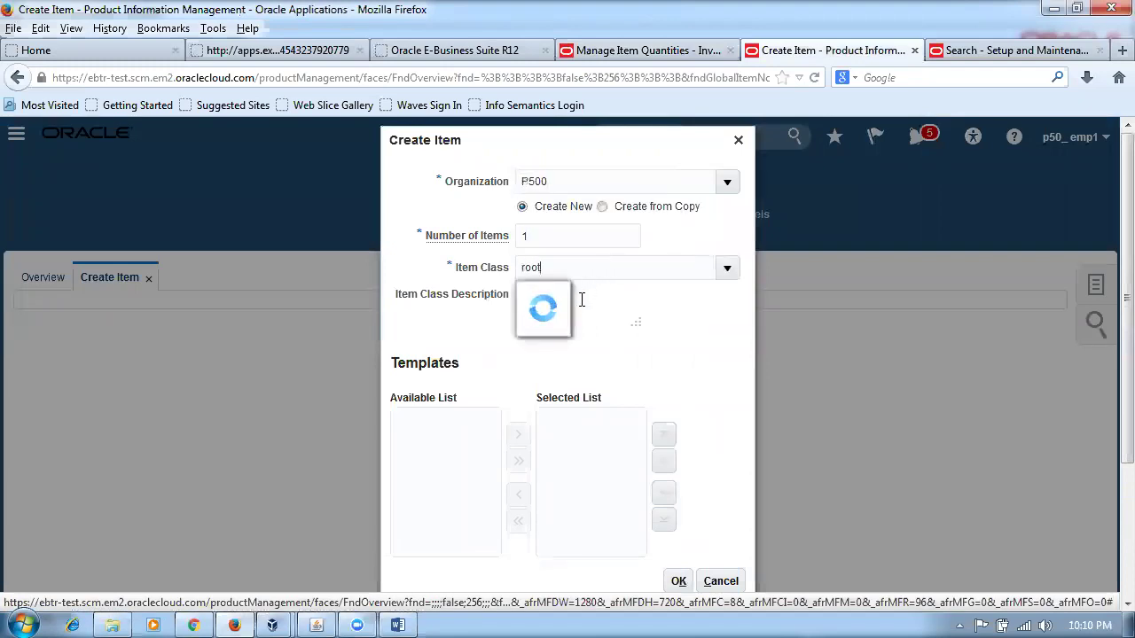
{"action": "left_click", "coordinate": [580, 298]}
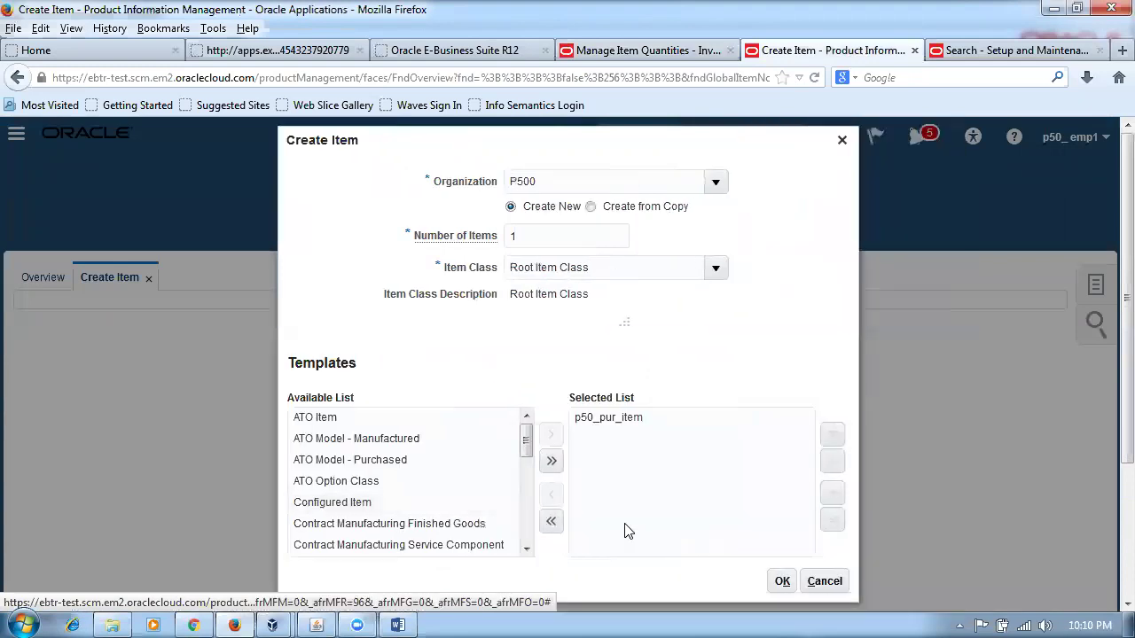
{"action": "left_click", "coordinate": [768, 576]}
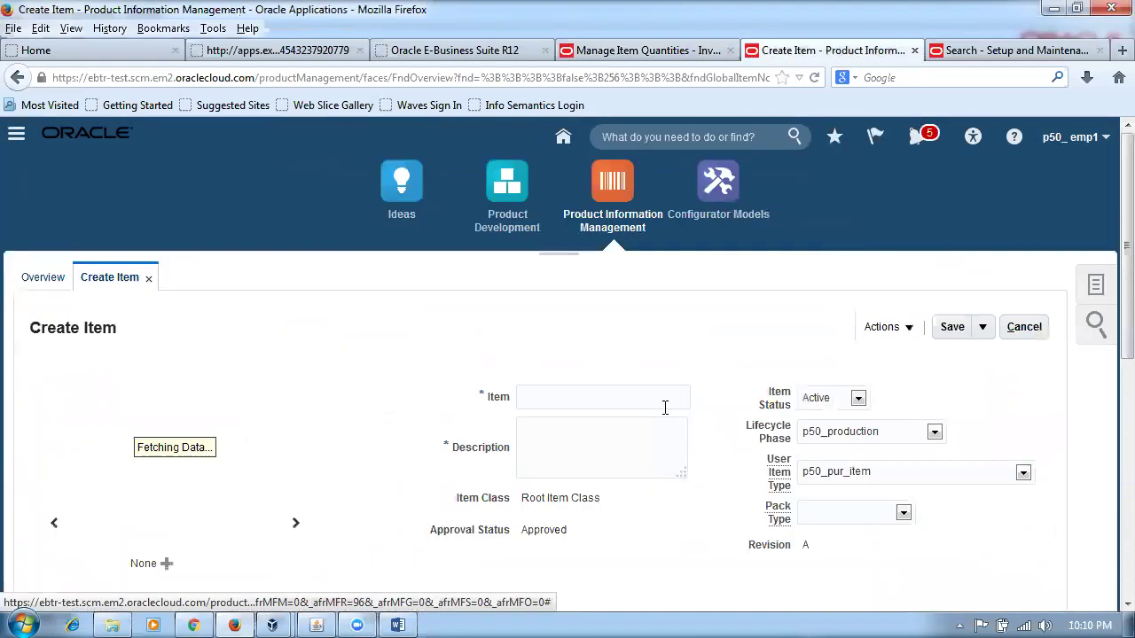
- Name the item p50Dual_UOM_2 with description 'Fixed conversion' and look up p50 primary units
{"action": "type", "text": "p"}
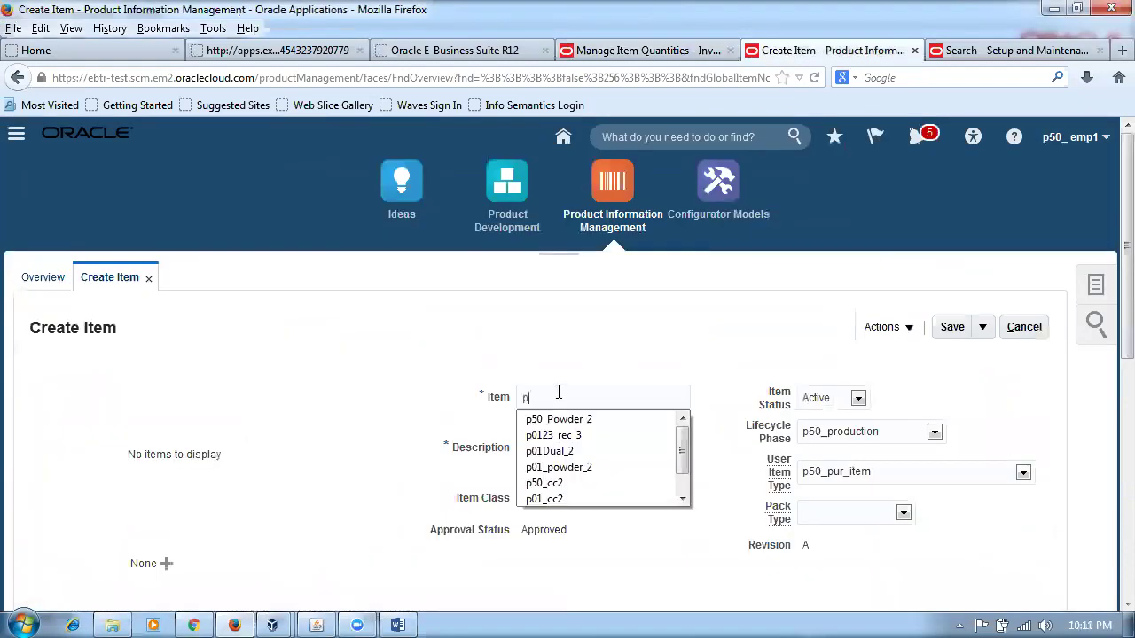
{"action": "type", "text": "50Dual_UOM_2"}
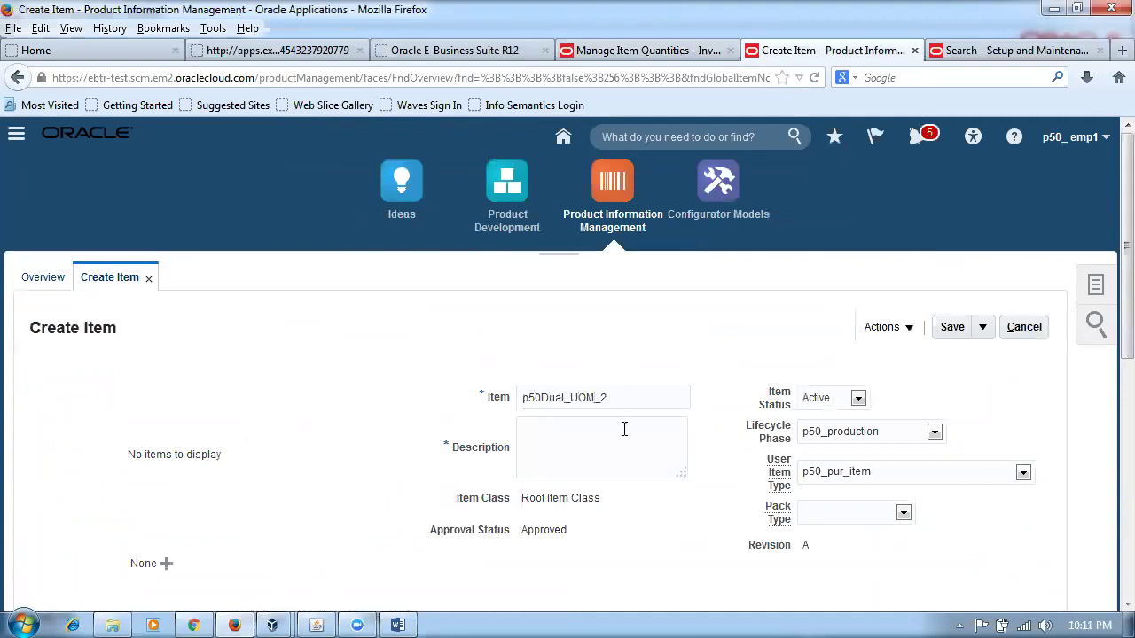
{"action": "left_click", "coordinate": [546, 446]}
{"action": "type", "text": "Fixed conversion"}
{"action": "left_click", "coordinate": [382, 460]}
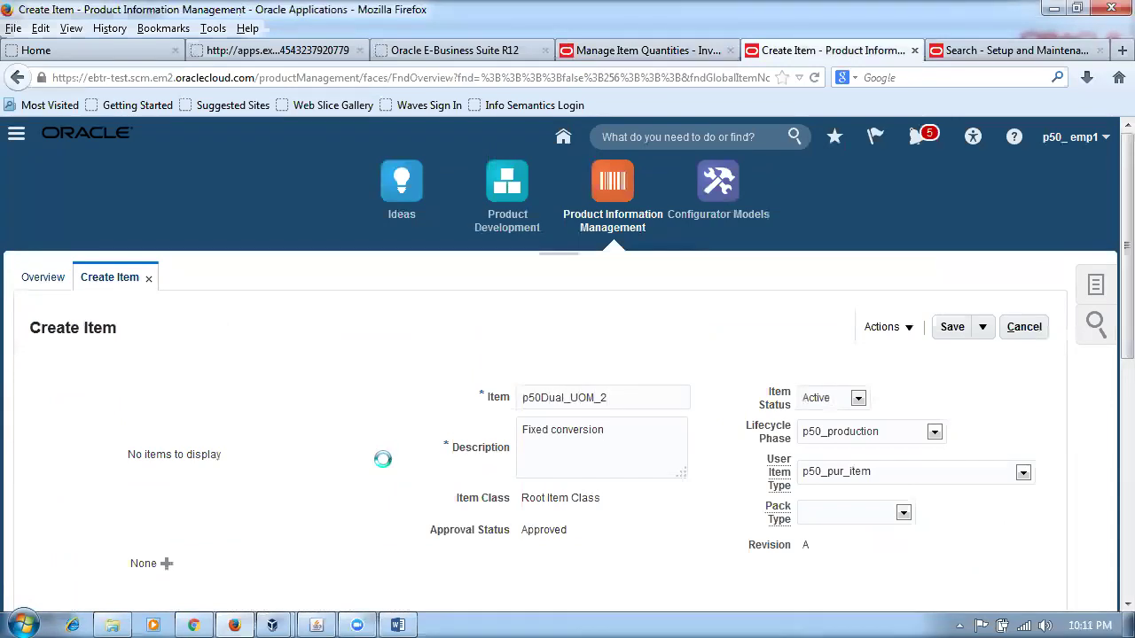
{"action": "scroll", "coordinate": [384, 466], "scroll_direction": "down", "scroll_amount": 2}
{"action": "scroll", "coordinate": [476, 362], "scroll_direction": "down", "scroll_amount": 4}
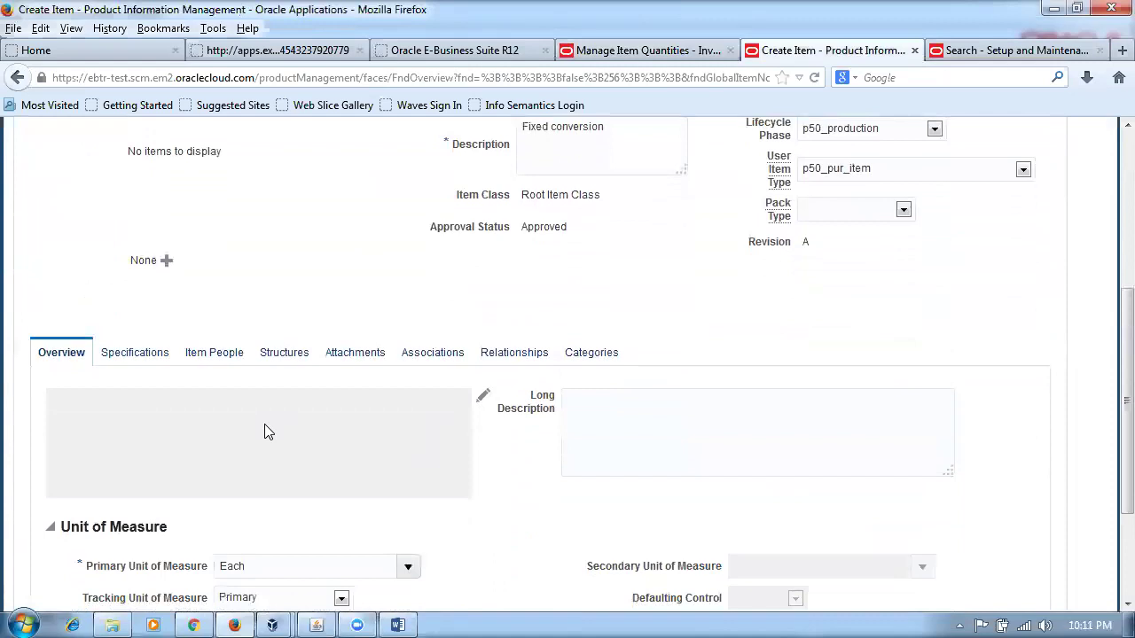
{"action": "scroll", "coordinate": [178, 452], "scroll_direction": "down", "scroll_amount": 3}
{"action": "left_click_drag", "start_coordinate": [286, 406], "coordinate": [8, 443]}
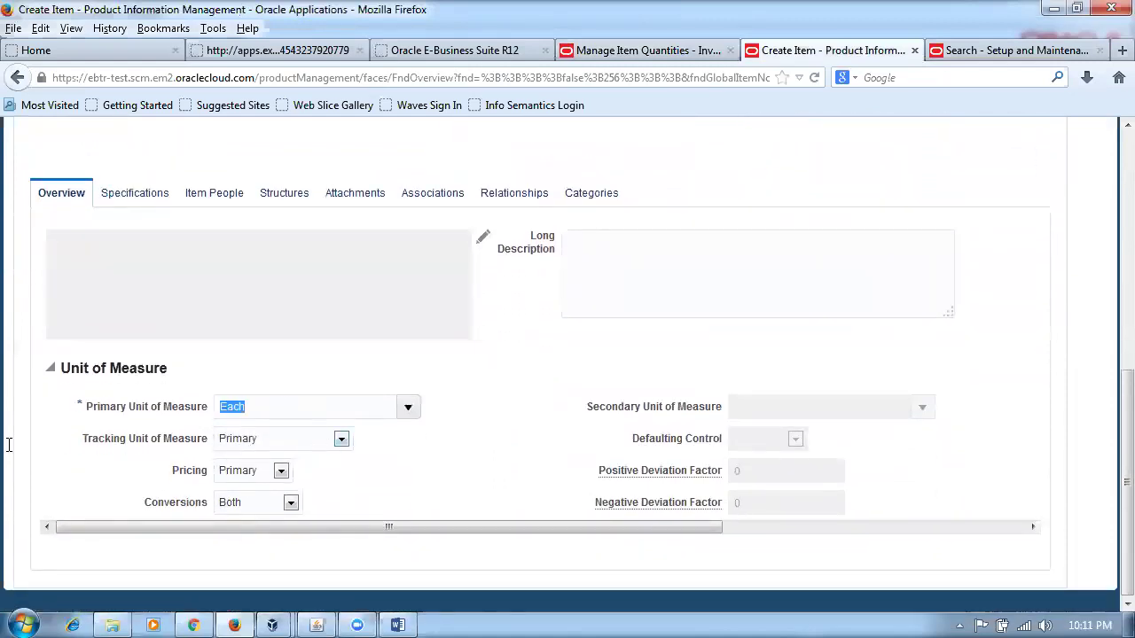
{"action": "type", "text": "p50"}
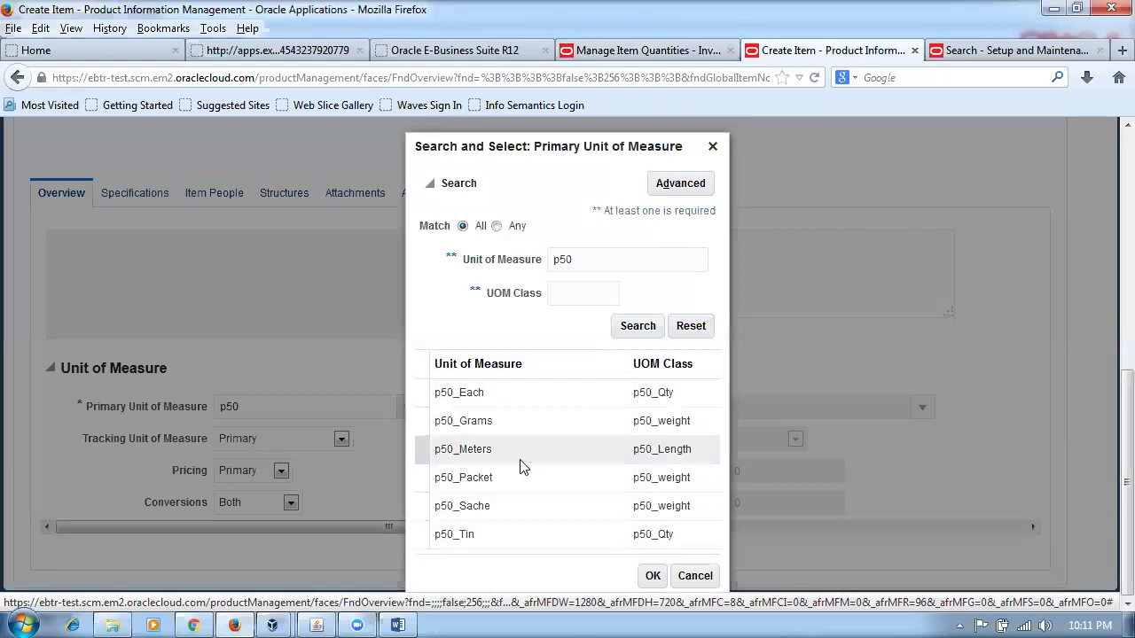
- Set primary unit p50_Meters, secondary unit p50_Grams, tracked as Primary and secondary
{"action": "left_click", "coordinate": [522, 460]}
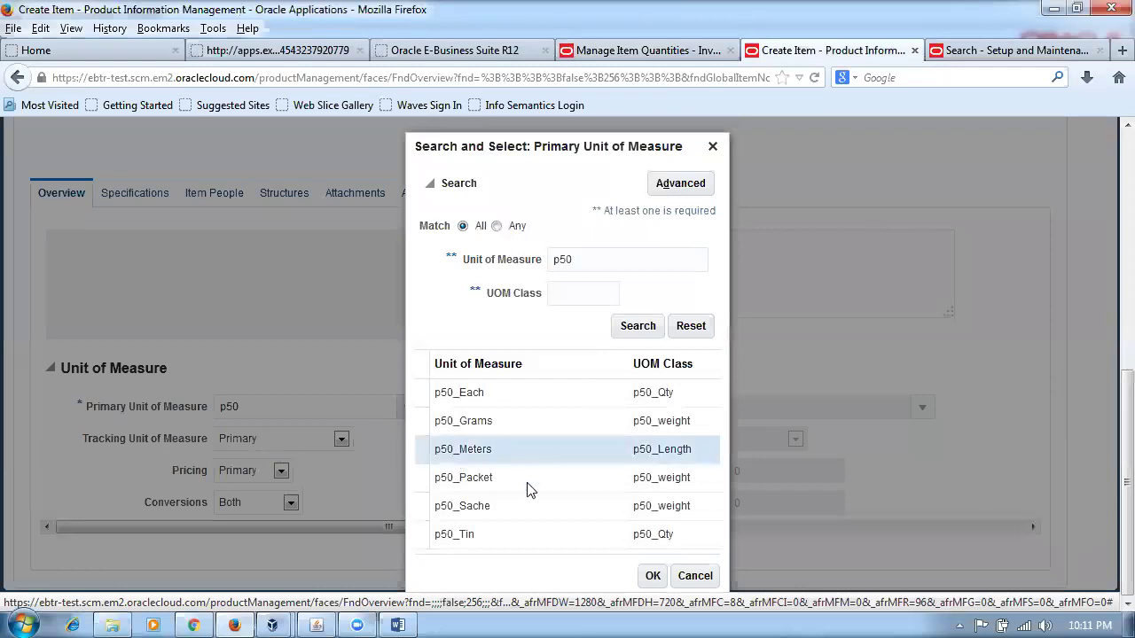
{"action": "left_click", "coordinate": [653, 576]}
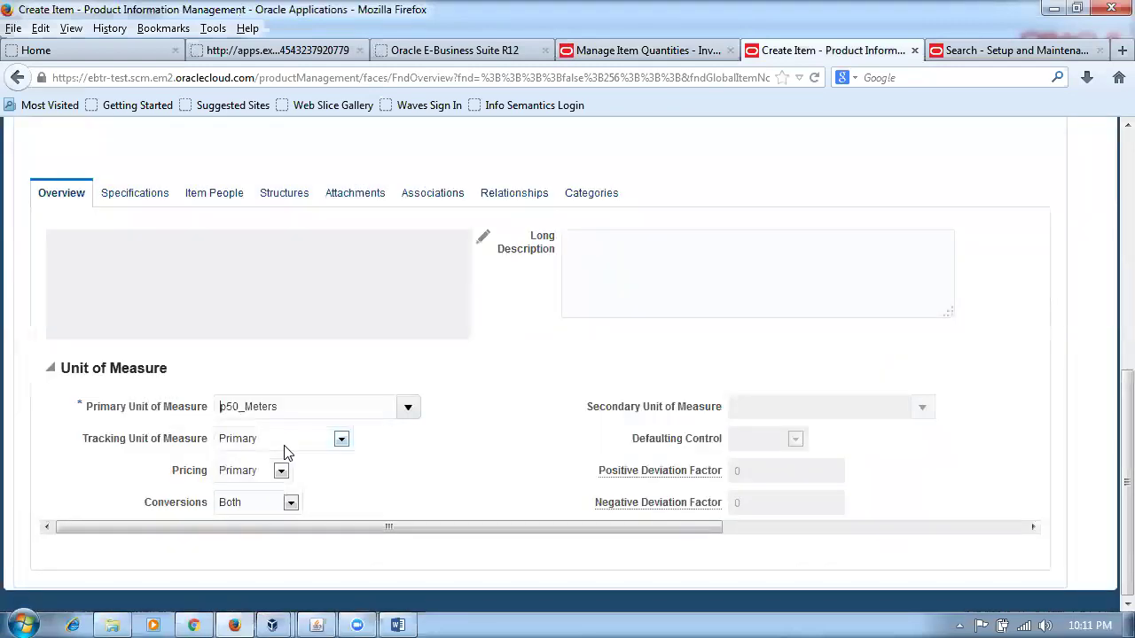
{"action": "left_click", "coordinate": [284, 441]}
{"action": "left_click", "coordinate": [283, 468]}
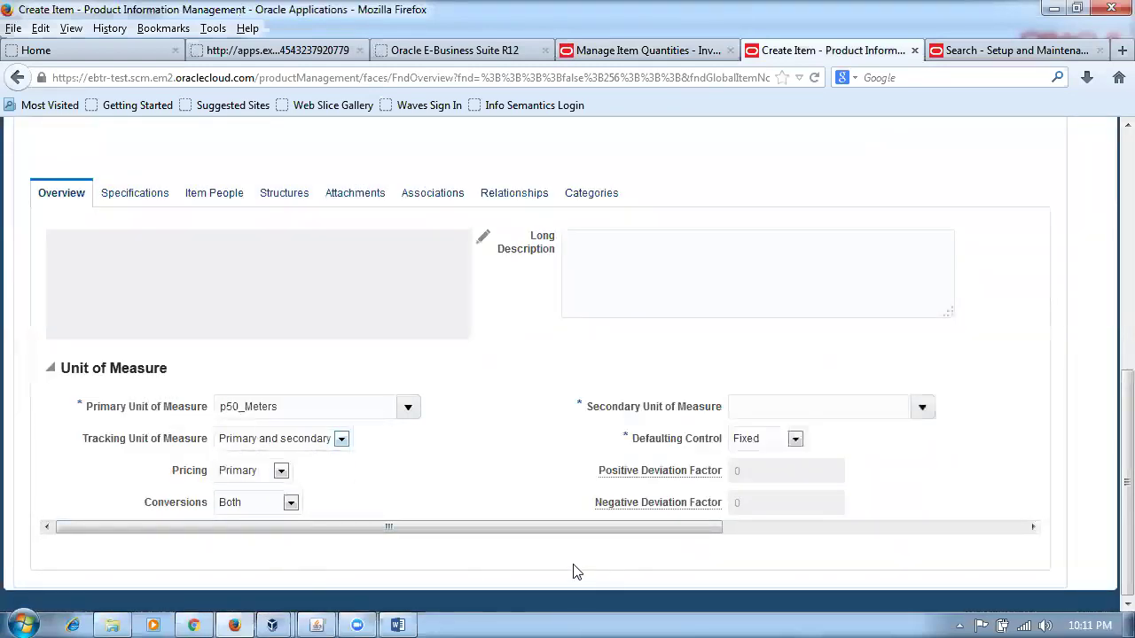
{"action": "left_click", "coordinate": [798, 404]}
{"action": "type", "text": "p50"}
{"action": "key", "text": "Tab"}
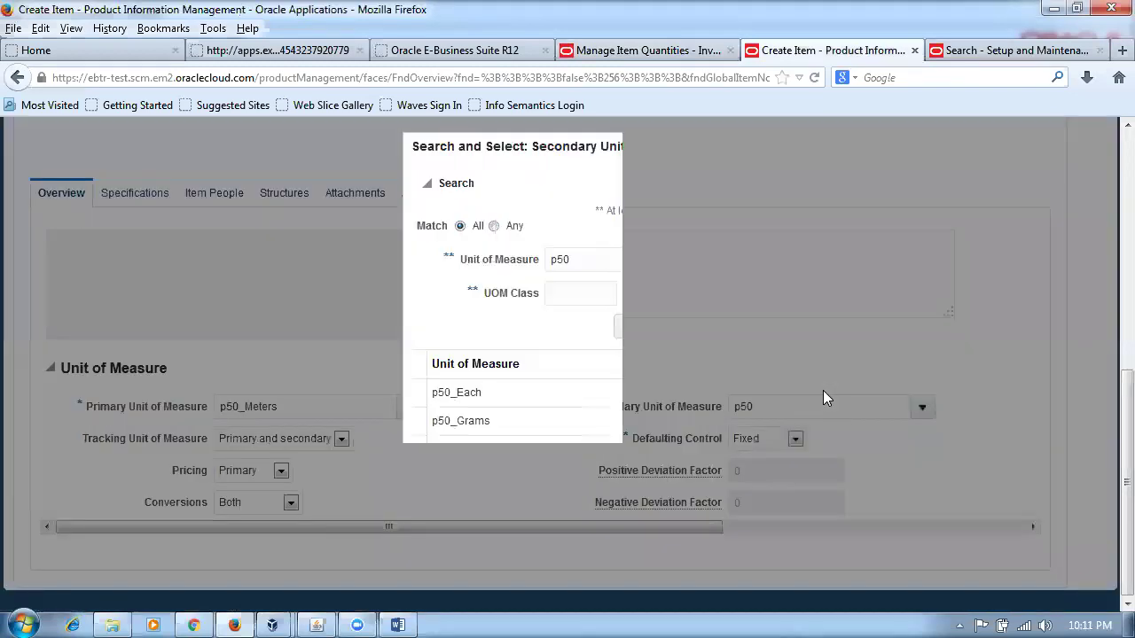
{"action": "left_click", "coordinate": [512, 424]}
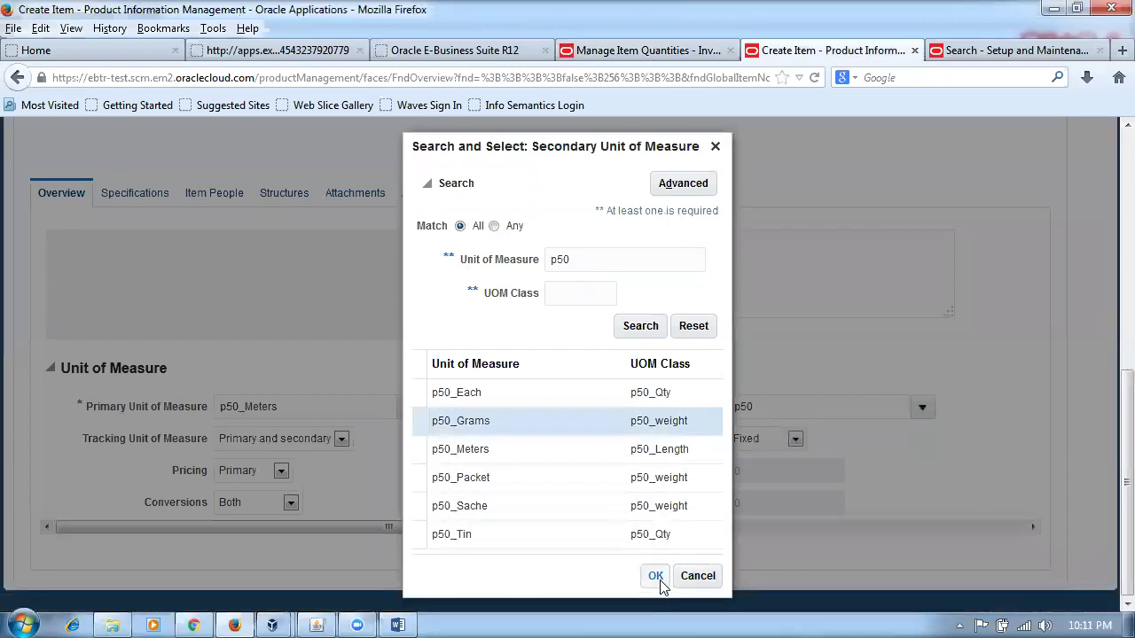
{"action": "left_click", "coordinate": [656, 576]}
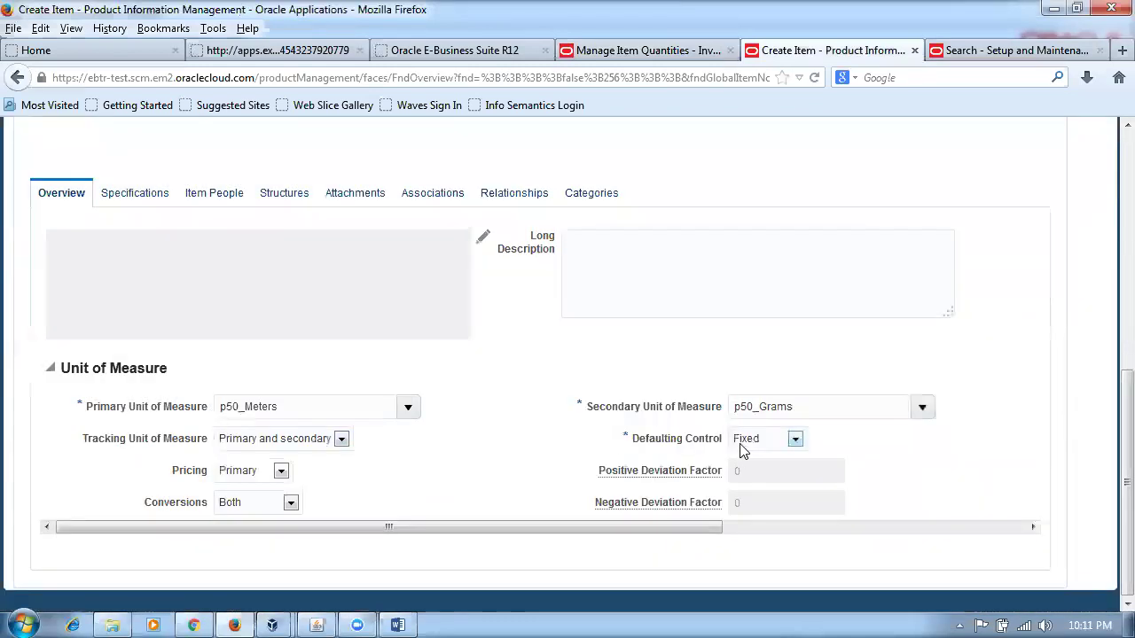
{"action": "left_click", "coordinate": [759, 445]}
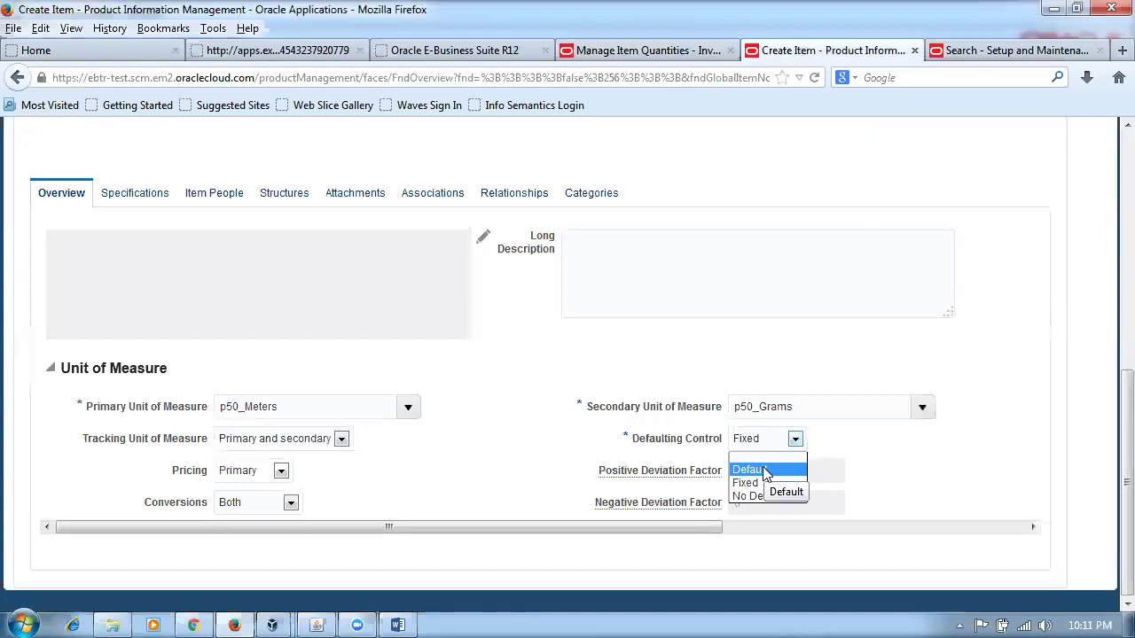
- Set defaulting control to Default with positive and negative deviation factors of 10
{"action": "left_click", "coordinate": [753, 470]}
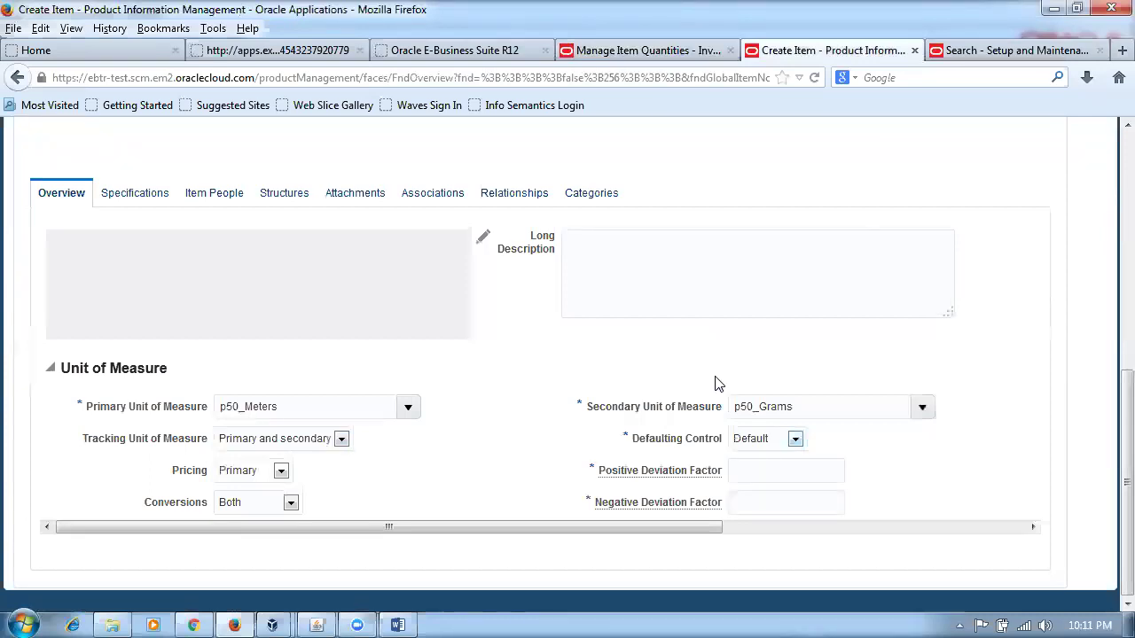
{"action": "left_click", "coordinate": [767, 470]}
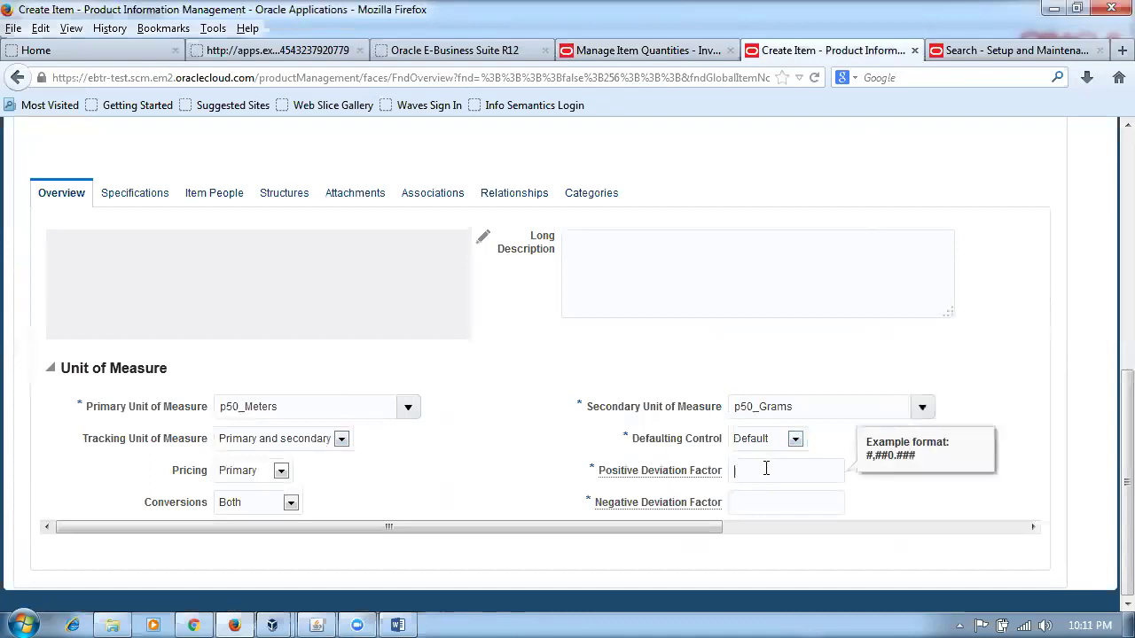
{"action": "type", "text": "10"}
{"action": "key", "text": "Tab"}
{"action": "type", "text": "10"}
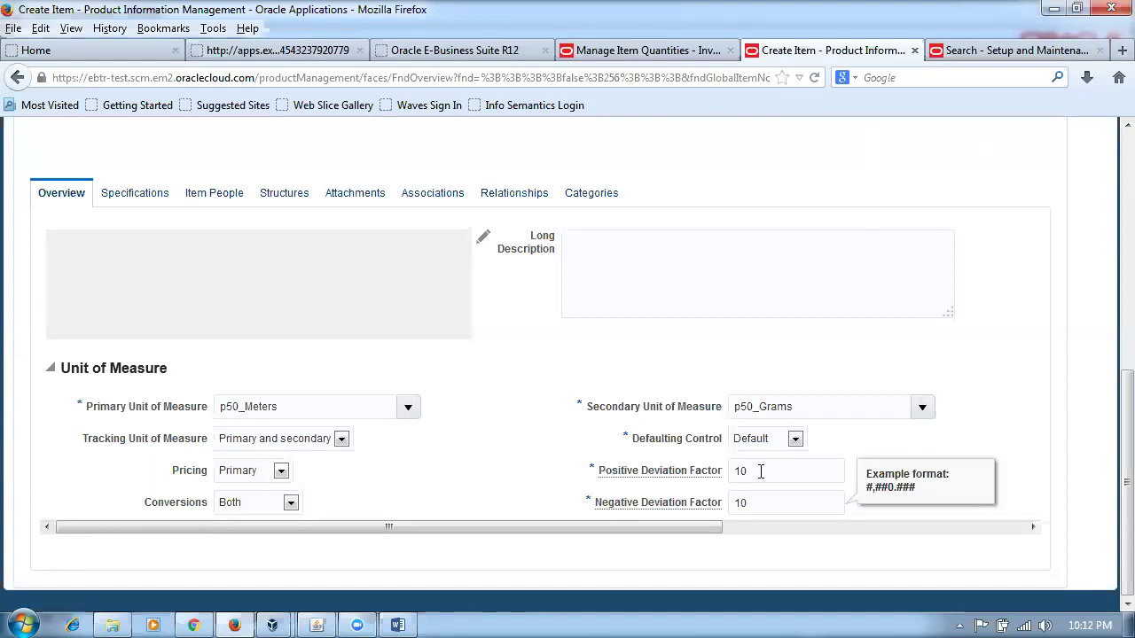
{"action": "left_click", "coordinate": [699, 362]}
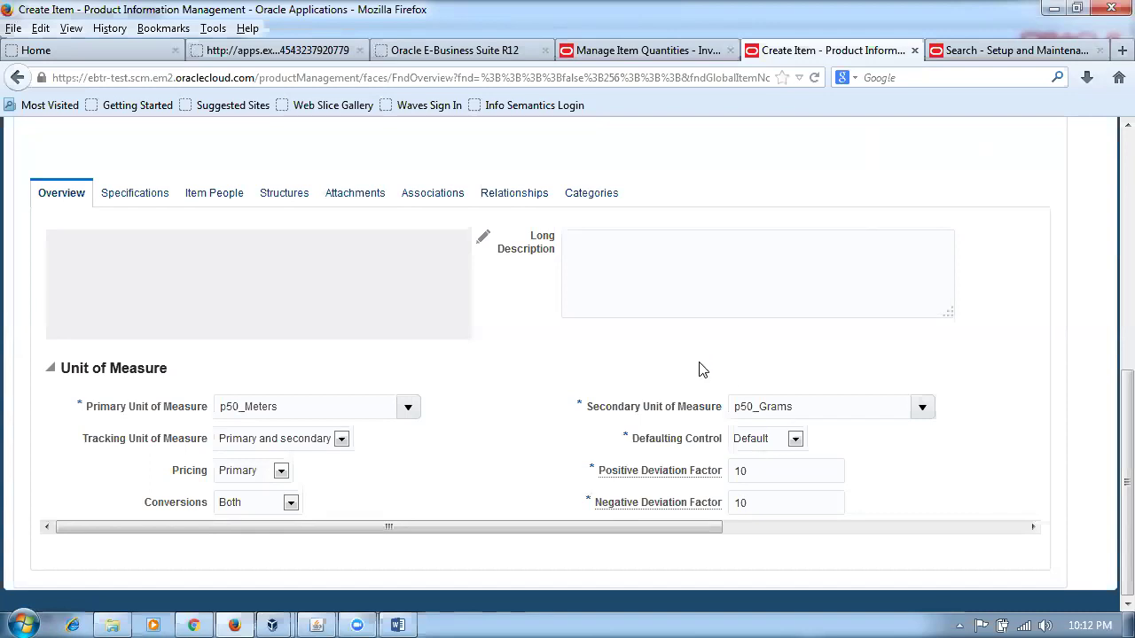
{"action": "left_click", "coordinate": [443, 197]}
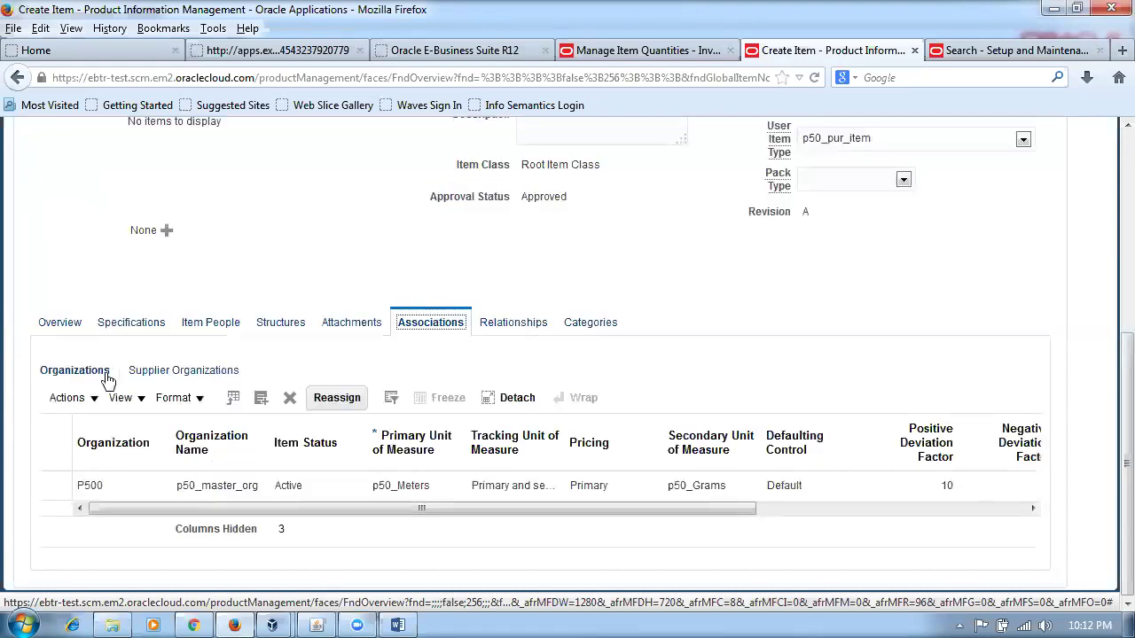
- Associate item p50Dual_UOM_2 with organization P503
{"action": "left_click", "coordinate": [69, 398]}
{"action": "left_click", "coordinate": [105, 454]}
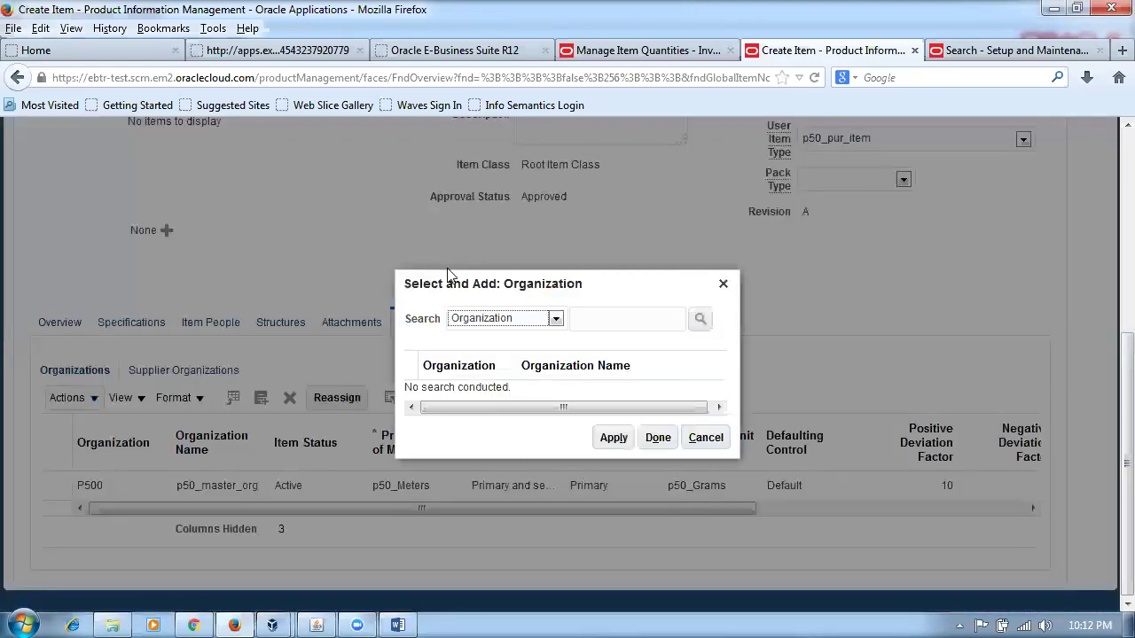
{"action": "left_click", "coordinate": [612, 317]}
{"action": "type", "text": "p503"}
{"action": "key", "text": "Return"}
{"action": "left_click", "coordinate": [631, 388]}
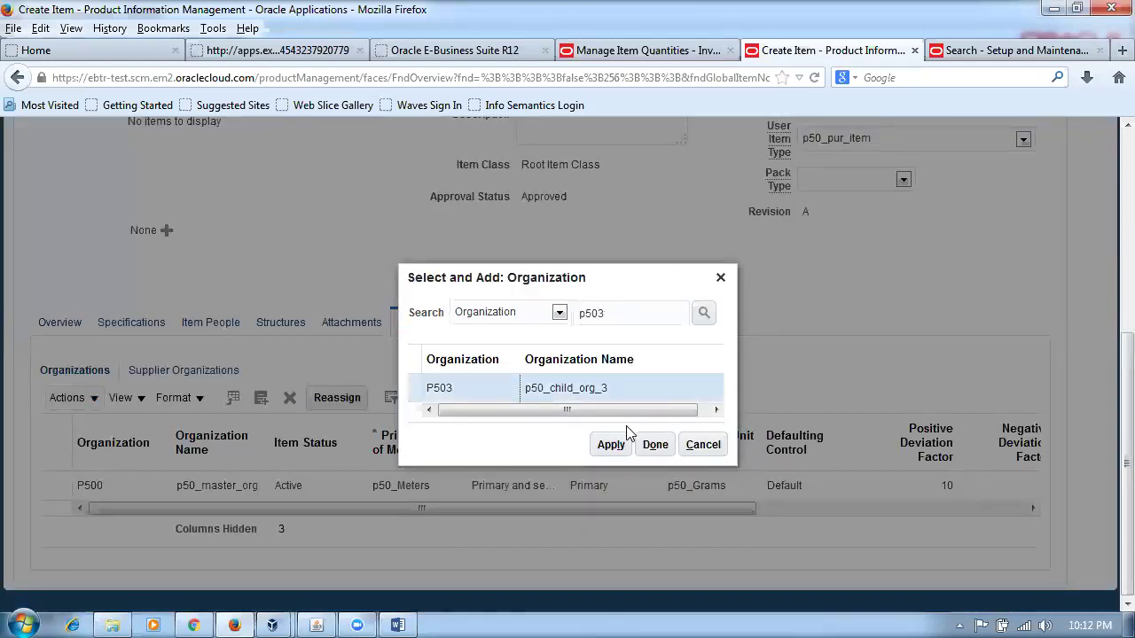
{"action": "left_click", "coordinate": [612, 445]}
{"action": "left_click", "coordinate": [655, 445]}
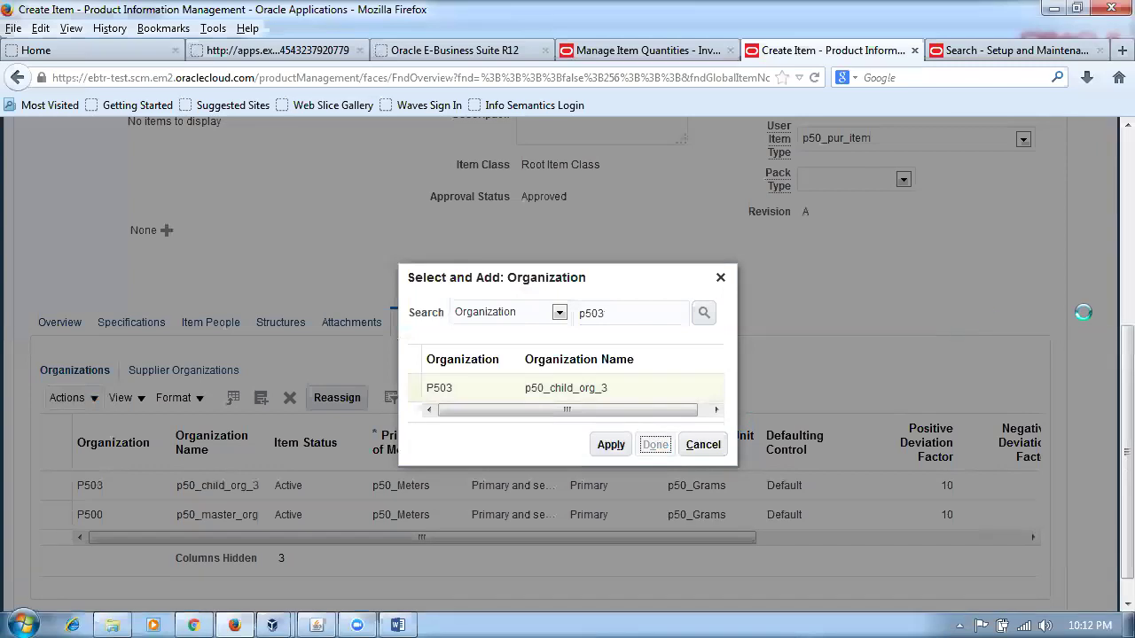
{"action": "scroll", "coordinate": [1018, 373], "scroll_direction": "down", "scroll_amount": 5}
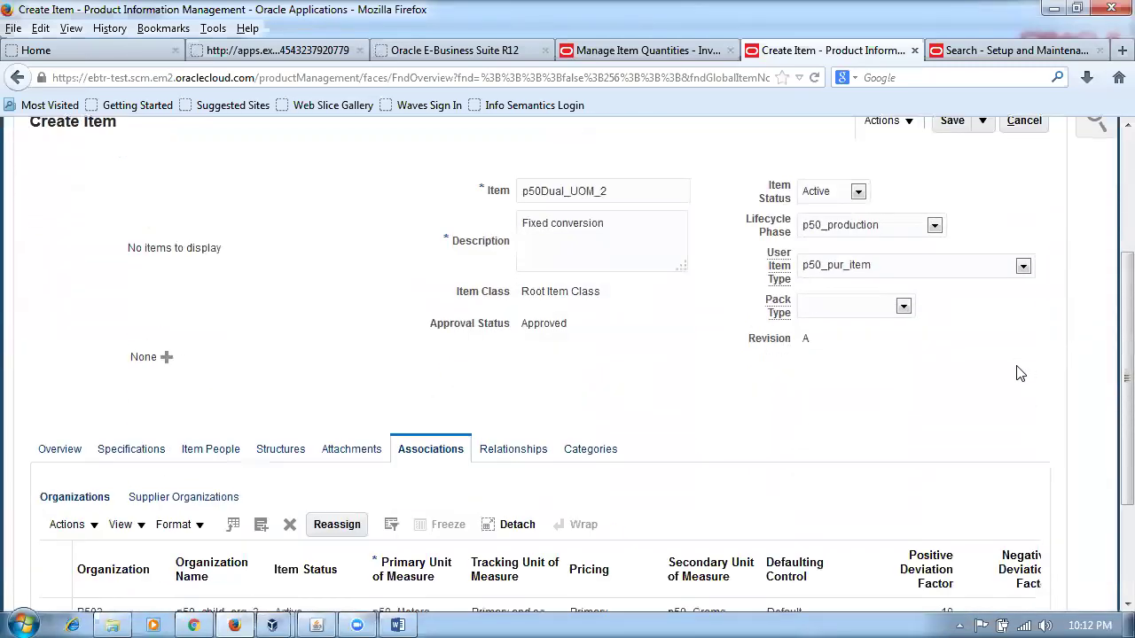
{"action": "scroll", "coordinate": [1018, 373], "scroll_direction": "up", "scroll_amount": 5}
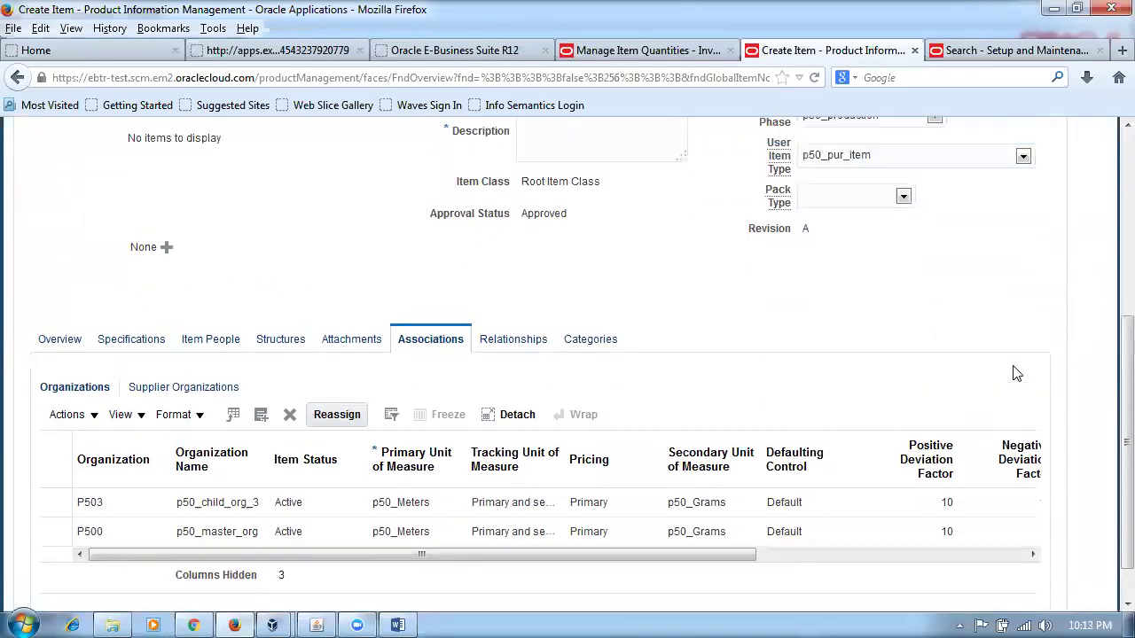
- Save and close the new item, returning to the Setup and Maintenance results
{"action": "left_click", "coordinate": [982, 167]}
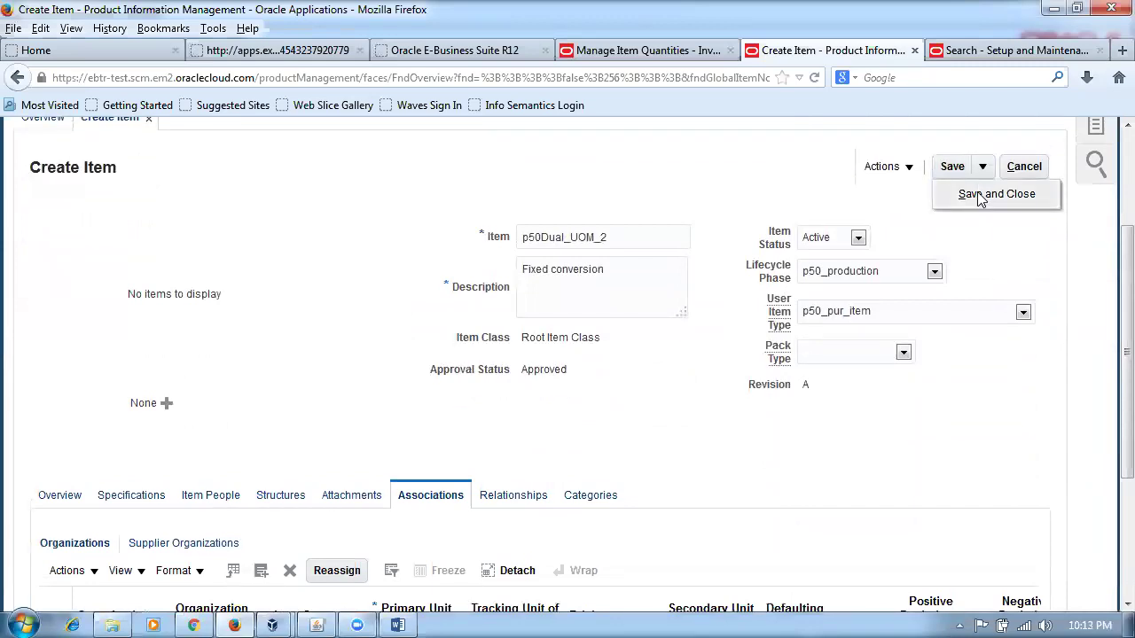
{"action": "left_click", "coordinate": [983, 195]}
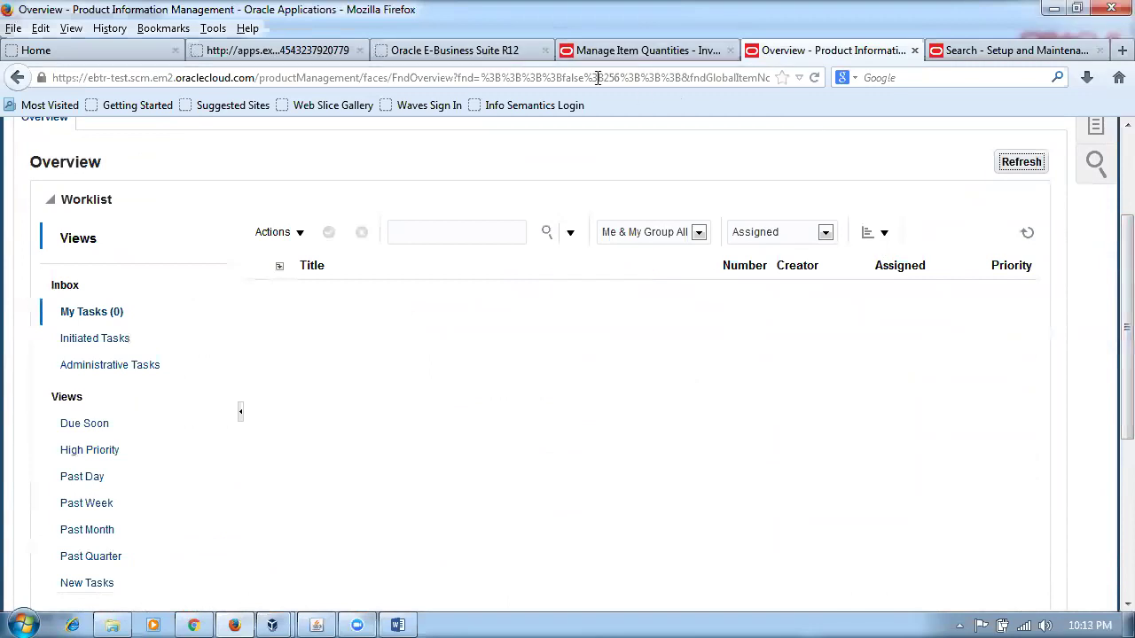
{"action": "left_click", "coordinate": [1029, 53]}
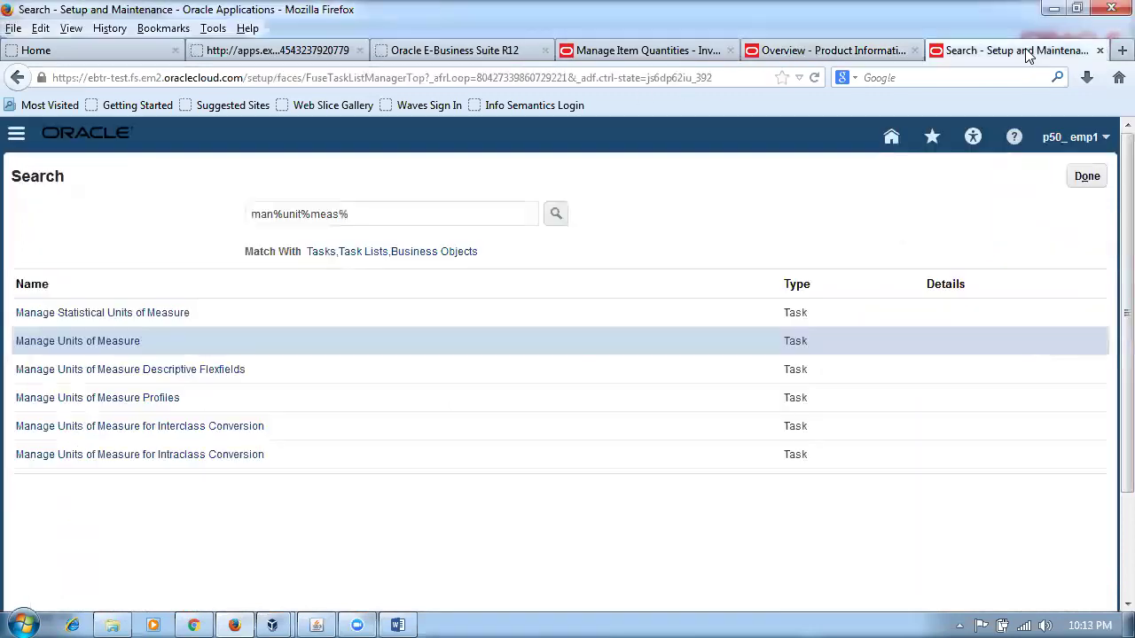
- Open Manage Units of Measure, then its UOM Interclass Conversions page for P503
{"action": "left_click", "coordinate": [29, 344]}
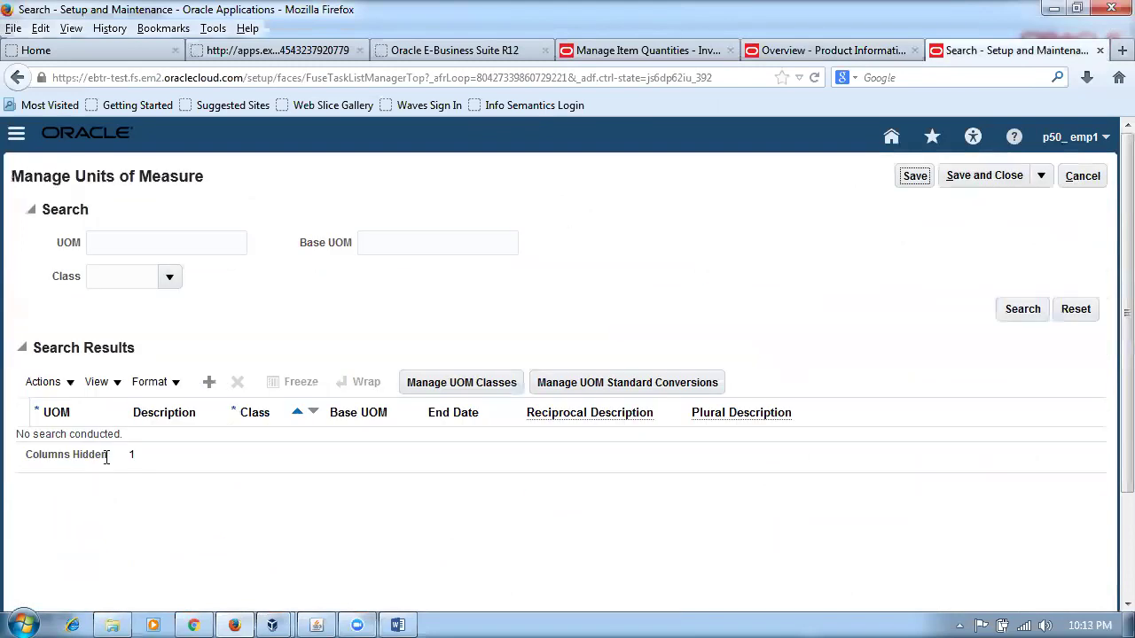
{"action": "left_click", "coordinate": [52, 388]}
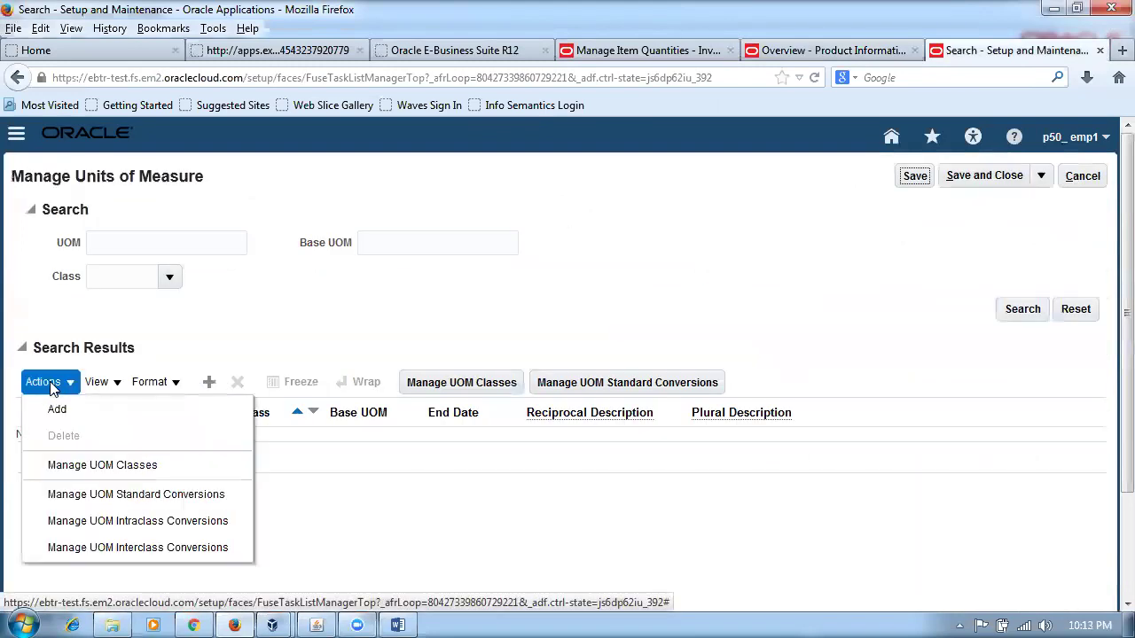
{"action": "left_click", "coordinate": [90, 550]}
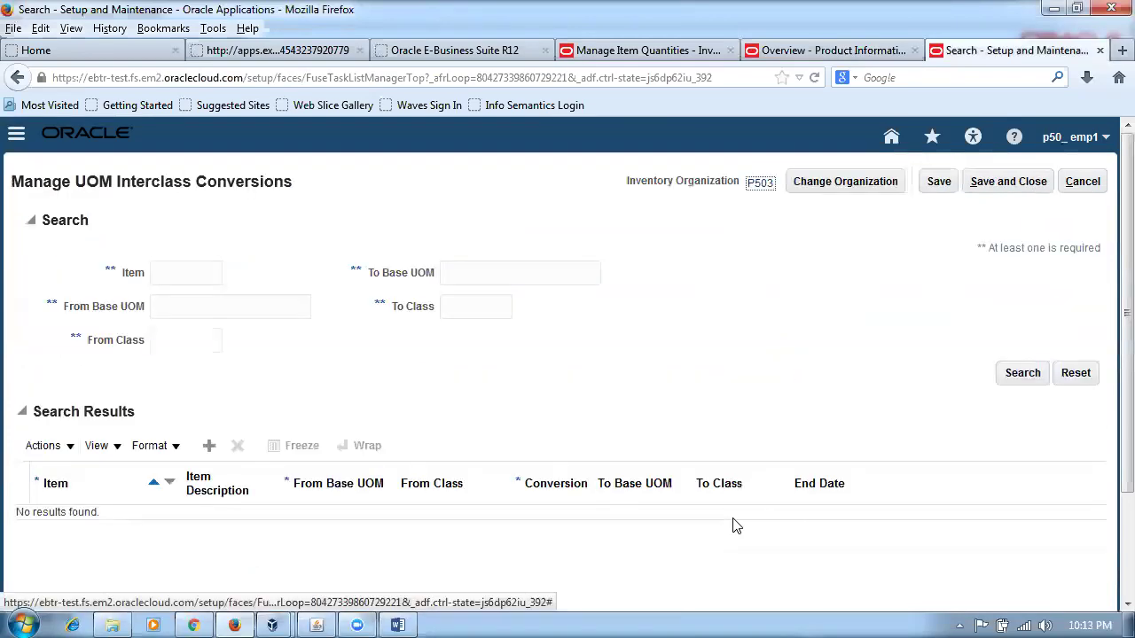
- Add a conversion row for item p50Dual_UOM_2 with p50_Grams as the From Base UOM
{"action": "left_click", "coordinate": [209, 446]}
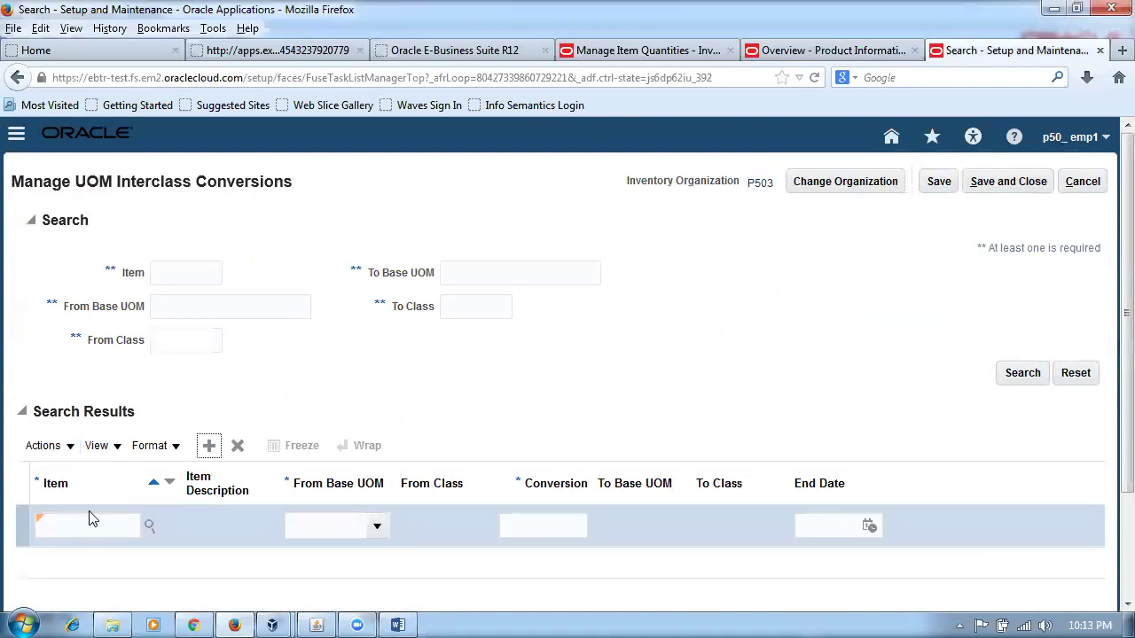
{"action": "type", "text": "p50"}
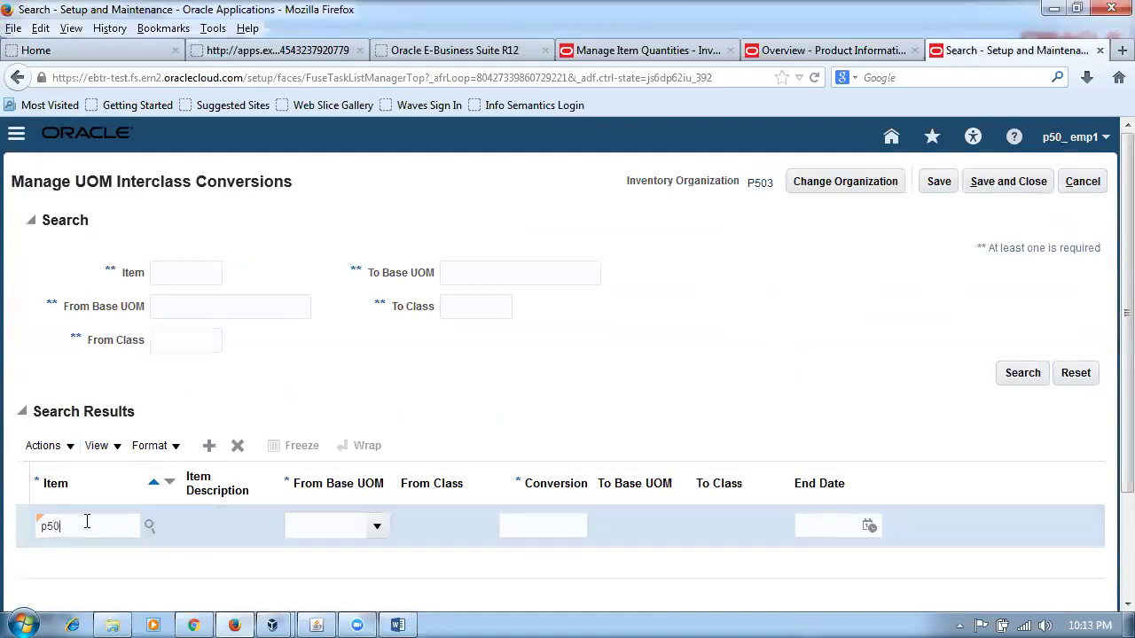
{"action": "type", "text": "D%2"}
{"action": "key", "text": "Tab"}
{"action": "key", "text": "Tab"}
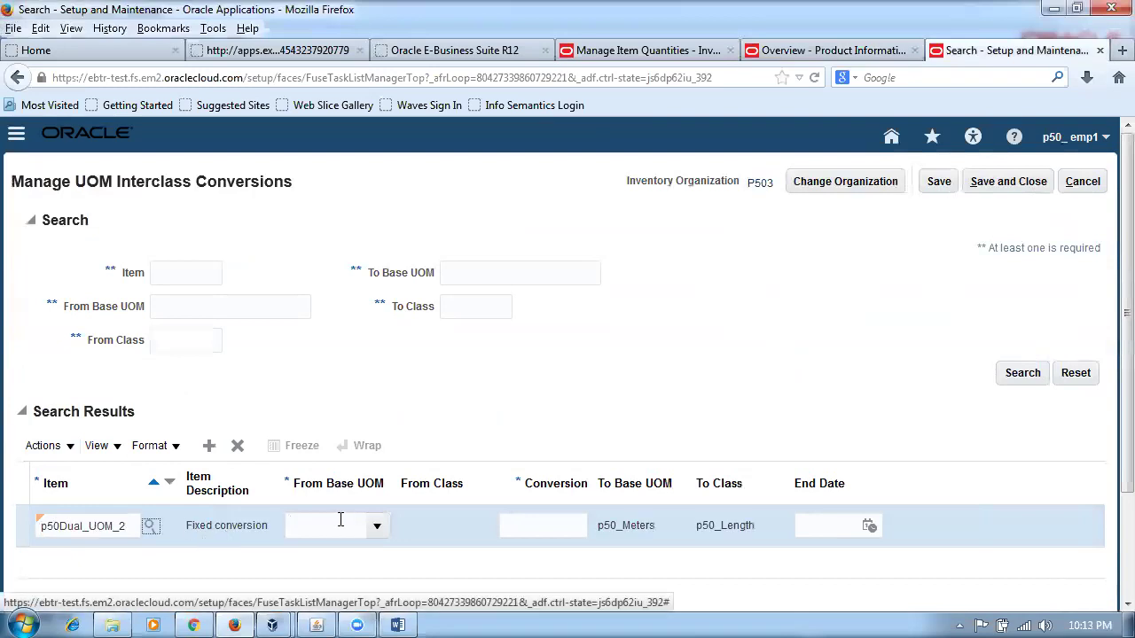
{"action": "type", "text": "p50"}
{"action": "key", "text": "Tab"}
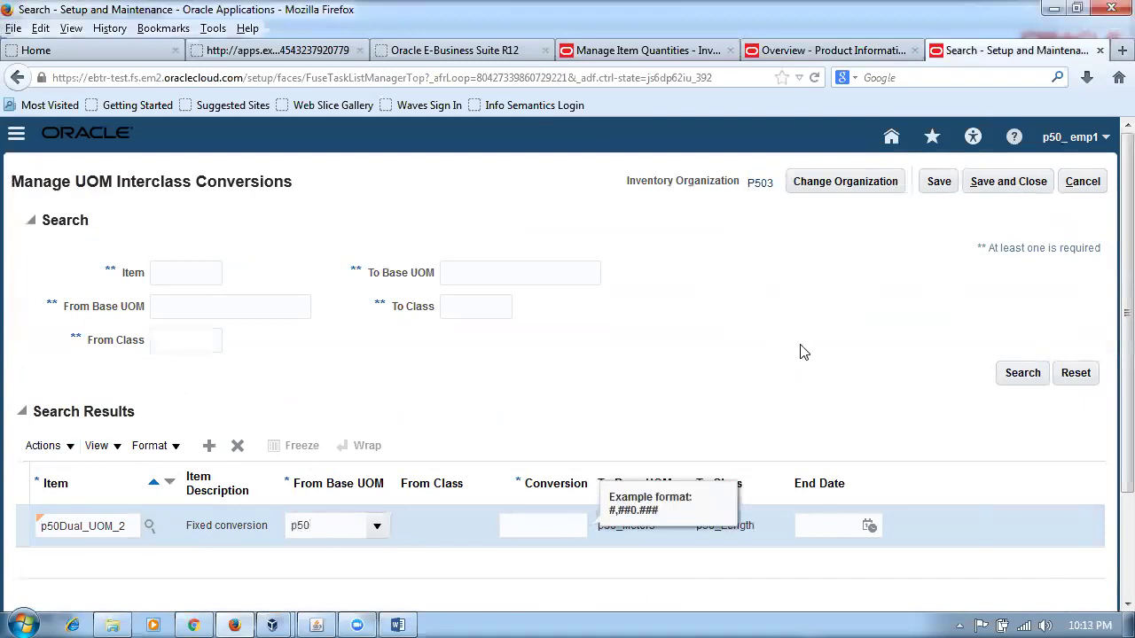
{"action": "left_click", "coordinate": [513, 466]}
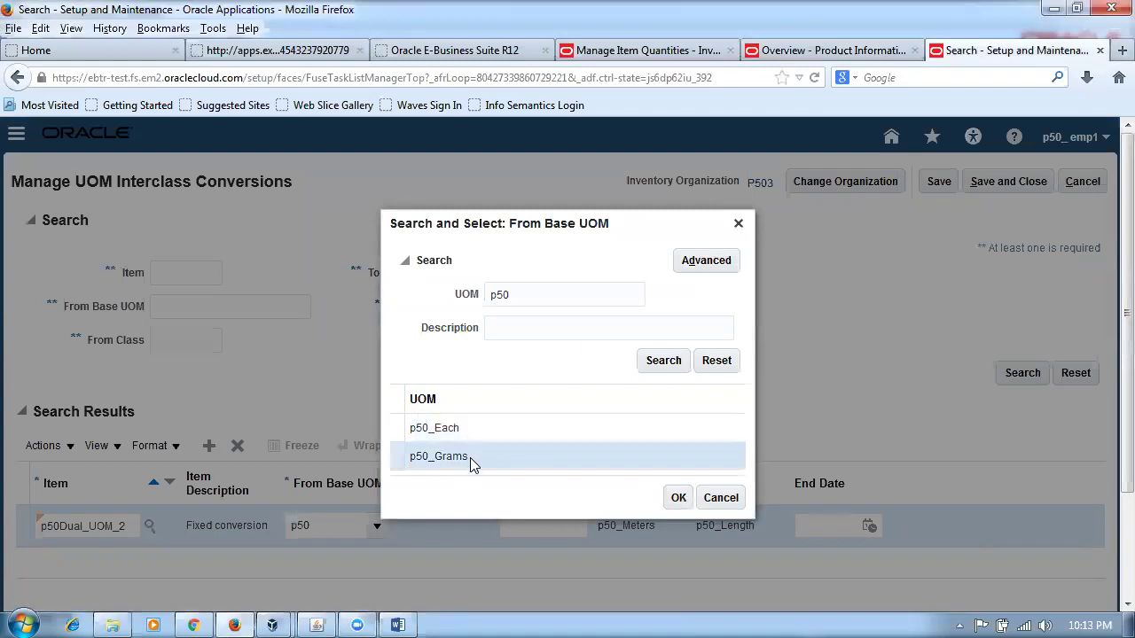
{"action": "left_click", "coordinate": [677, 497]}
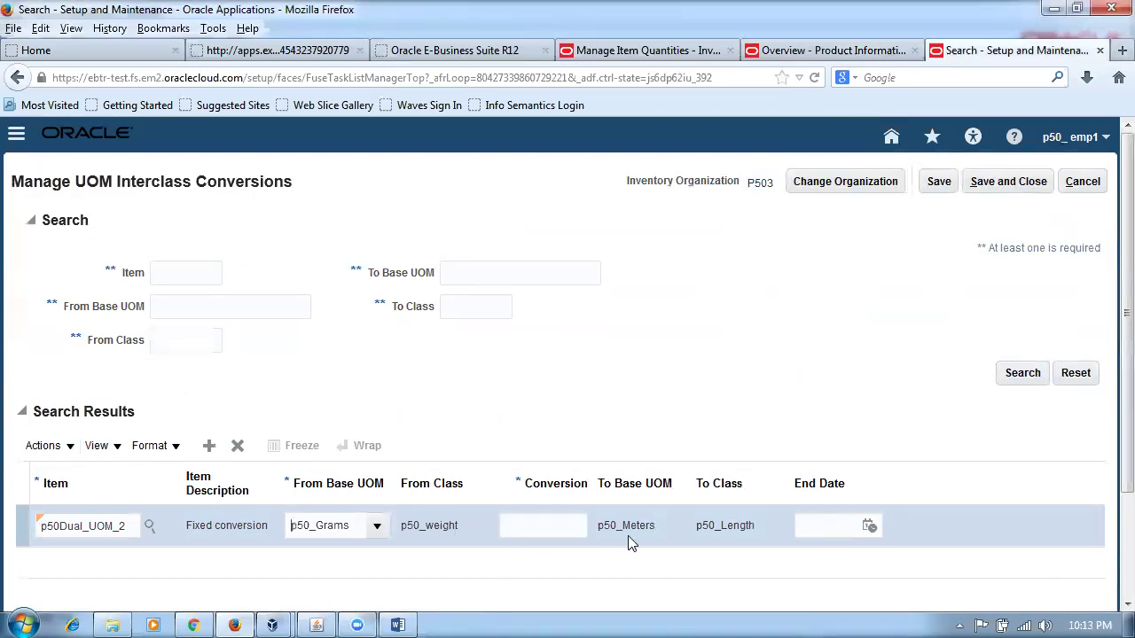
- Enter a conversion factor of 0.01 and save and close the conversion
{"action": "left_click", "coordinate": [512, 529]}
{"action": "type", "text": "0.0"}
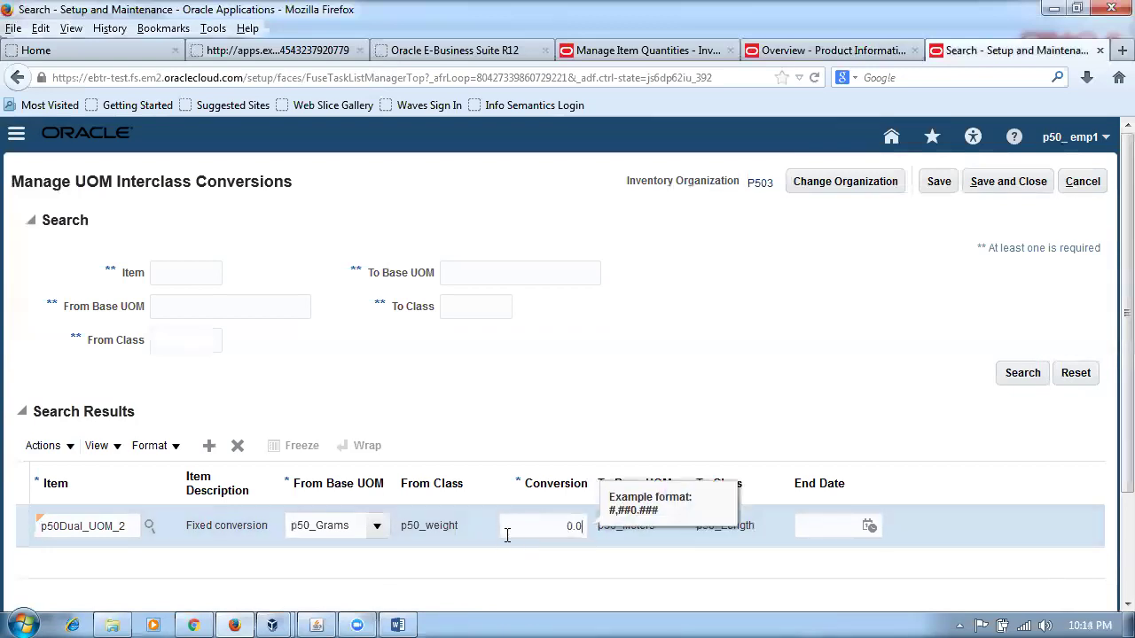
{"action": "type", "text": "1"}
{"action": "left_click", "coordinate": [642, 383]}
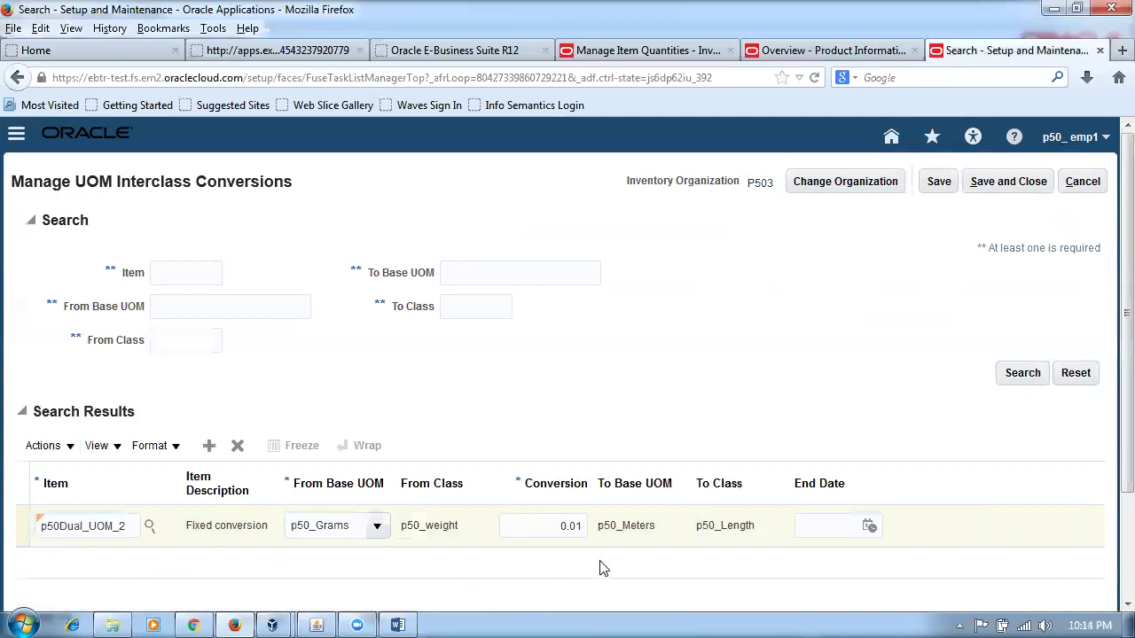
{"action": "left_click_drag", "start_coordinate": [54, 182], "coordinate": [240, 186]}
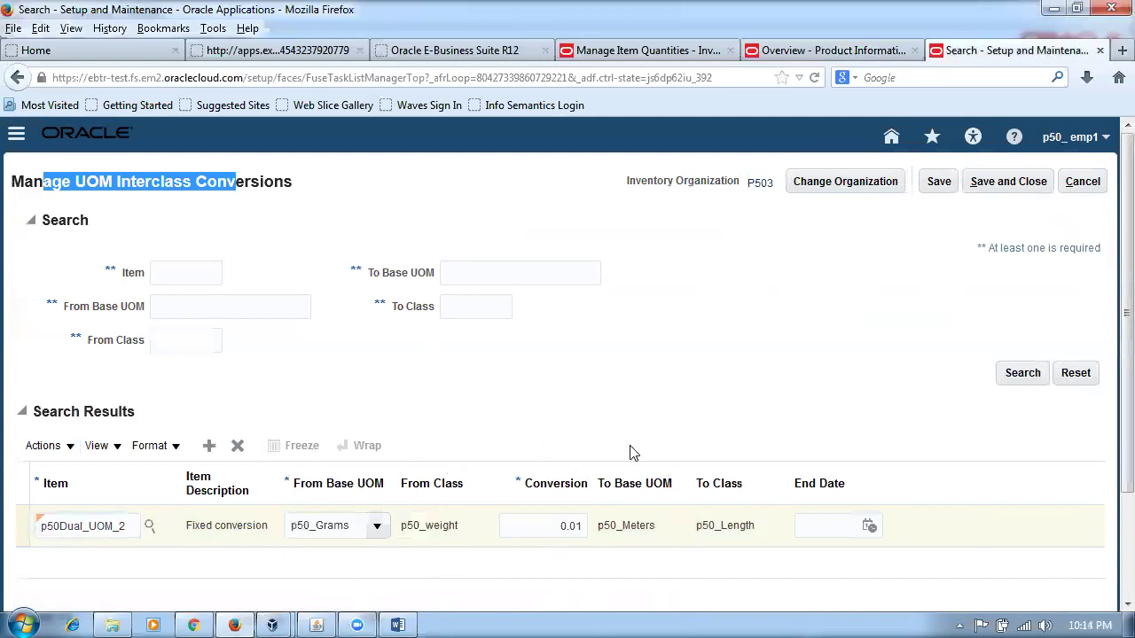
{"action": "left_click", "coordinate": [1037, 188]}
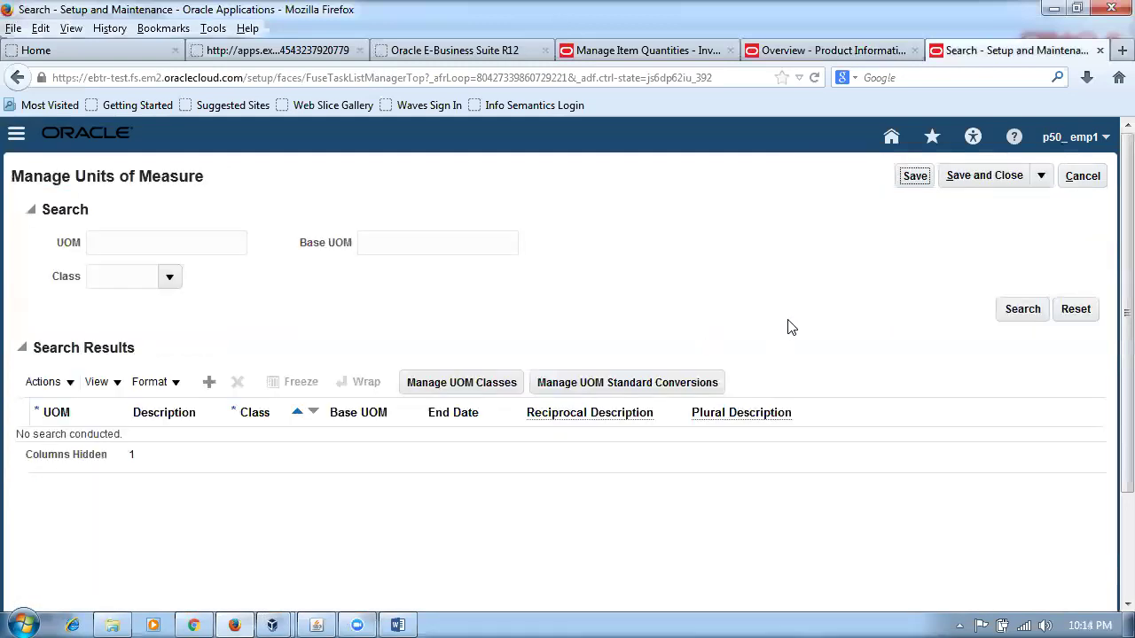
{"action": "left_click", "coordinate": [317, 625]}
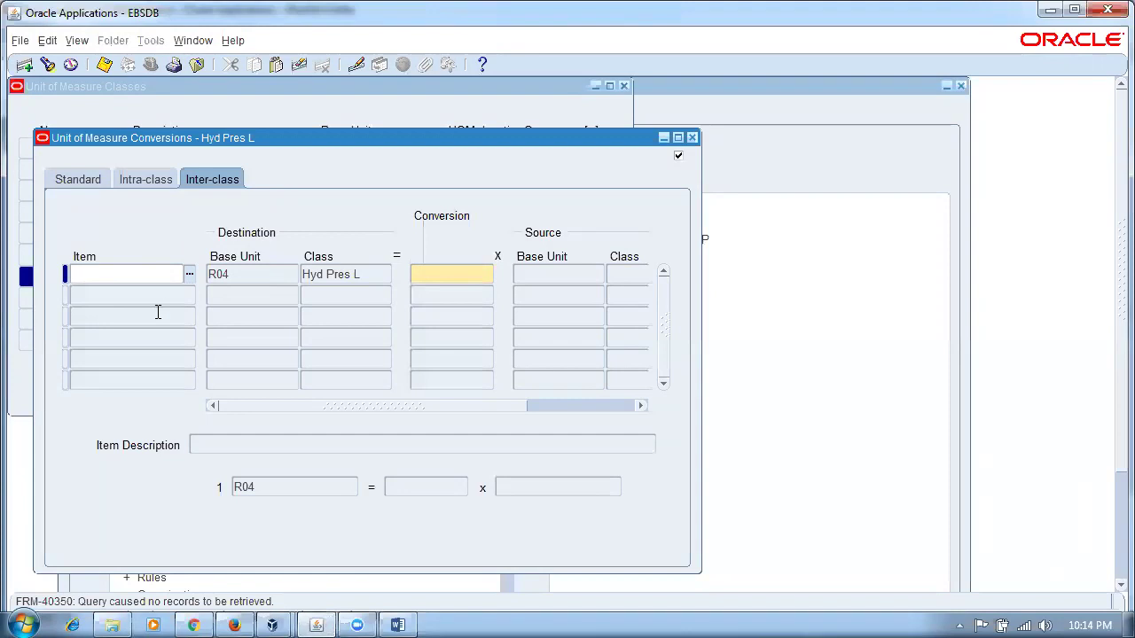
{"action": "left_click", "coordinate": [235, 625]}
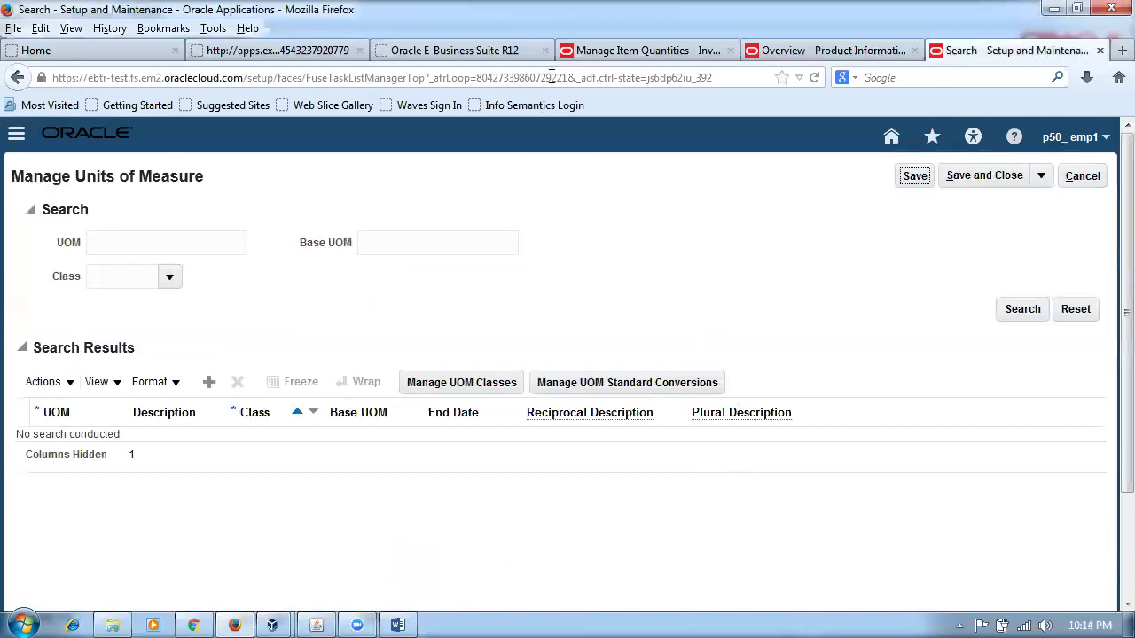
- Start a Miscellaneous Receipt transaction from Manage Item Quantities using account 10-100-1000
{"action": "left_click", "coordinate": [705, 54]}
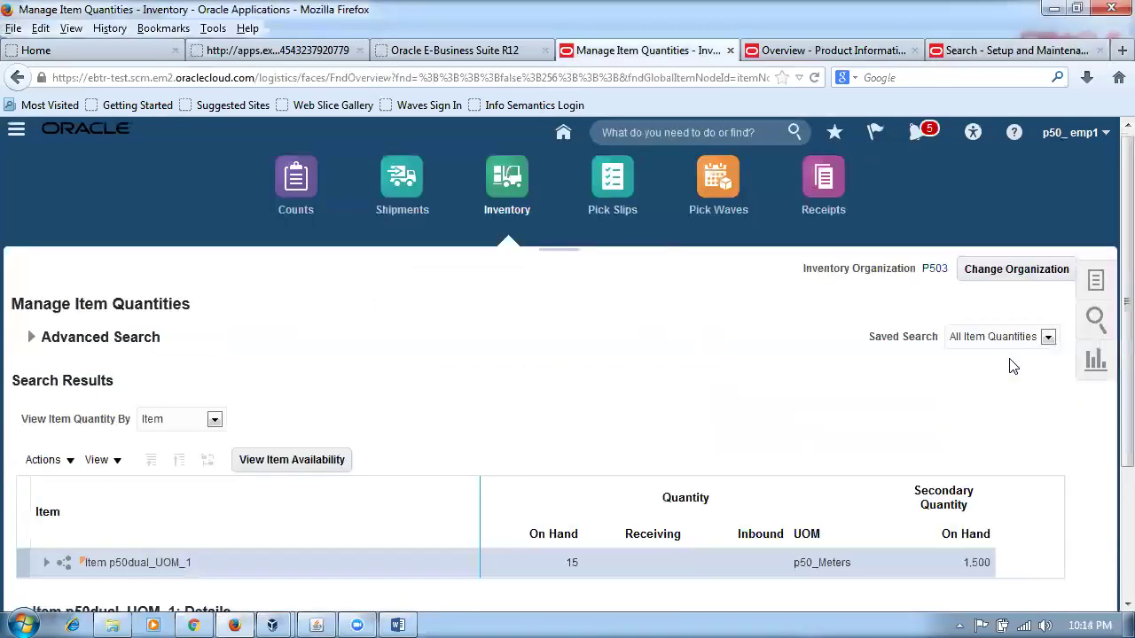
{"action": "left_click", "coordinate": [1103, 293]}
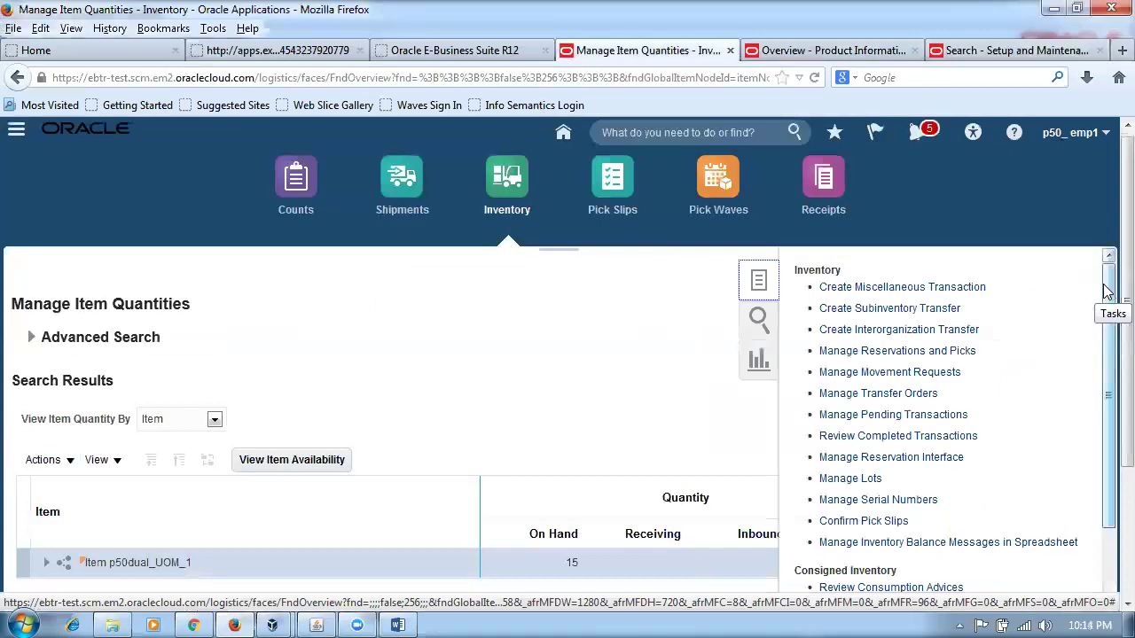
{"action": "left_click", "coordinate": [874, 292]}
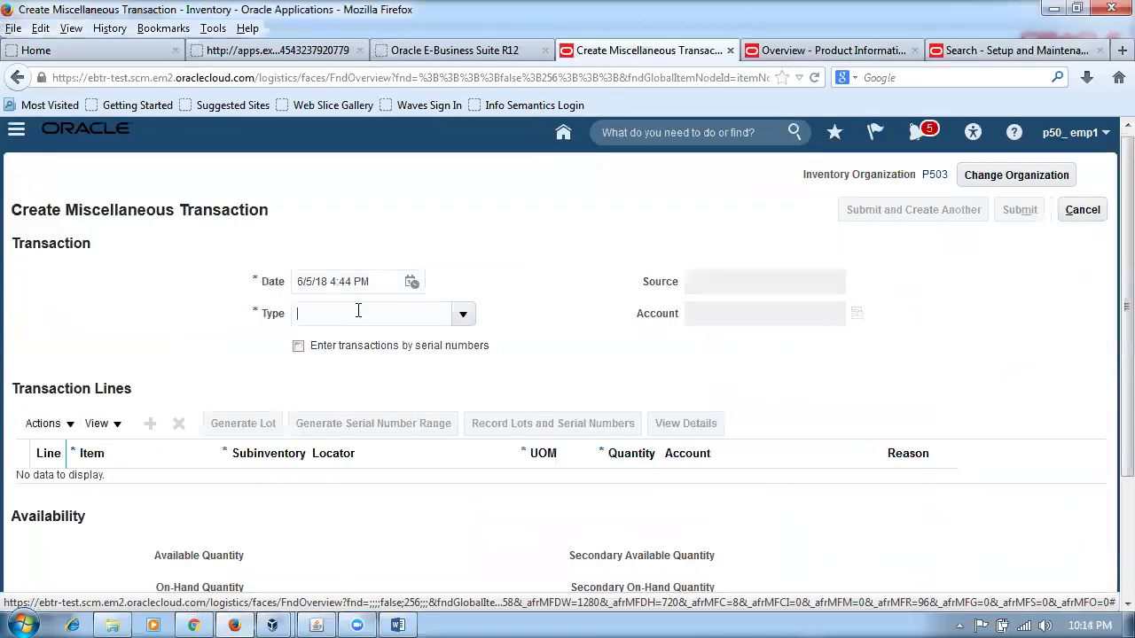
{"action": "type", "text": "mi"}
{"action": "key", "text": "Tab"}
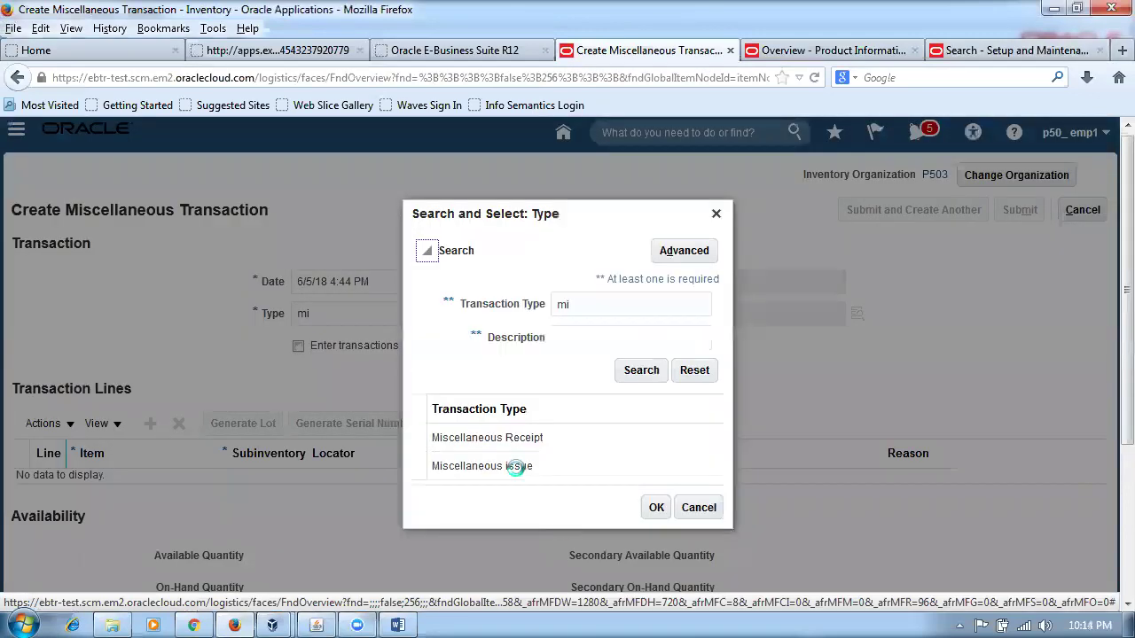
{"action": "left_click", "coordinate": [510, 437]}
{"action": "left_click", "coordinate": [656, 507]}
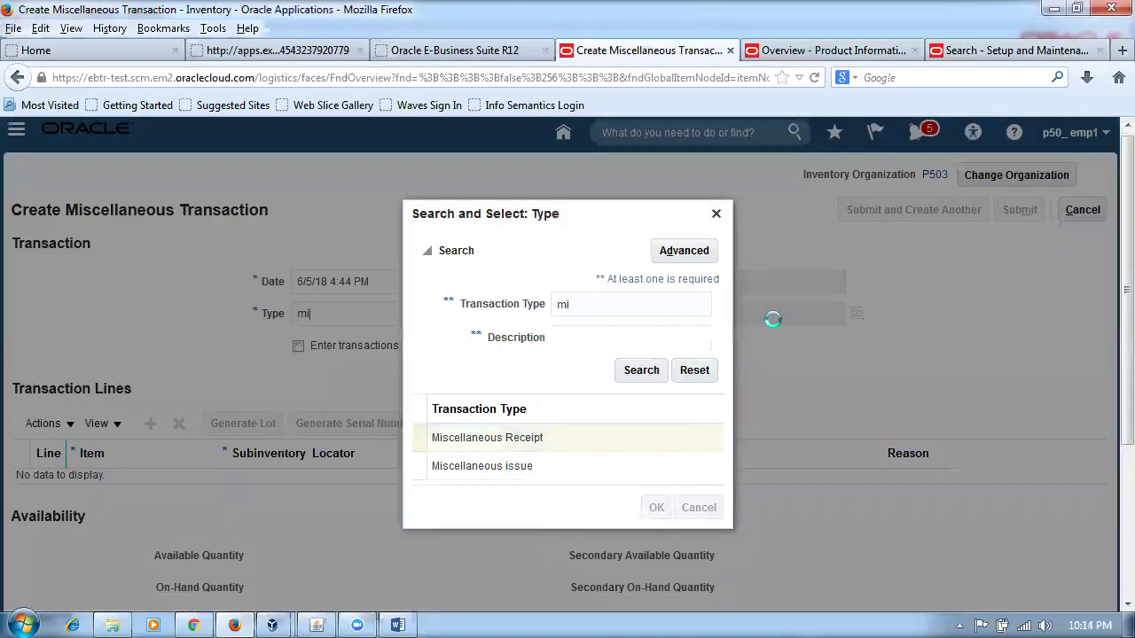
{"action": "type", "text": "1"}
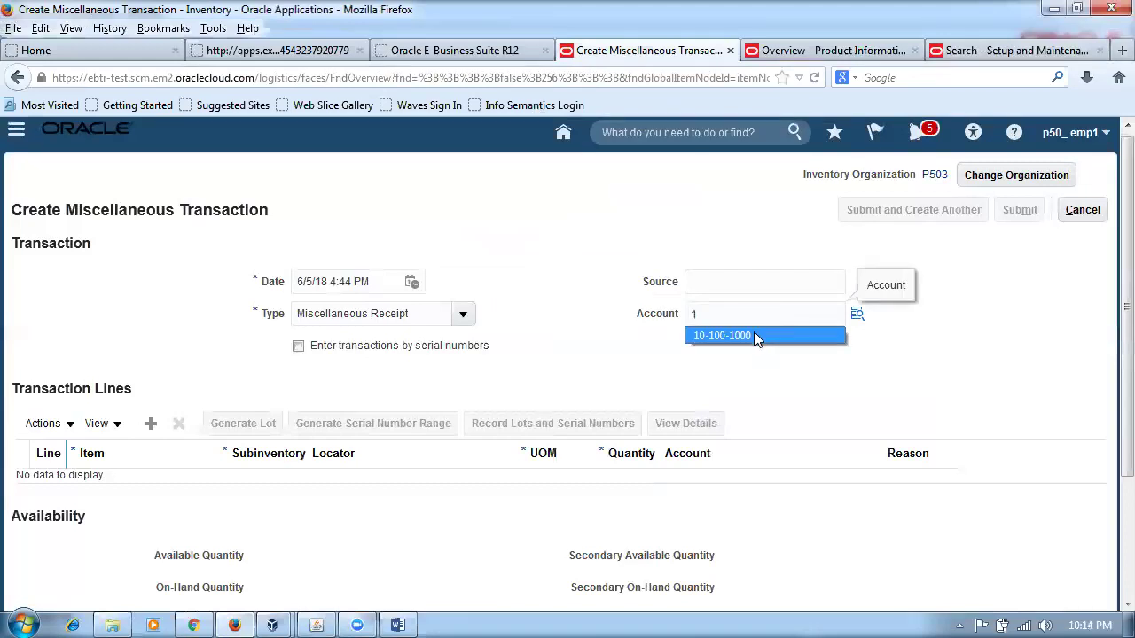
{"action": "left_click", "coordinate": [754, 337]}
- Add a line for p50Dual_UOM_2 in subinventory sub1 and open its details
{"action": "left_click", "coordinate": [153, 425]}
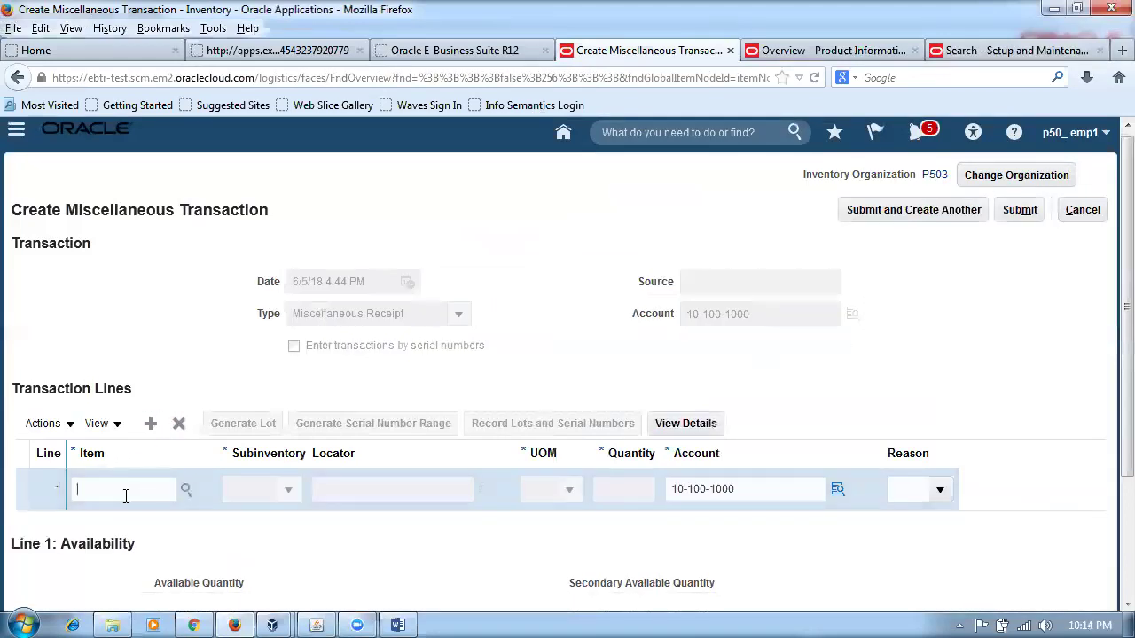
{"action": "type", "text": "p50D%2"}
{"action": "key", "text": "Tab"}
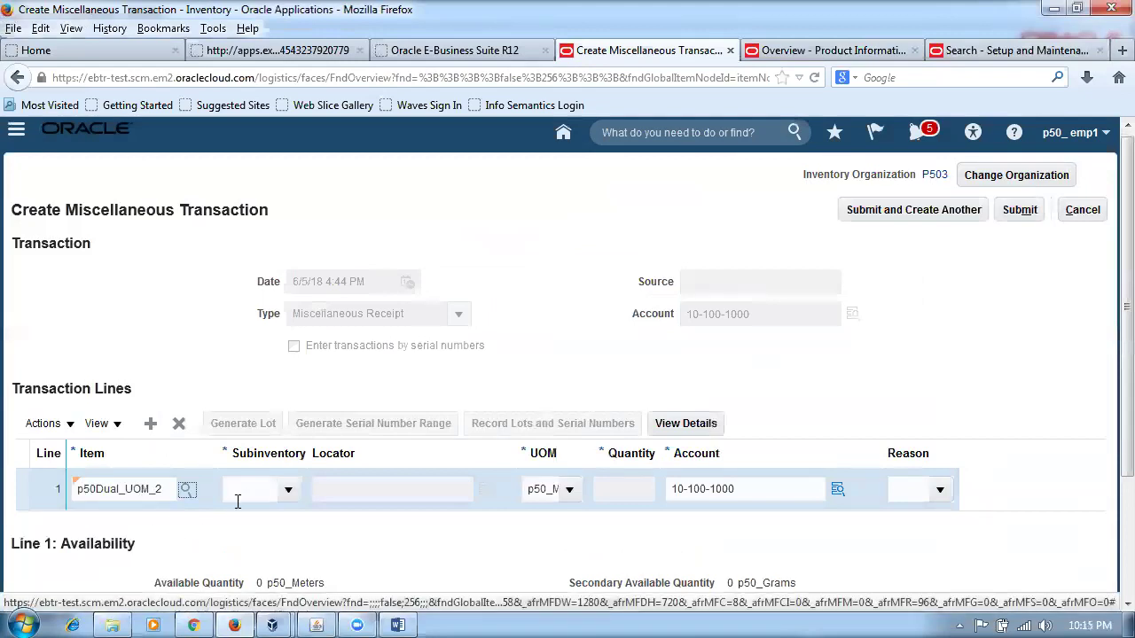
{"action": "left_click", "coordinate": [288, 490]}
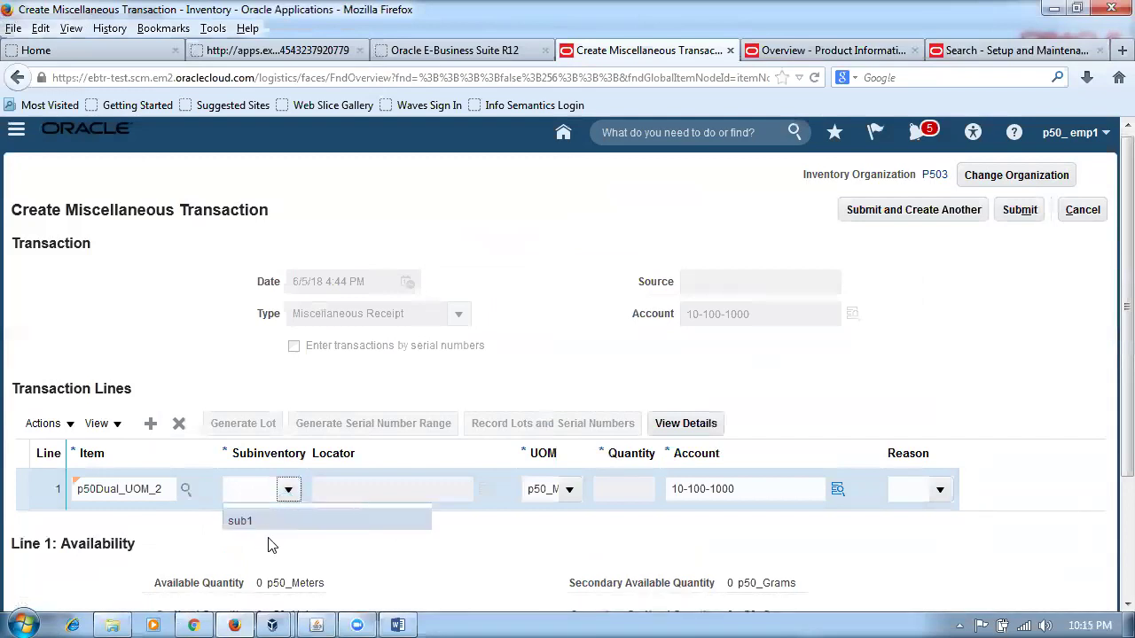
{"action": "left_click", "coordinate": [253, 521]}
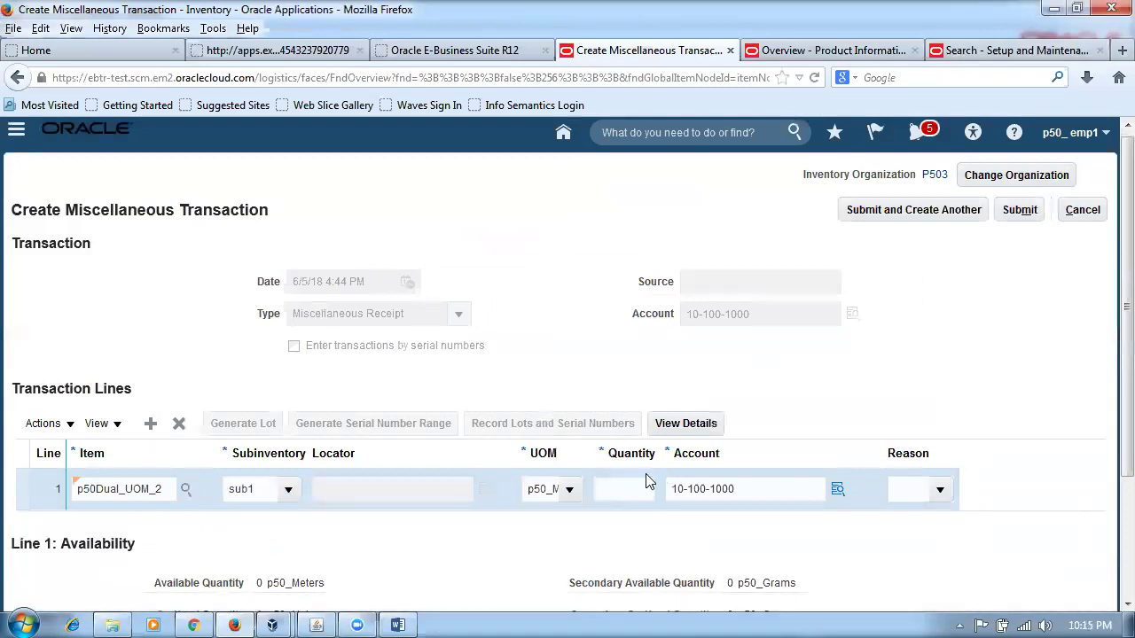
{"action": "left_click", "coordinate": [690, 424]}
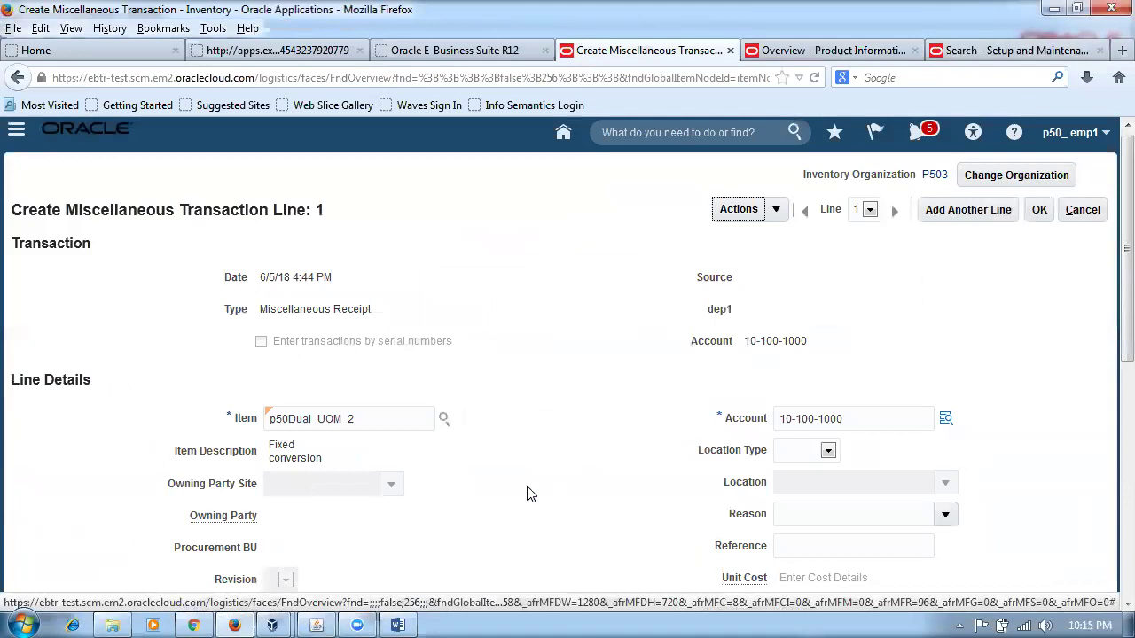
- Enter transaction quantity 10, override the secondary quantity to 1010, and keep the transaction quantity
{"action": "scroll", "coordinate": [532, 494], "scroll_direction": "down", "scroll_amount": 4}
{"action": "scroll", "coordinate": [528, 494], "scroll_direction": "down", "scroll_amount": 2}
{"action": "left_click", "coordinate": [344, 414]}
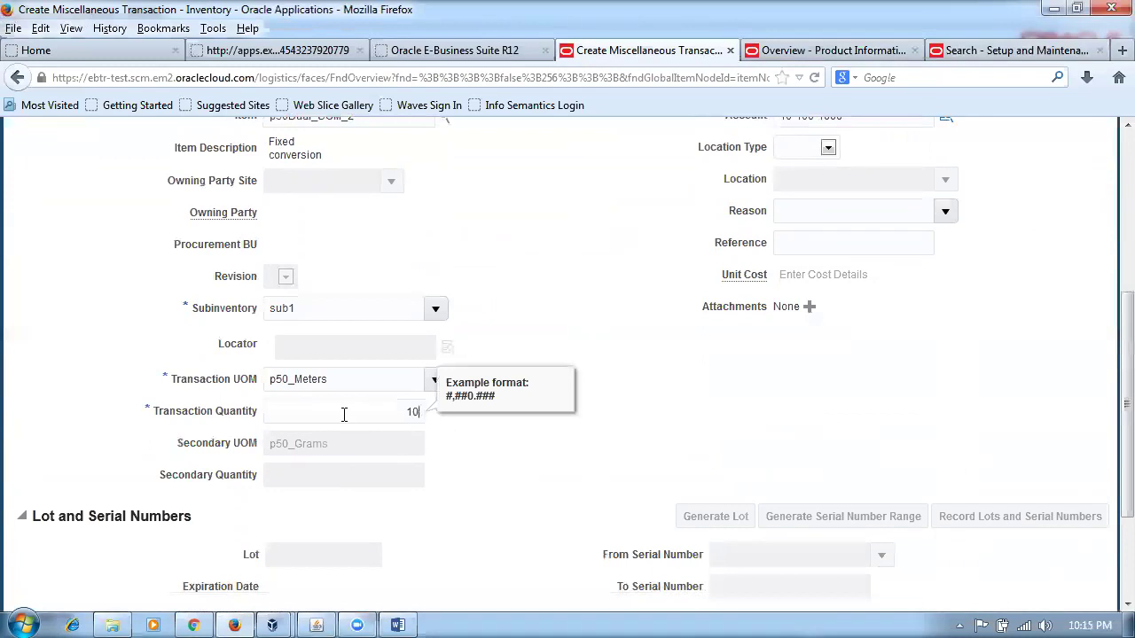
{"action": "key", "text": "Tab"}
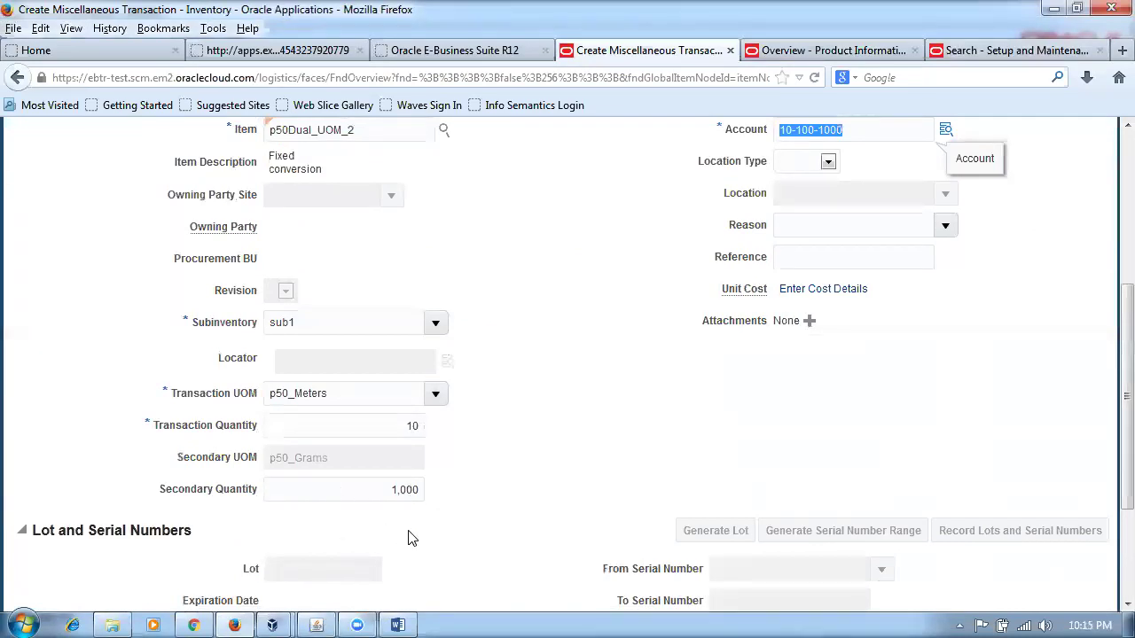
{"action": "left_click_drag", "start_coordinate": [387, 493], "coordinate": [452, 505]}
{"action": "type", "text": "1010"}
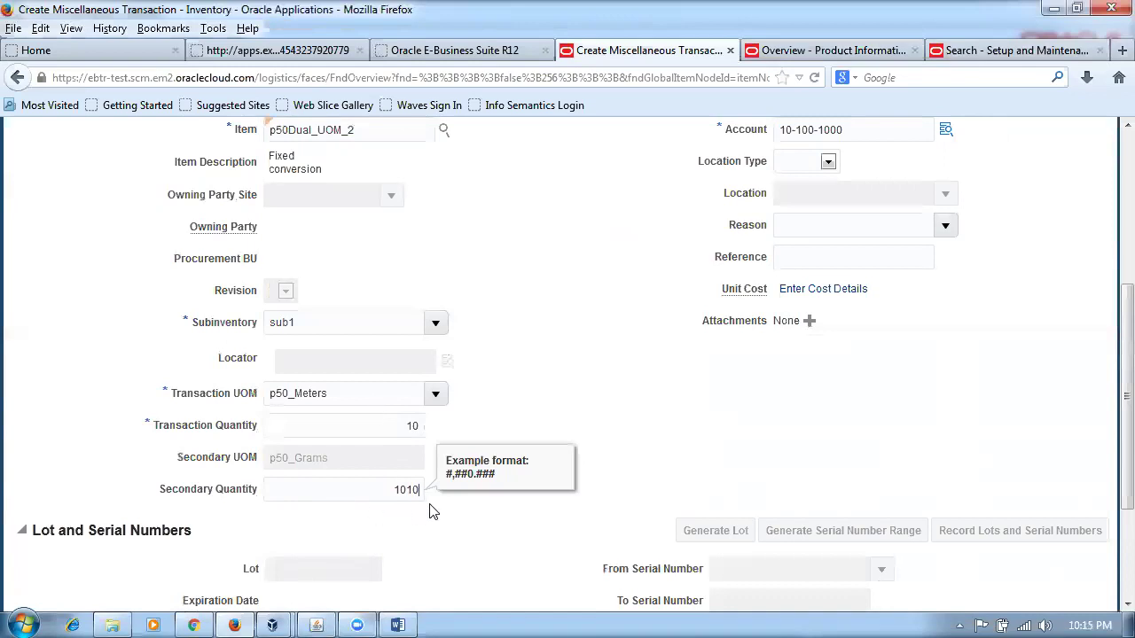
{"action": "key", "text": "Tab"}
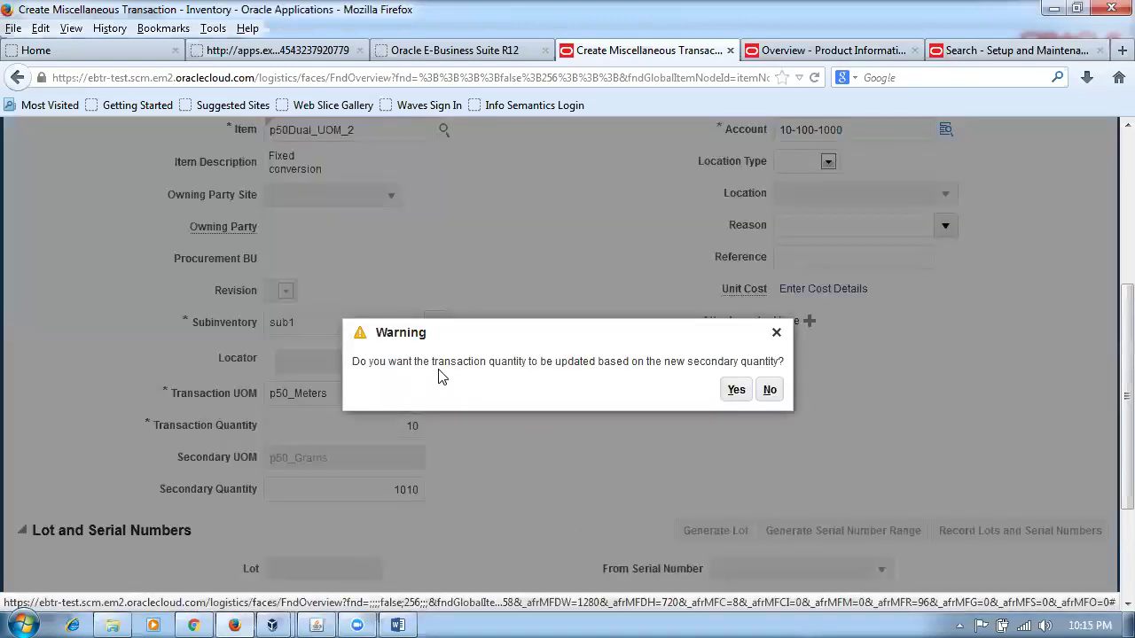
{"action": "left_click", "coordinate": [769, 390]}
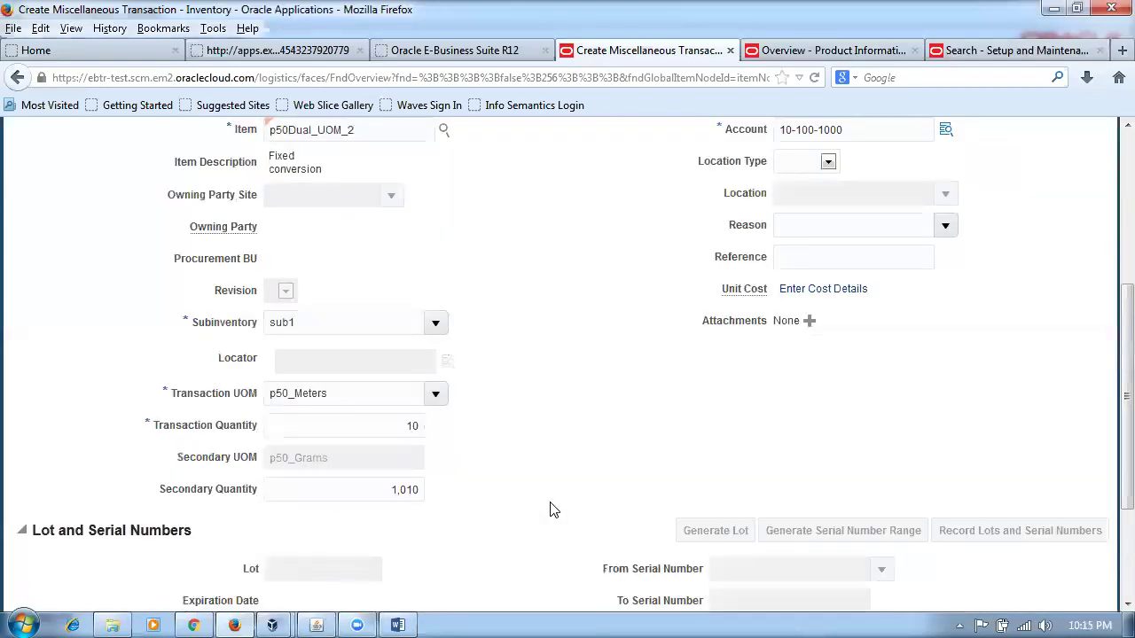
- Change the secondary quantity from 1,010 to 1101
{"action": "double_click", "coordinate": [376, 497]}
{"action": "type", "text": "1101"}
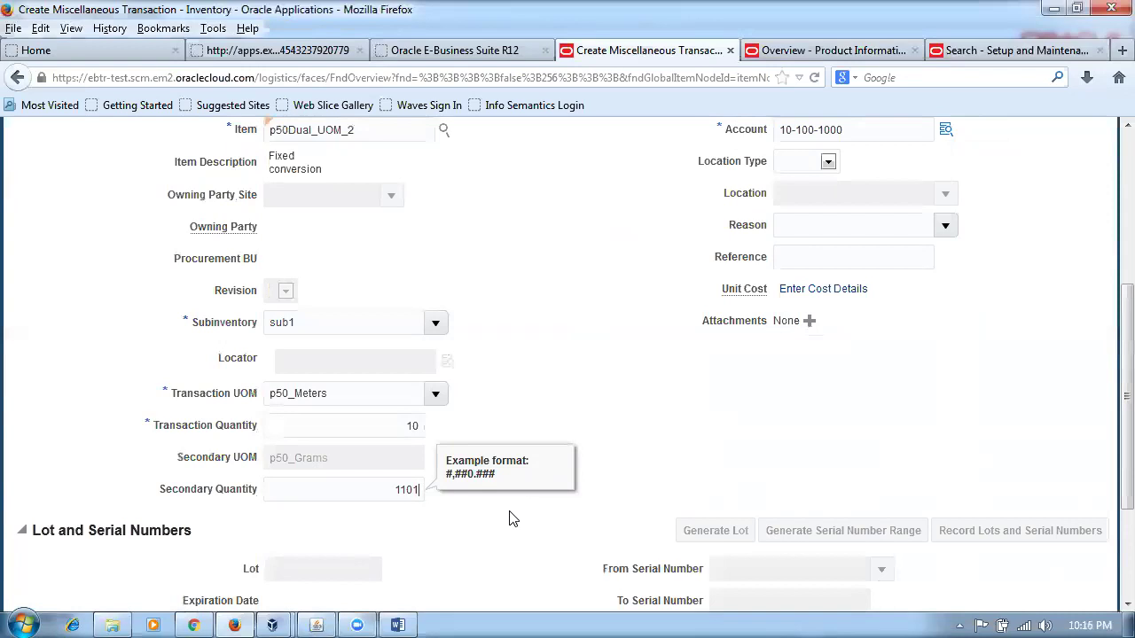
{"action": "key", "text": "Tab"}
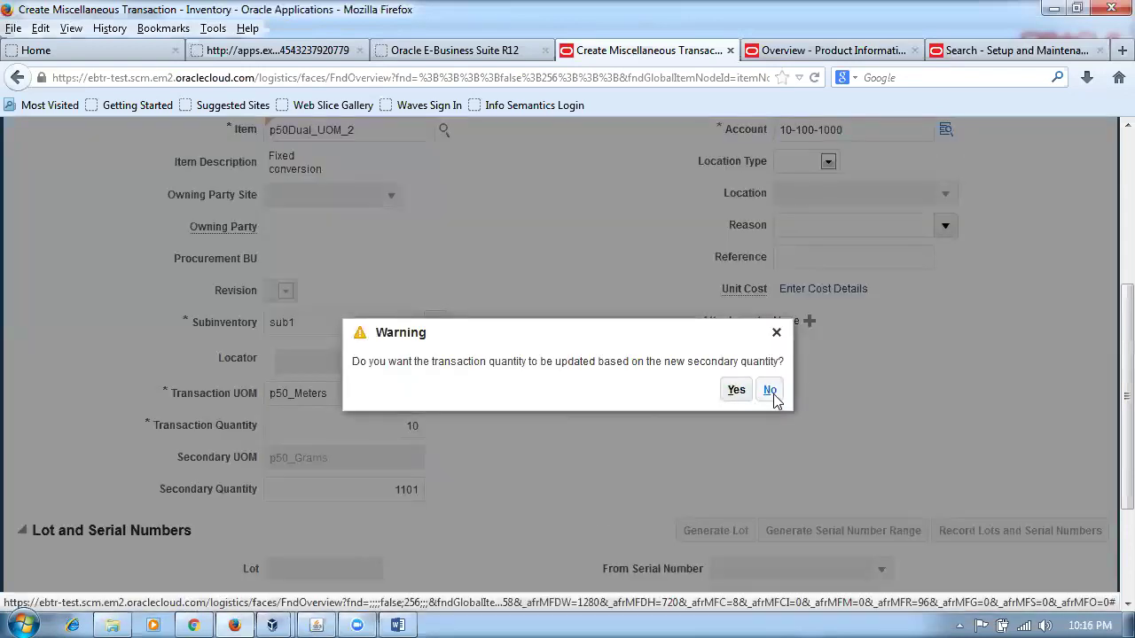
- Keep transaction quantity 10 and dismiss the INV-2416220 deviation-limit error for 1,101 grams
{"action": "left_click", "coordinate": [771, 395]}
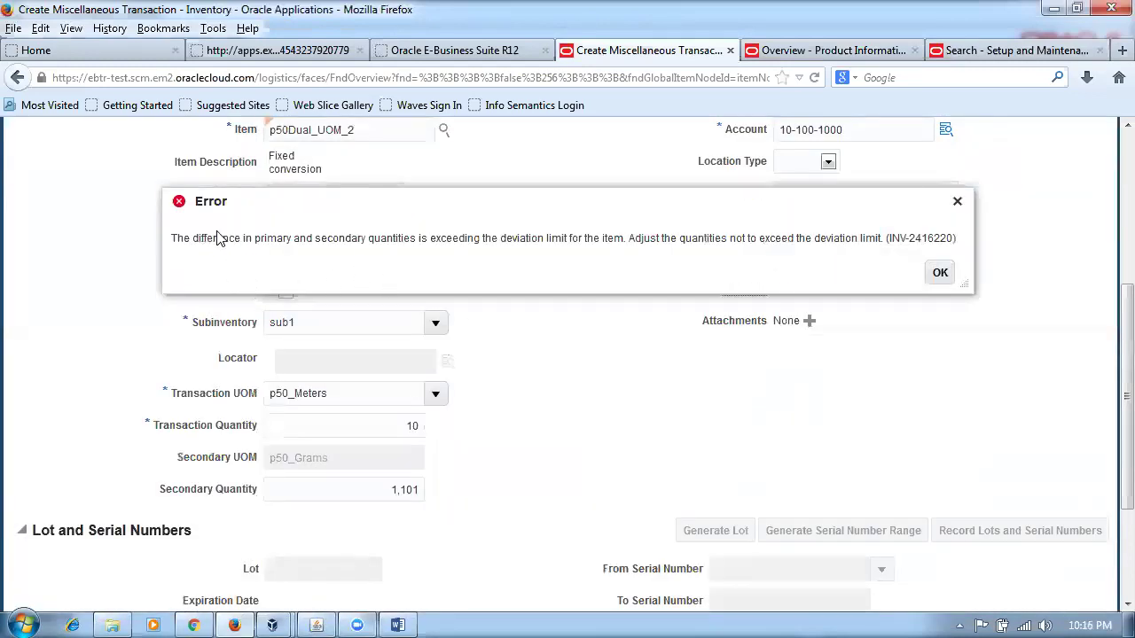
{"action": "left_click_drag", "start_coordinate": [262, 243], "coordinate": [774, 242]}
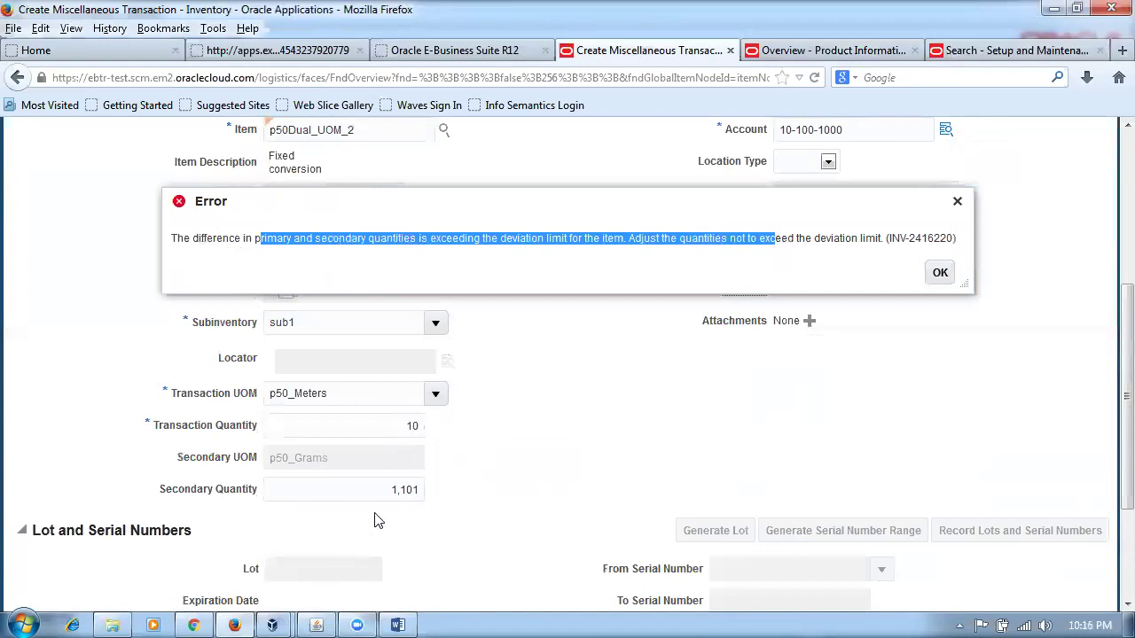
{"action": "left_click_drag", "start_coordinate": [384, 491], "coordinate": [420, 494]}
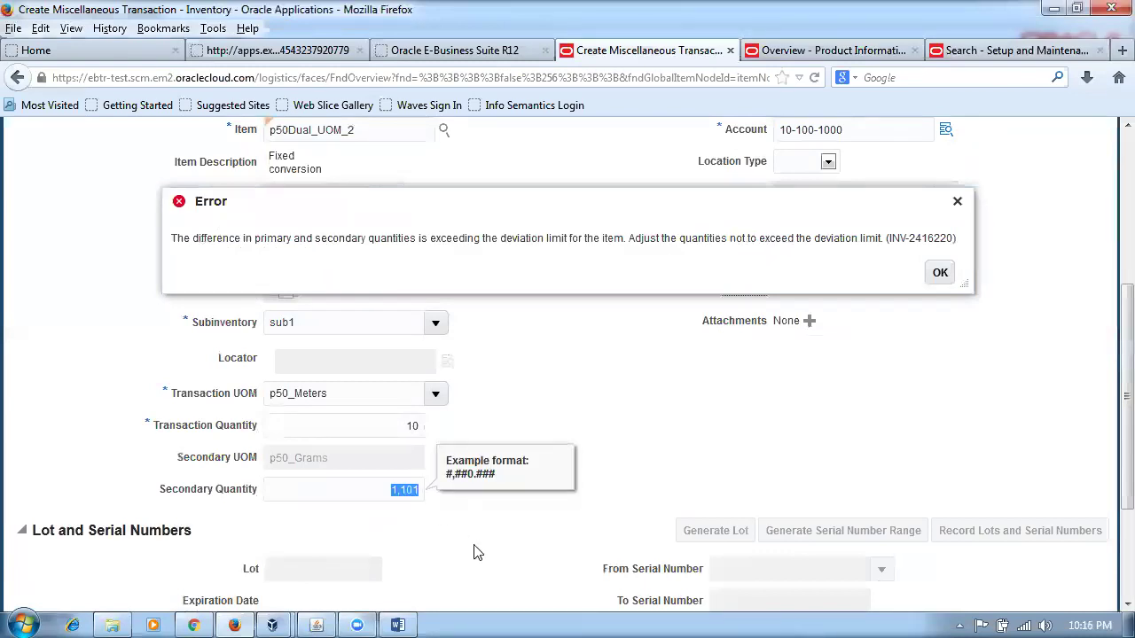
{"action": "left_click", "coordinate": [669, 382]}
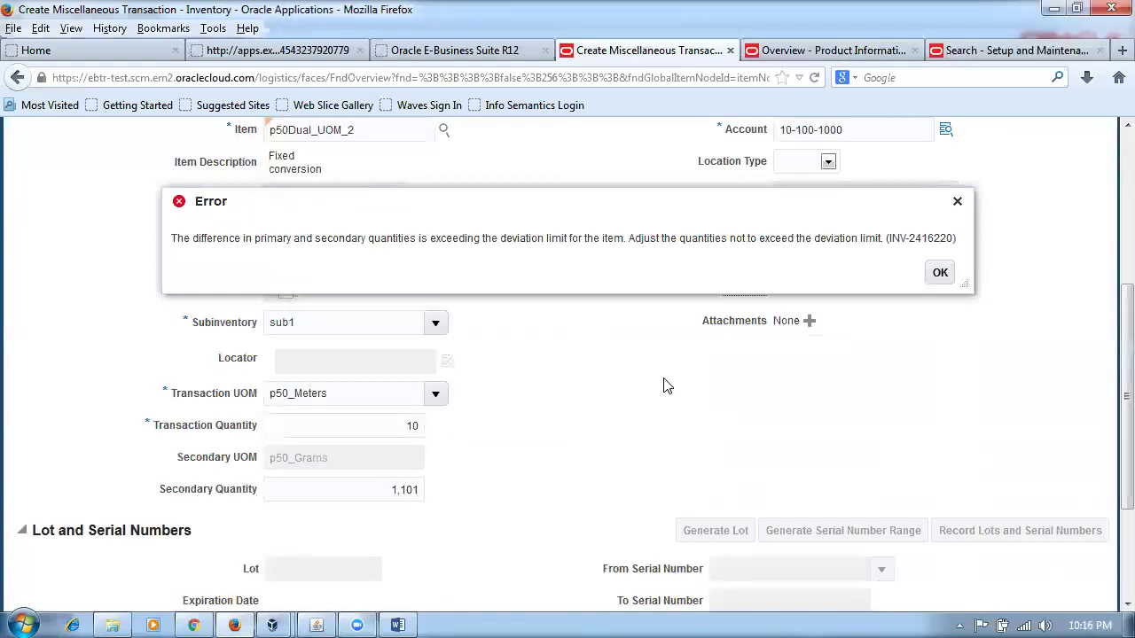
{"action": "left_click", "coordinate": [939, 272]}
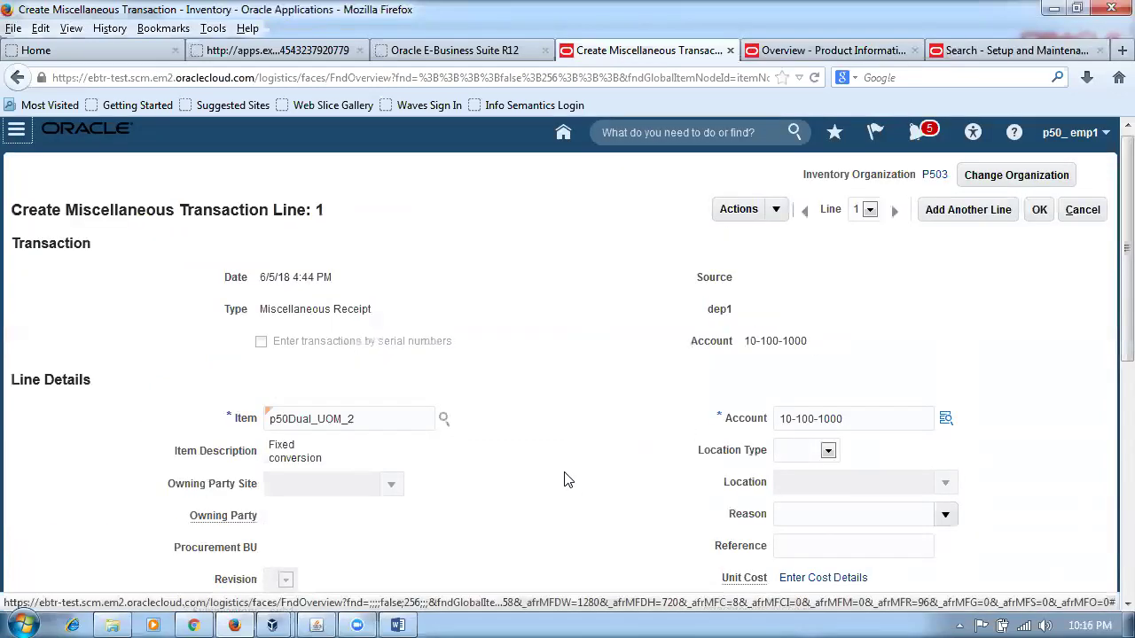
- Lower the secondary quantity to 1099, keeping the transaction quantity at 10
{"action": "scroll", "coordinate": [568, 476], "scroll_direction": "down", "scroll_amount": 5}
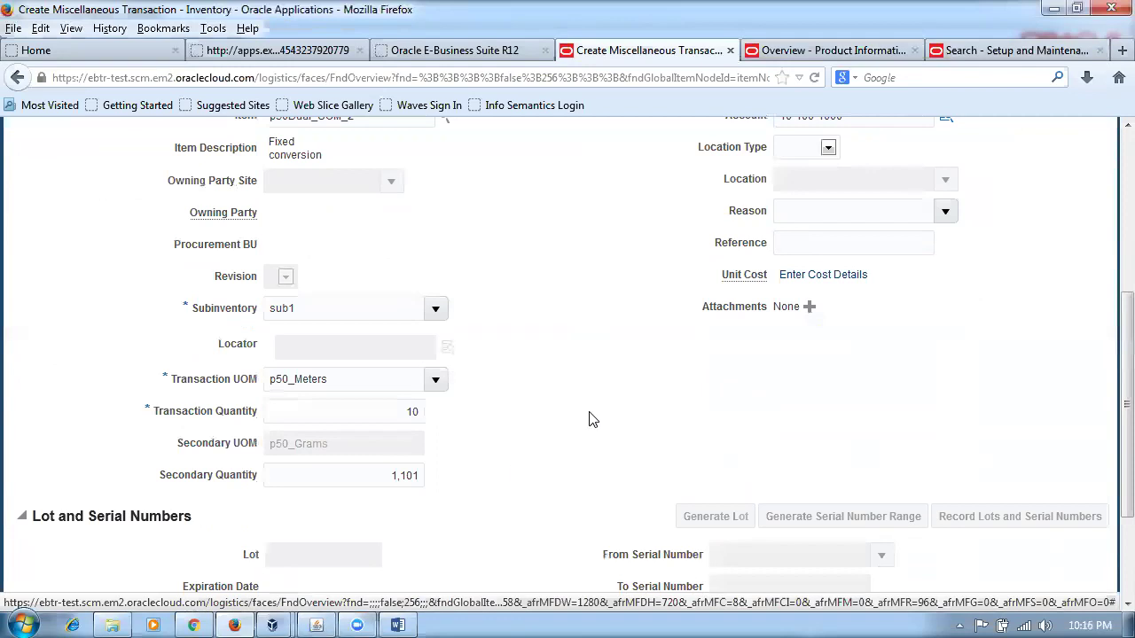
{"action": "left_click_drag", "start_coordinate": [376, 473], "coordinate": [420, 476]}
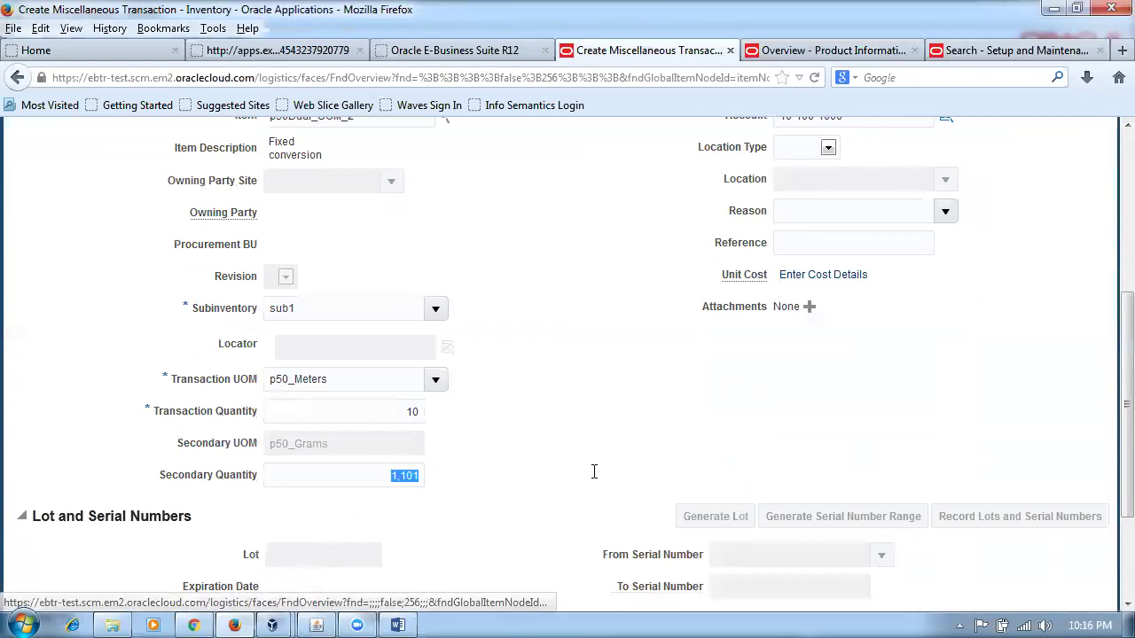
{"action": "type", "text": "10"}
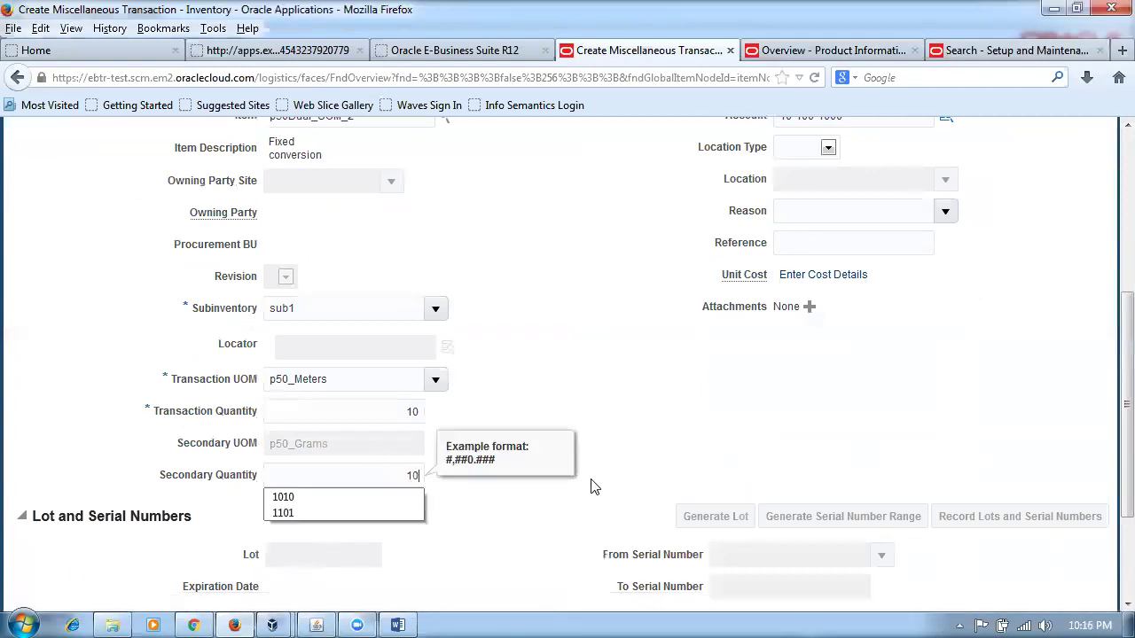
{"action": "type", "text": "0"}
{"action": "key", "text": "BackSpace"}
{"action": "type", "text": "99"}
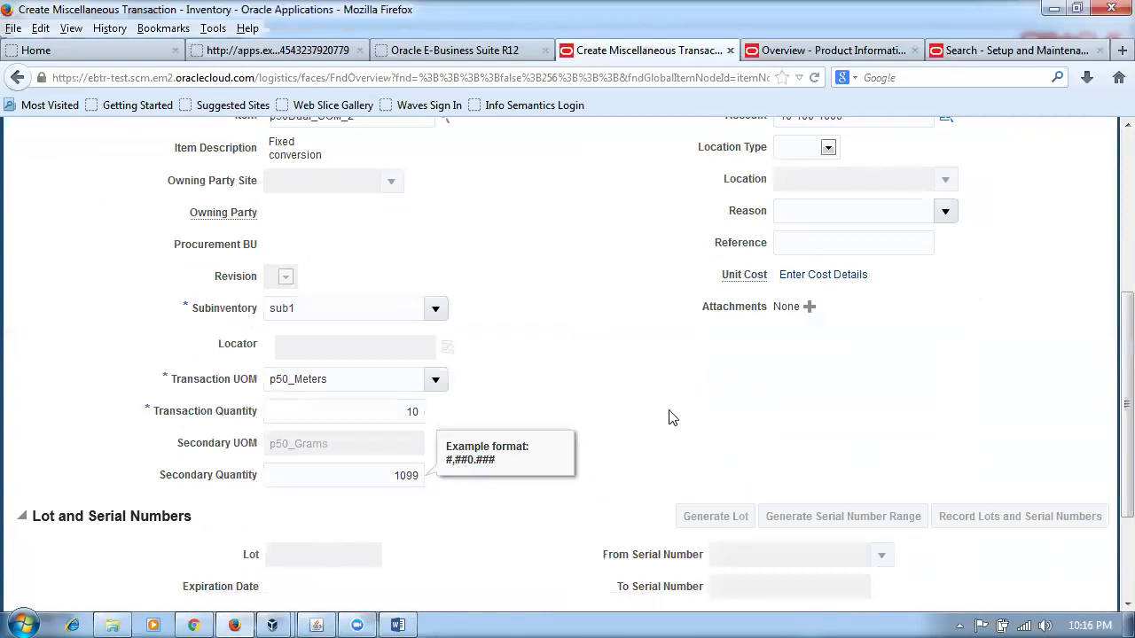
{"action": "left_click", "coordinate": [668, 417]}
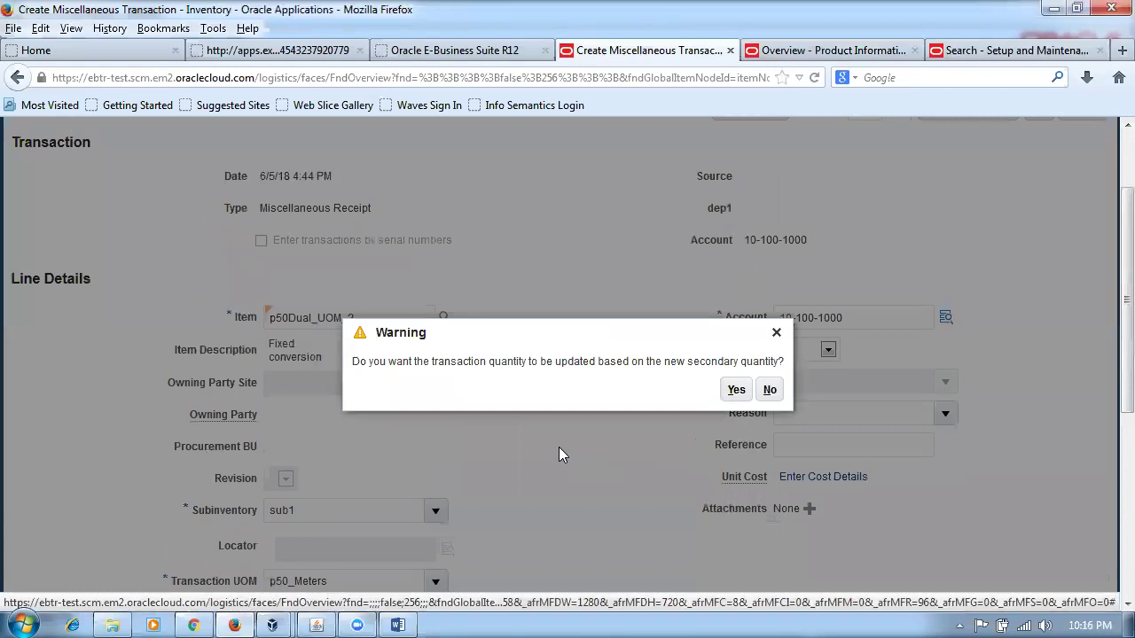
{"action": "left_click", "coordinate": [771, 390]}
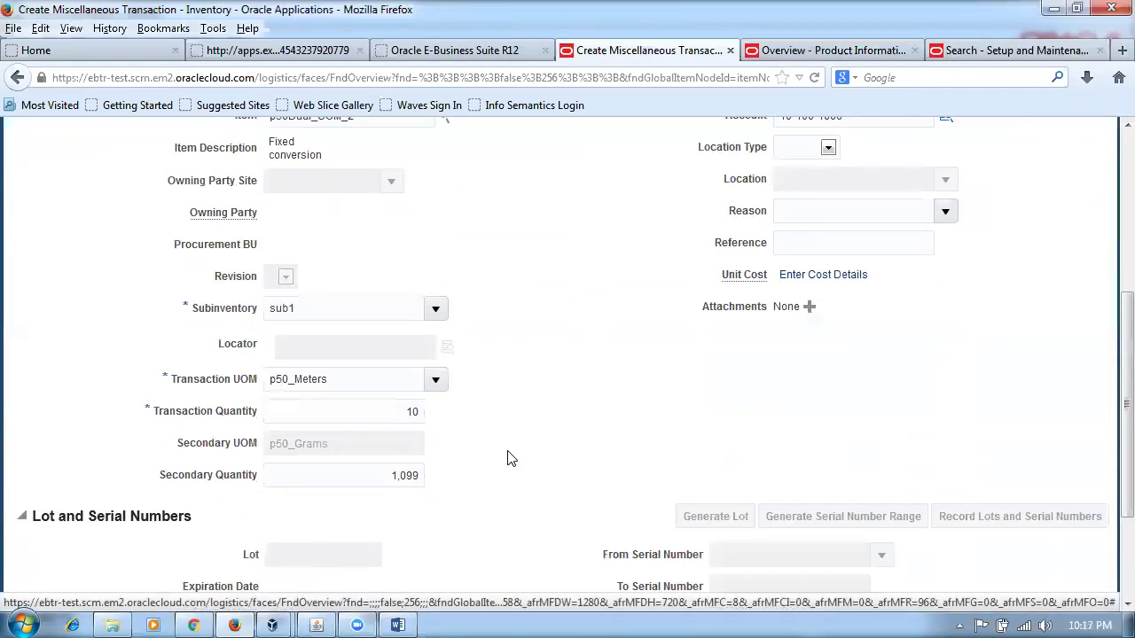
- Confirm the line details and submit the miscellaneous receipt
{"action": "scroll", "coordinate": [509, 459], "scroll_direction": "up", "scroll_amount": 5}
{"action": "left_click", "coordinate": [1040, 211]}
{"action": "left_click", "coordinate": [1021, 213]}
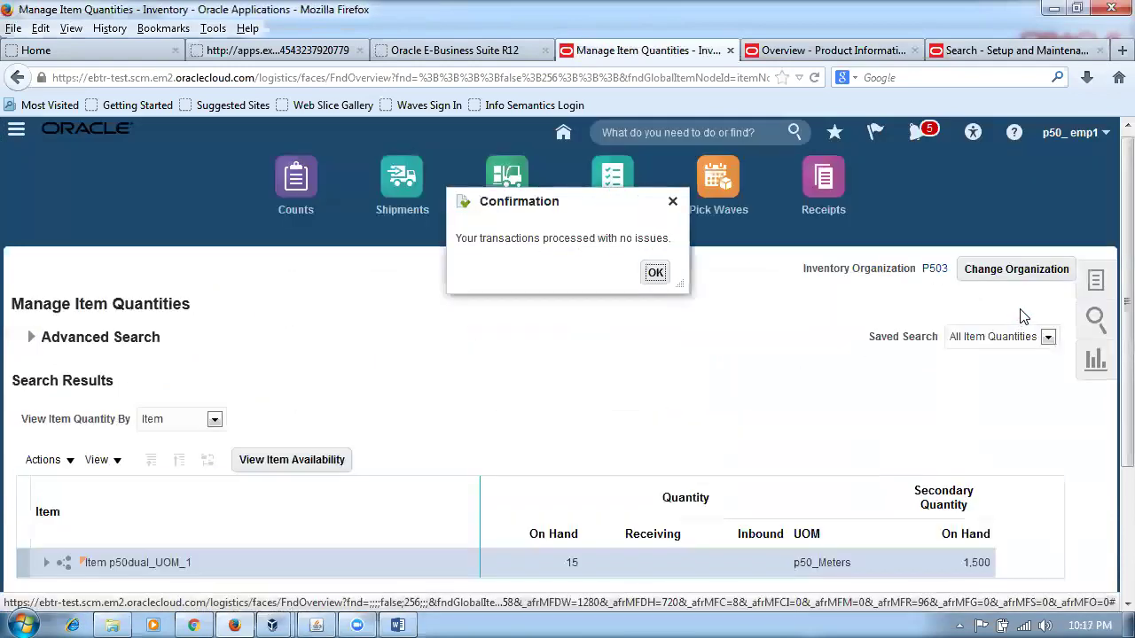
- Dismiss the confirmation, review p50dual_UOM_1 at 15 on hand and 1,500 secondary, and expand Advanced Search
{"action": "left_click", "coordinate": [655, 276]}
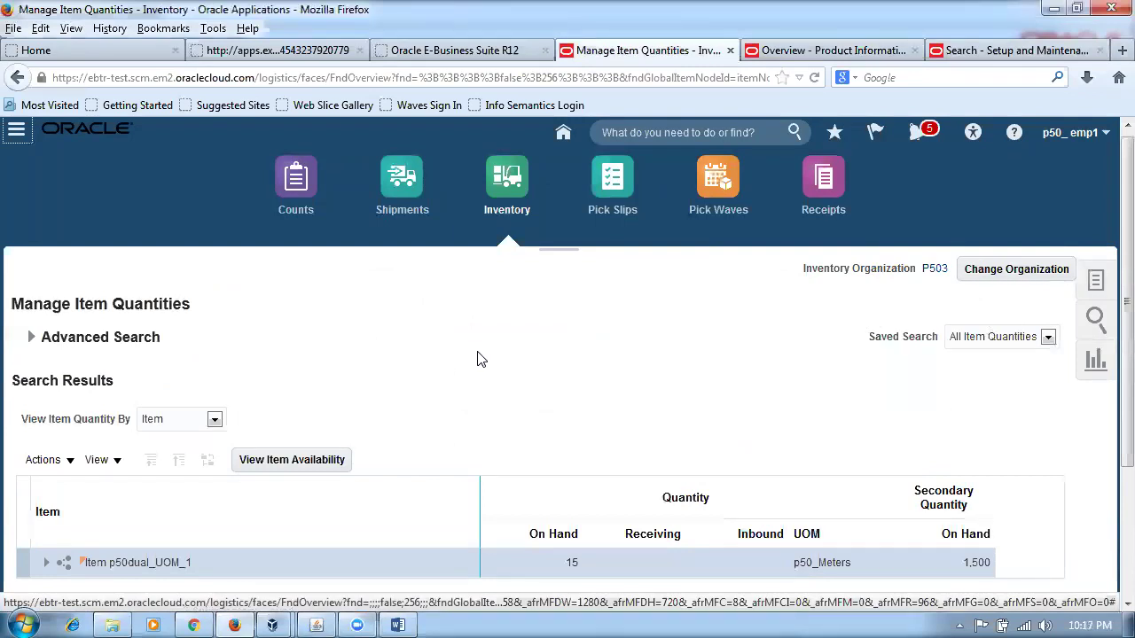
{"action": "scroll", "coordinate": [507, 373], "scroll_direction": "down", "scroll_amount": 4}
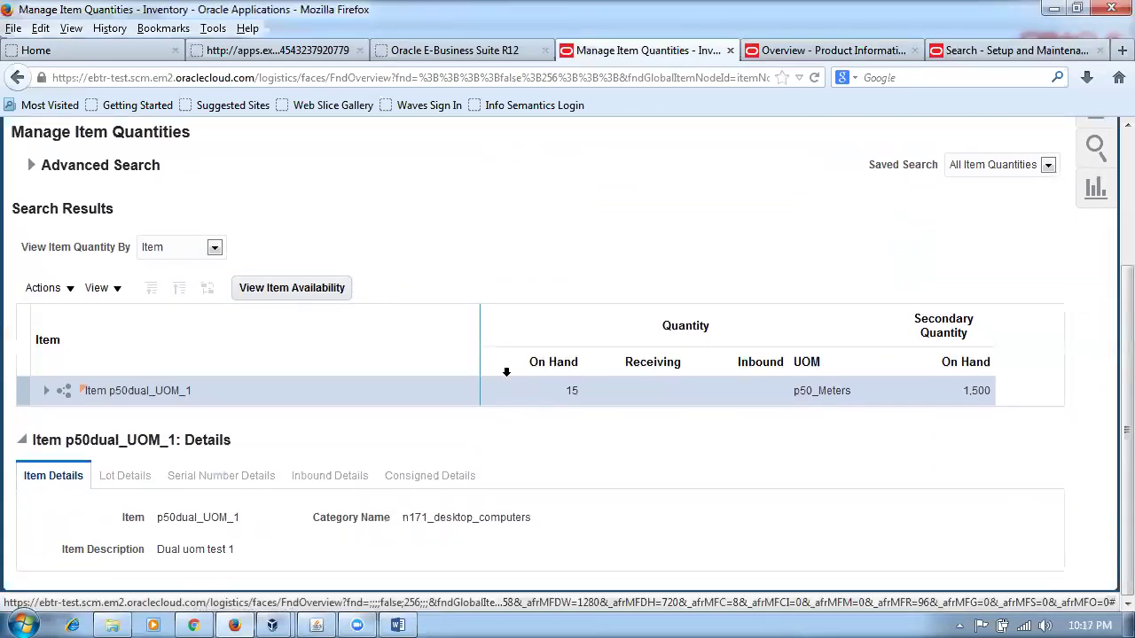
{"action": "scroll", "coordinate": [507, 372], "scroll_direction": "up", "scroll_amount": 4}
{"action": "left_click", "coordinate": [31, 341]}
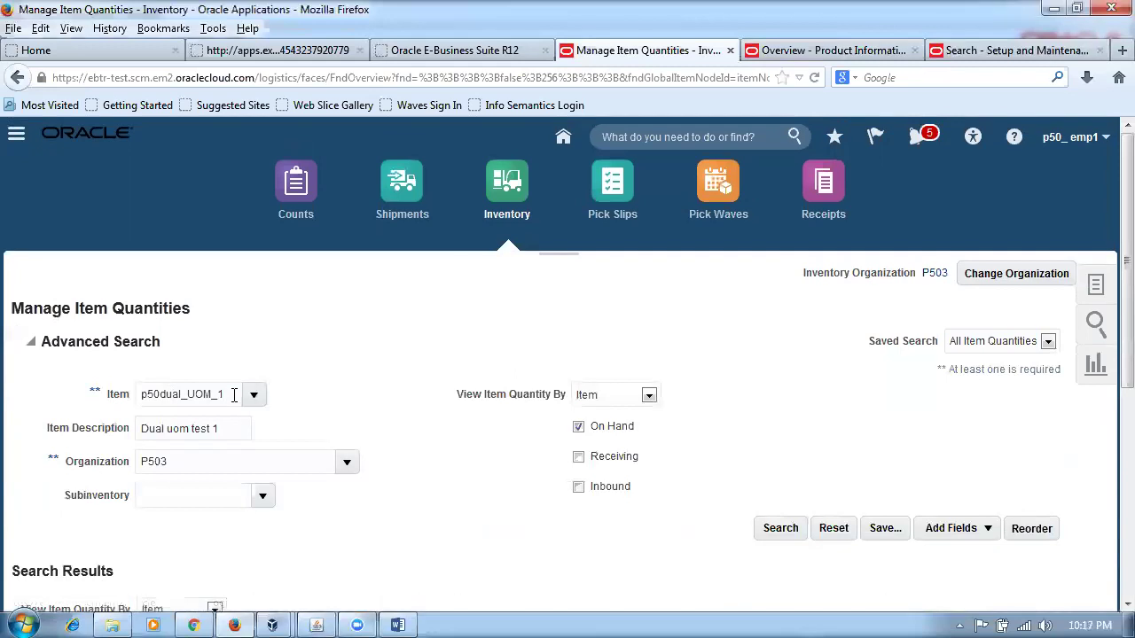
- Look up items matching p50 and choose p50Dual_UOM_2 as the search item
{"action": "key", "text": "BackSpace"}
{"action": "key", "text": "BackSpace"}
{"action": "key", "text": "BackSpace"}
{"action": "key", "text": "BackSpace"}
{"action": "key", "text": "BackSpace"}
{"action": "key", "text": "BackSpace"}
{"action": "key", "text": "BackSpace"}
{"action": "key", "text": "BackSpace"}
{"action": "key", "text": "BackSpace"}
{"action": "type", "text": "%"}
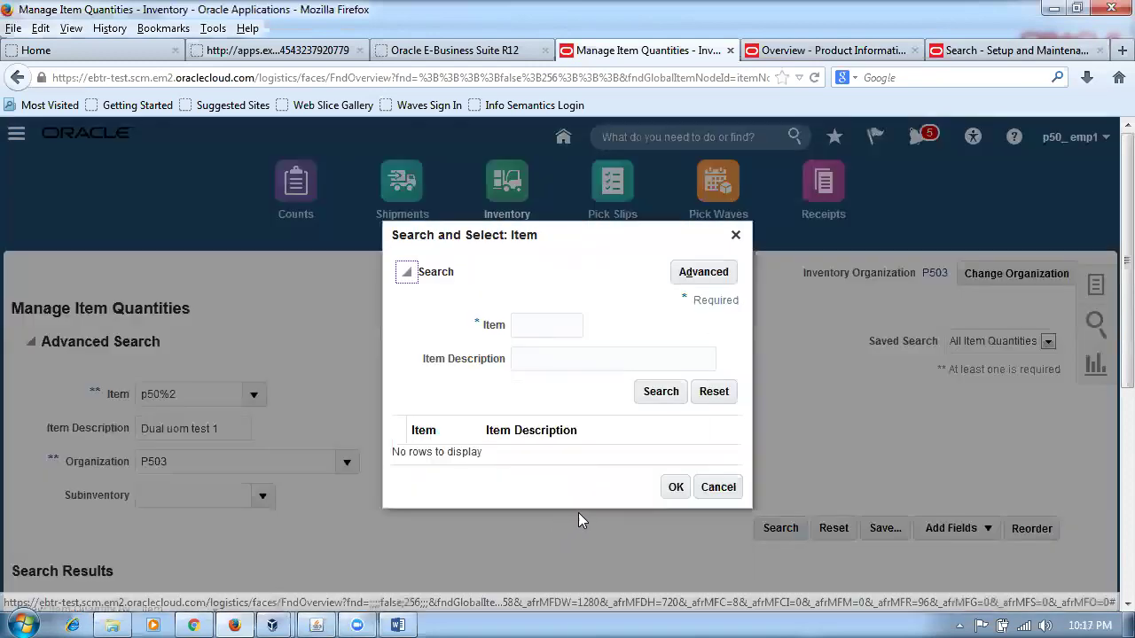
{"action": "left_click", "coordinate": [558, 330]}
{"action": "type", "text": "p50"}
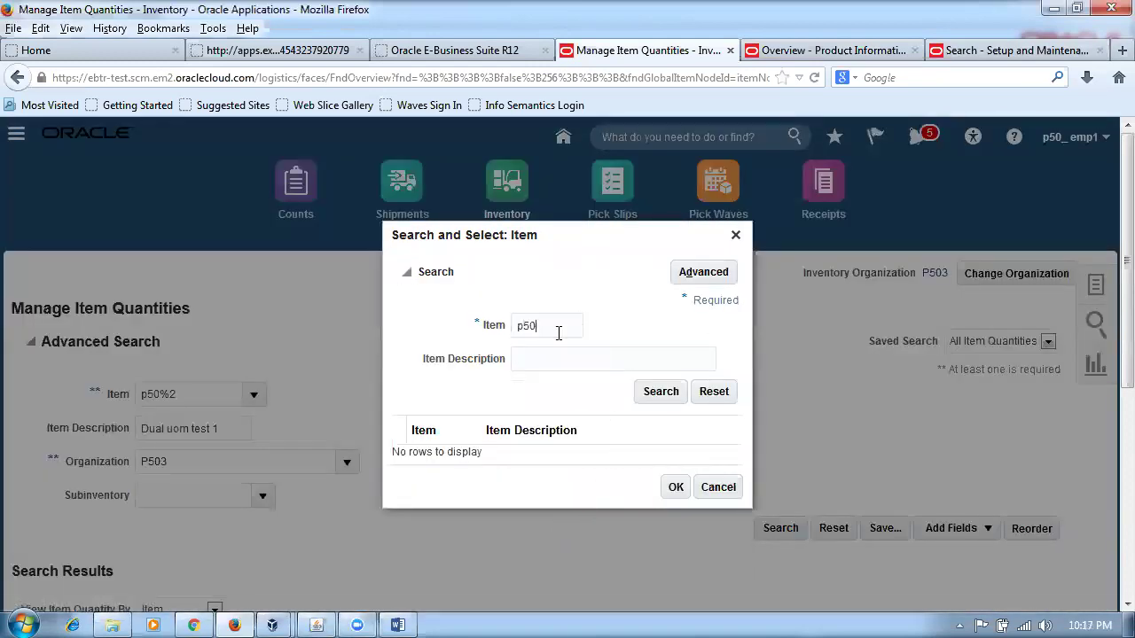
{"action": "left_click", "coordinate": [639, 392]}
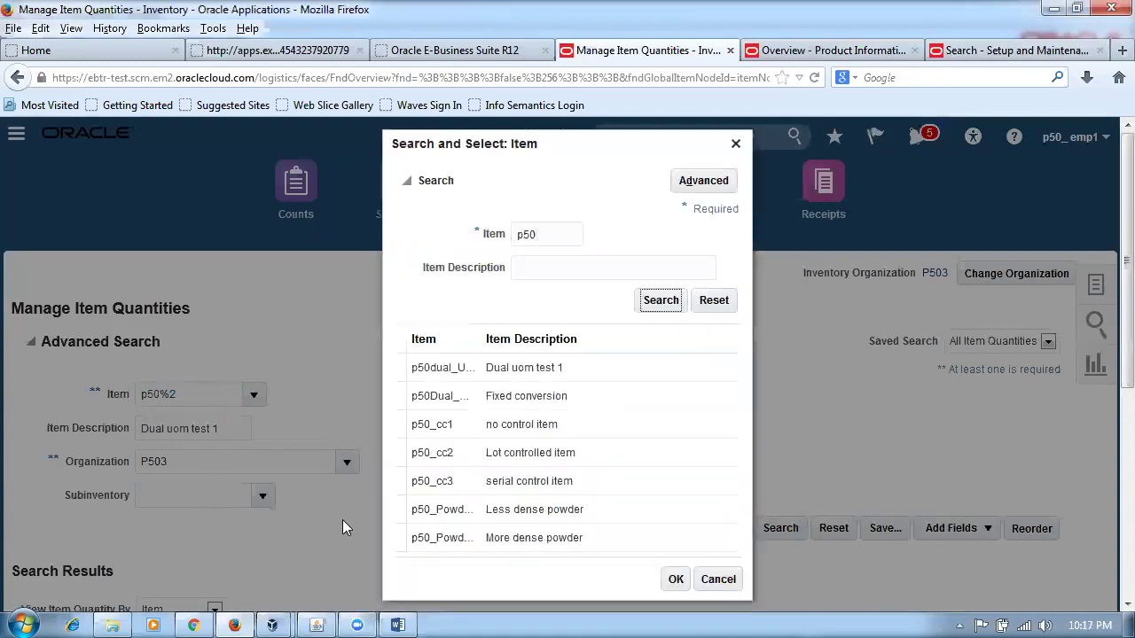
{"action": "left_click_drag", "start_coordinate": [483, 337], "coordinate": [594, 344]}
{"action": "left_click", "coordinate": [503, 403]}
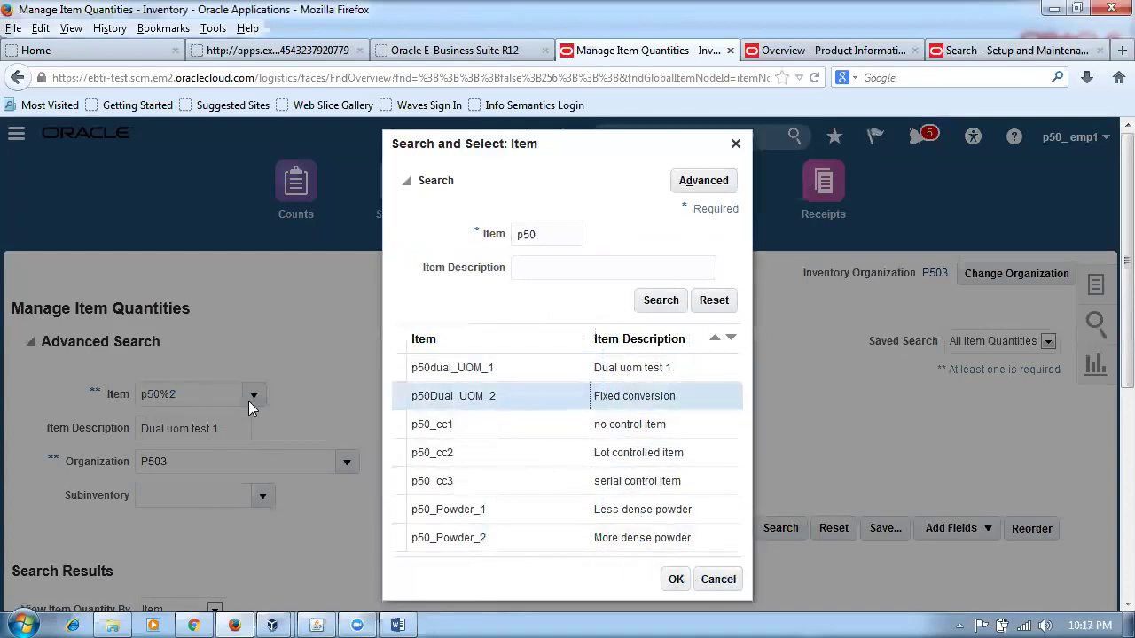
{"action": "left_click", "coordinate": [676, 581]}
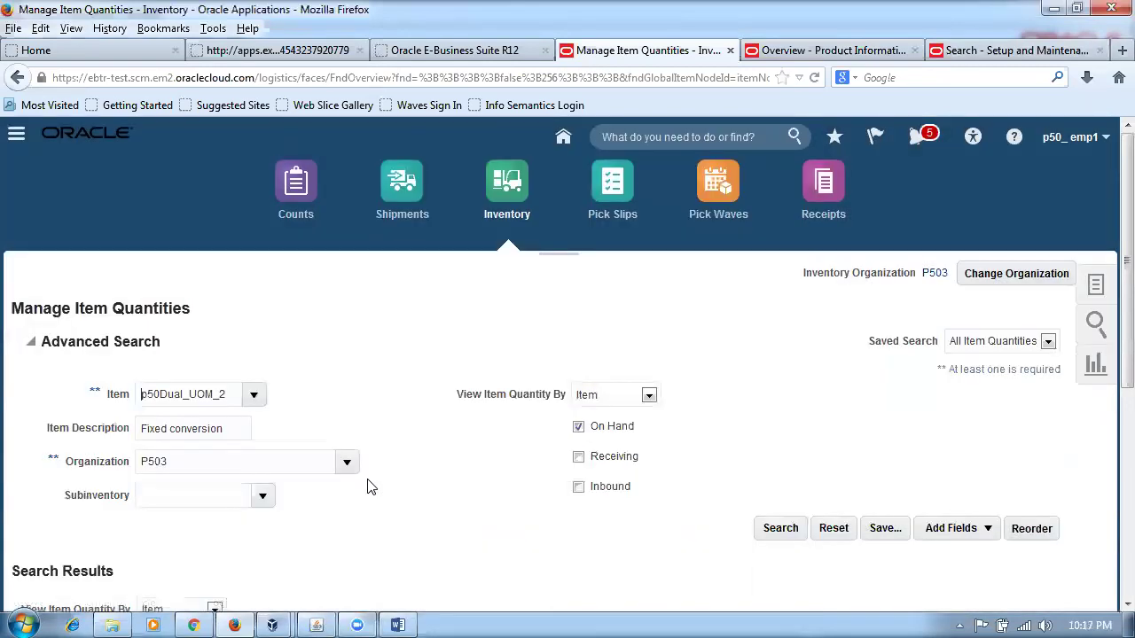
- Run the search to list p50Dual_UOM_2 at 10 p50_Meters and 1,099 secondary on hand
{"action": "left_click", "coordinate": [780, 527]}
{"action": "scroll", "coordinate": [887, 443], "scroll_direction": "down", "scroll_amount": 3}
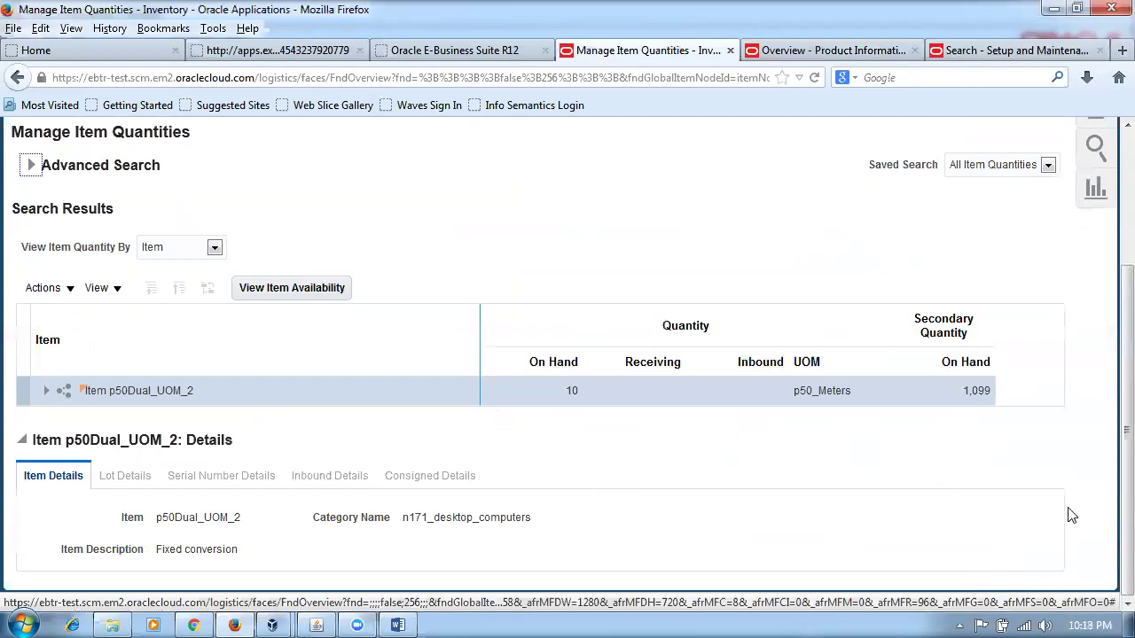
{"action": "scroll", "coordinate": [1107, 343], "scroll_direction": "up", "scroll_amount": 4}
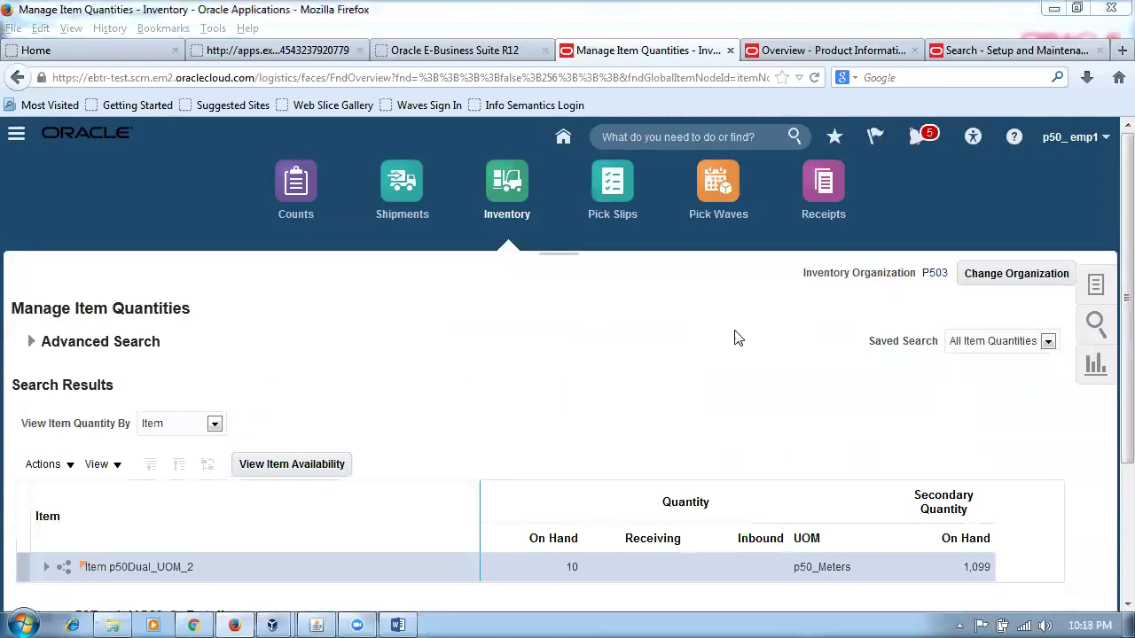
- Create a new item in organization P500 under Root Item Class and begin naming it p50D
{"action": "left_click", "coordinate": [853, 52]}
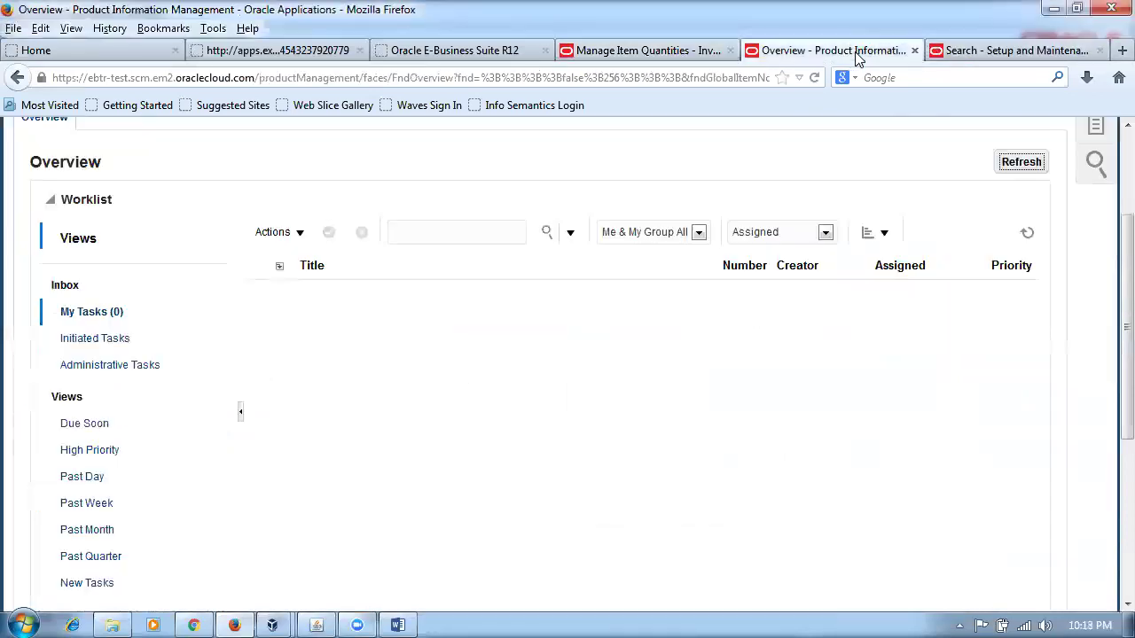
{"action": "scroll", "coordinate": [1108, 293], "scroll_direction": "up", "scroll_amount": 3}
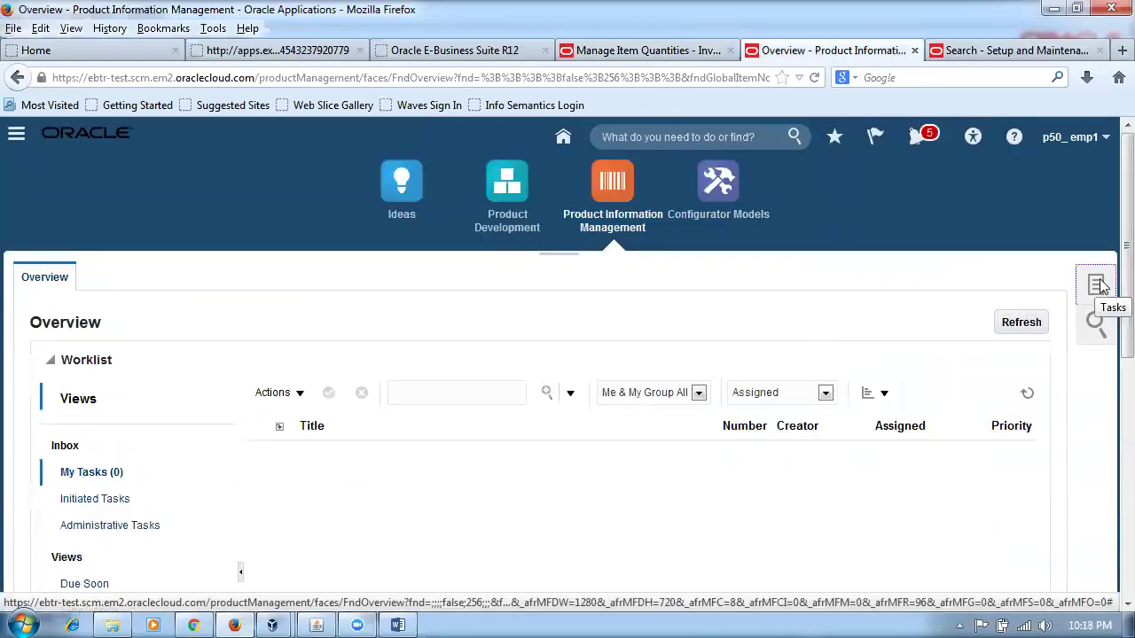
{"action": "left_click", "coordinate": [1097, 285]}
{"action": "left_click", "coordinate": [948, 295]}
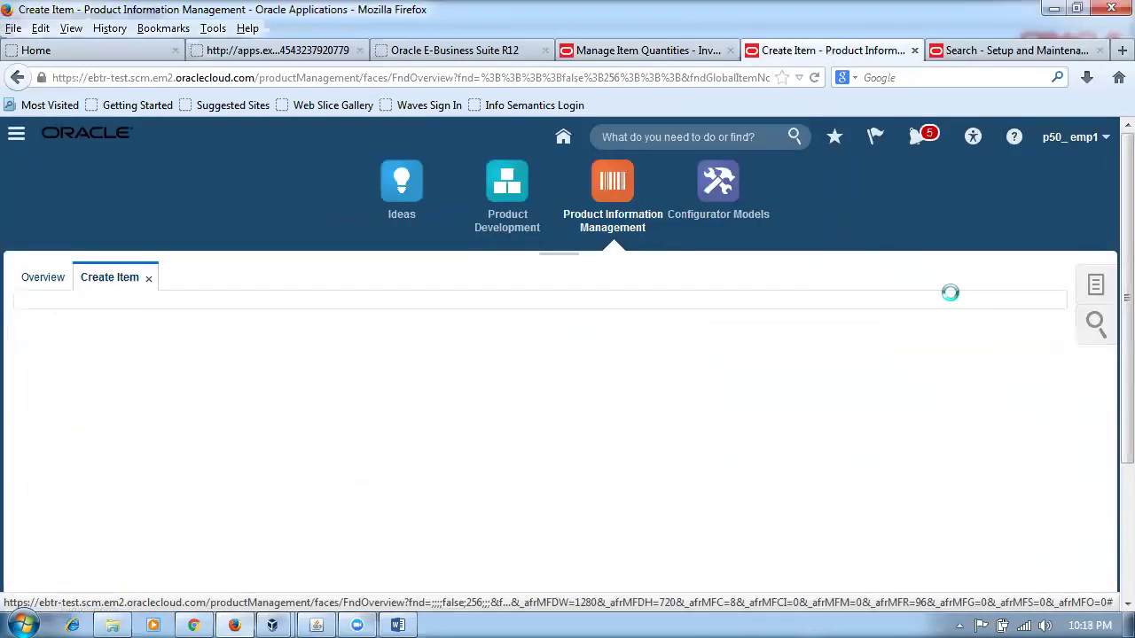
{"action": "type", "text": "p500"}
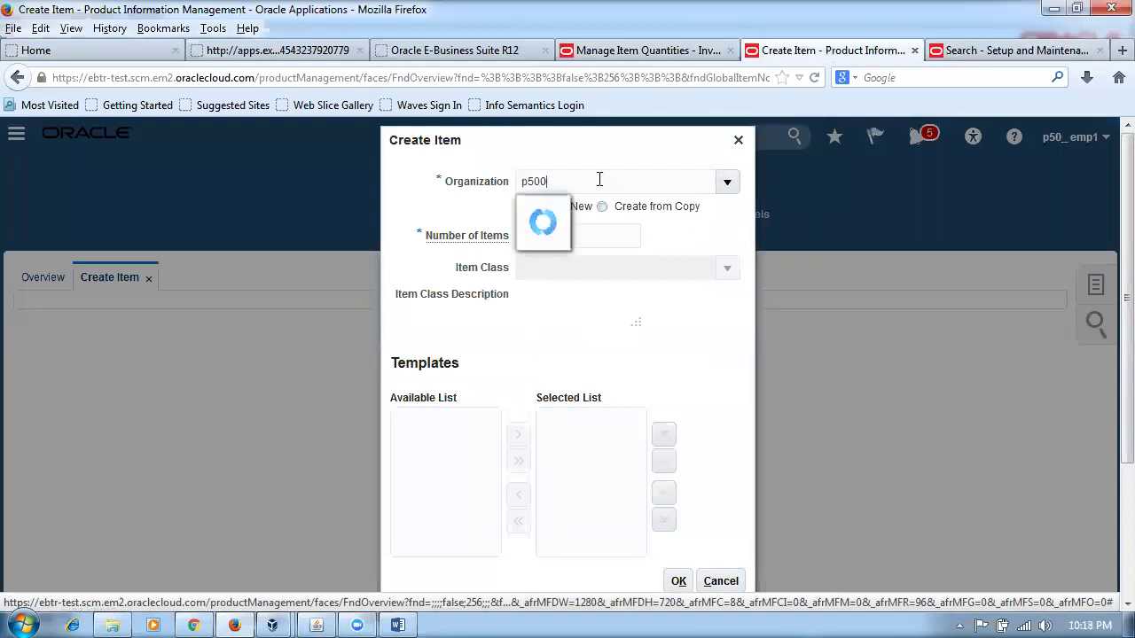
{"action": "left_click", "coordinate": [596, 213]}
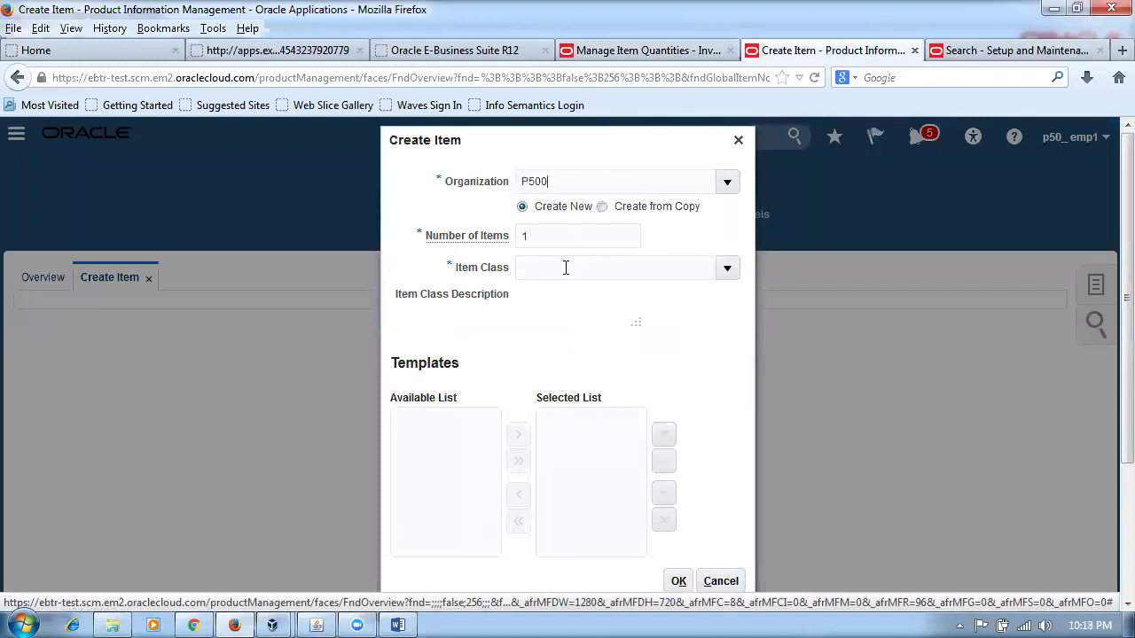
{"action": "left_click", "coordinate": [569, 266]}
{"action": "type", "text": "root"}
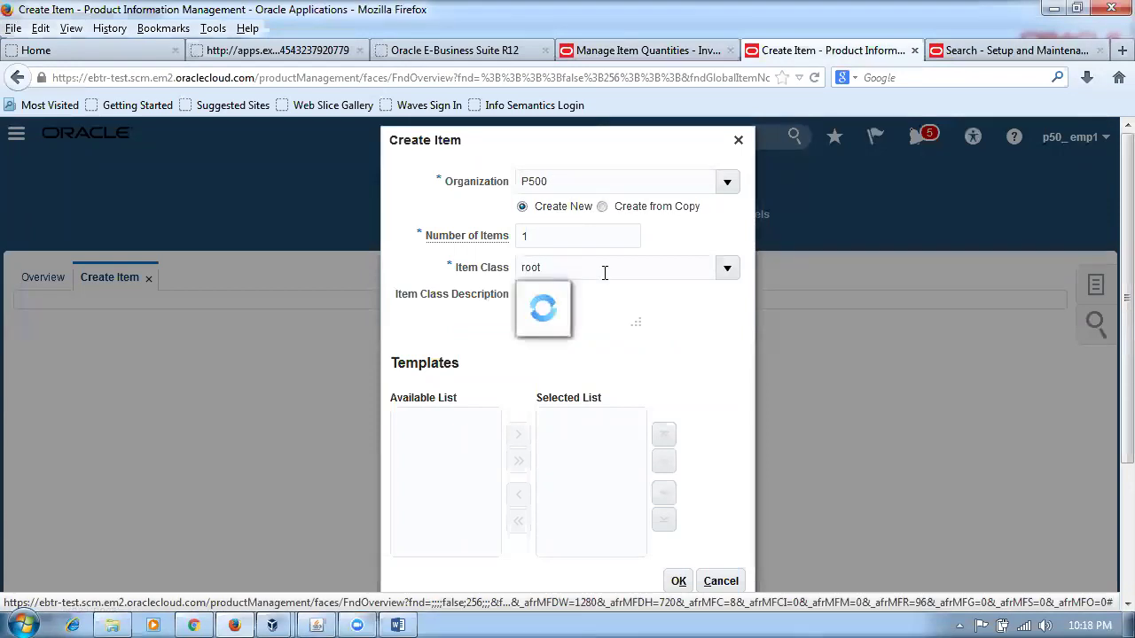
{"action": "left_click", "coordinate": [600, 303]}
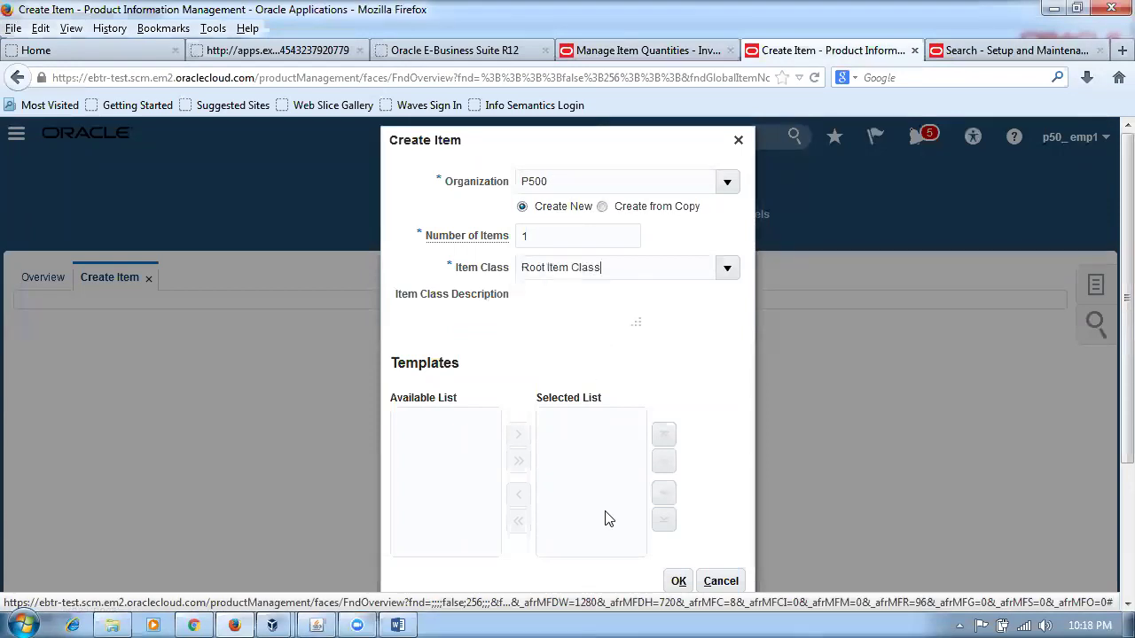
{"action": "left_click", "coordinate": [782, 580]}
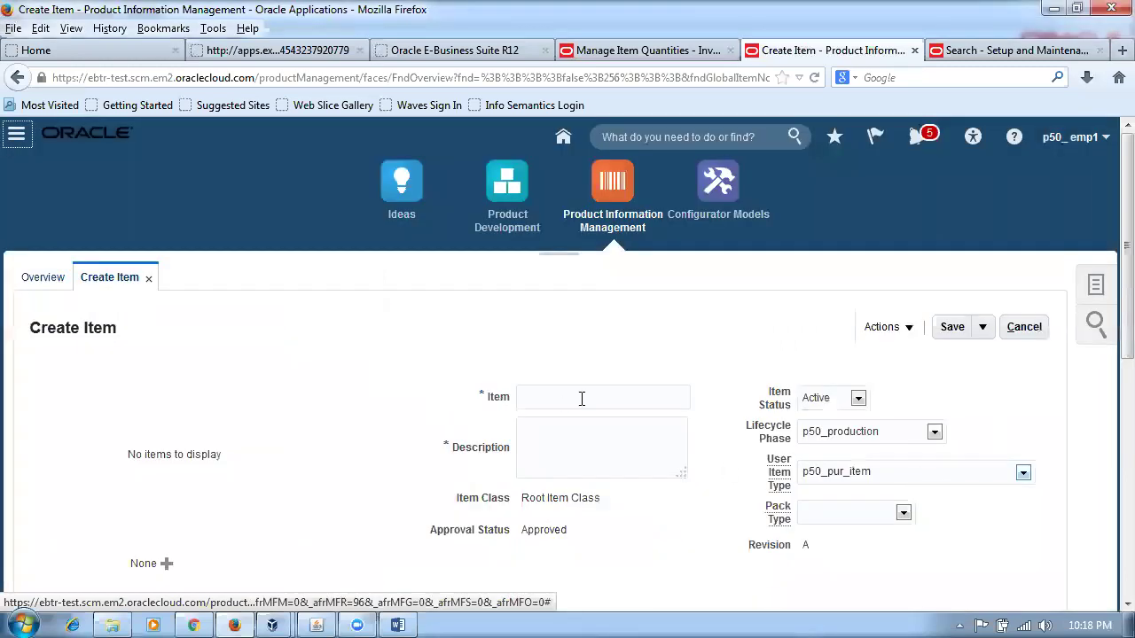
{"action": "left_click", "coordinate": [581, 399]}
{"action": "type", "text": "p50"}
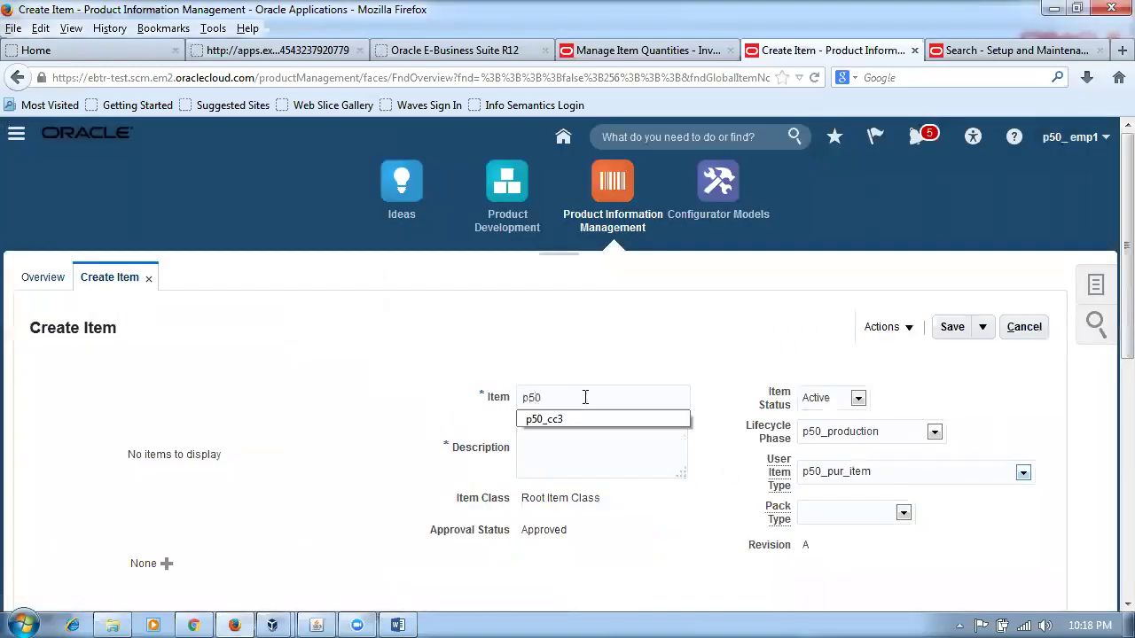
{"action": "type", "text": "Dual_UOM_3"}
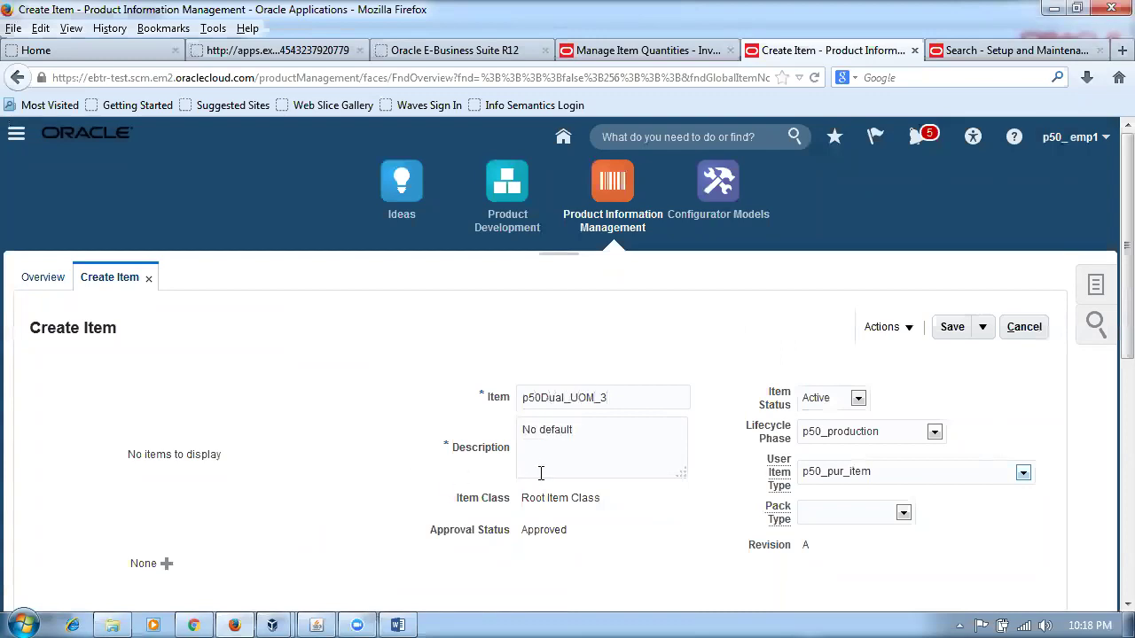
- Set p50_Meters as the primary unit and track quantities in primary and secondary units
{"action": "scroll", "coordinate": [573, 477], "scroll_direction": "down", "scroll_amount": 6}
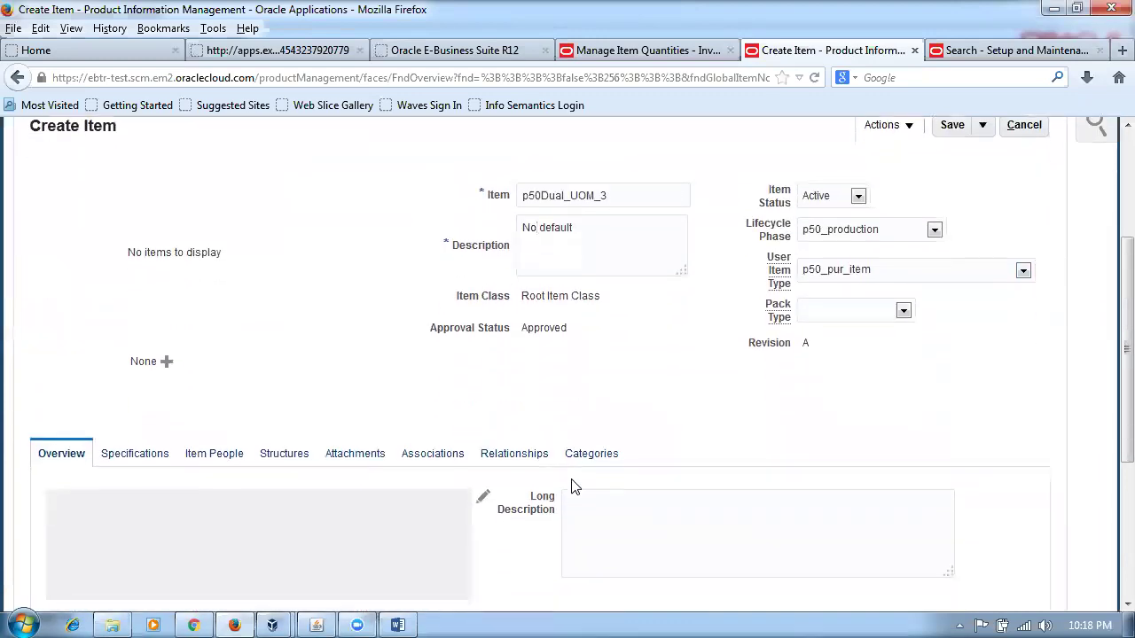
{"action": "scroll", "coordinate": [245, 530], "scroll_direction": "down", "scroll_amount": 3}
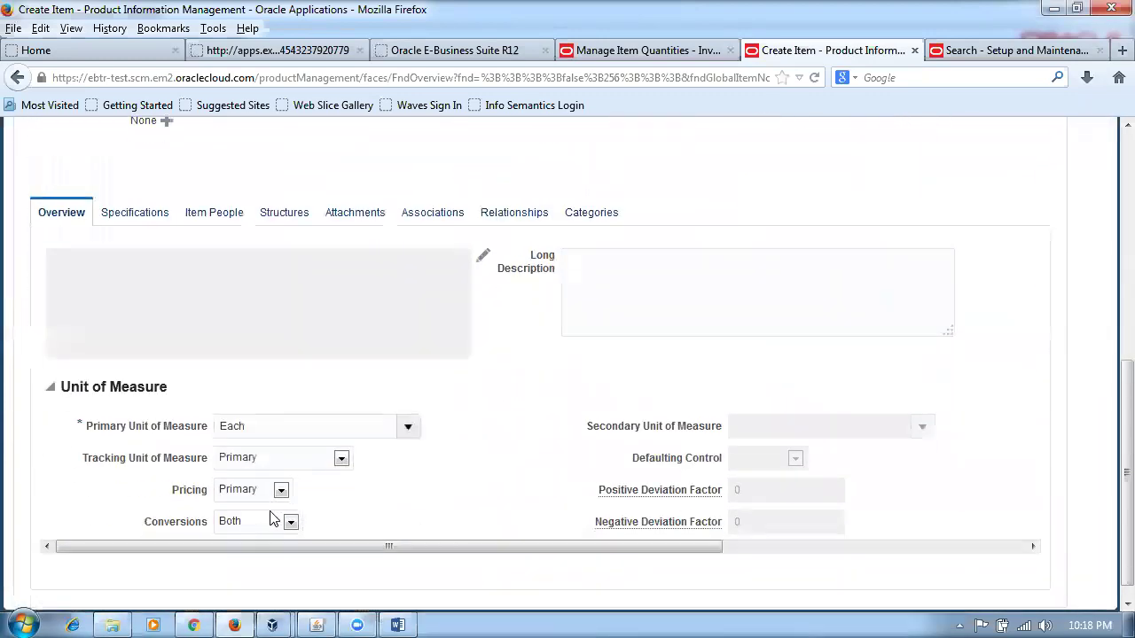
{"action": "left_click_drag", "start_coordinate": [256, 410], "coordinate": [111, 399]}
{"action": "type", "text": "p50"}
{"action": "key", "text": "Tab"}
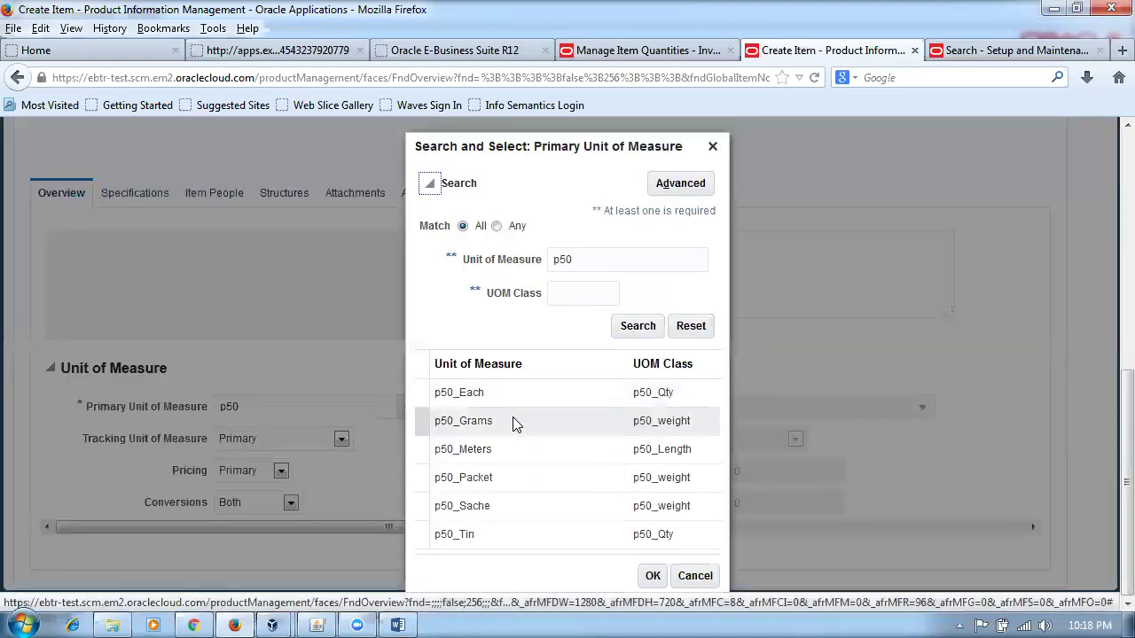
{"action": "left_click", "coordinate": [493, 451]}
{"action": "left_click", "coordinate": [653, 577]}
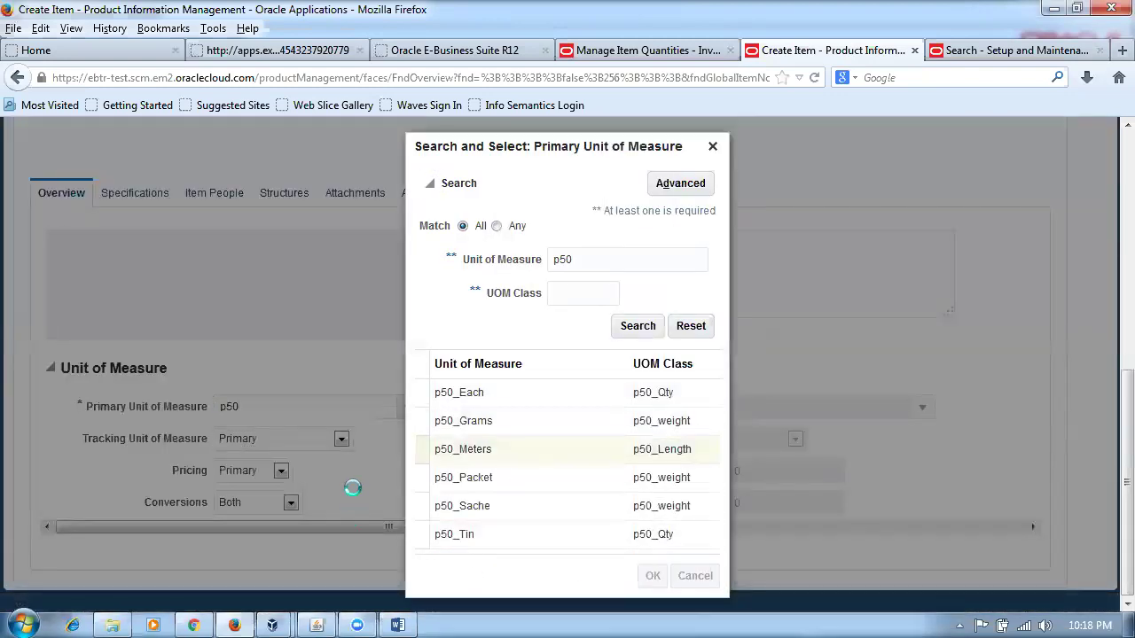
{"action": "left_click", "coordinate": [275, 444]}
{"action": "left_click", "coordinate": [266, 467]}
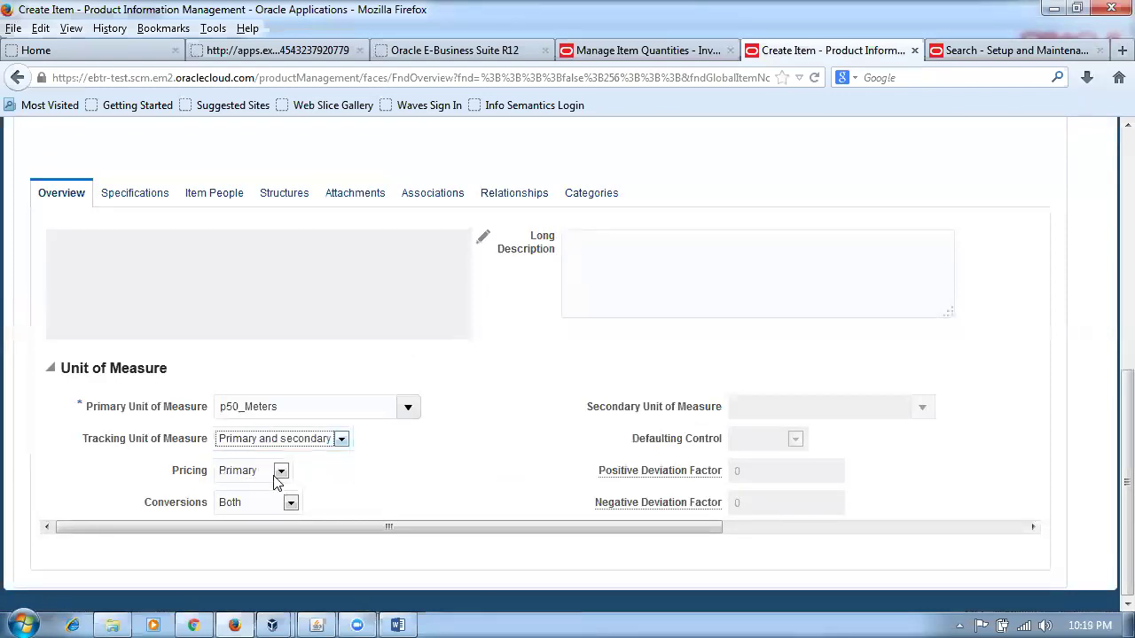
- Set p50_Grams as the secondary unit with No Default defaulting control
{"action": "left_click", "coordinate": [757, 410]}
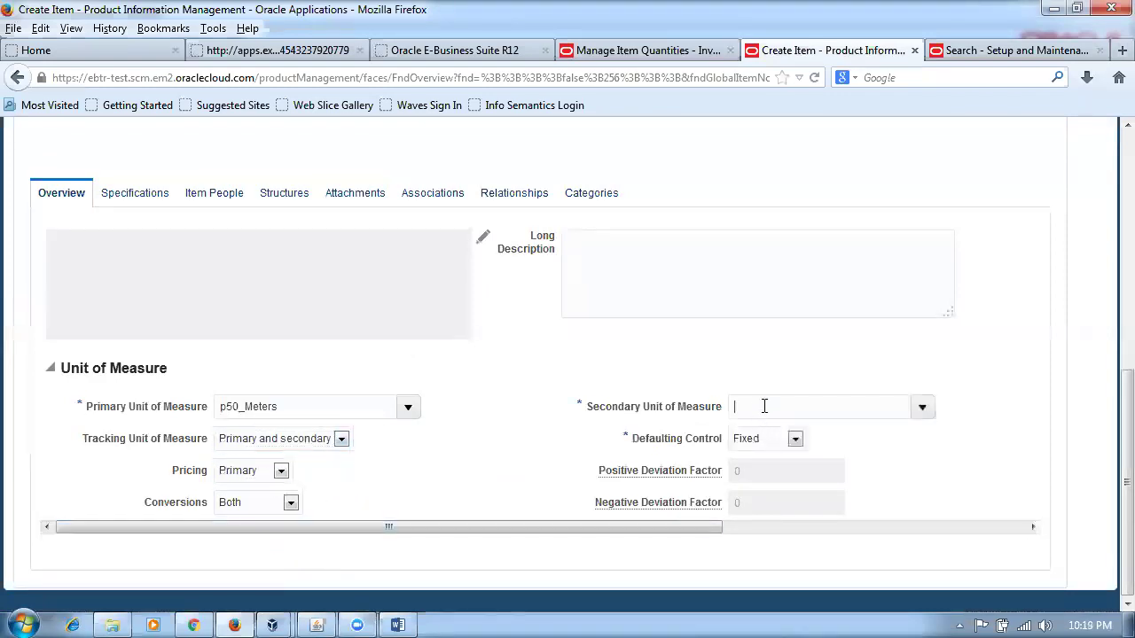
{"action": "type", "text": "p50"}
{"action": "key", "text": "Tab"}
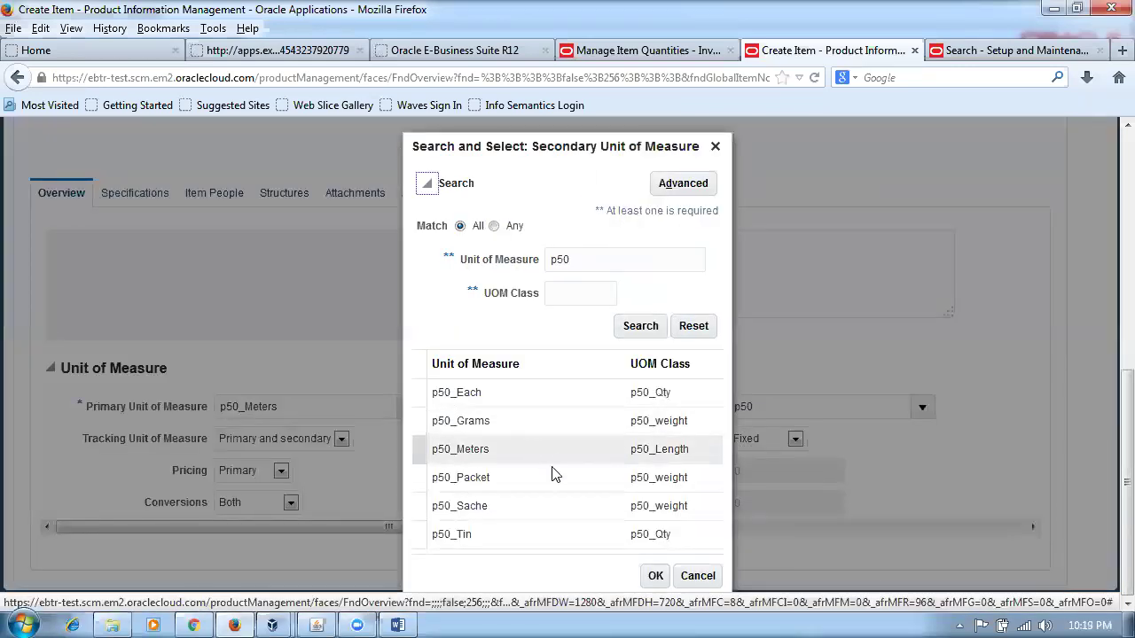
{"action": "left_click", "coordinate": [510, 421]}
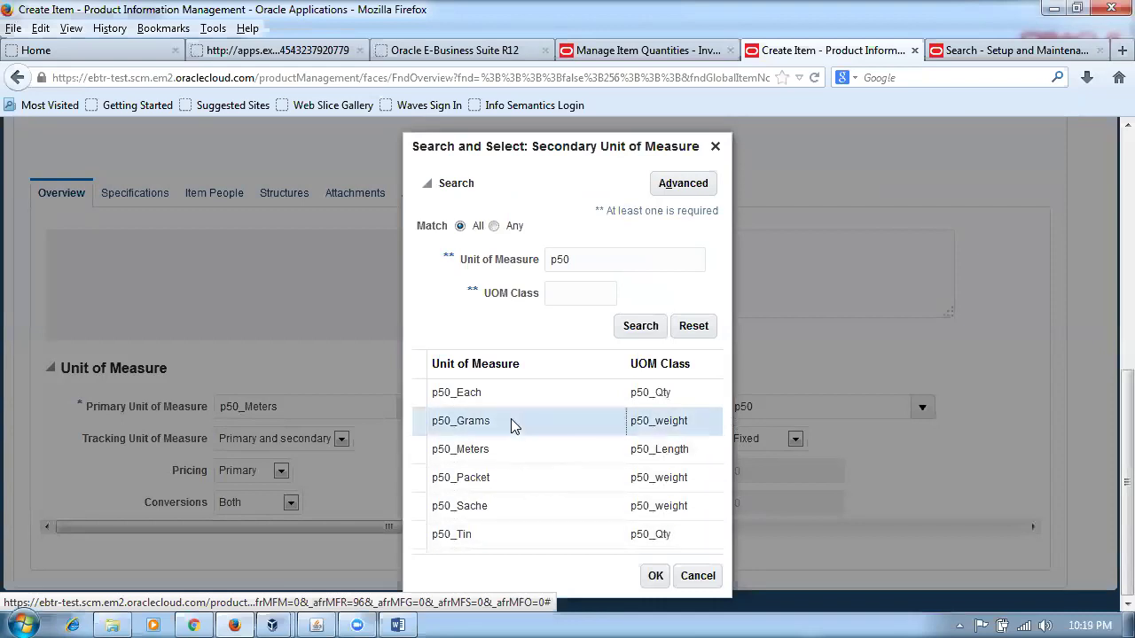
{"action": "left_click", "coordinate": [655, 575]}
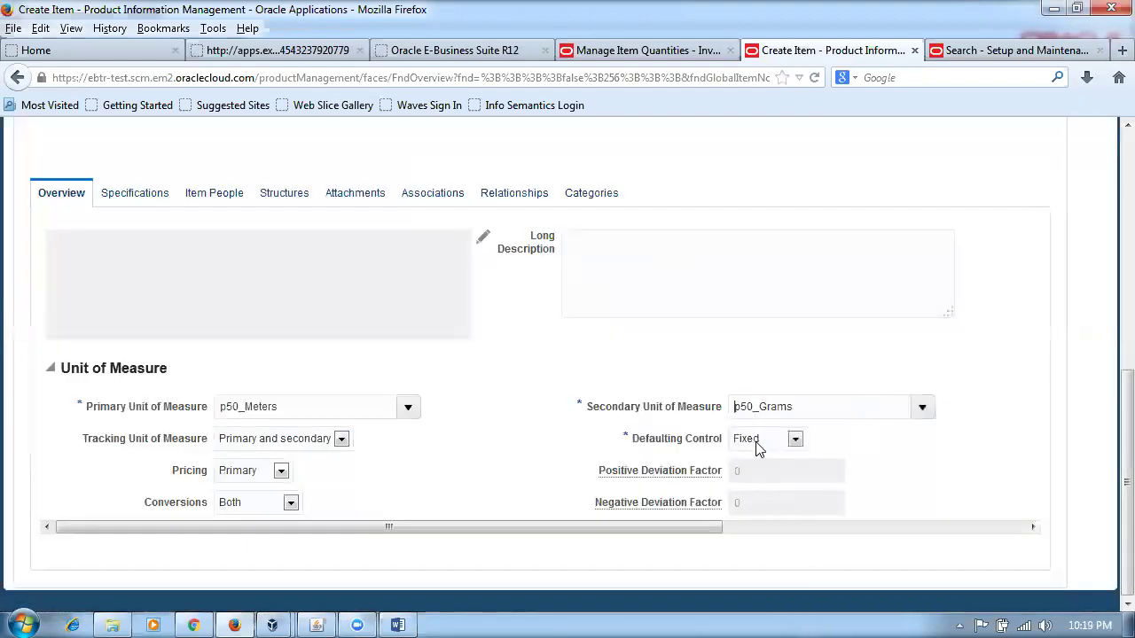
{"action": "left_click", "coordinate": [758, 447]}
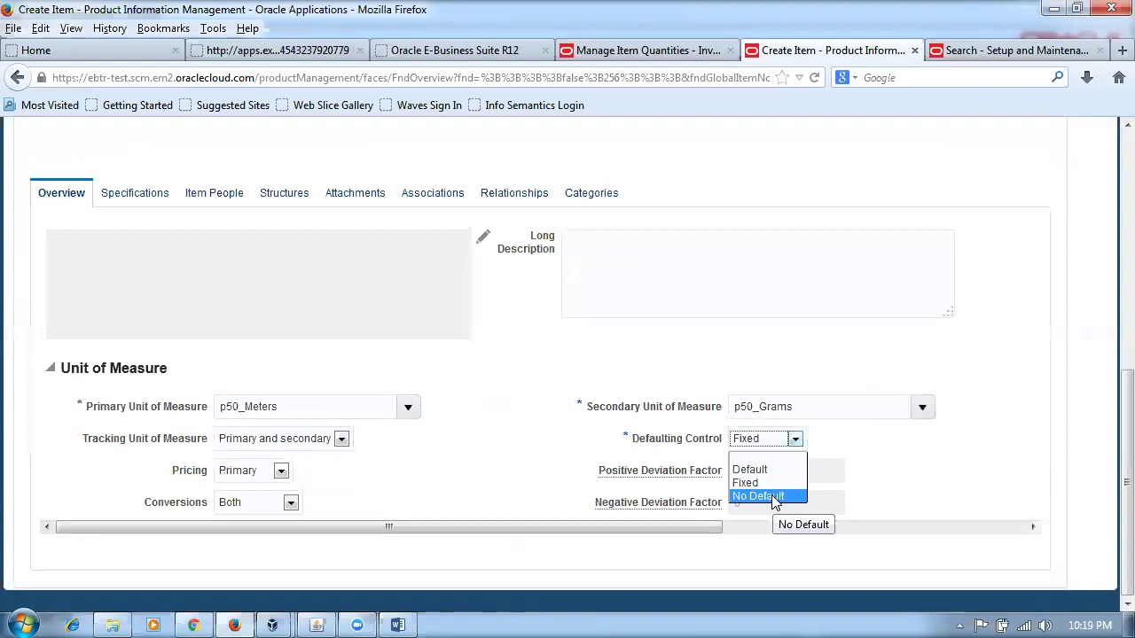
{"action": "left_click", "coordinate": [758, 496]}
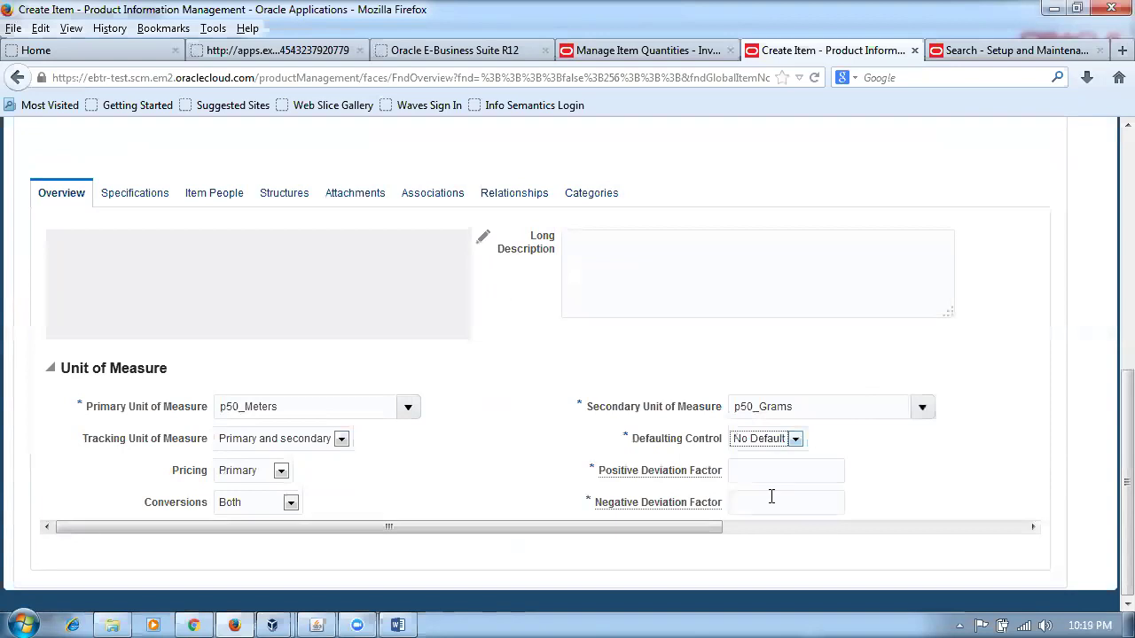
- Enter 10 for both the positive and negative deviation factors
{"action": "left_click", "coordinate": [764, 473]}
{"action": "type", "text": "10"}
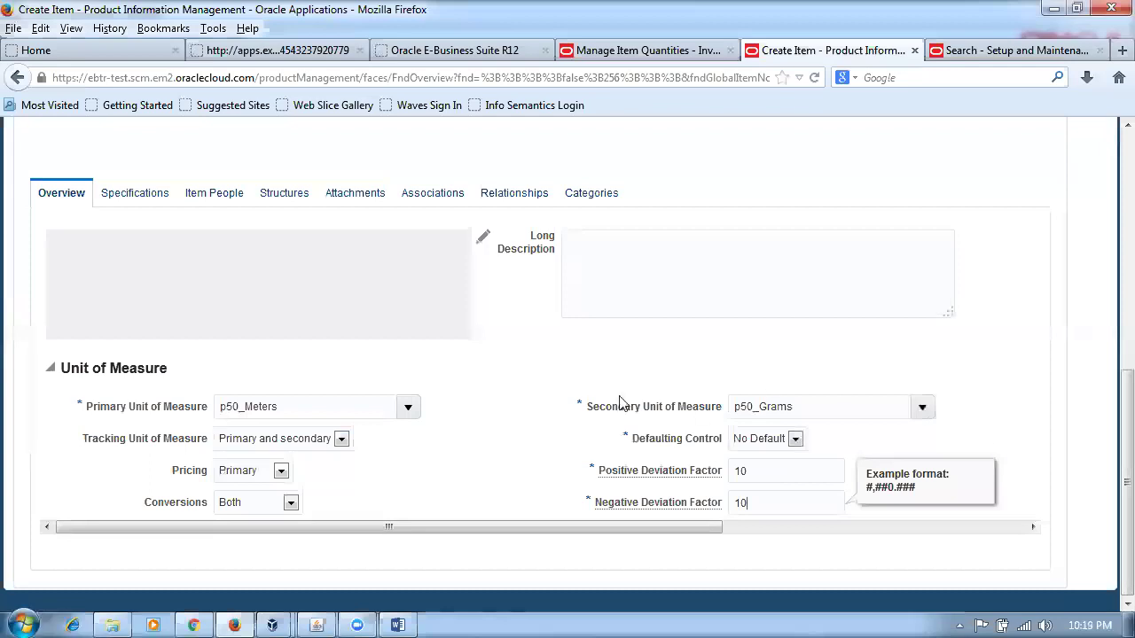
{"action": "left_click", "coordinate": [580, 370]}
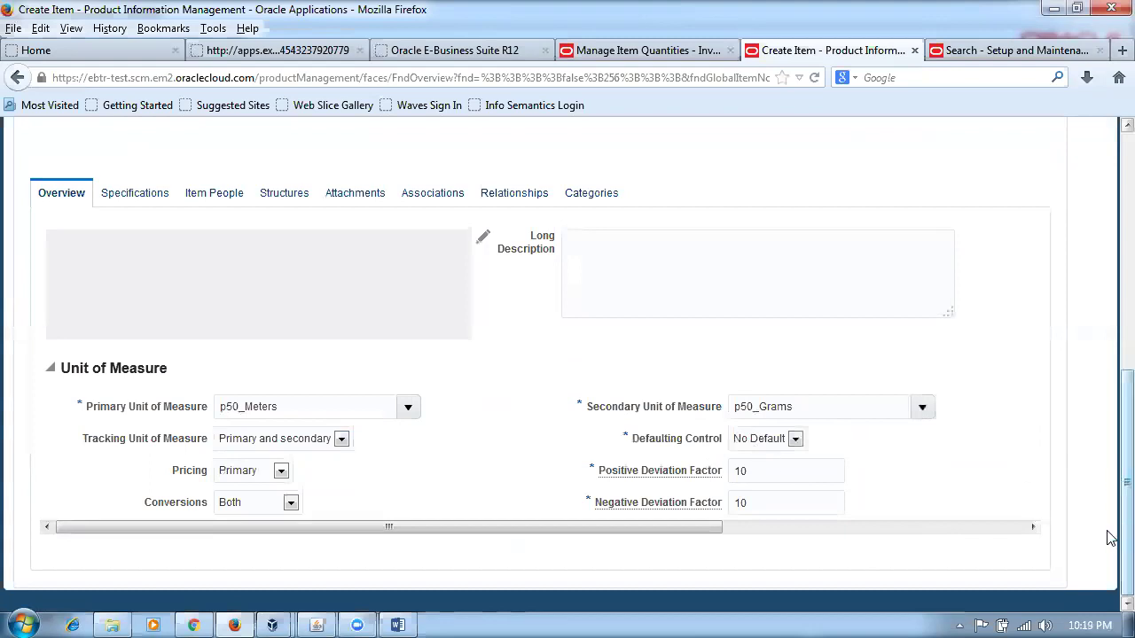
{"action": "left_click", "coordinate": [820, 471]}
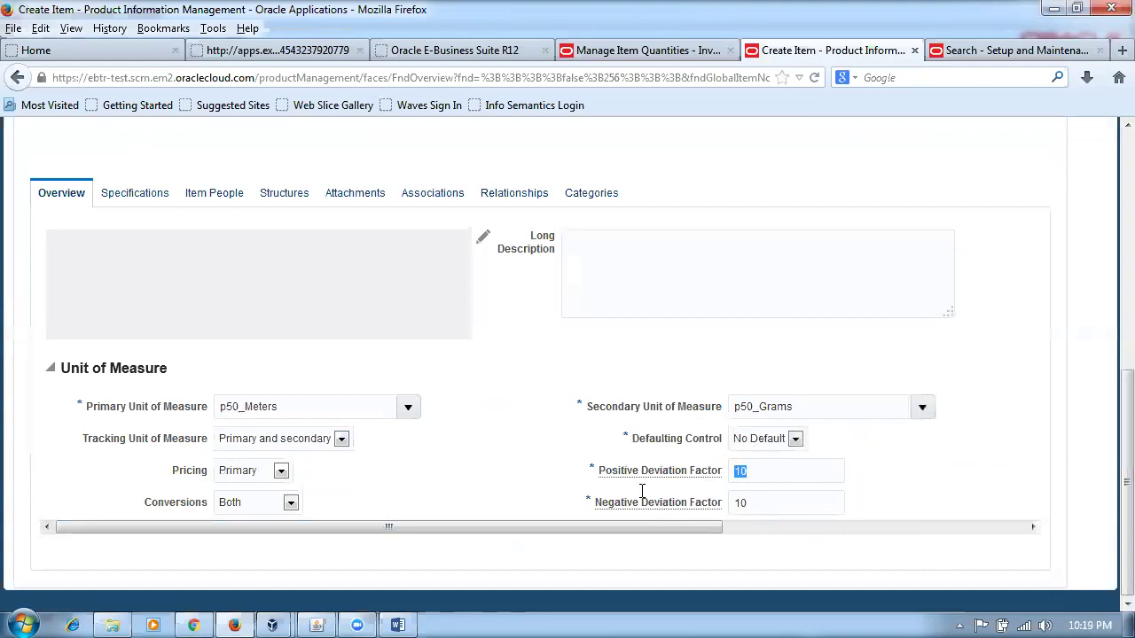
{"action": "left_click", "coordinate": [777, 505]}
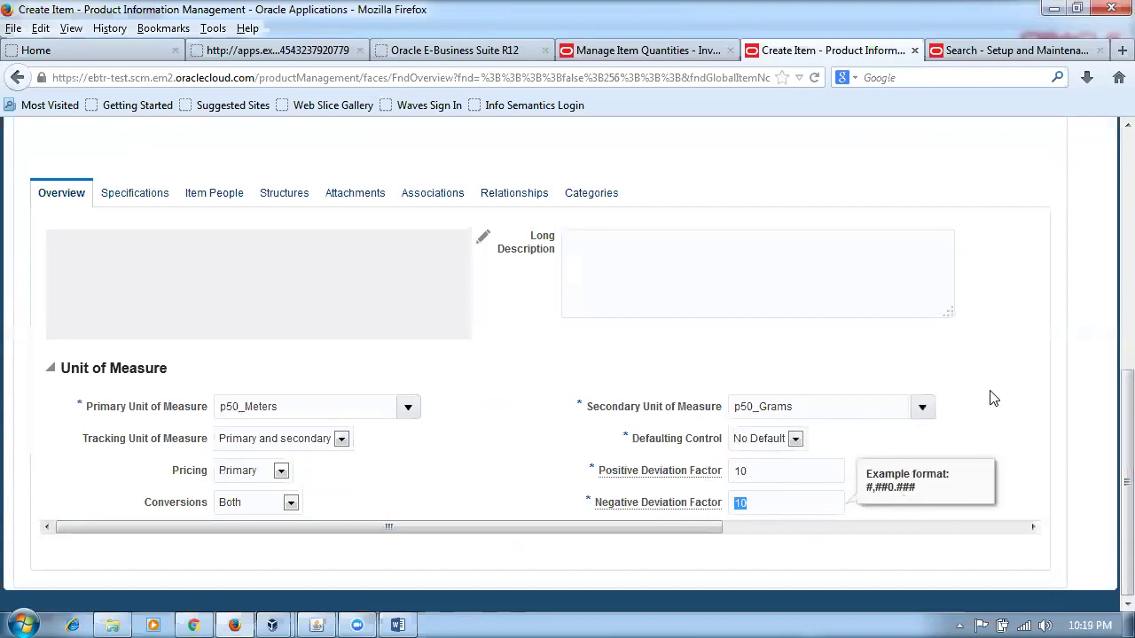
{"action": "left_click", "coordinate": [966, 432]}
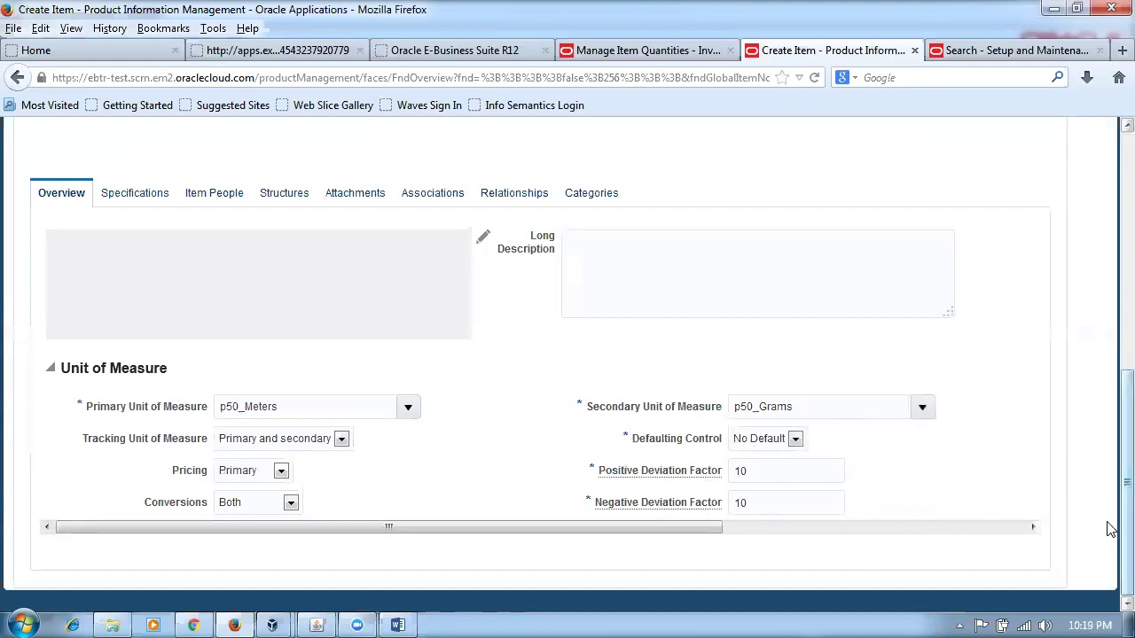
{"action": "left_click_drag", "start_coordinate": [1110, 526], "coordinate": [1110, 492]}
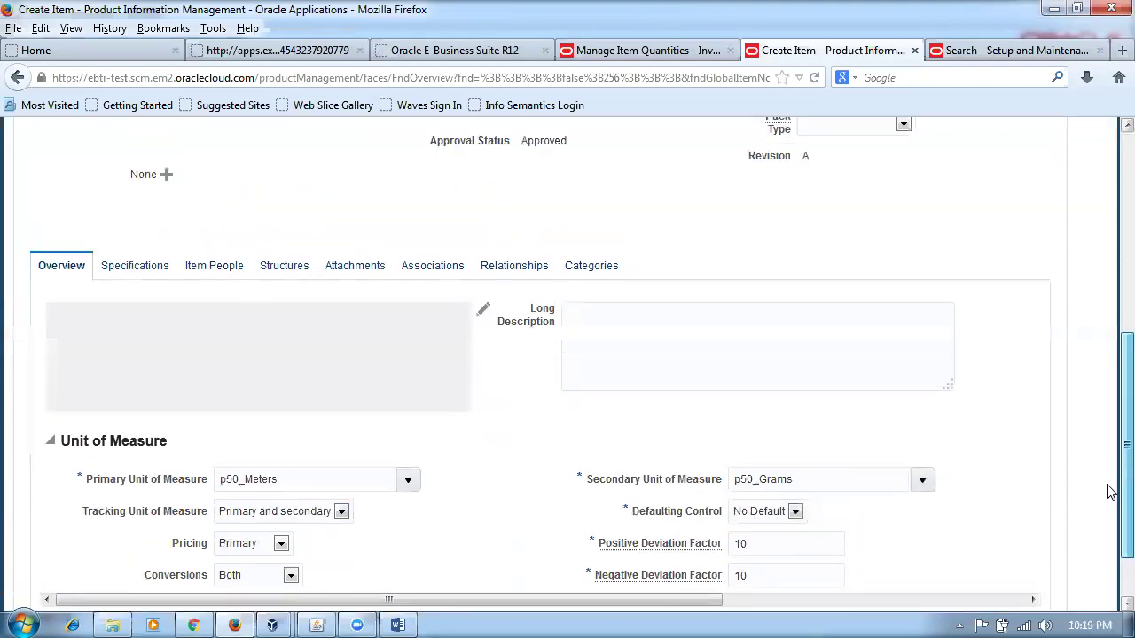
{"action": "left_click", "coordinate": [443, 267]}
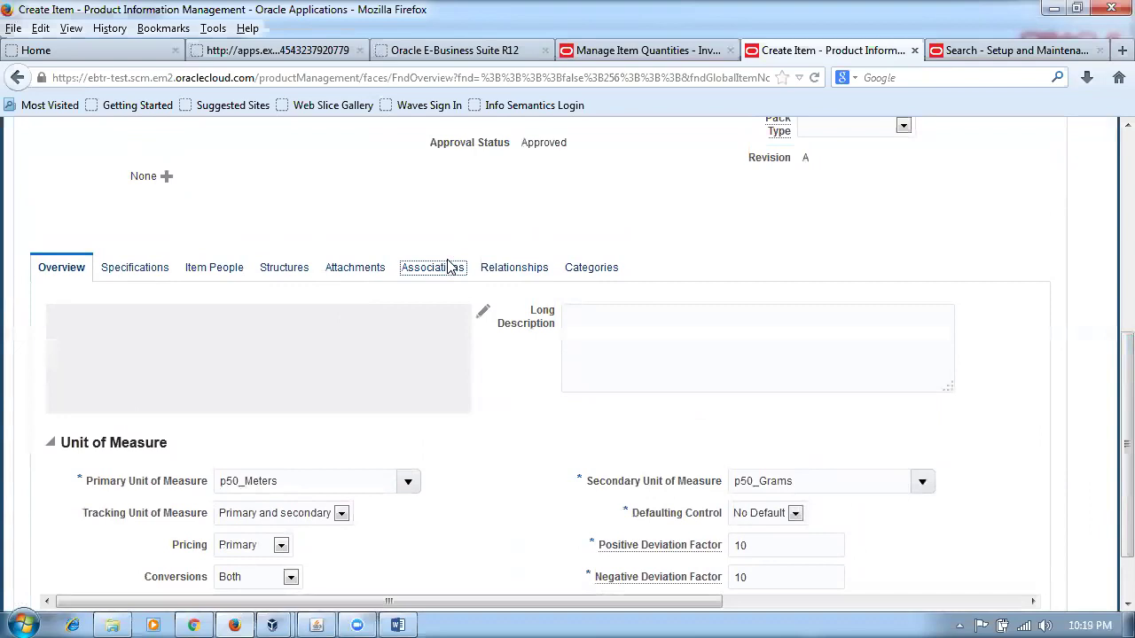
- Add organization P503 (p50_child_org_3) to the item's associations
{"action": "left_click", "coordinate": [56, 396]}
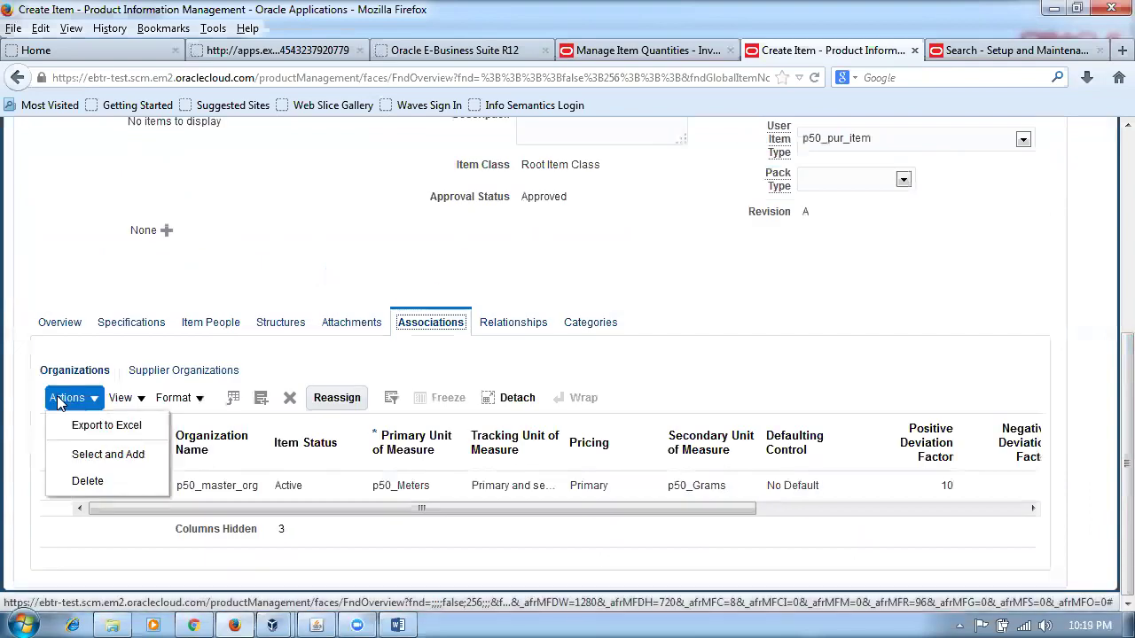
{"action": "left_click", "coordinate": [108, 455]}
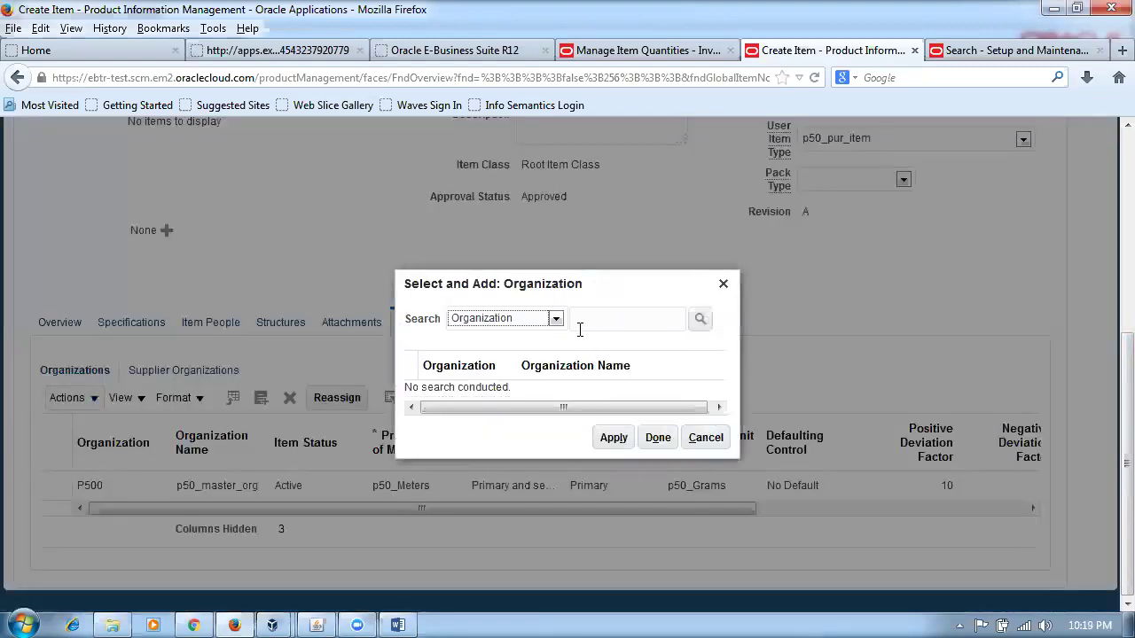
{"action": "left_click", "coordinate": [577, 319]}
{"action": "type", "text": "p503"}
{"action": "key", "text": "Return"}
{"action": "left_click", "coordinate": [494, 391]}
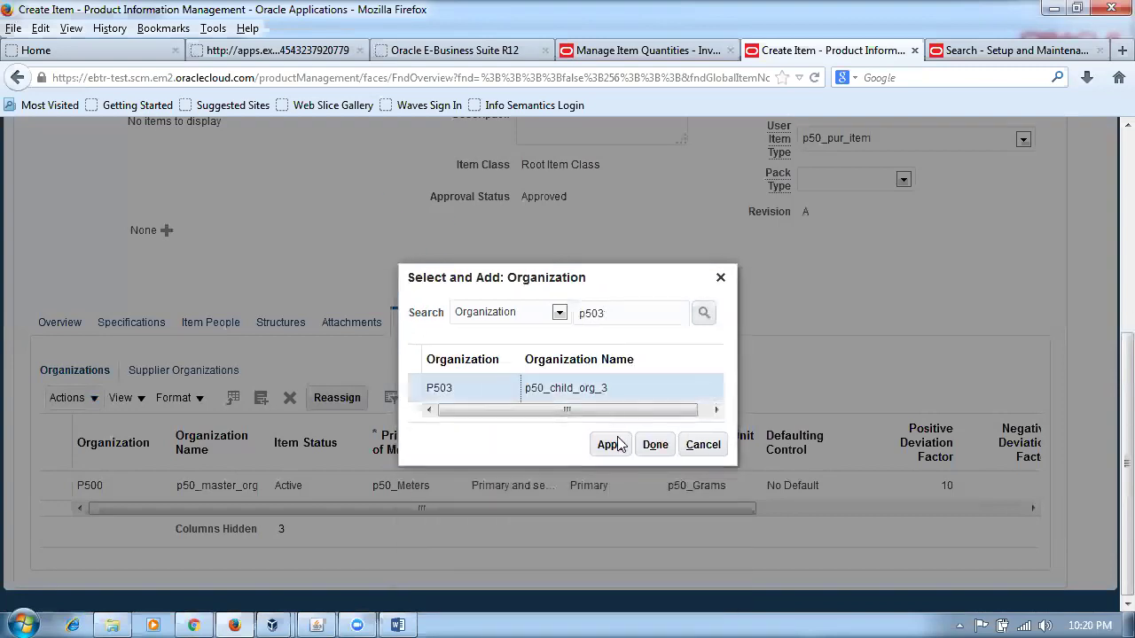
{"action": "left_click", "coordinate": [612, 443]}
{"action": "left_click", "coordinate": [655, 444]}
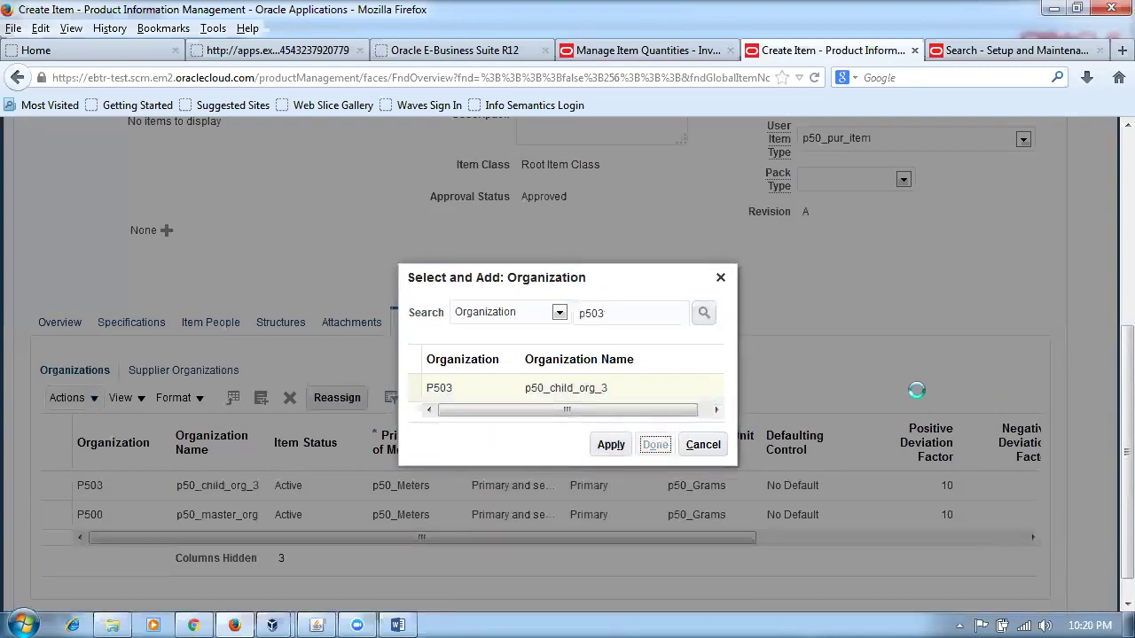
- Save and close item p50Dual_UOM_3
{"action": "scroll", "coordinate": [747, 441], "scroll_direction": "down", "scroll_amount": 5}
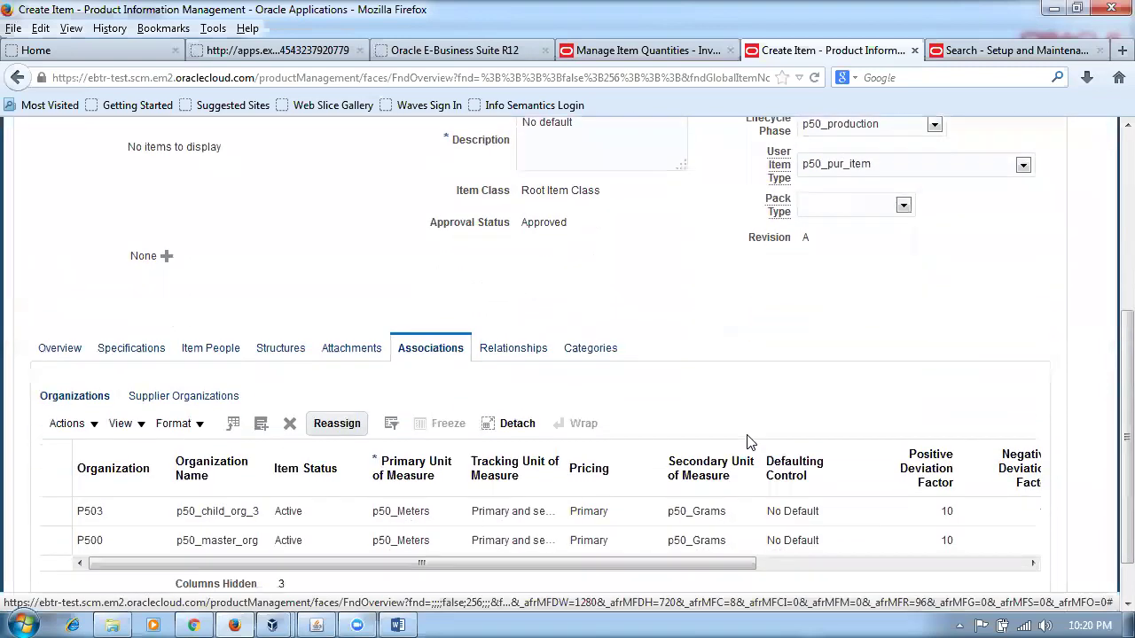
{"action": "scroll", "coordinate": [747, 440], "scroll_direction": "down", "scroll_amount": 1}
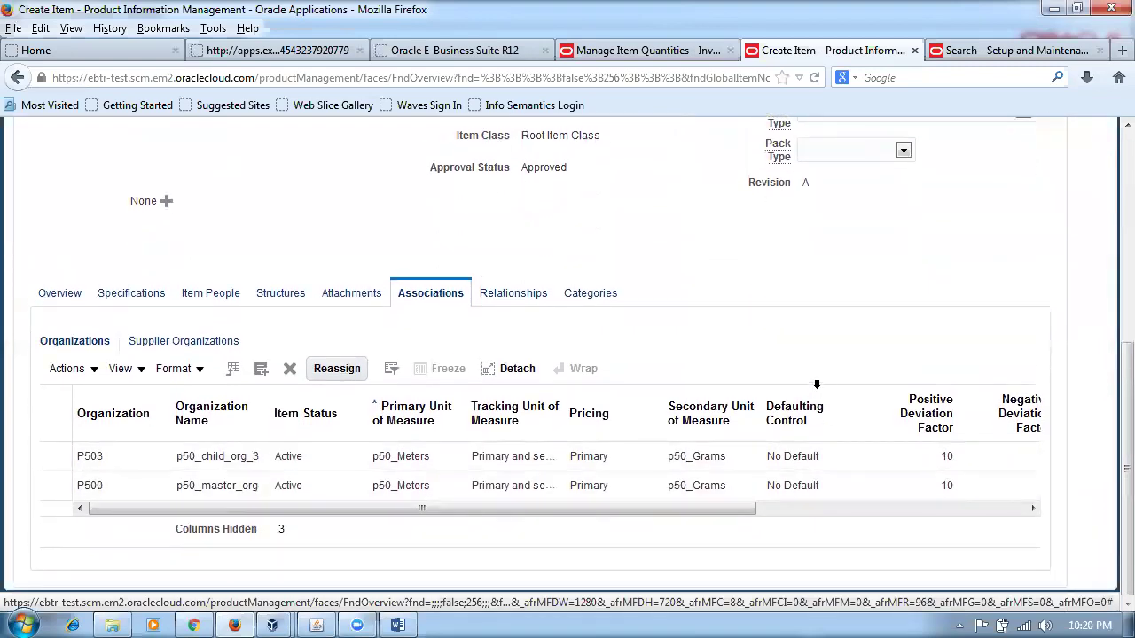
{"action": "scroll", "coordinate": [817, 390], "scroll_direction": "up", "scroll_amount": 6}
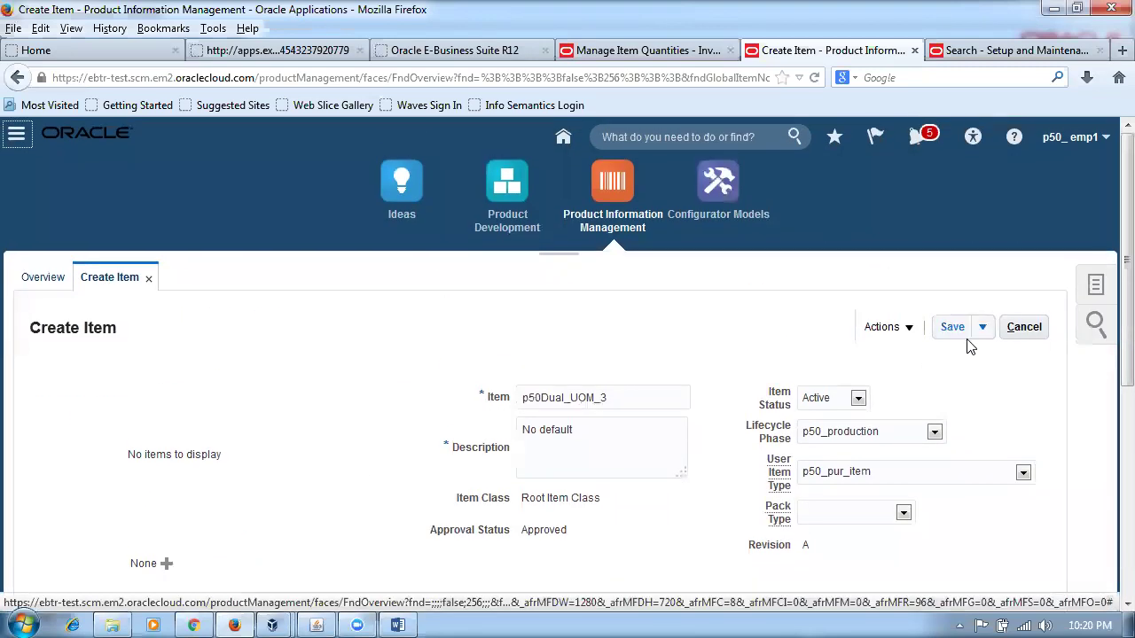
{"action": "left_click", "coordinate": [982, 333]}
{"action": "left_click", "coordinate": [975, 354]}
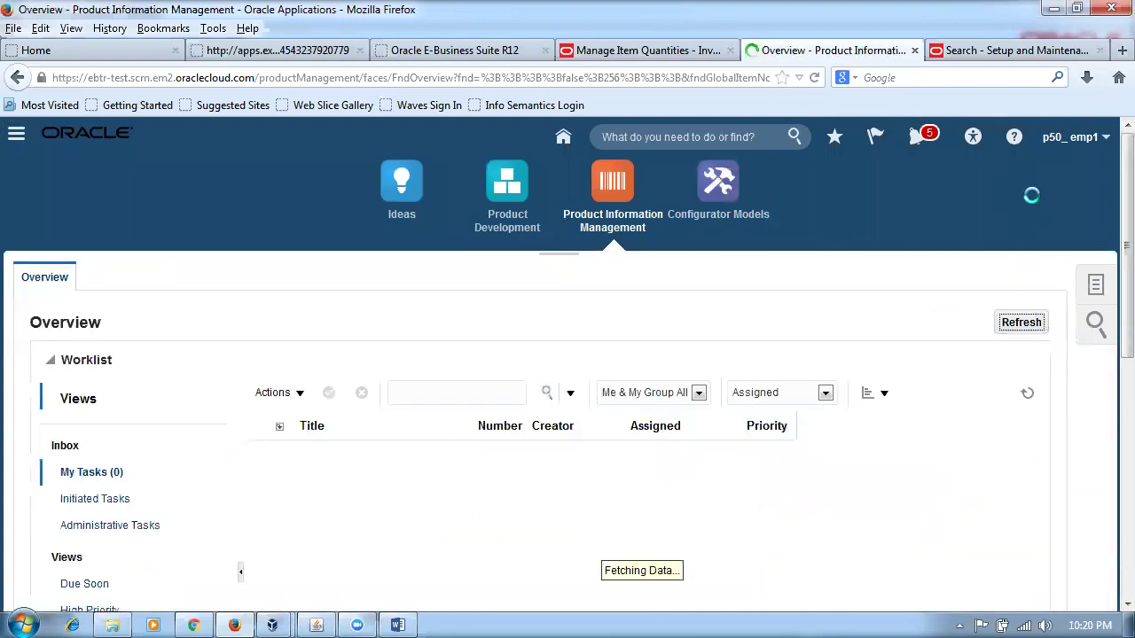
- Open Manage UOM Interclass Conversions and add a conversion row for item p50Dual_UOM_3
{"action": "left_click", "coordinate": [989, 50]}
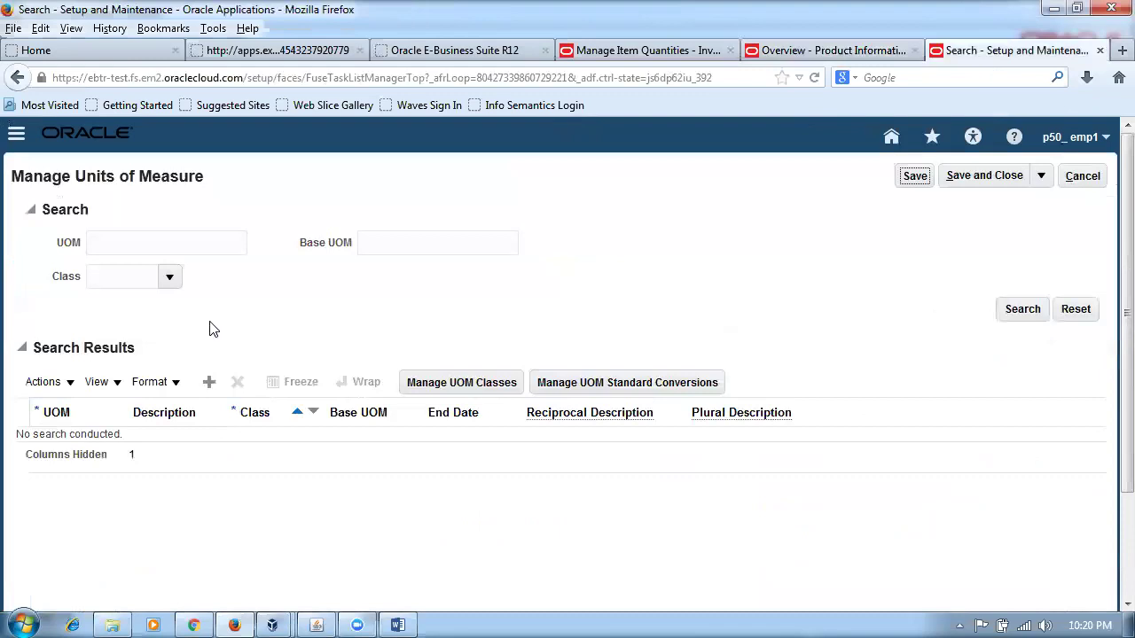
{"action": "left_click", "coordinate": [49, 386]}
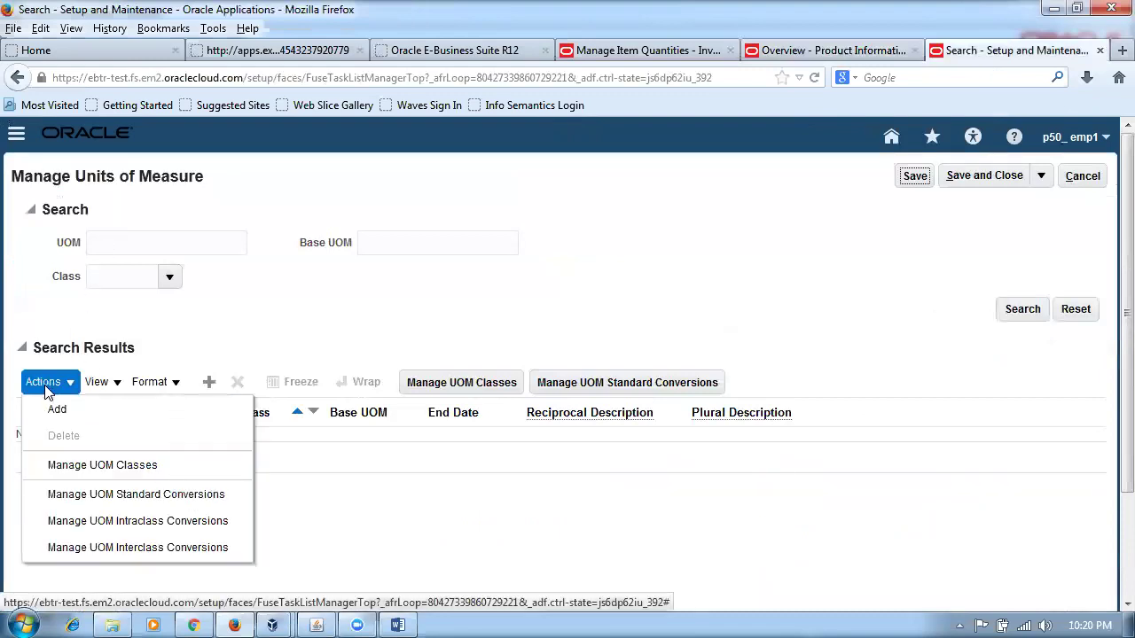
{"action": "left_click", "coordinate": [97, 546]}
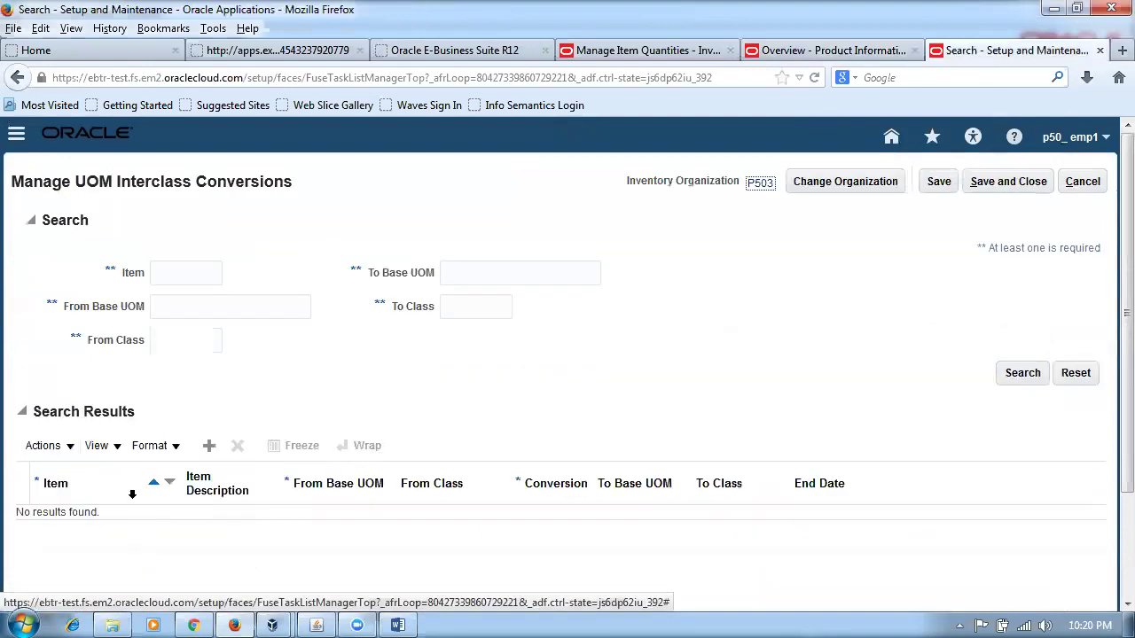
{"action": "left_click", "coordinate": [210, 451]}
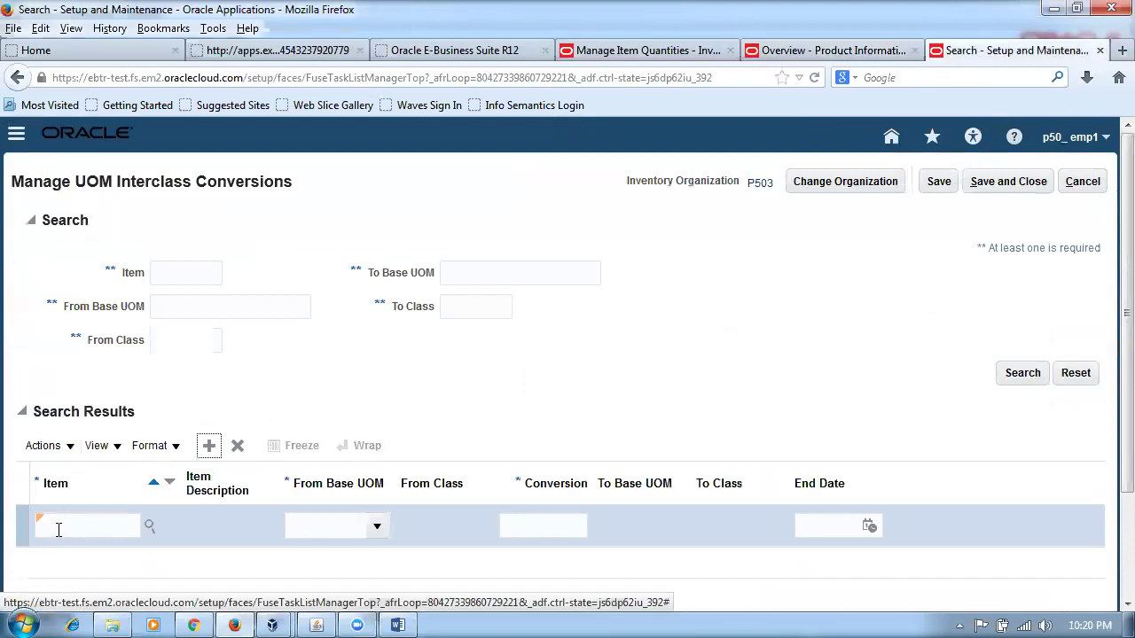
{"action": "type", "text": "p50"}
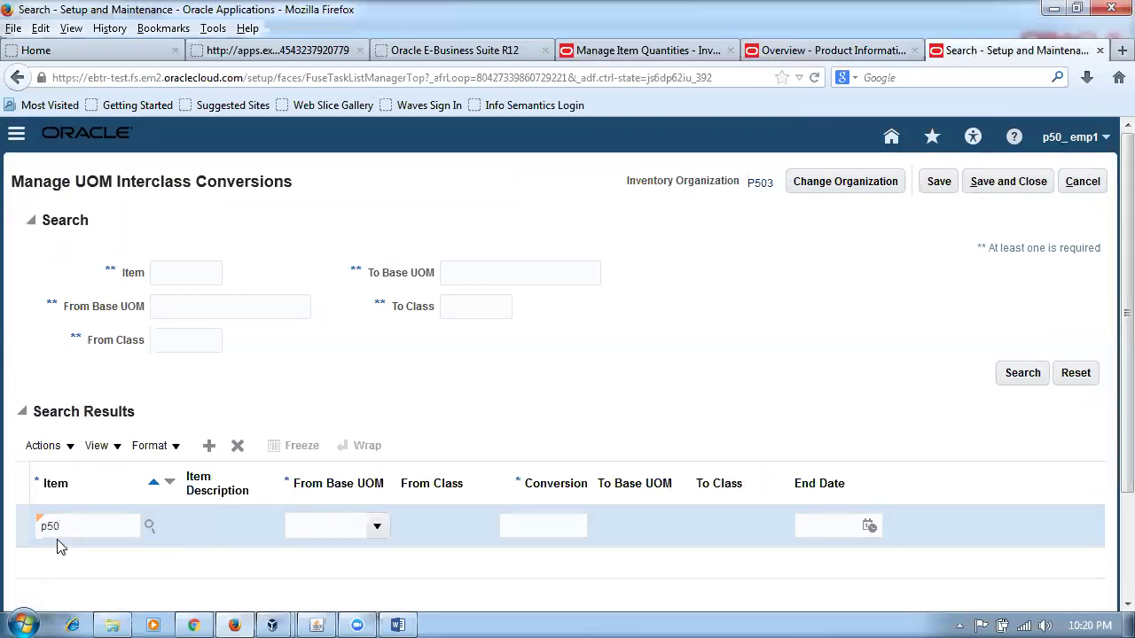
{"action": "type", "text": "D%3"}
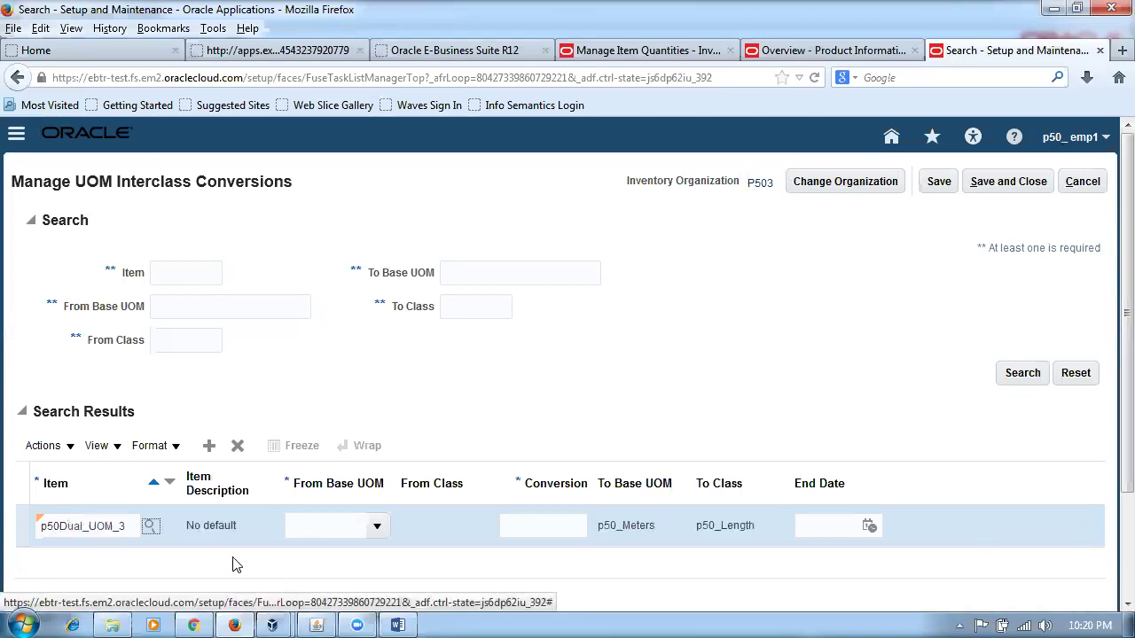
- Set From Base UOM to p50_Grams with conversion 0.01, then save and close
{"action": "left_click", "coordinate": [373, 528]}
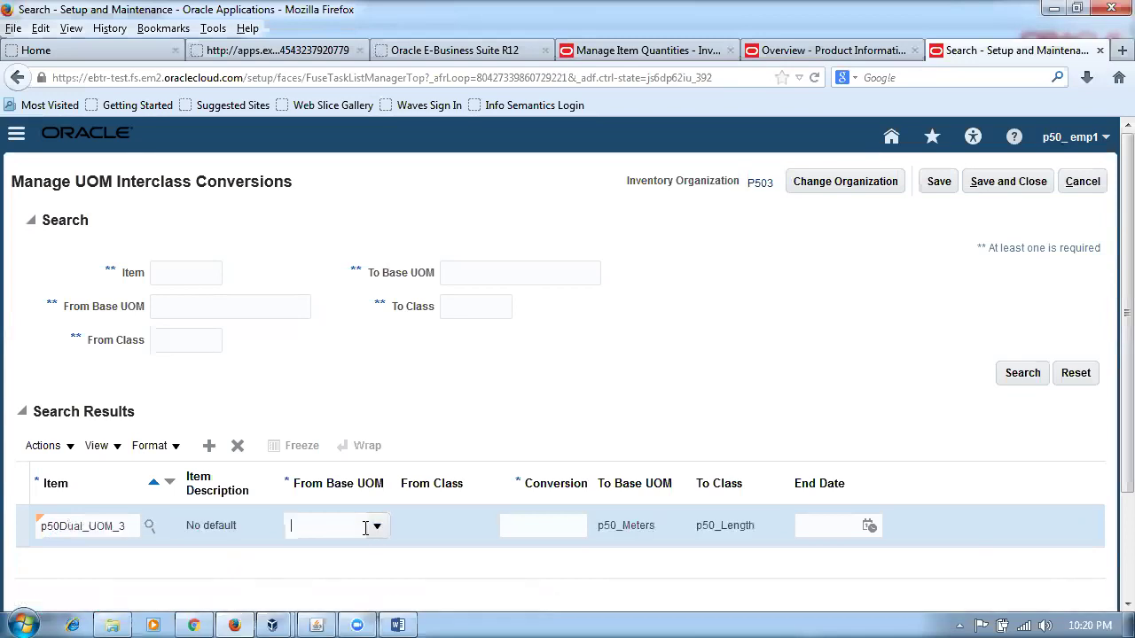
{"action": "type", "text": "p50"}
{"action": "key", "text": "Tab"}
{"action": "left_click", "coordinate": [477, 456]}
{"action": "left_click", "coordinate": [678, 497]}
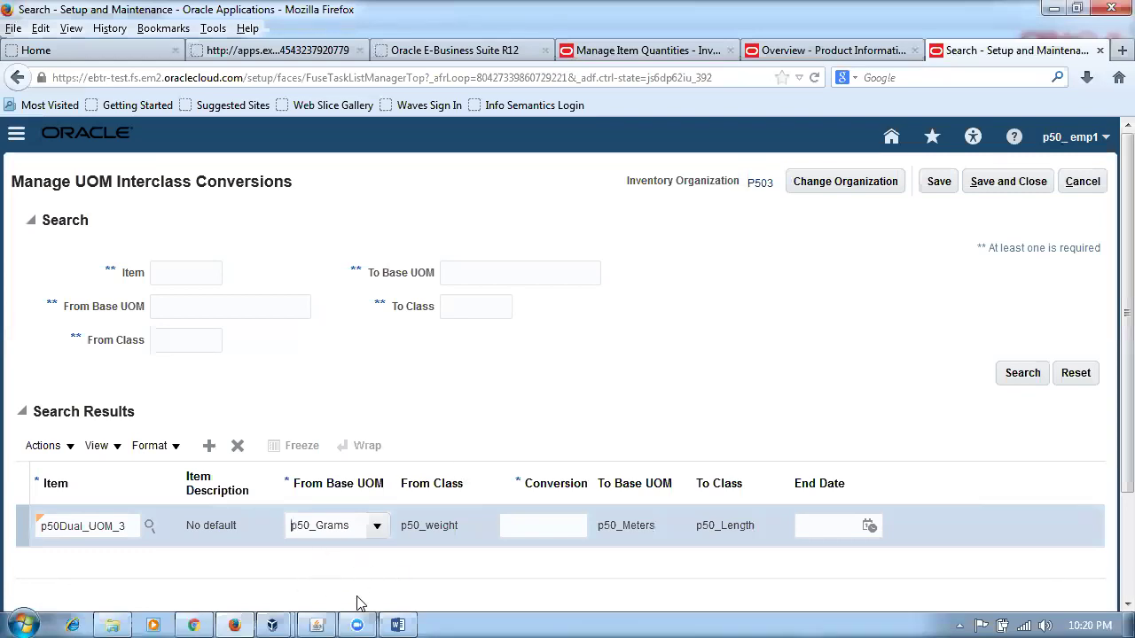
{"action": "left_click", "coordinate": [539, 527]}
{"action": "type", "text": "0.0"}
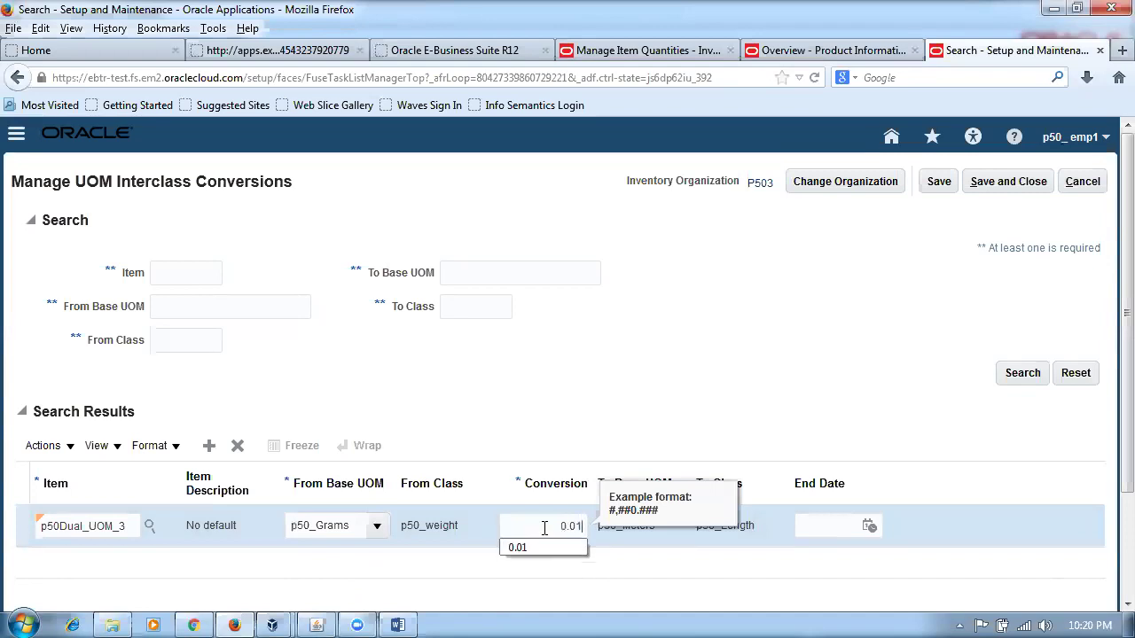
{"action": "type", "text": "1"}
{"action": "left_click", "coordinate": [583, 424]}
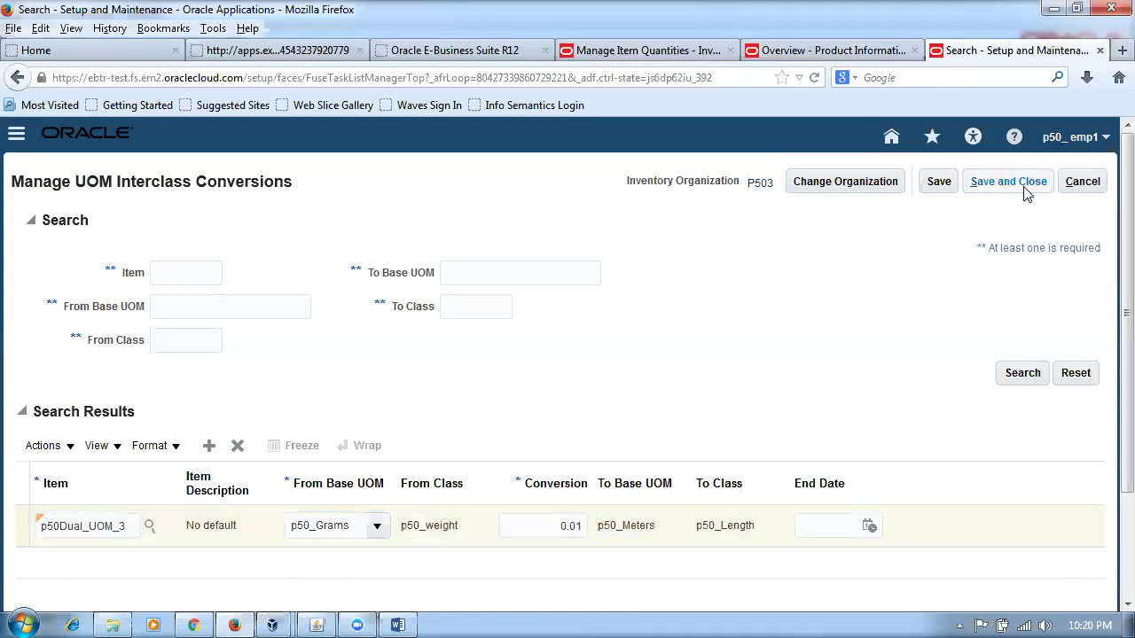
{"action": "left_click", "coordinate": [1025, 188]}
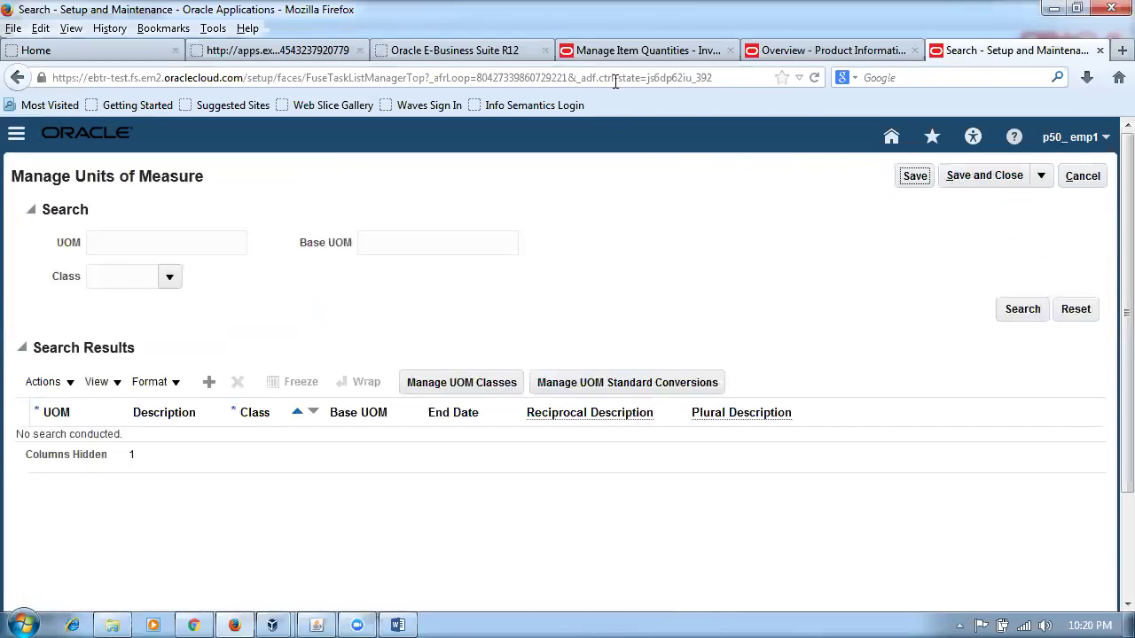
- Start a new Miscellaneous Receipt transaction from the Manage Item Quantities page
{"action": "left_click", "coordinate": [612, 53]}
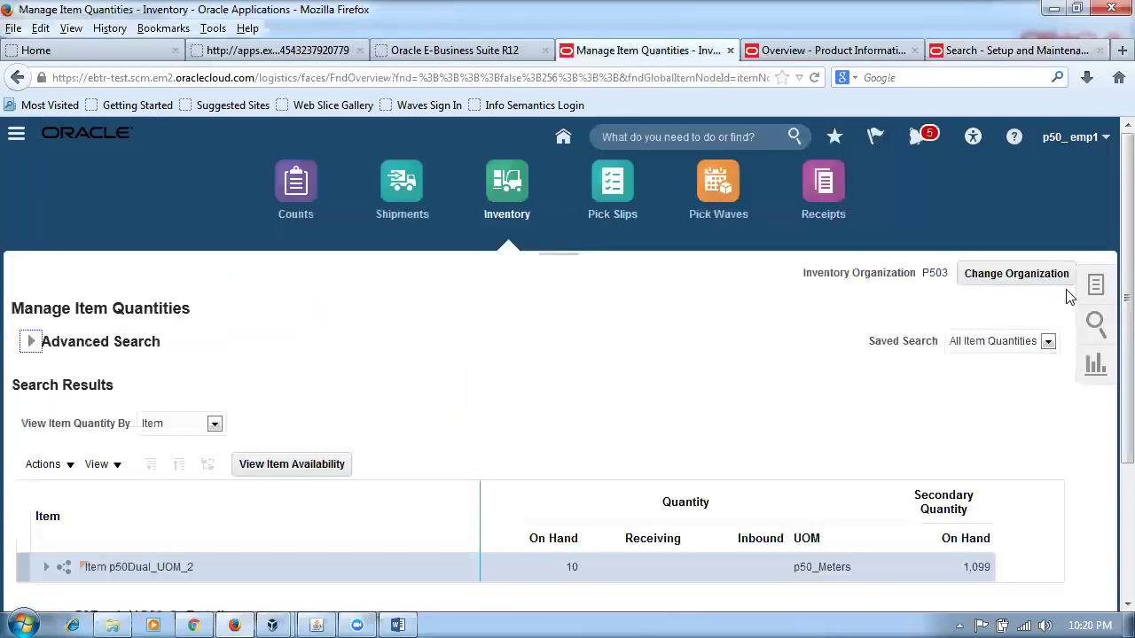
{"action": "left_click", "coordinate": [1096, 293]}
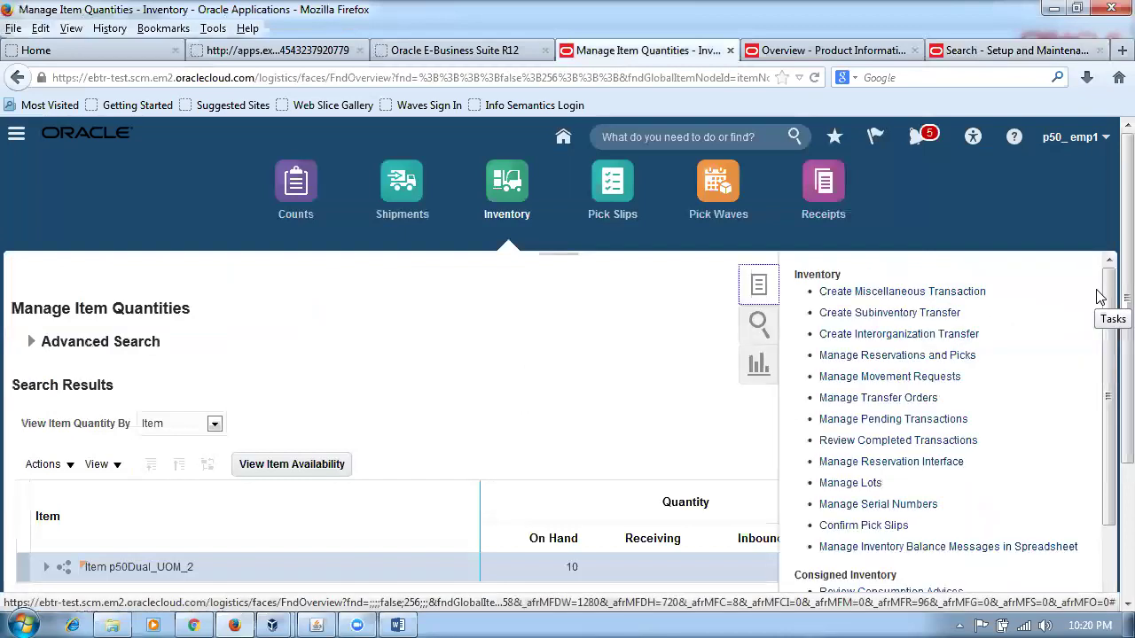
{"action": "left_click", "coordinate": [904, 294]}
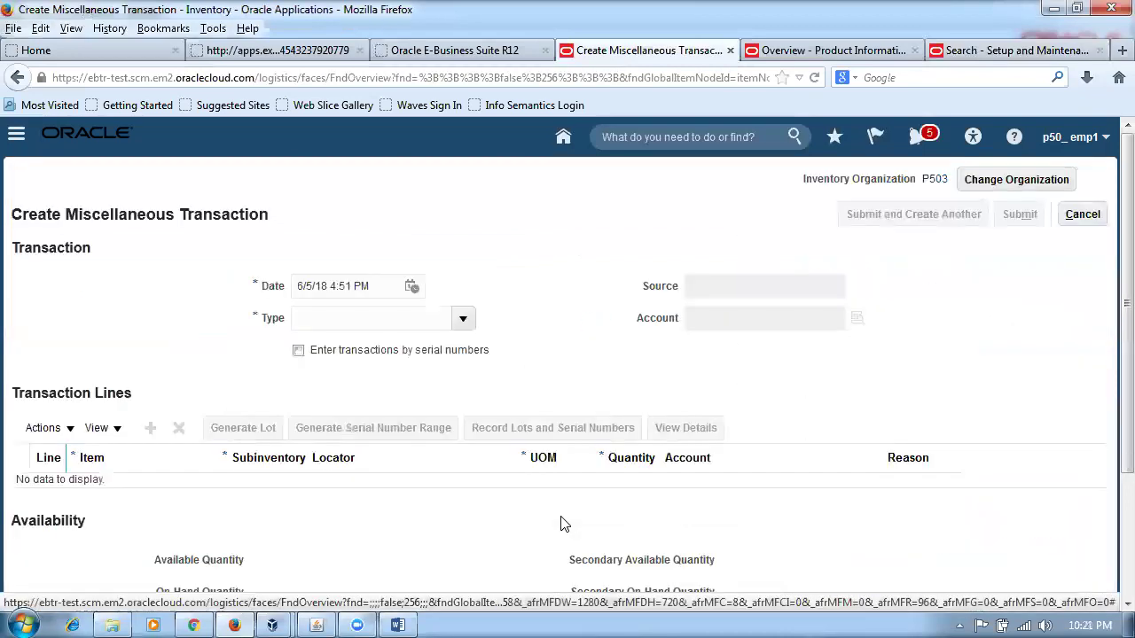
{"action": "left_click", "coordinate": [328, 321]}
{"action": "type", "text": "mi"}
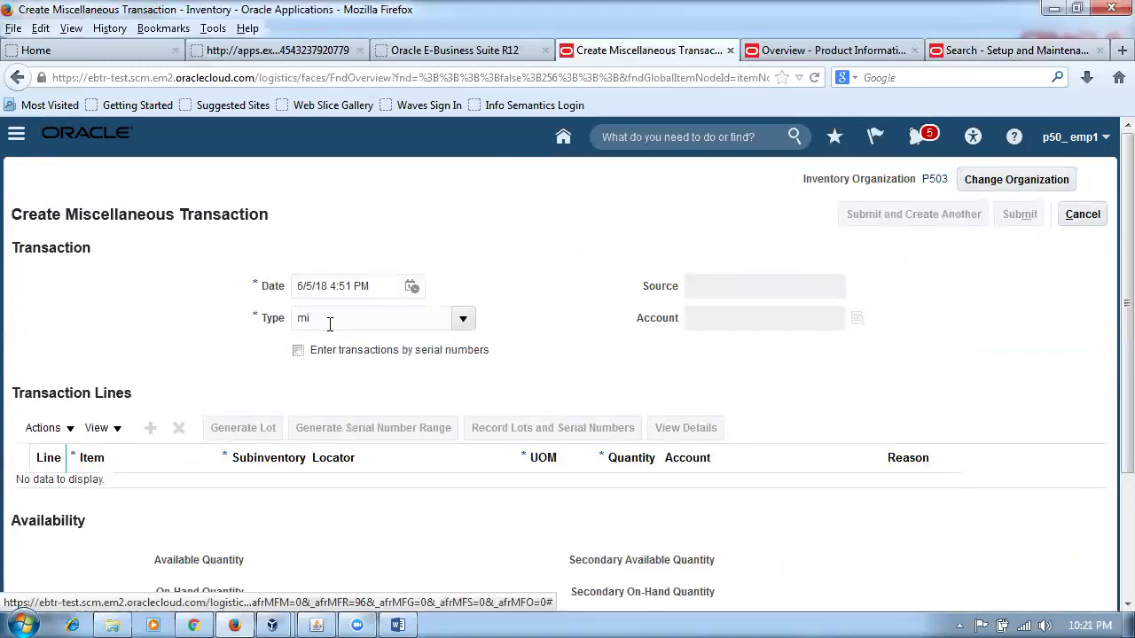
{"action": "left_click", "coordinate": [314, 333]}
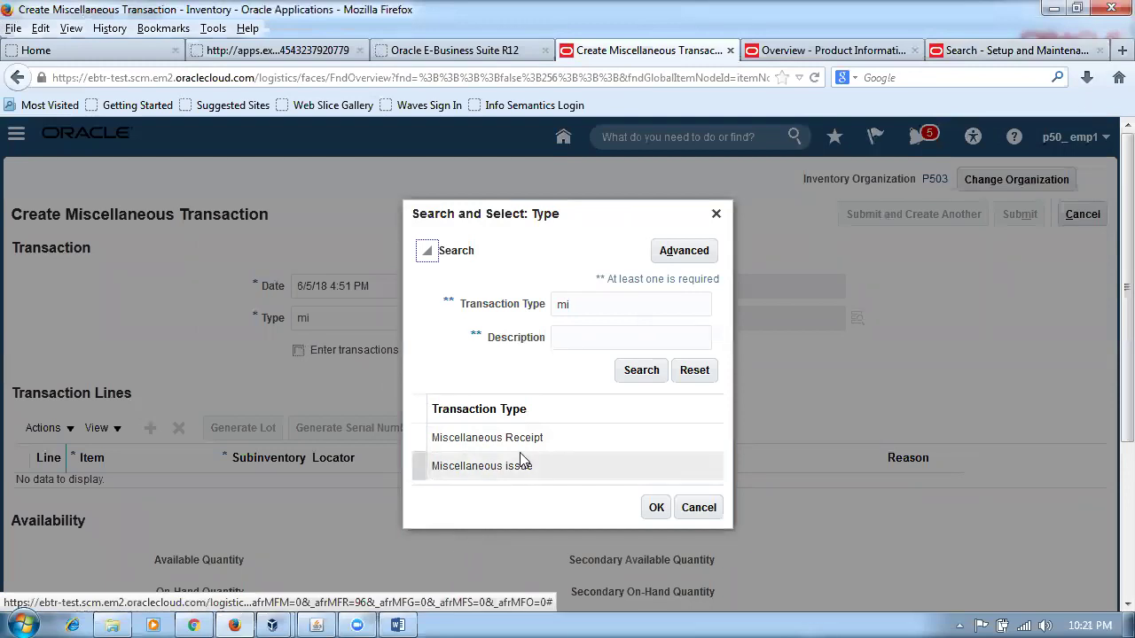
{"action": "left_click", "coordinate": [541, 434]}
{"action": "left_click", "coordinate": [657, 516]}
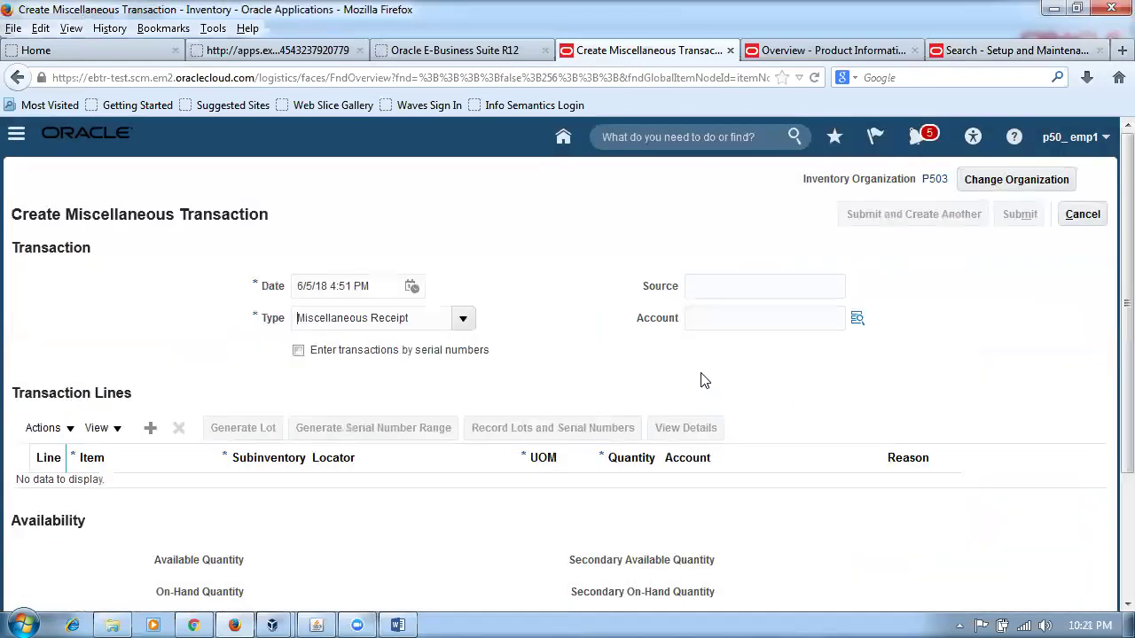
- Set account 10-100-1000 and add line 1 for p50Dual_UOM_3 in subinventory sub1
{"action": "type", "text": "1"}
{"action": "left_click", "coordinate": [705, 344]}
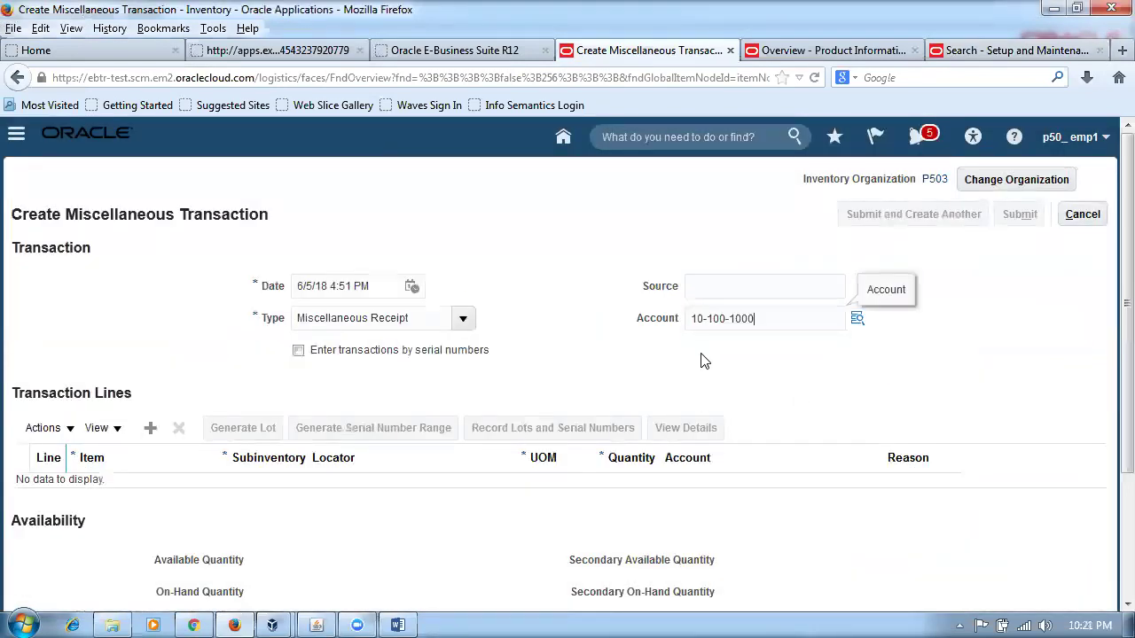
{"action": "left_click", "coordinate": [151, 429]}
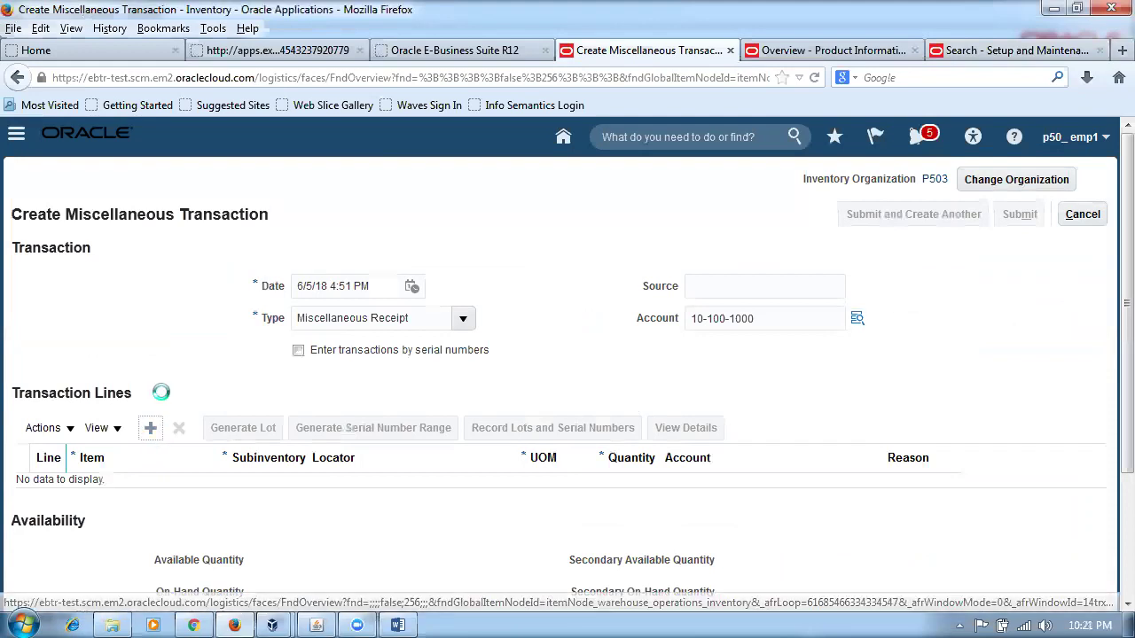
{"action": "left_click", "coordinate": [98, 492]}
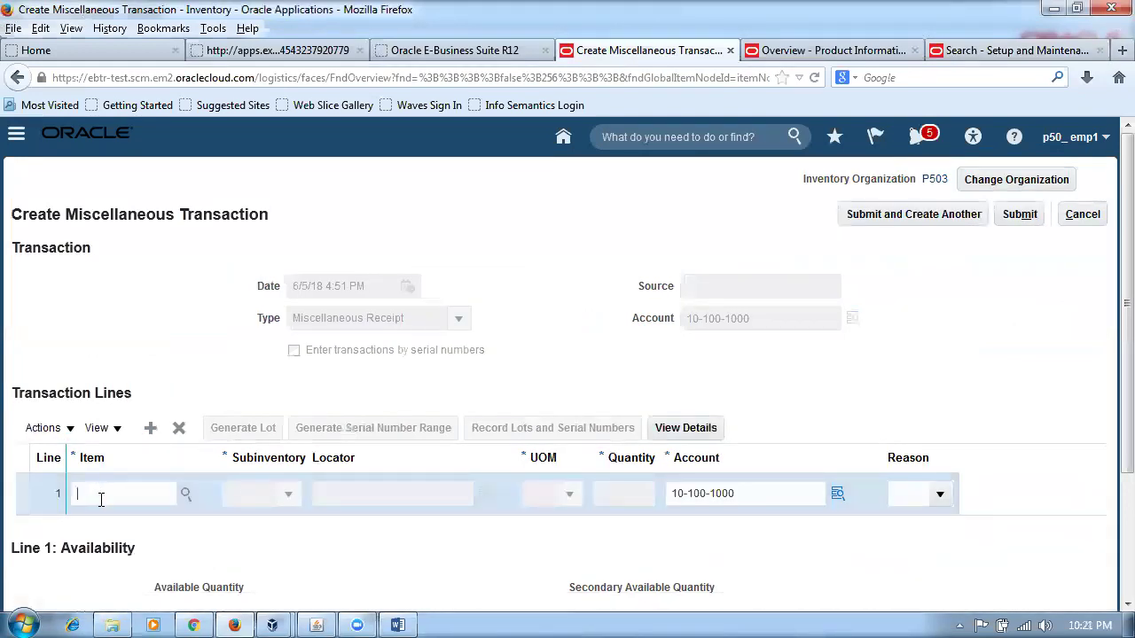
{"action": "type", "text": "p50B%3"}
{"action": "key", "text": "Tab"}
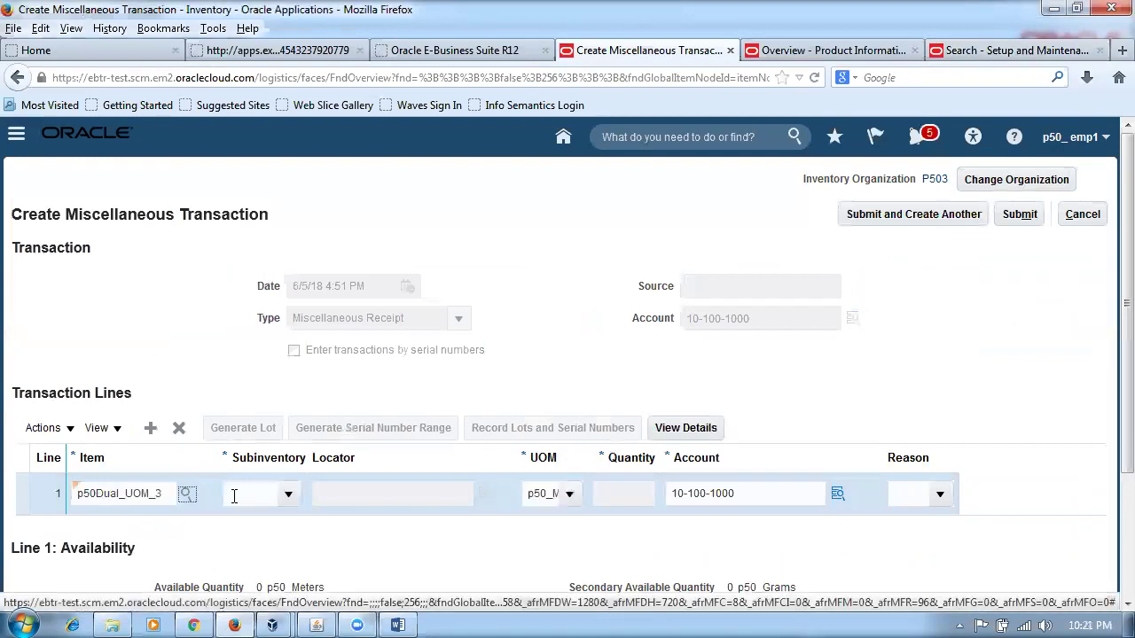
{"action": "left_click", "coordinate": [286, 494]}
{"action": "left_click", "coordinate": [296, 529]}
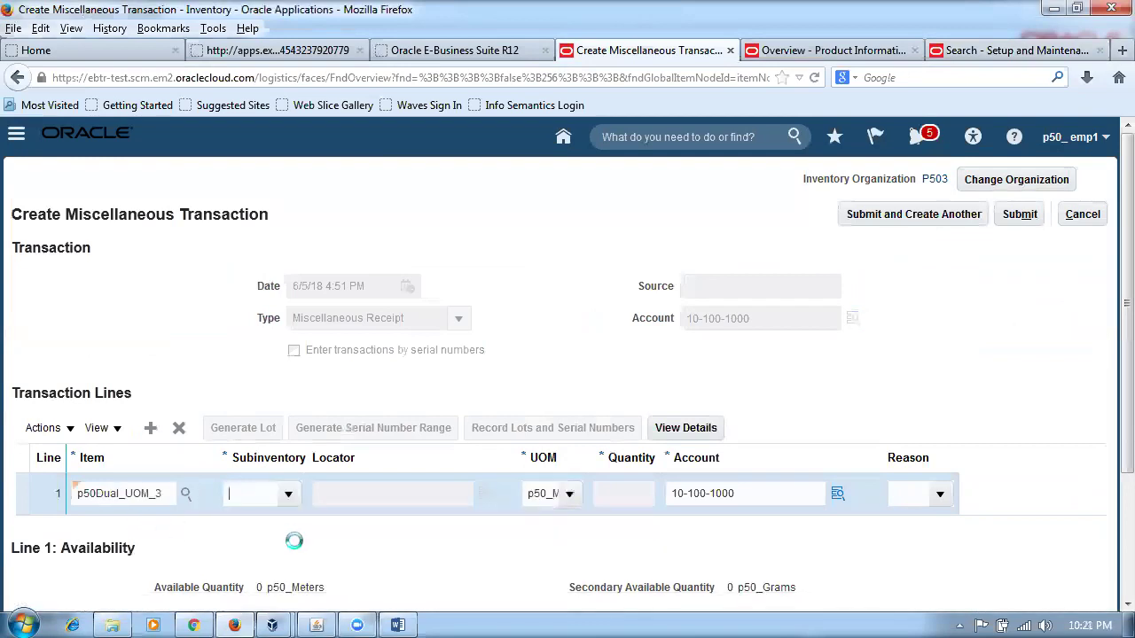
- Open line 1 details and enter a transaction quantity of 10
{"action": "left_click", "coordinate": [699, 428]}
{"action": "scroll", "coordinate": [529, 397], "scroll_direction": "down", "scroll_amount": 5}
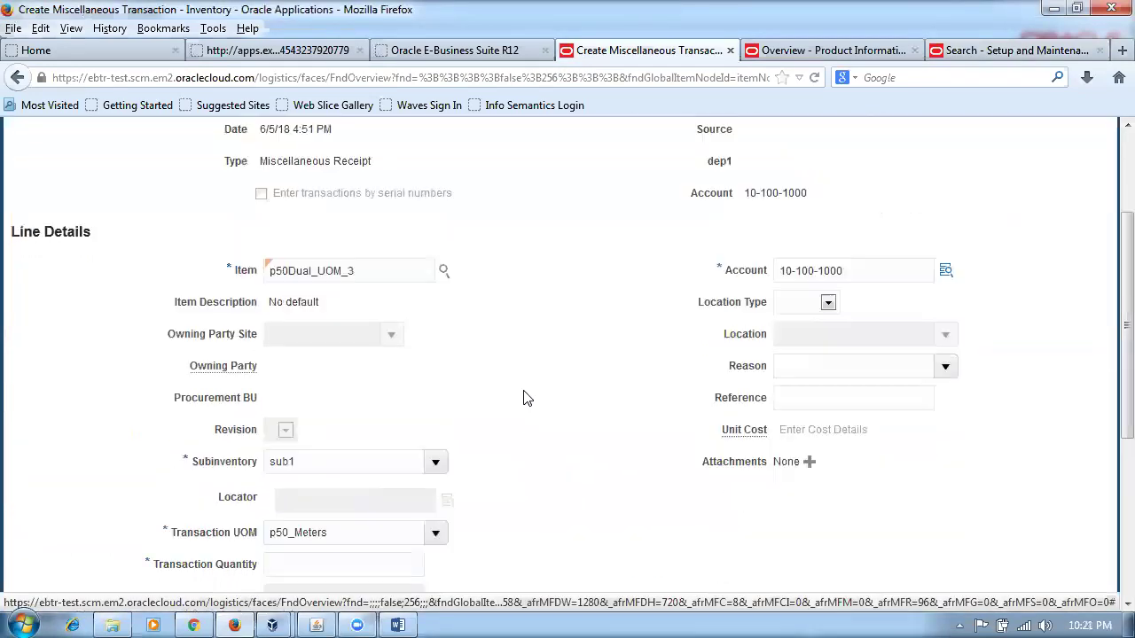
{"action": "scroll", "coordinate": [527, 398], "scroll_direction": "down", "scroll_amount": 1}
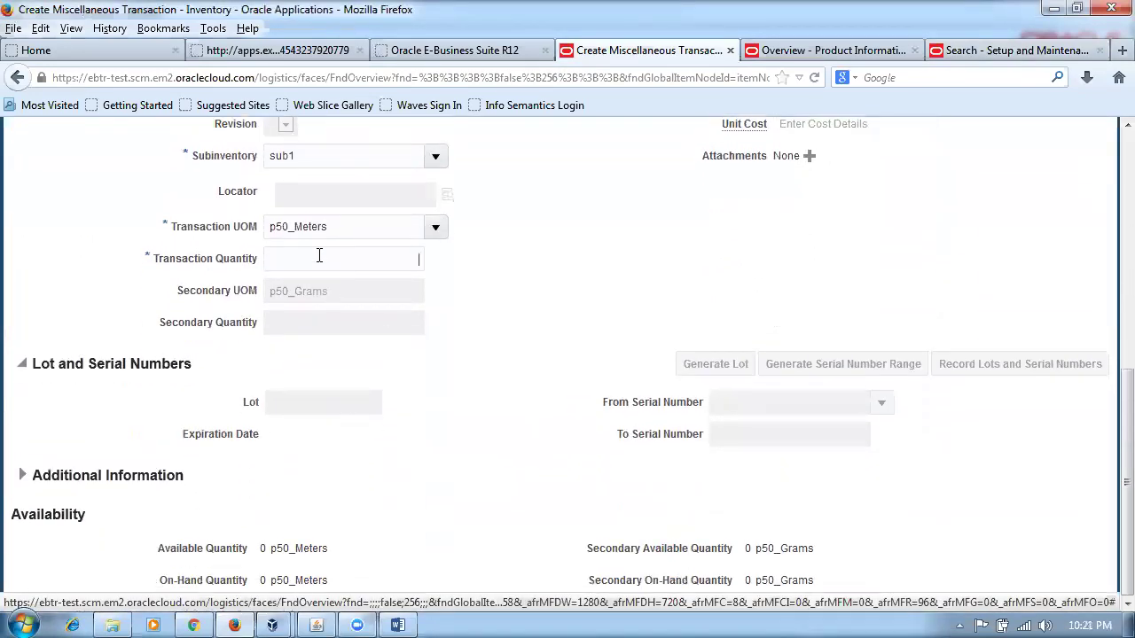
{"action": "left_click", "coordinate": [311, 253]}
{"action": "type", "text": "10"}
{"action": "key", "text": "Tab"}
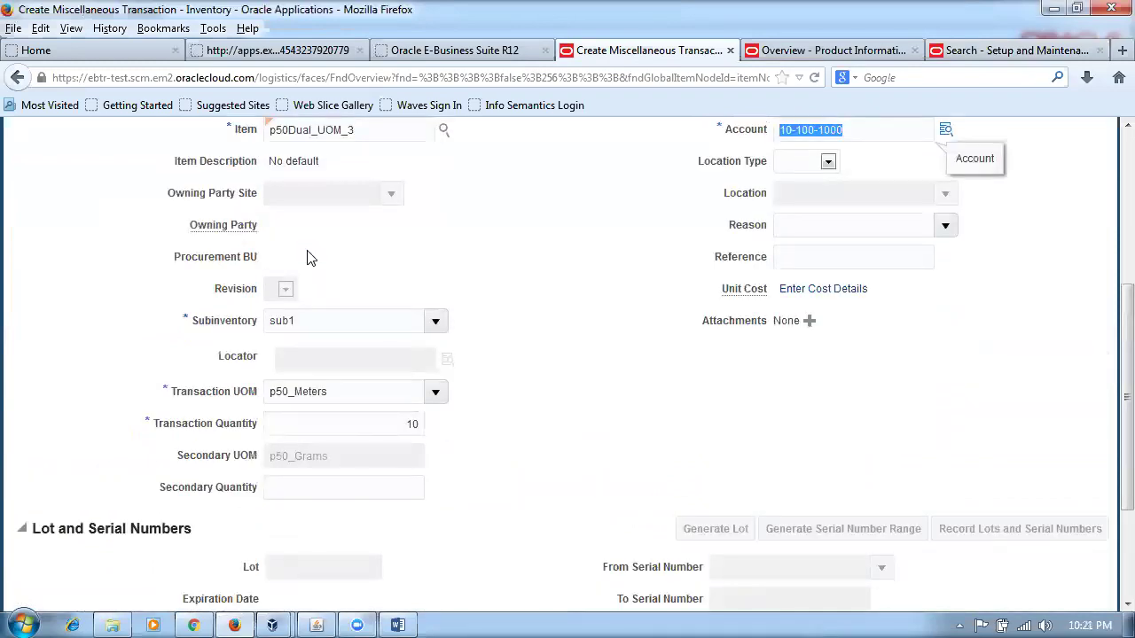
- Try secondary quantities 1101 and 899, both rejected by the deviation limit, then enter 901
{"action": "left_click", "coordinate": [323, 486]}
{"action": "type", "text": "1101"}
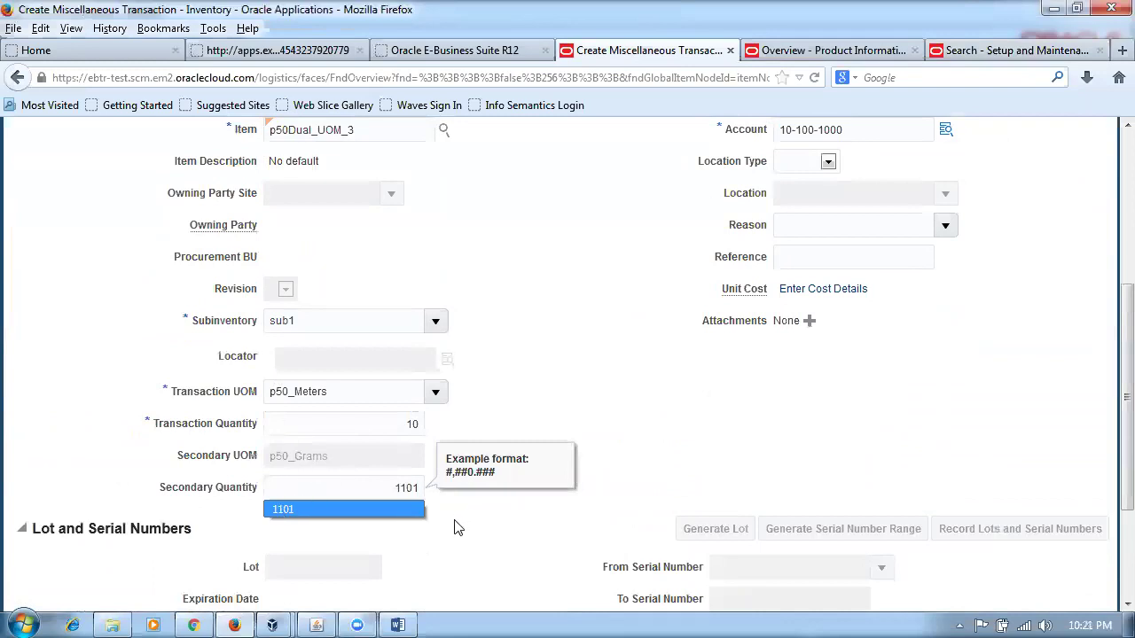
{"action": "left_click", "coordinate": [493, 536]}
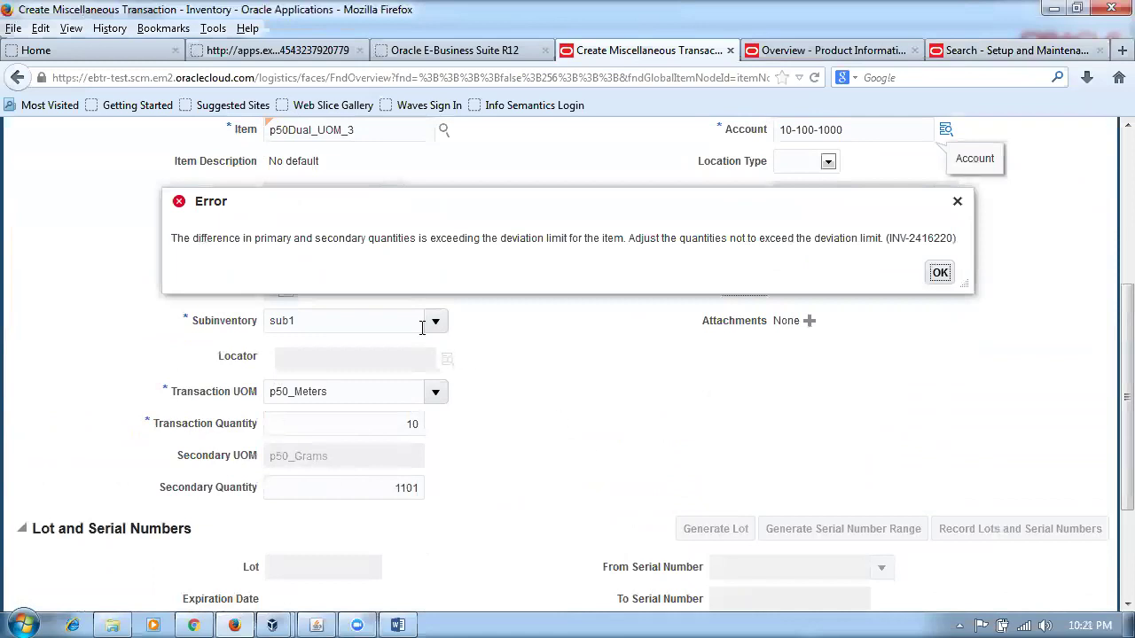
{"action": "left_click_drag", "start_coordinate": [234, 239], "coordinate": [884, 244]}
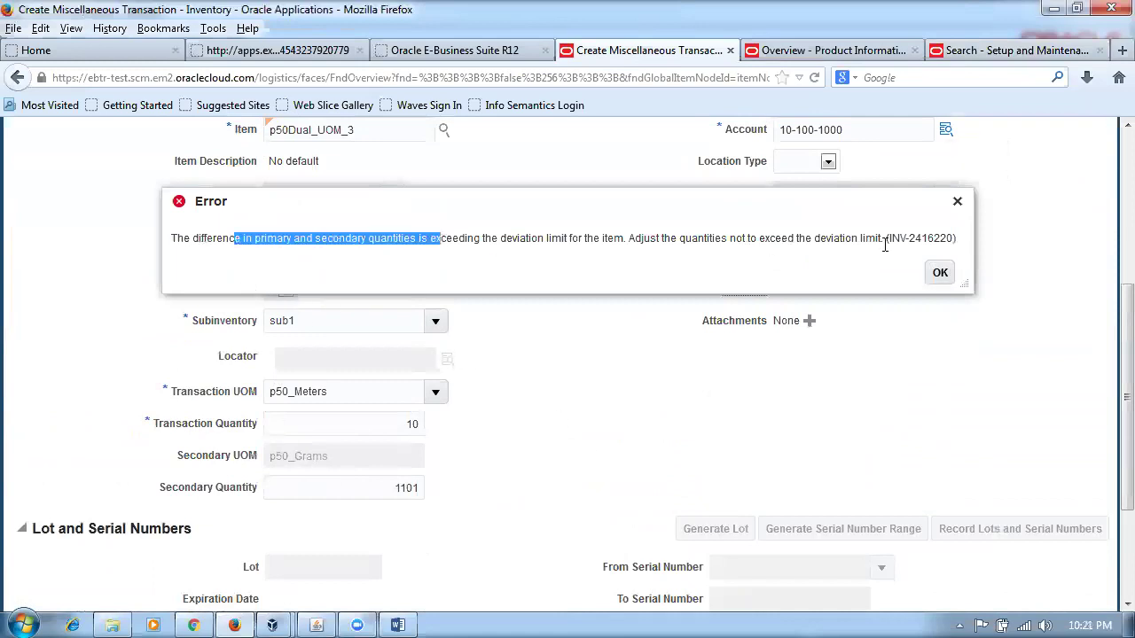
{"action": "left_click", "coordinate": [942, 272]}
{"action": "left_click_drag", "start_coordinate": [379, 494], "coordinate": [466, 486]}
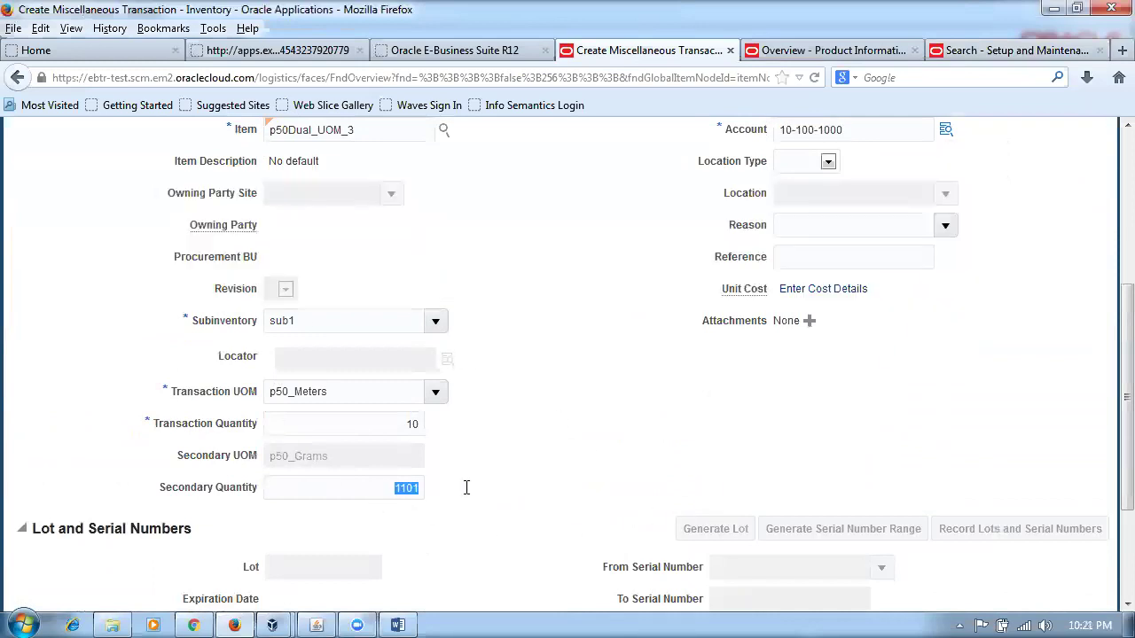
{"action": "type", "text": "8"}
{"action": "key", "text": "Tab"}
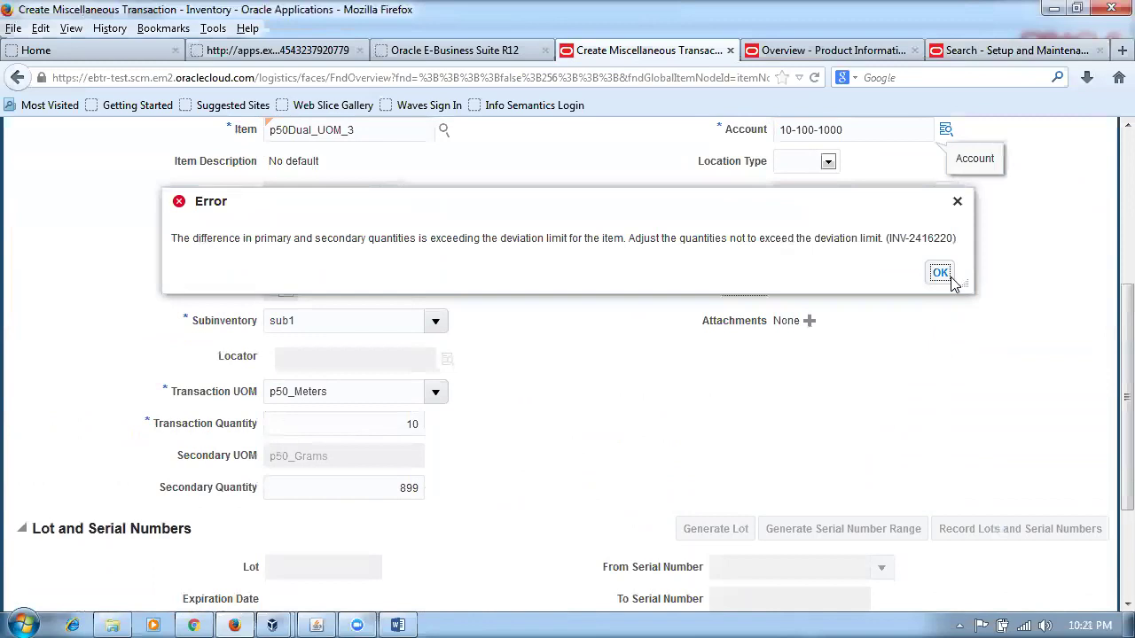
{"action": "left_click", "coordinate": [940, 272]}
{"action": "left_click_drag", "start_coordinate": [375, 487], "coordinate": [524, 479]}
{"action": "type", "text": "901"}
{"action": "key", "text": "Tab"}
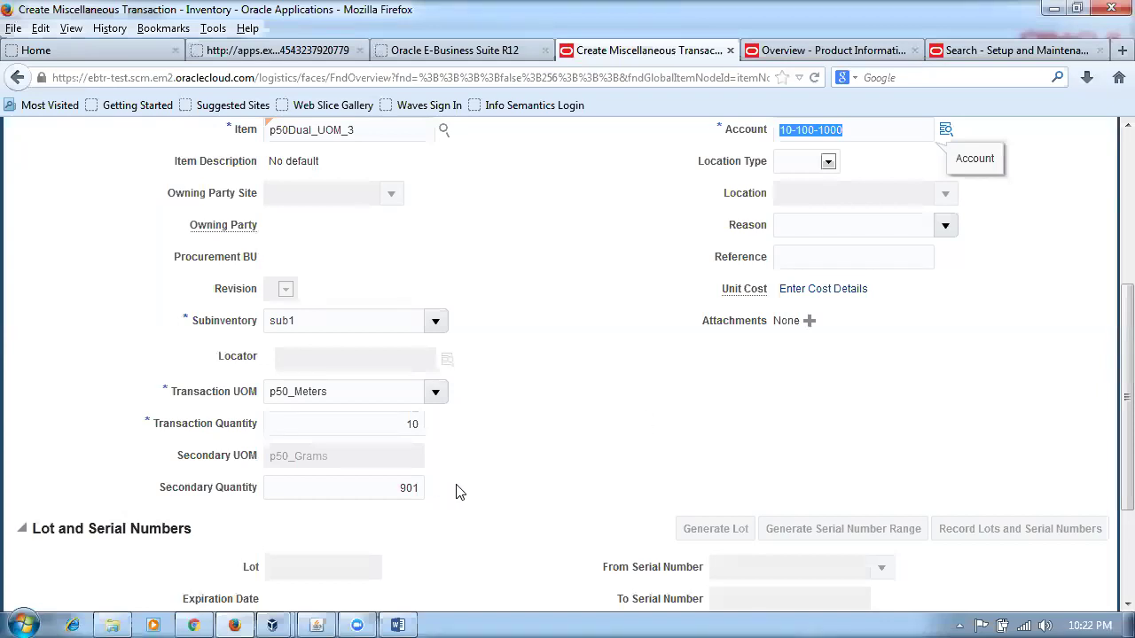
- Save the line details with secondary quantity 901 and return to the transaction
{"action": "left_click", "coordinate": [381, 488]}
{"action": "left_click", "coordinate": [486, 567]}
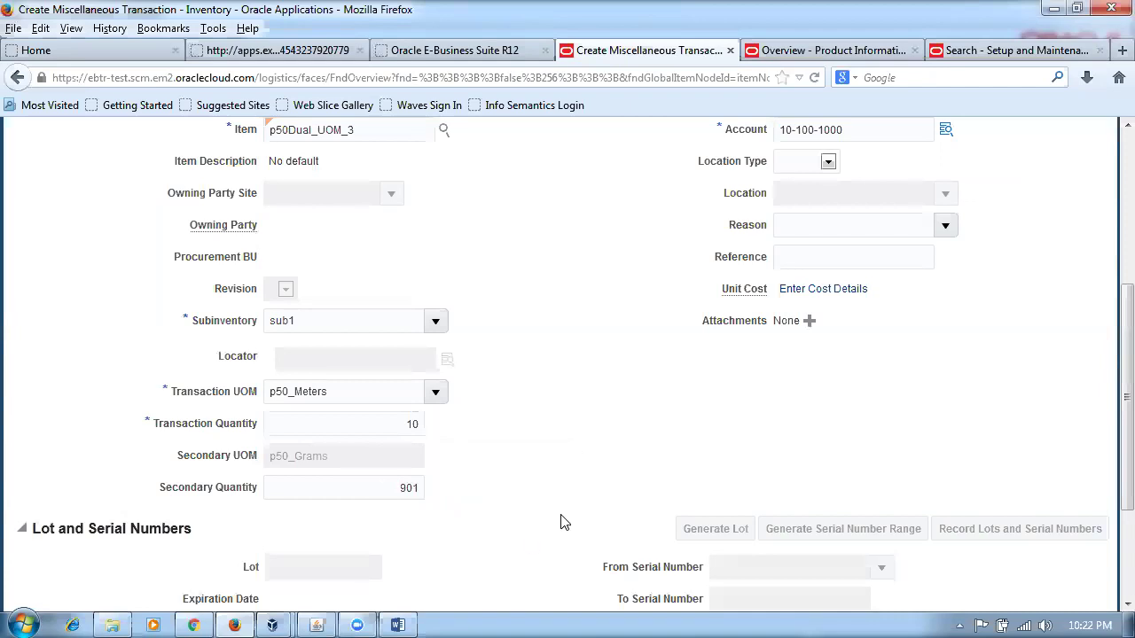
{"action": "scroll", "coordinate": [562, 519], "scroll_direction": "up", "scroll_amount": 5}
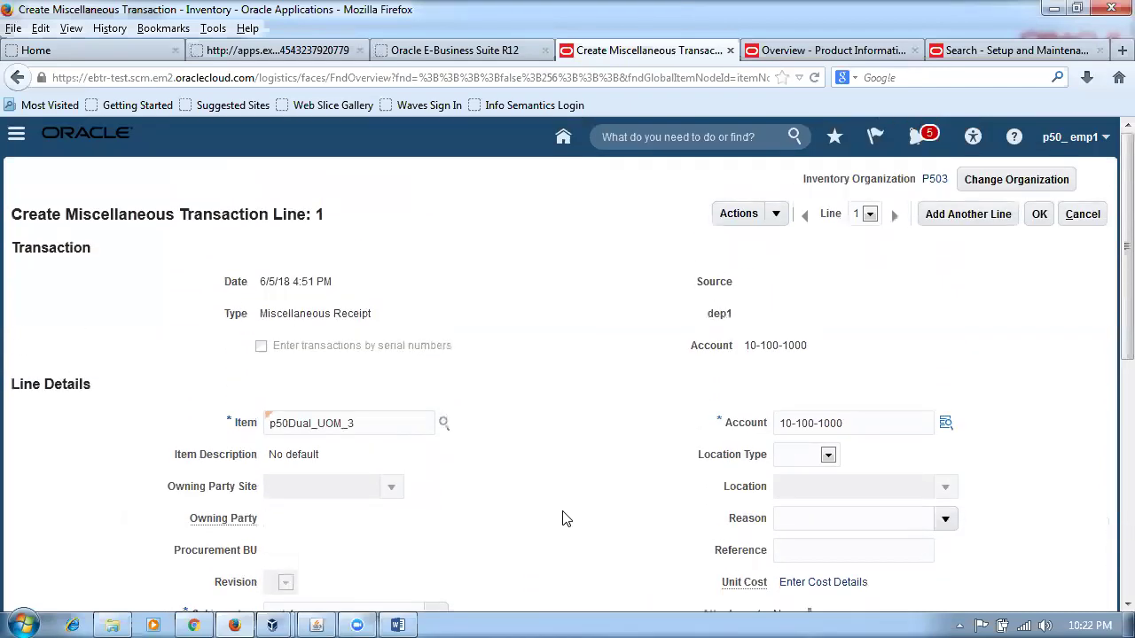
{"action": "left_click", "coordinate": [1041, 217]}
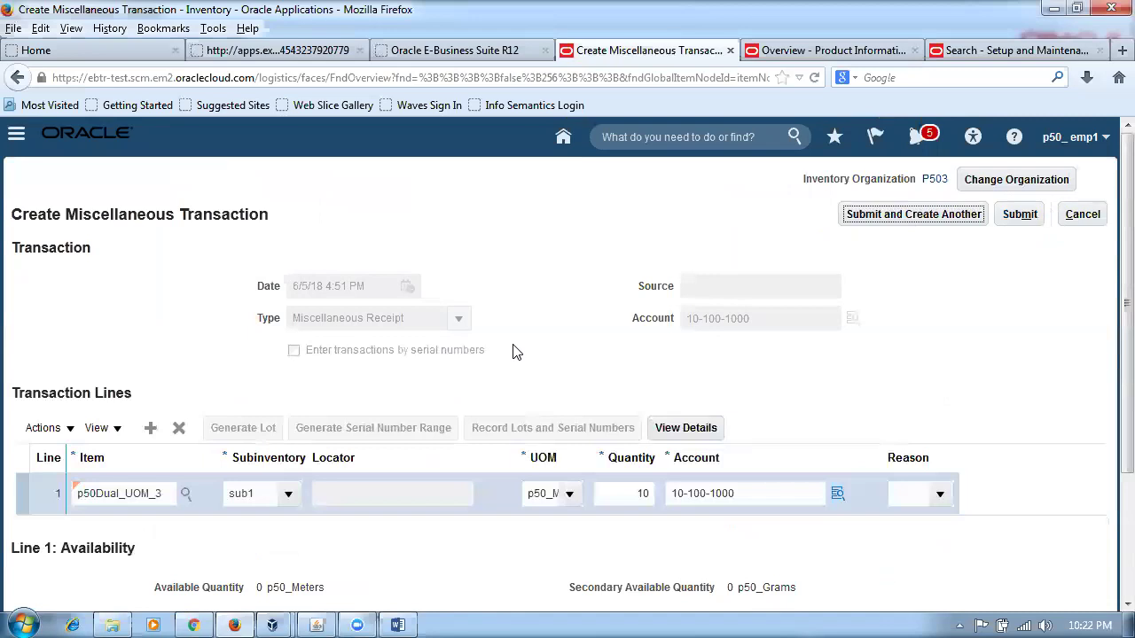
- Reopen line 1, clear the secondary quantity, and save the line details
{"action": "left_click", "coordinate": [686, 430]}
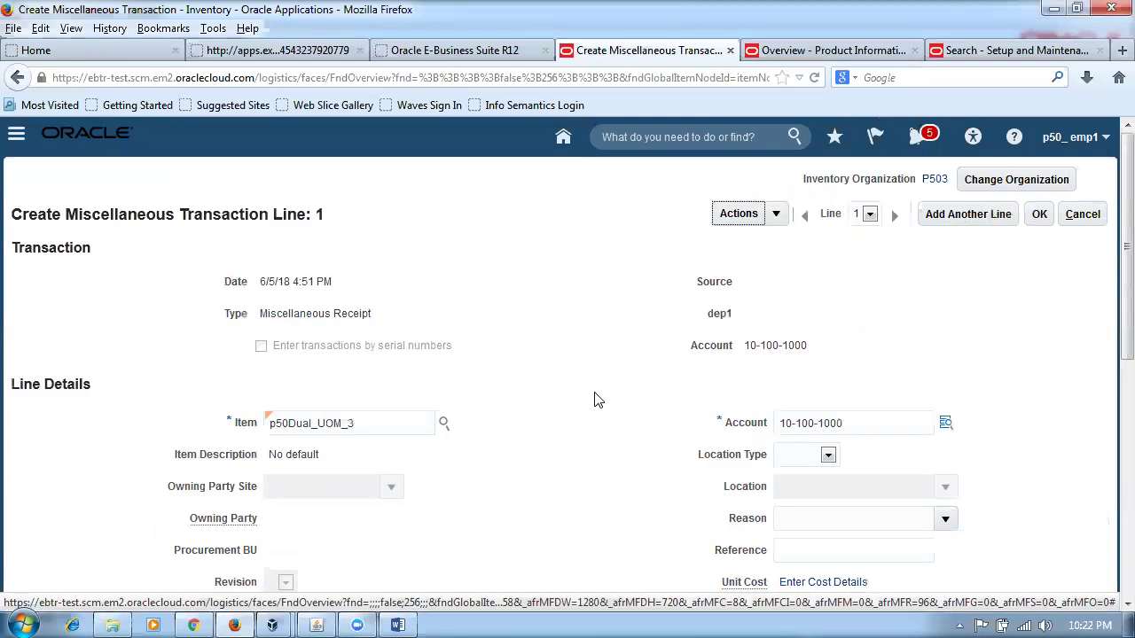
{"action": "scroll", "coordinate": [596, 400], "scroll_direction": "down", "scroll_amount": 5}
{"action": "double_click", "coordinate": [399, 473]}
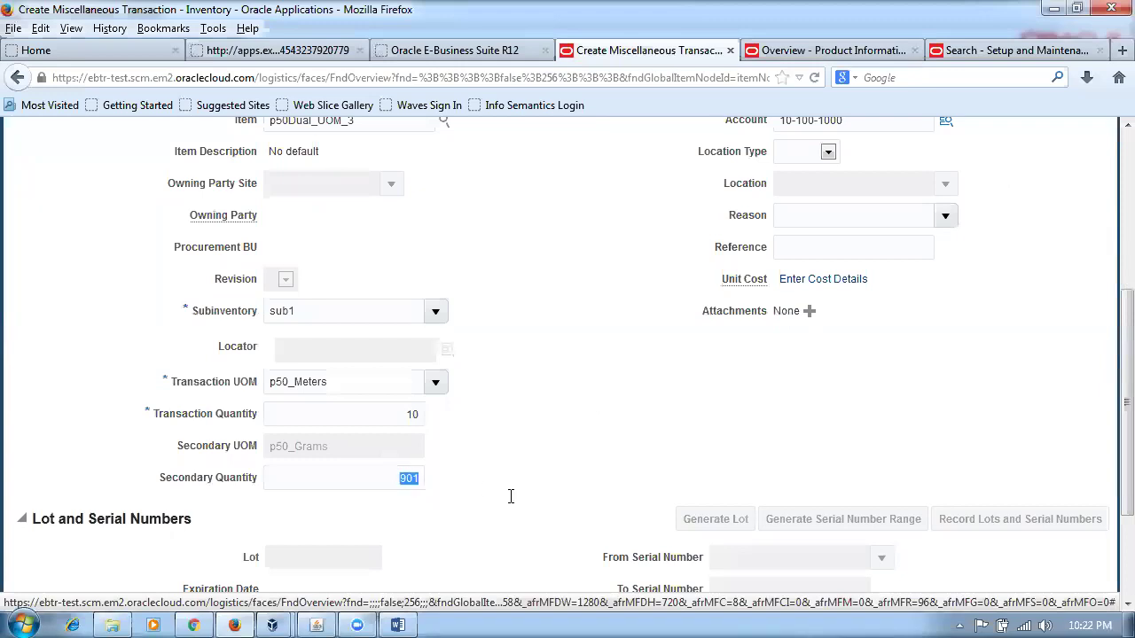
{"action": "key", "text": "BackSpace"}
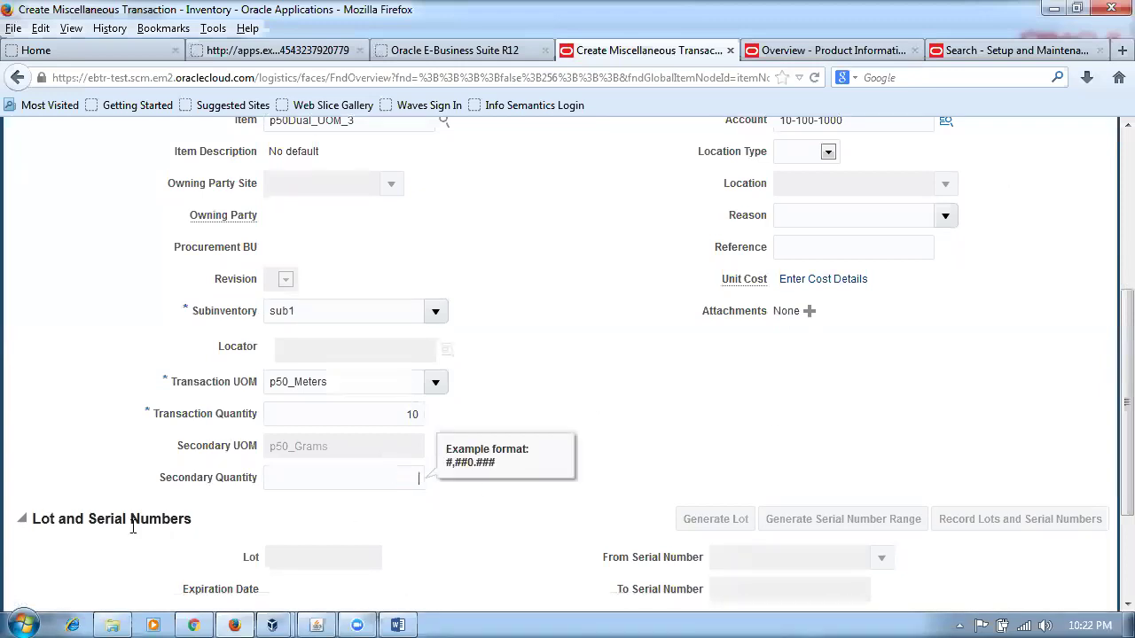
{"action": "left_click", "coordinate": [667, 403]}
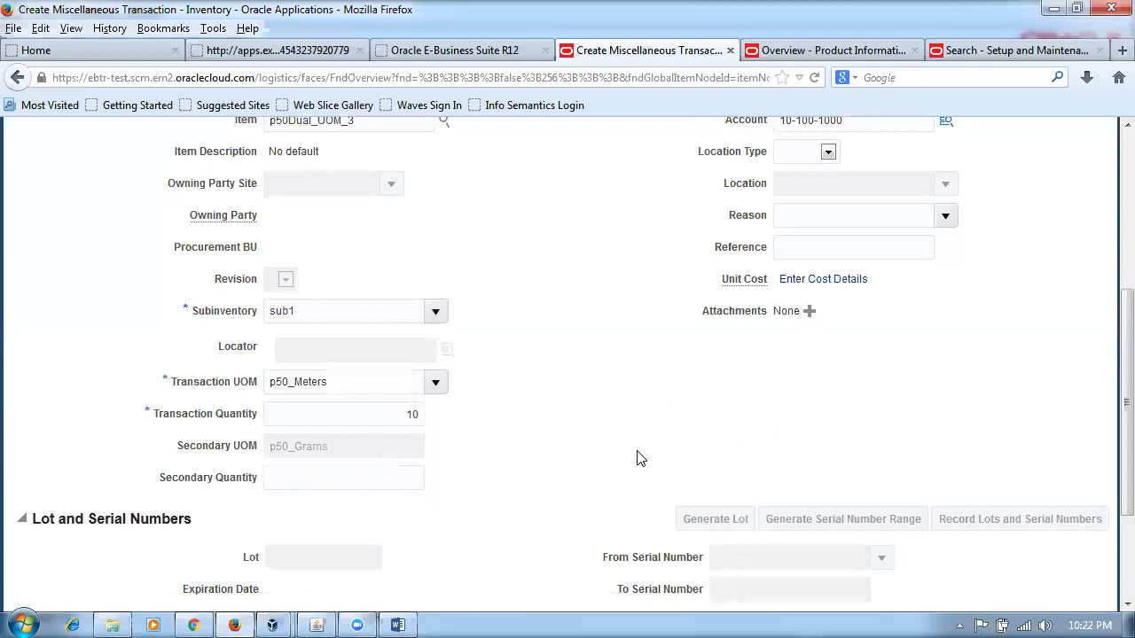
{"action": "scroll", "coordinate": [640, 458], "scroll_direction": "up", "scroll_amount": 3}
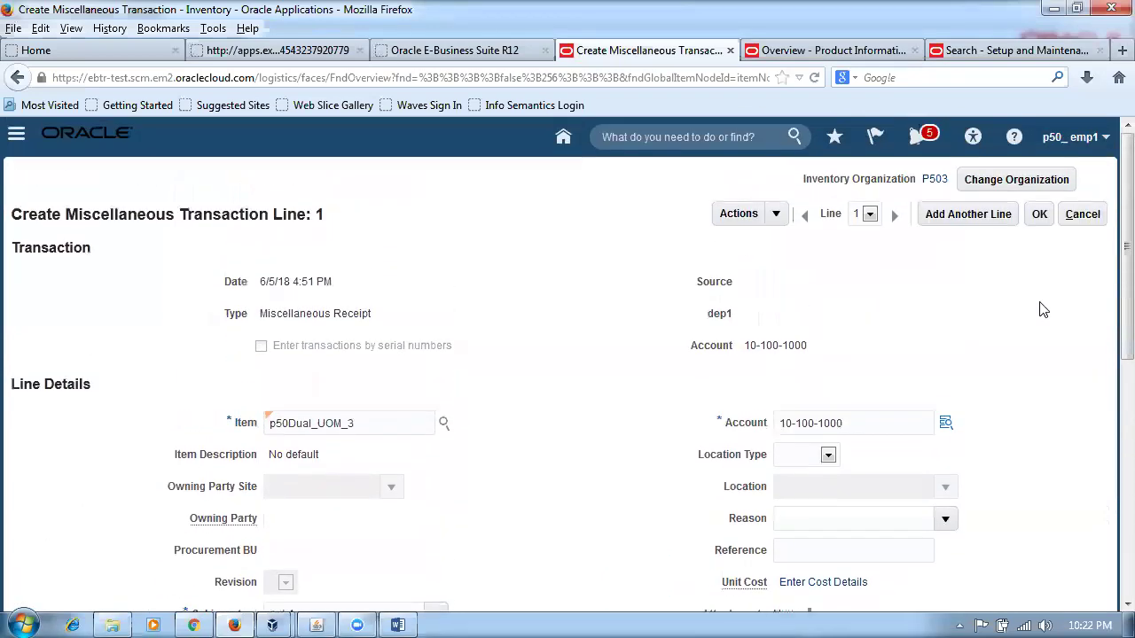
{"action": "left_click", "coordinate": [1038, 214]}
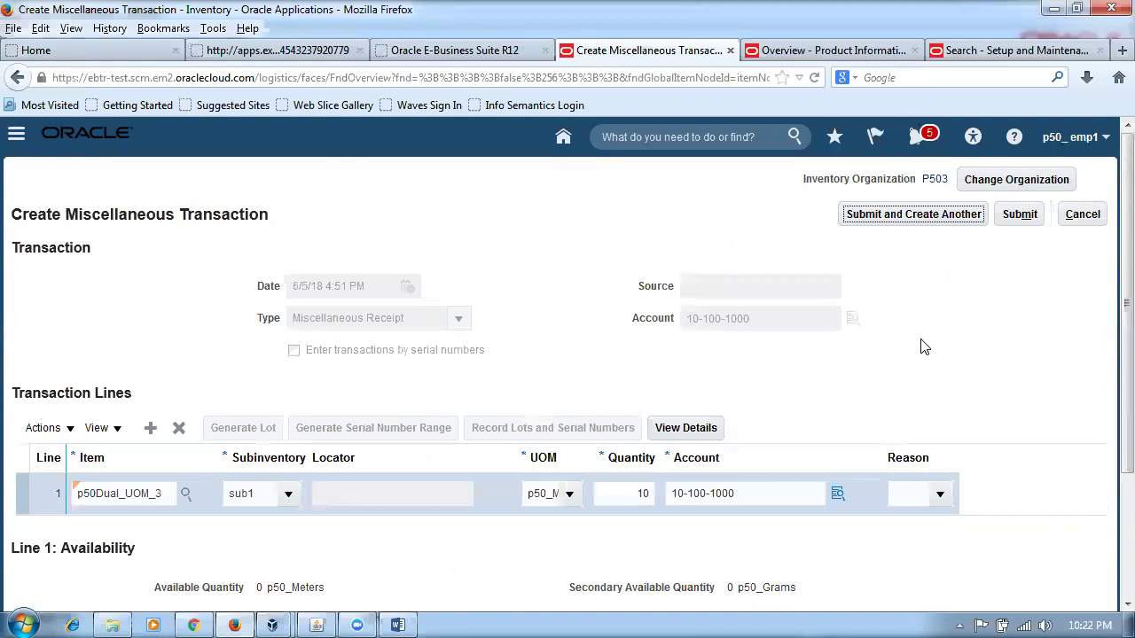
{"action": "left_click", "coordinate": [19, 499]}
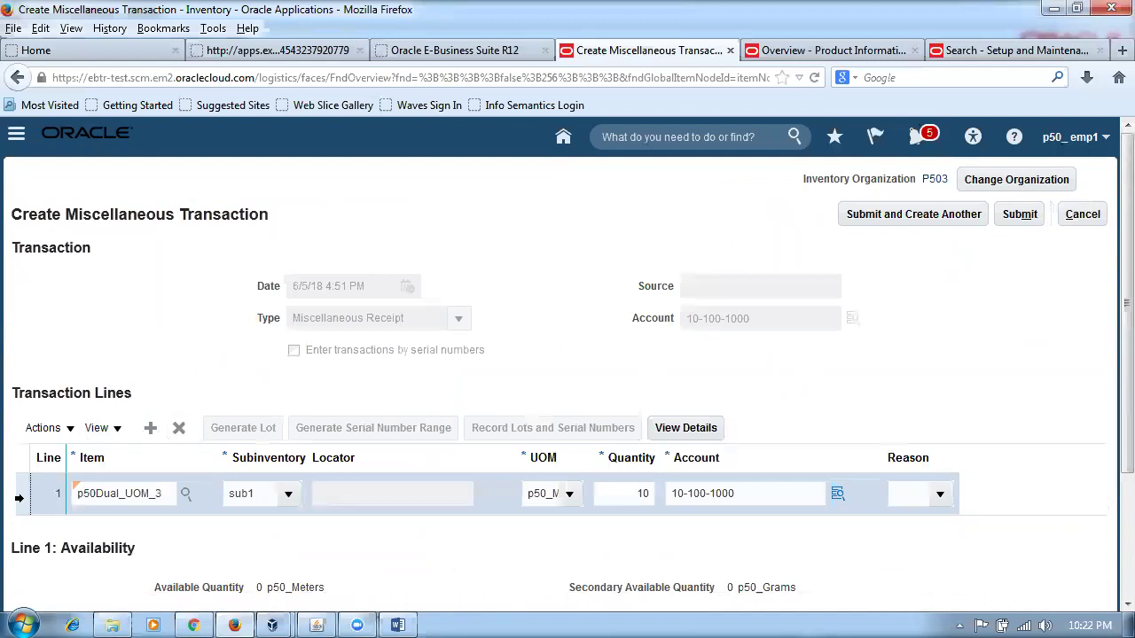
- Reopen line 1, revisit the empty secondary quantity field, and save again
{"action": "left_click", "coordinate": [670, 430]}
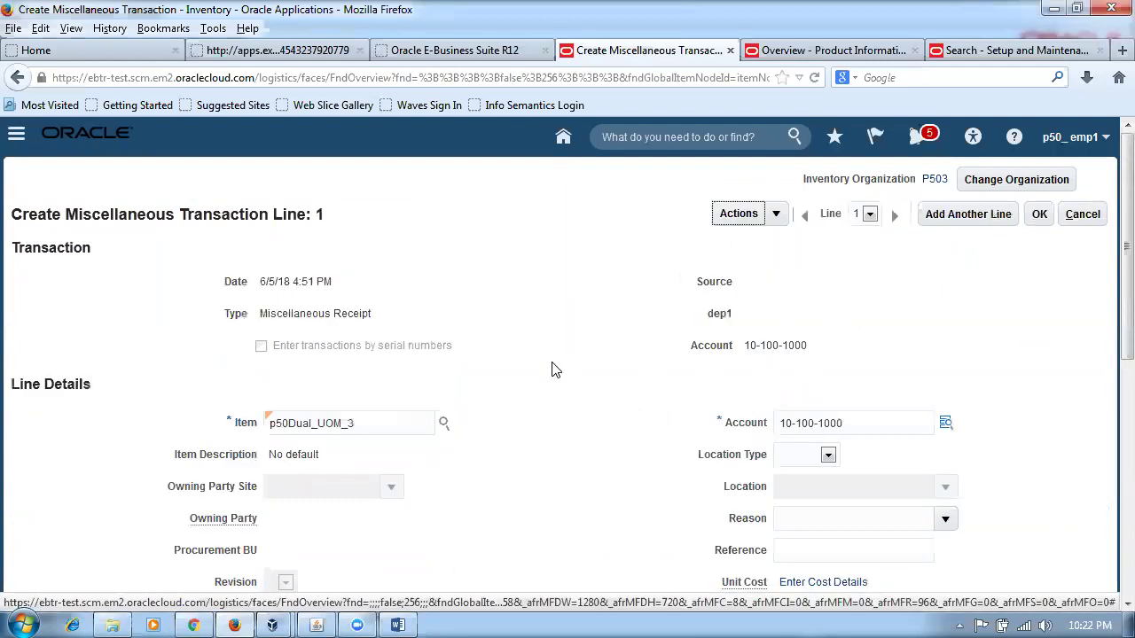
{"action": "scroll", "coordinate": [553, 372], "scroll_direction": "down", "scroll_amount": 3}
{"action": "scroll", "coordinate": [552, 375], "scroll_direction": "down", "scroll_amount": 2}
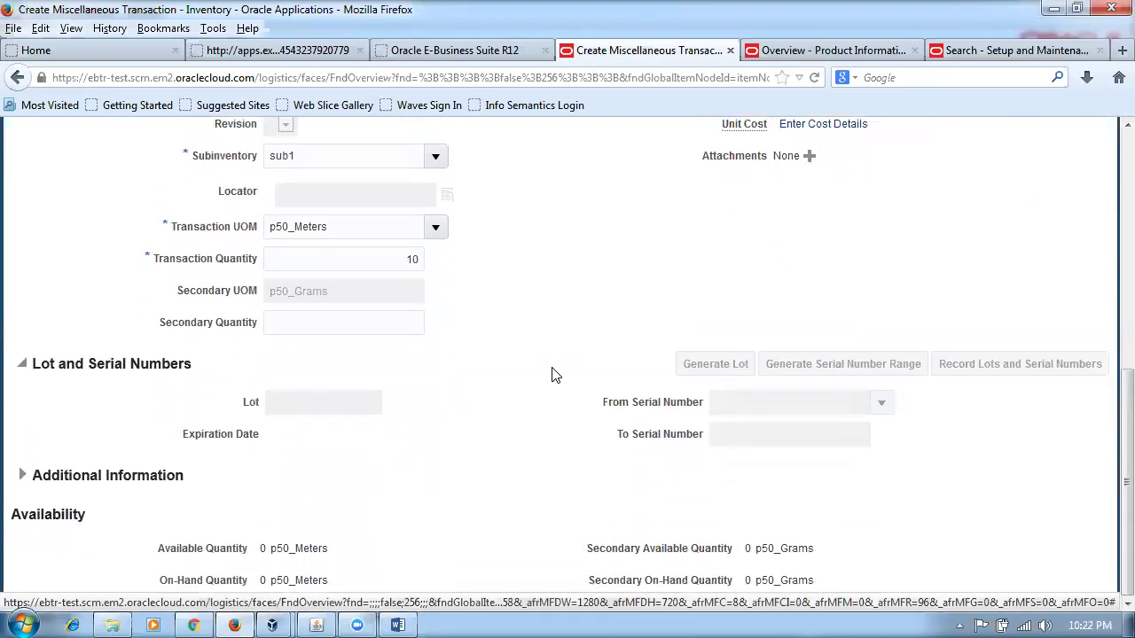
{"action": "left_click", "coordinate": [323, 326]}
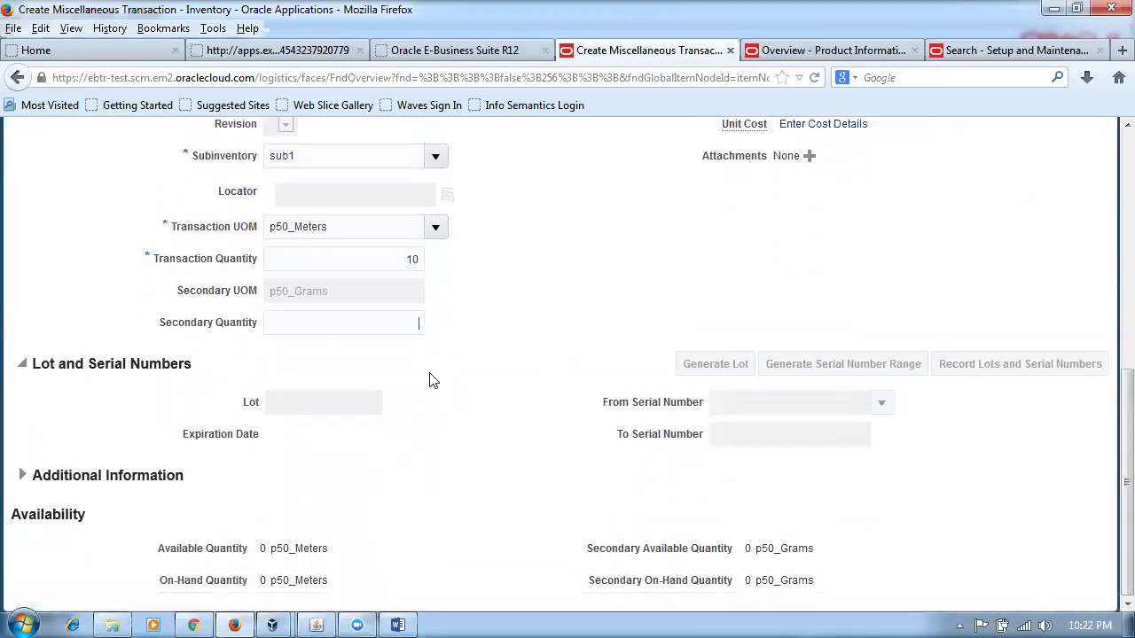
{"action": "left_click", "coordinate": [513, 390]}
{"action": "left_click", "coordinate": [402, 328]}
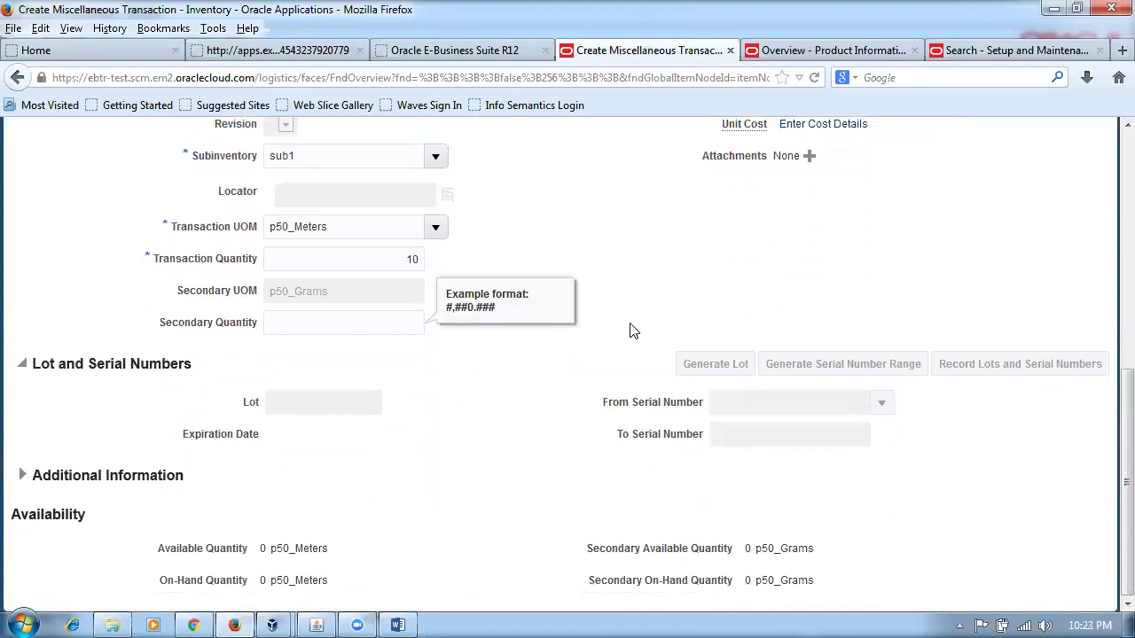
{"action": "scroll", "coordinate": [630, 332], "scroll_direction": "up", "scroll_amount": 10}
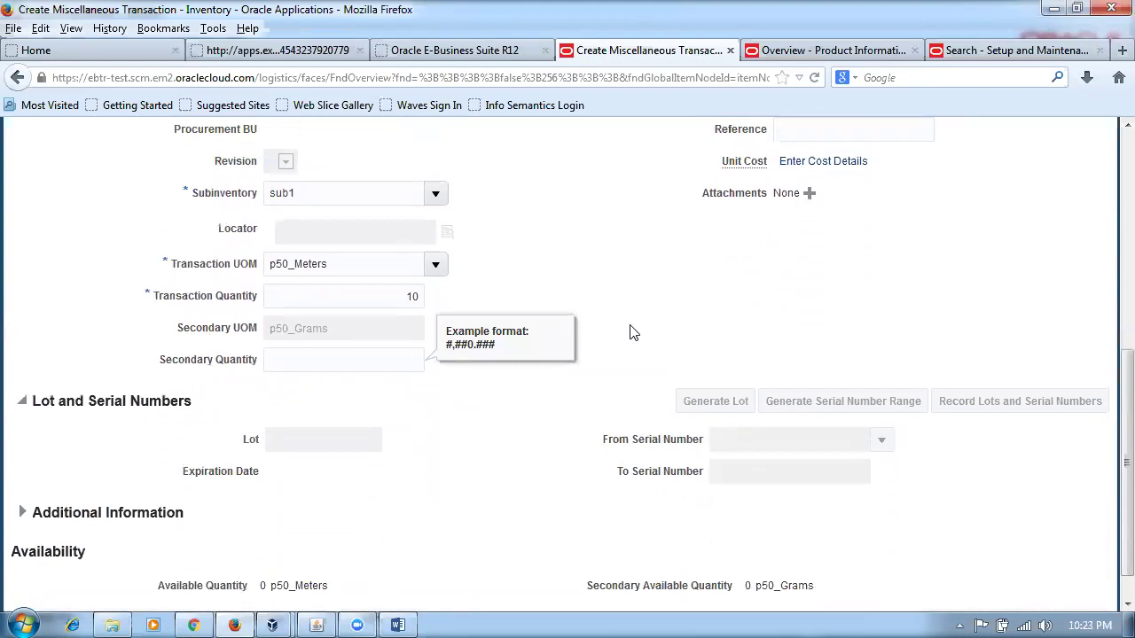
{"action": "left_click", "coordinate": [1037, 216]}
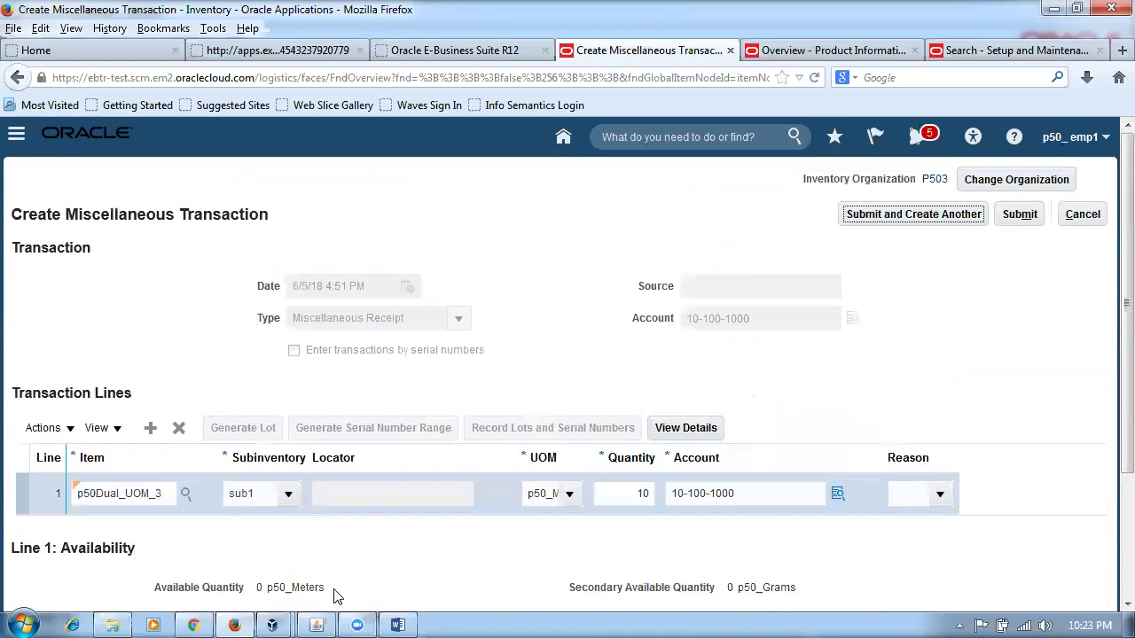
- Check the UOM conversion in the E-Business Suite window, then return to Firefox
{"action": "left_click", "coordinate": [317, 624]}
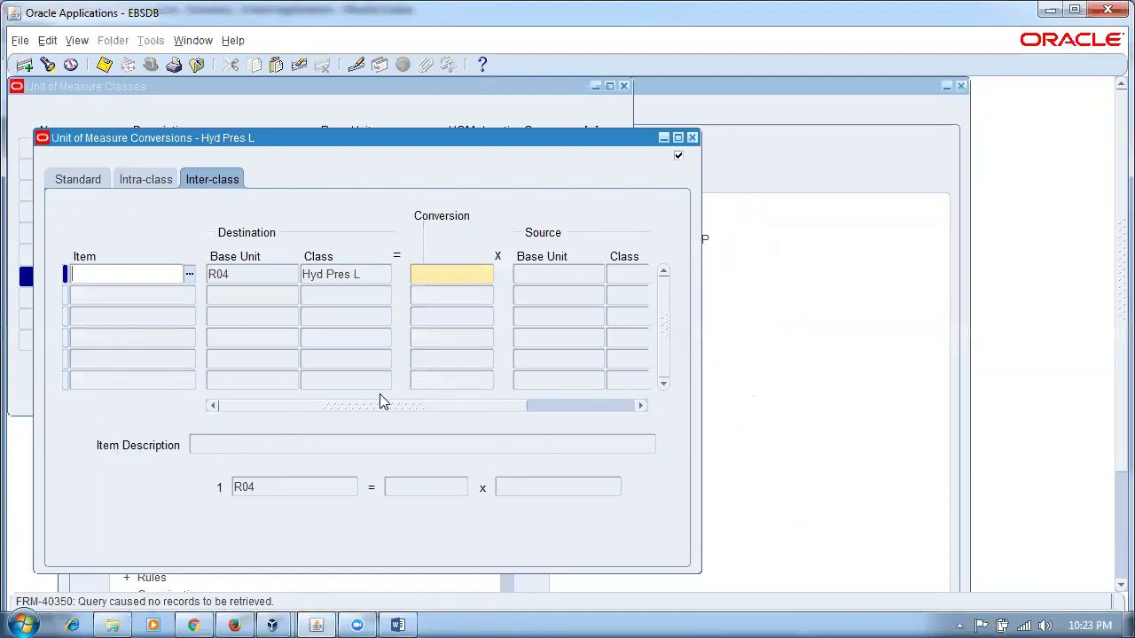
{"action": "key", "text": "alt+Tab"}
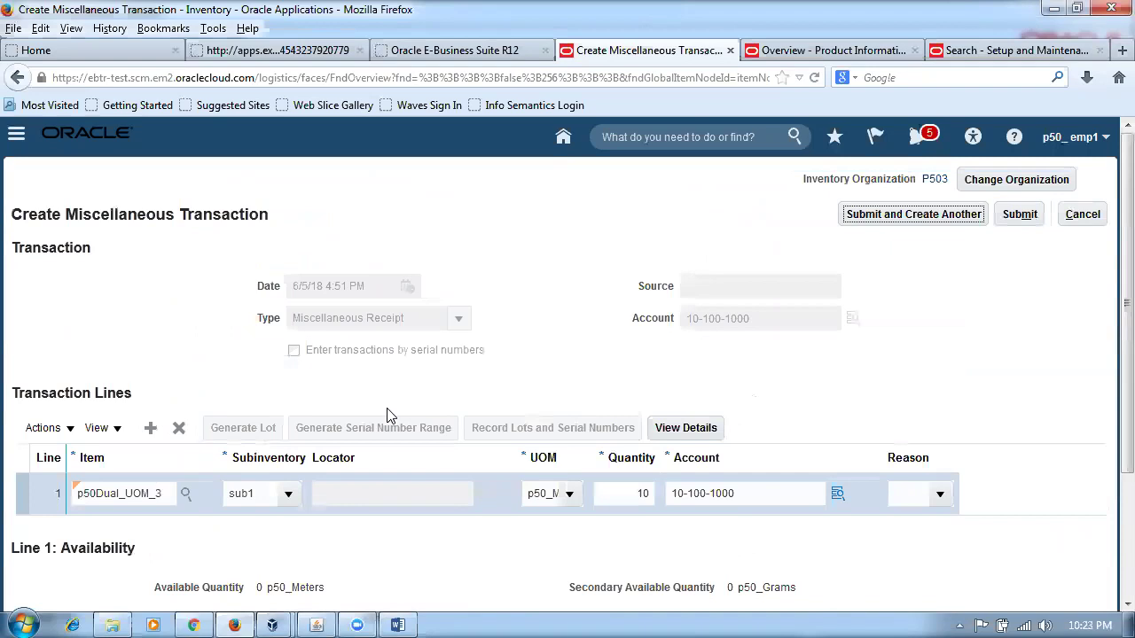
{"action": "left_click", "coordinate": [831, 392]}
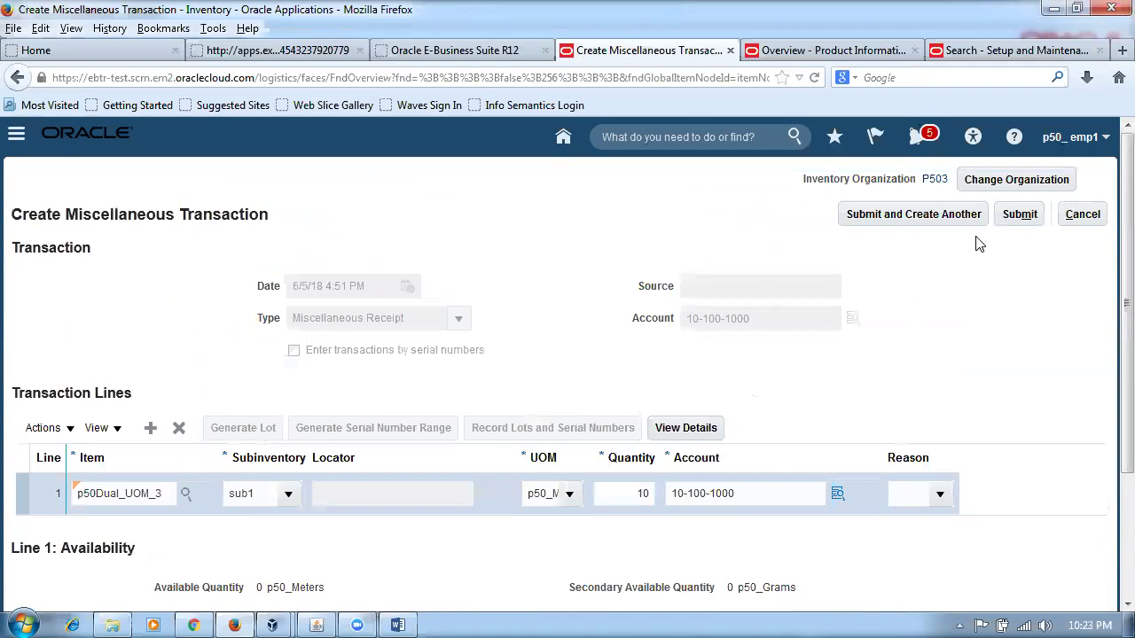
- Submit the receipt and dismiss the missing secondary quantity error
{"action": "left_click", "coordinate": [1019, 215]}
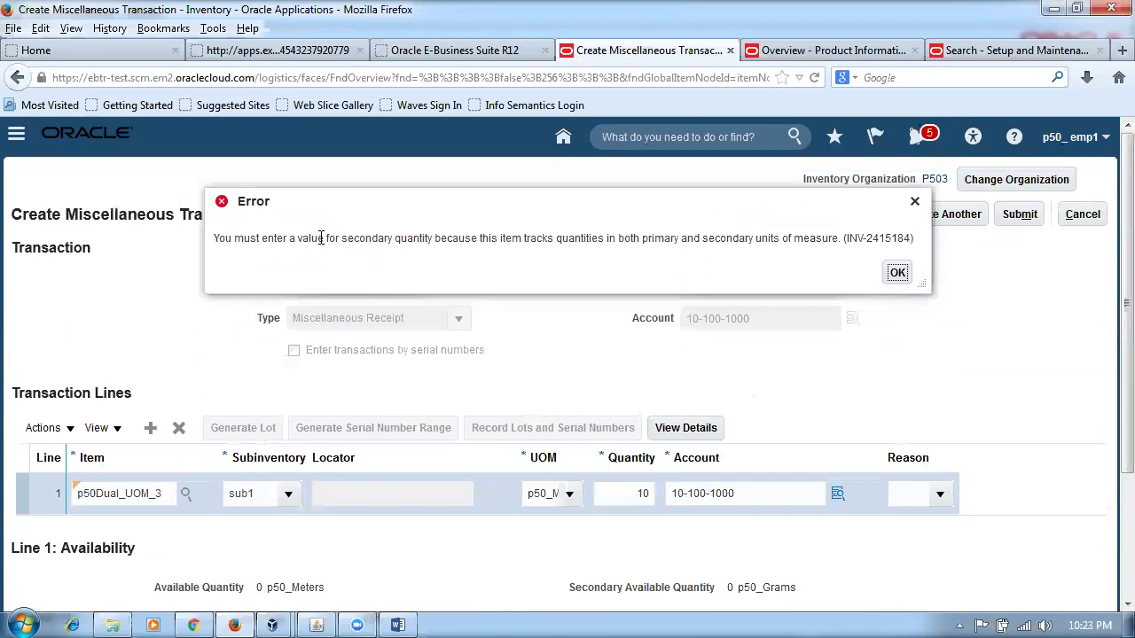
{"action": "left_click_drag", "start_coordinate": [318, 238], "coordinate": [450, 238]}
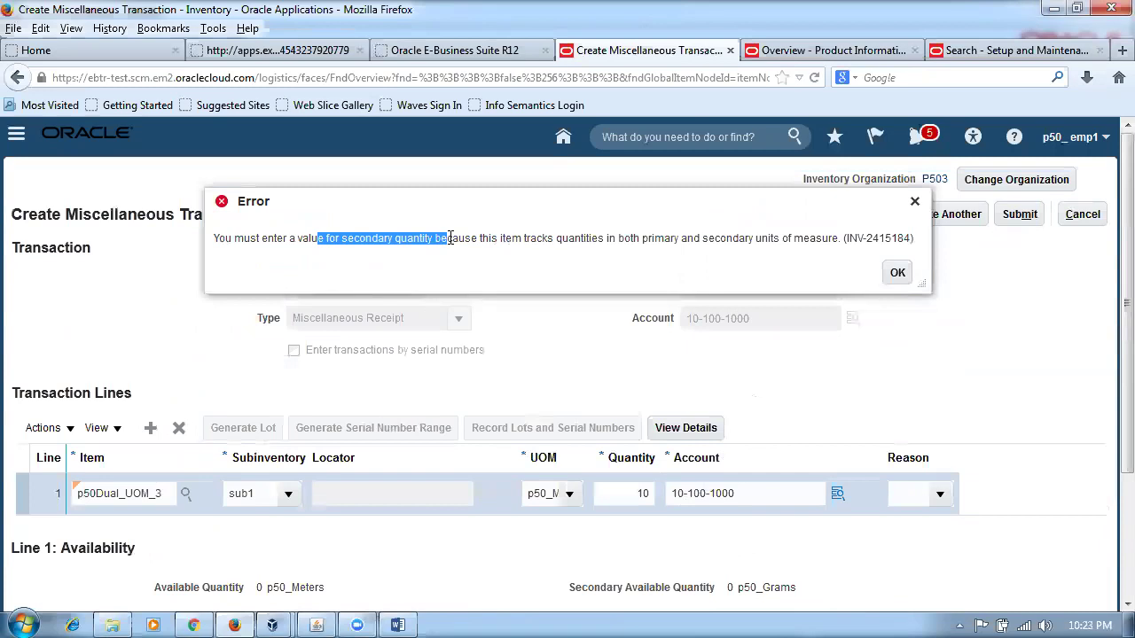
{"action": "left_click_drag", "start_coordinate": [298, 238], "coordinate": [559, 239]}
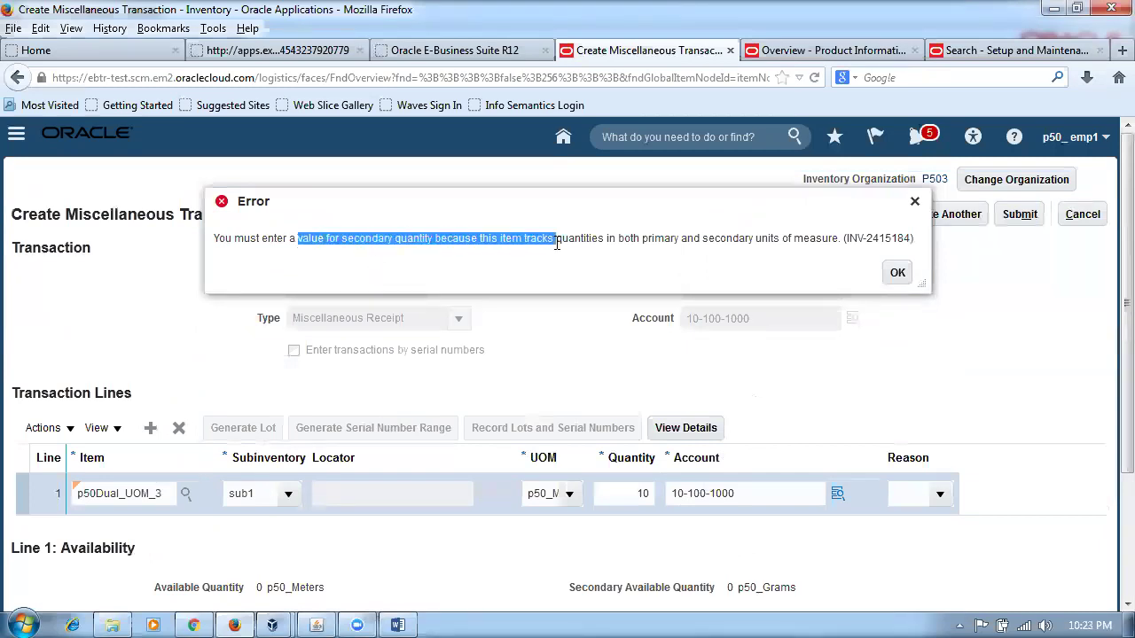
{"action": "left_click", "coordinate": [897, 273]}
- Enter secondary quantity 904 after 899 is rejected, save the line, and resubmit
{"action": "left_click", "coordinate": [666, 429]}
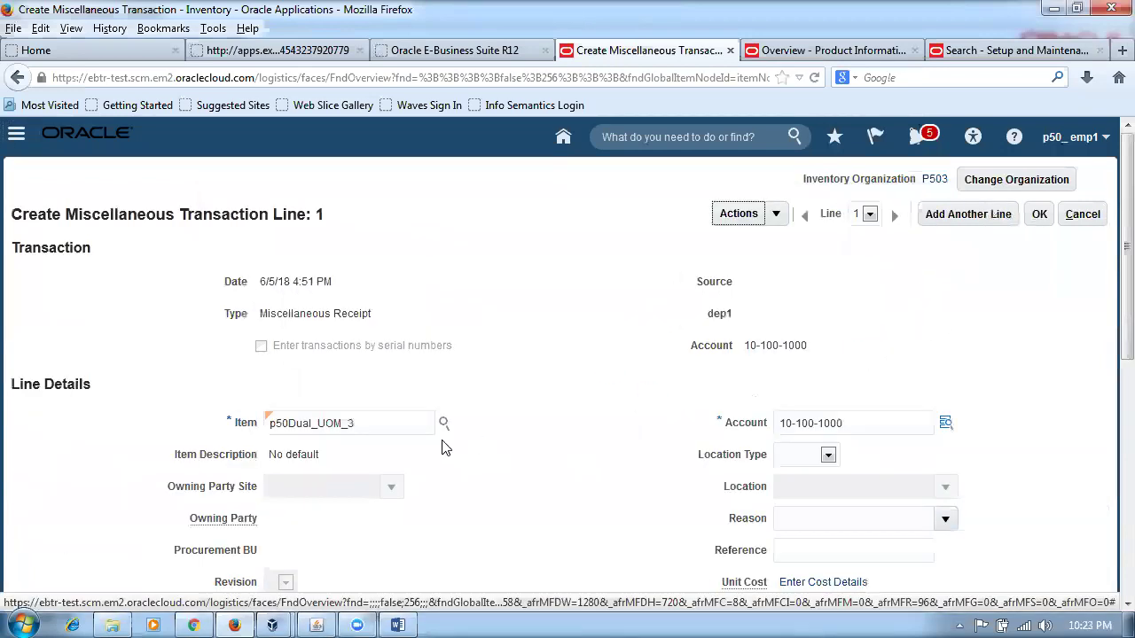
{"action": "scroll", "coordinate": [581, 476], "scroll_direction": "down", "scroll_amount": 8}
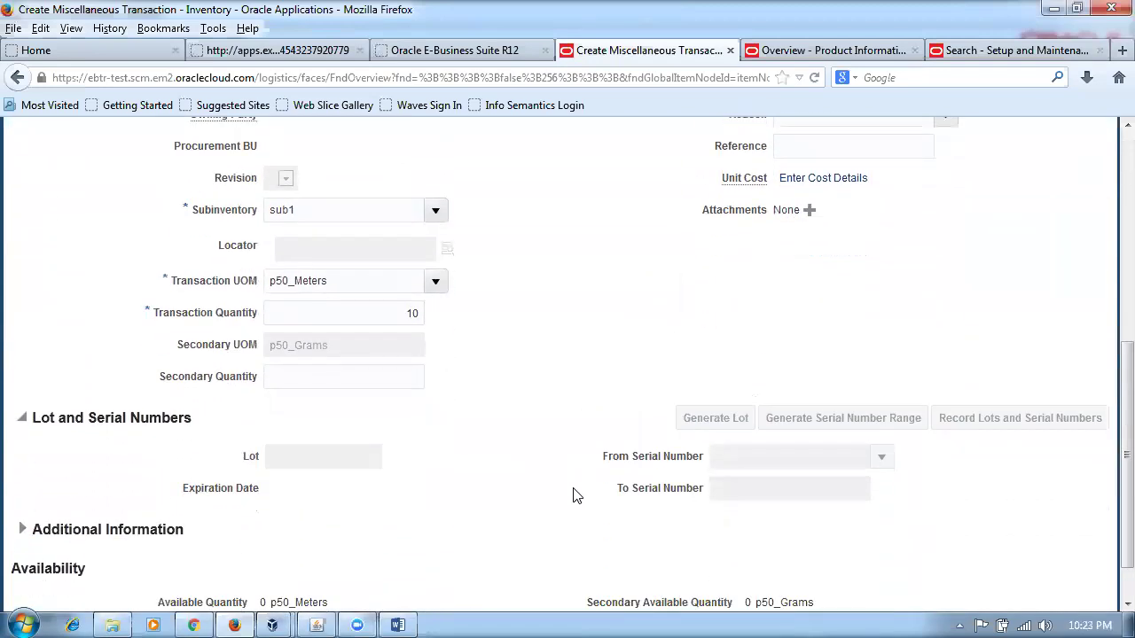
{"action": "left_click", "coordinate": [408, 382]}
{"action": "type", "text": "899"}
{"action": "key", "text": "Tab"}
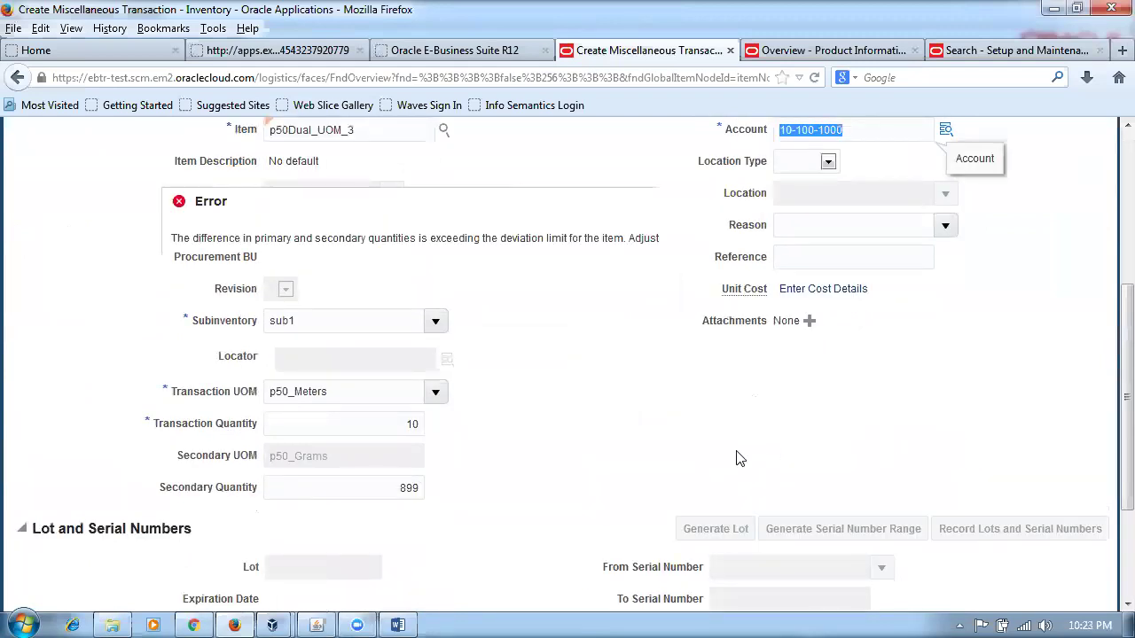
{"action": "left_click", "coordinate": [940, 272]}
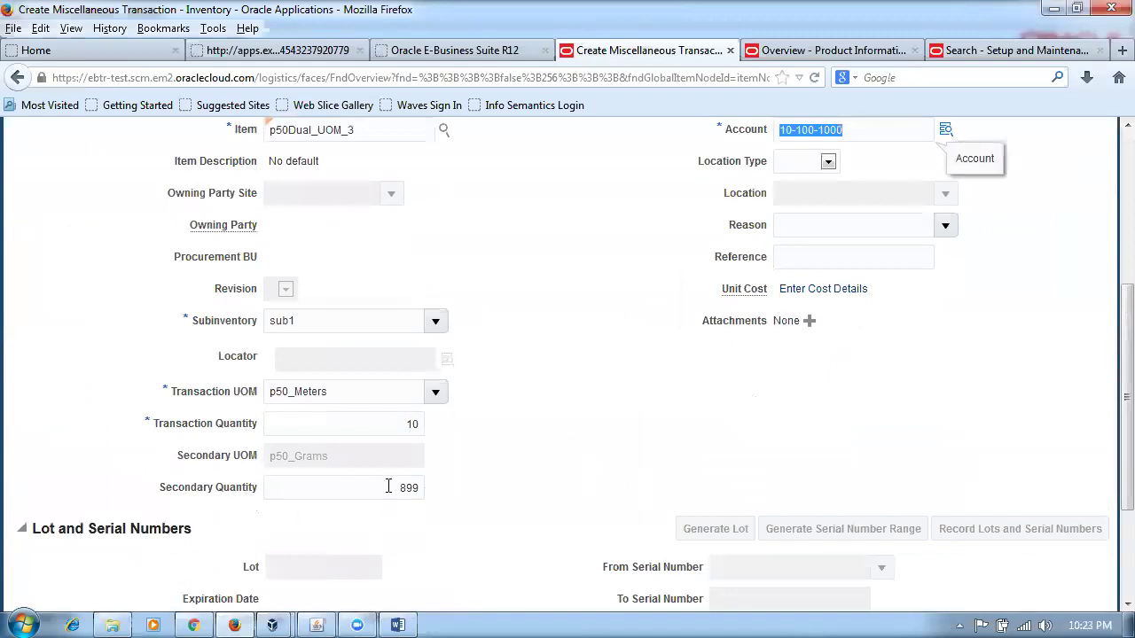
{"action": "type", "text": "904"}
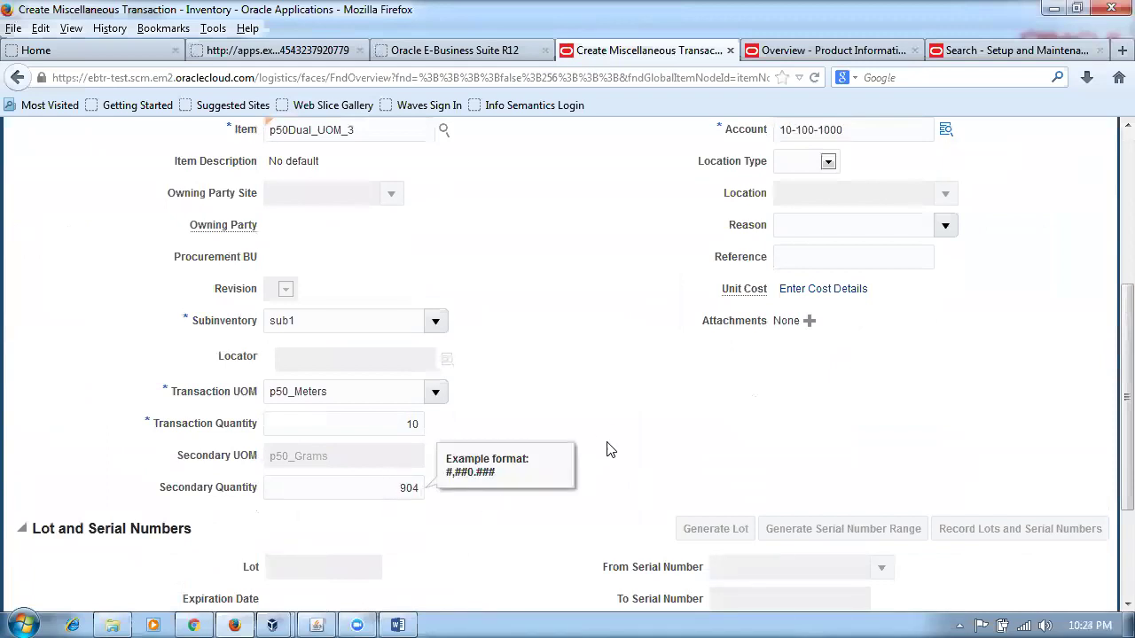
{"action": "left_click", "coordinate": [642, 427]}
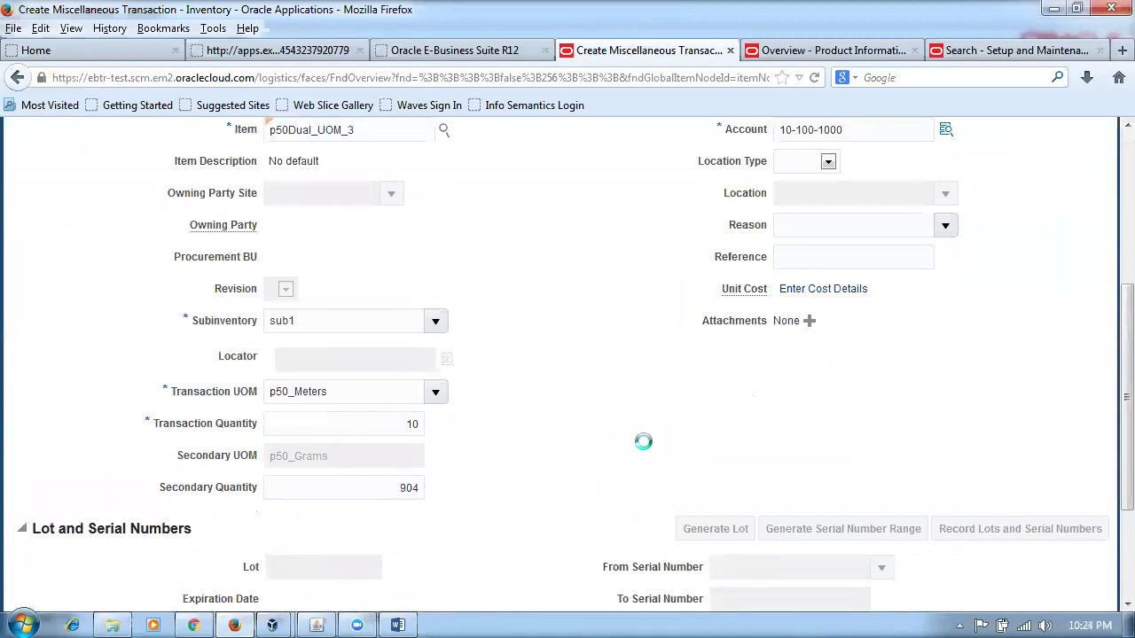
{"action": "left_click", "coordinate": [1039, 213]}
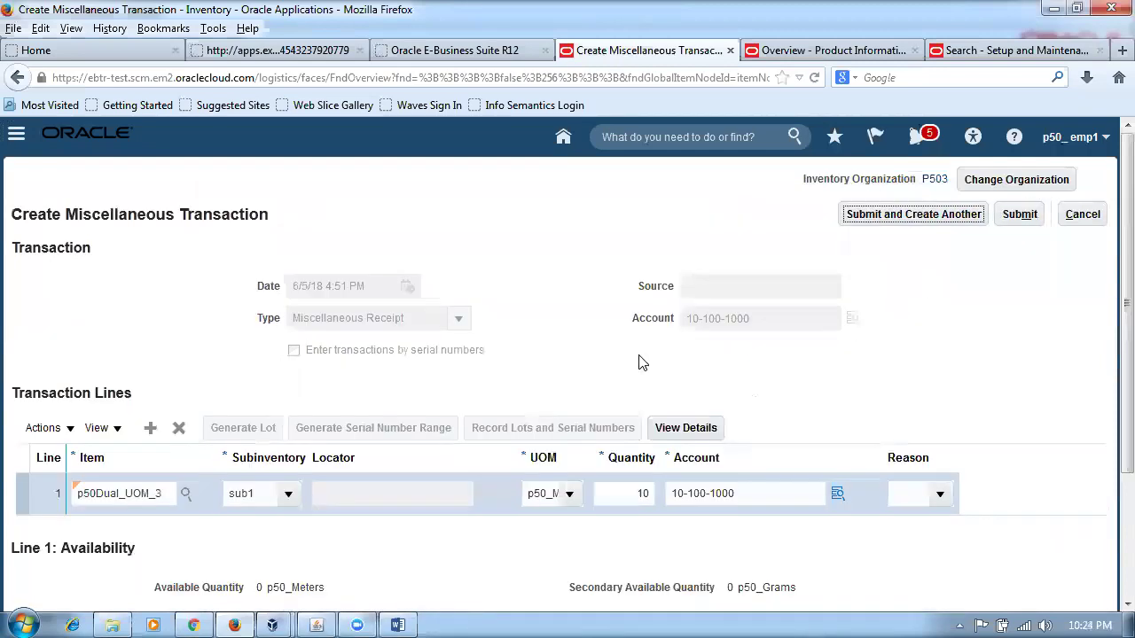
{"action": "left_click", "coordinate": [1032, 312]}
{"action": "left_click", "coordinate": [1020, 217]}
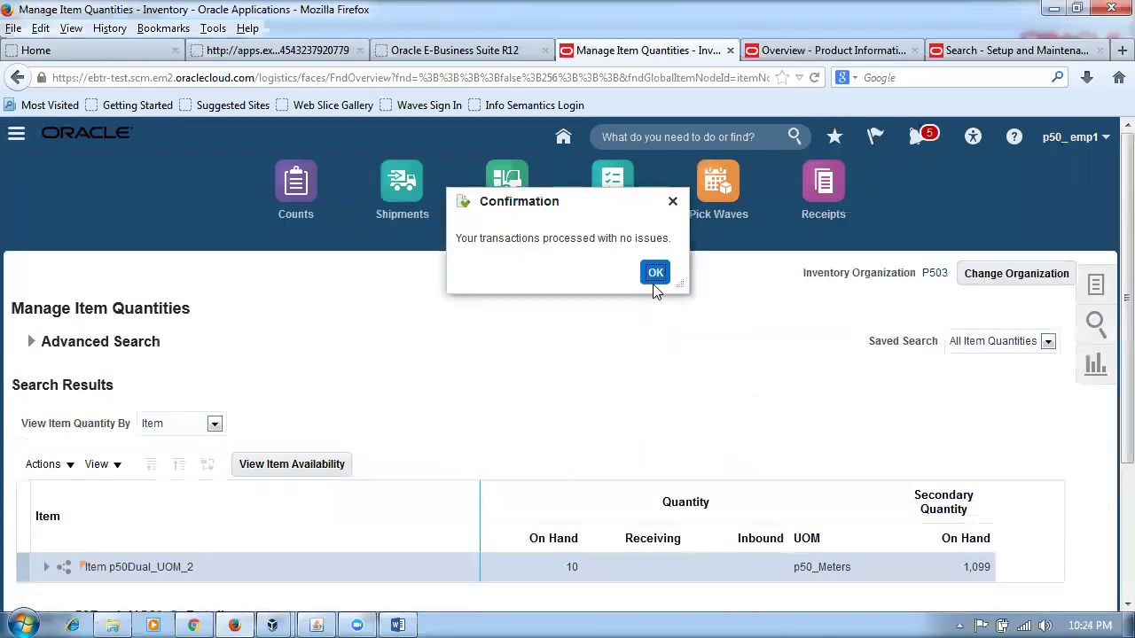
- Acknowledge the submission confirmation and expand Advanced Search in Manage Item Quantities
{"action": "left_click", "coordinate": [656, 275]}
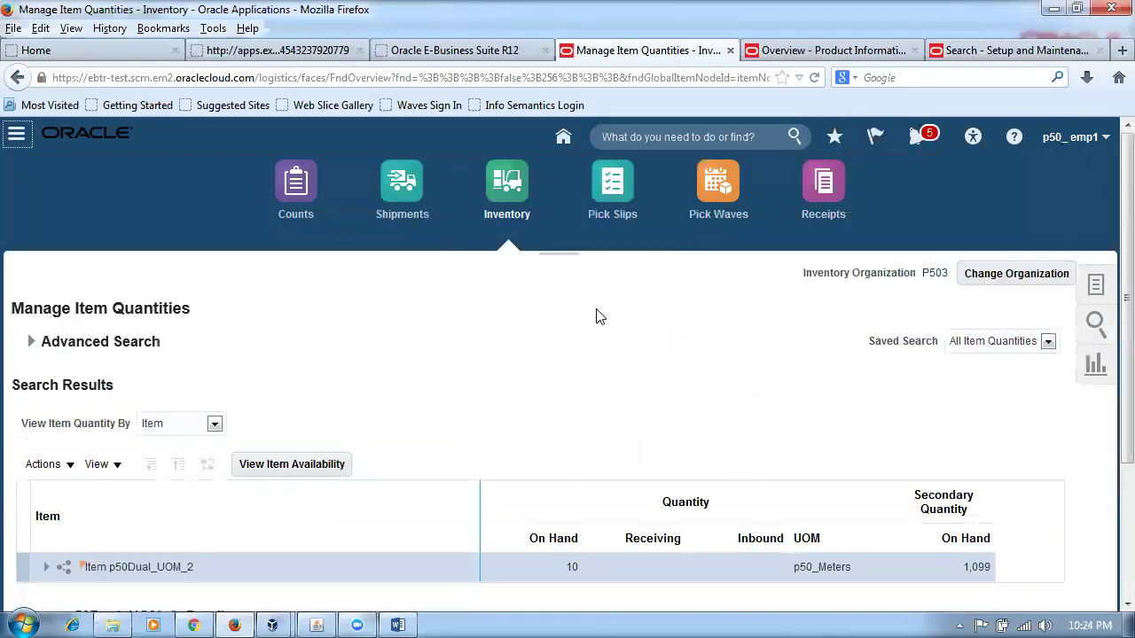
{"action": "left_click", "coordinate": [31, 341]}
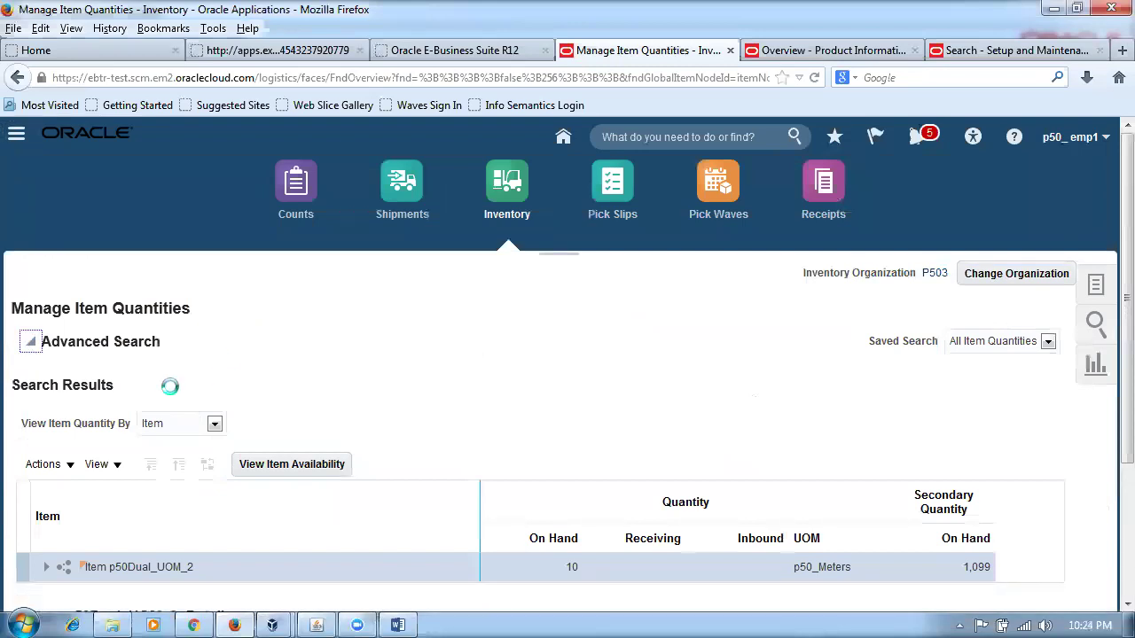
{"action": "left_click_drag", "start_coordinate": [237, 395], "coordinate": [4, 398]}
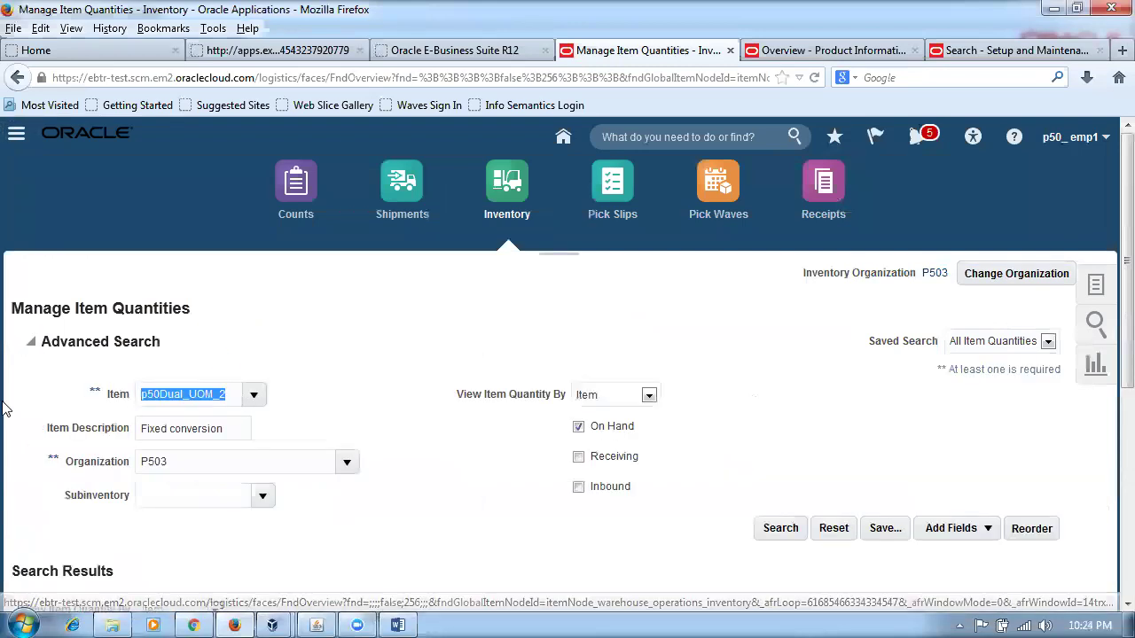
{"action": "type", "text": "p50%3"}
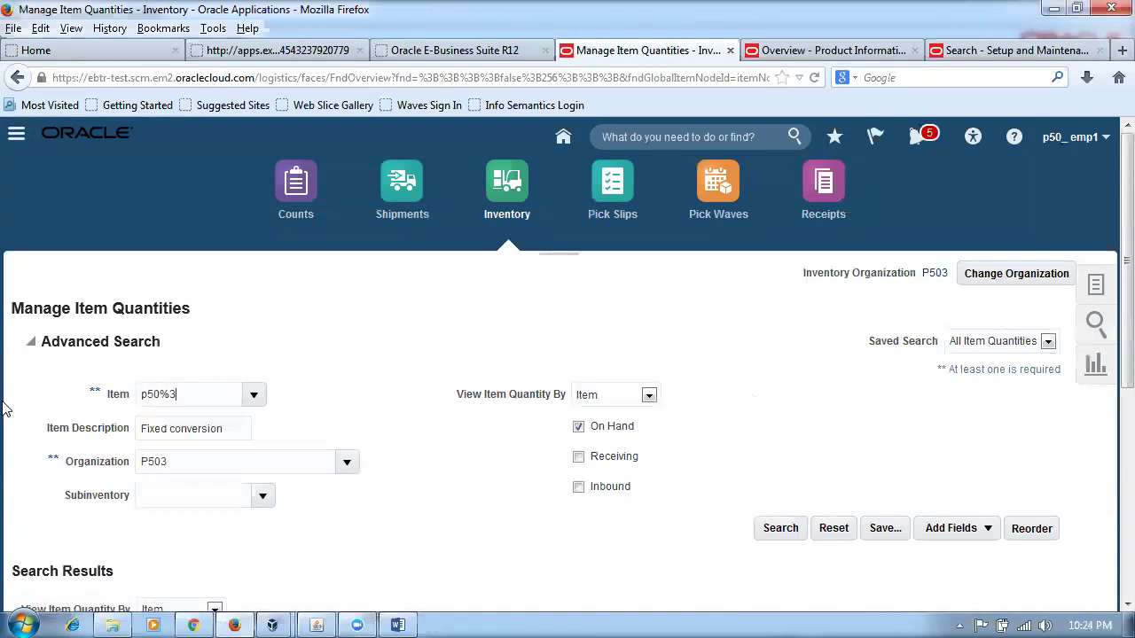
- Look up item p50Dual_UOM_3 and search its on-hand quantities
{"action": "left_click", "coordinate": [395, 431]}
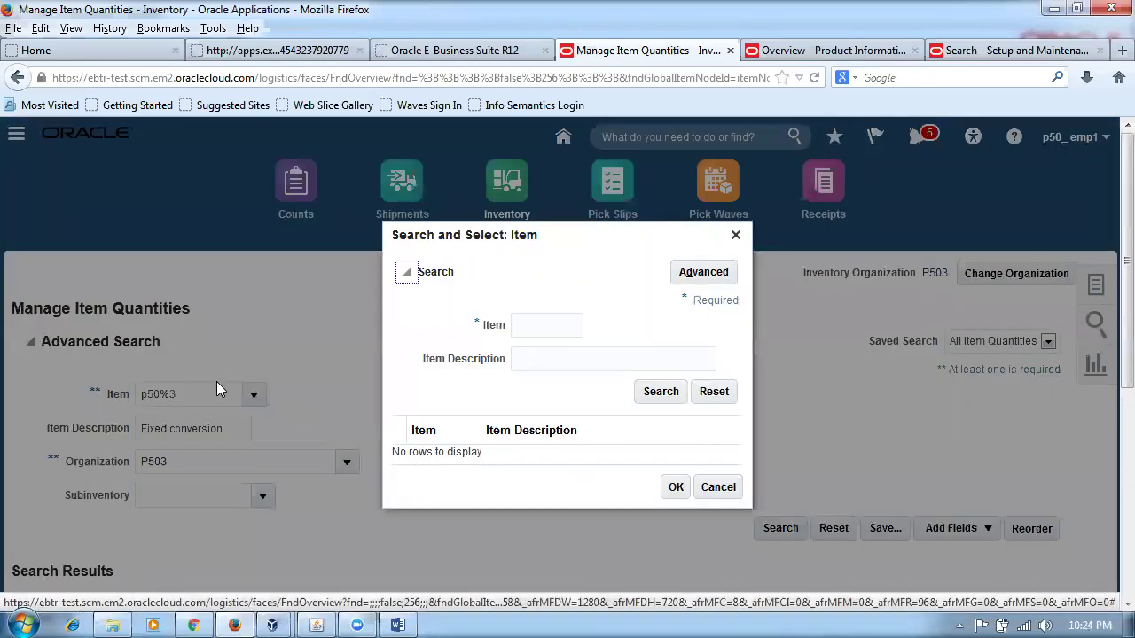
{"action": "left_click", "coordinate": [546, 326]}
{"action": "type", "text": "p50"}
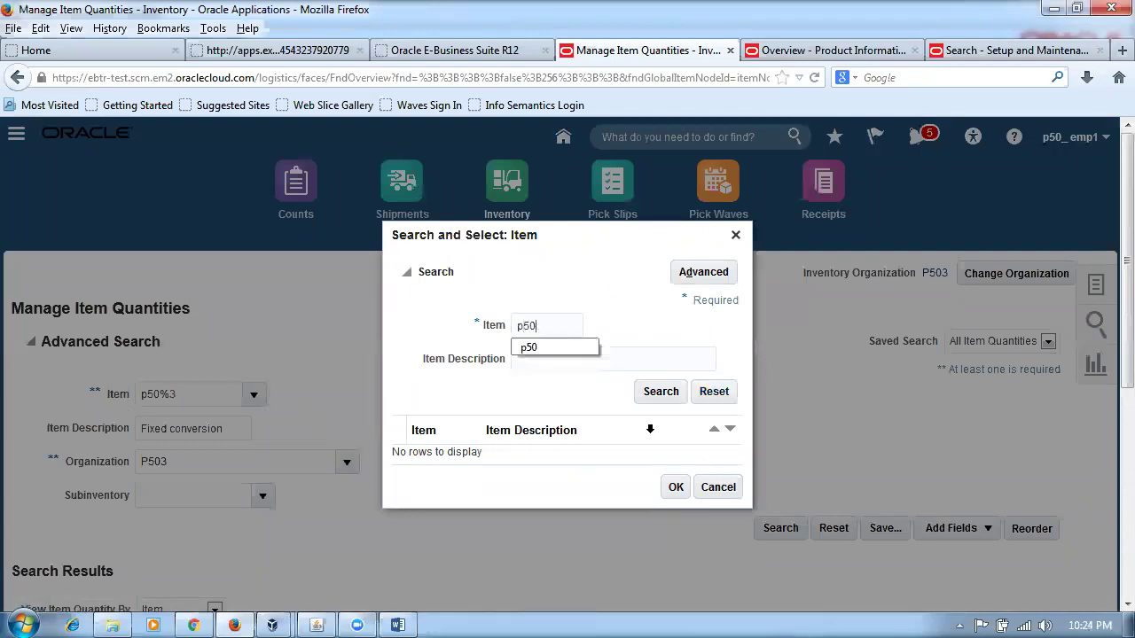
{"action": "left_click", "coordinate": [653, 400]}
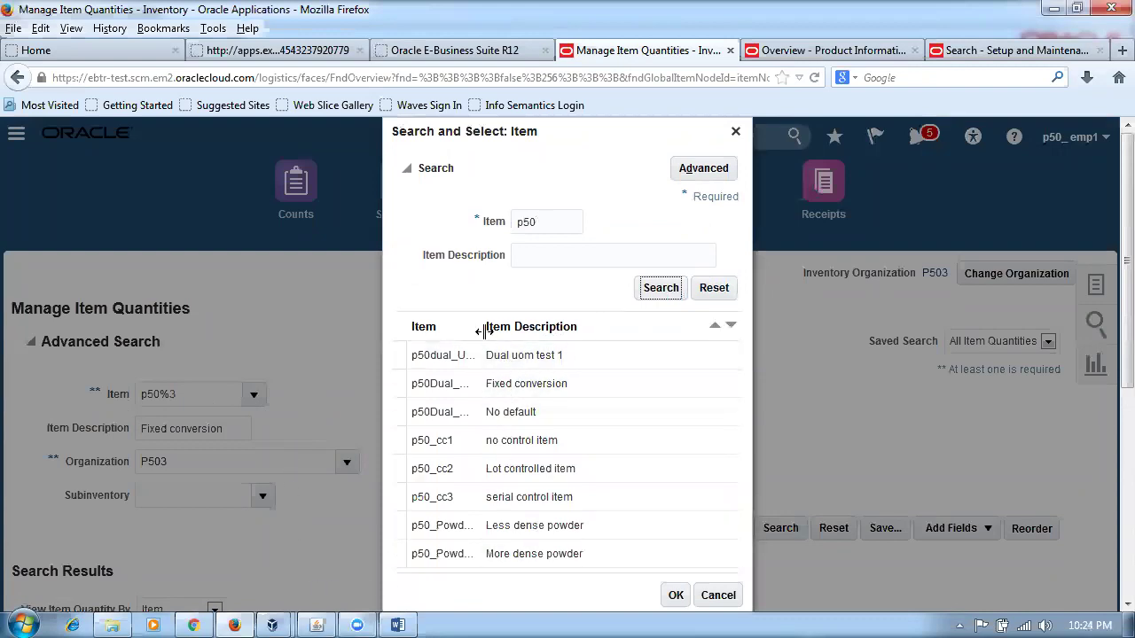
{"action": "left_click_drag", "start_coordinate": [483, 337], "coordinate": [572, 341]}
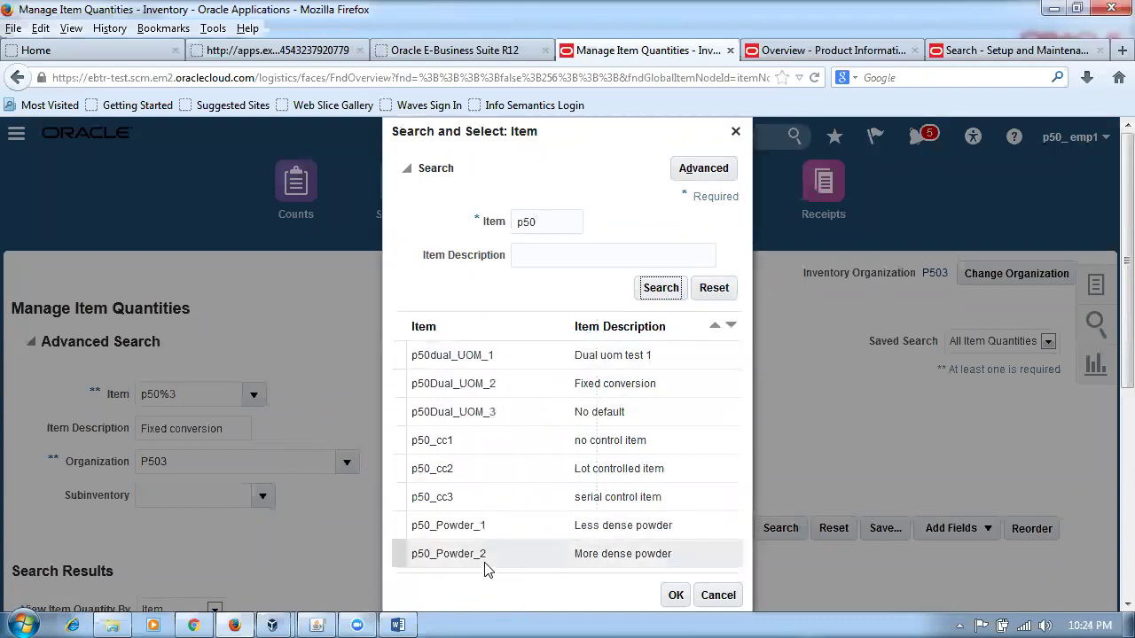
{"action": "left_click", "coordinate": [500, 413]}
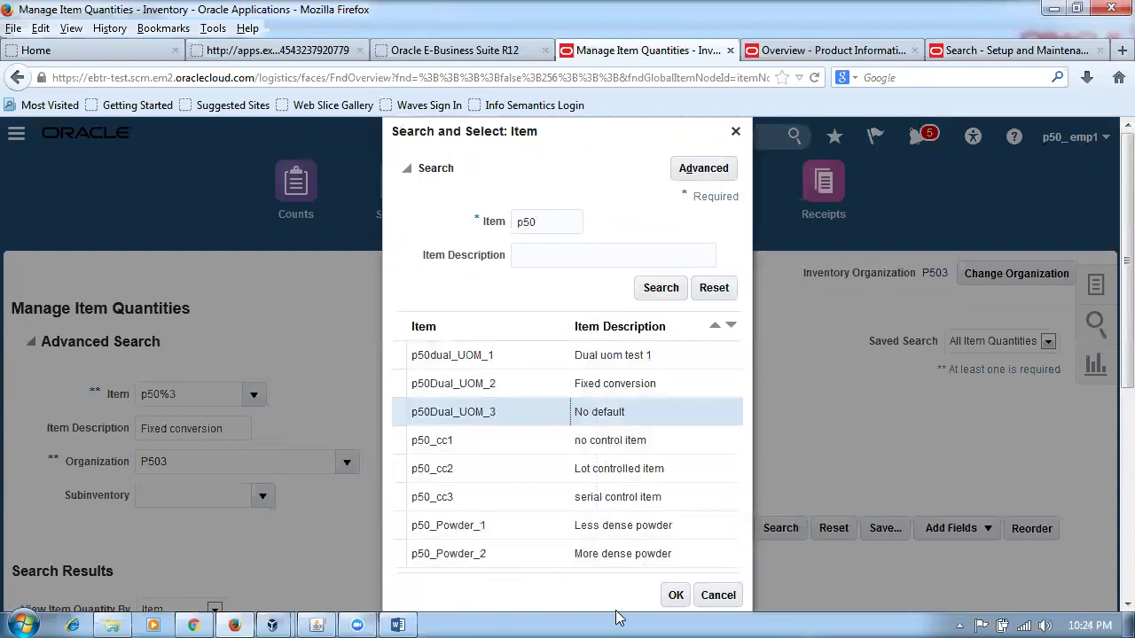
{"action": "left_click", "coordinate": [674, 596]}
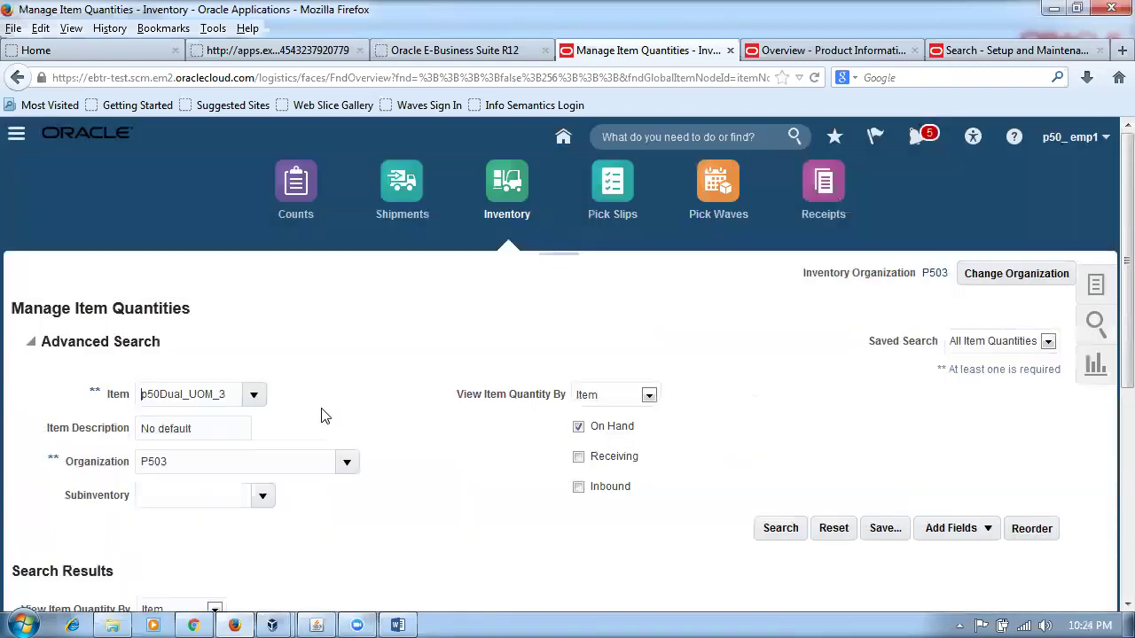
{"action": "left_click", "coordinate": [778, 532]}
{"action": "scroll", "coordinate": [1000, 455], "scroll_direction": "down", "scroll_amount": 3}
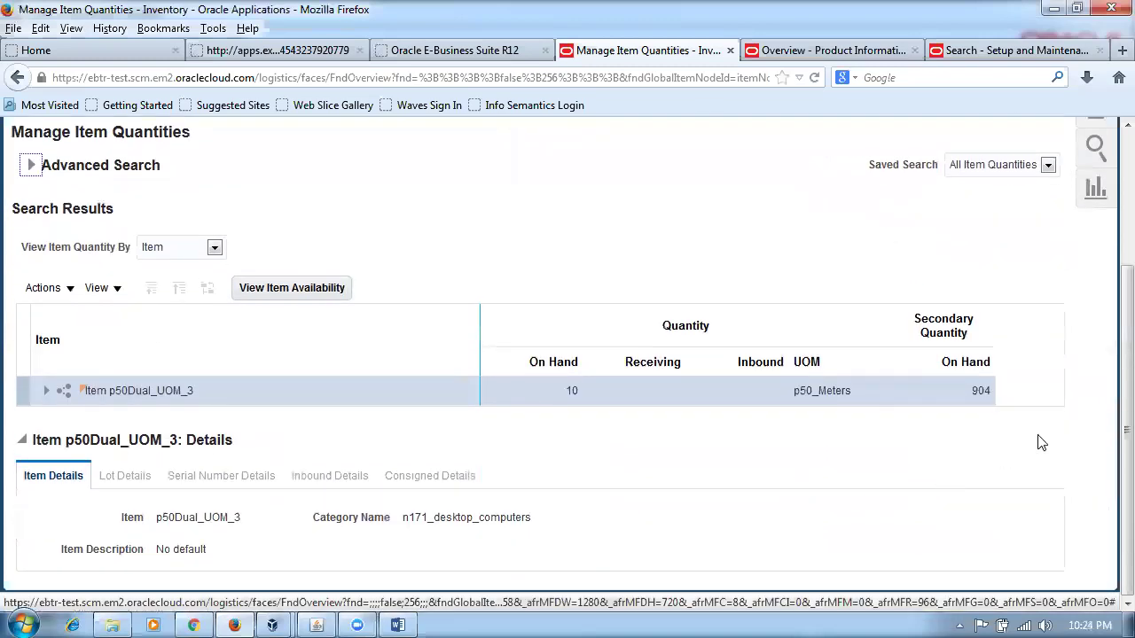